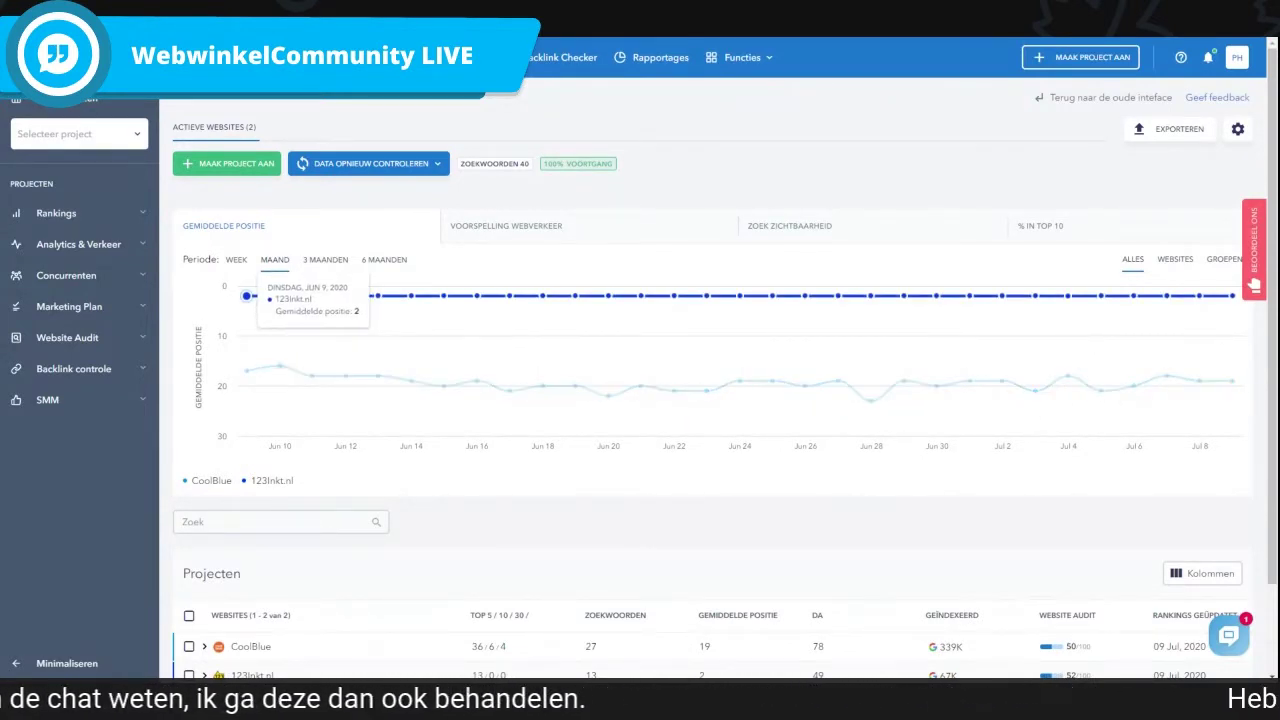
{"action": "scroll", "coordinate": [344, 296], "scroll_direction": "down", "scroll_amount": 2}
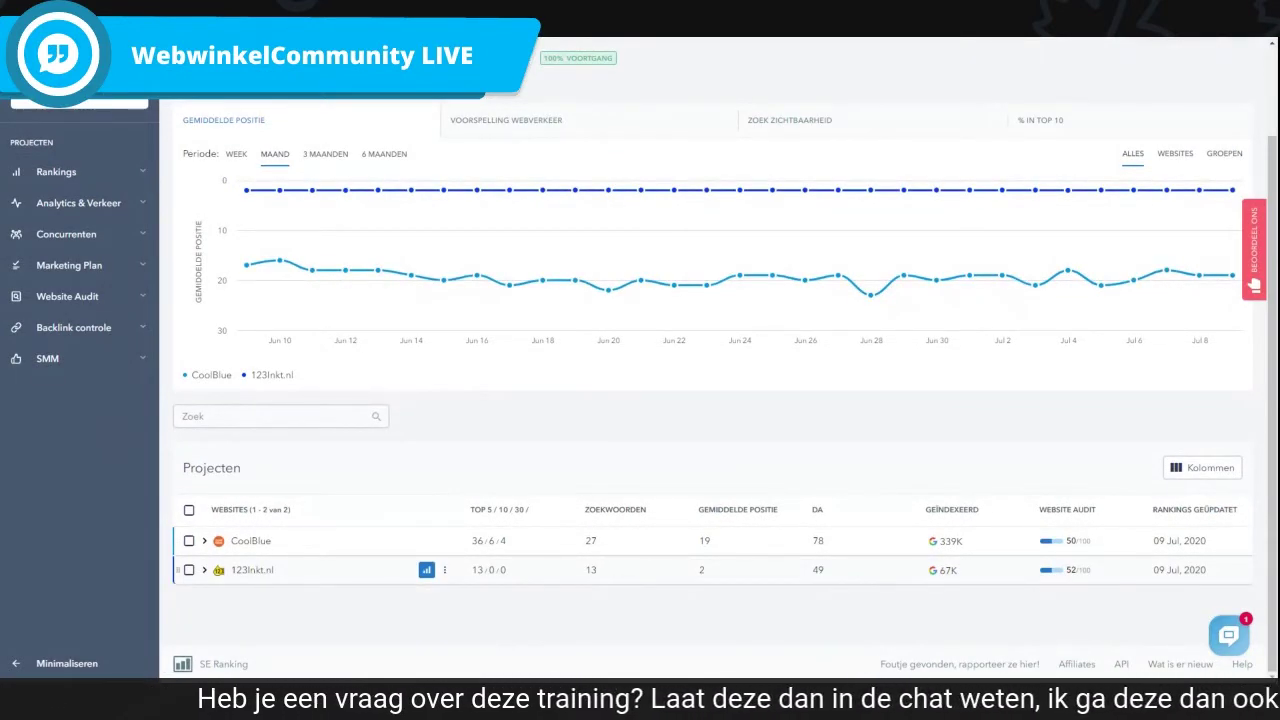
{"action": "scroll", "coordinate": [301, 420], "scroll_direction": "up", "scroll_amount": 2}
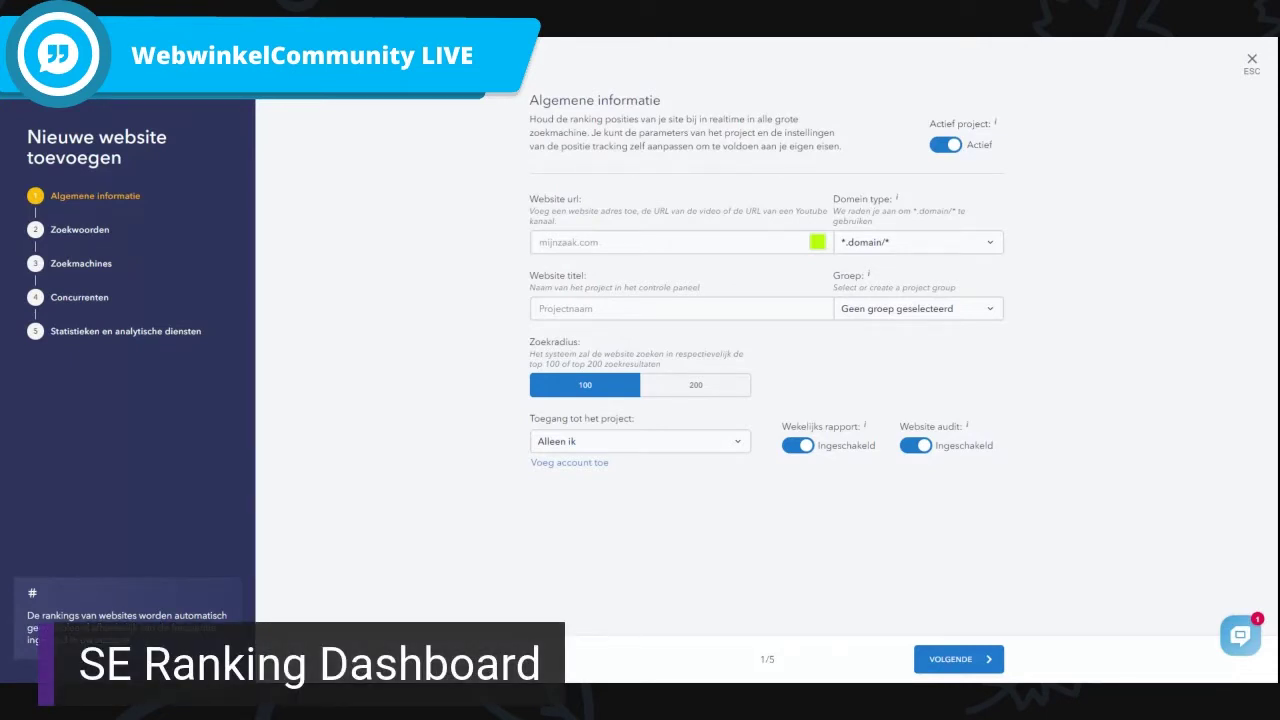
Enter the site owner's domain as the new project's website URL and the owner's full name as the website title.
{"action": "left_click", "coordinate": [632, 242]}
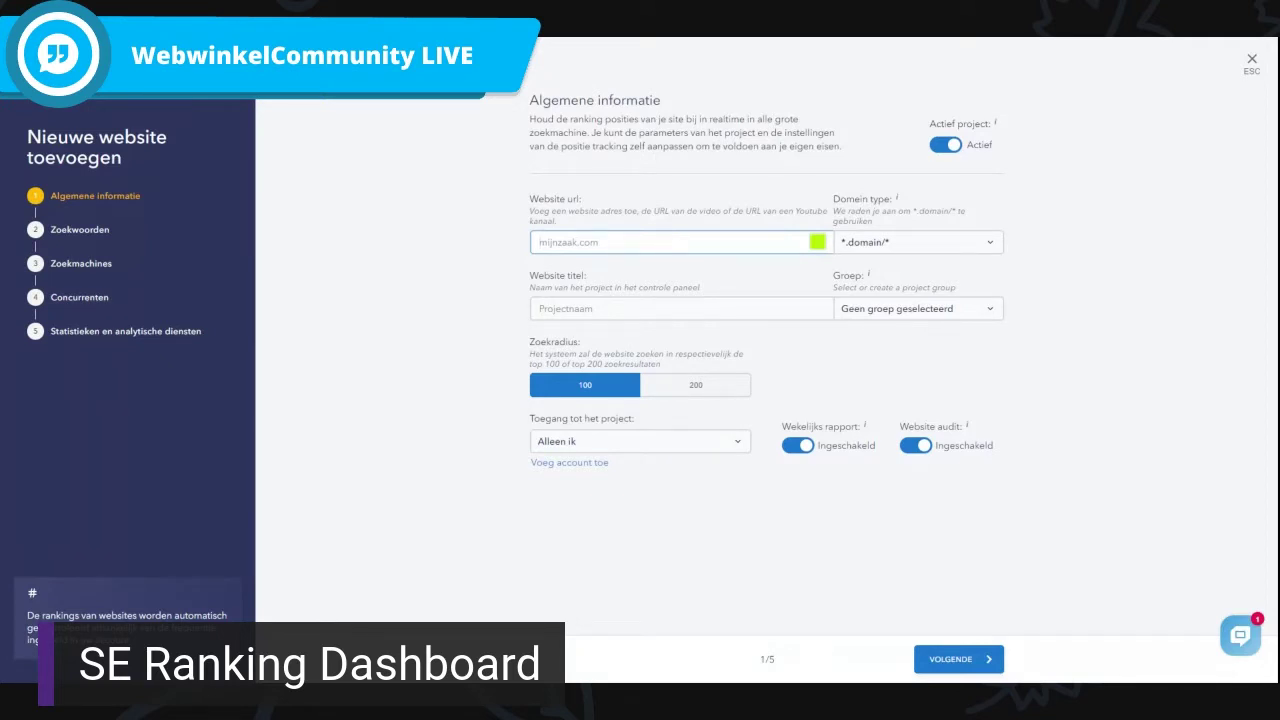
{"action": "type", "text": "patrickheijmans.nl"}
{"action": "left_click", "coordinate": [640, 308]}
{"action": "key", "text": "BackSpace"}
{"action": "key", "text": "BackSpace"}
{"action": "key", "text": "BackSpace"}
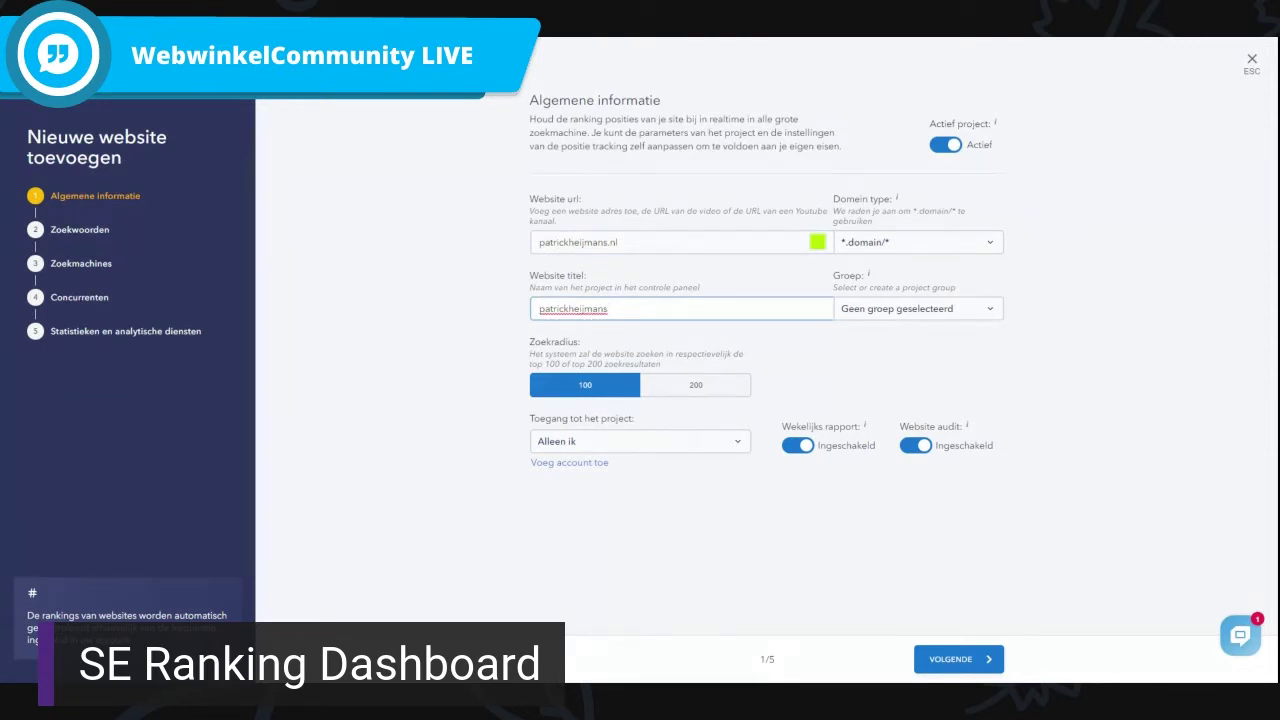
{"action": "left_click", "coordinate": [569, 309]}
Examine the available options for domain type, project group and project access in the general information form.
{"action": "left_click", "coordinate": [960, 242]}
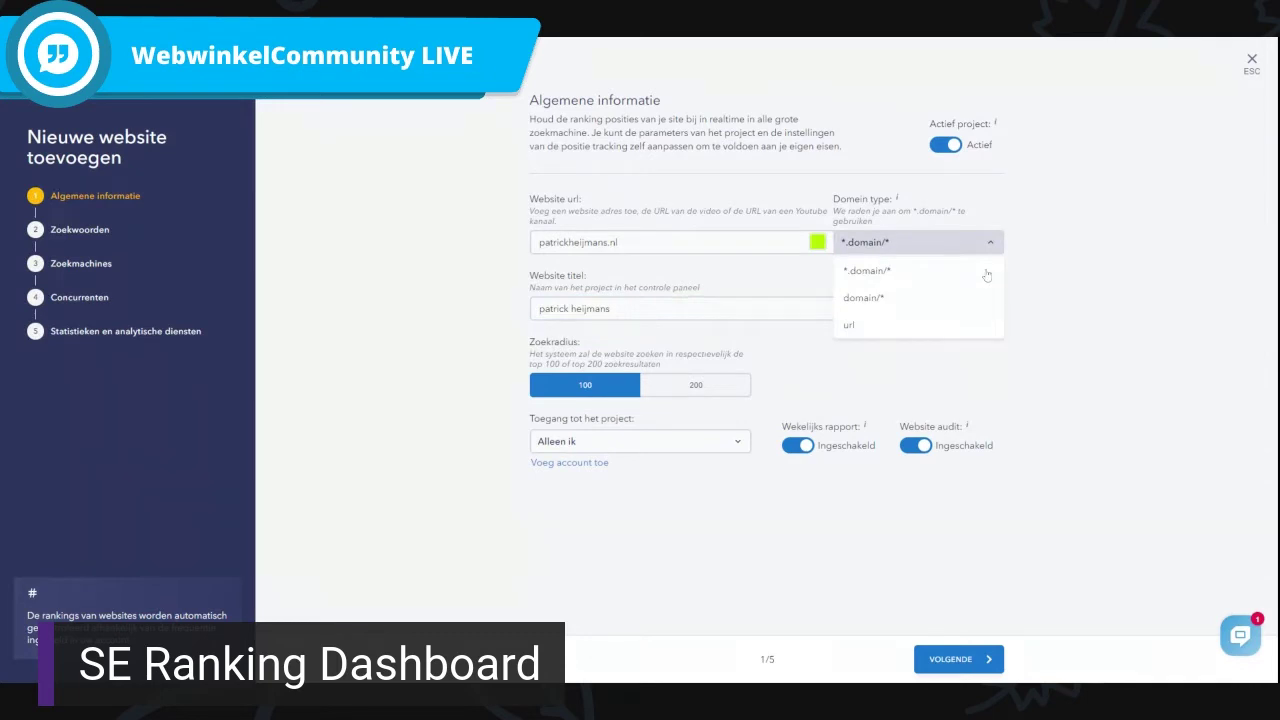
{"action": "left_click", "coordinate": [965, 293]}
{"action": "left_click", "coordinate": [975, 316]}
{"action": "left_click", "coordinate": [1006, 343]}
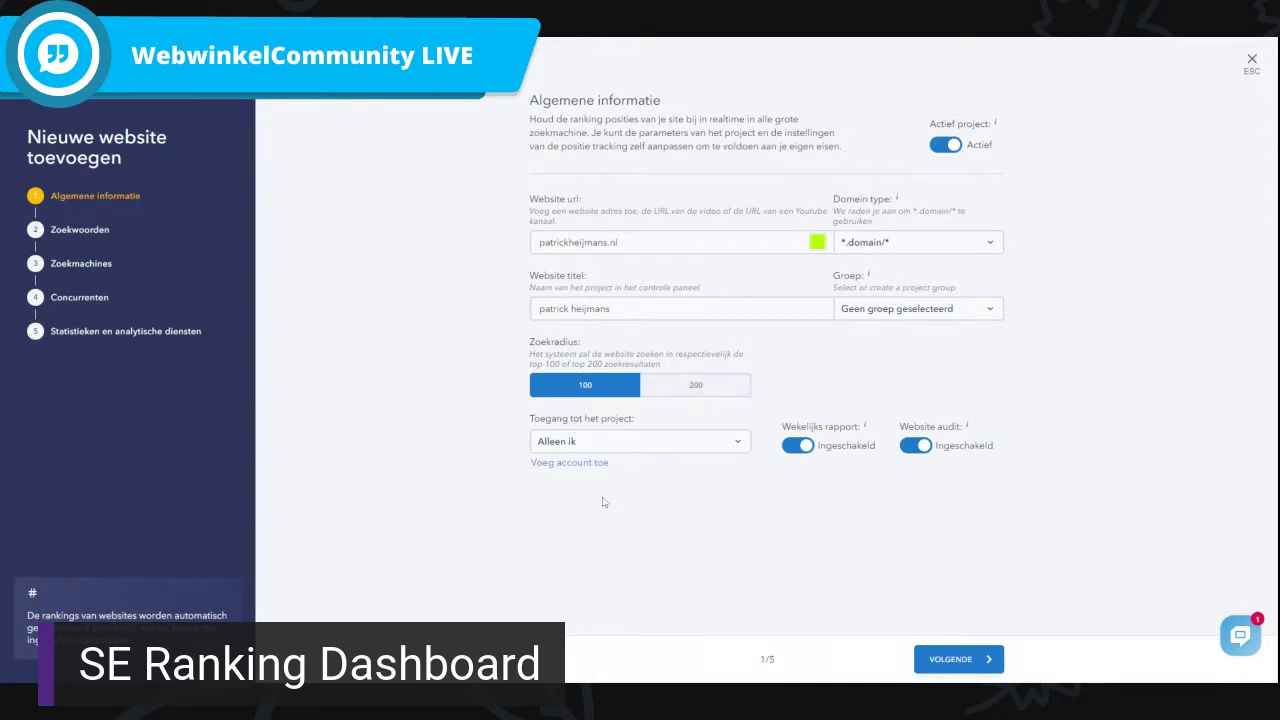
{"action": "left_click", "coordinate": [600, 443]}
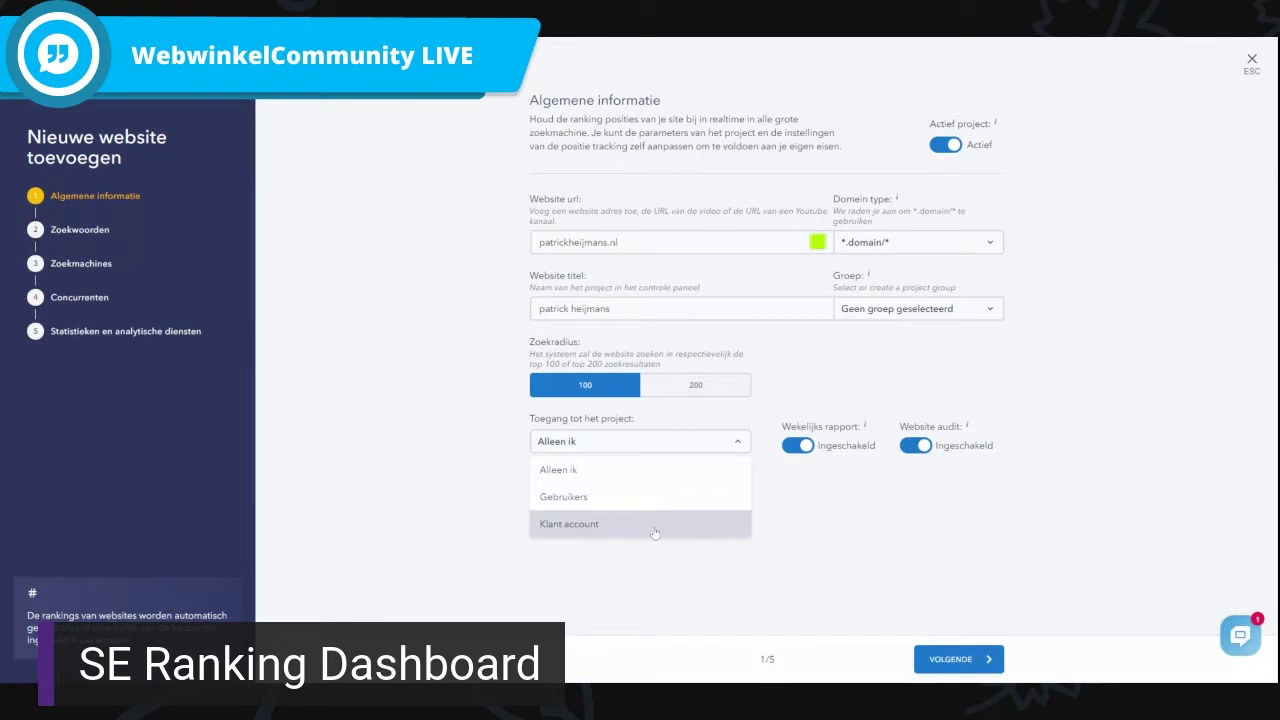
{"action": "left_click", "coordinate": [806, 484]}
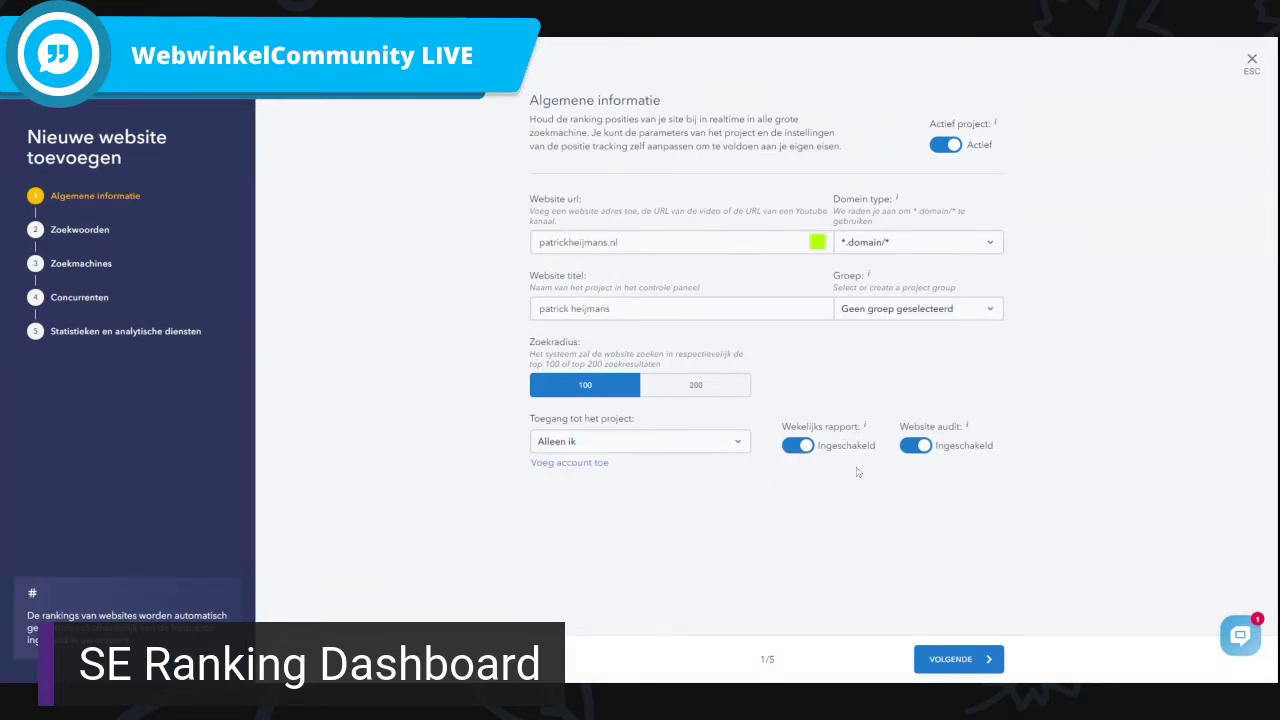
Read the website audit explanation, and switch the website audit off and back on.
{"action": "mouse_move", "coordinate": [878, 441]}
{"action": "mouse_move", "coordinate": [981, 444]}
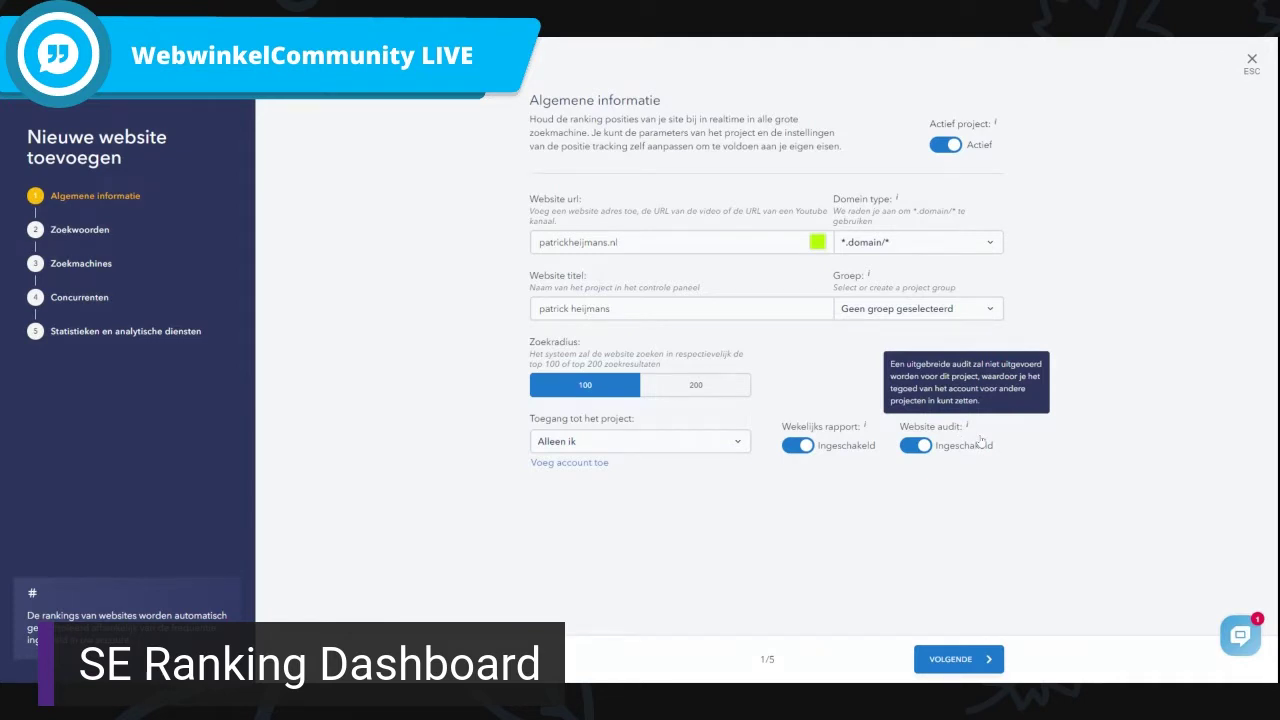
{"action": "left_click", "coordinate": [918, 458]}
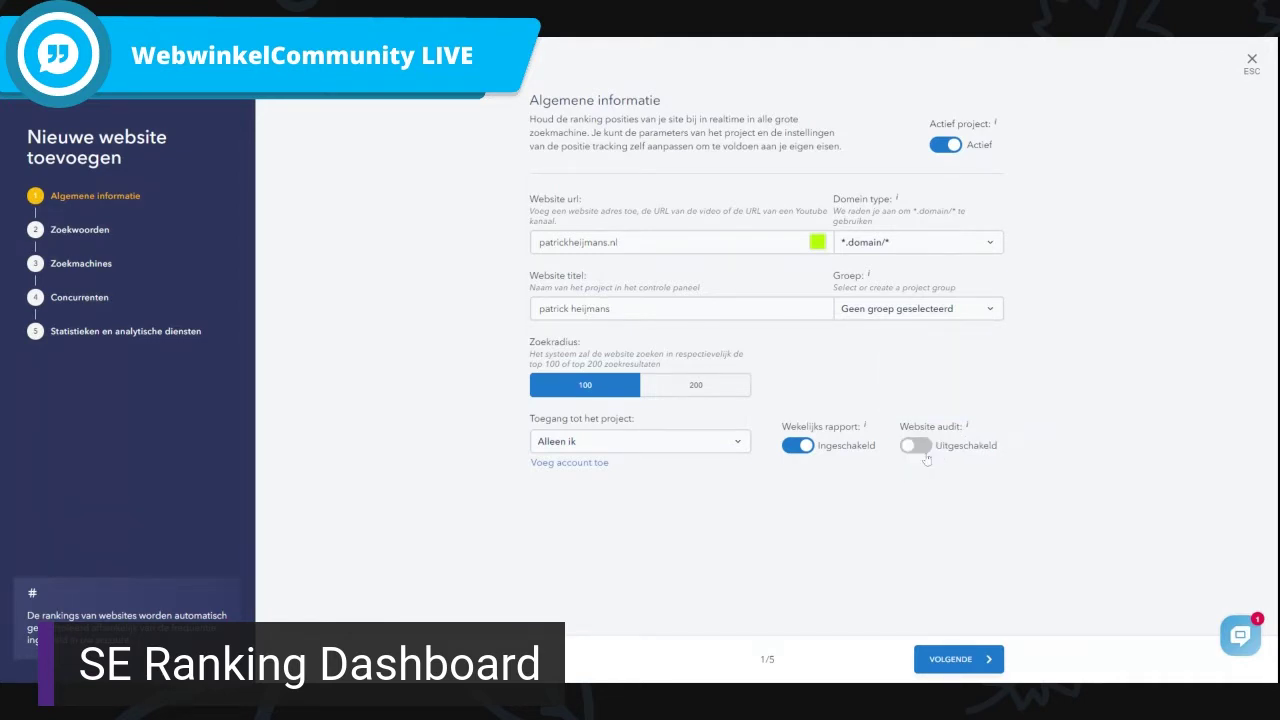
{"action": "left_click", "coordinate": [919, 461]}
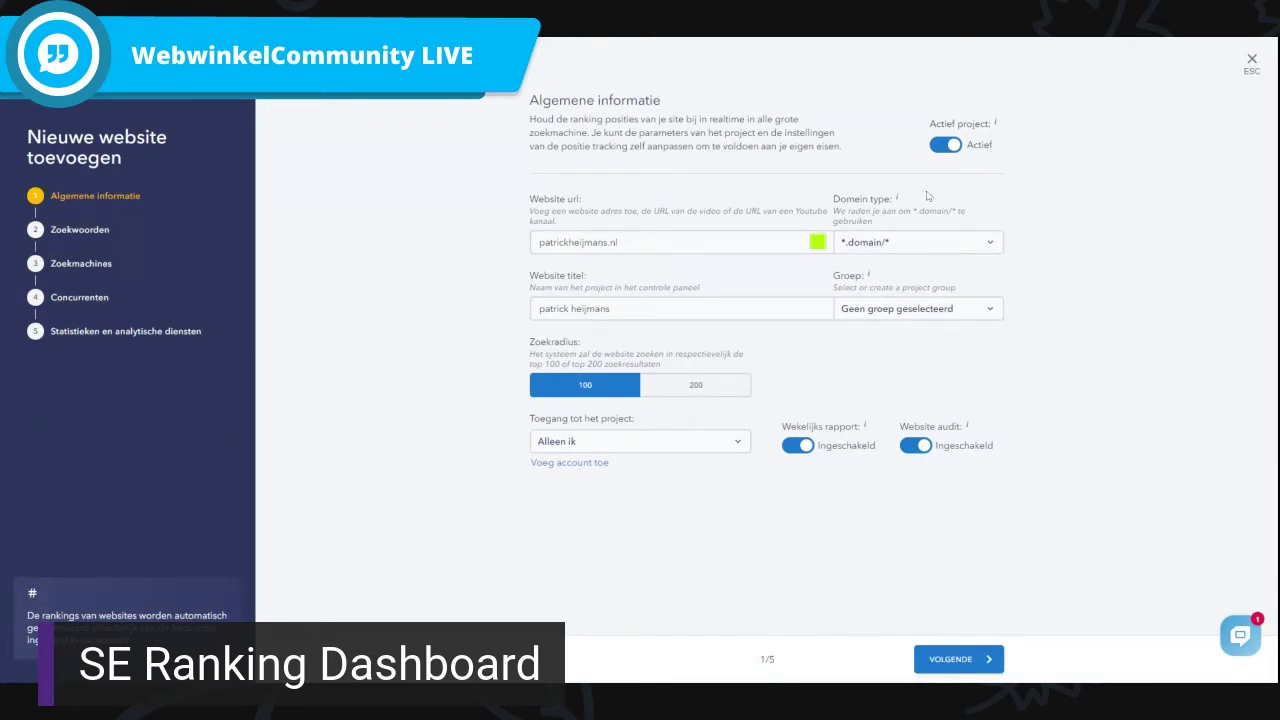
Continue to the Zoekwoorden stage and enter the site owner's full name as the first keyword.
{"action": "key", "text": "Return"}
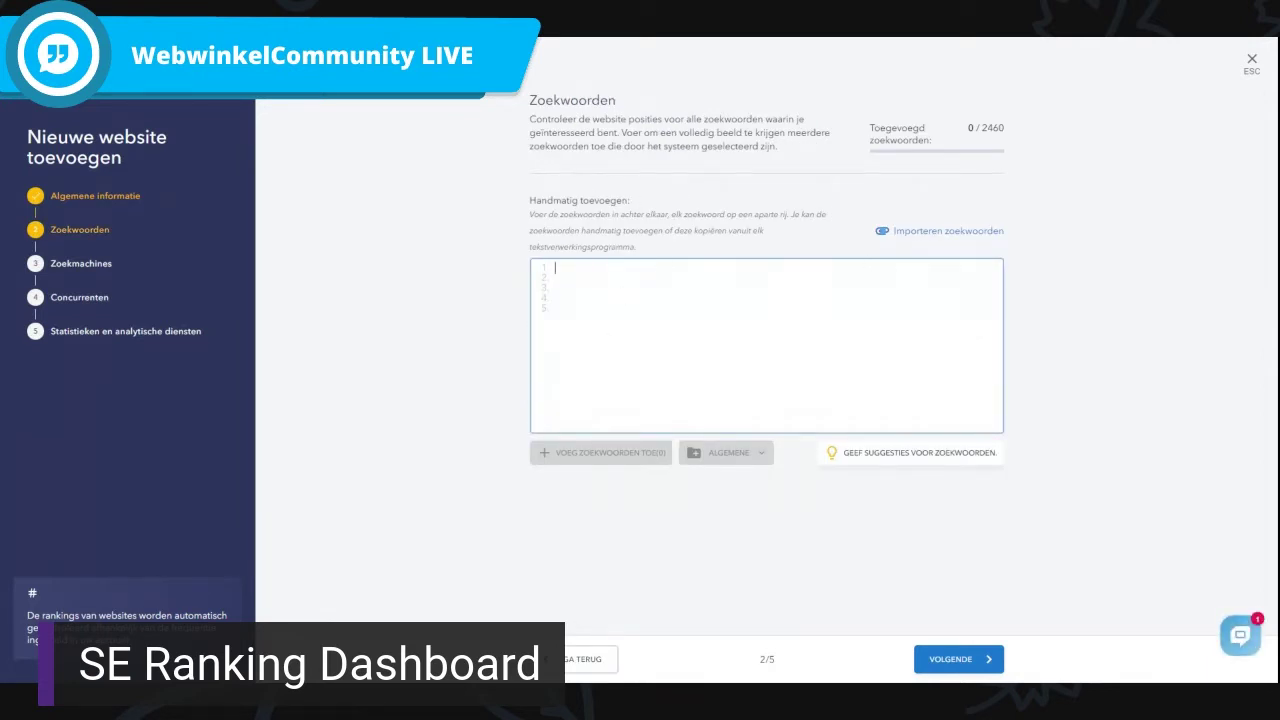
{"action": "type", "text": "patric"}
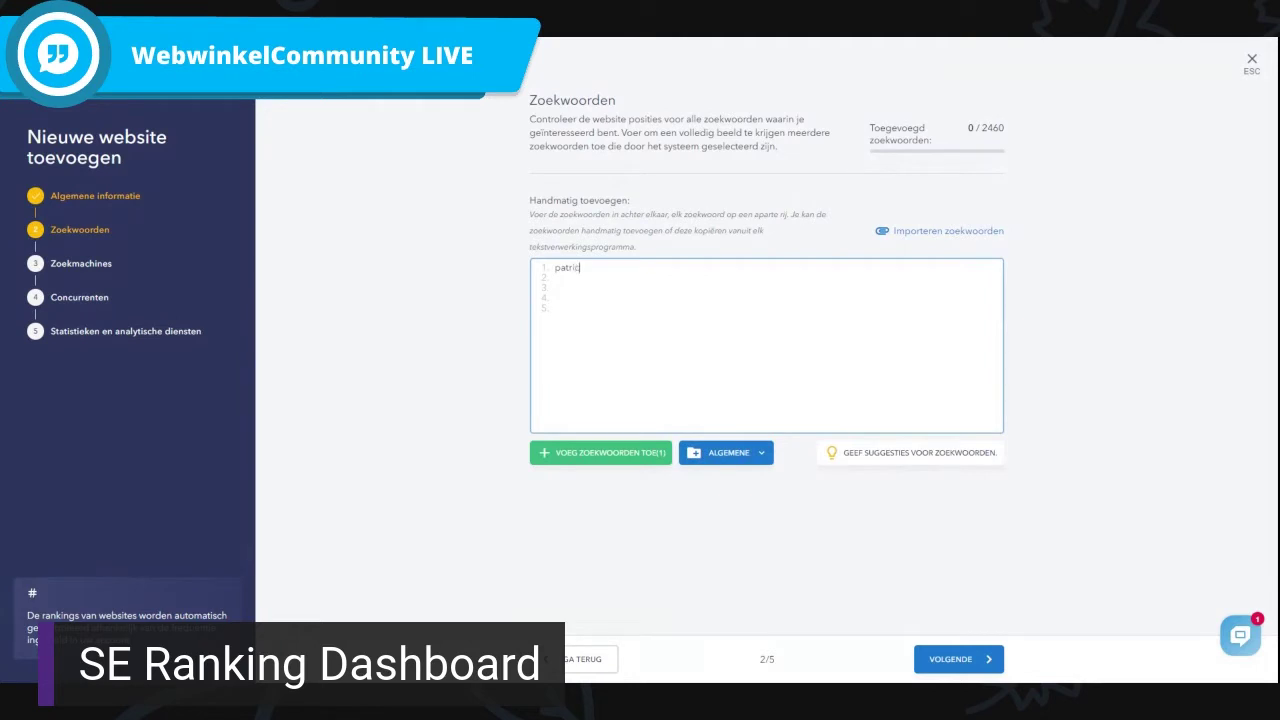
{"action": "type", "text": "k heijmans"}
Examine the available sources for importing keywords, including Google Analytics and CSV/XLS files.
{"action": "left_click", "coordinate": [954, 260]}
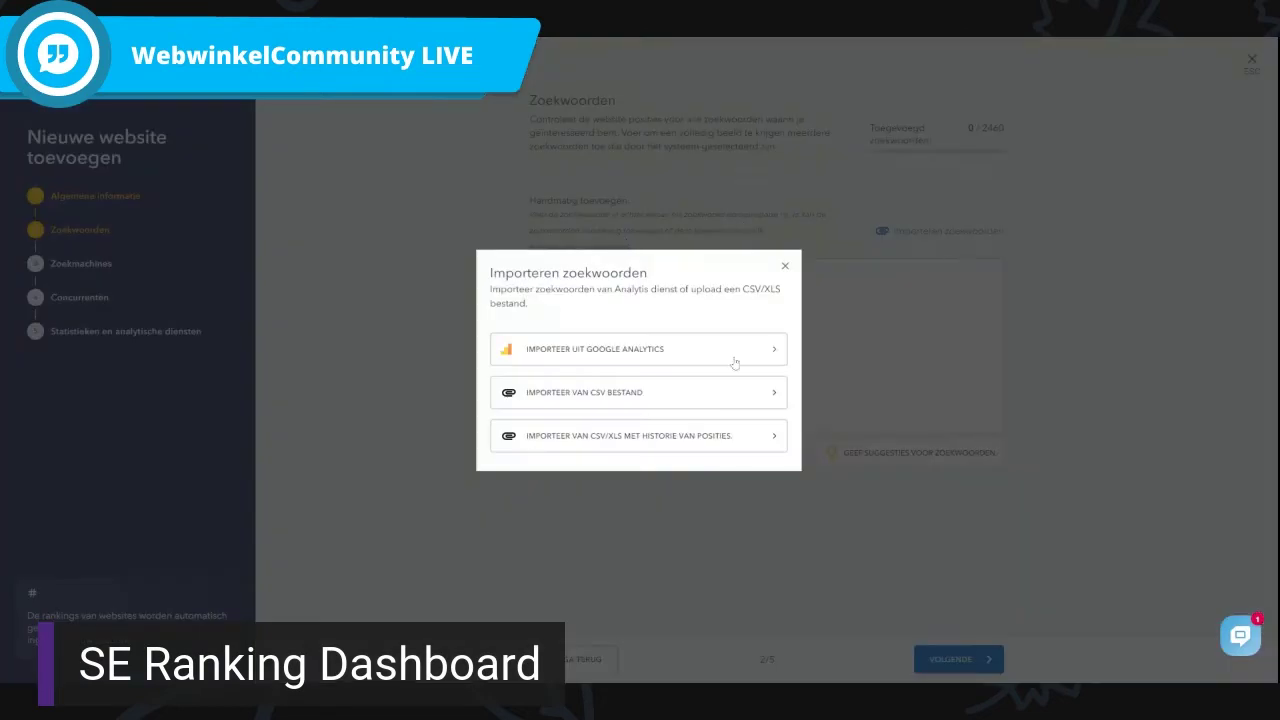
{"action": "left_click", "coordinate": [785, 266]}
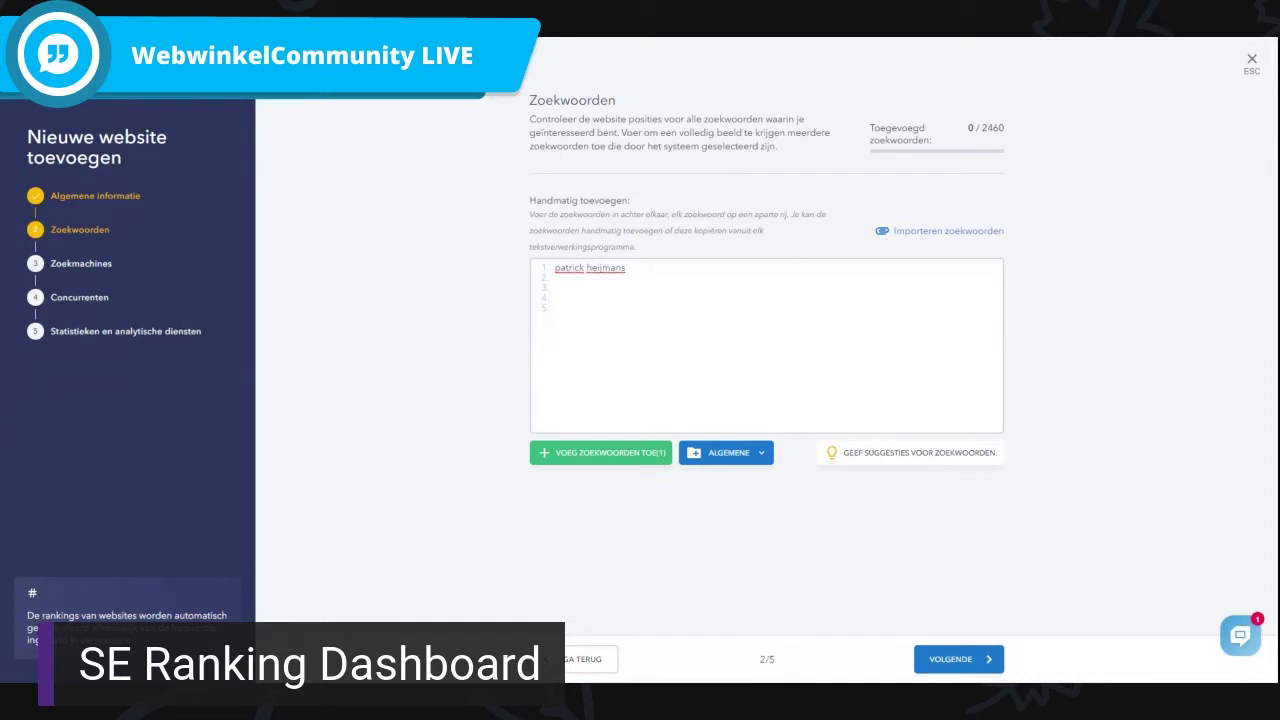
{"action": "left_click", "coordinate": [553, 288]}
{"action": "key", "text": "ctrl+a"}
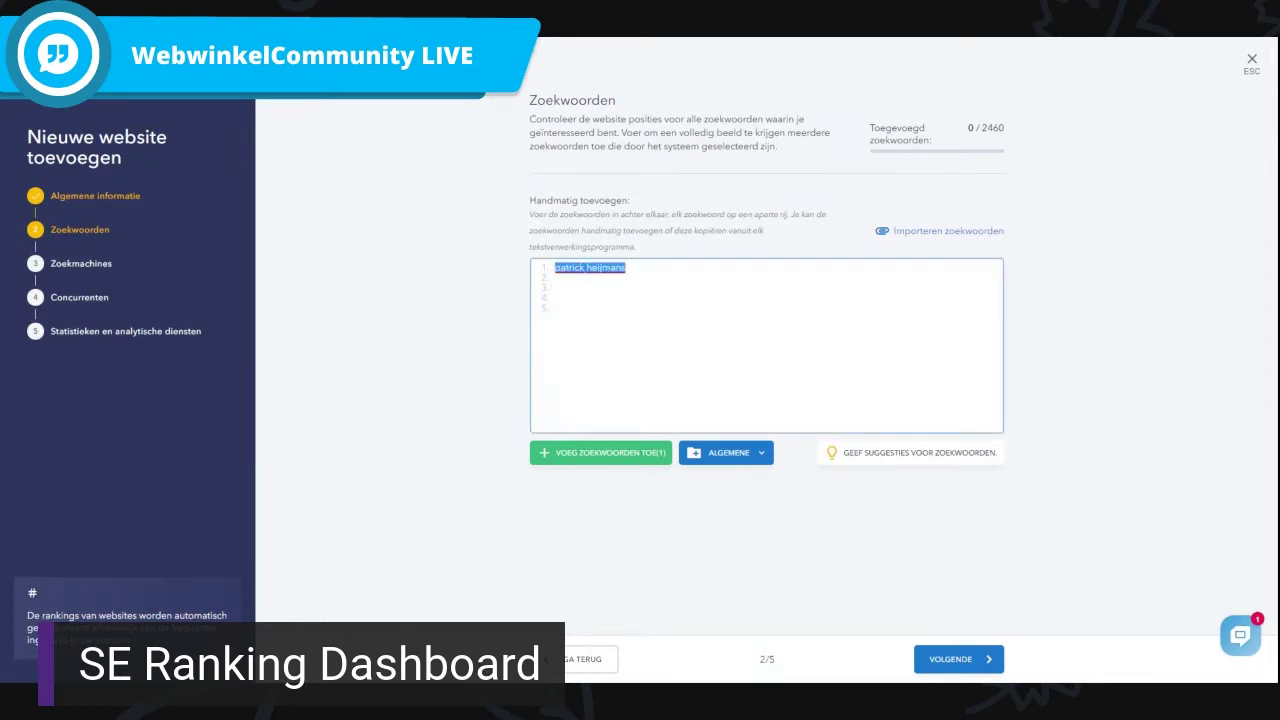
{"action": "key", "text": "Right"}
{"action": "left_click", "coordinate": [944, 264]}
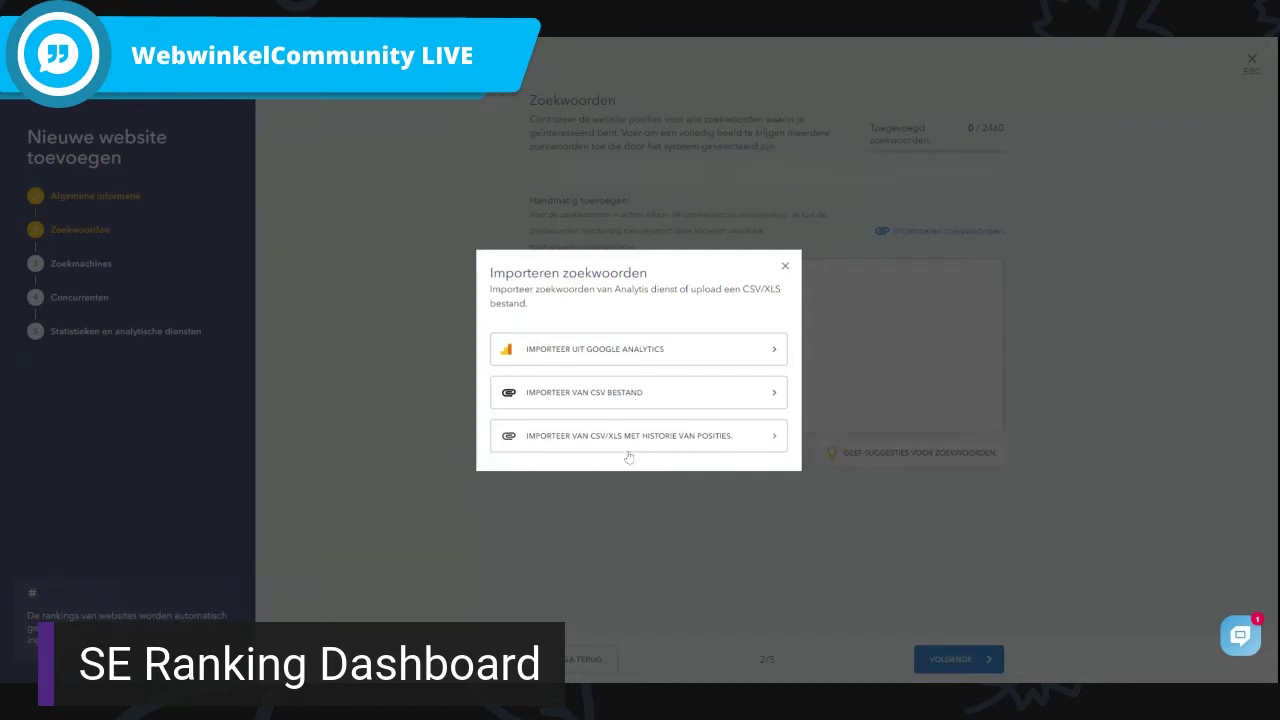
{"action": "left_click", "coordinate": [800, 296]}
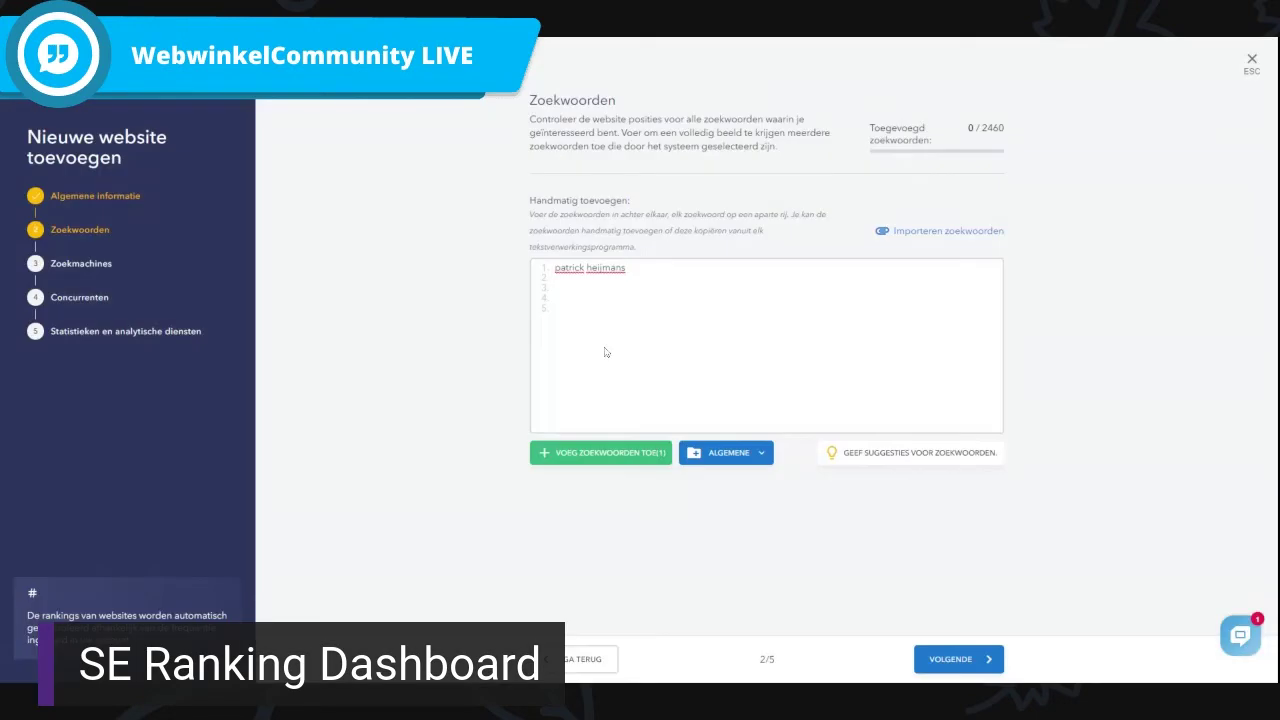
Add "webwinkeladviseur" as the second keyword on its own line in the manual keyword list.
{"action": "left_click", "coordinate": [583, 268]}
{"action": "key", "text": "End"}
{"action": "key", "text": "Return"}
{"action": "type", "text": "webwink"}
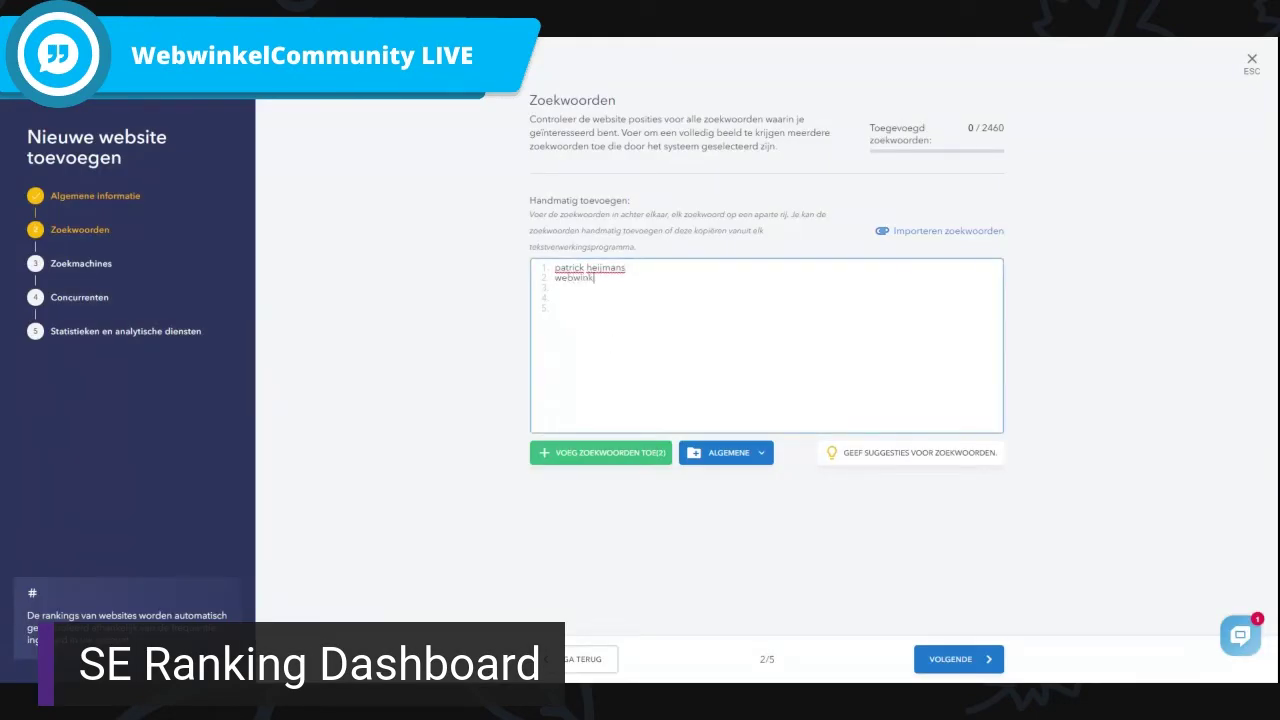
{"action": "type", "text": "eladviseur"}
Create a new keyword group named "algemene zoektermen" for the entered keywords.
{"action": "left_click", "coordinate": [716, 455]}
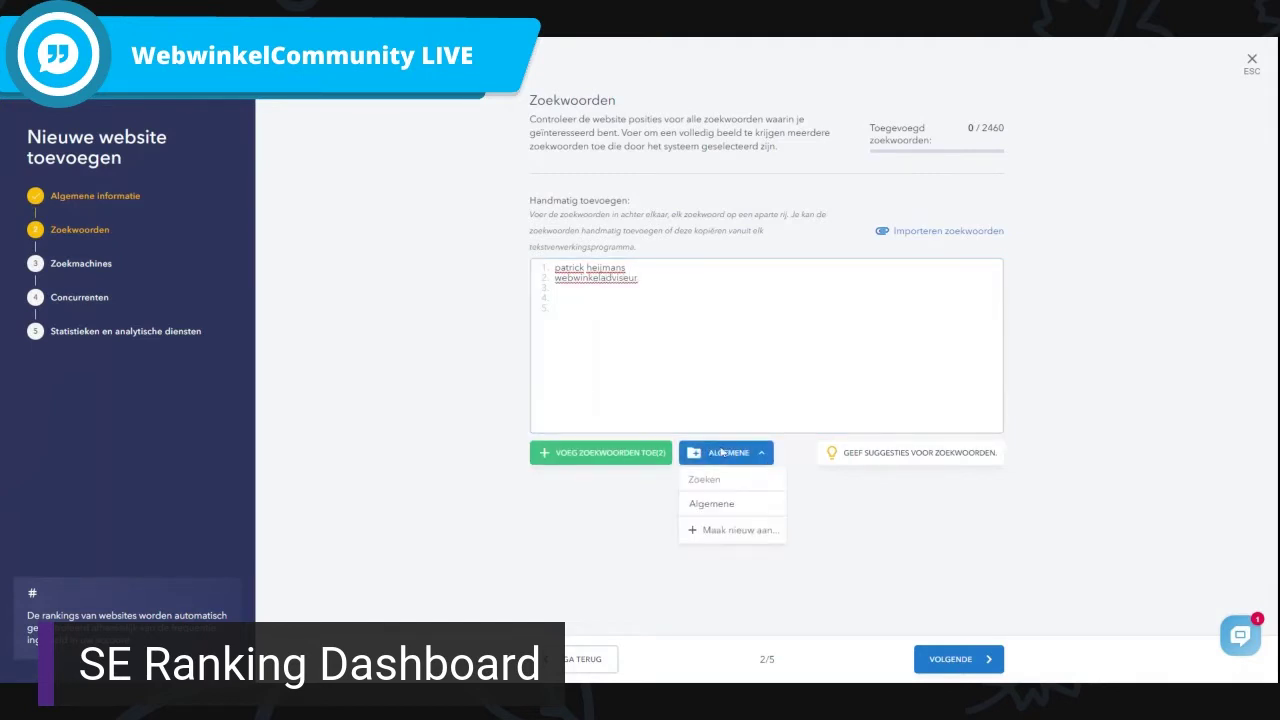
{"action": "left_click", "coordinate": [740, 529]}
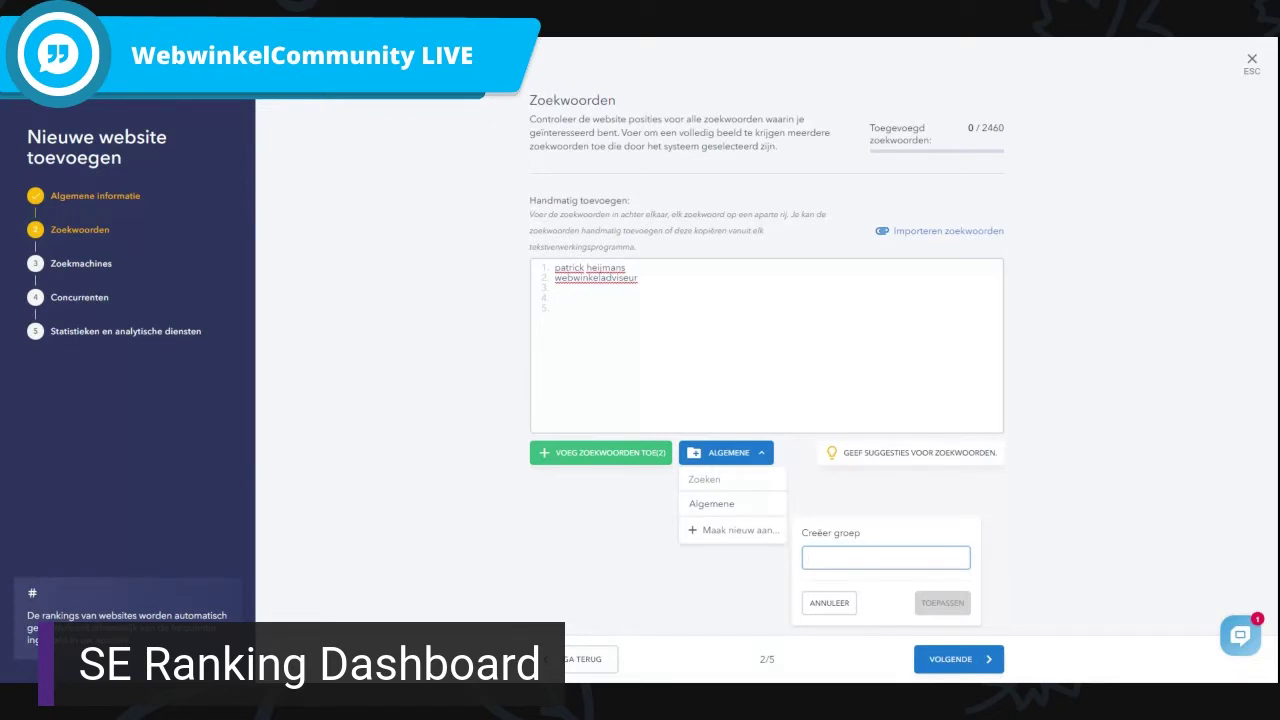
{"action": "type", "text": "algemene zoekterm"}
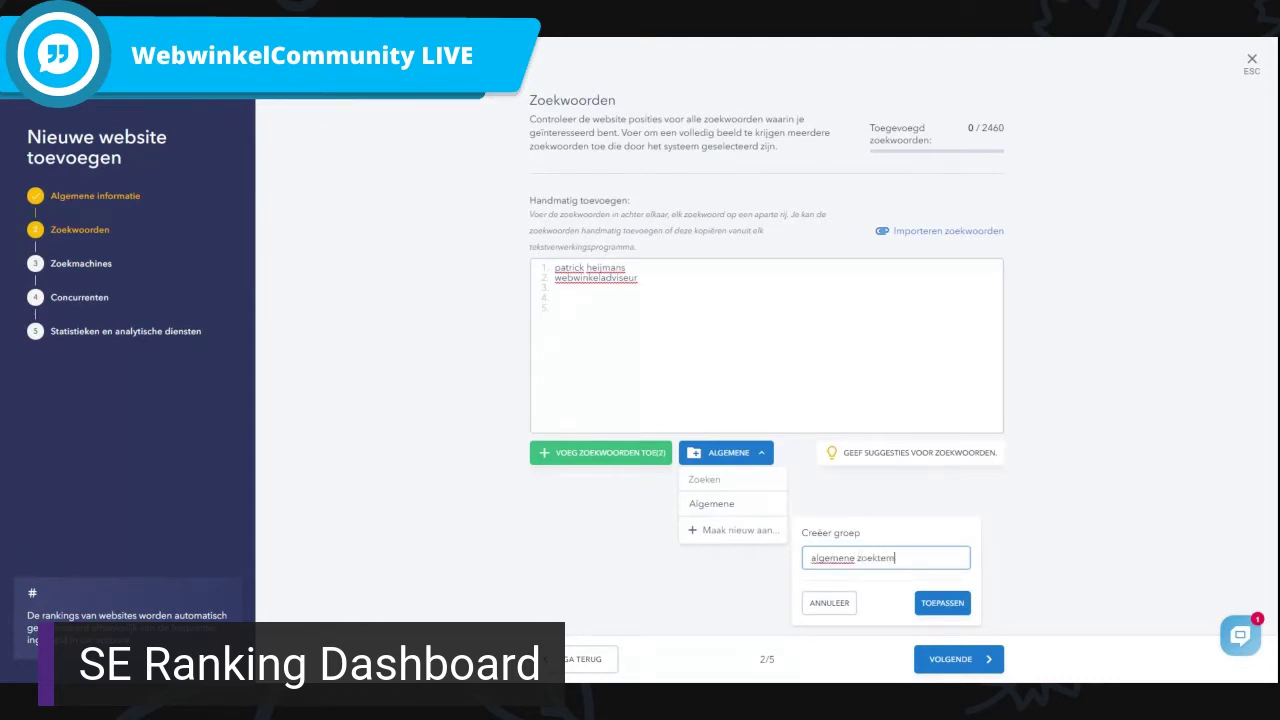
{"action": "type", "text": "ern"}
{"action": "key", "text": "BackSpace"}
{"action": "key", "text": "BackSpace"}
{"action": "left_click", "coordinate": [942, 603]}
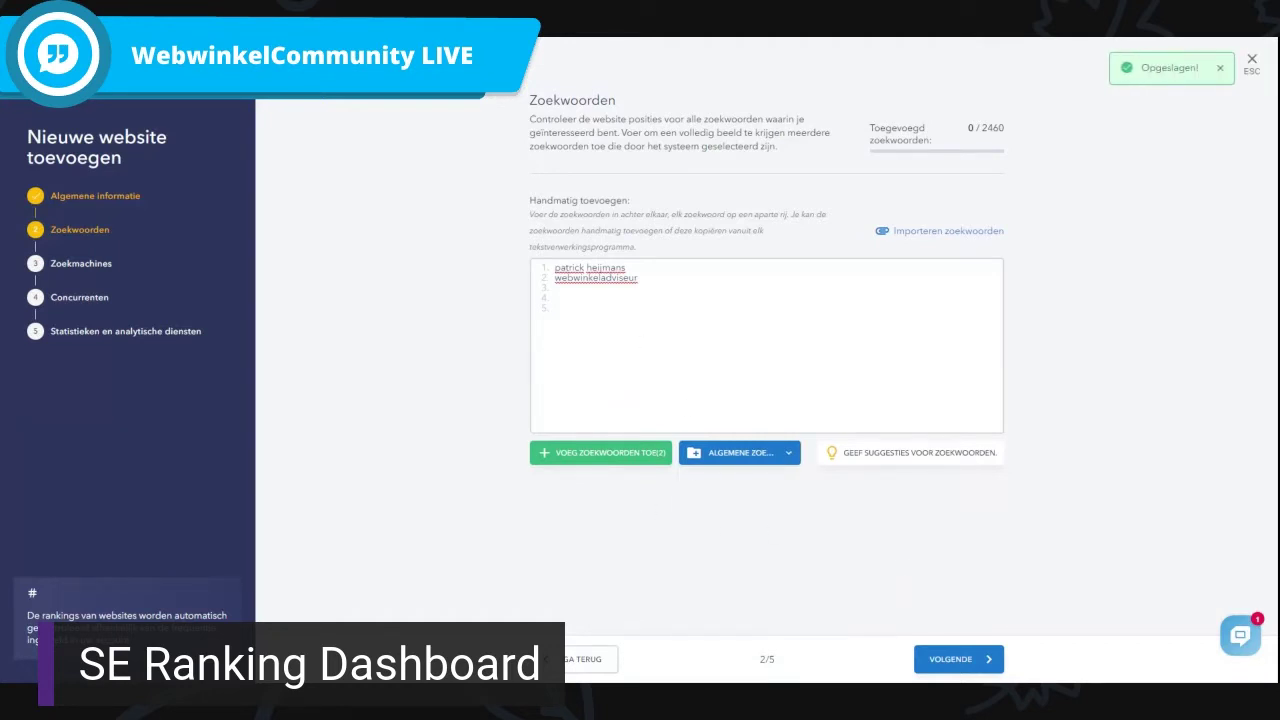
Add the two entered keywords to the "algemene zoektermen" group and collapse that group in the list.
{"action": "left_click", "coordinate": [591, 450]}
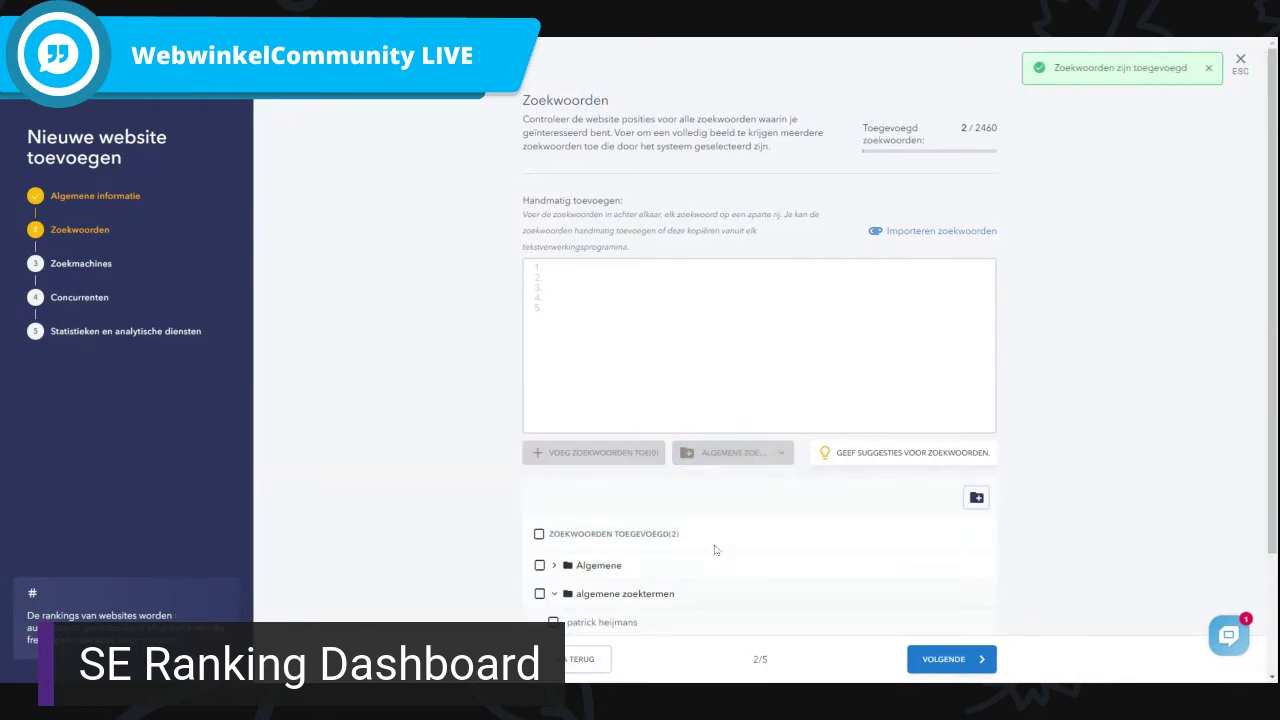
{"action": "scroll", "coordinate": [770, 512], "scroll_direction": "down", "scroll_amount": 2}
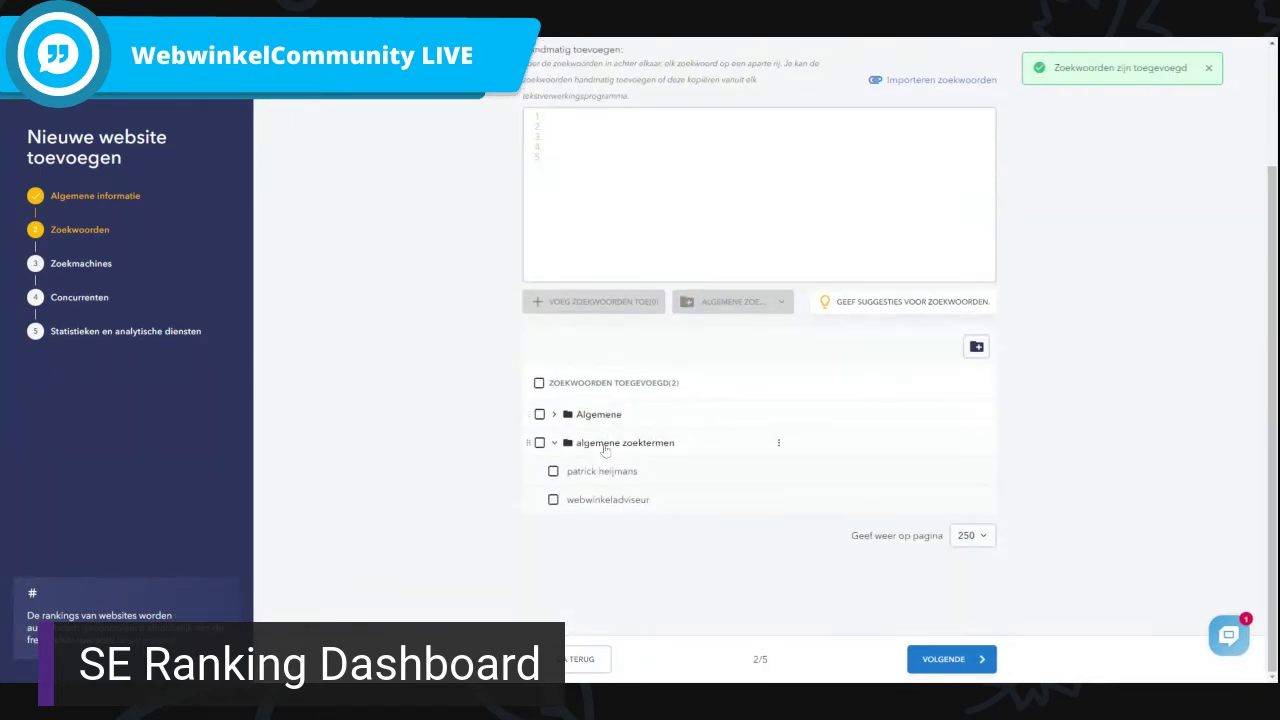
{"action": "left_click", "coordinate": [560, 447]}
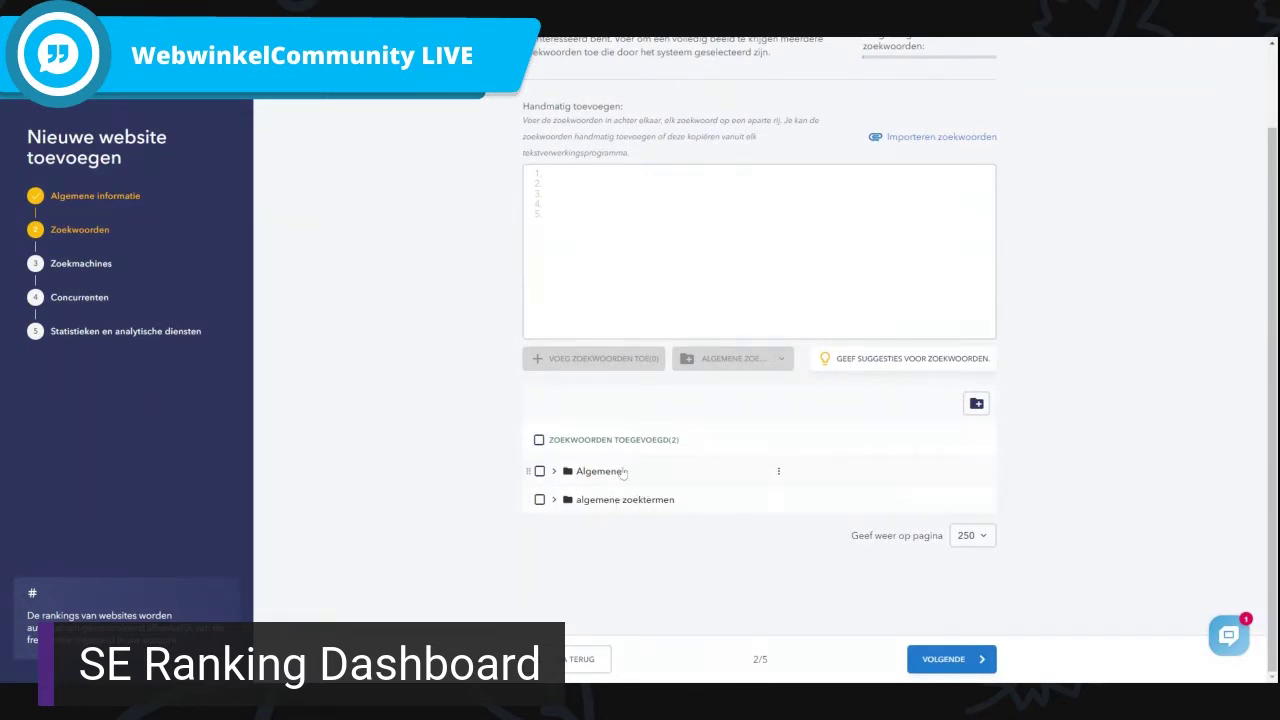
{"action": "left_click", "coordinate": [575, 478]}
{"action": "left_click", "coordinate": [778, 471]}
{"action": "left_click", "coordinate": [812, 492]}
{"action": "type", "text": "pr"}
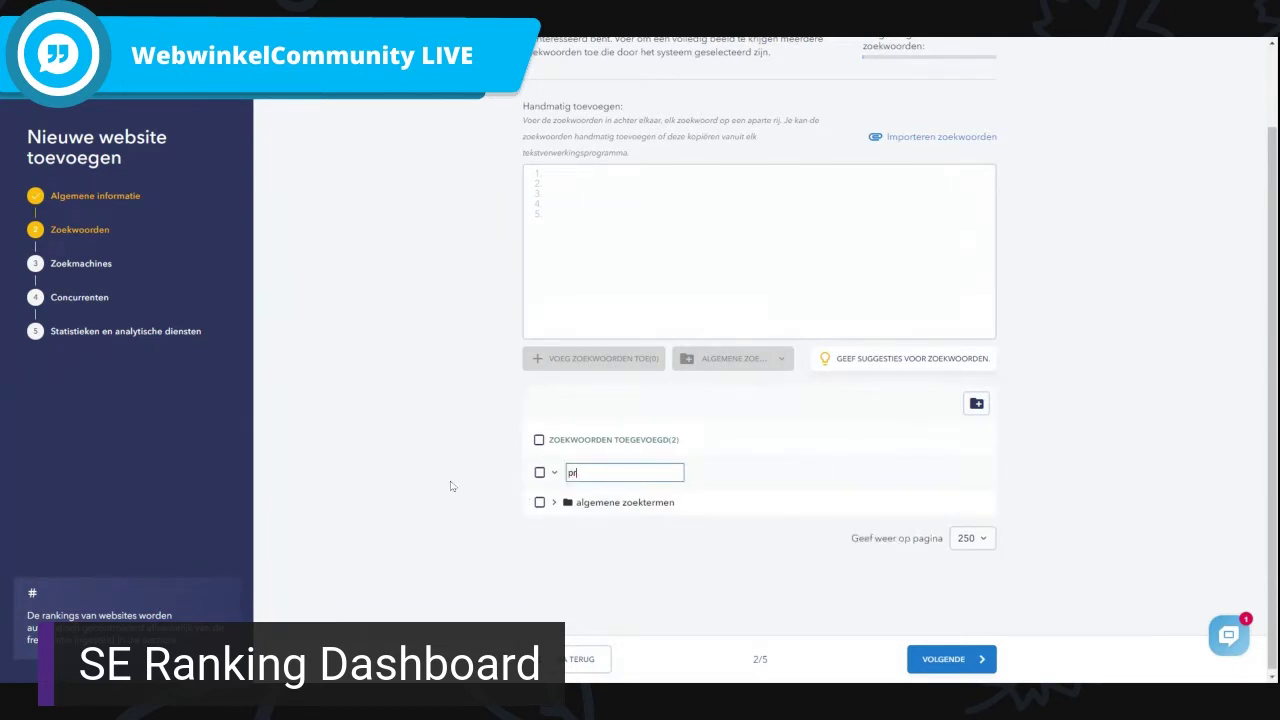
{"action": "type", "text": "oducten"}
{"action": "key", "text": "Escape"}
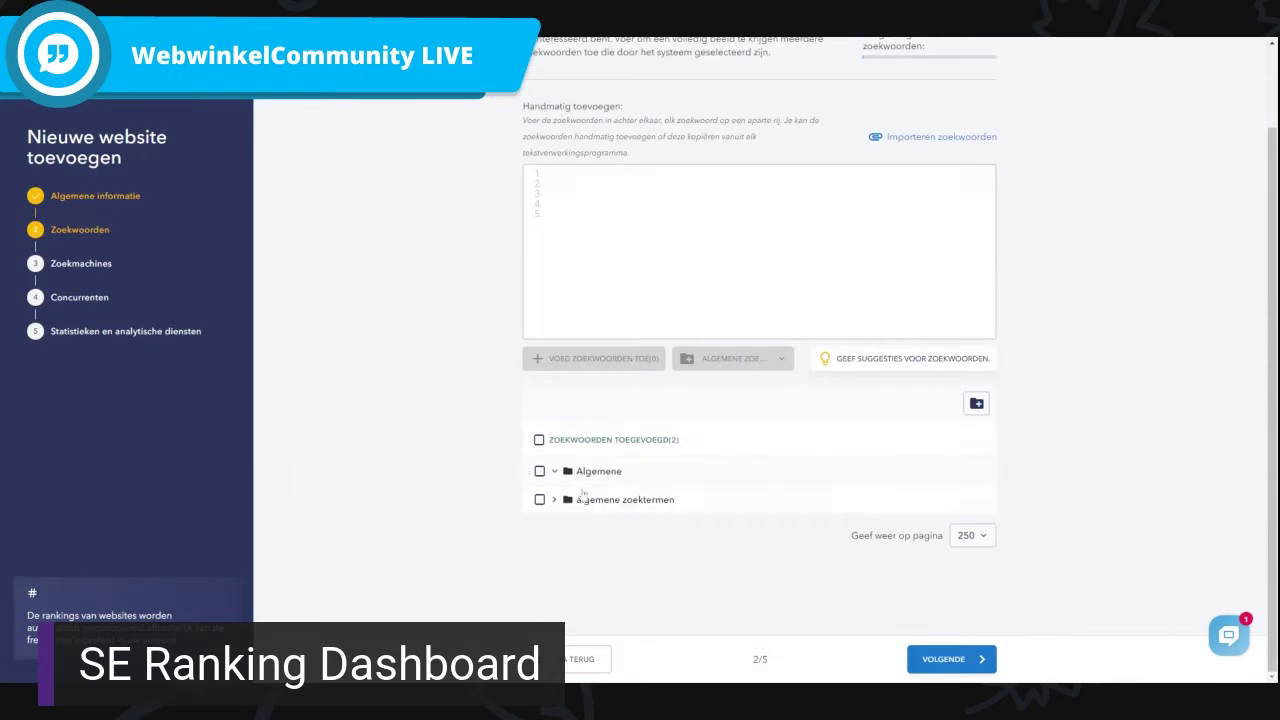
Rename the "Algemene" keyword group to "Producten" and save the new name.
{"action": "left_click", "coordinate": [778, 471]}
{"action": "left_click", "coordinate": [787, 494]}
{"action": "key", "text": "BackSpace"}
{"action": "key", "text": "BackSpace"}
{"action": "key", "text": "BackSpace"}
{"action": "key", "text": "BackSpace"}
{"action": "key", "text": "BackSpace"}
{"action": "key", "text": "BackSpace"}
{"action": "key", "text": "BackSpace"}
{"action": "key", "text": "BackSpace"}
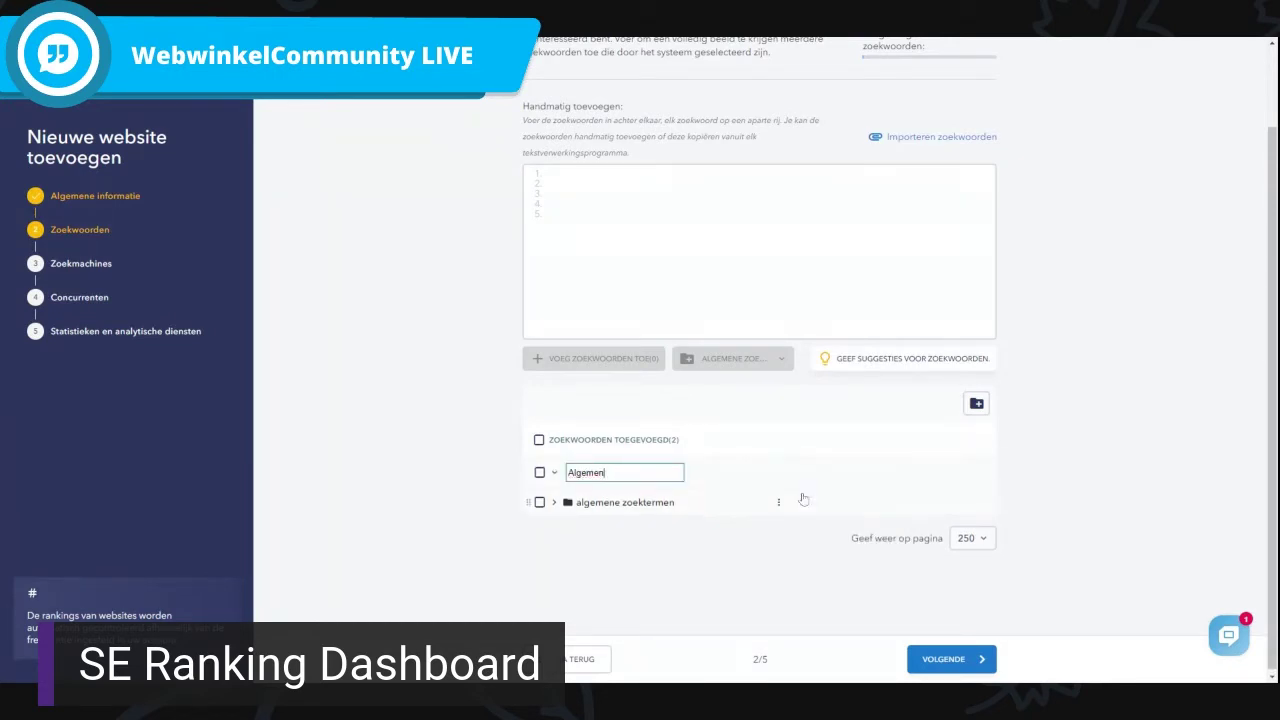
{"action": "type", "text": "Producten"}
{"action": "key", "text": "Return"}
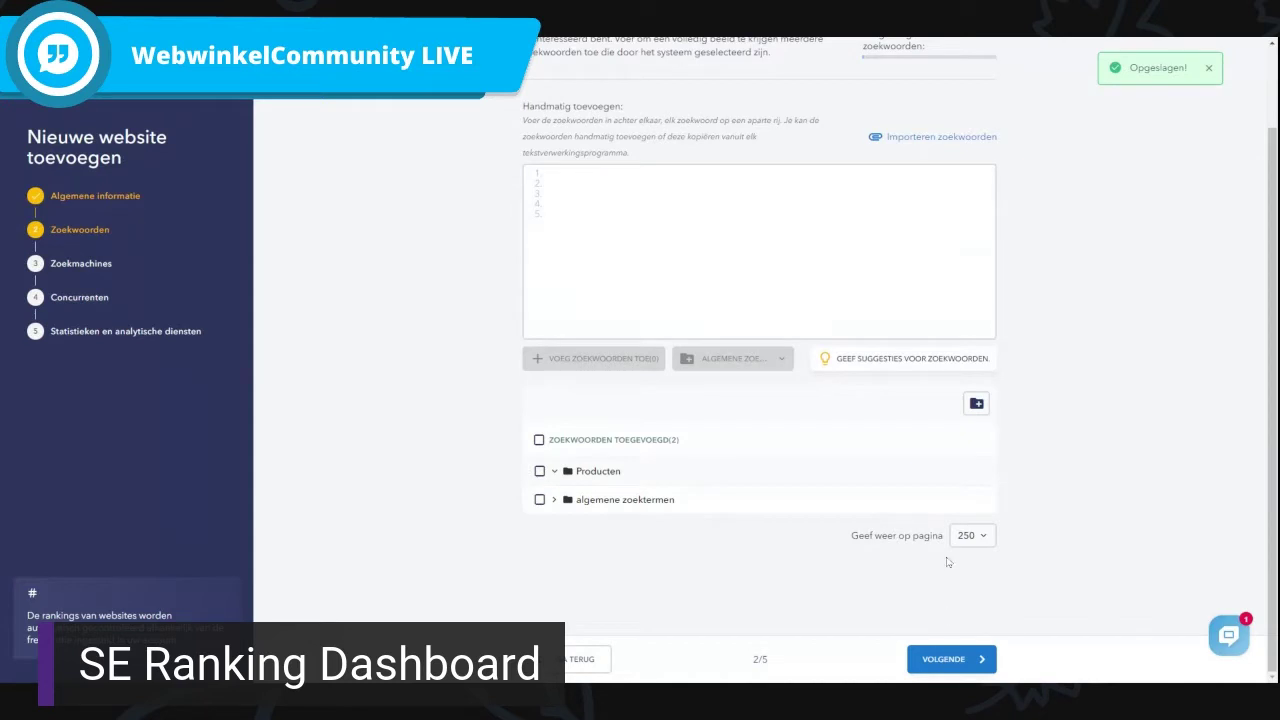
Request keyword suggestions for the website with Nederland as the country, and select the suggestion "webwinkelcommunity.nl".
{"action": "left_click", "coordinate": [843, 362]}
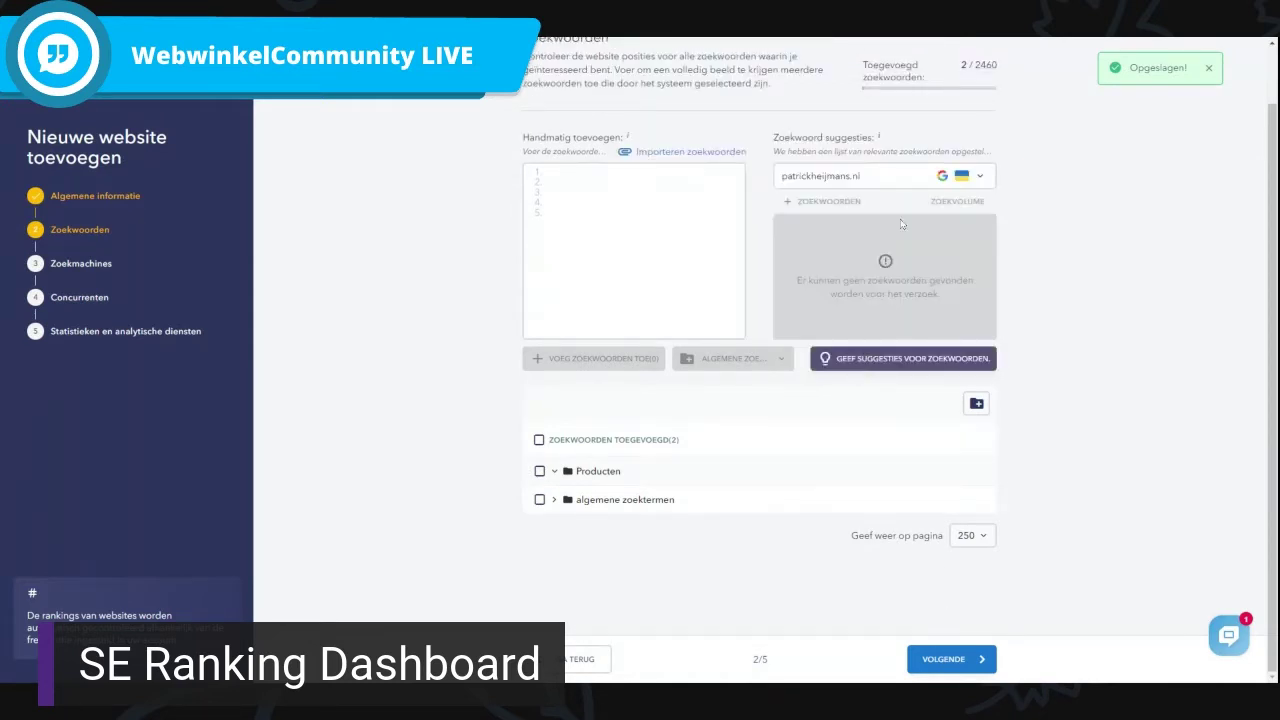
{"action": "left_click", "coordinate": [981, 178]}
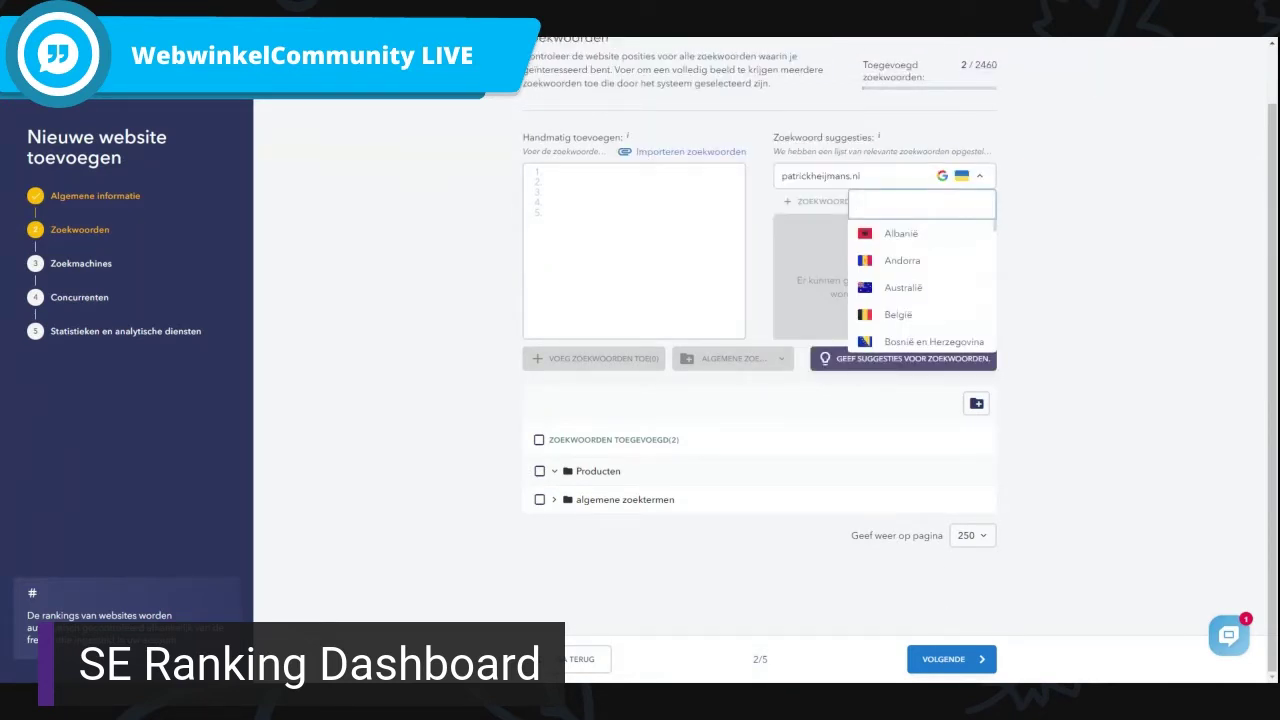
{"action": "type", "text": "neder"}
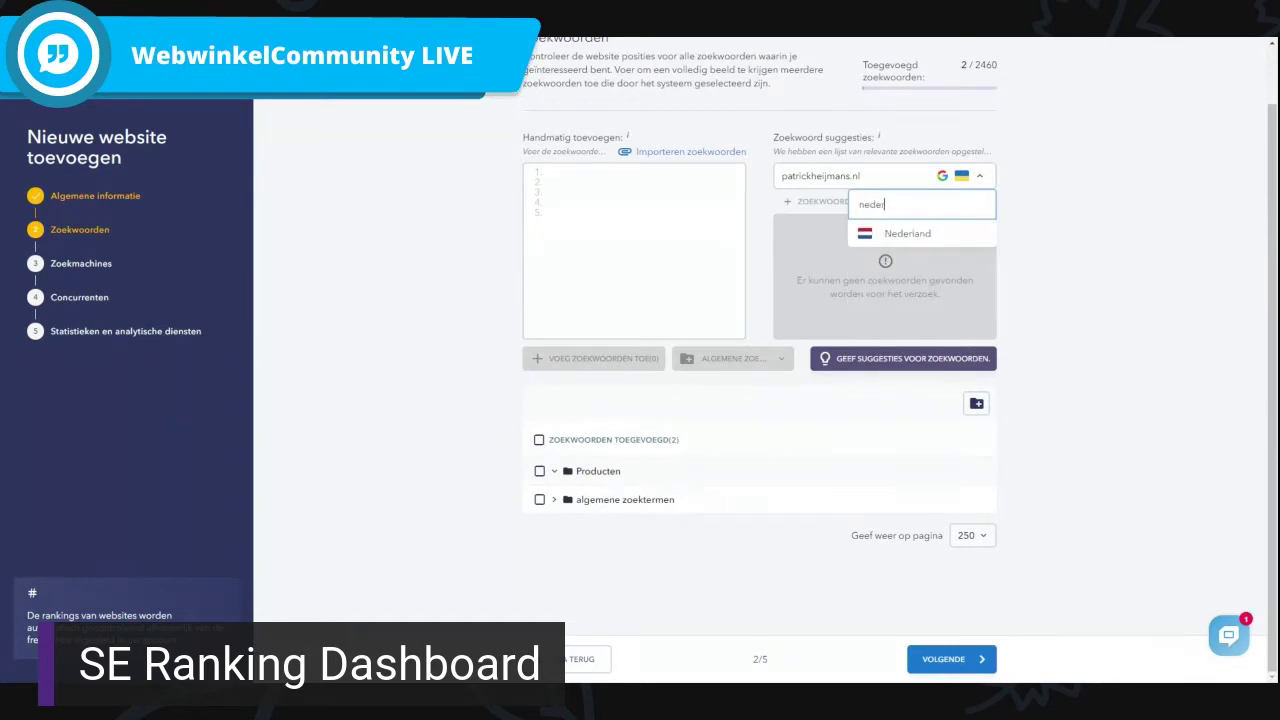
{"action": "left_click", "coordinate": [907, 234]}
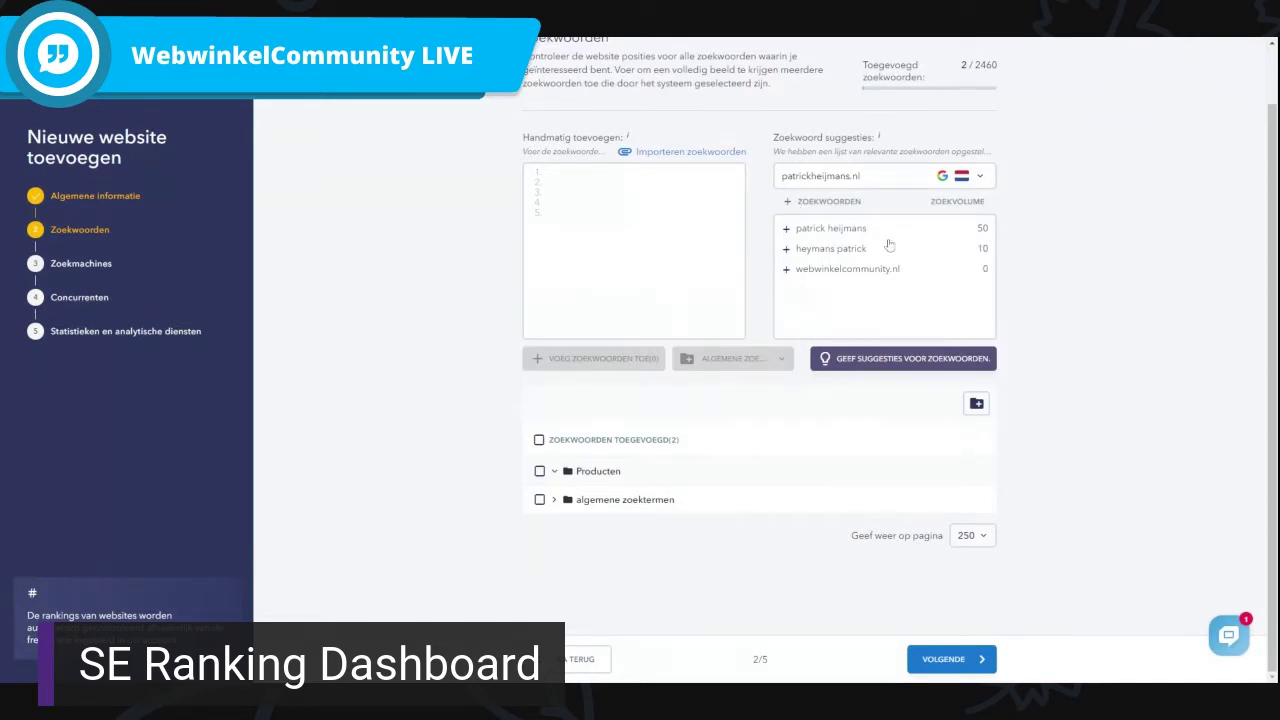
{"action": "left_click", "coordinate": [872, 272]}
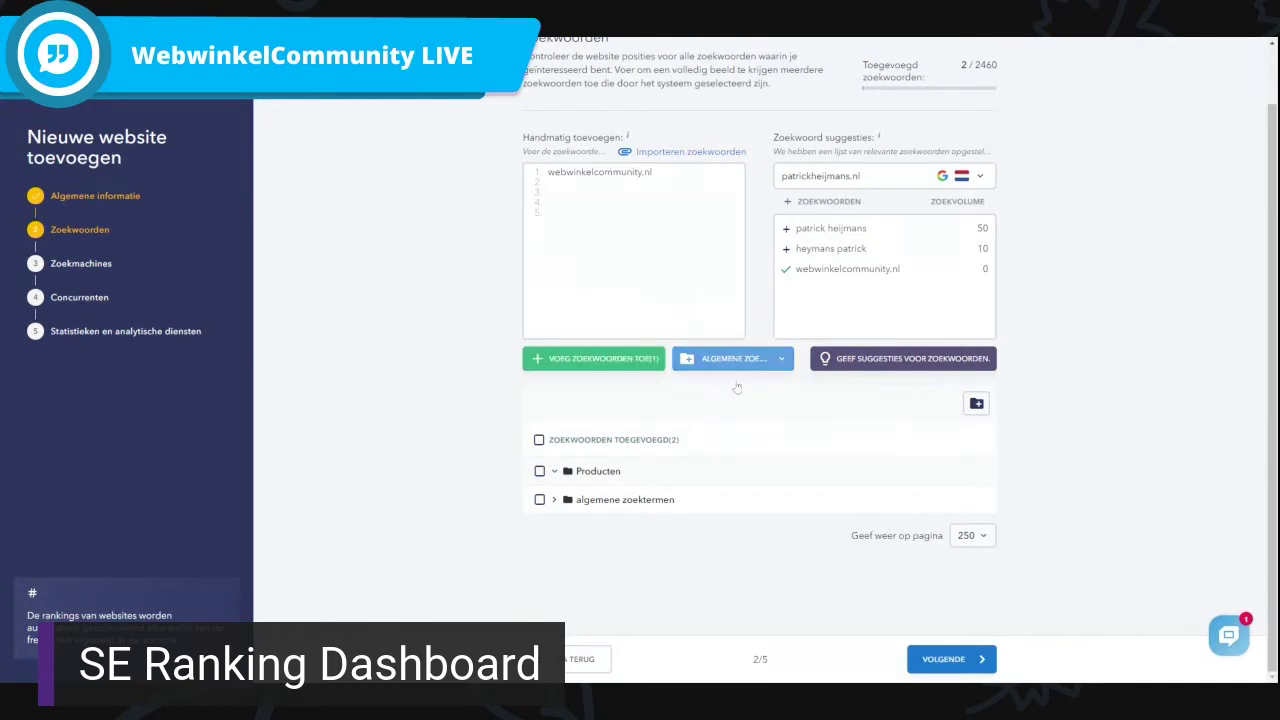
Add the selected keyword "webwinkelcommunity.nl" to the "Producten" group and collapse that group in the list.
{"action": "left_click", "coordinate": [765, 366]}
{"action": "left_click", "coordinate": [745, 410]}
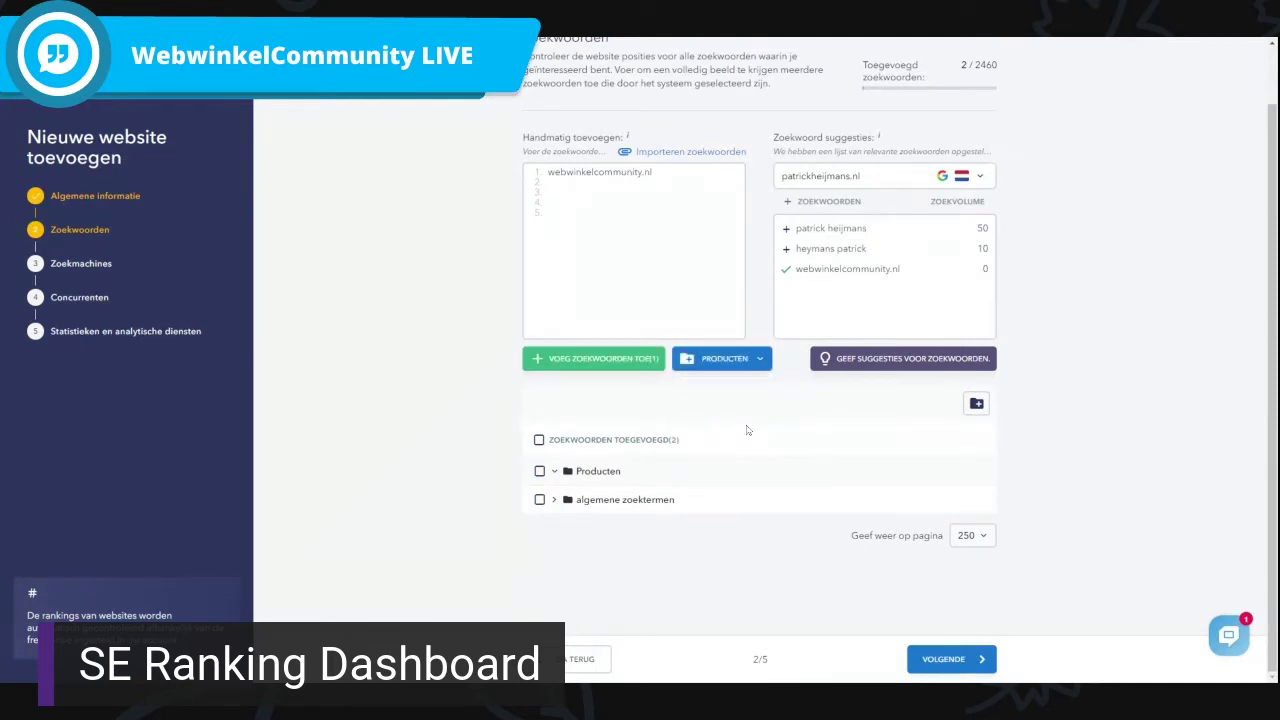
{"action": "left_click", "coordinate": [636, 368]}
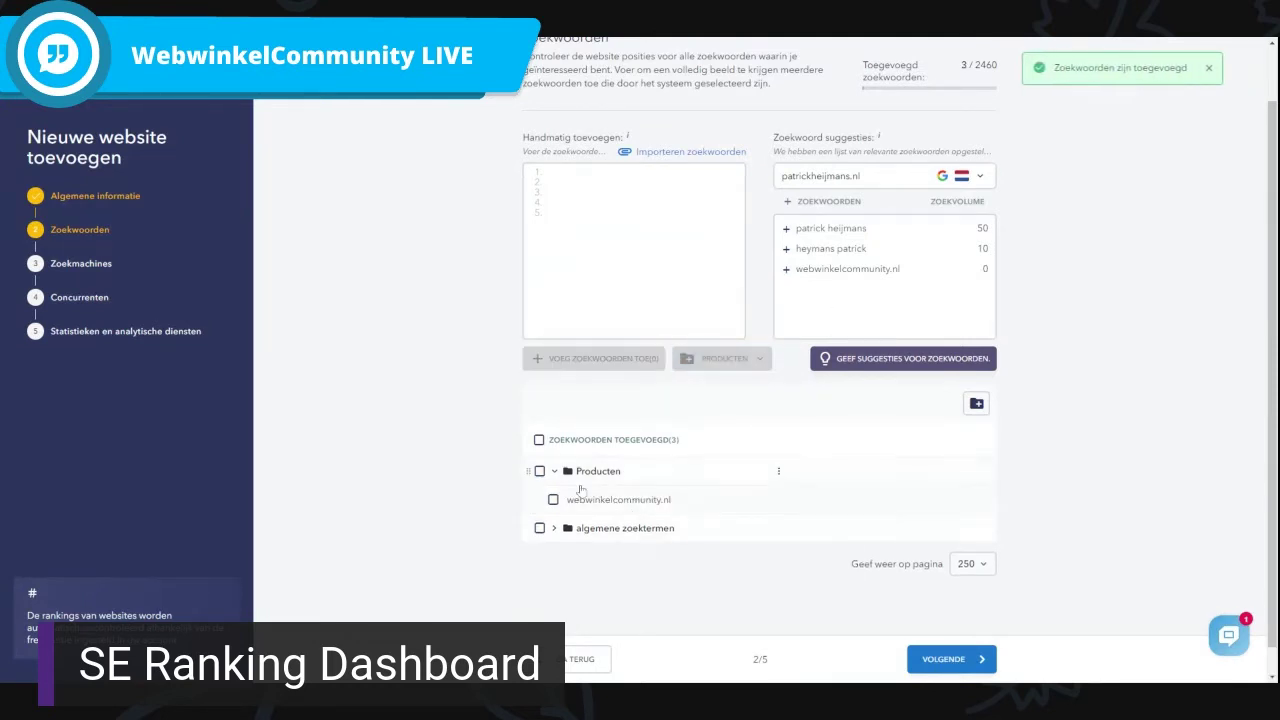
{"action": "left_click", "coordinate": [567, 474]}
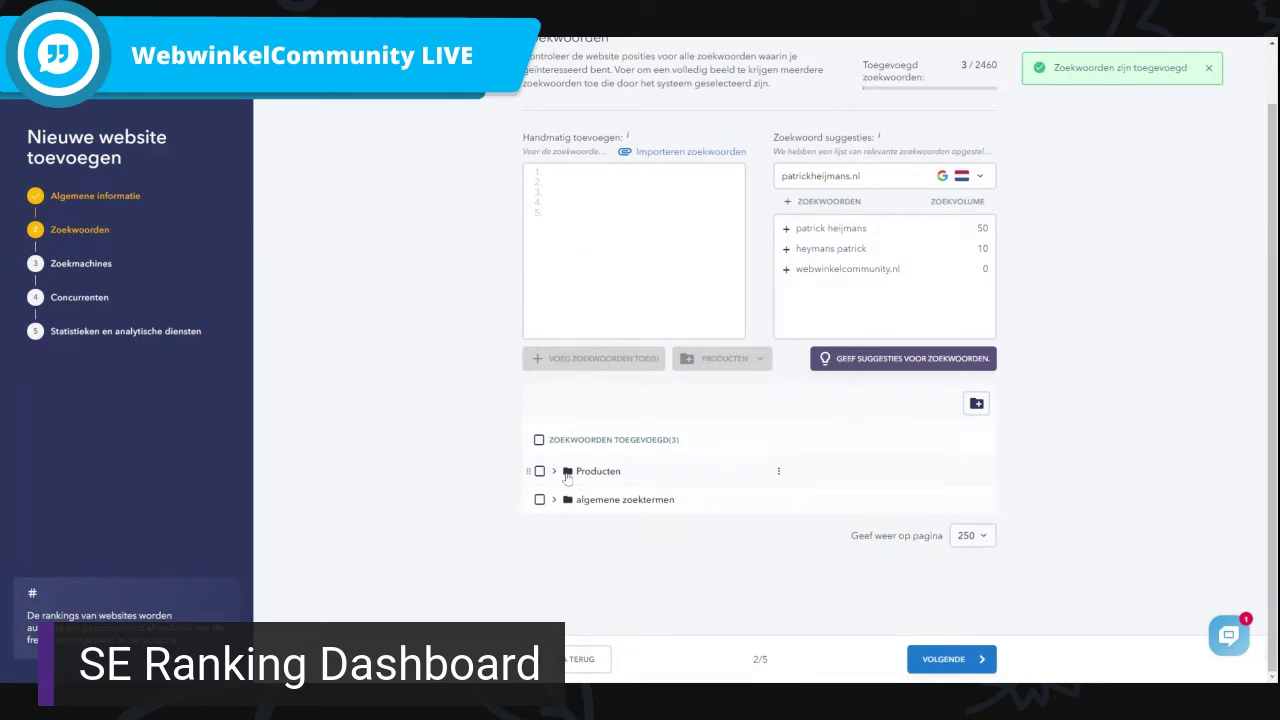
Continue to the search engines stage and choose Google with Netherlands as the country.
{"action": "left_click", "coordinate": [945, 659]}
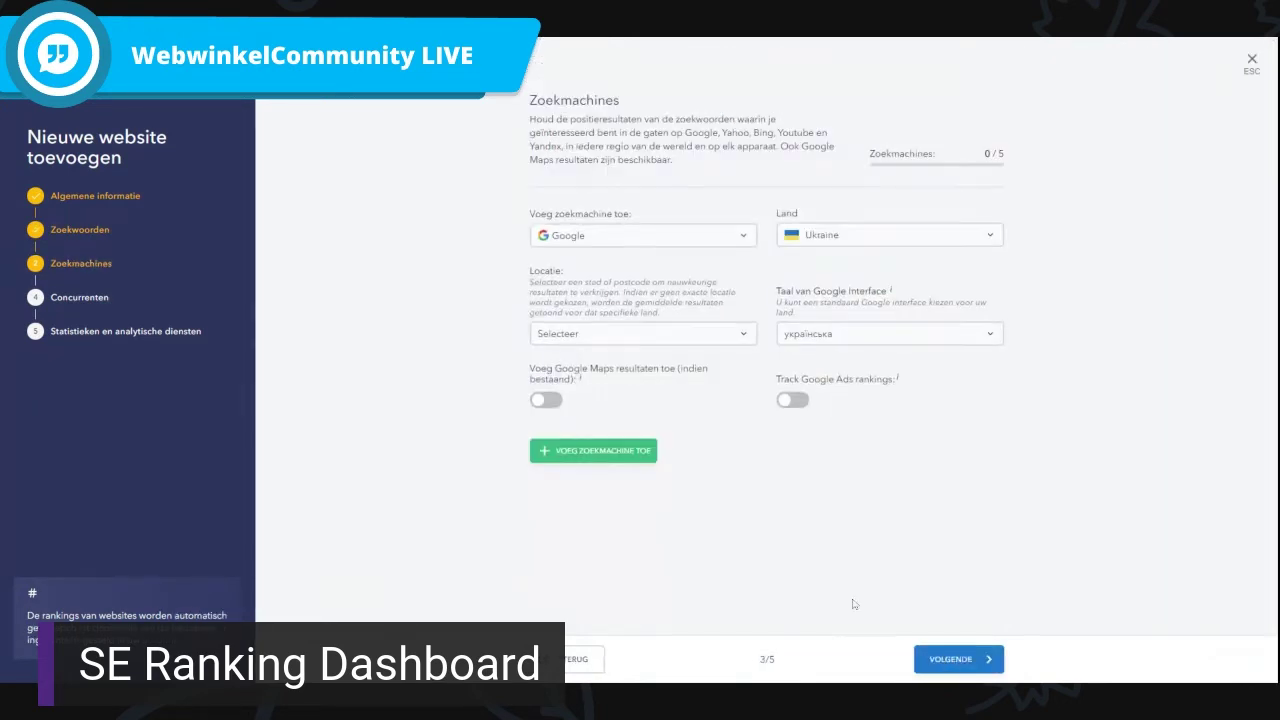
{"action": "left_click", "coordinate": [660, 243]}
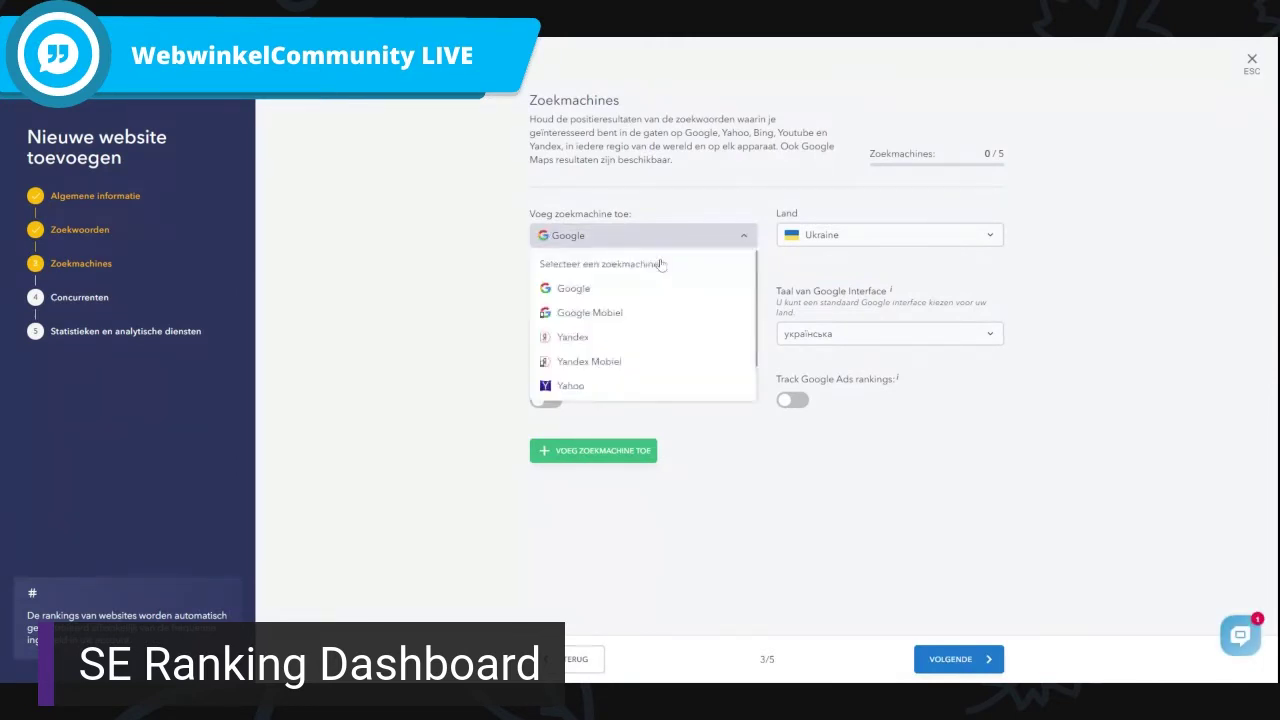
{"action": "left_click", "coordinate": [660, 264]}
{"action": "left_click", "coordinate": [938, 235]}
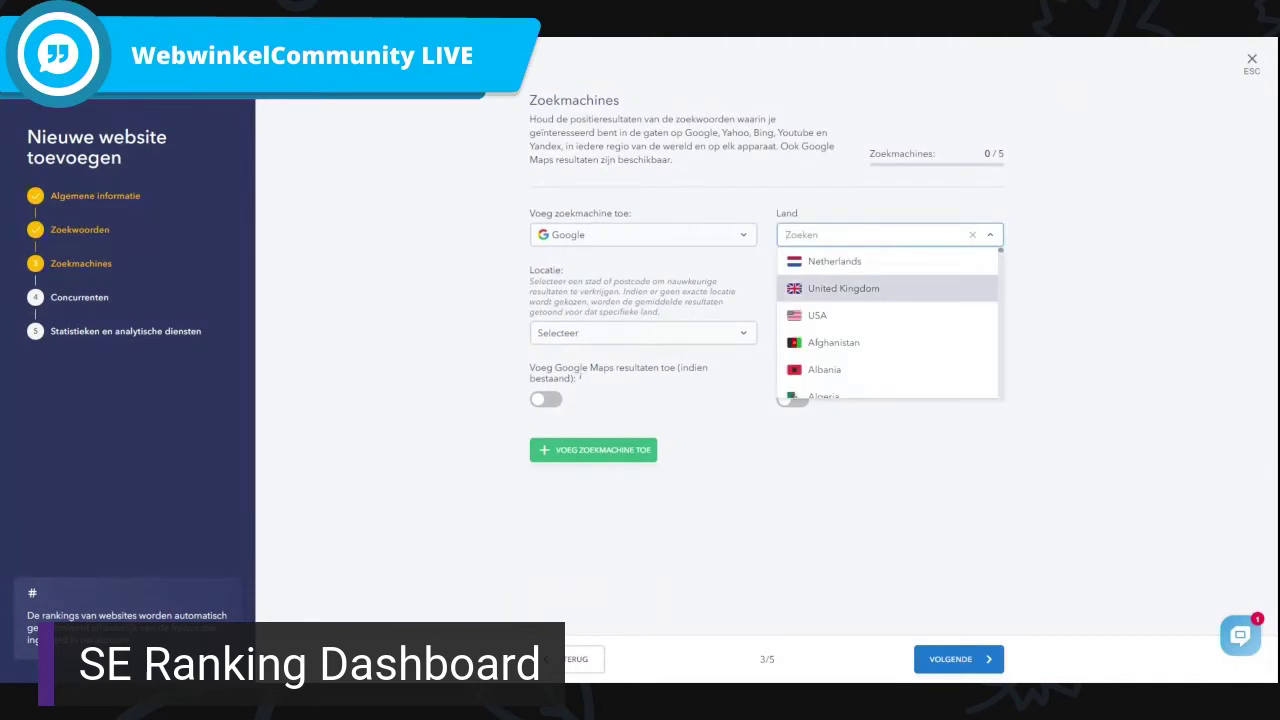
{"action": "left_click", "coordinate": [834, 261]}
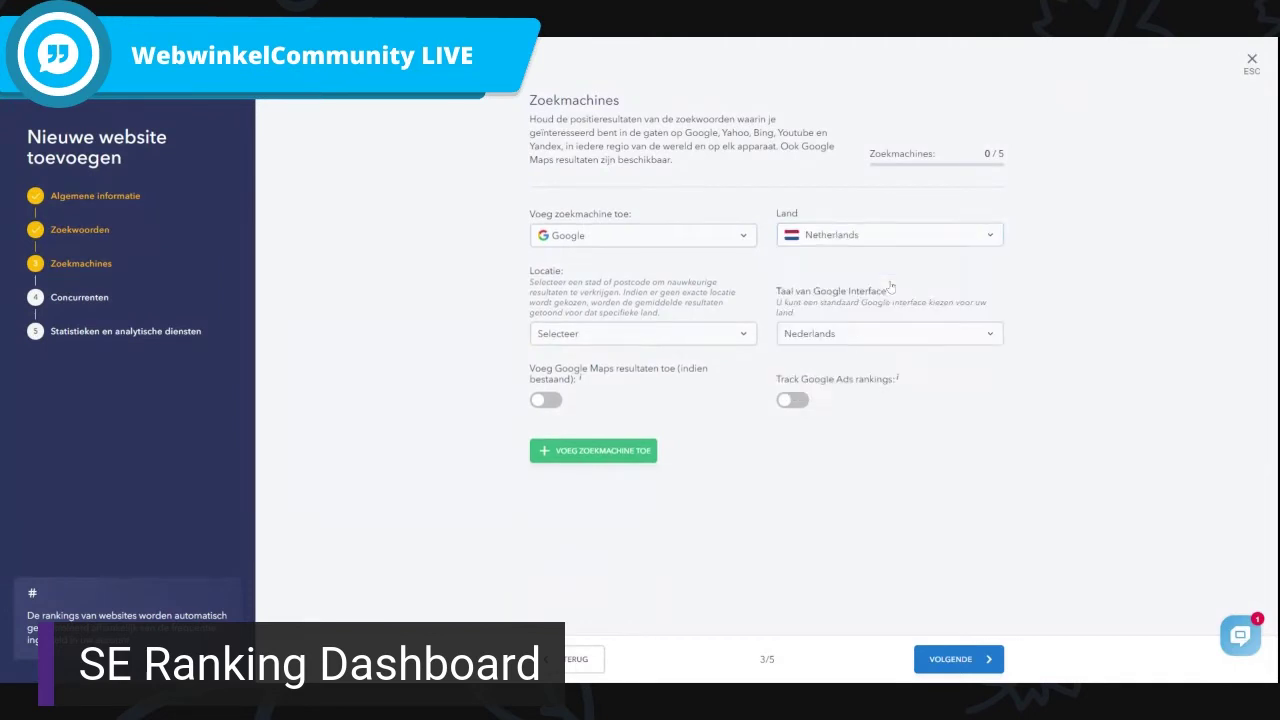
Set the search engine's location to "Amsterdam, North Holland, Netherlands".
{"action": "left_click", "coordinate": [631, 336]}
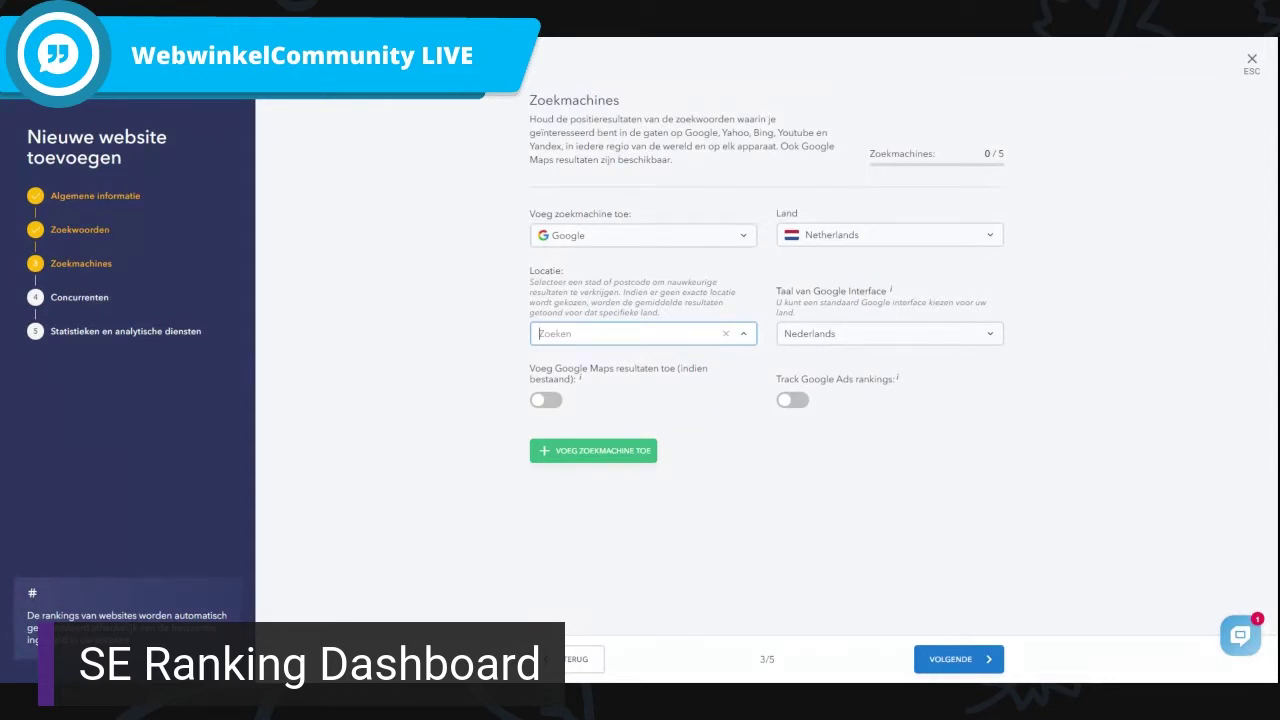
{"action": "type", "text": "h"}
{"action": "key", "text": "BackSpace"}
{"action": "type", "text": "amster"}
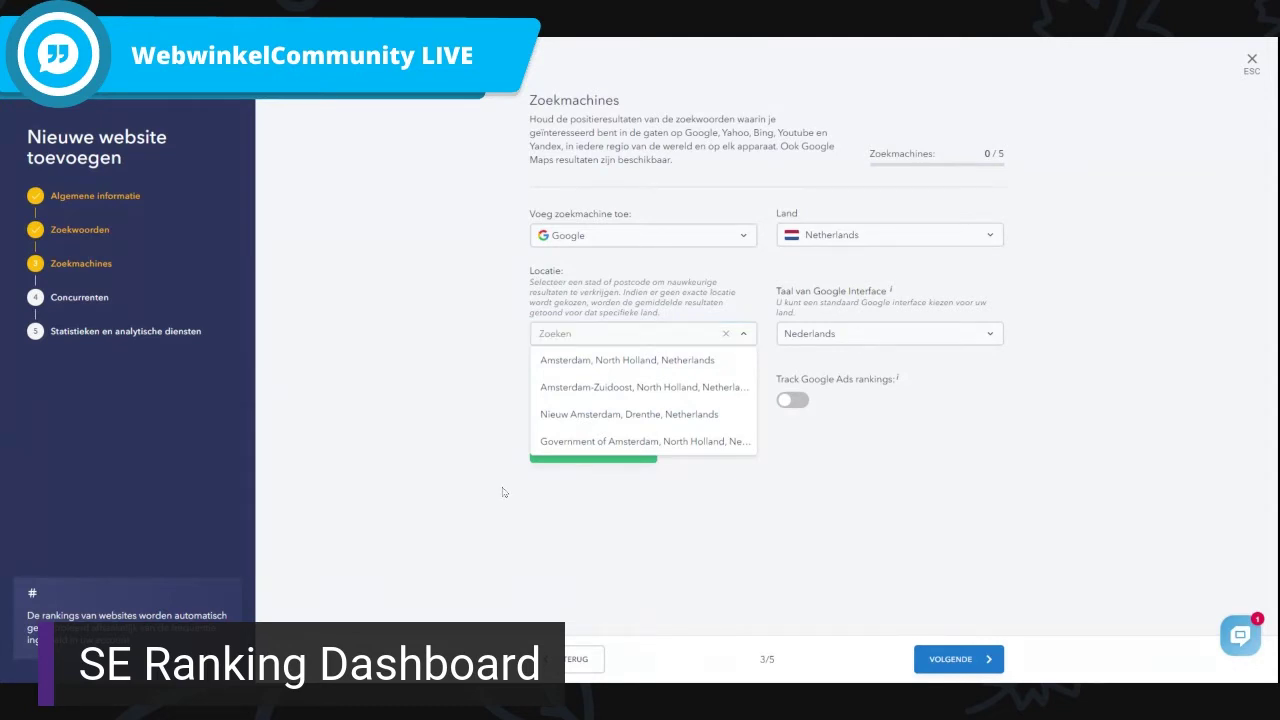
{"action": "left_click", "coordinate": [627, 360]}
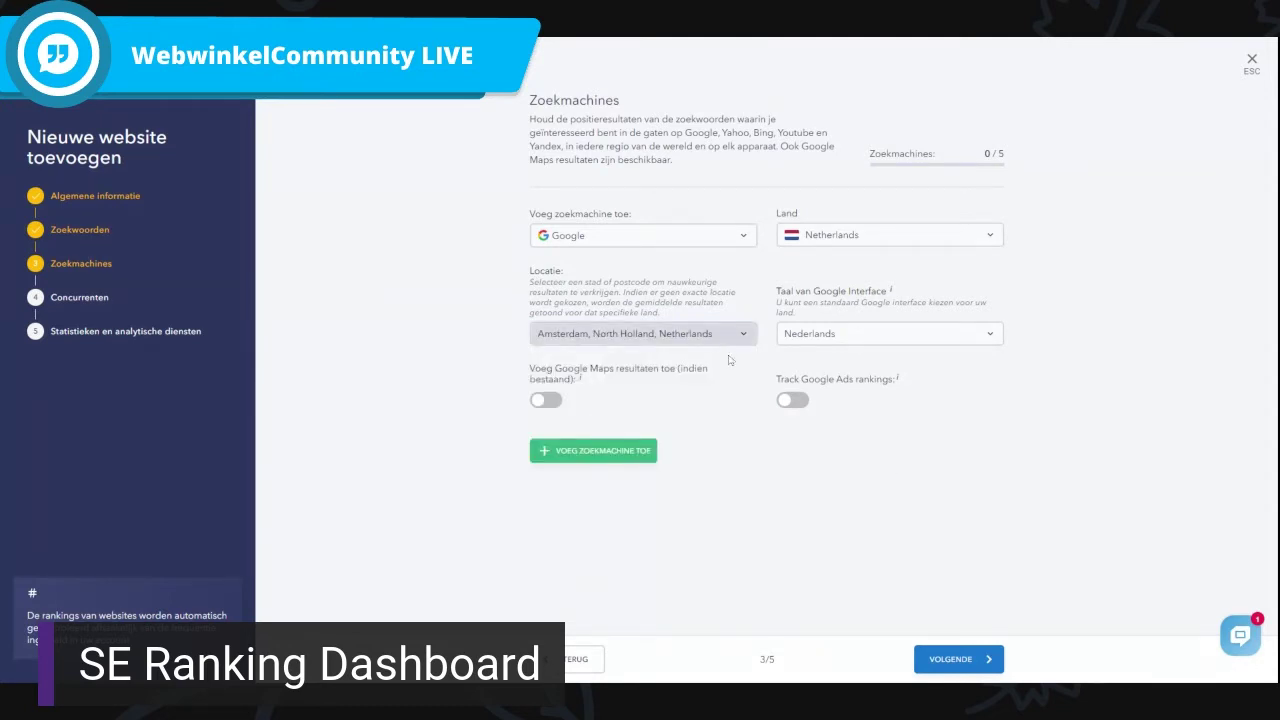
Clear the city location and add Google Netherlands to the project's search engines.
{"action": "left_click", "coordinate": [742, 338]}
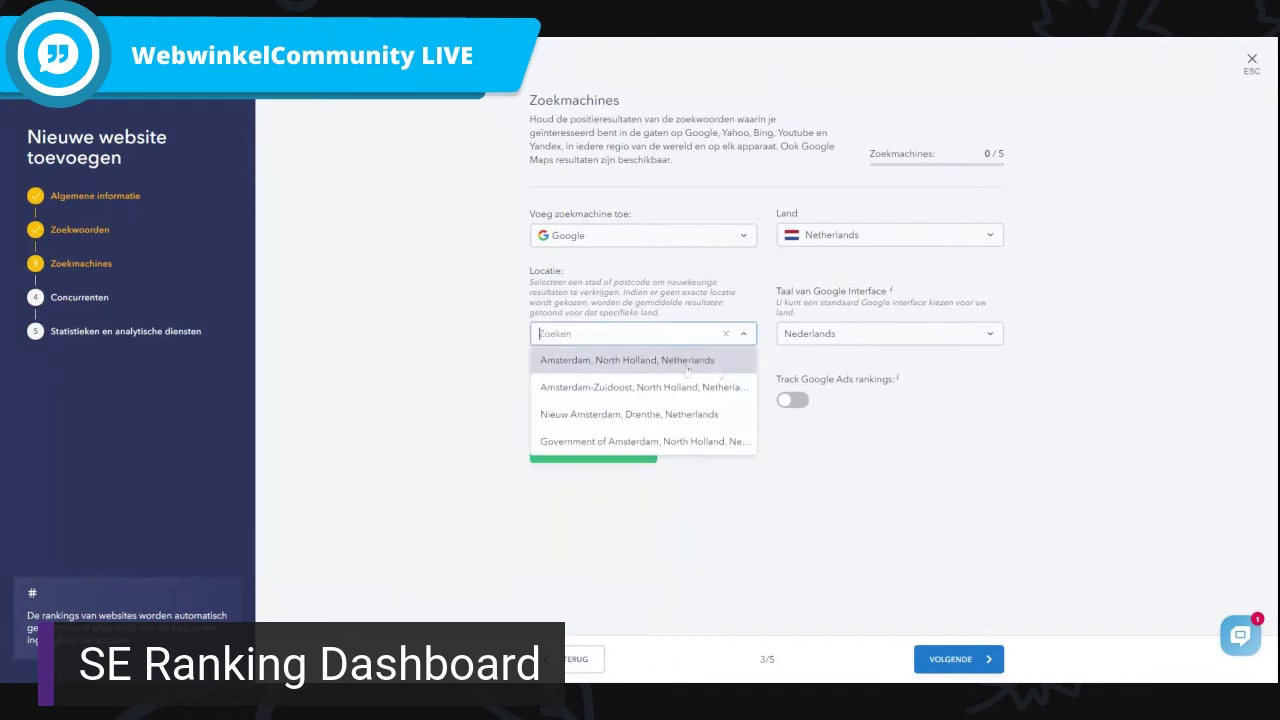
{"action": "left_click", "coordinate": [438, 338]}
{"action": "left_click", "coordinate": [708, 338]}
{"action": "left_click", "coordinate": [818, 270]}
{"action": "left_click", "coordinate": [623, 451]}
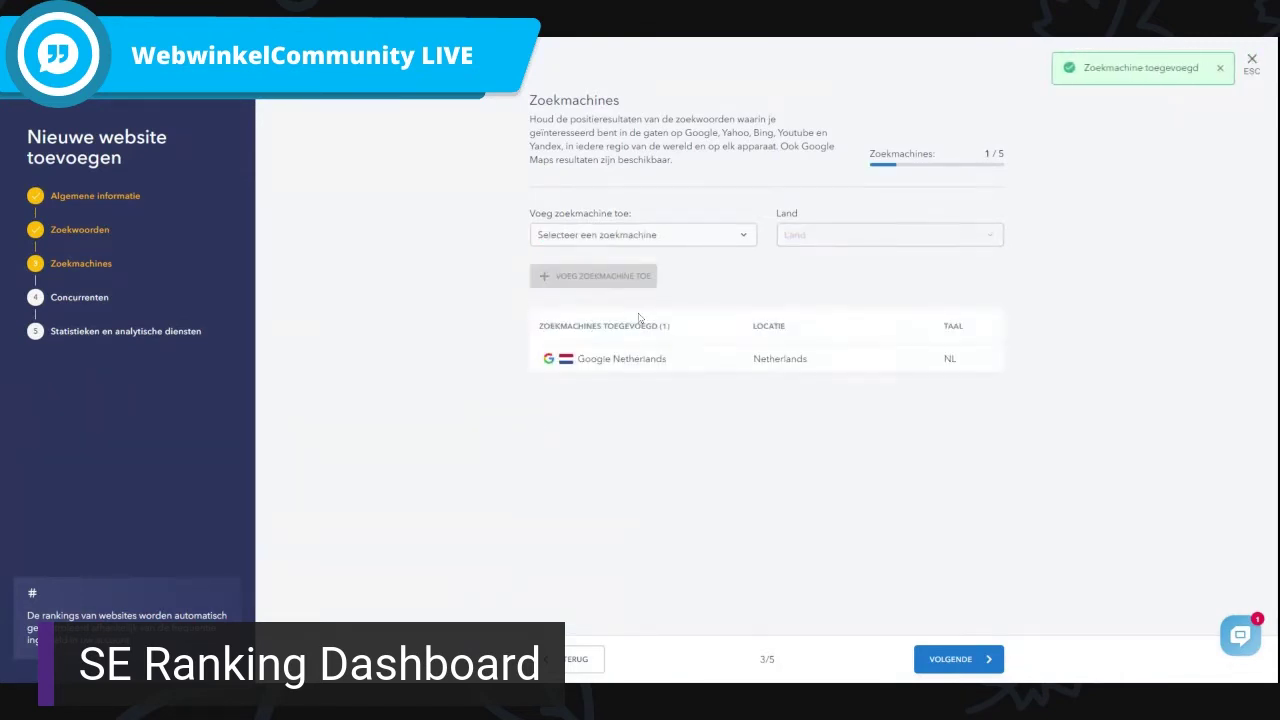
Add Bing with Netherlands as the country to the project's search engines.
{"action": "left_click", "coordinate": [650, 235]}
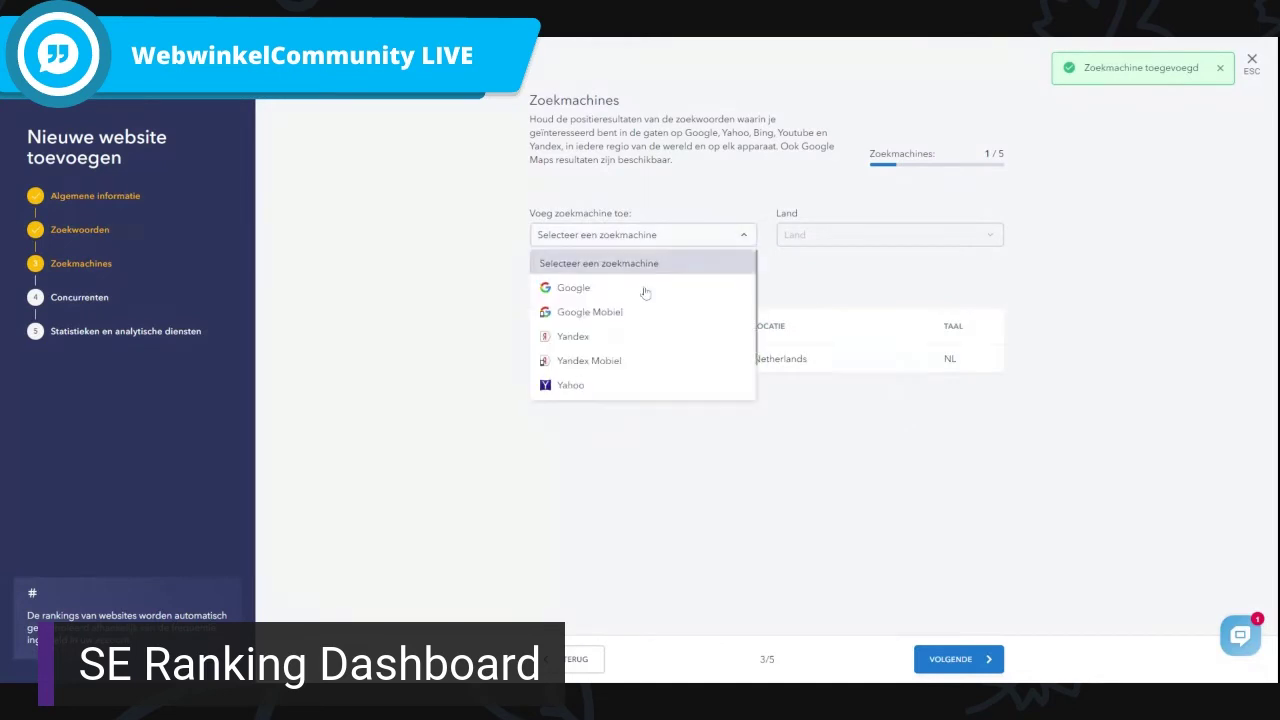
{"action": "scroll", "coordinate": [640, 340], "scroll_direction": "down", "scroll_amount": 1}
{"action": "left_click", "coordinate": [620, 366]}
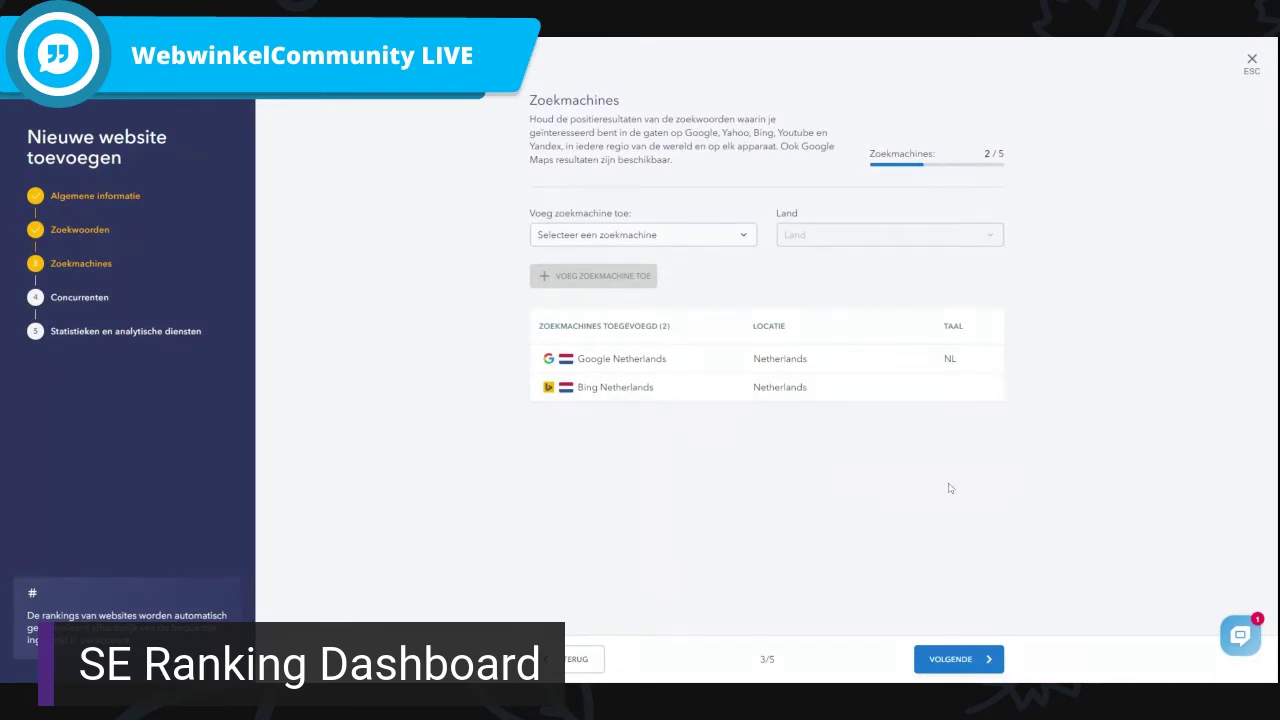
Continue to the competitors stage and manually add google.com as a competitor.
{"action": "left_click", "coordinate": [958, 657]}
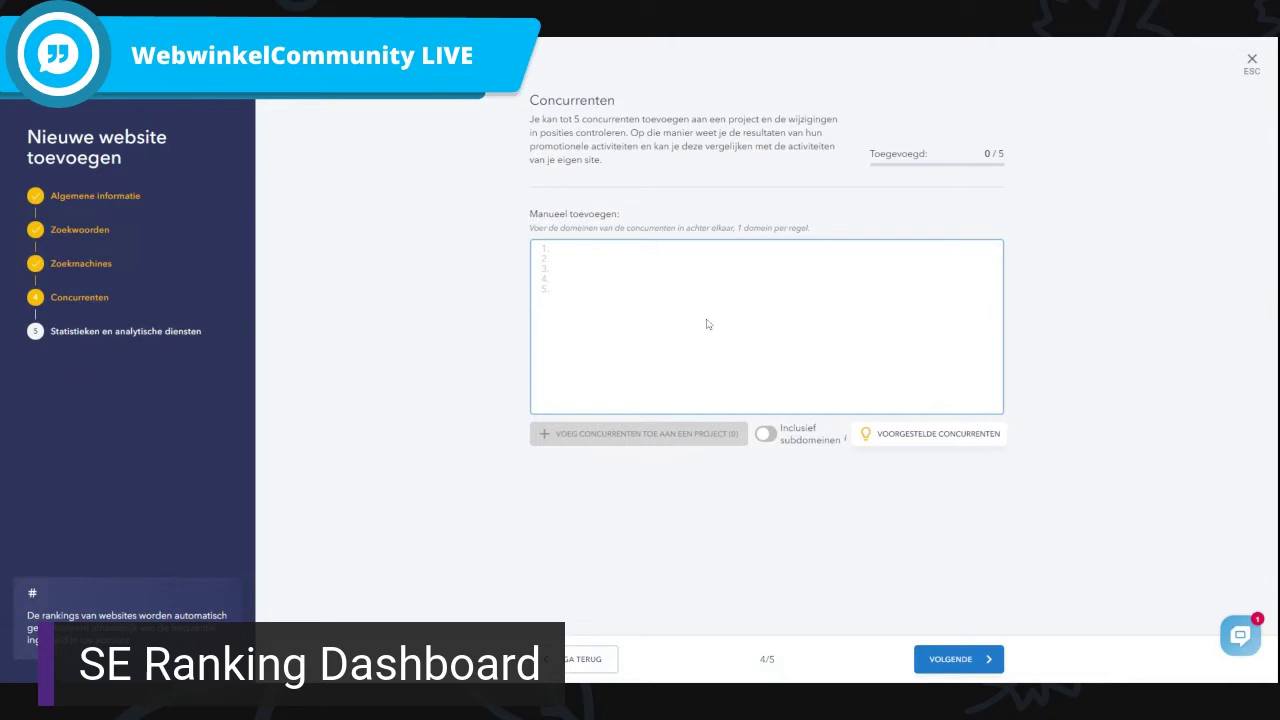
{"action": "type", "text": "goo"}
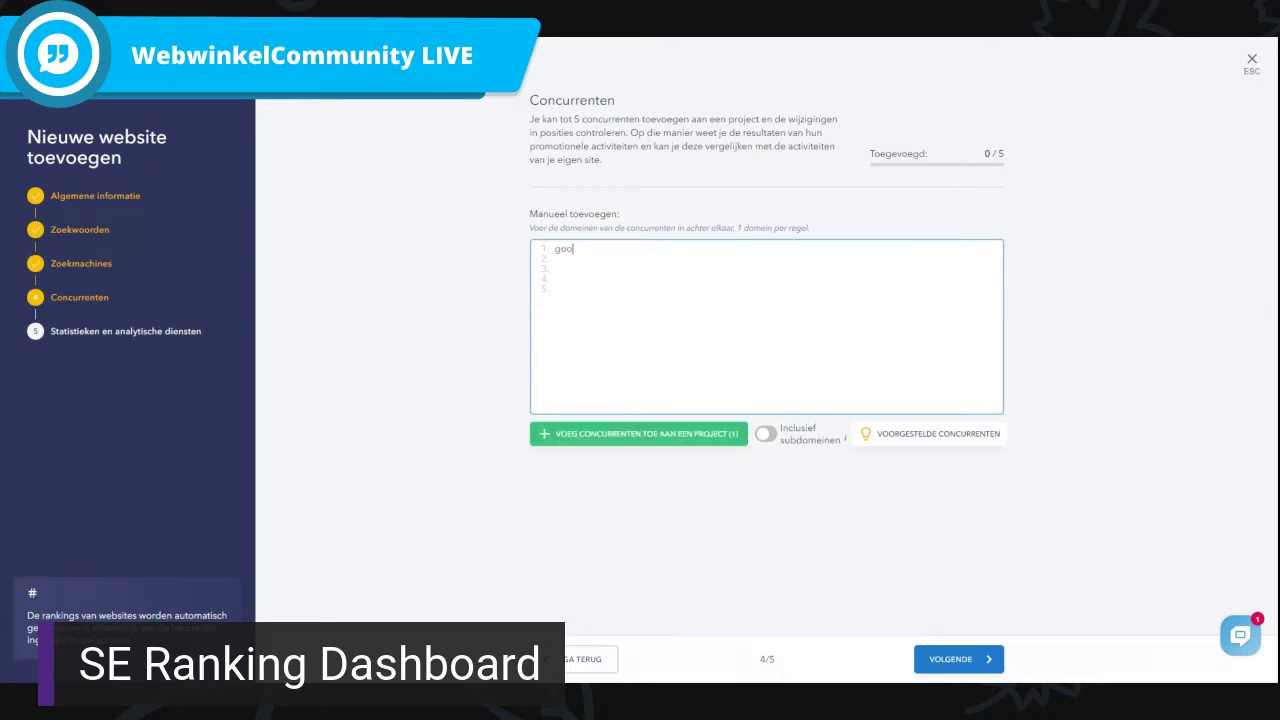
{"action": "type", "text": "gle.com"}
{"action": "left_click", "coordinate": [689, 437]}
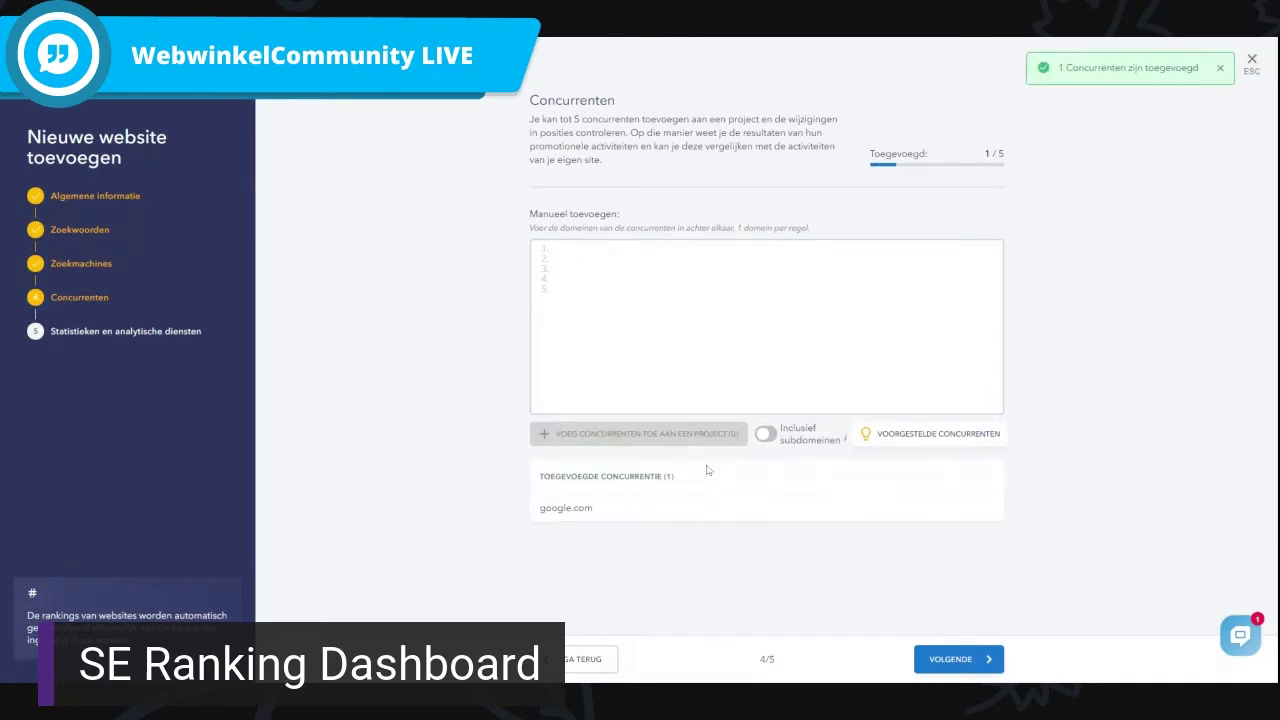
Request competitor suggestions for the website with Nederland as the country.
{"action": "left_click", "coordinate": [885, 435]}
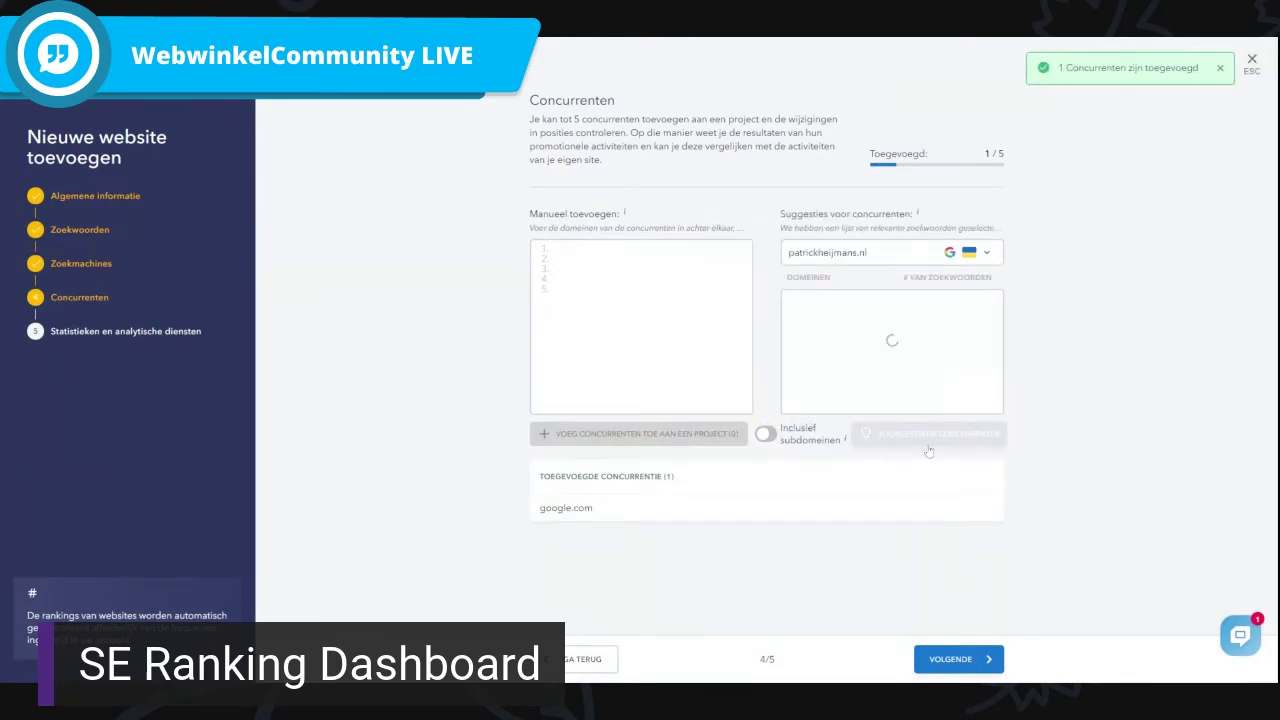
{"action": "left_click", "coordinate": [986, 256]}
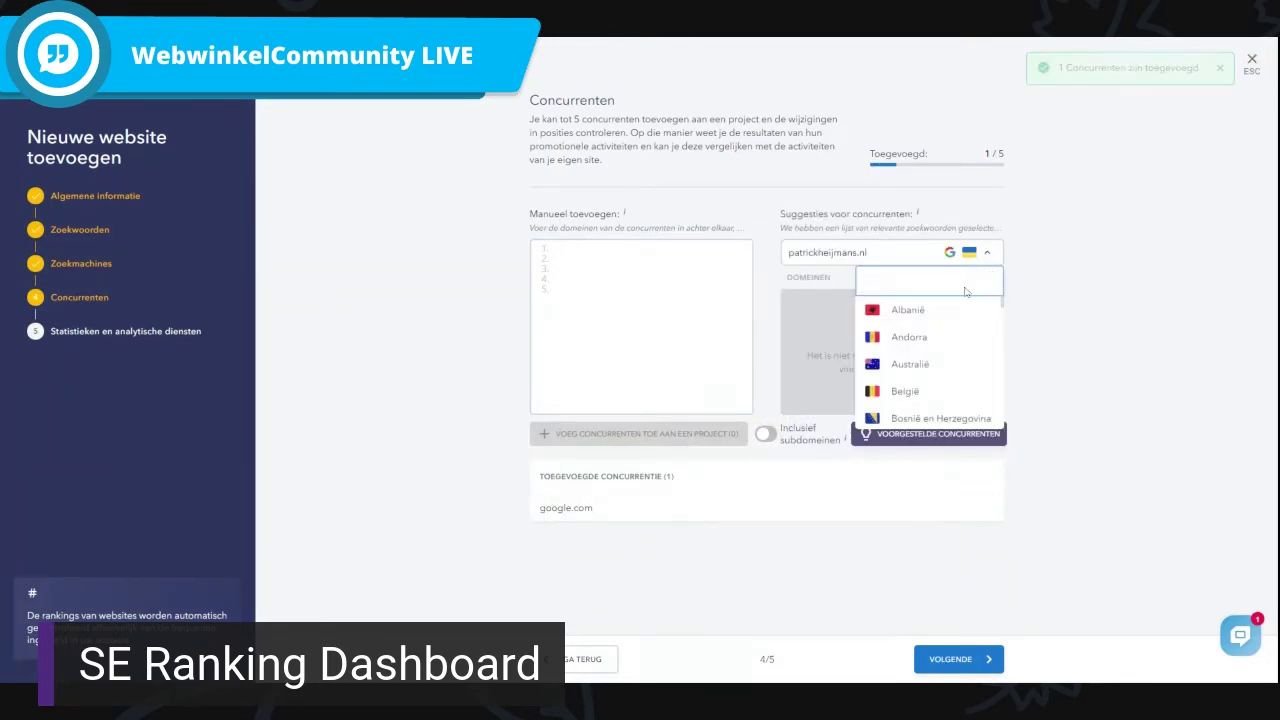
{"action": "type", "text": "ne"}
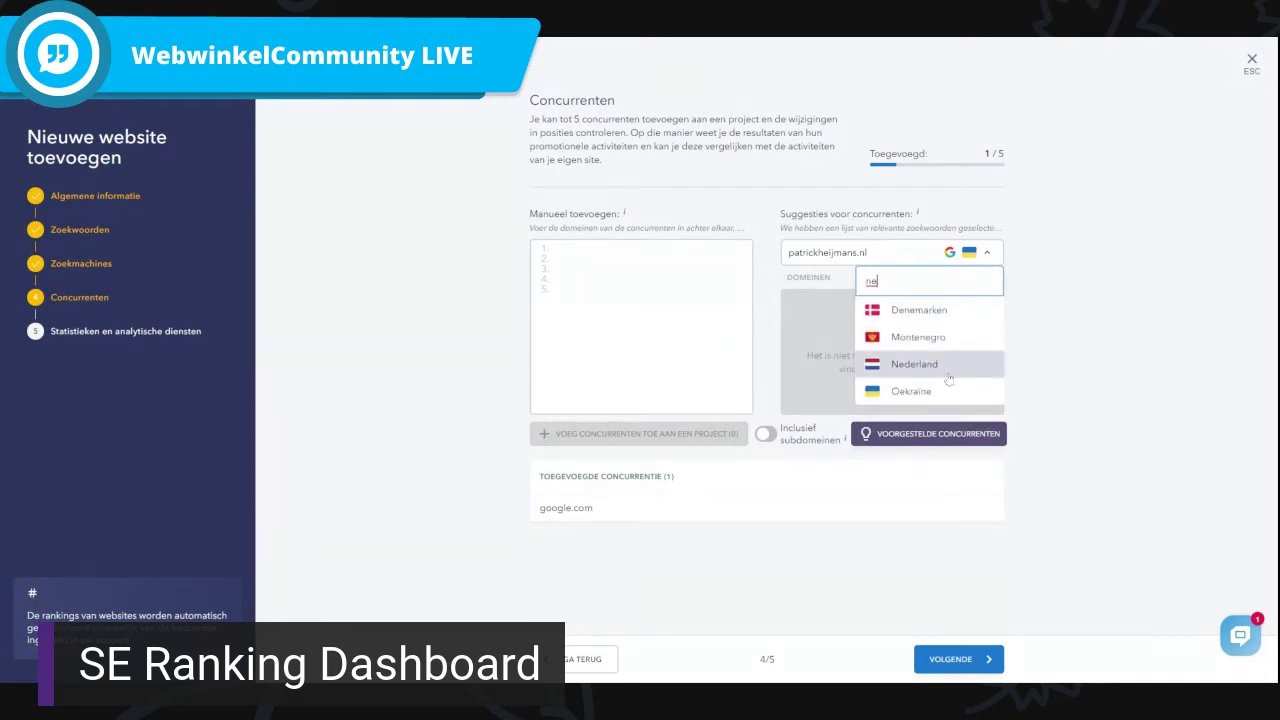
{"action": "left_click", "coordinate": [914, 364]}
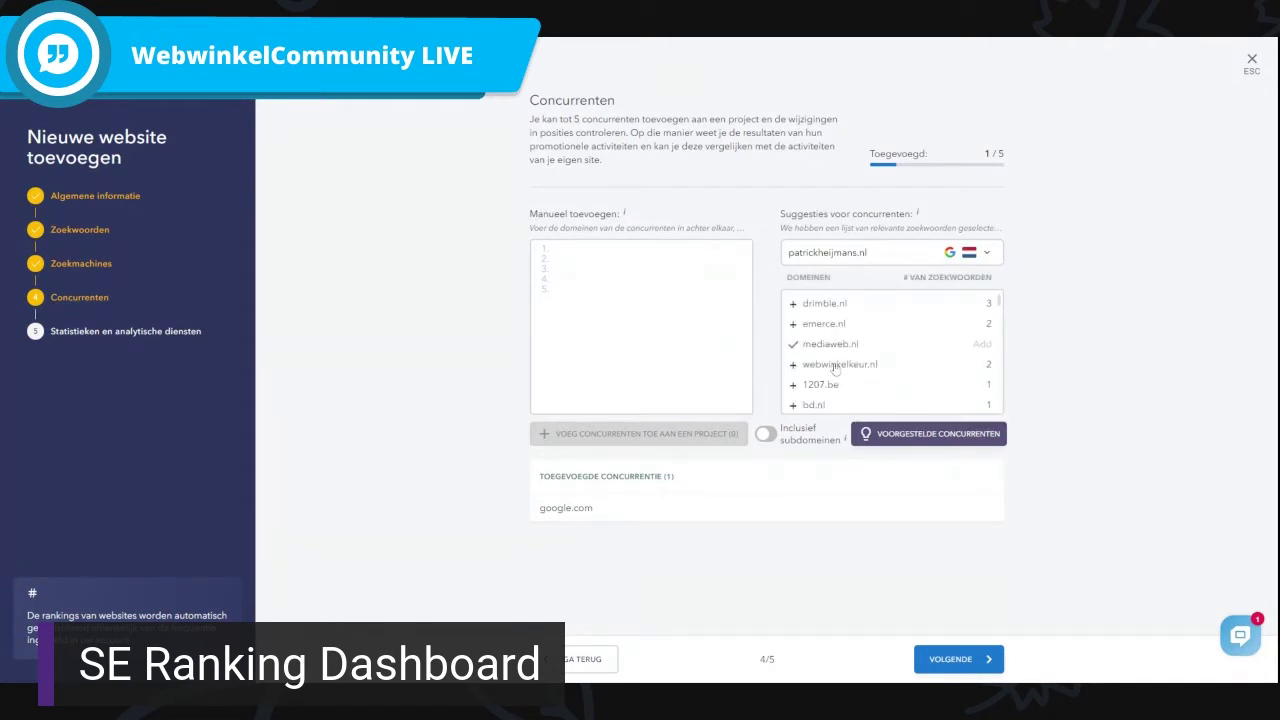
Look through the suggested competitor domains and add drimble.nl to the project's competitors.
{"action": "scroll", "coordinate": [969, 380], "scroll_direction": "down", "scroll_amount": 5}
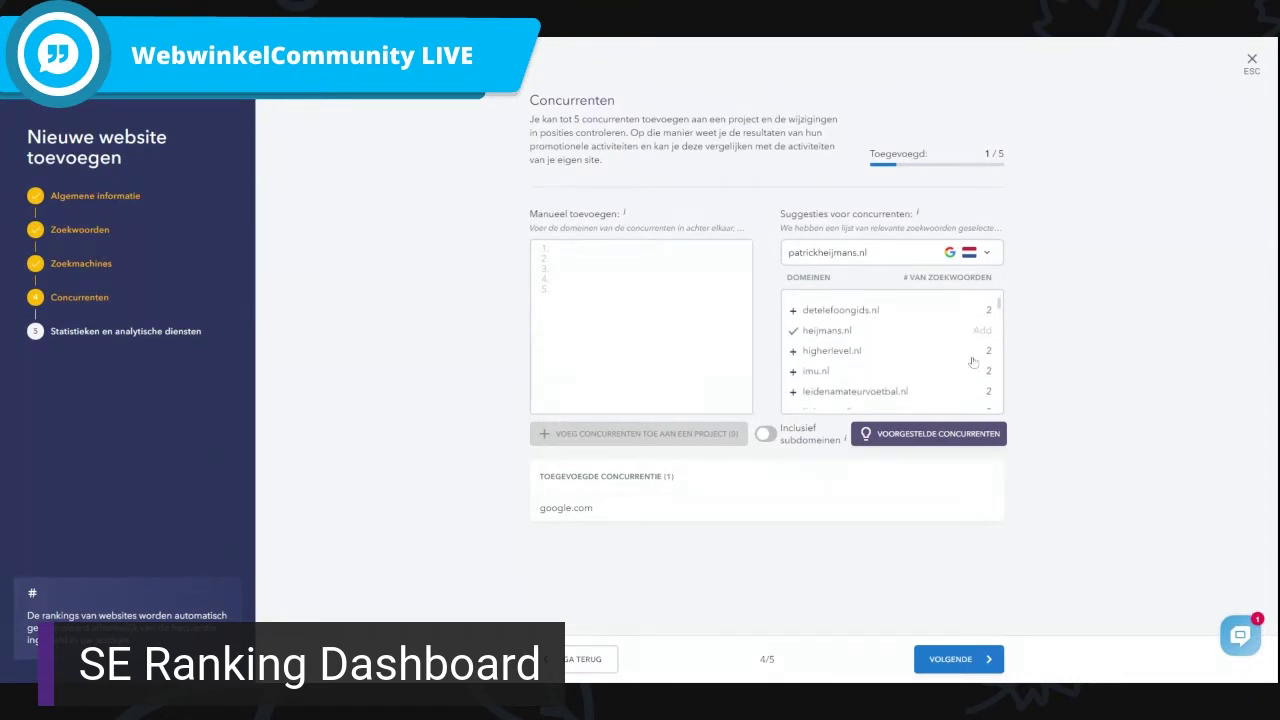
{"action": "scroll", "coordinate": [971, 362], "scroll_direction": "down", "scroll_amount": 3}
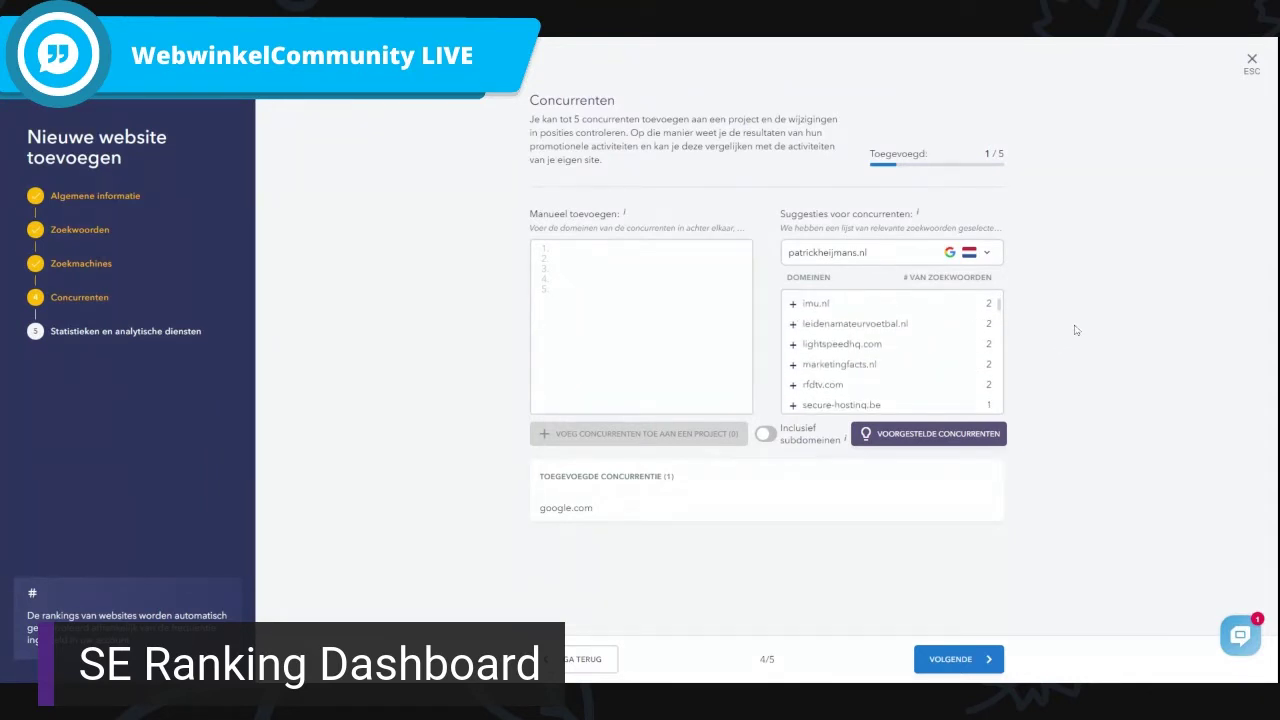
{"action": "scroll", "coordinate": [878, 350], "scroll_direction": "up", "scroll_amount": 8}
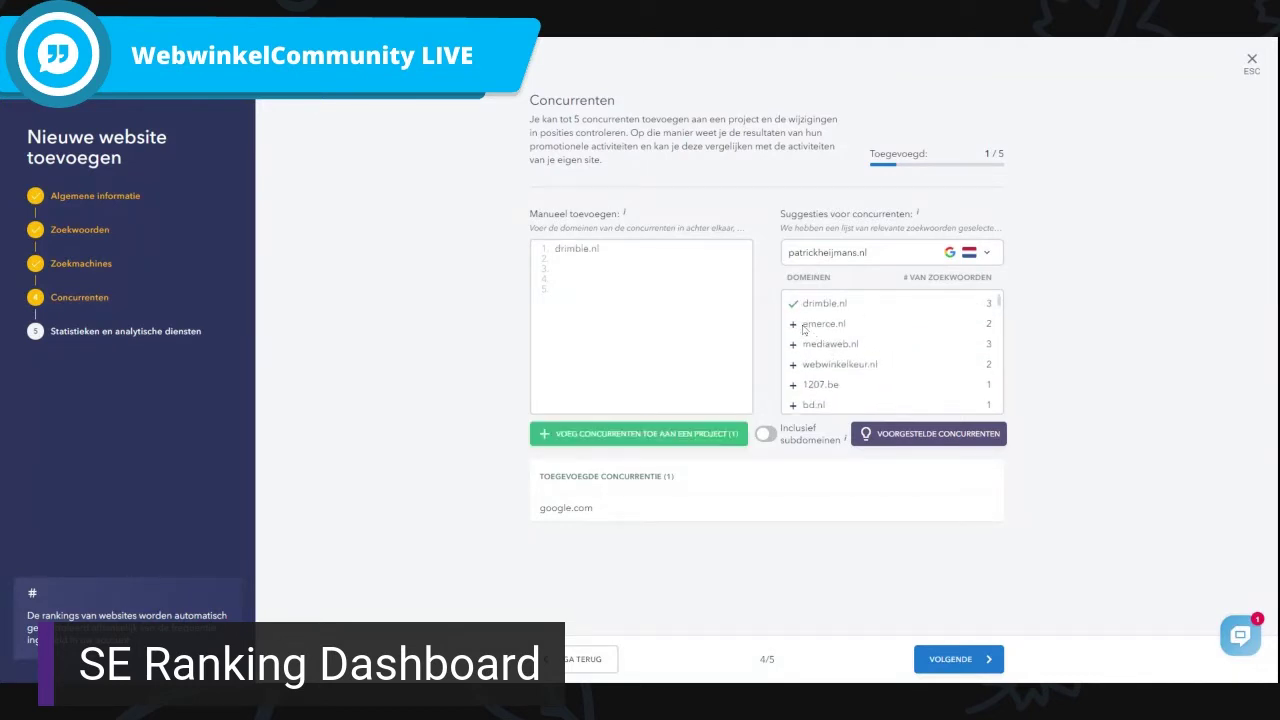
{"action": "left_click", "coordinate": [642, 442]}
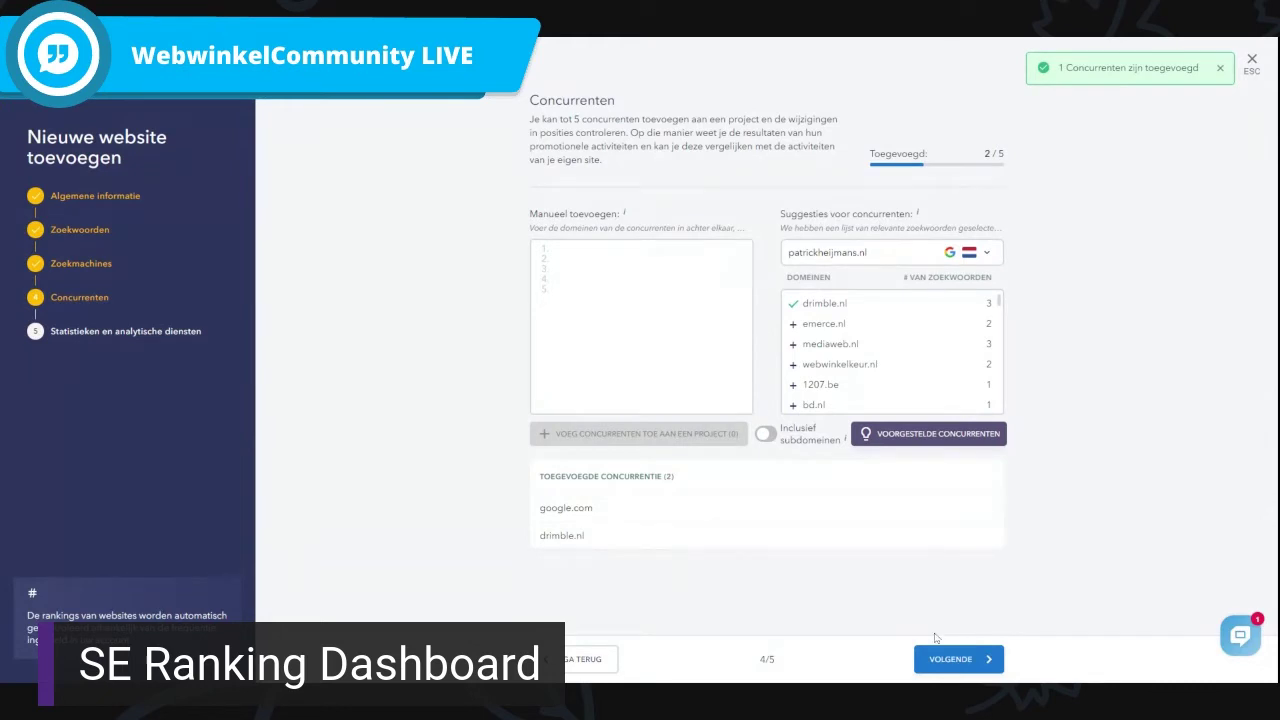
Open and dismiss the Google Analytics connection dialog, and complete the website setup without connecting an analytics service.
{"action": "left_click", "coordinate": [955, 659]}
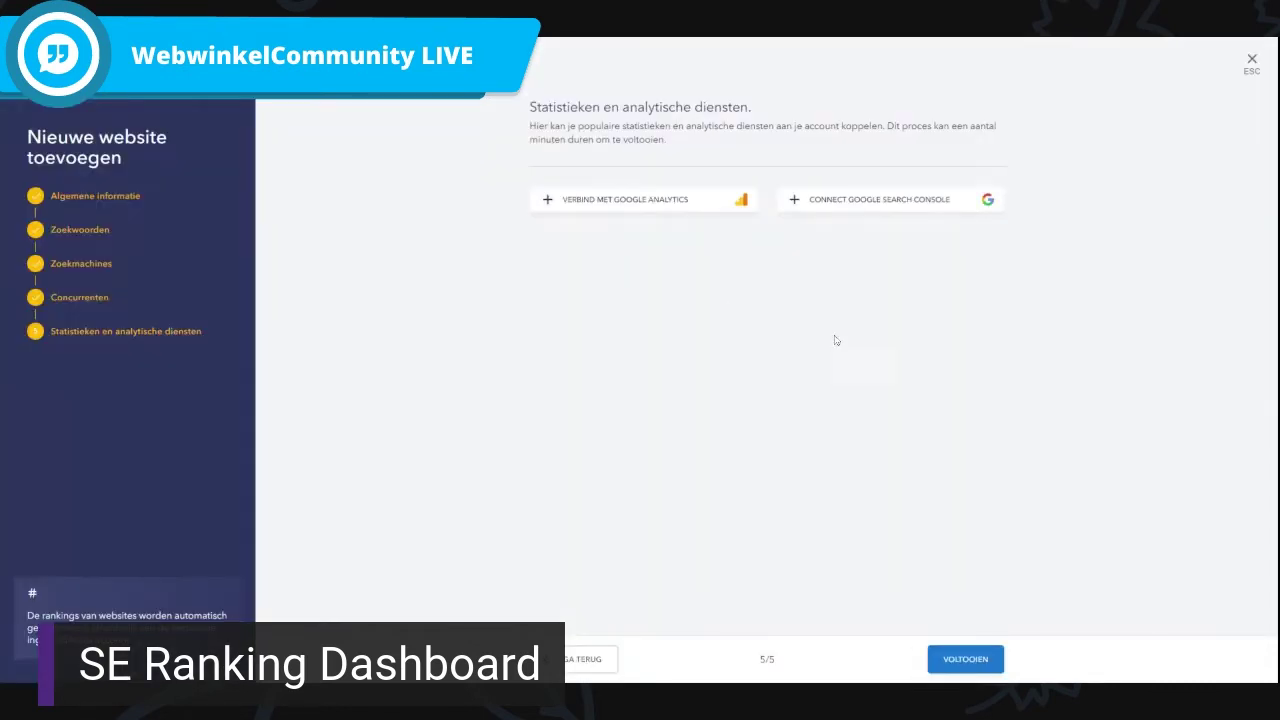
{"action": "left_click", "coordinate": [628, 235]}
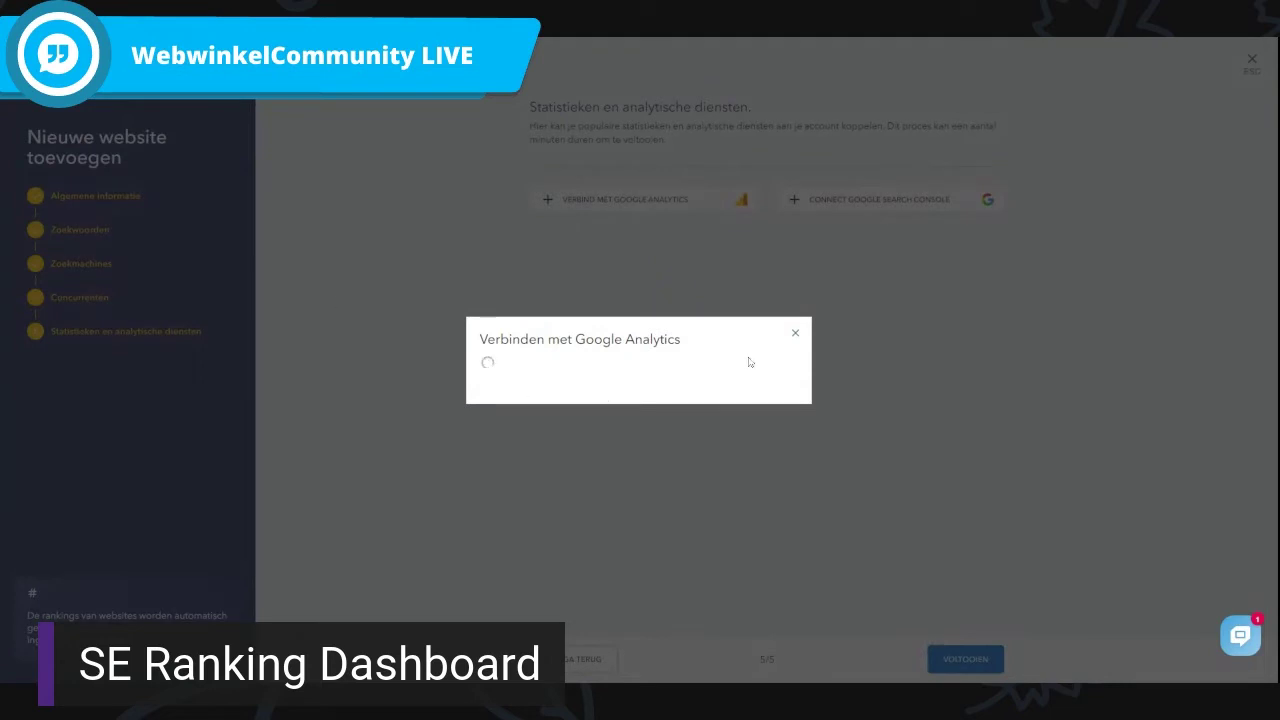
{"action": "left_click", "coordinate": [795, 333]}
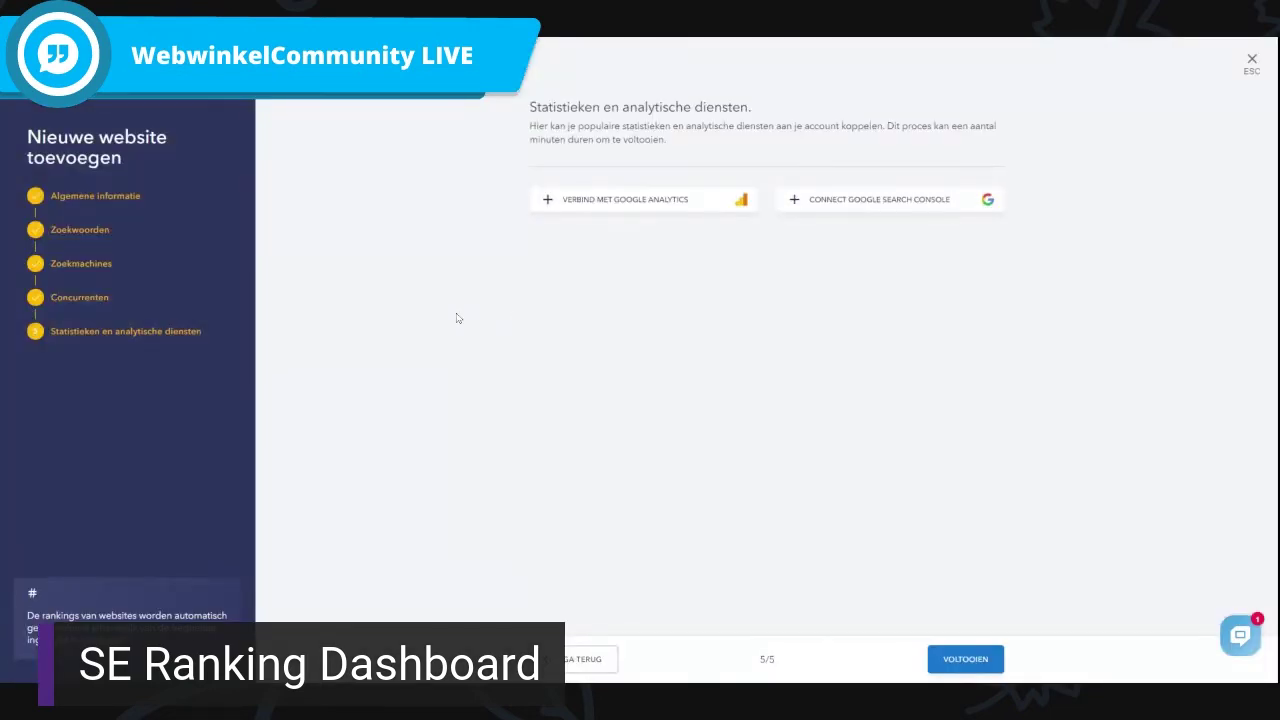
{"action": "left_click", "coordinate": [634, 237]}
{"action": "left_click", "coordinate": [902, 205]}
{"action": "left_click", "coordinate": [966, 659]}
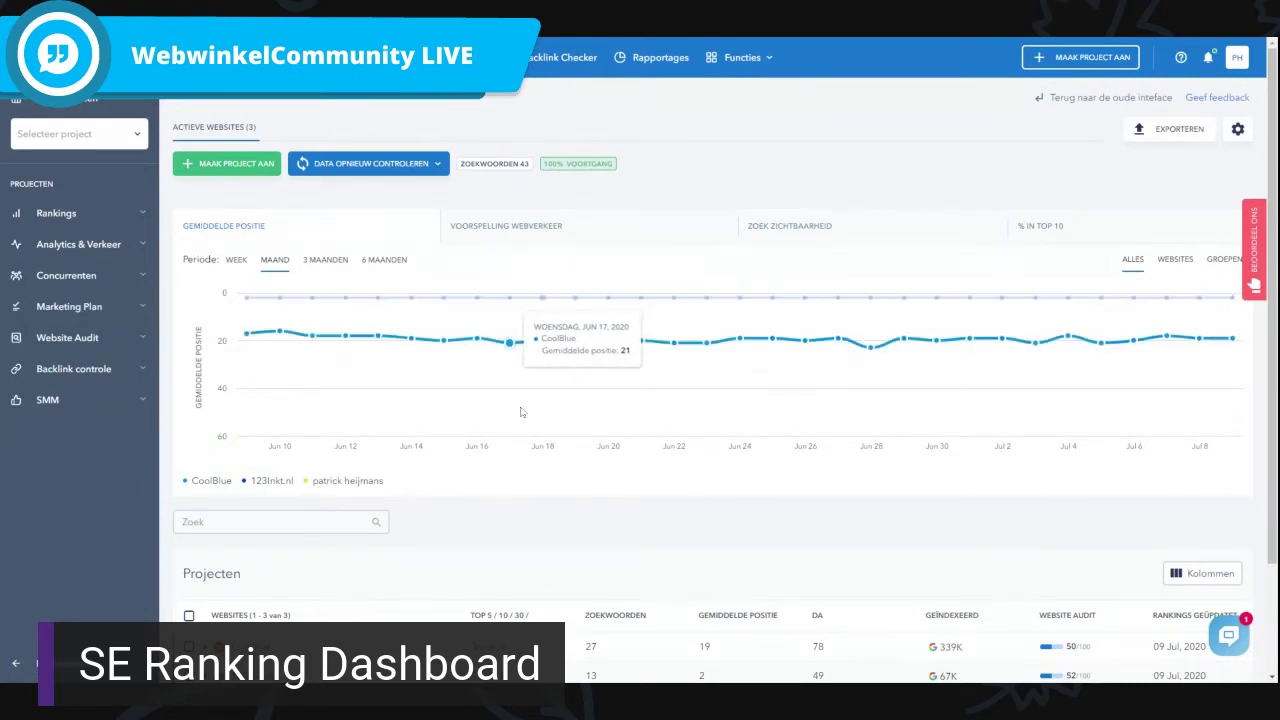
Review the dashboard's project list and the average position chart of the active websites.
{"action": "scroll", "coordinate": [523, 406], "scroll_direction": "down", "scroll_amount": 1}
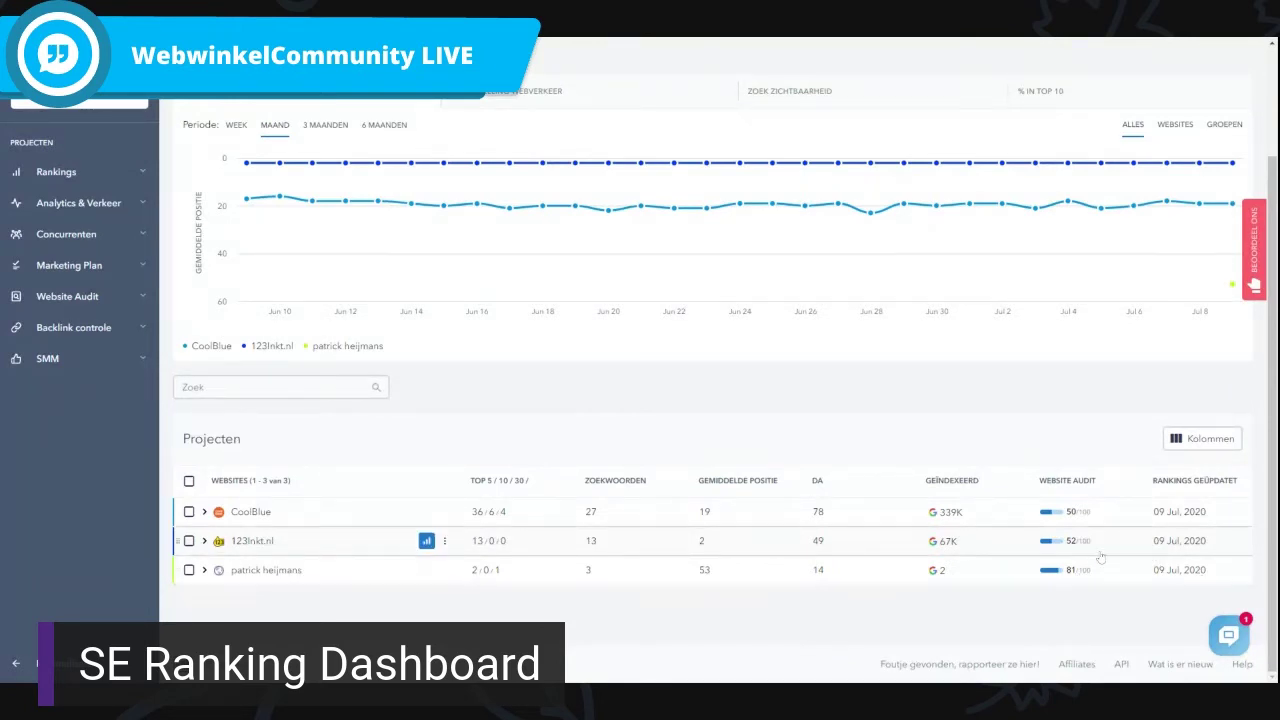
{"action": "scroll", "coordinate": [727, 516], "scroll_direction": "up", "scroll_amount": 3}
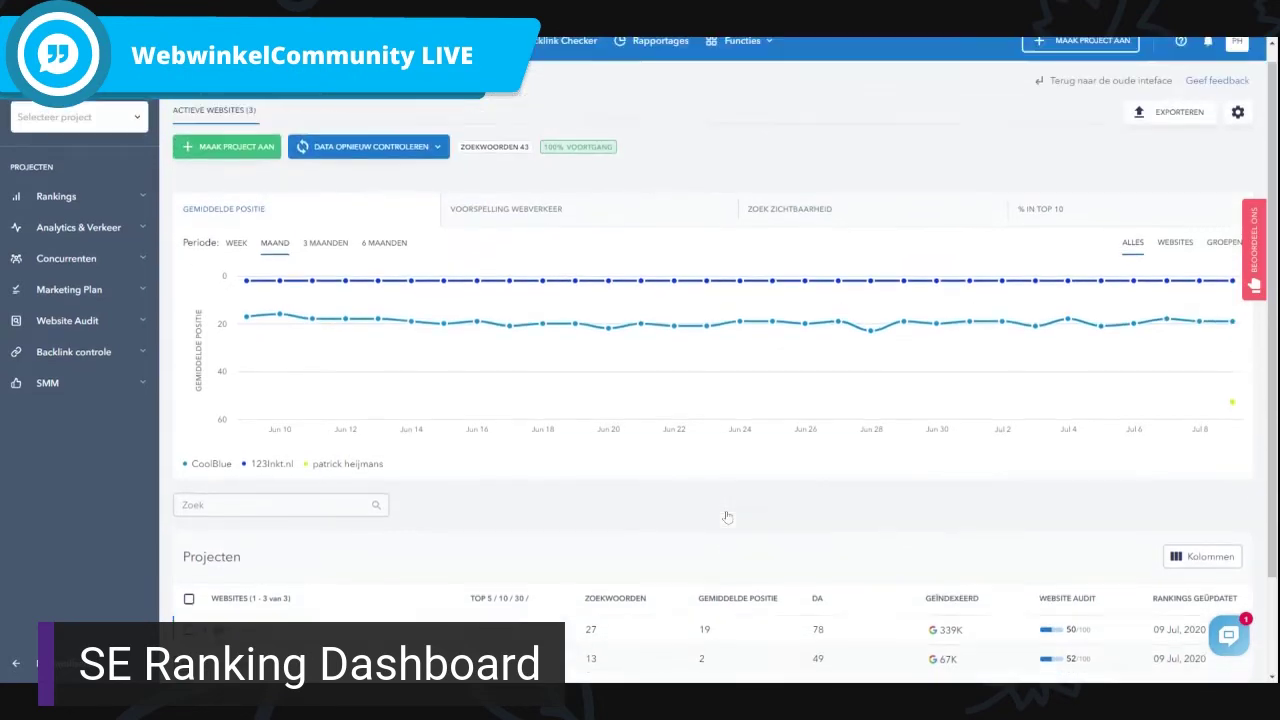
{"action": "mouse_move", "coordinate": [1235, 428]}
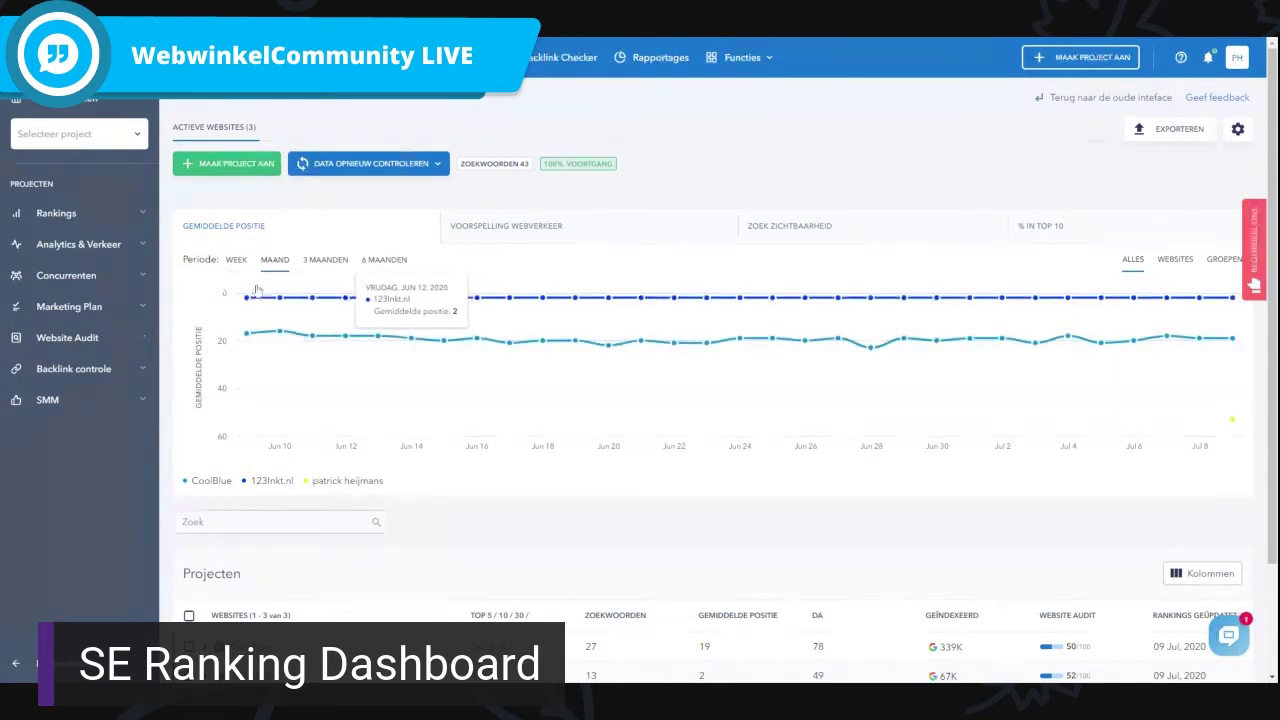
View the dashboard chart per week and over 3 months, and examine the traffic forecast and search visibility charts.
{"action": "left_click", "coordinate": [236, 259]}
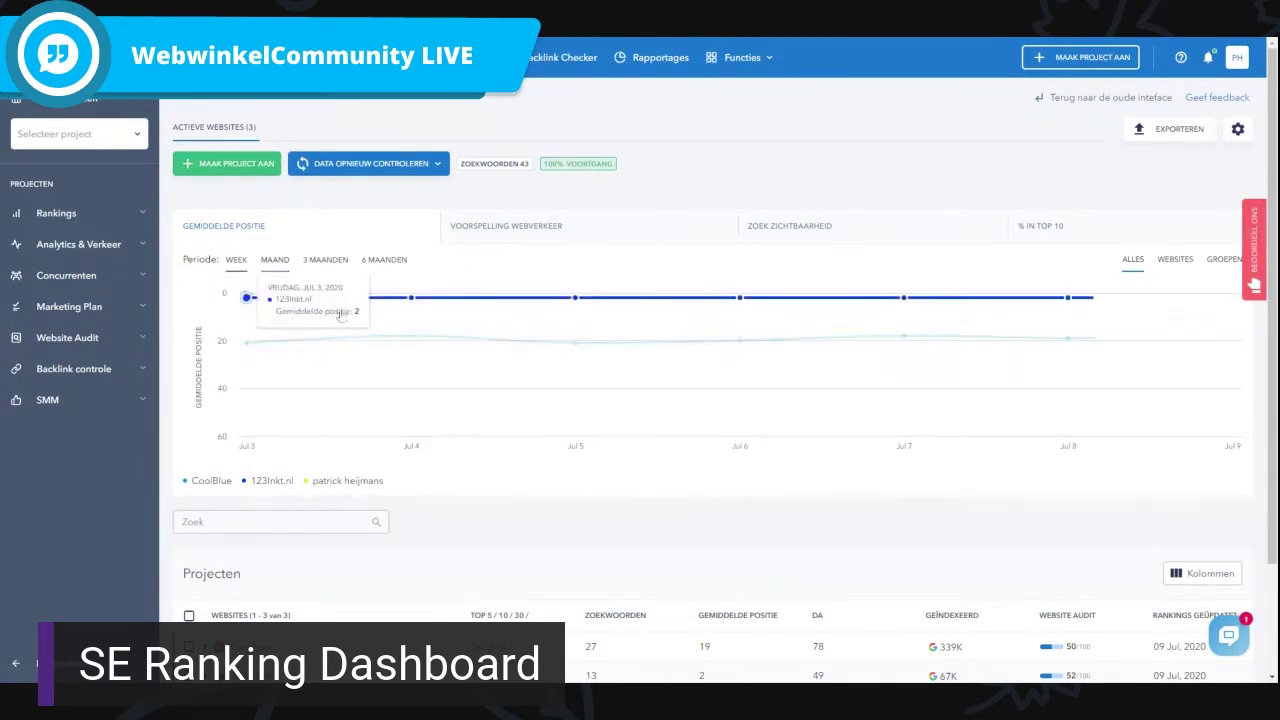
{"action": "left_click", "coordinate": [325, 259]}
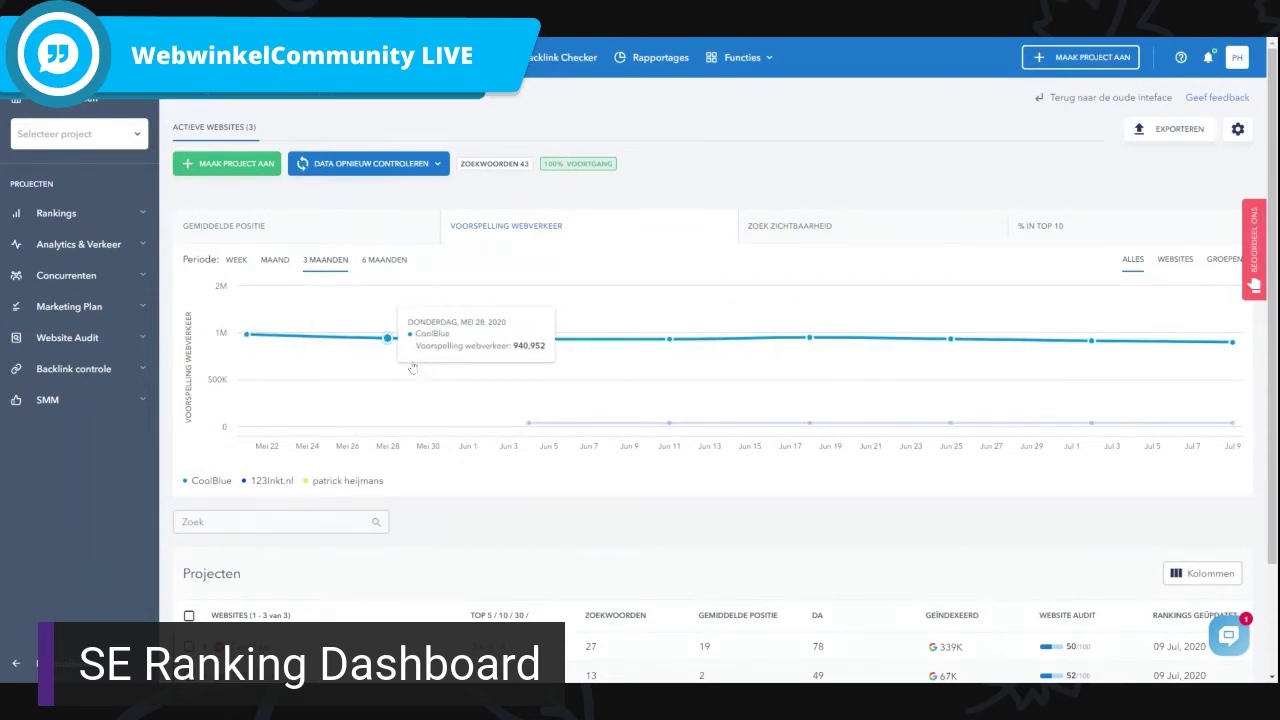
{"action": "left_click", "coordinate": [790, 226]}
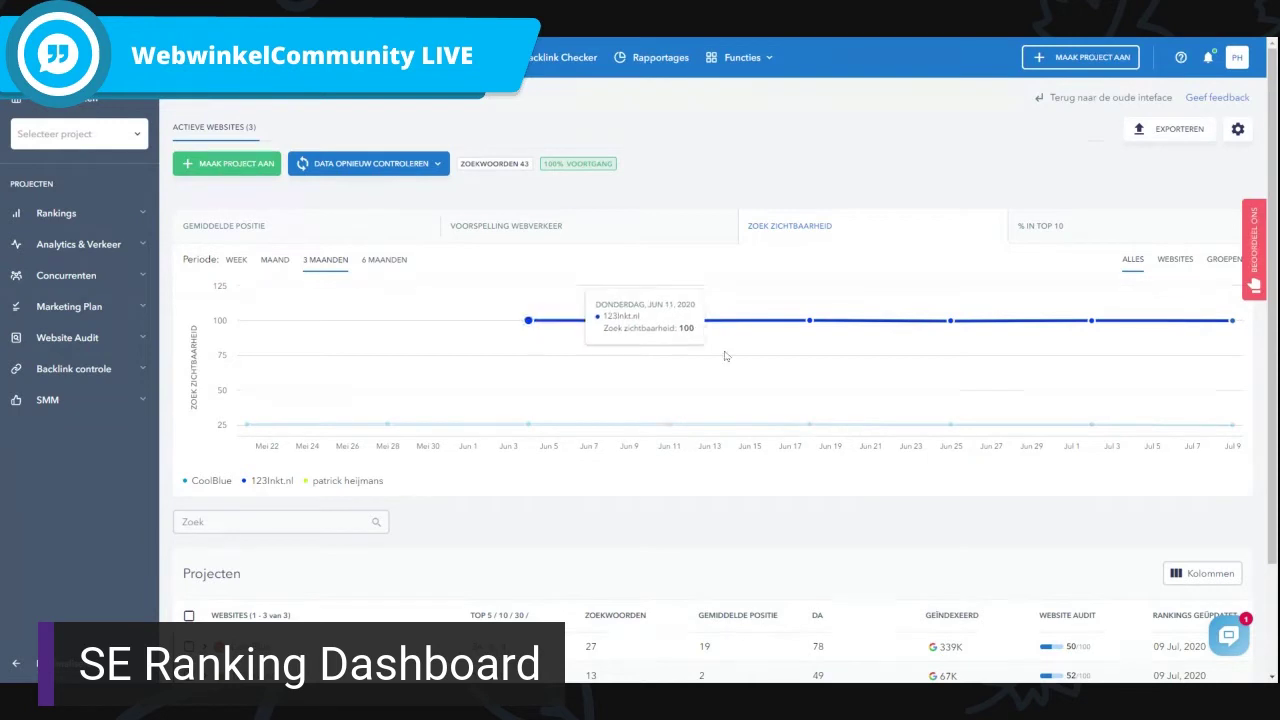
View the dashboard's percentage in top 10 chart, return to the average position chart and review the project list.
{"action": "left_click", "coordinate": [1045, 226]}
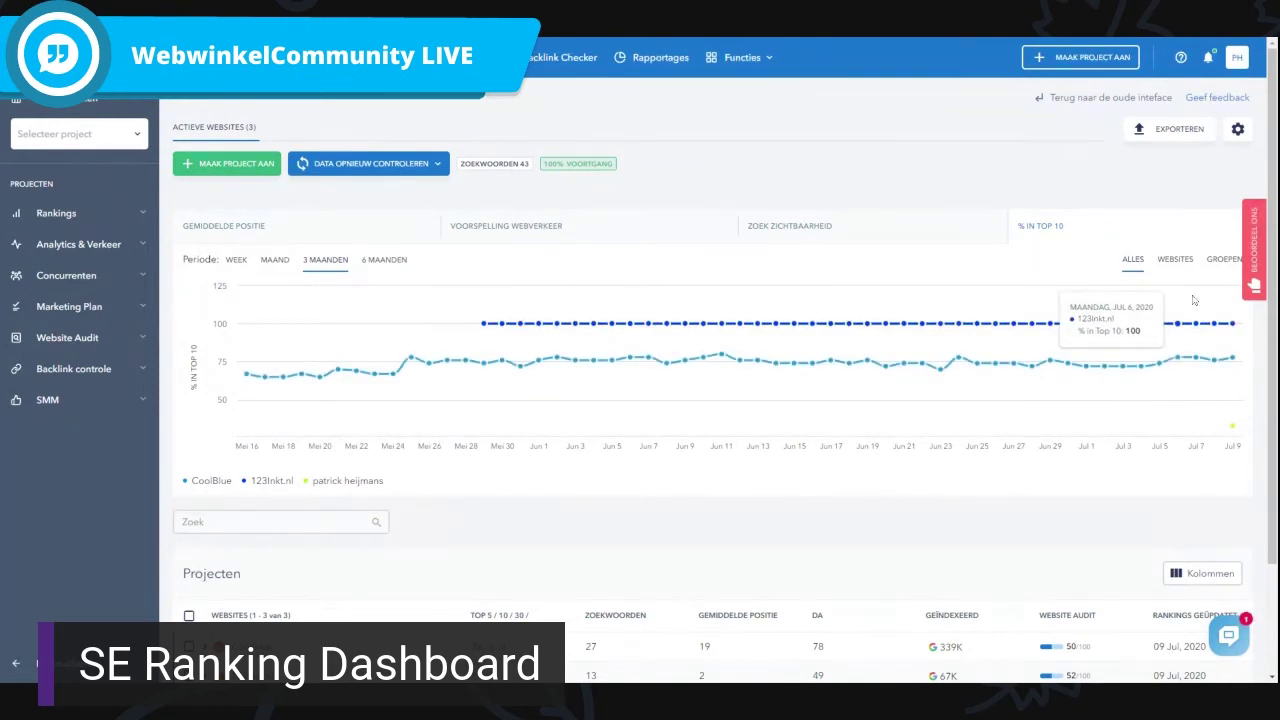
{"action": "left_click", "coordinate": [238, 228]}
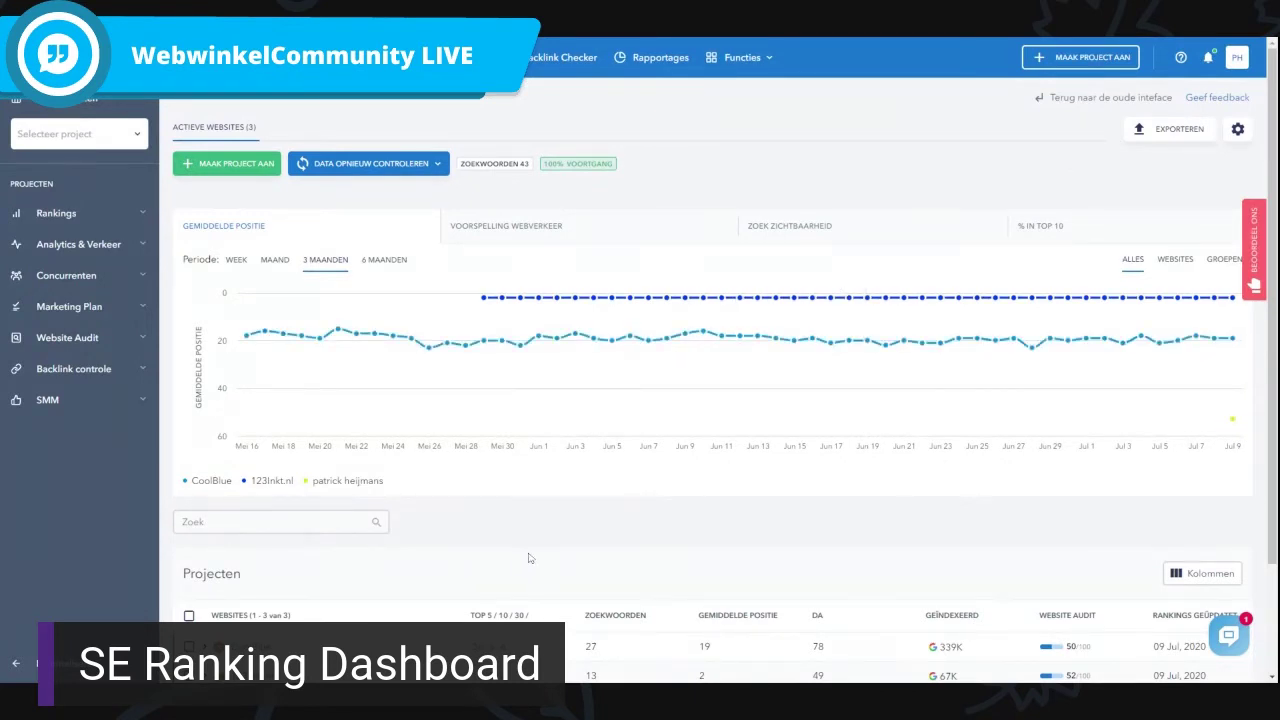
{"action": "scroll", "coordinate": [656, 520], "scroll_direction": "down", "scroll_amount": 2}
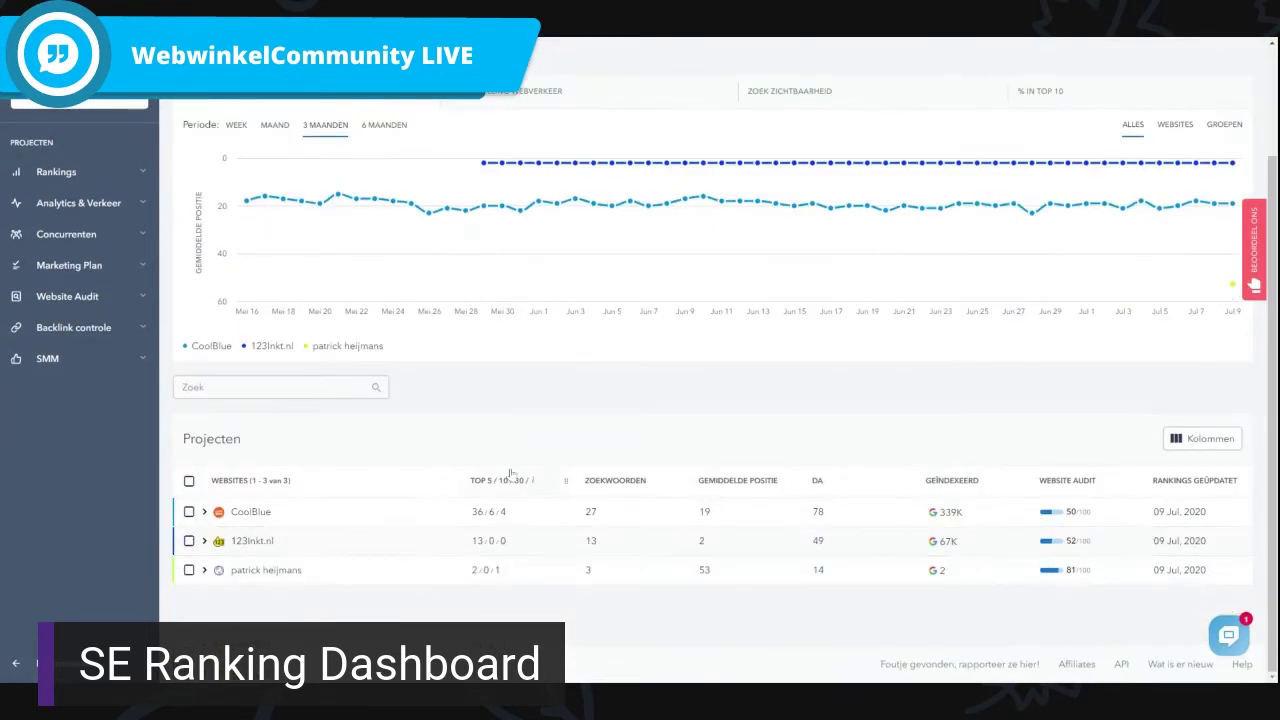
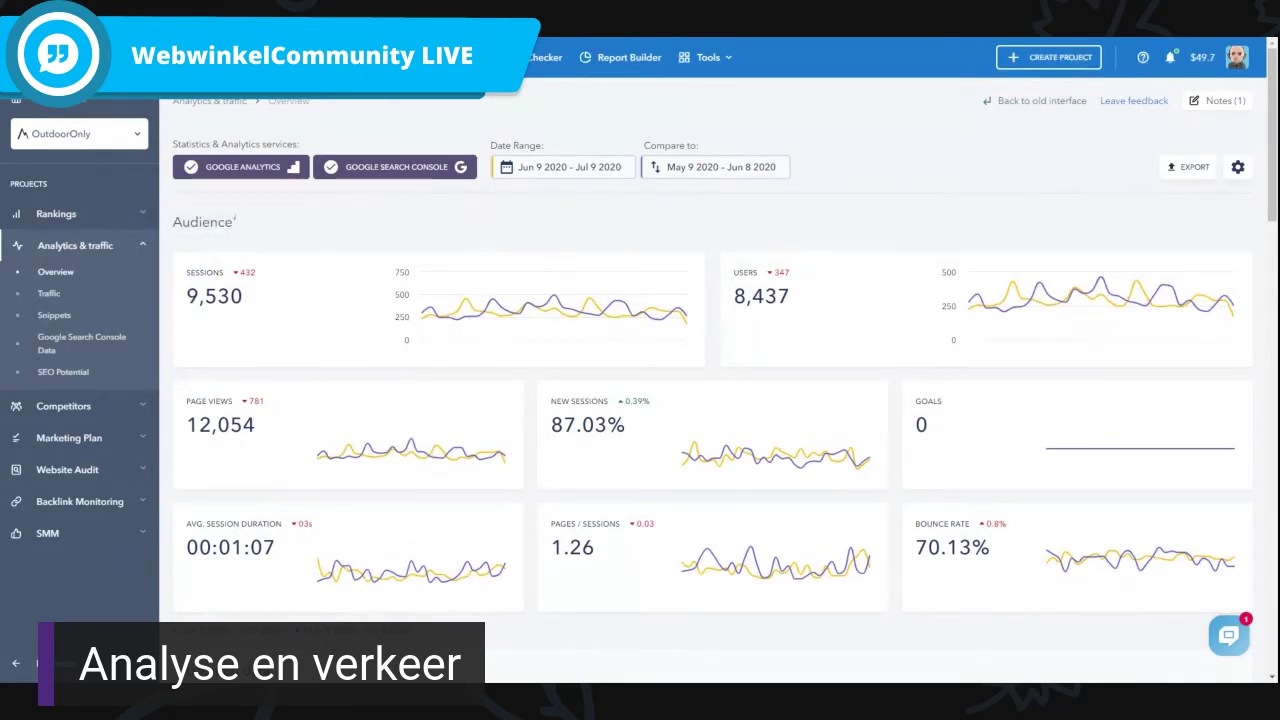
Examine the OutdoorOnly analytics overview, covering audience, location data, traffic sources, search visibility and keyword importance.
{"action": "scroll", "coordinate": [870, 330], "scroll_direction": "down", "scroll_amount": 1}
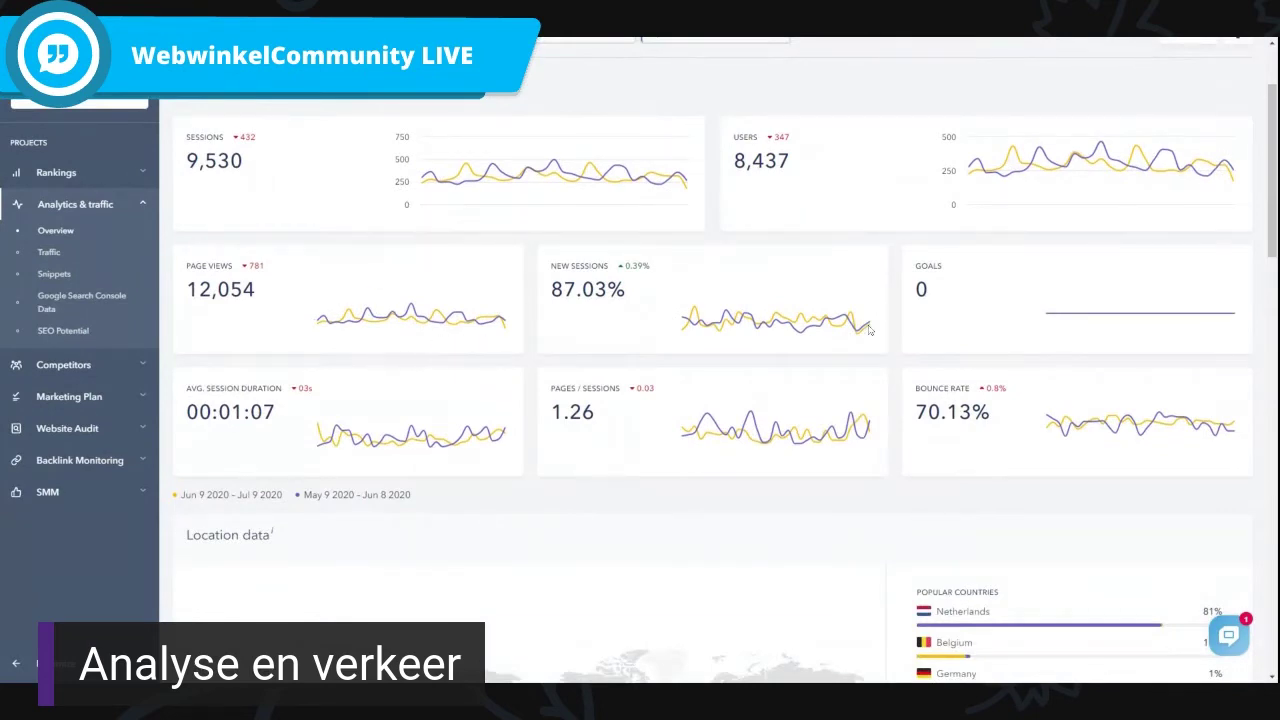
{"action": "scroll", "coordinate": [881, 540], "scroll_direction": "down", "scroll_amount": 3}
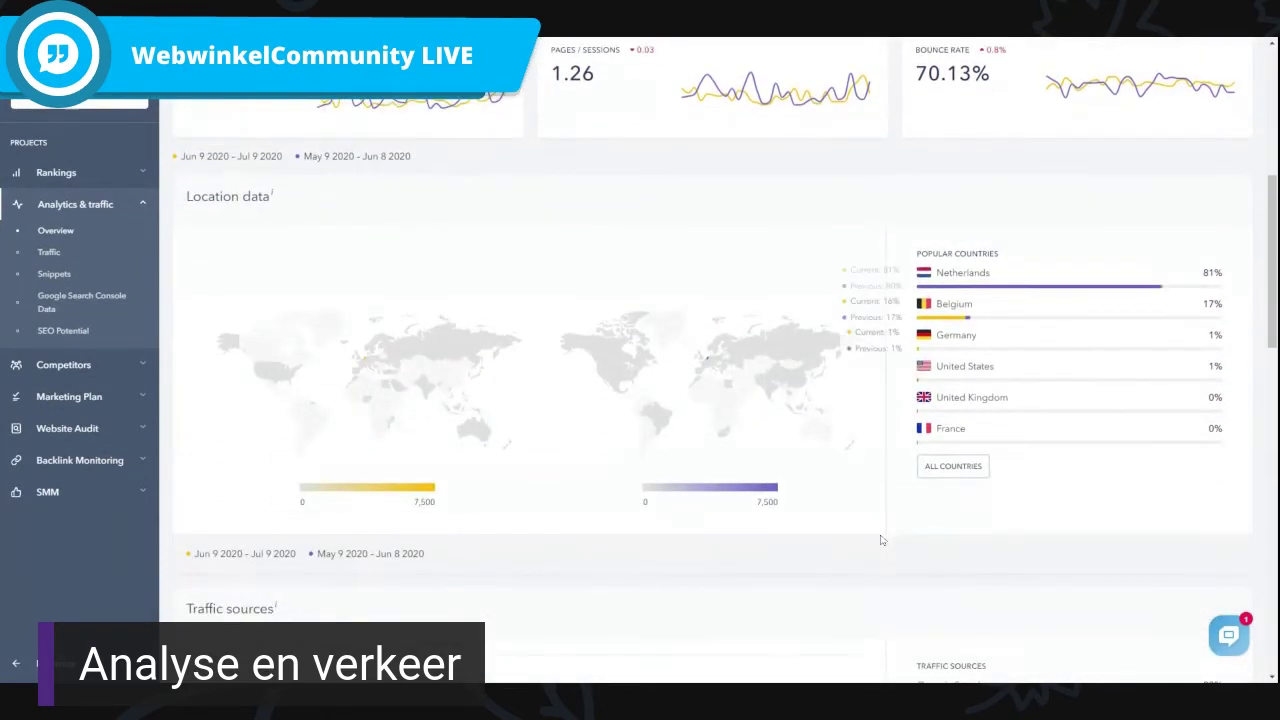
{"action": "scroll", "coordinate": [881, 540], "scroll_direction": "down", "scroll_amount": 3}
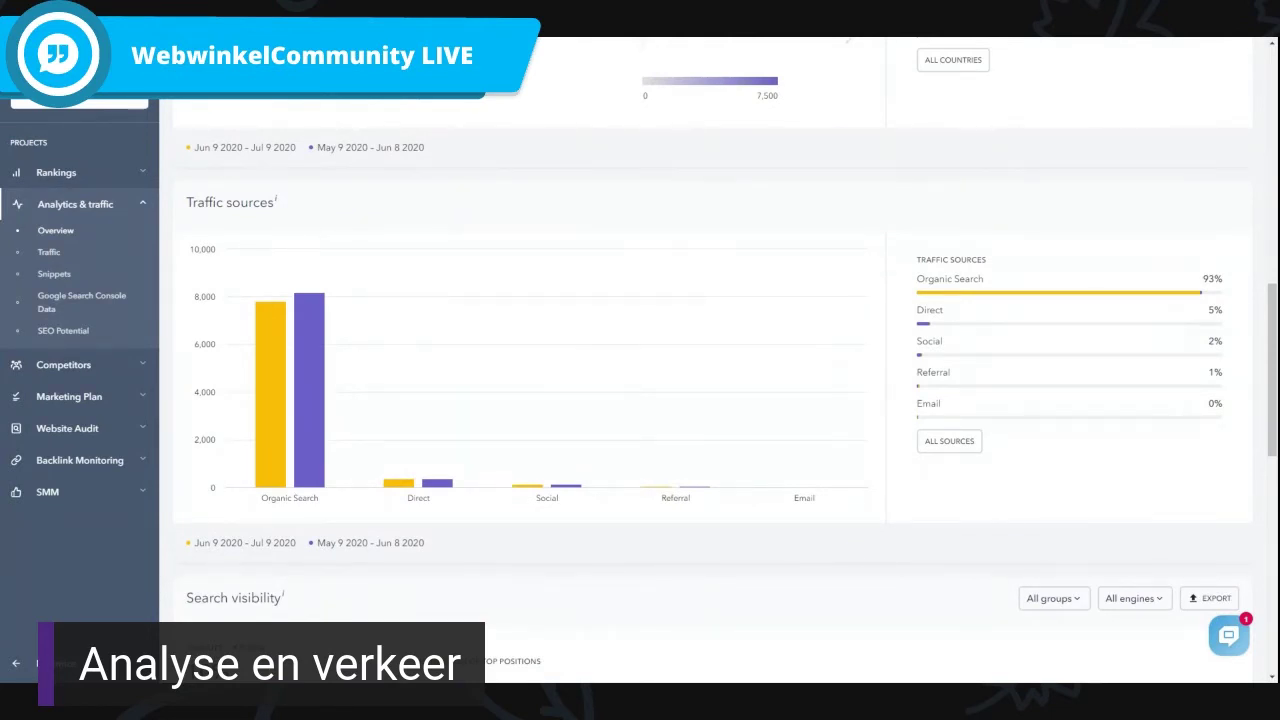
{"action": "scroll", "coordinate": [780, 363], "scroll_direction": "down", "scroll_amount": 3}
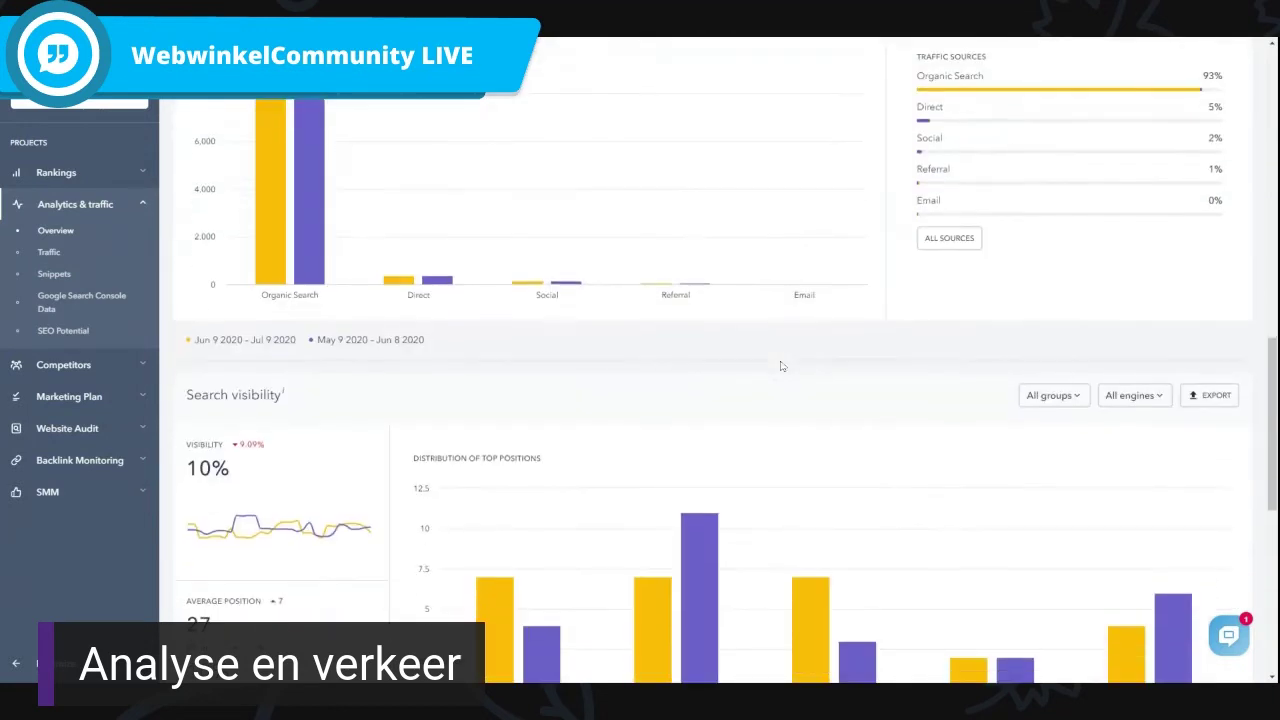
{"action": "scroll", "coordinate": [782, 366], "scroll_direction": "down", "scroll_amount": 1}
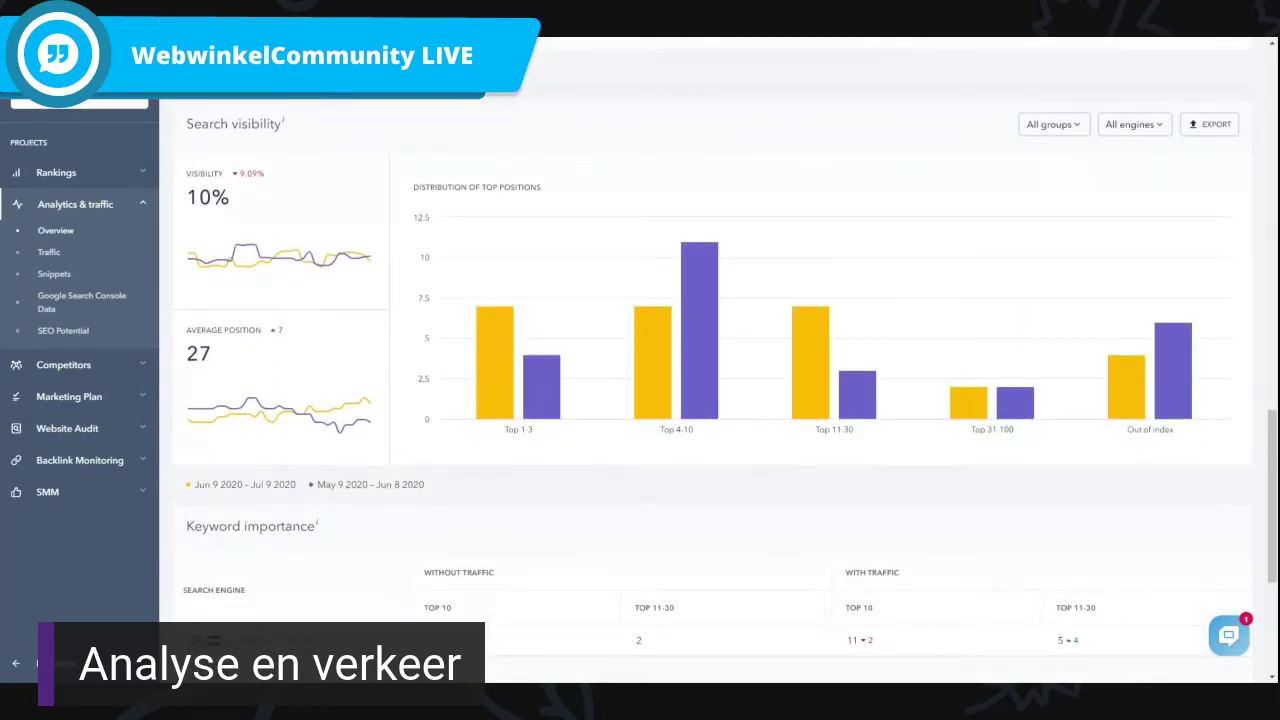
{"action": "scroll", "coordinate": [786, 364], "scroll_direction": "down", "scroll_amount": 3}
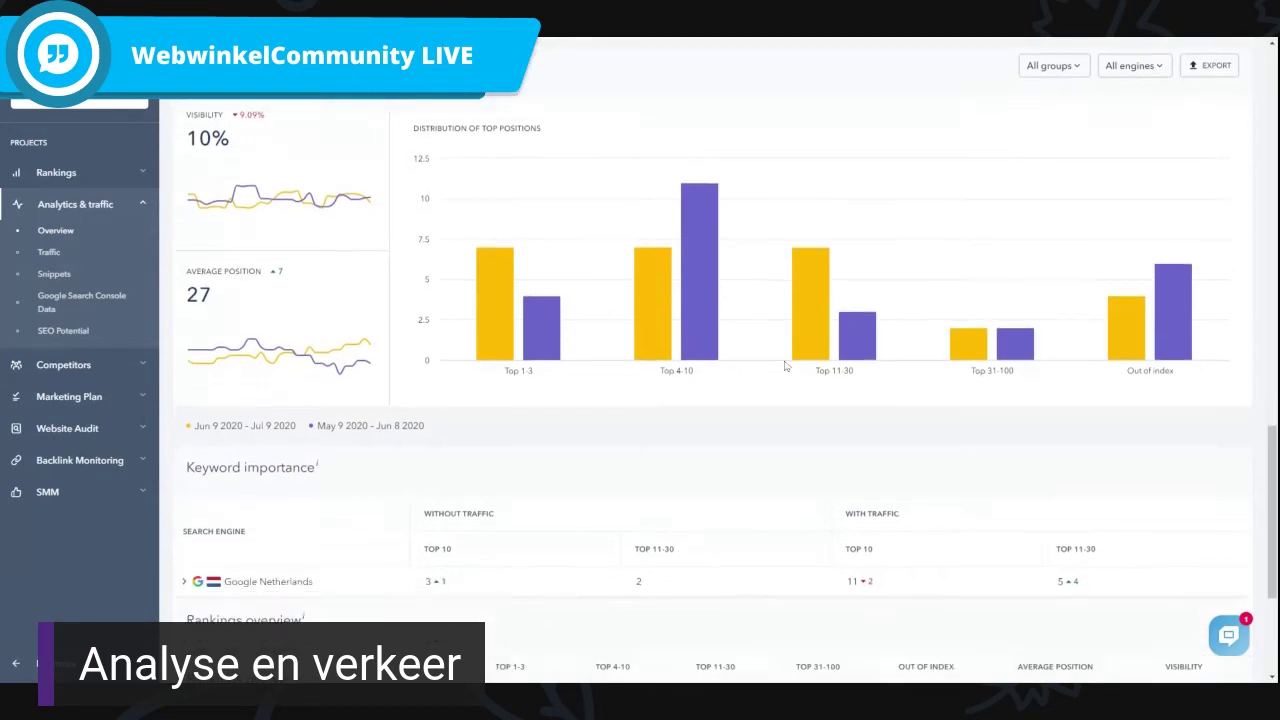
{"action": "scroll", "coordinate": [786, 360], "scroll_direction": "up", "scroll_amount": 7}
{"action": "scroll", "coordinate": [890, 434], "scroll_direction": "up", "scroll_amount": 10}
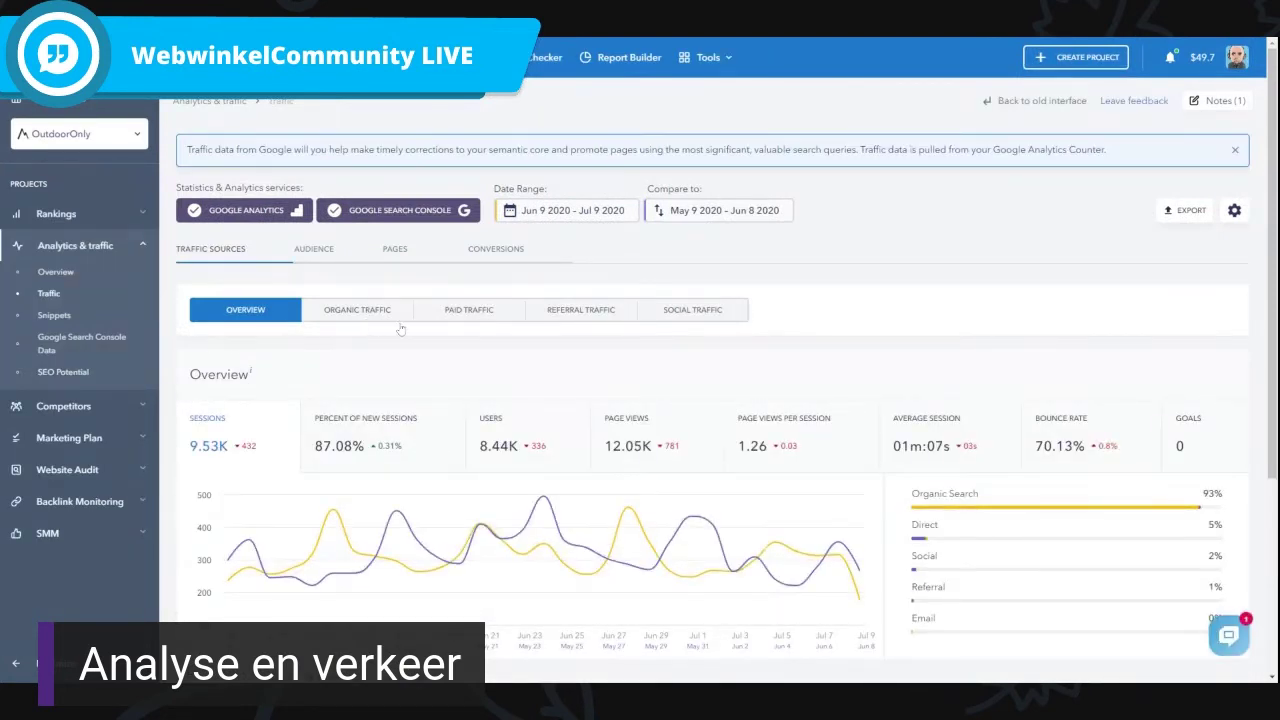
Check the paid traffic report of OutdoorOnly, and examine the sessions chart and channel list in the traffic sources overview.
{"action": "left_click", "coordinate": [500, 326]}
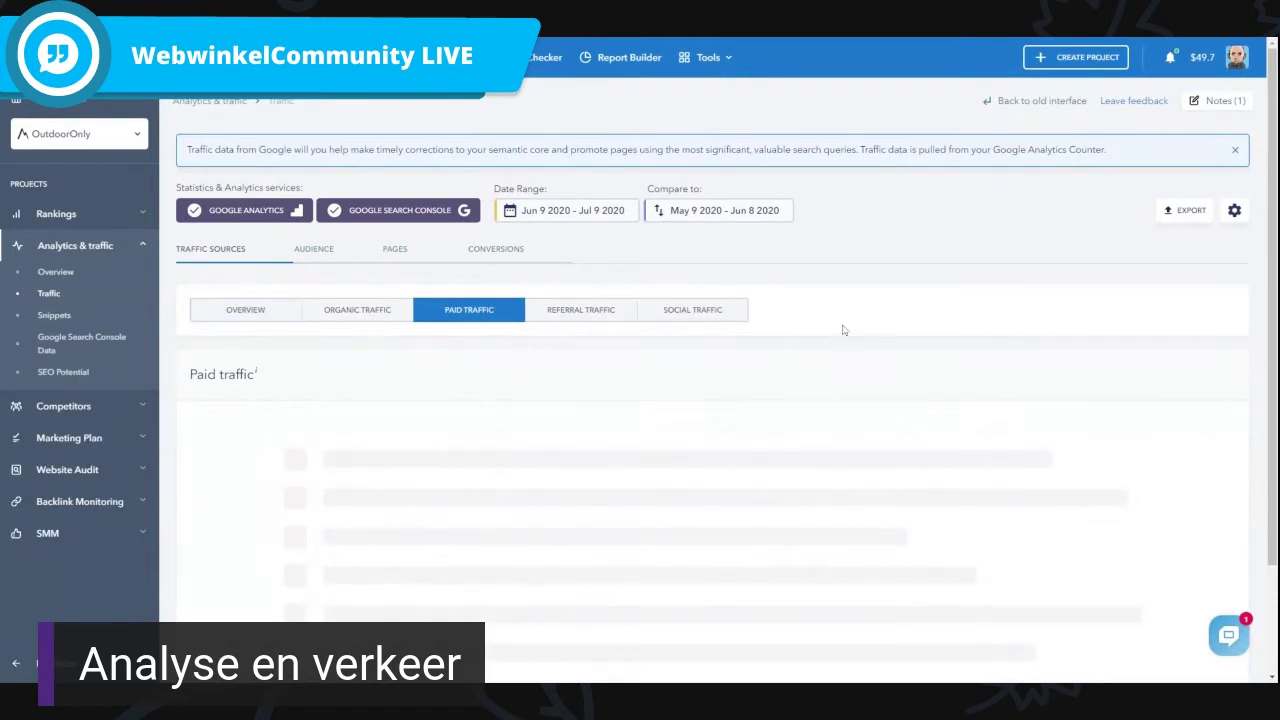
{"action": "scroll", "coordinate": [843, 329], "scroll_direction": "down", "scroll_amount": 1}
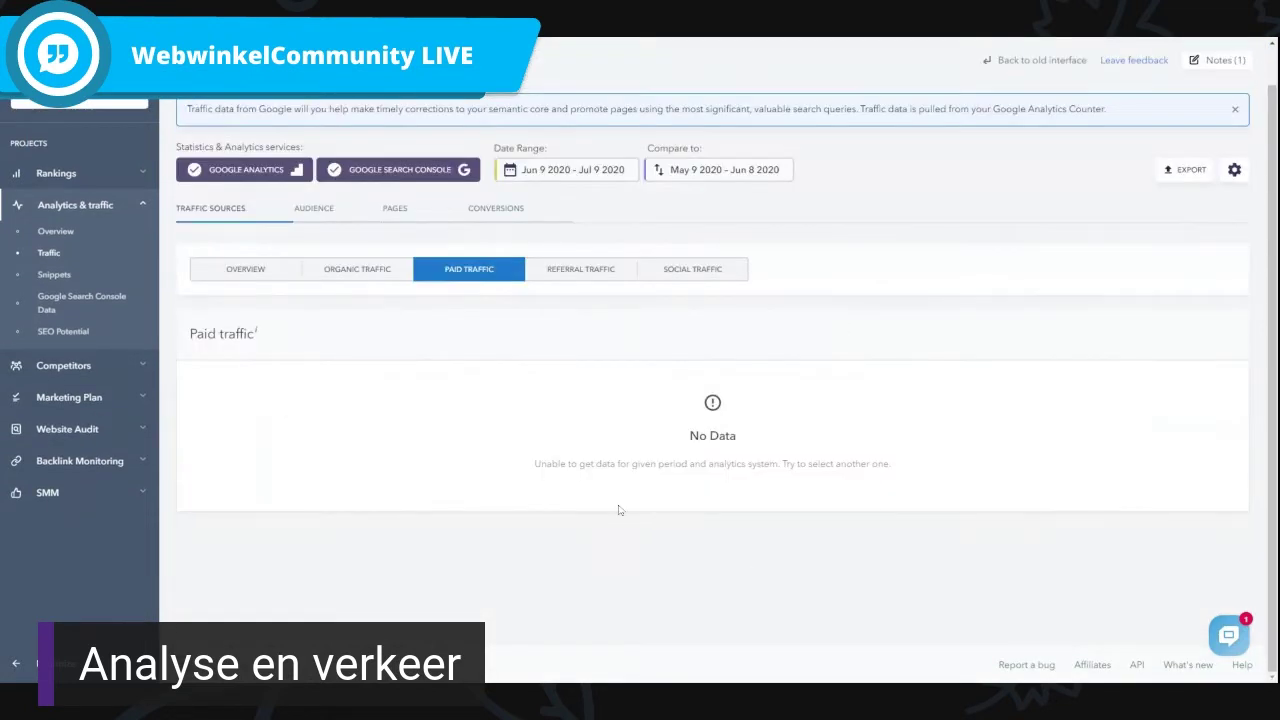
{"action": "left_click", "coordinate": [272, 280]}
{"action": "scroll", "coordinate": [362, 289], "scroll_direction": "down", "scroll_amount": 2}
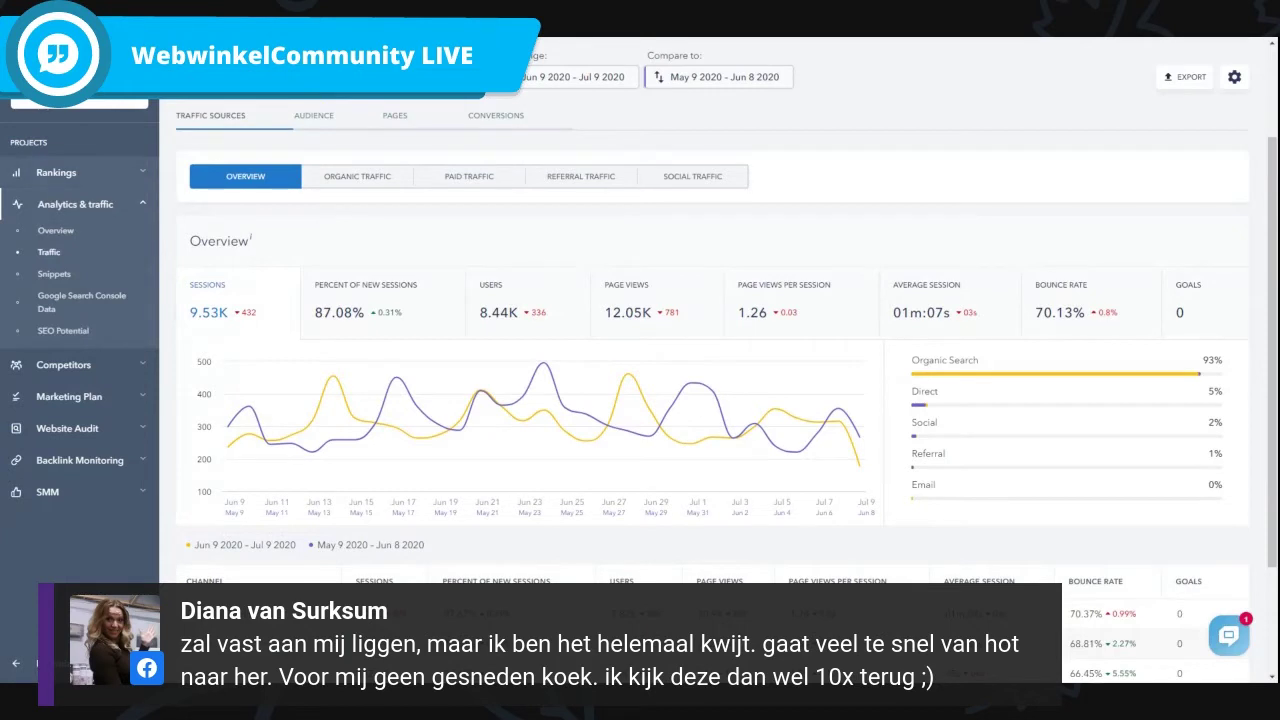
Inspect the OutdoorOnly search snippets for the keywords brandnetels bestrijden and bushcraft, and examine the average position chart.
{"action": "left_click", "coordinate": [94, 206]}
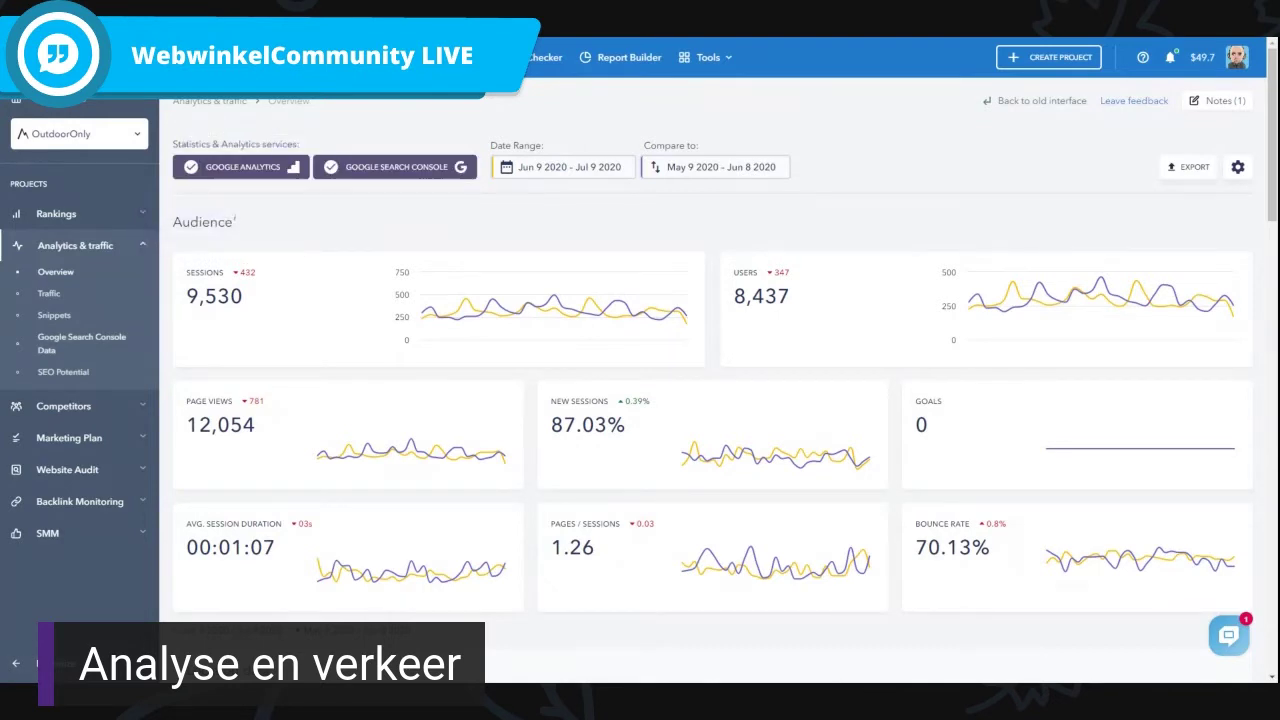
{"action": "left_click", "coordinate": [70, 318]}
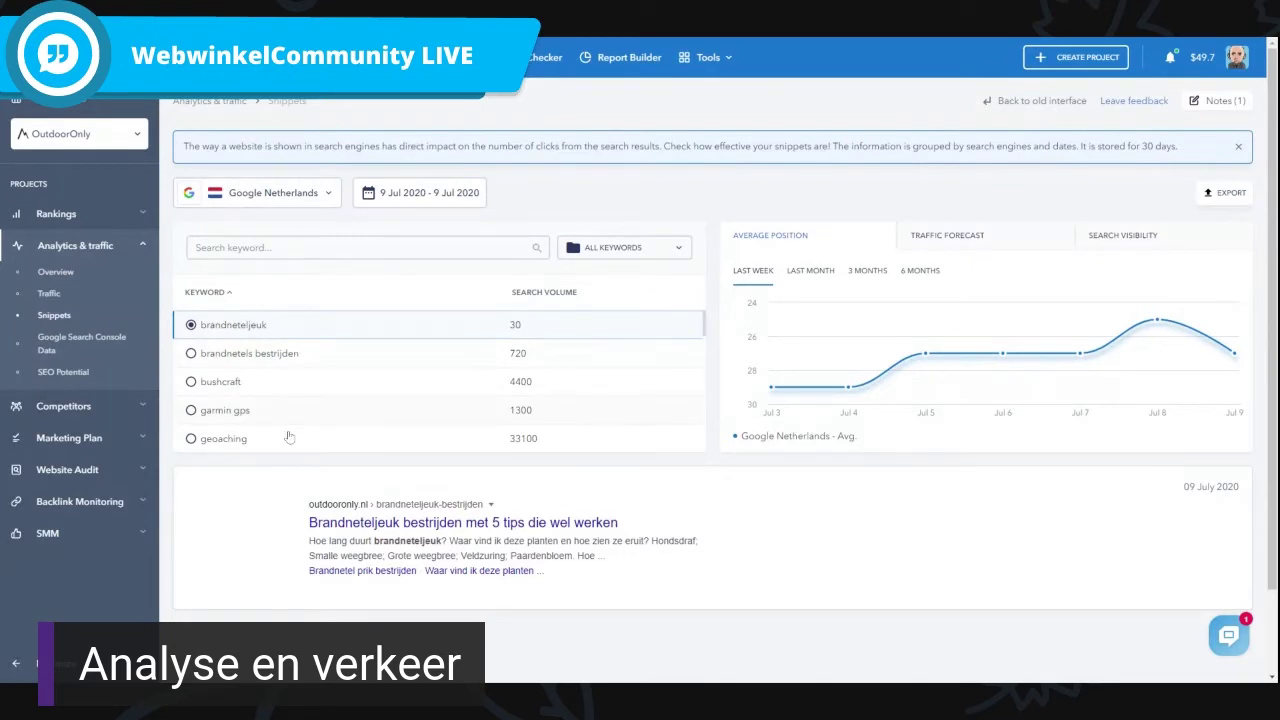
{"action": "left_click", "coordinate": [338, 360]}
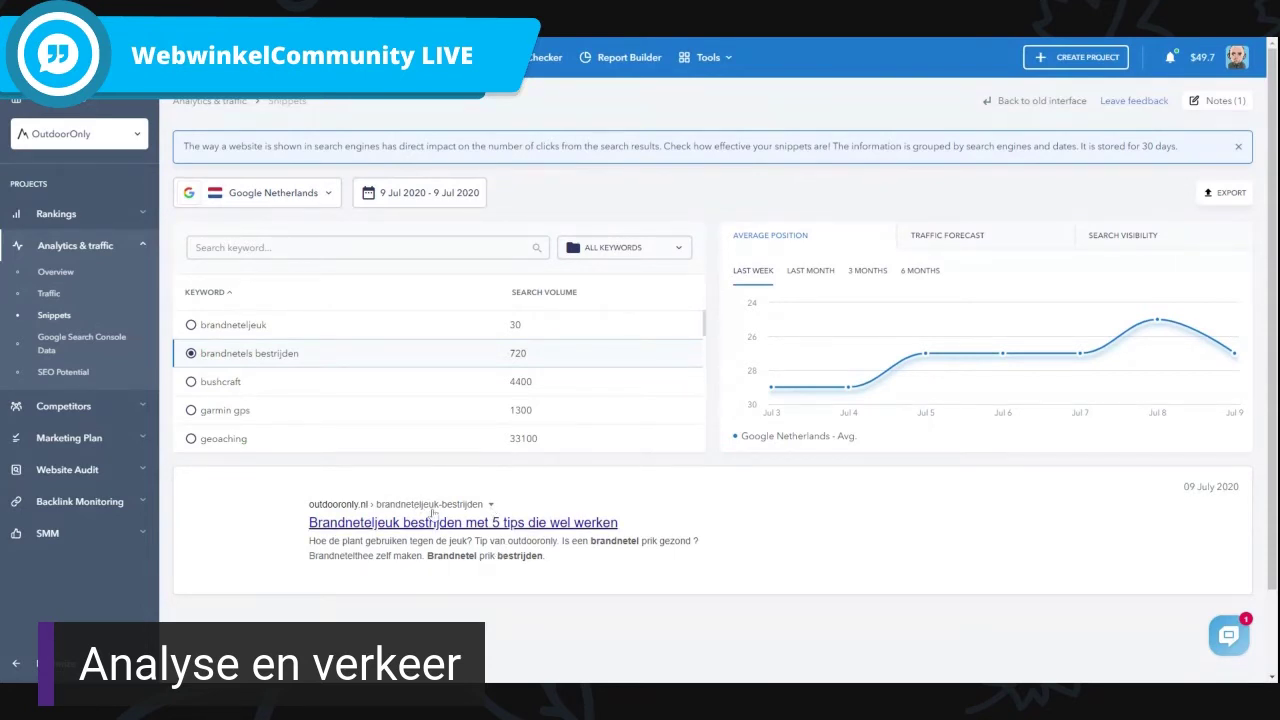
{"action": "left_click", "coordinate": [354, 385]}
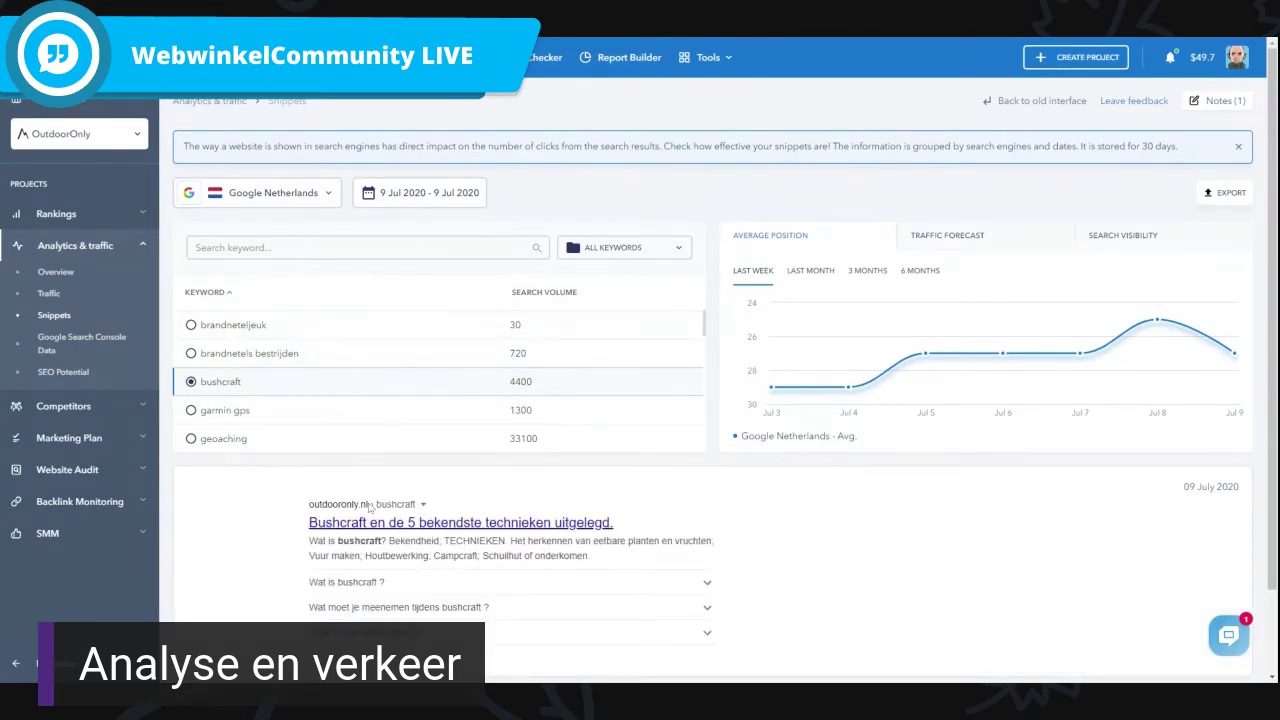
{"action": "scroll", "coordinate": [367, 589], "scroll_direction": "down", "scroll_amount": 1}
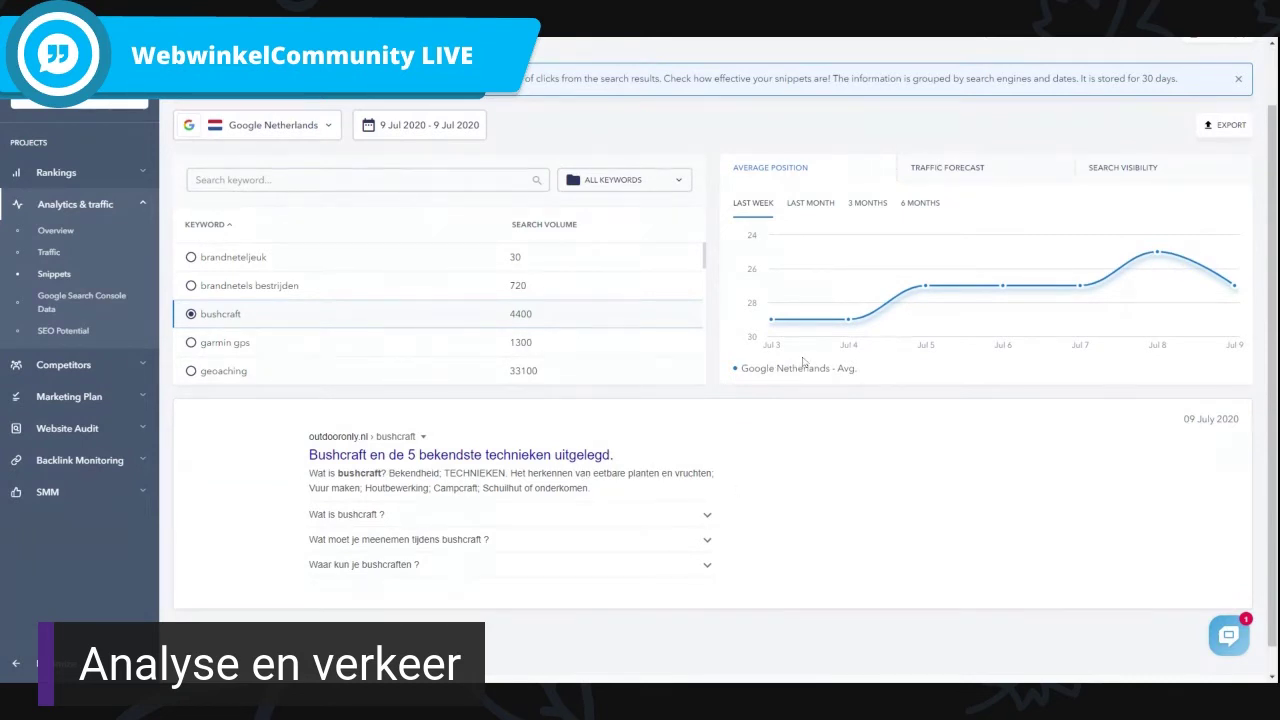
{"action": "mouse_move", "coordinate": [914, 307]}
{"action": "mouse_move", "coordinate": [1047, 317]}
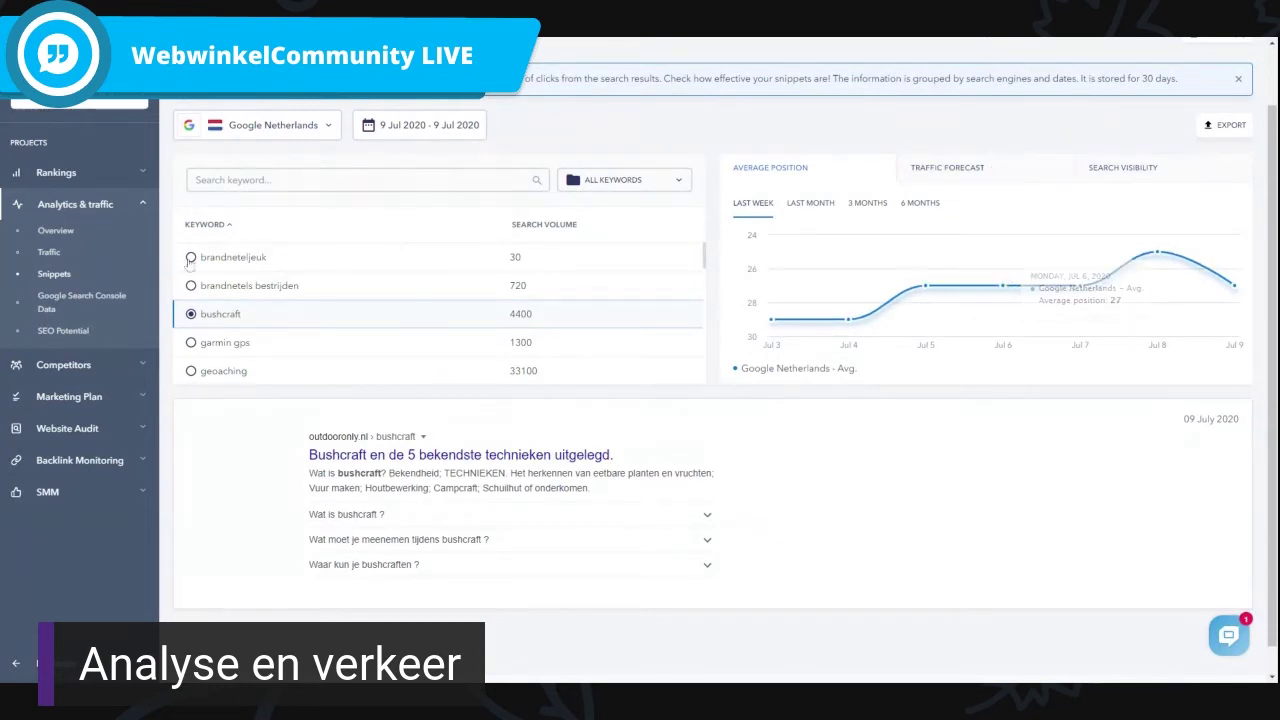
Open the Google Search Console data of OutdoorOnly and examine the clicks chart and the keyword table.
{"action": "left_click", "coordinate": [108, 302]}
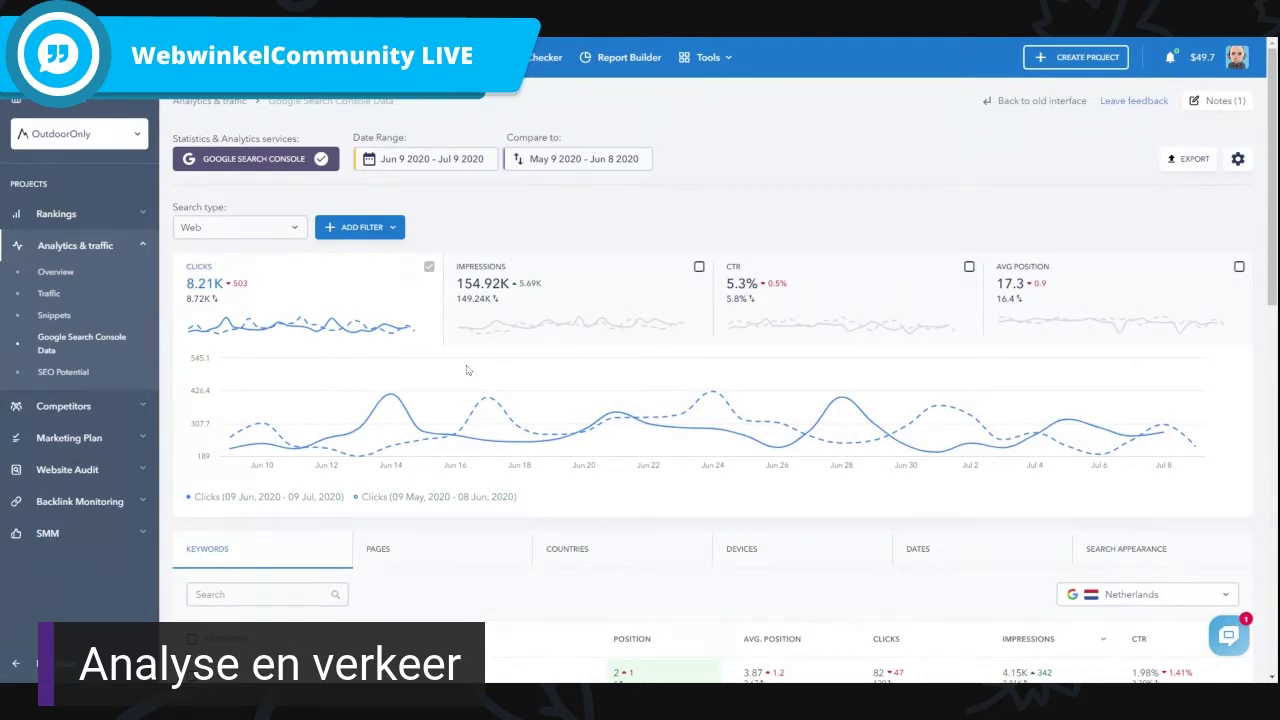
{"action": "scroll", "coordinate": [518, 368], "scroll_direction": "down", "scroll_amount": 3}
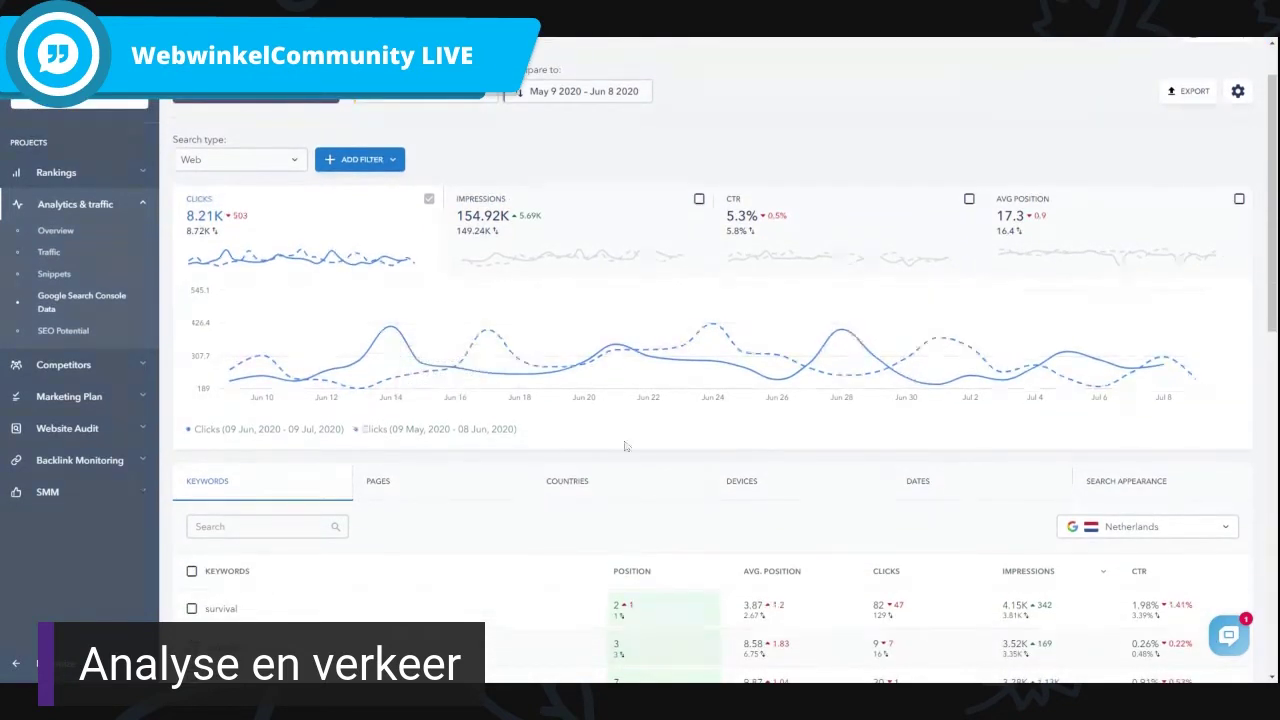
{"action": "scroll", "coordinate": [620, 444], "scroll_direction": "down", "scroll_amount": 3}
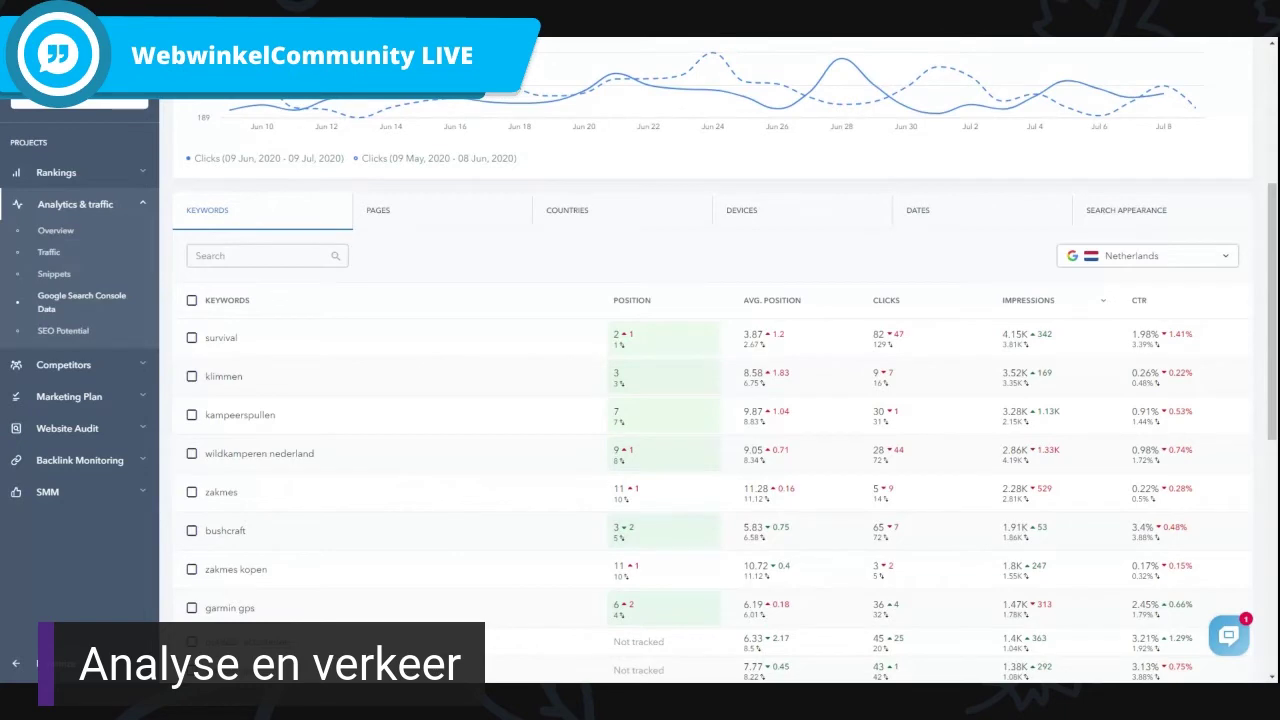
{"action": "scroll", "coordinate": [554, 437], "scroll_direction": "down", "scroll_amount": 2}
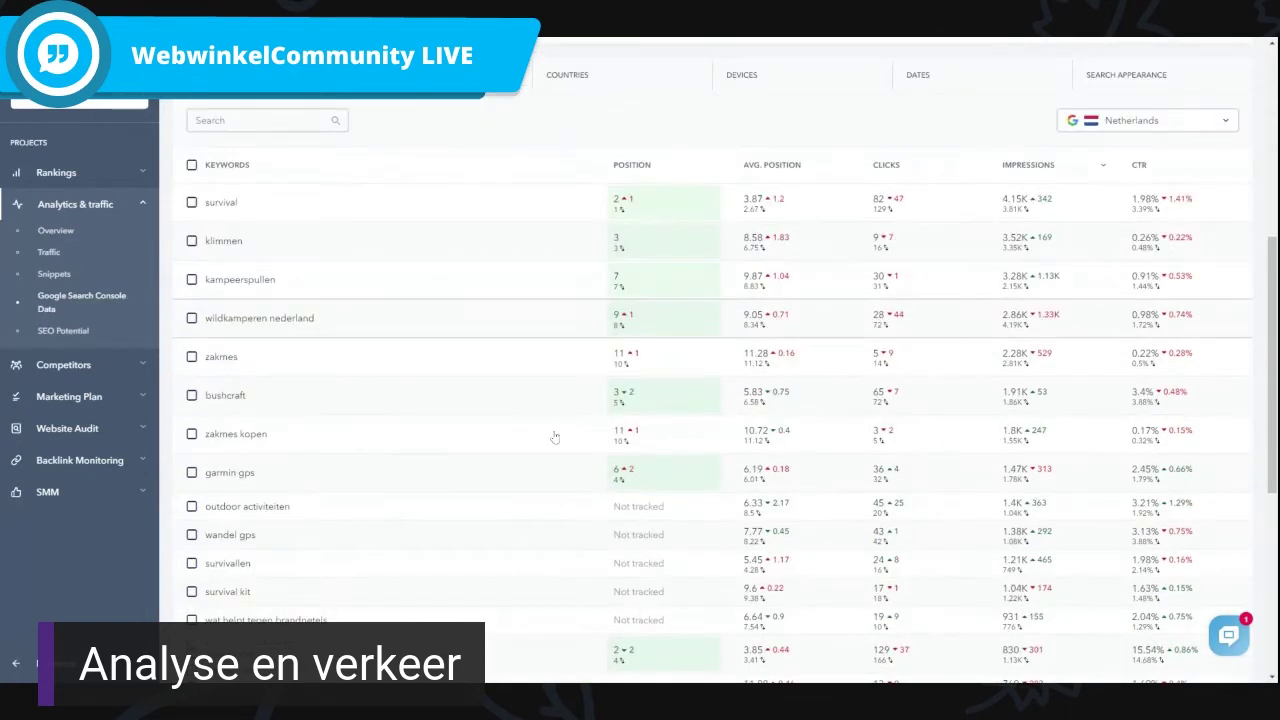
{"action": "scroll", "coordinate": [680, 289], "scroll_direction": "up", "scroll_amount": 5}
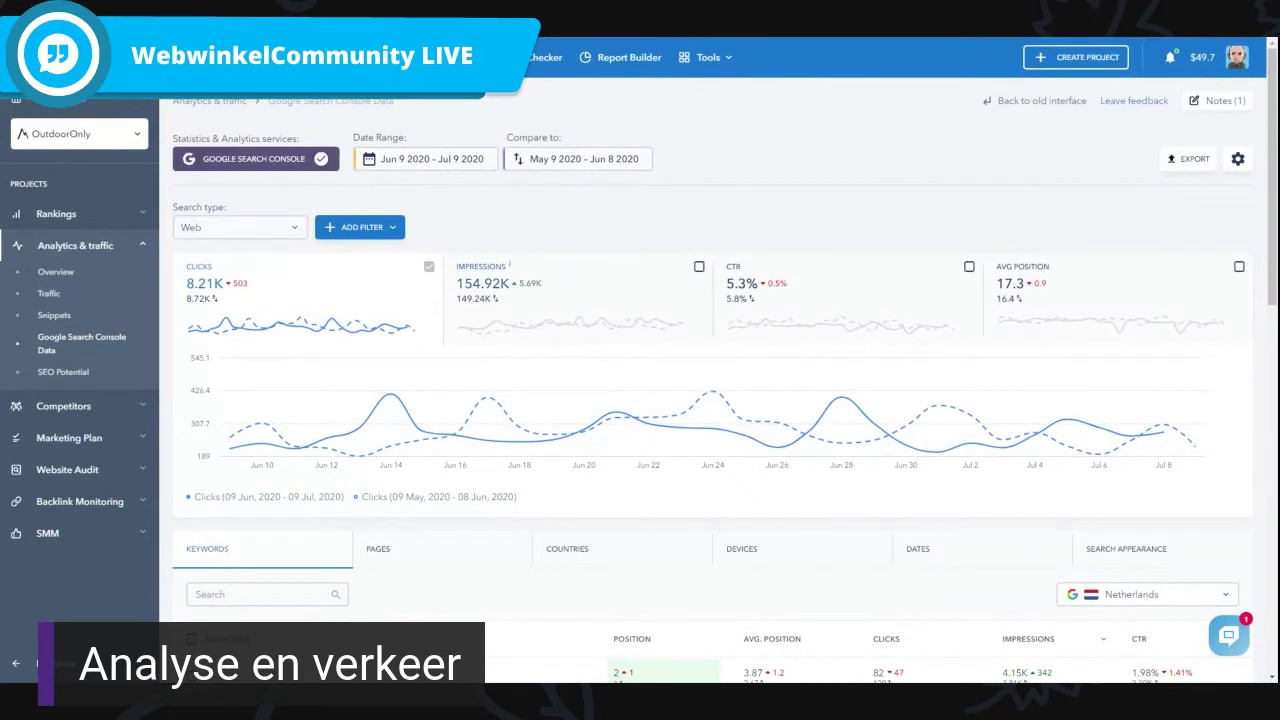
{"action": "scroll", "coordinate": [680, 329], "scroll_direction": "down", "scroll_amount": 3}
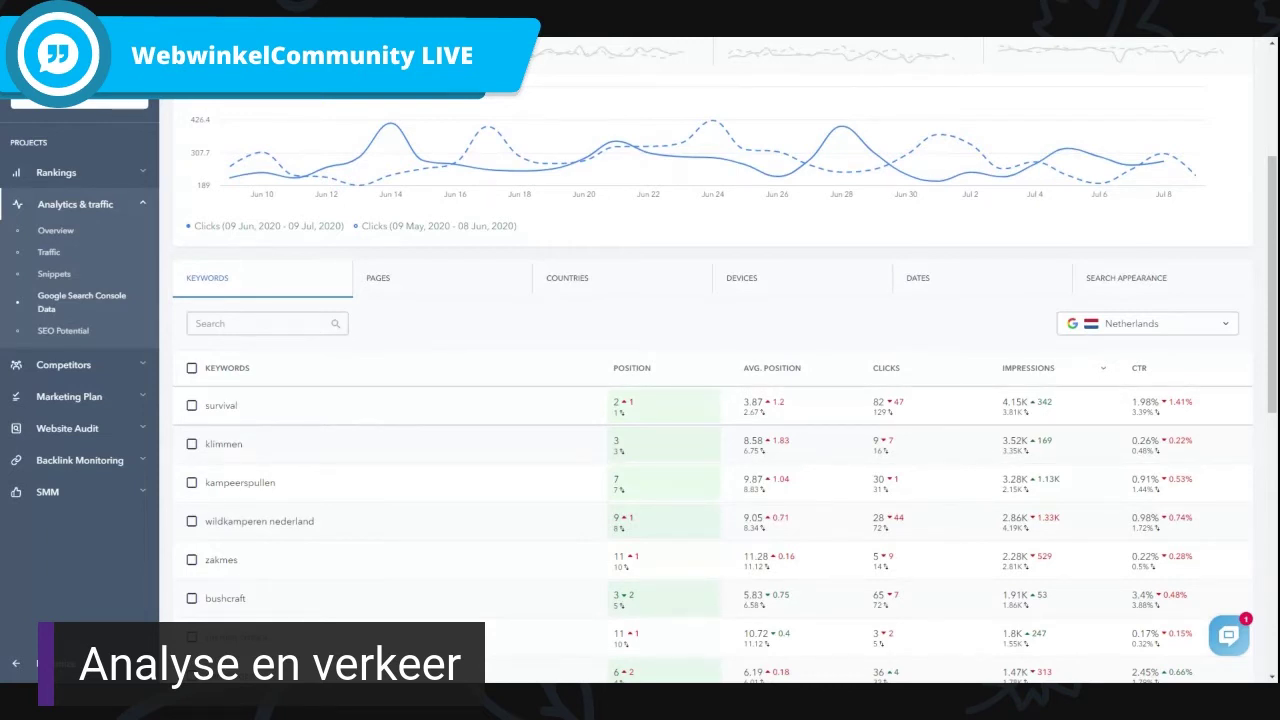
Filter the Search Console data by the query survival, examine its daily clicks, and return to the unfiltered data.
{"action": "left_click", "coordinate": [374, 395]}
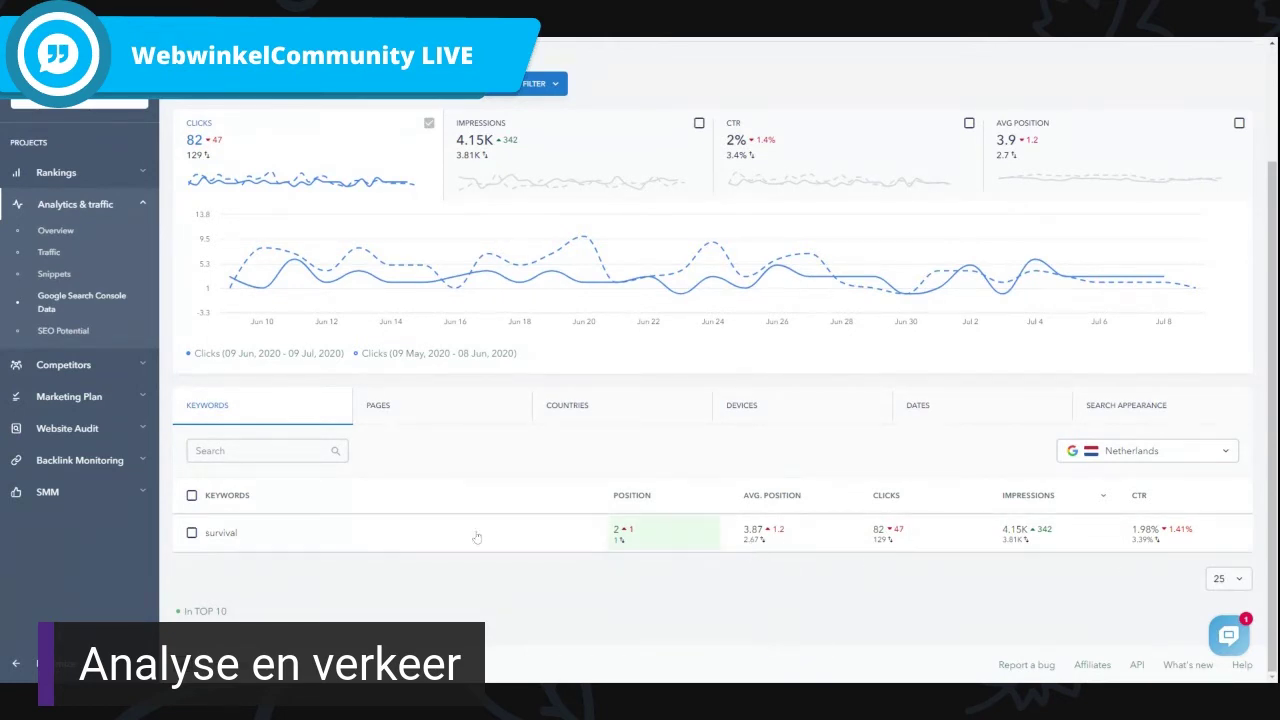
{"action": "mouse_move", "coordinate": [242, 288]}
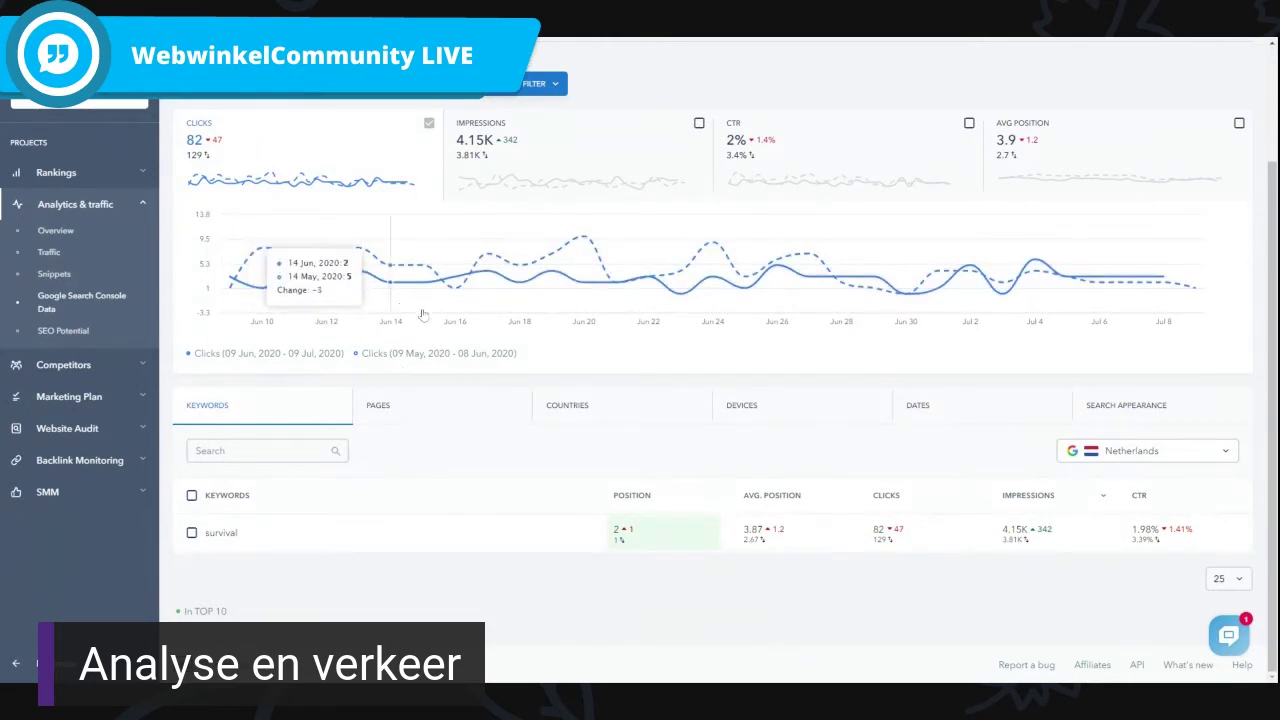
{"action": "scroll", "coordinate": [540, 365], "scroll_direction": "up", "scroll_amount": 3}
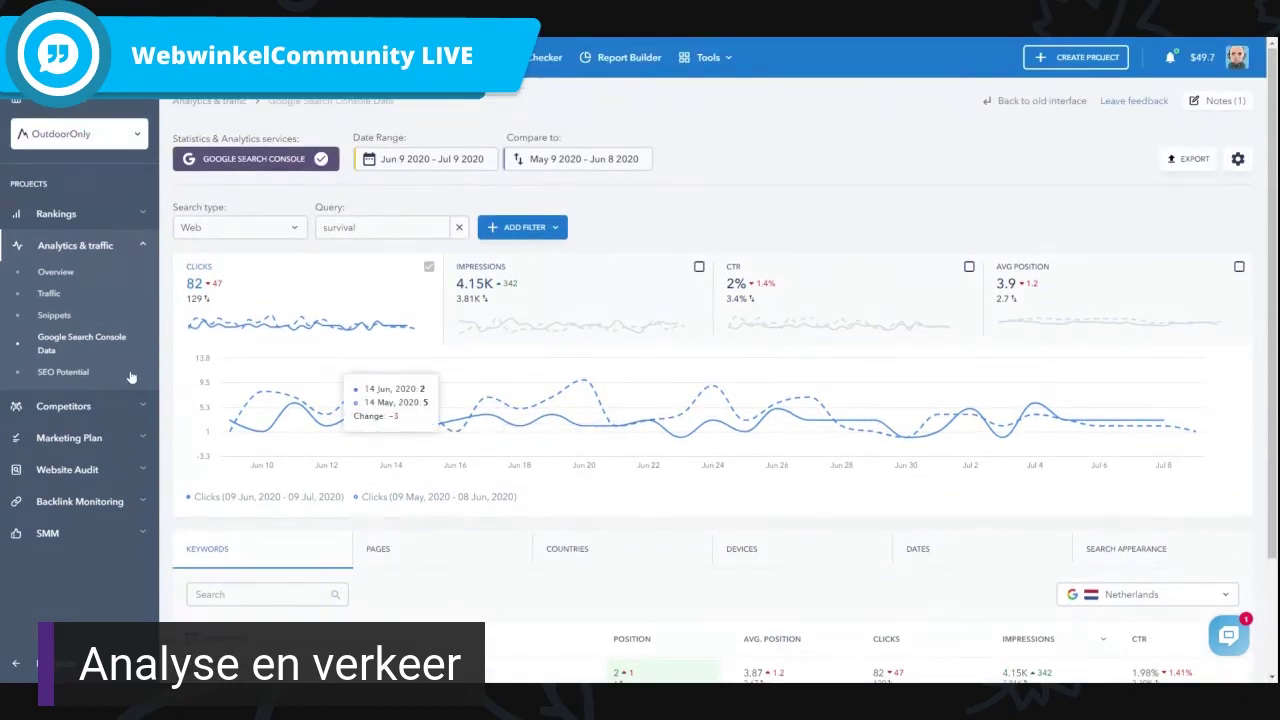
{"action": "left_click", "coordinate": [100, 343]}
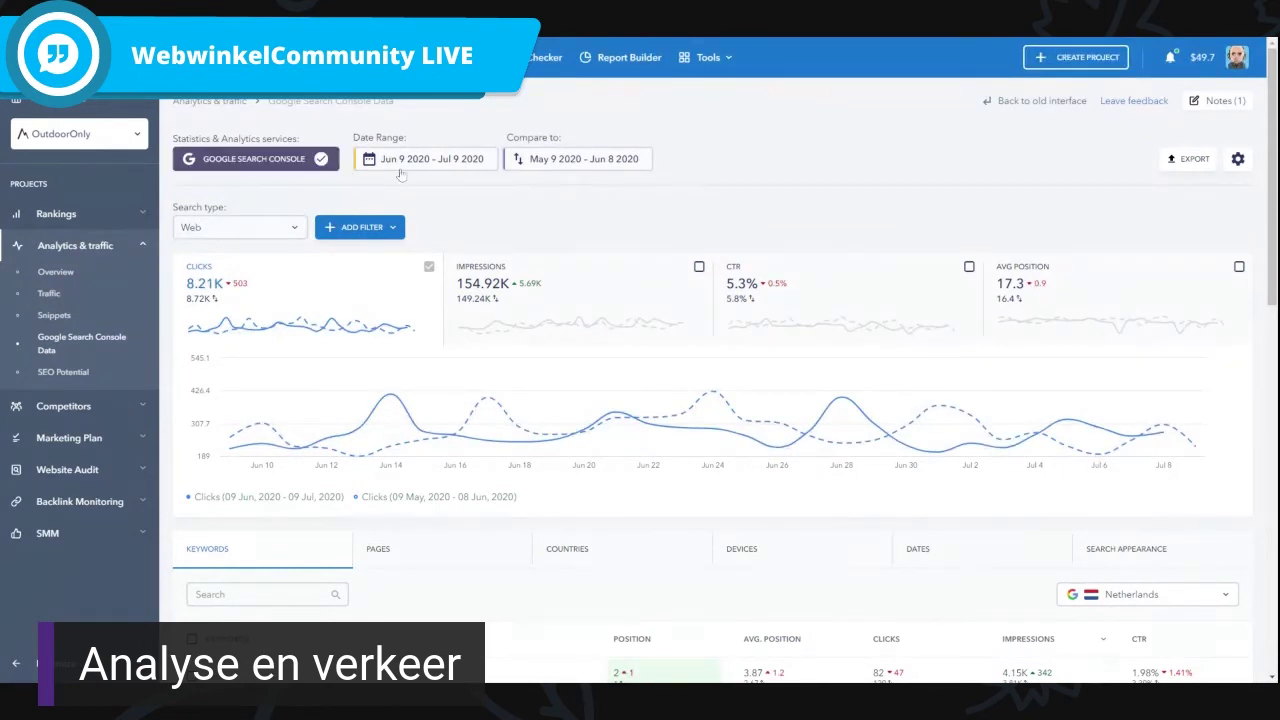
Log out and sign in to the Dutch demo account with its saved e-mail and the account password.
{"action": "mouse_move", "coordinate": [1247, 115]}
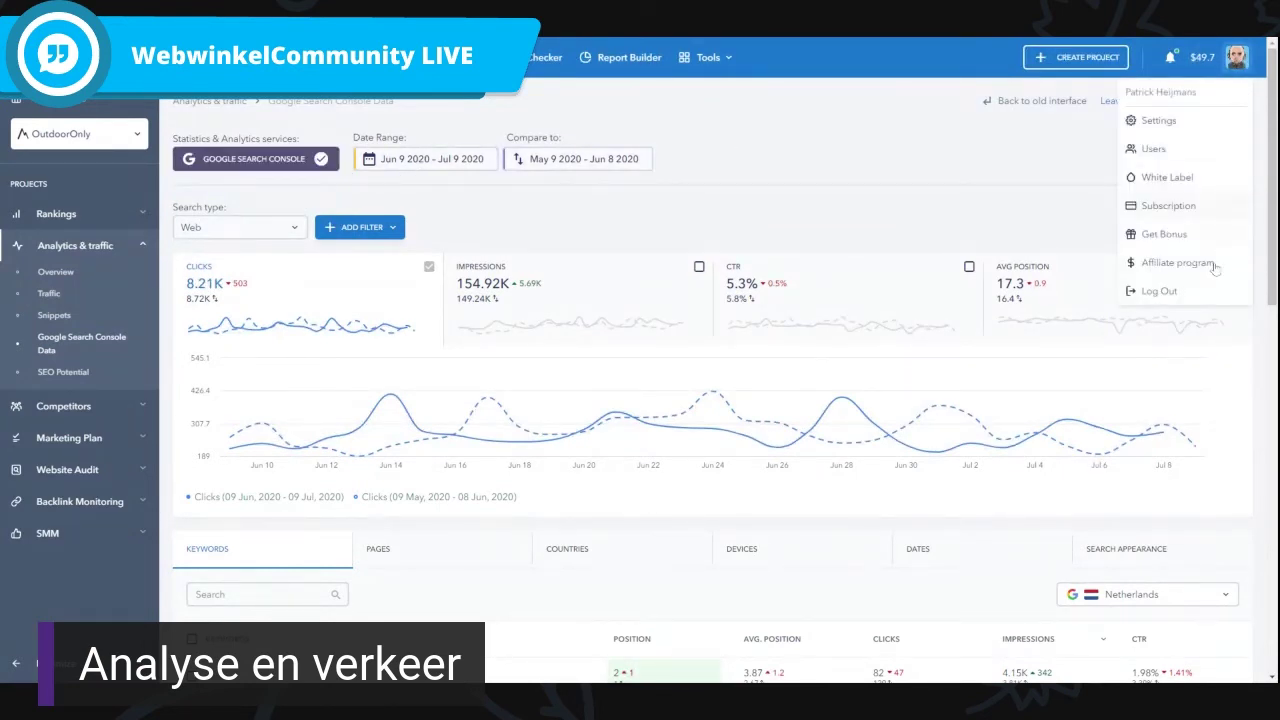
{"action": "left_click", "coordinate": [1162, 291]}
{"action": "left_click", "coordinate": [633, 263]}
{"action": "key", "text": "Down"}
{"action": "key", "text": "Return"}
{"action": "key", "text": "Tab"}
{"action": "type", "text": "******"}
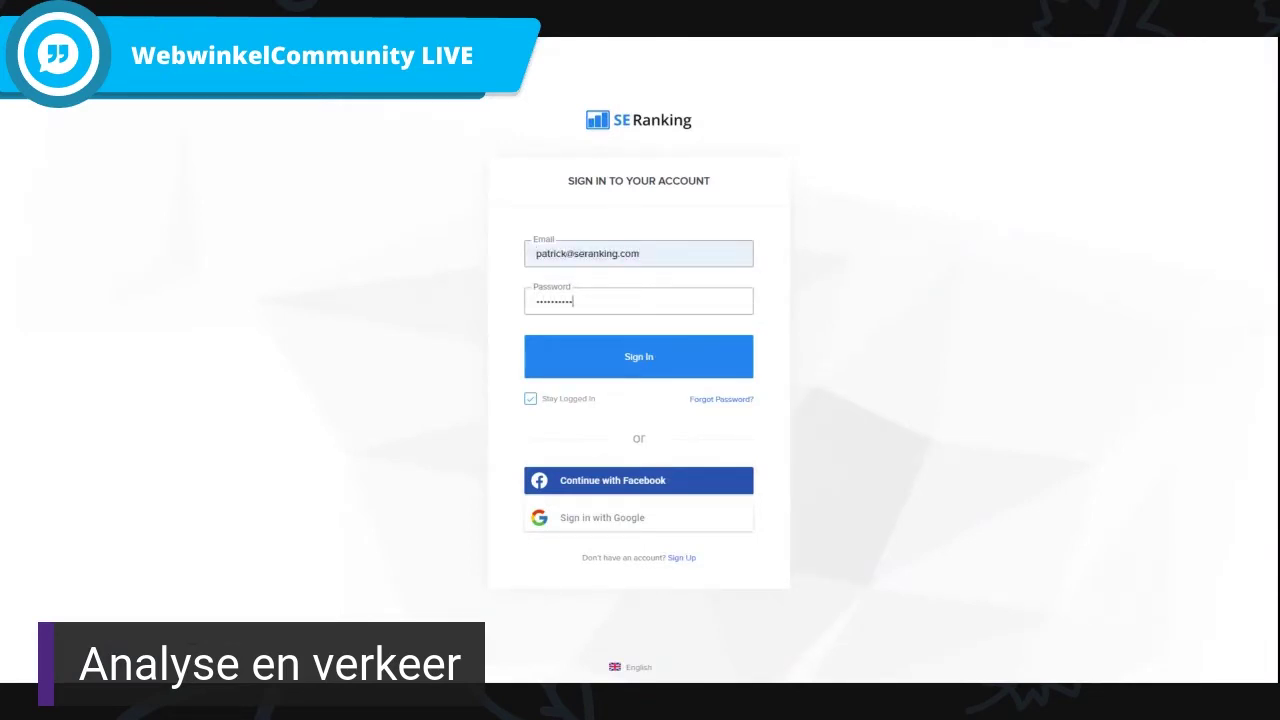
{"action": "key", "text": "Return"}
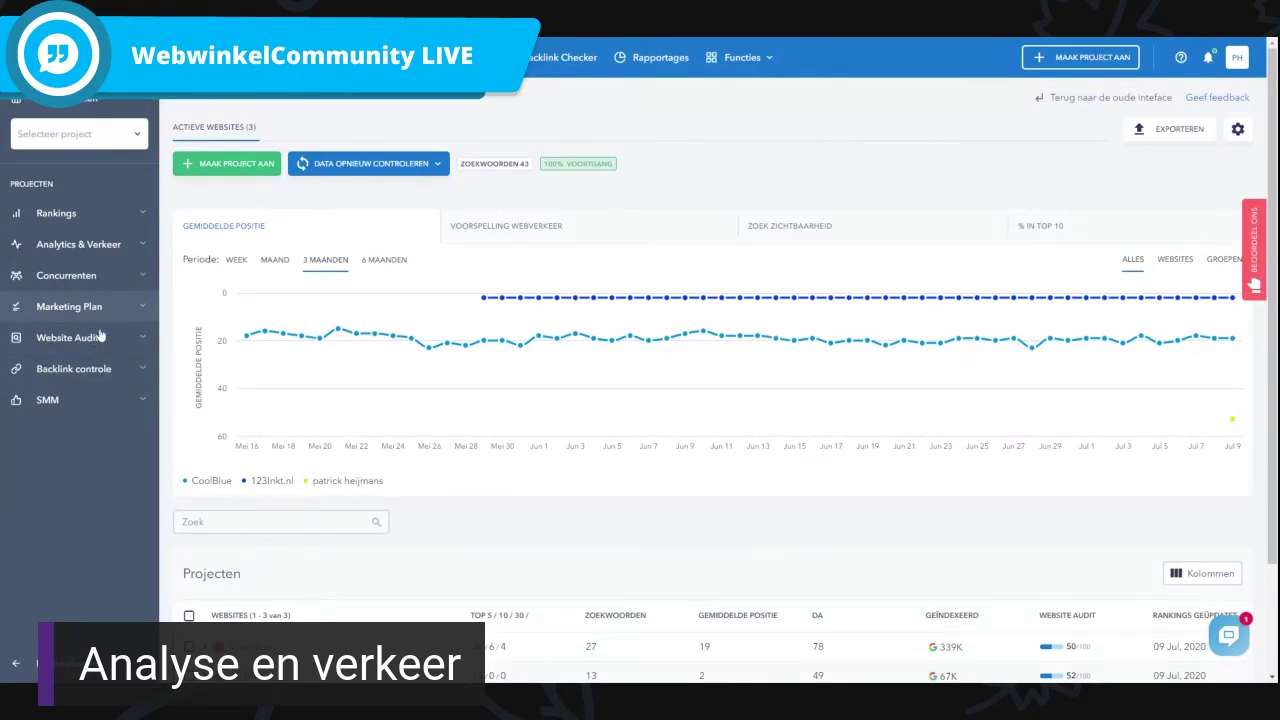
Open the CoolBlue project's own competitors and examine the weekly average position chart against bol.com and mediamarkt.nl.
{"action": "left_click", "coordinate": [80, 134]}
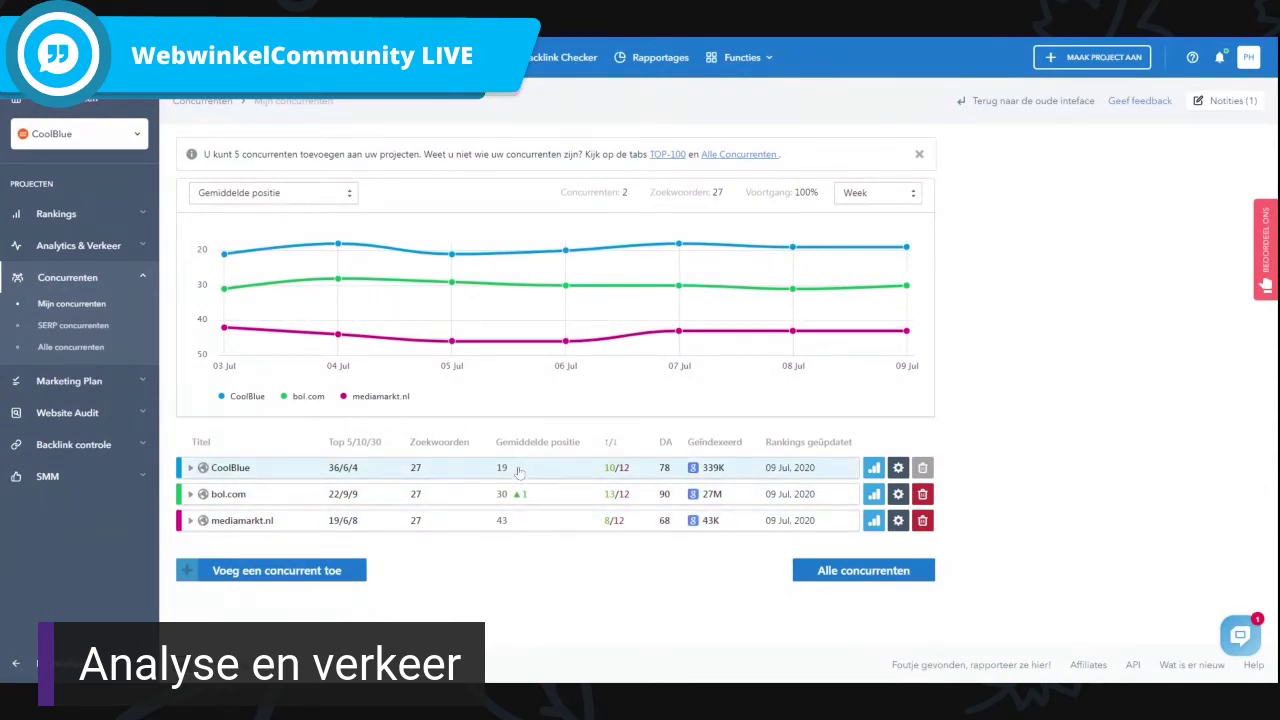
{"action": "left_click", "coordinate": [211, 478]}
{"action": "left_click", "coordinate": [252, 469]}
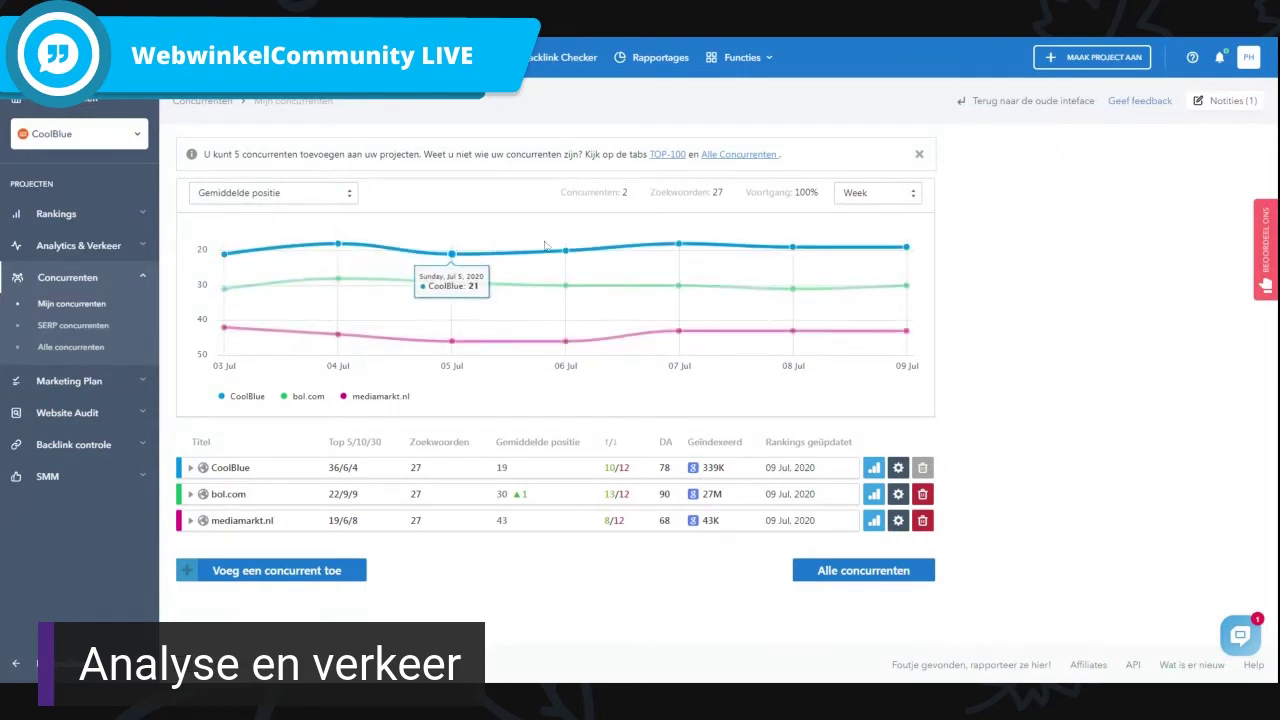
Set the competitor chart's period to 3 Maanden and compare the average positions of CoolBlue, bol.com and mediamarkt.nl.
{"action": "left_click", "coordinate": [879, 193]}
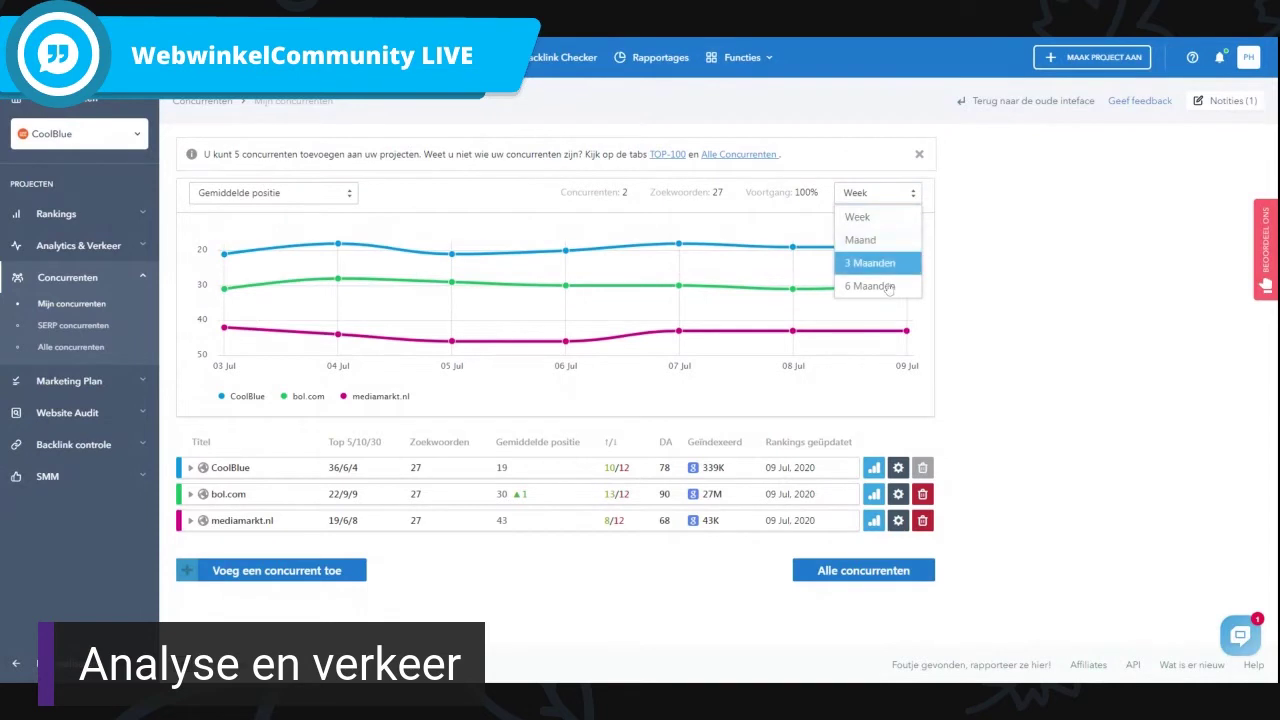
{"action": "left_click", "coordinate": [877, 263]}
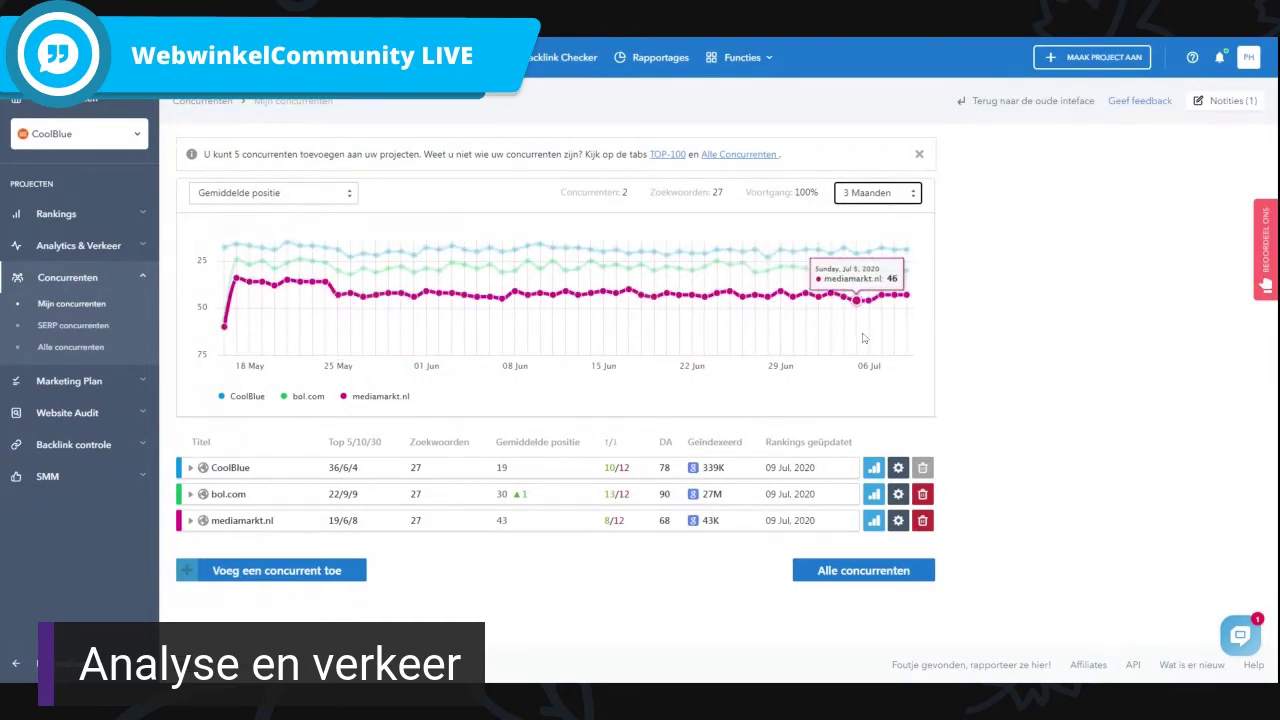
Open the SERP competitors of CoolBlue and show the TOP 100 results for the keyword google home.
{"action": "left_click", "coordinate": [89, 347]}
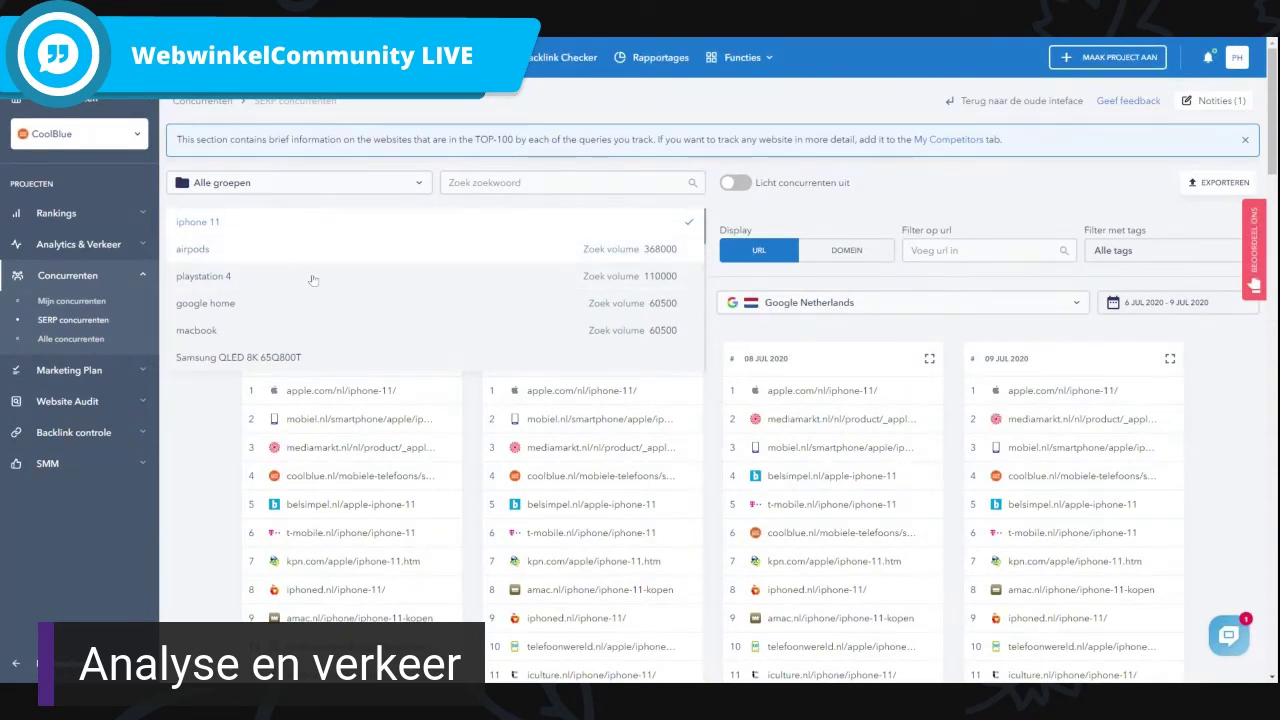
{"action": "scroll", "coordinate": [350, 300], "scroll_direction": "down", "scroll_amount": 2}
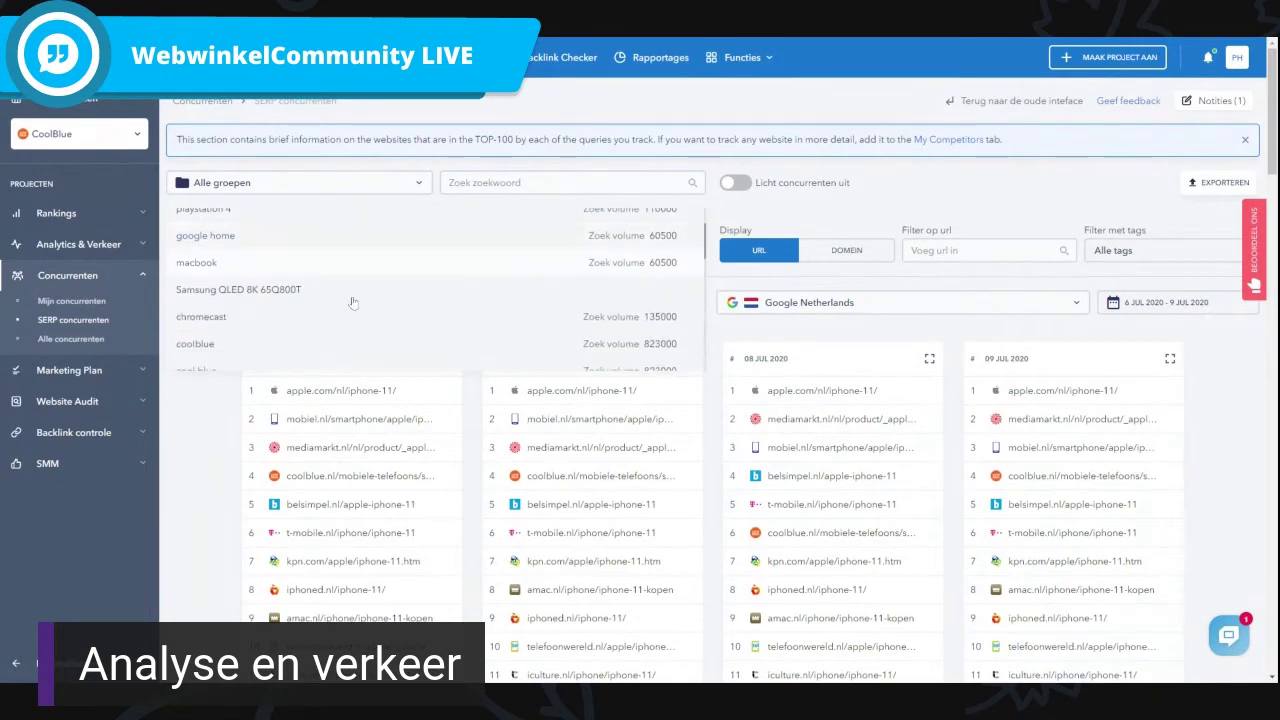
{"action": "left_click", "coordinate": [250, 266]}
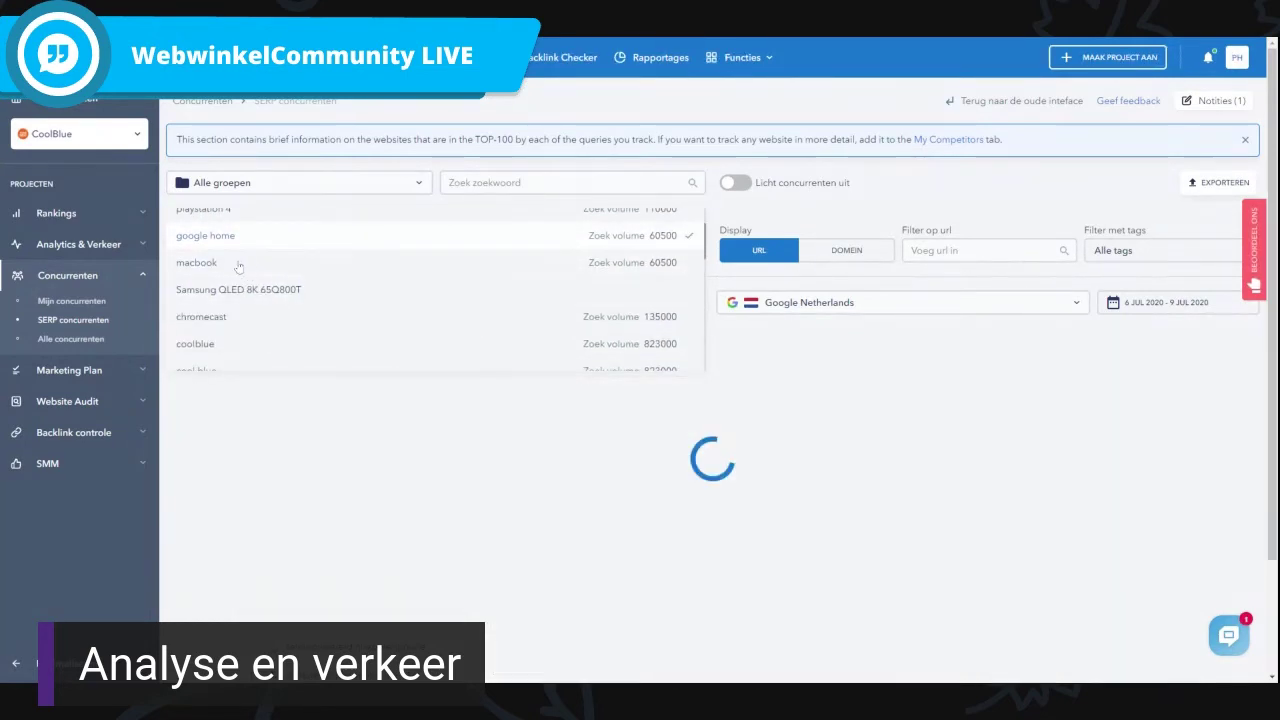
{"action": "scroll", "coordinate": [268, 280], "scroll_direction": "up", "scroll_amount": 2}
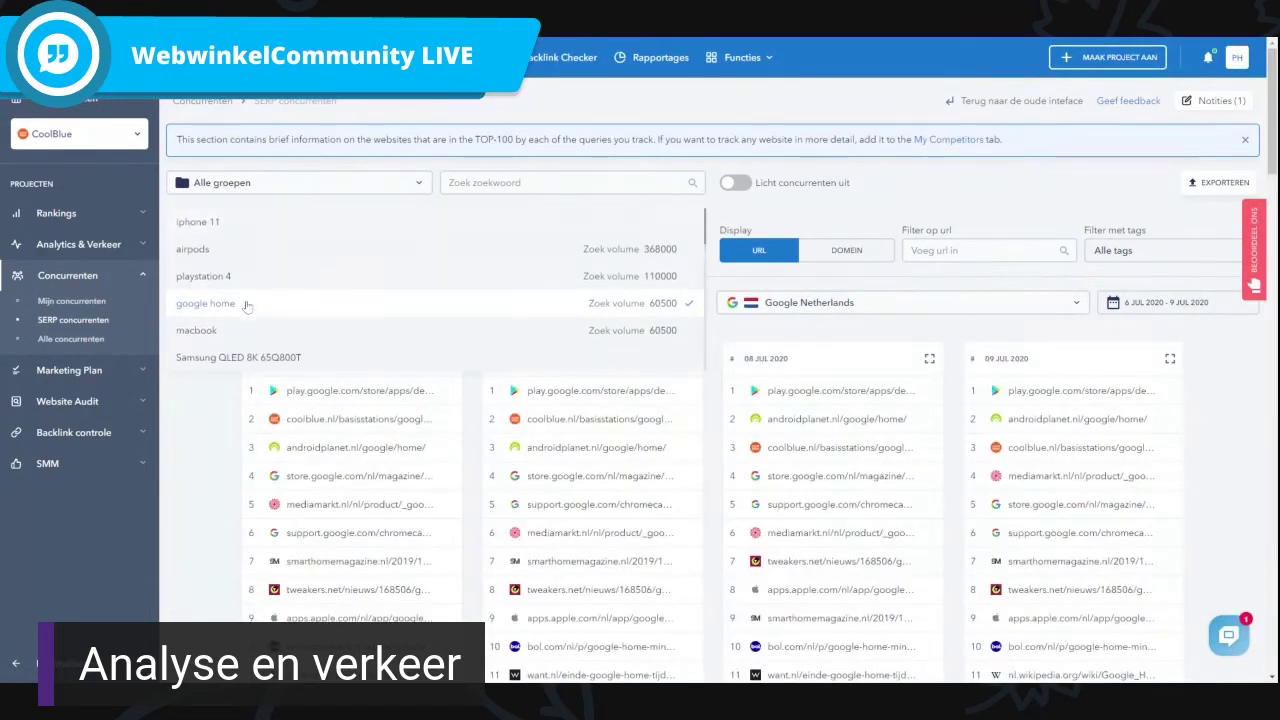
{"action": "left_click", "coordinate": [248, 378]}
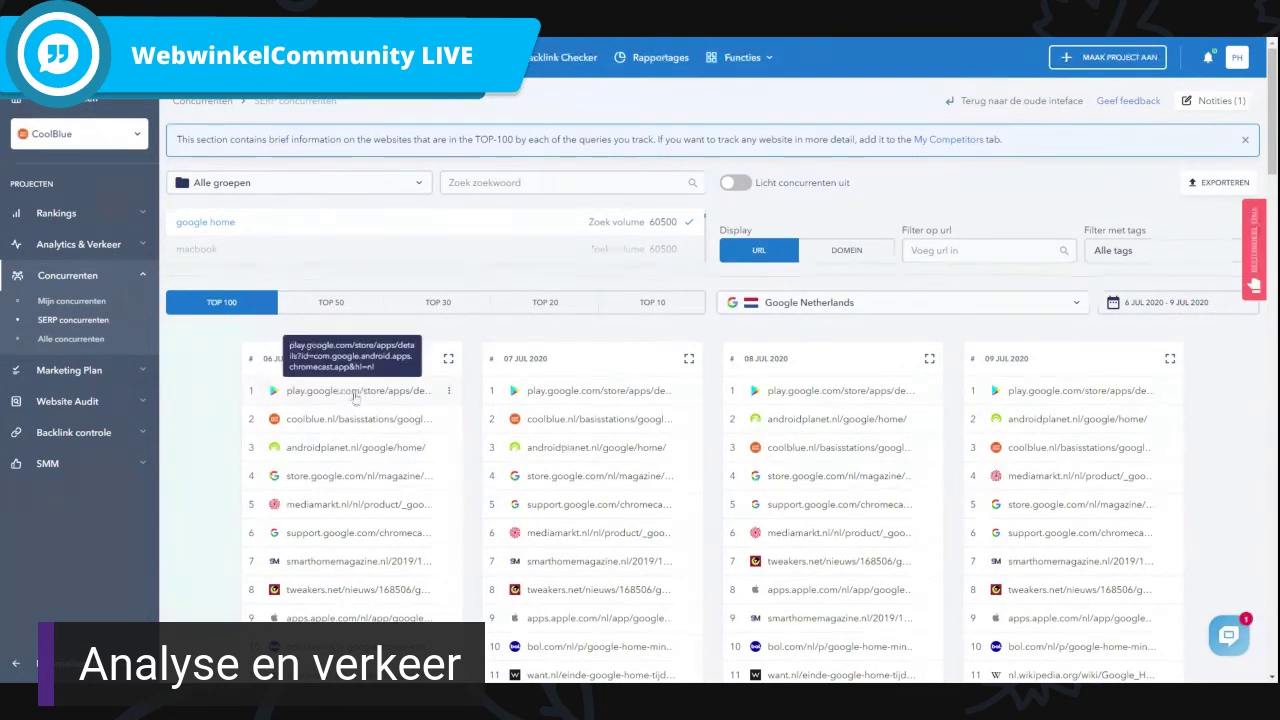
Trace the play.google.com, coolblue.nl and androidplanet.nl results across the four dates to compare their daily positions for google home.
{"action": "left_click", "coordinate": [348, 400]}
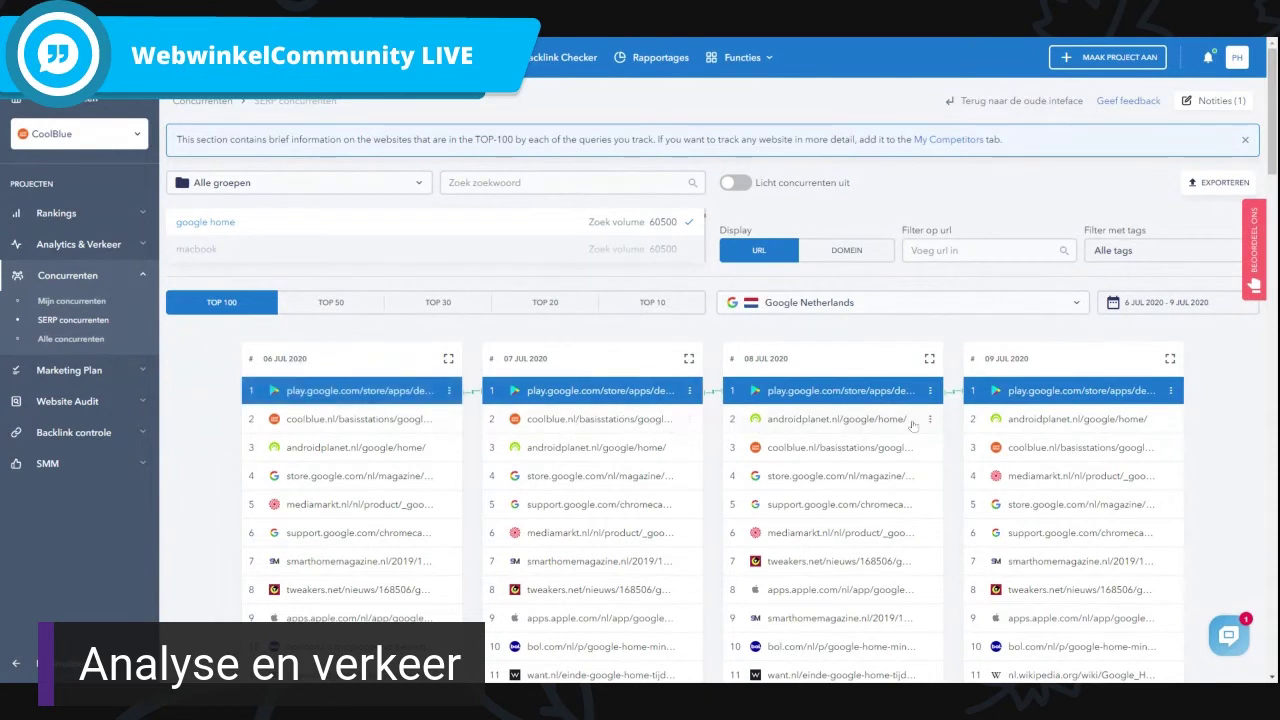
{"action": "left_click", "coordinate": [355, 417]}
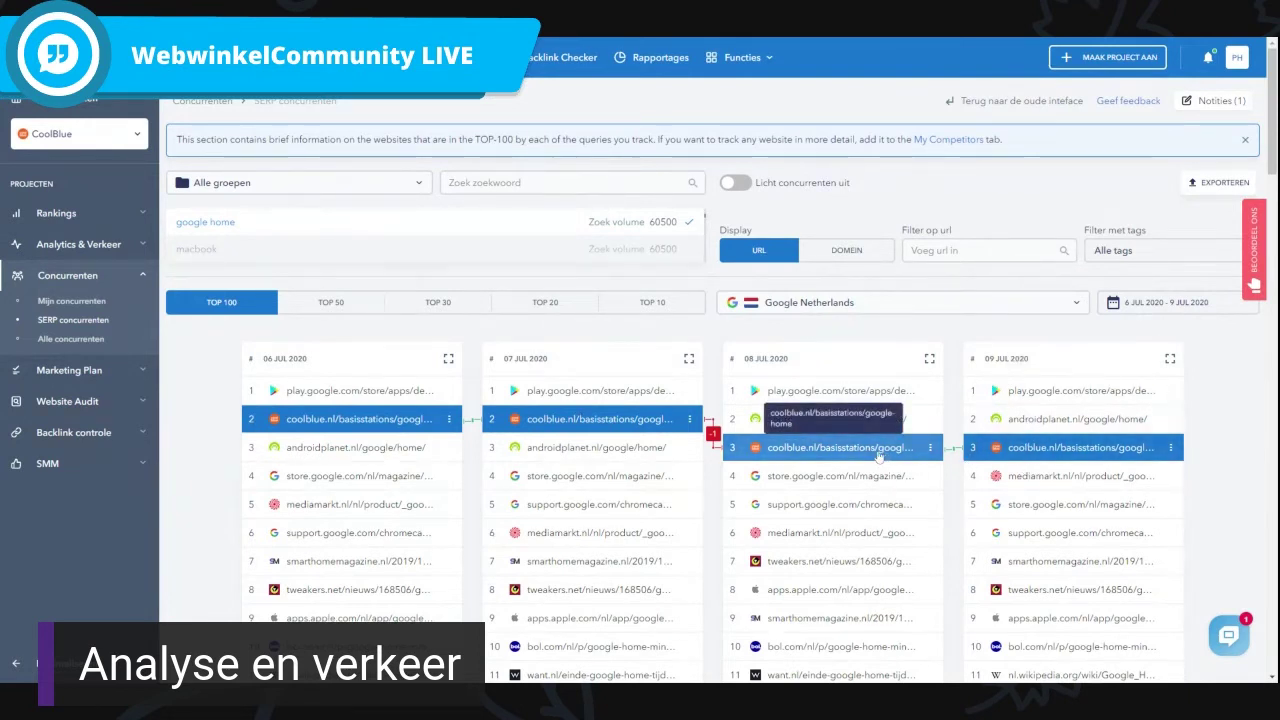
{"action": "mouse_move", "coordinate": [222, 256]}
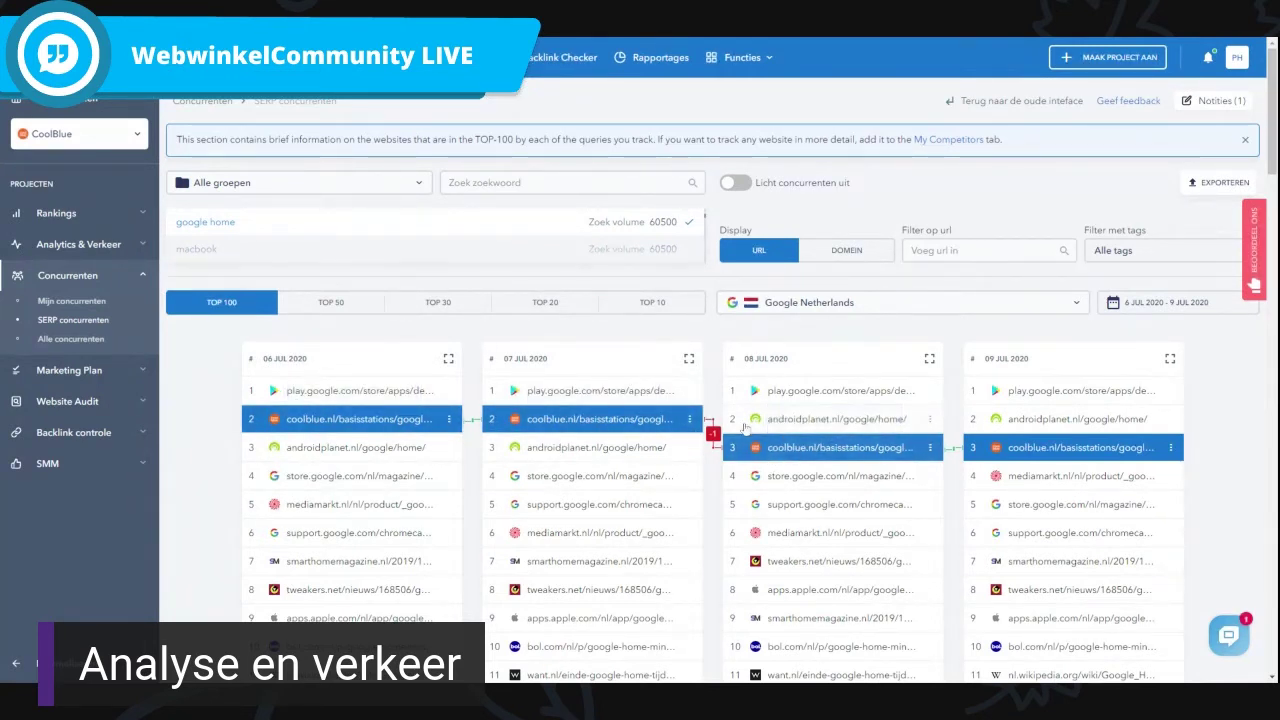
{"action": "left_click", "coordinate": [810, 424]}
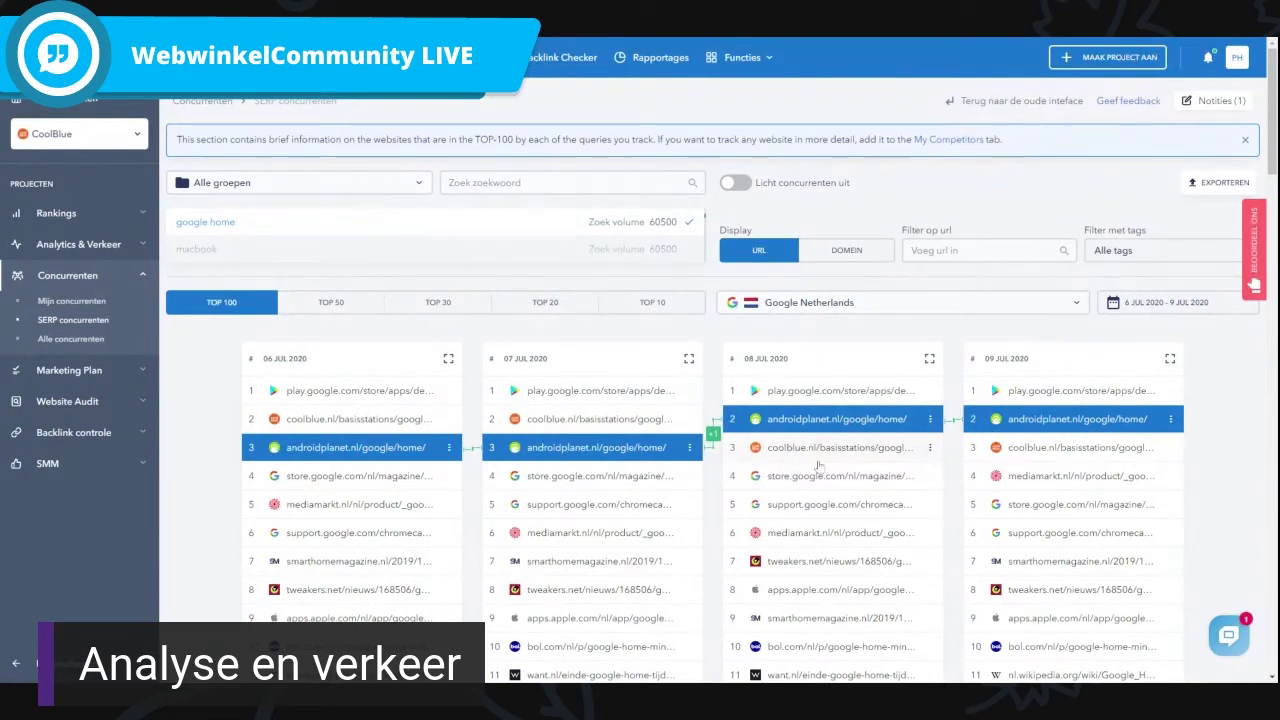
Show the SERP results for the keyword macbook and trace the iused.nl refurbished MacBook result across the dates.
{"action": "mouse_move", "coordinate": [273, 246]}
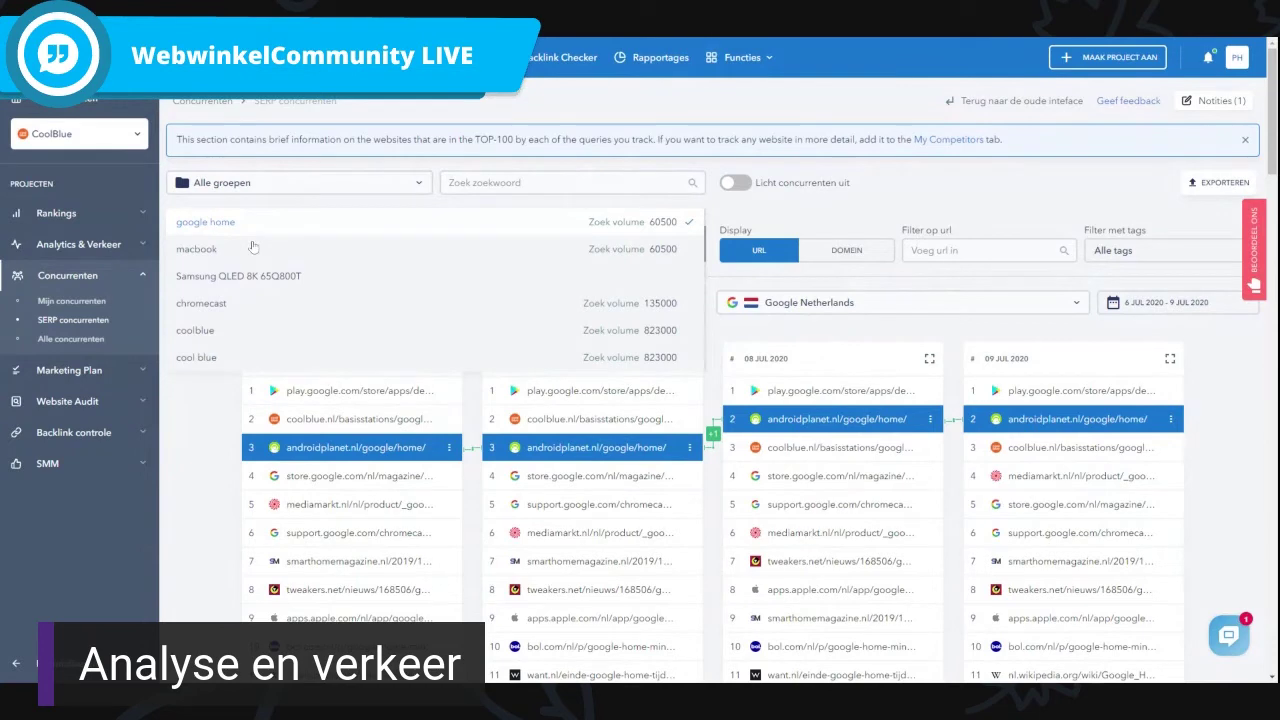
{"action": "scroll", "coordinate": [430, 355], "scroll_direction": "down", "scroll_amount": 1}
{"action": "scroll", "coordinate": [430, 355], "scroll_direction": "up", "scroll_amount": 1}
{"action": "left_click", "coordinate": [224, 249]}
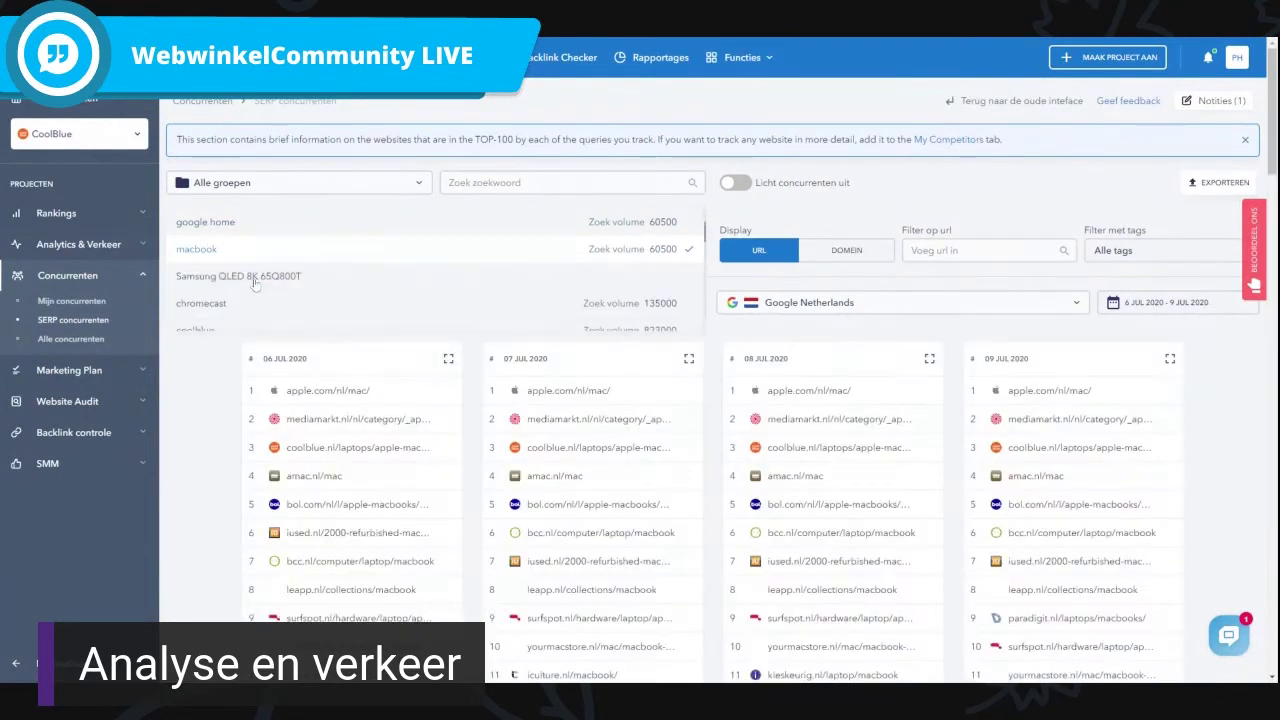
{"action": "scroll", "coordinate": [254, 285], "scroll_direction": "down", "scroll_amount": 1}
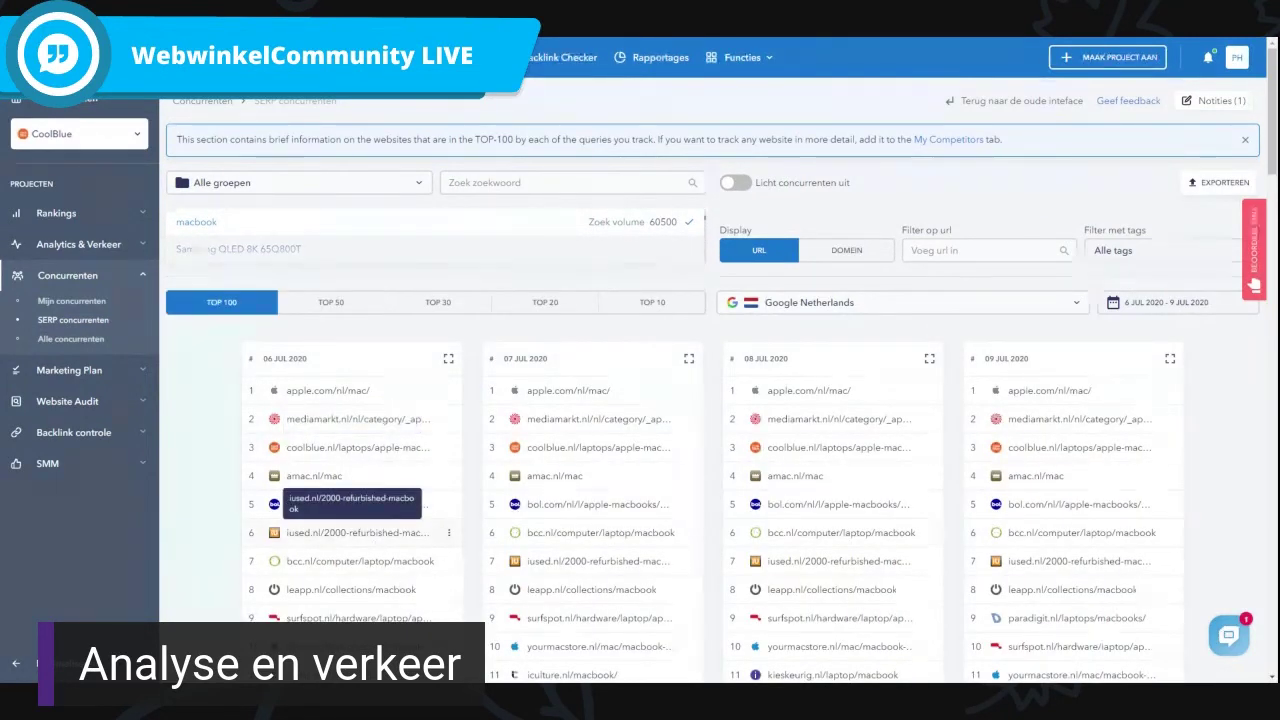
{"action": "left_click", "coordinate": [312, 535]}
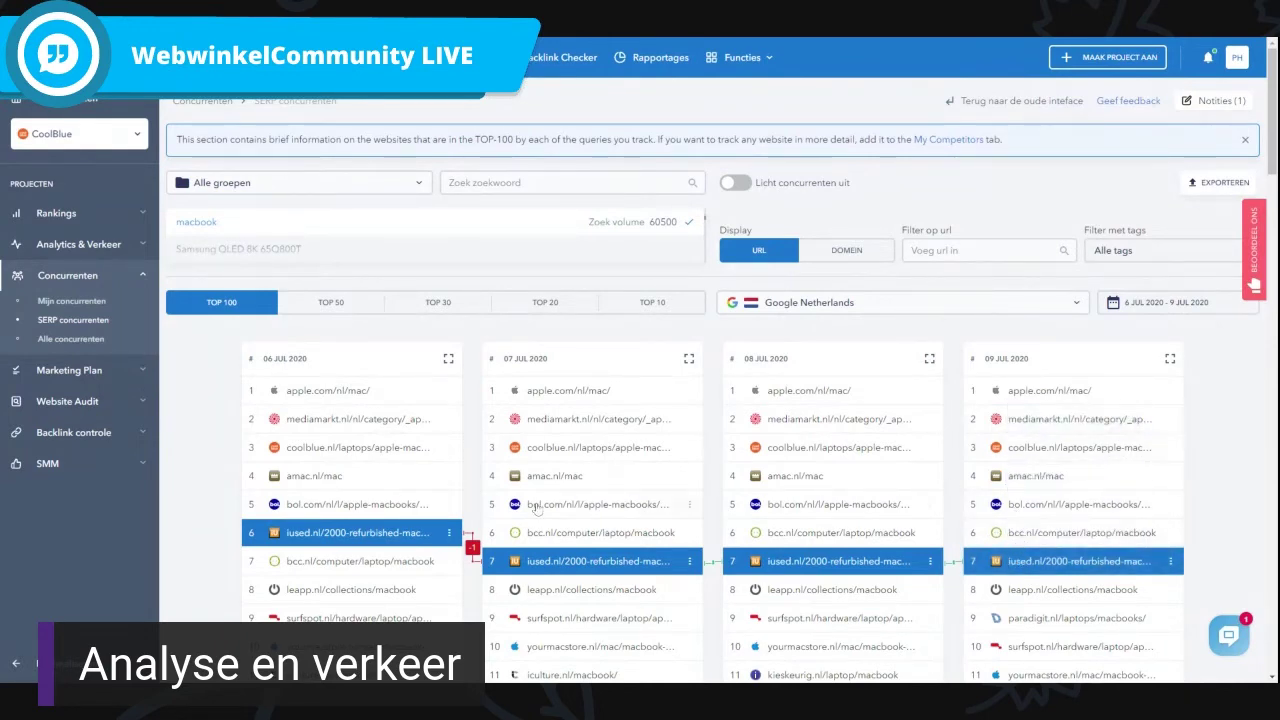
Open the overview of all competitors, examine the visibility chart and domain table, and select myaccount.google.com for comparison.
{"action": "left_click", "coordinate": [75, 339]}
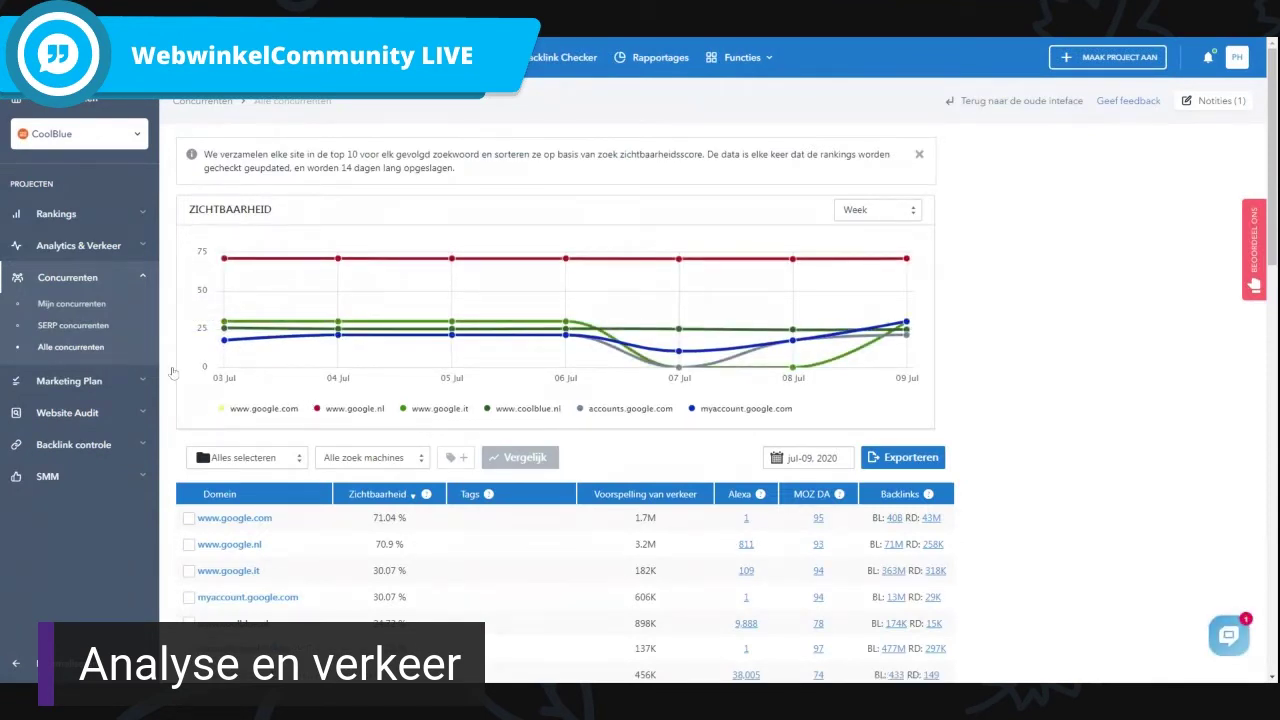
{"action": "scroll", "coordinate": [362, 335], "scroll_direction": "down", "scroll_amount": 2}
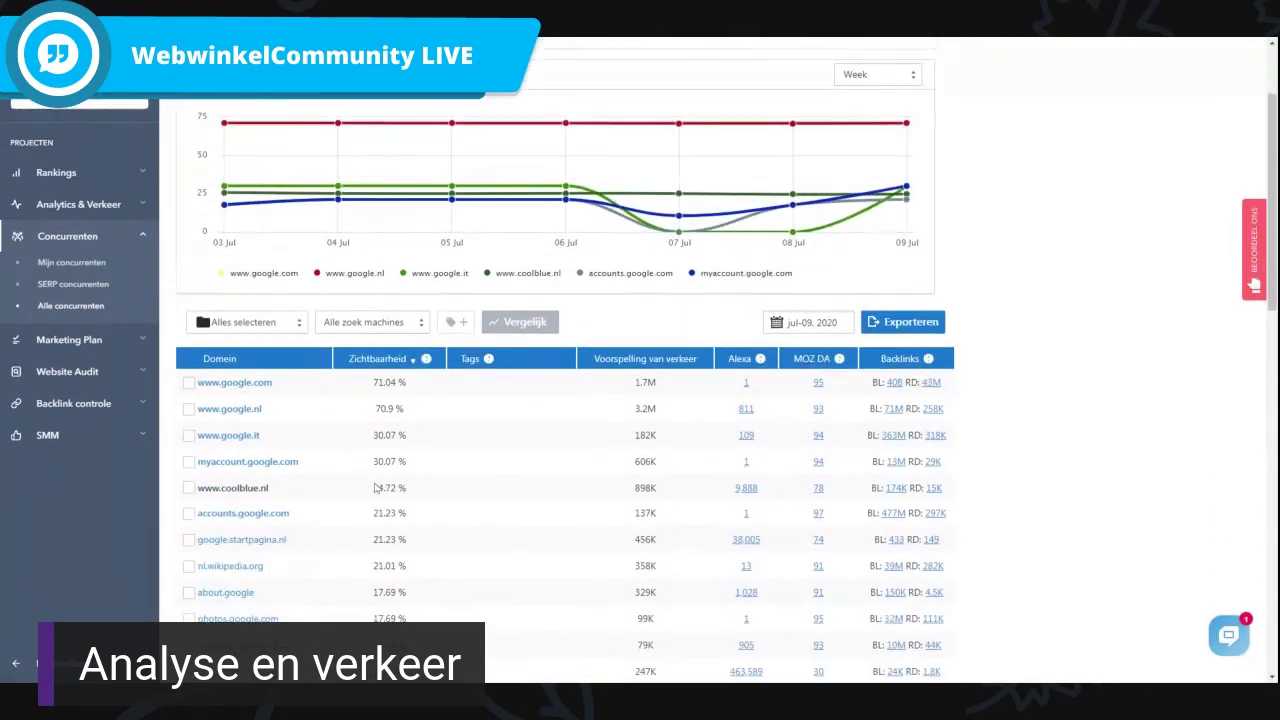
{"action": "left_click", "coordinate": [189, 462]}
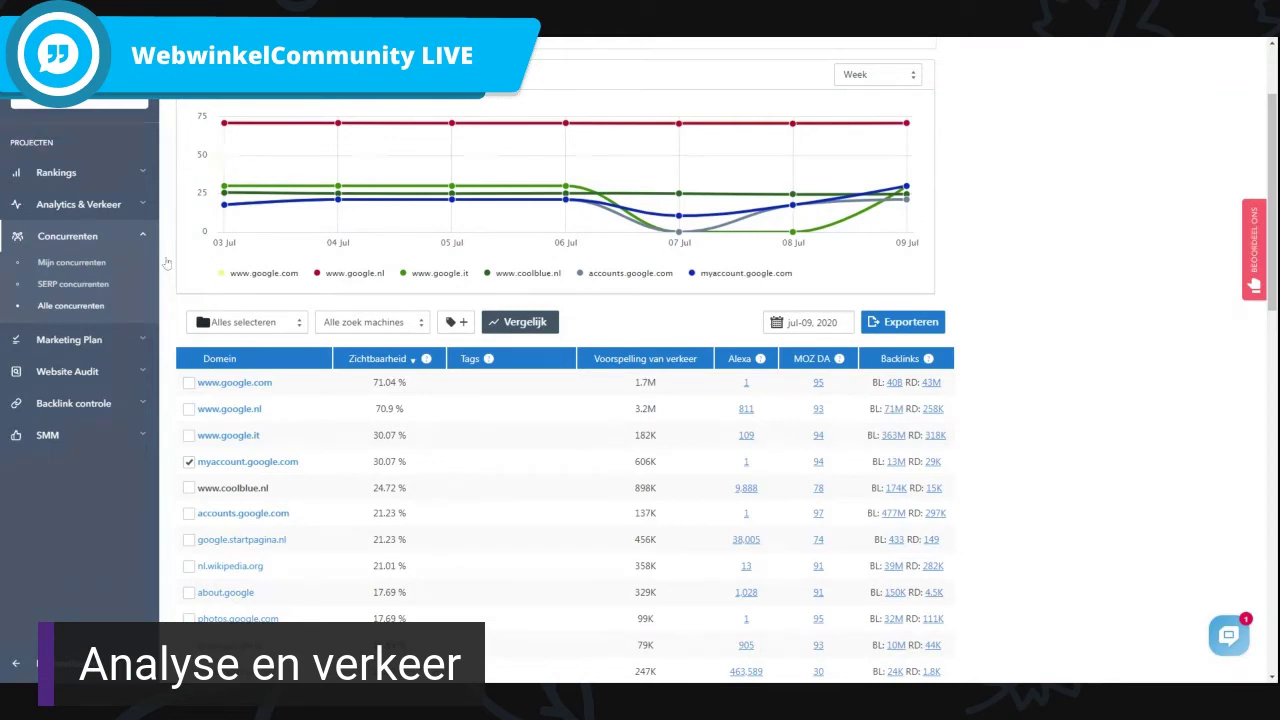
Open the marketing plan's to-do list and mark the task of installing Google Analytics and setting goals as complete.
{"action": "left_click", "coordinate": [80, 268]}
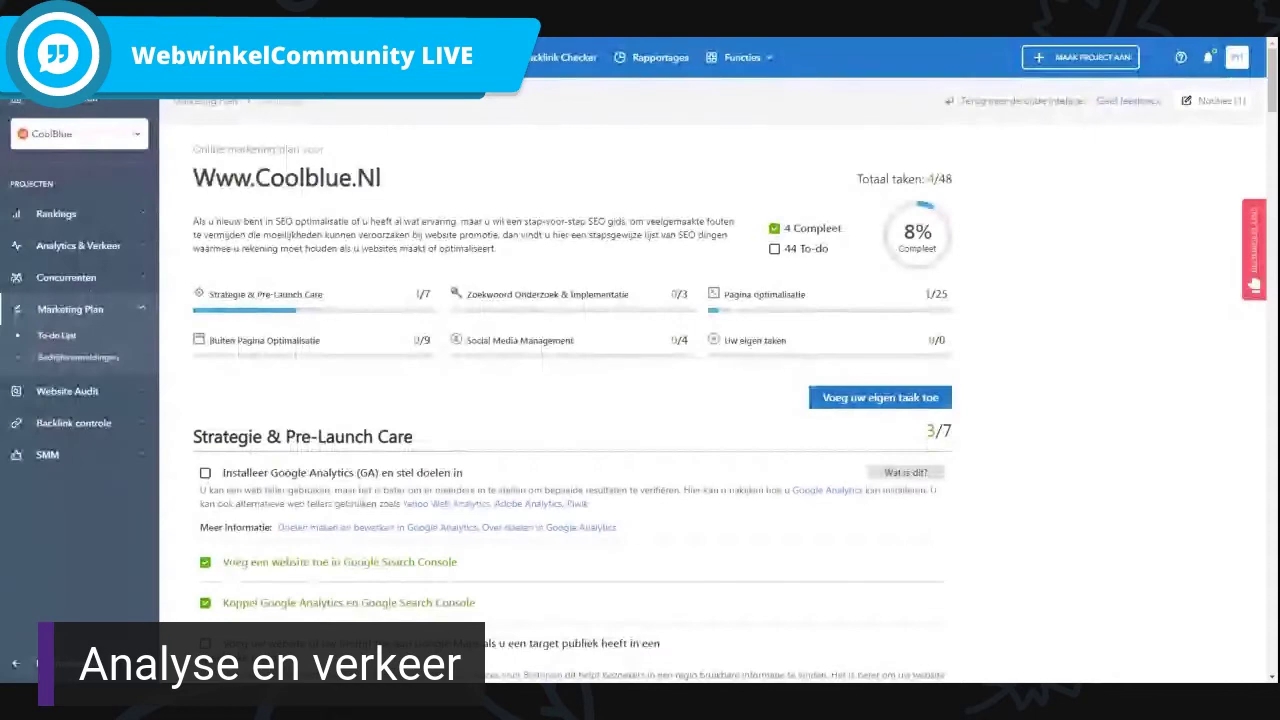
{"action": "scroll", "coordinate": [290, 427], "scroll_direction": "down", "scroll_amount": 1}
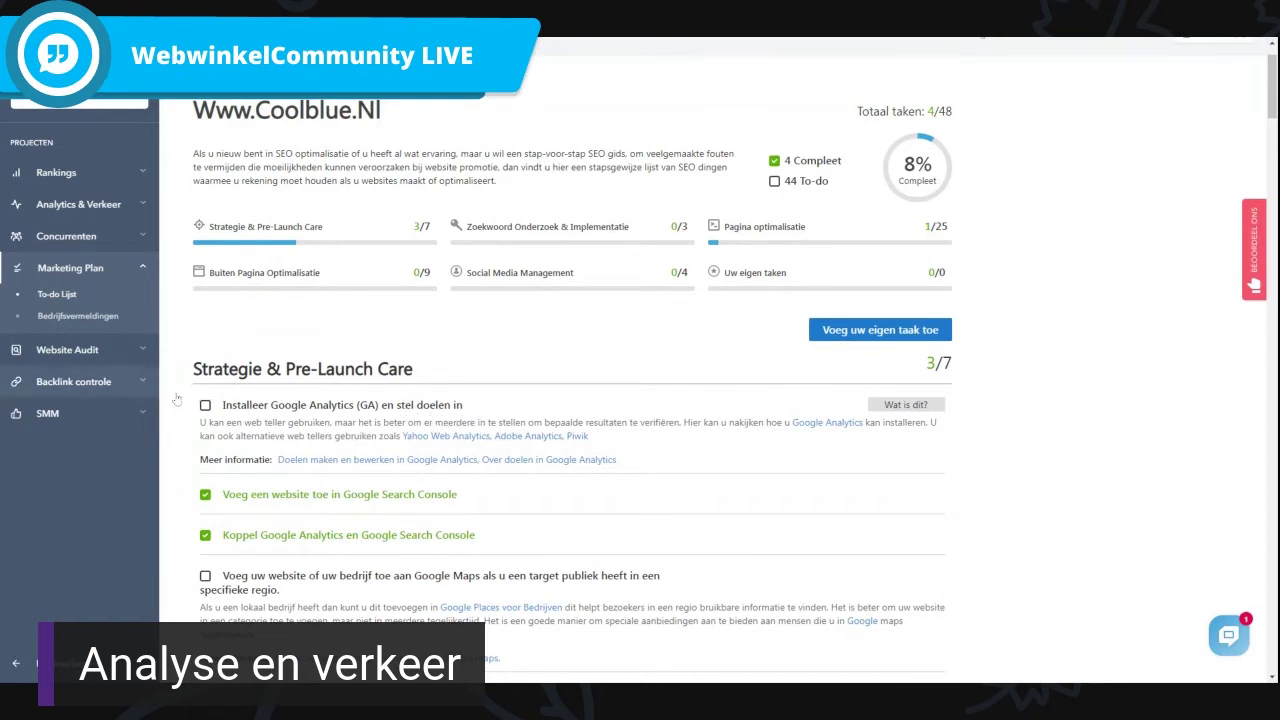
{"action": "left_click", "coordinate": [226, 421]}
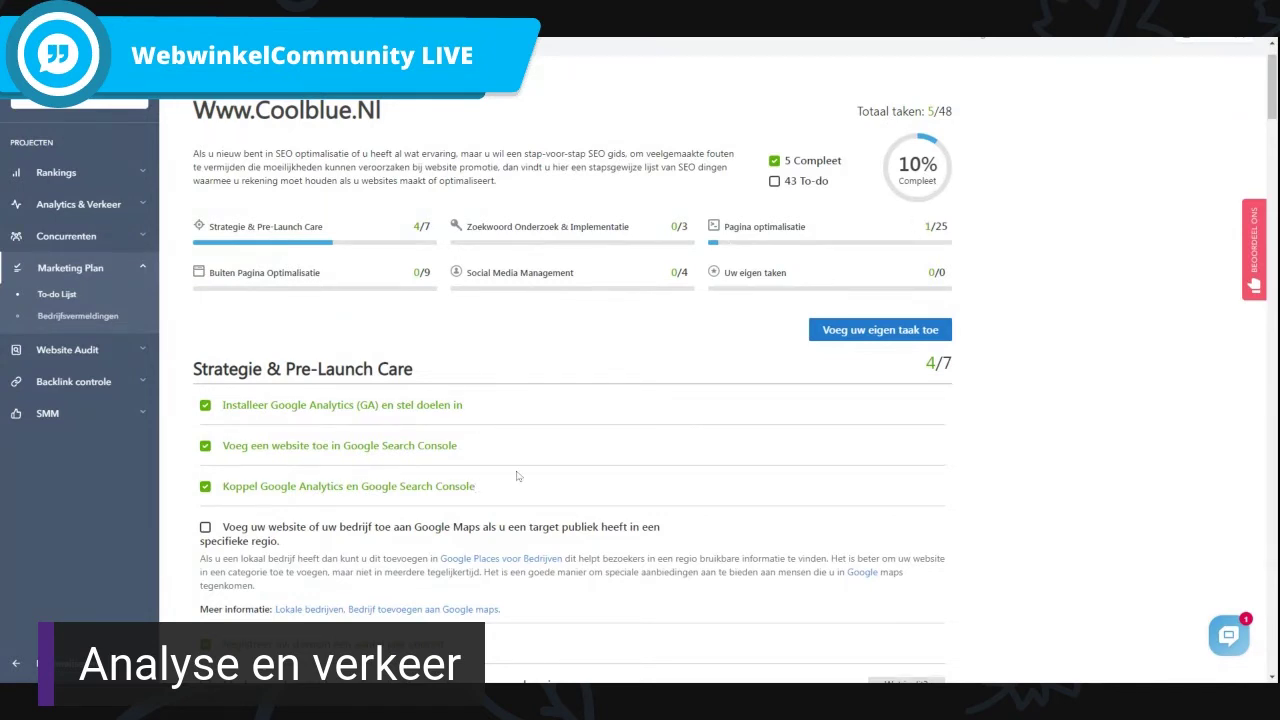
Mark the page optimisation tasks for logical site architecture and unique titles for every page as complete.
{"action": "scroll", "coordinate": [545, 453], "scroll_direction": "down", "scroll_amount": 1}
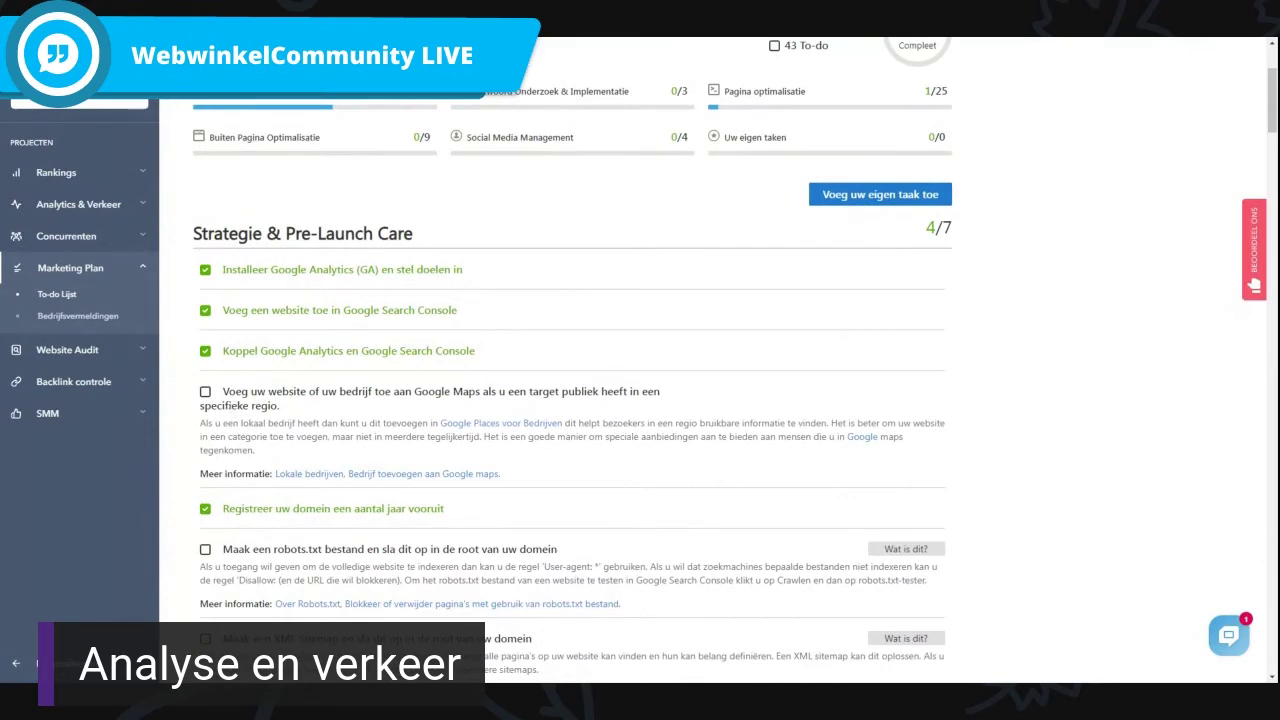
{"action": "scroll", "coordinate": [240, 410], "scroll_direction": "down", "scroll_amount": 2}
{"action": "scroll", "coordinate": [240, 410], "scroll_direction": "down", "scroll_amount": 5}
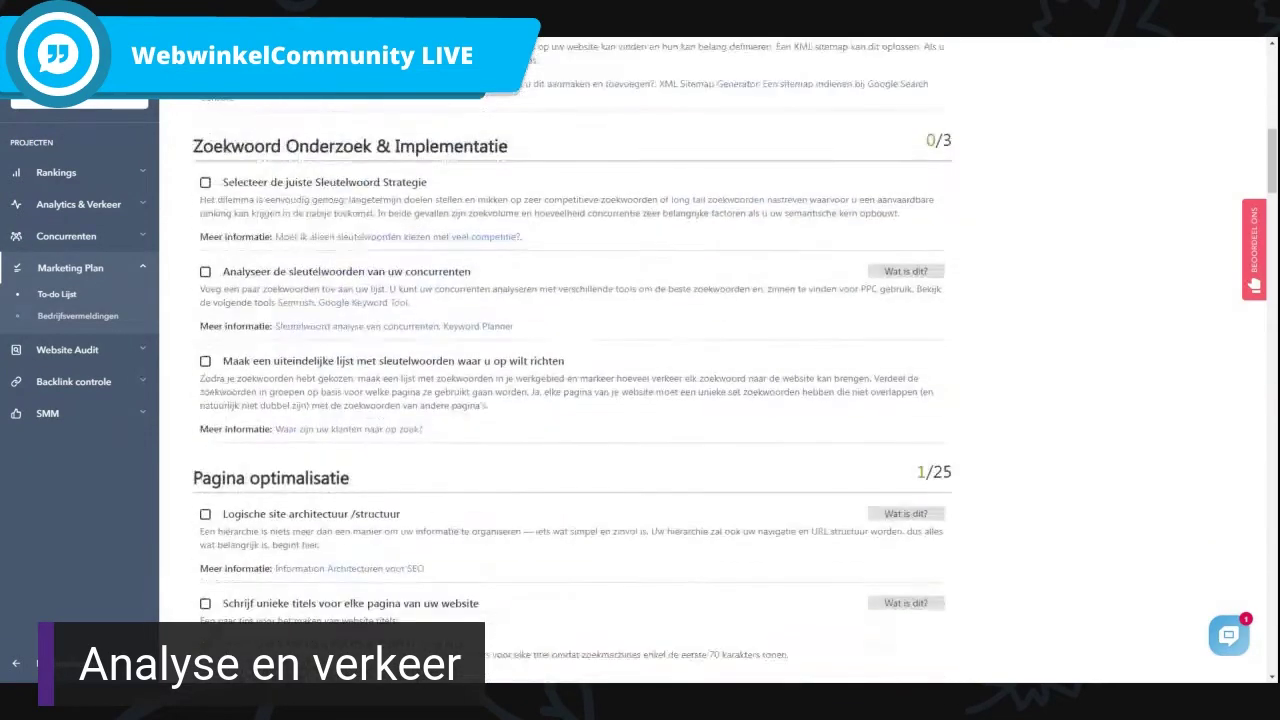
{"action": "left_click", "coordinate": [227, 450]}
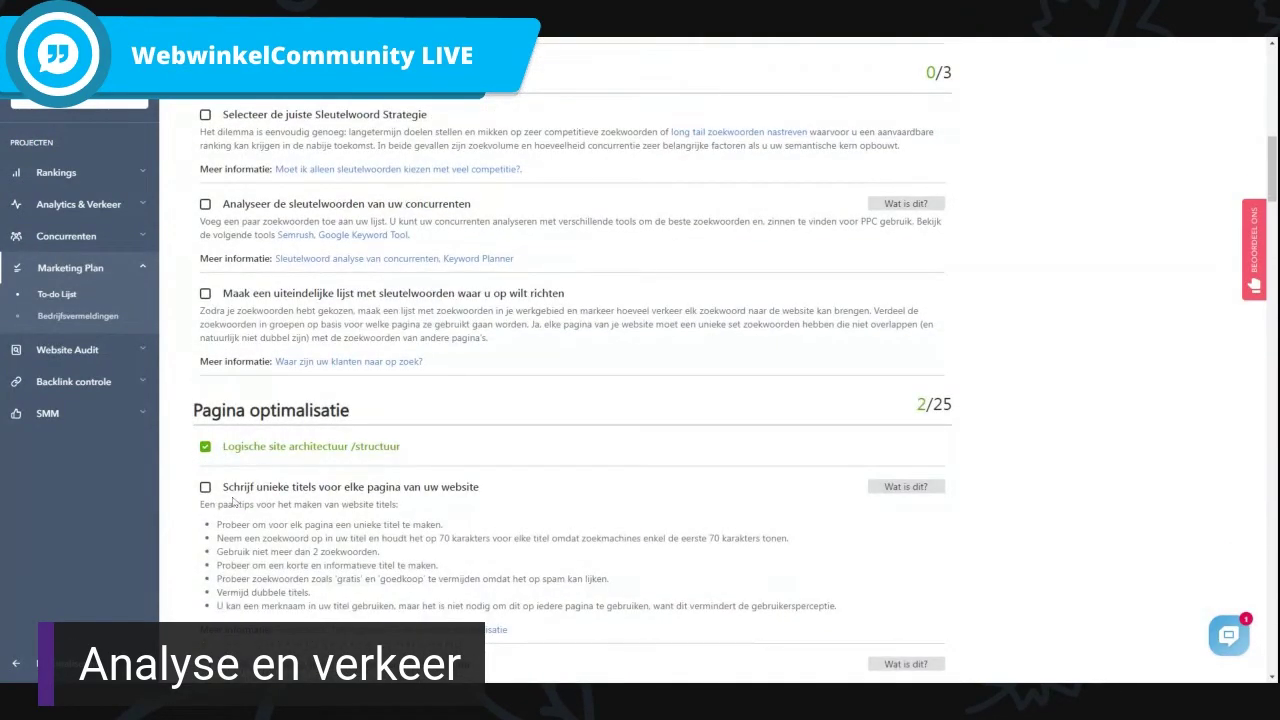
{"action": "left_click", "coordinate": [227, 493]}
Examine the marketing plan's overall progress and the tasks under Strategie & Pre-Launch Care.
{"action": "scroll", "coordinate": [460, 505], "scroll_direction": "up", "scroll_amount": 10}
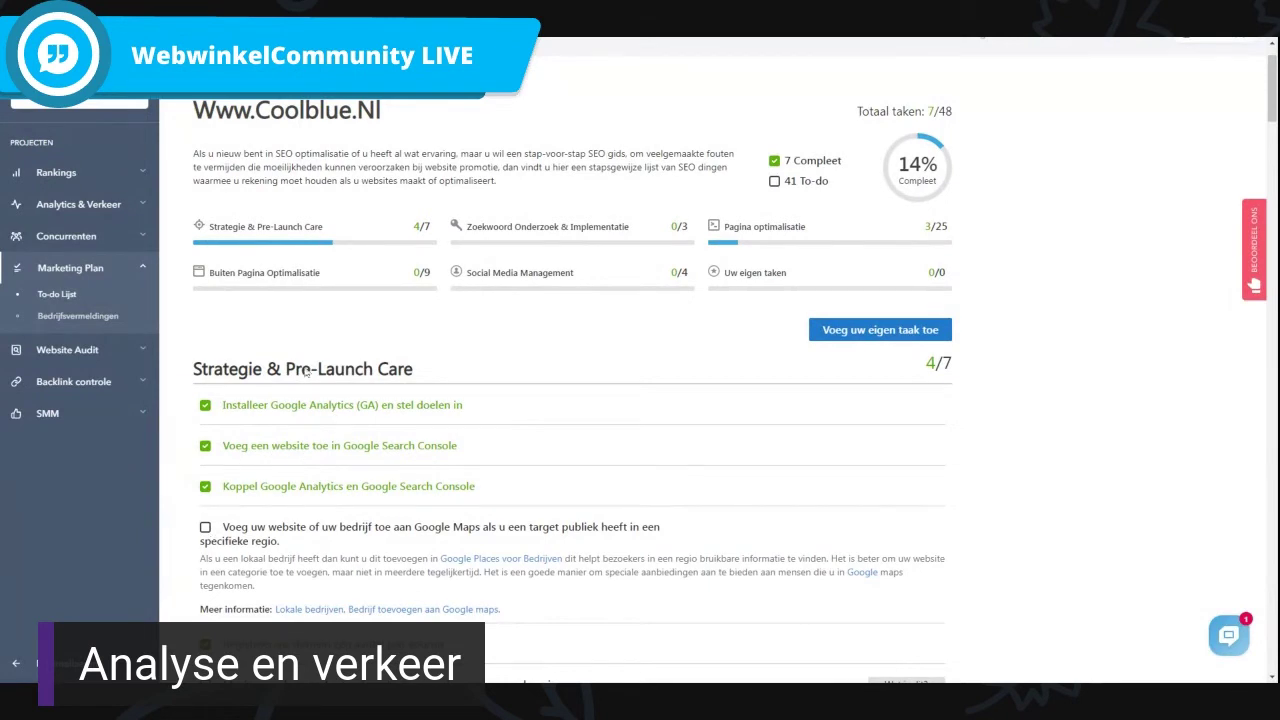
{"action": "scroll", "coordinate": [521, 463], "scroll_direction": "down", "scroll_amount": 1}
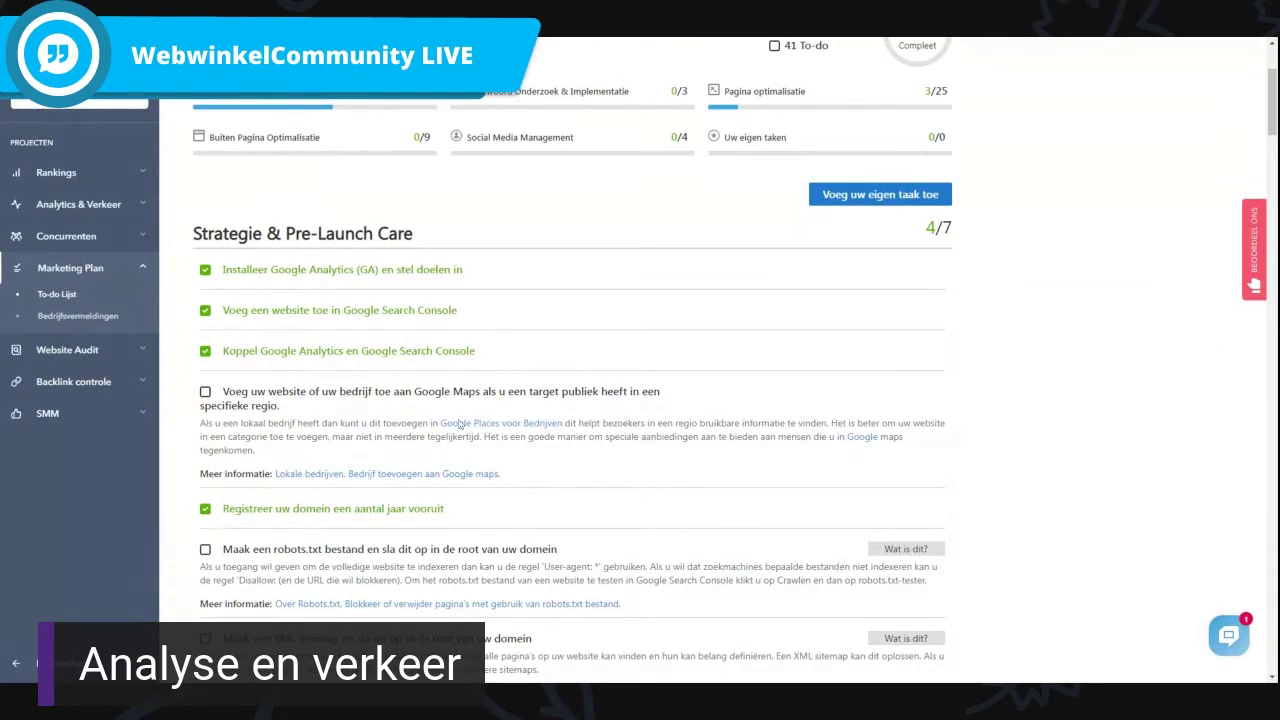
{"action": "scroll", "coordinate": [460, 424], "scroll_direction": "up", "scroll_amount": 2}
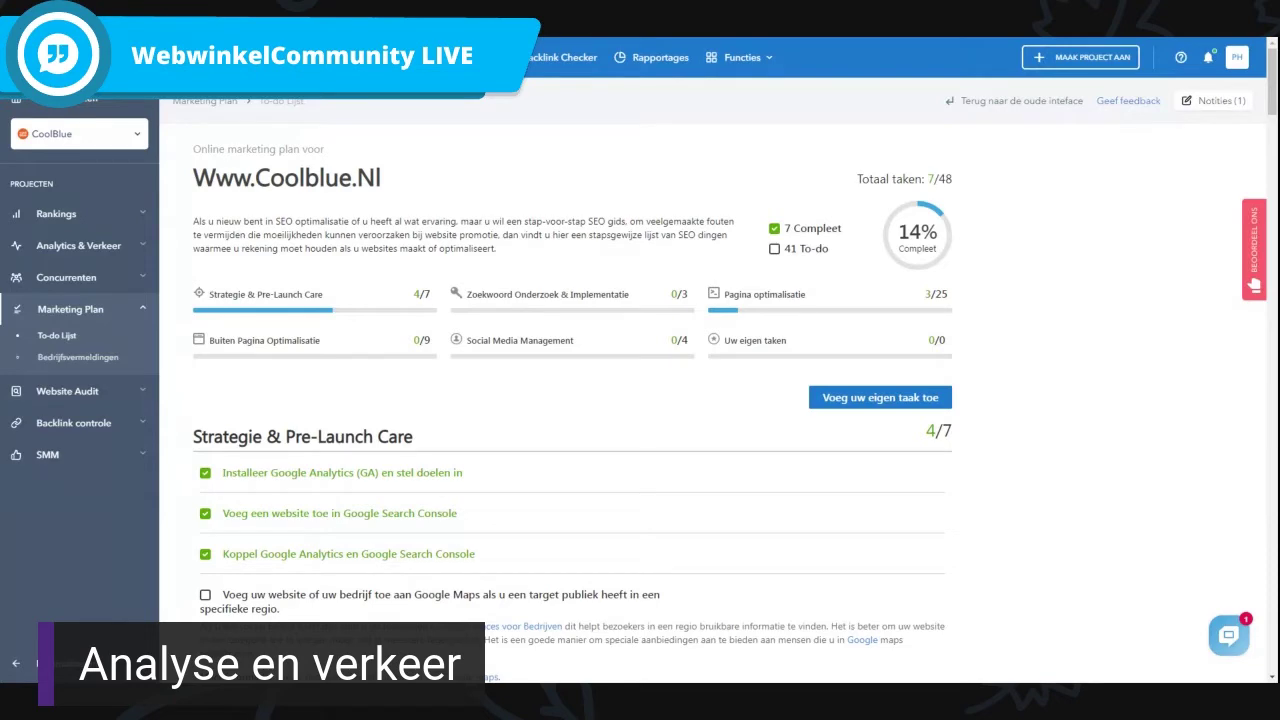
{"action": "scroll", "coordinate": [573, 476], "scroll_direction": "down", "scroll_amount": 2}
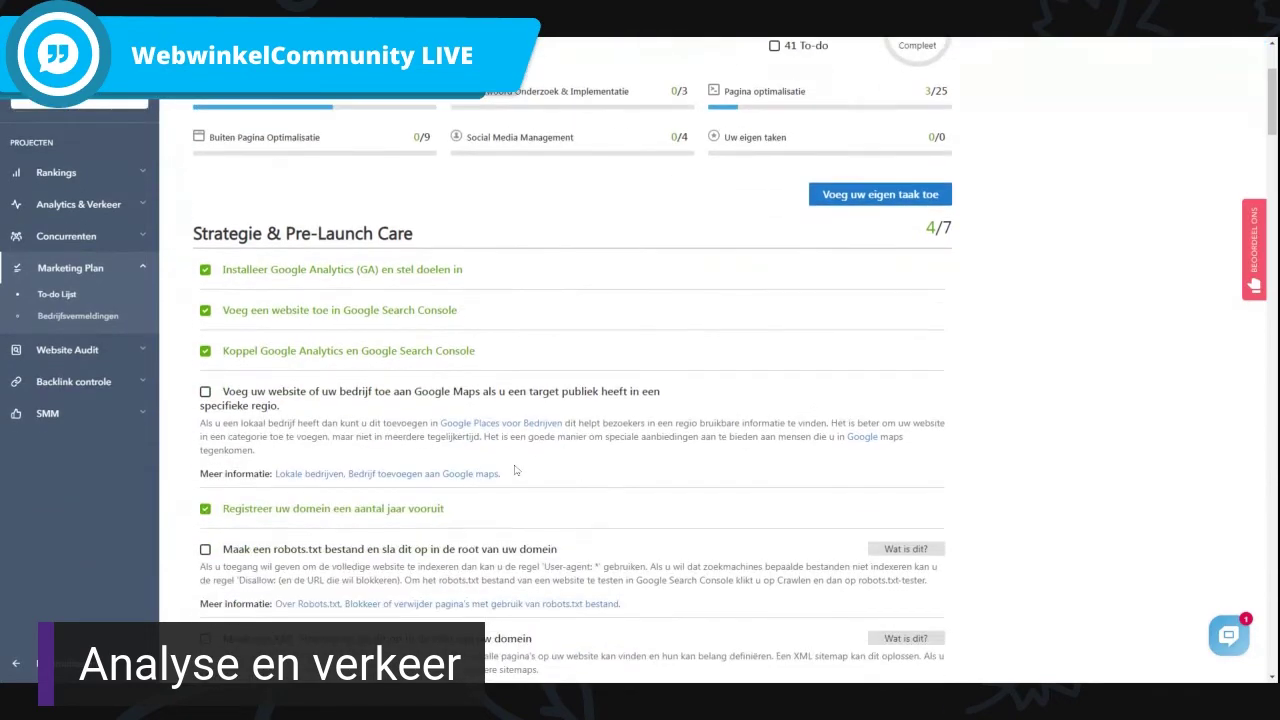
{"action": "scroll", "coordinate": [575, 474], "scroll_direction": "up", "scroll_amount": 2}
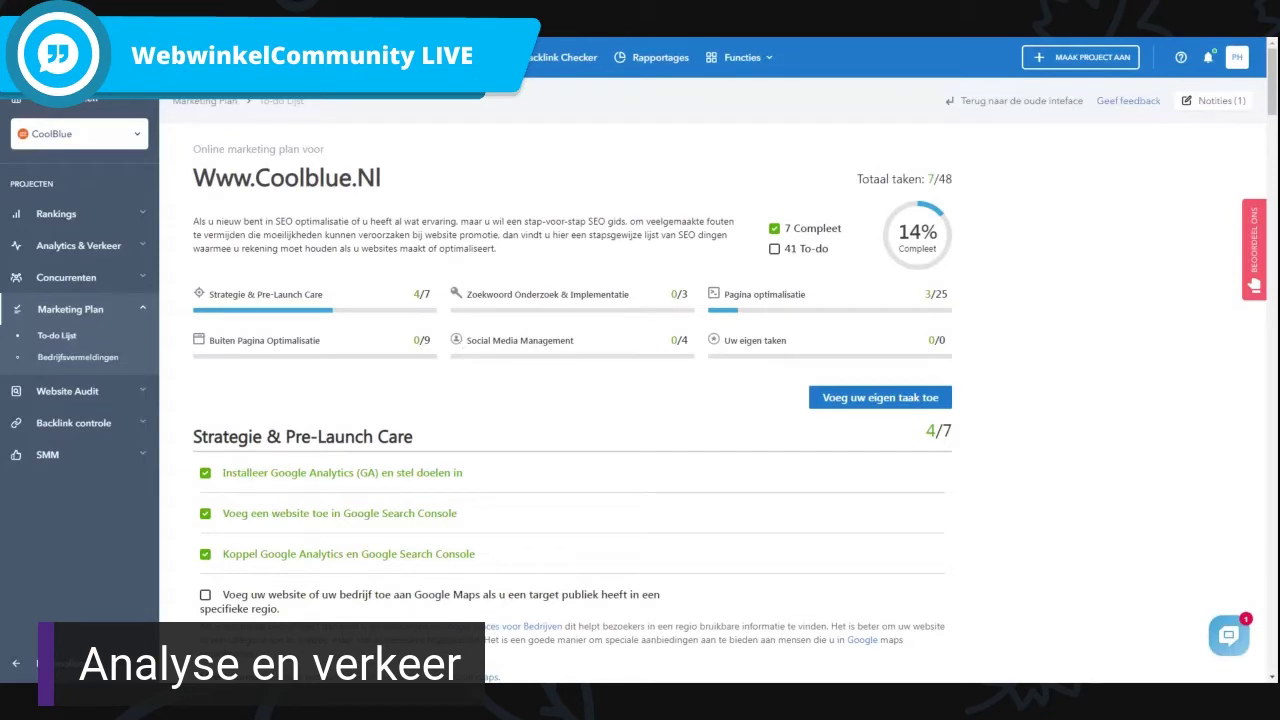
{"action": "scroll", "coordinate": [641, 382], "scroll_direction": "down", "scroll_amount": 2}
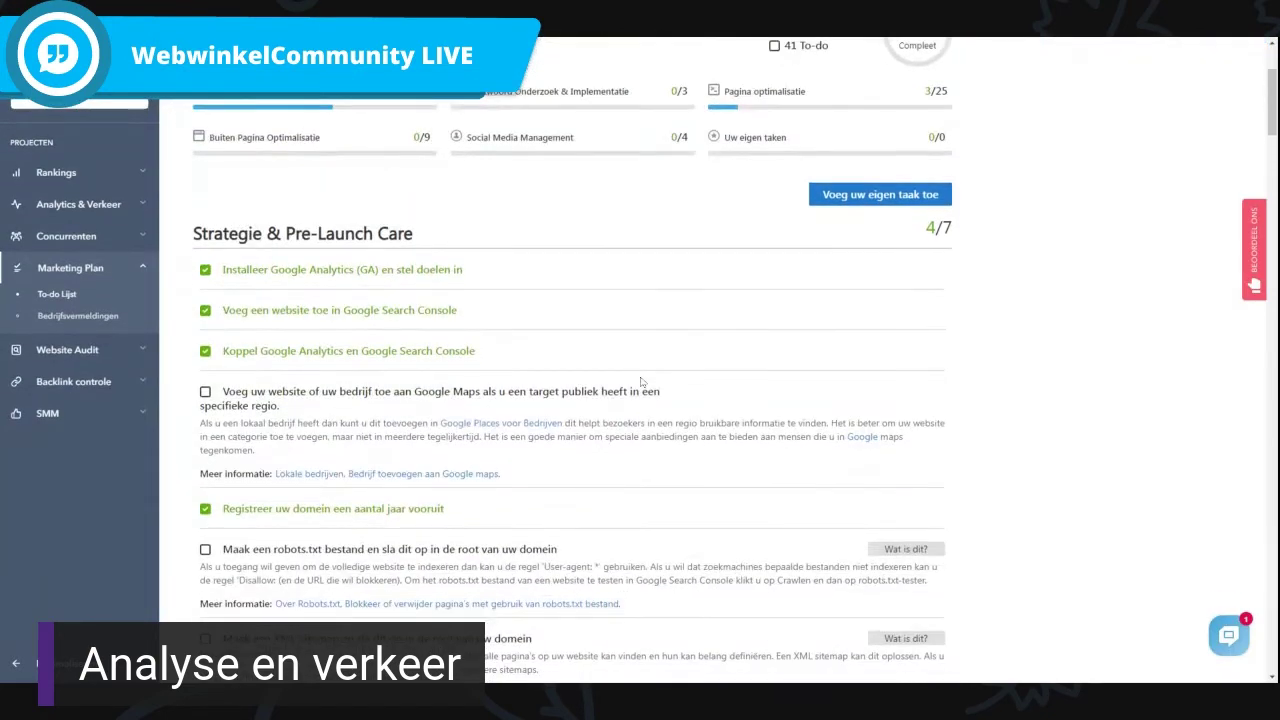
{"action": "scroll", "coordinate": [641, 382], "scroll_direction": "up", "scroll_amount": 1}
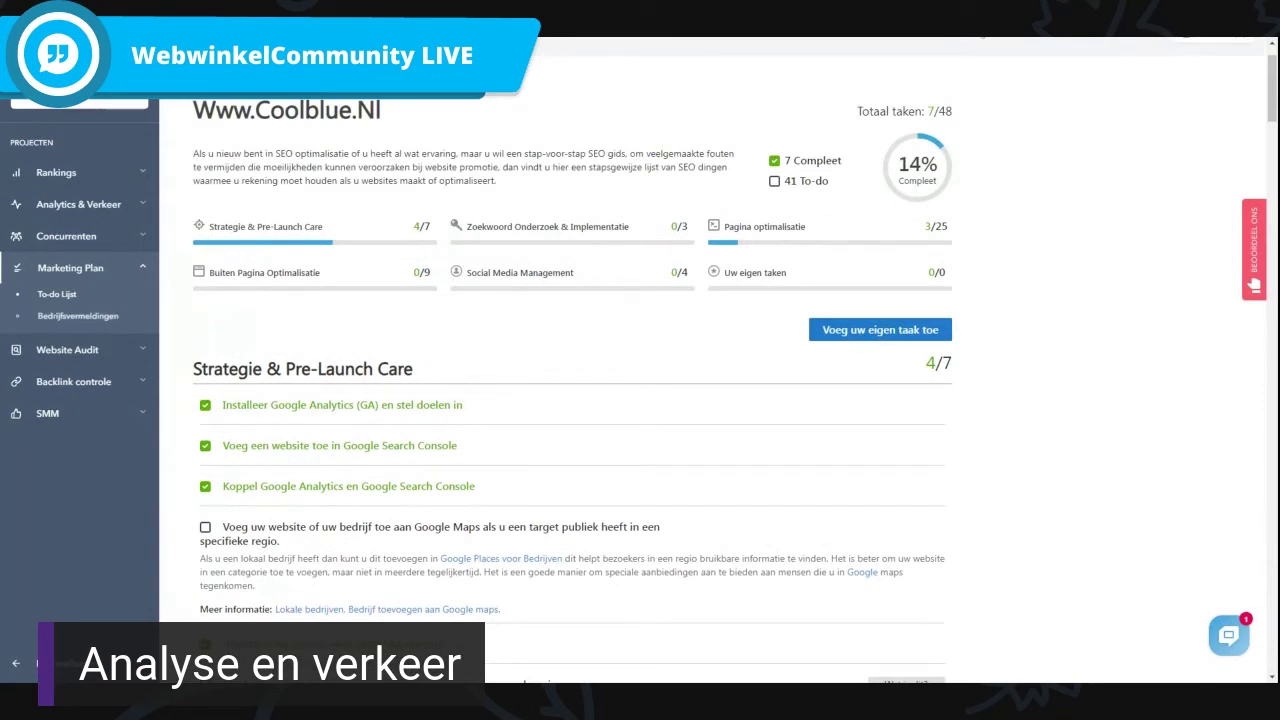
Open the marketing plan's business listings and look through the recommended directories for the region Netherlands.
{"action": "left_click", "coordinate": [78, 315]}
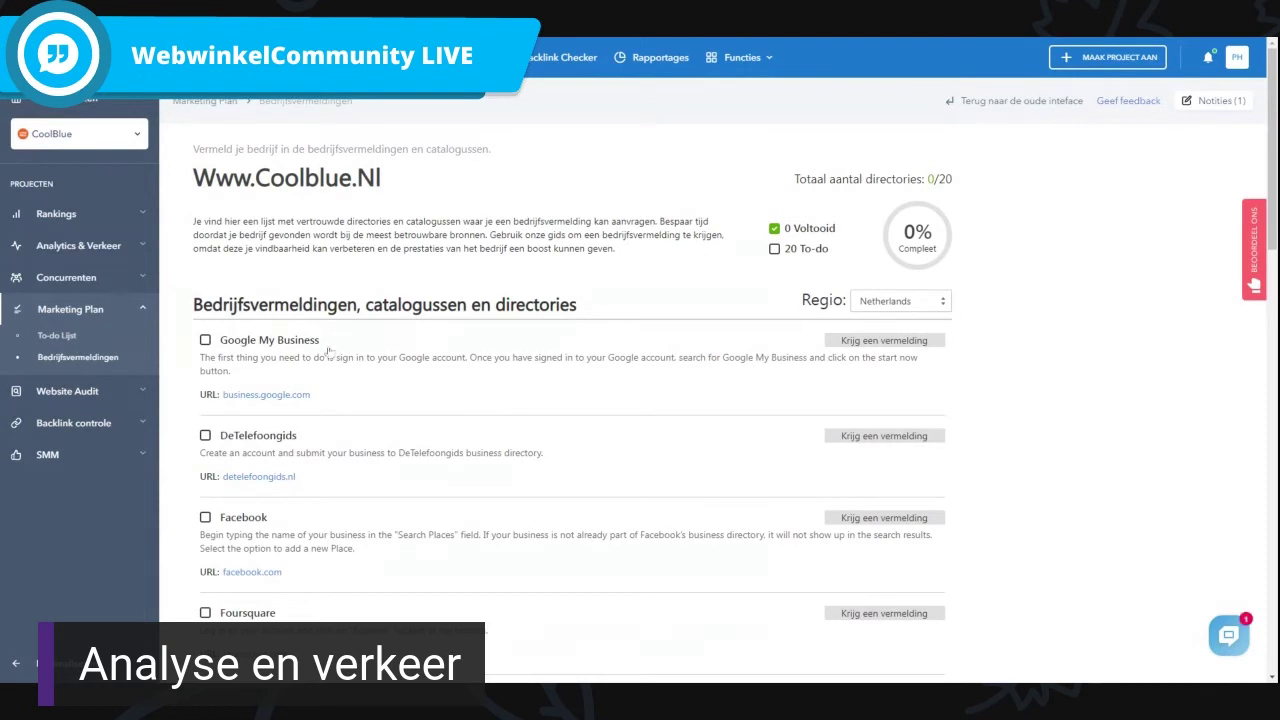
{"action": "scroll", "coordinate": [595, 355], "scroll_direction": "down", "scroll_amount": 2}
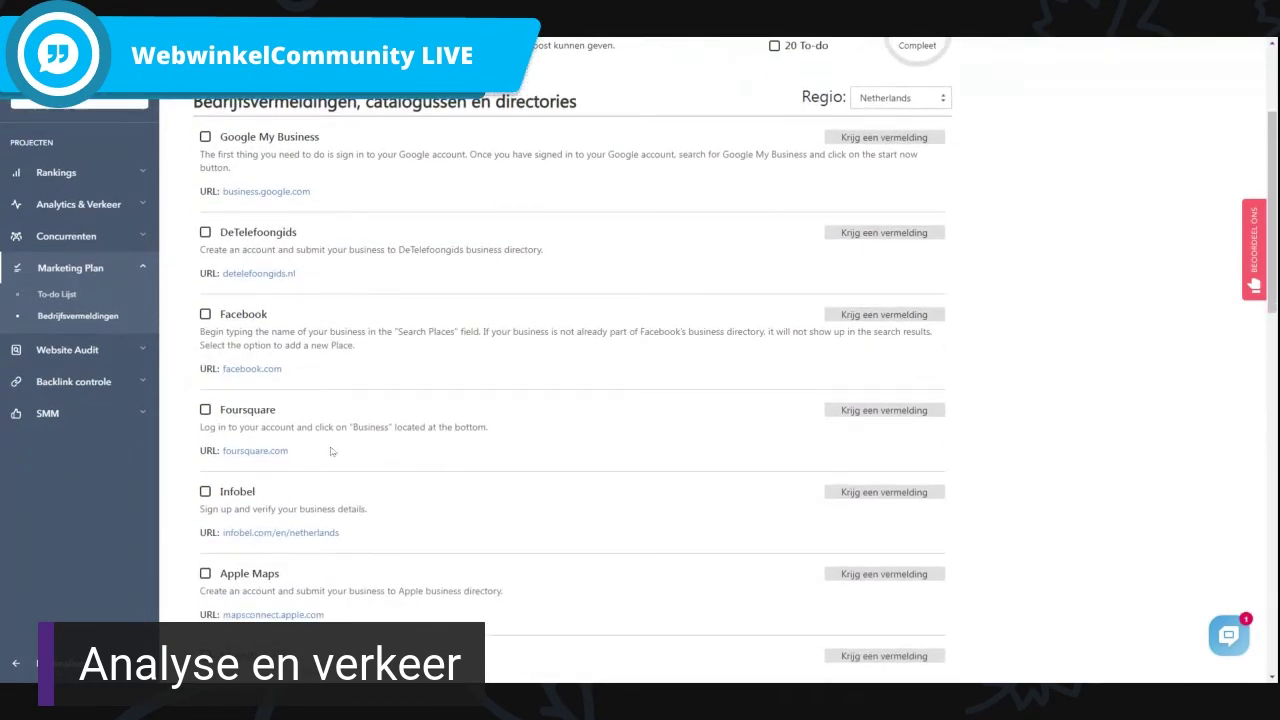
{"action": "scroll", "coordinate": [335, 448], "scroll_direction": "down", "scroll_amount": 1}
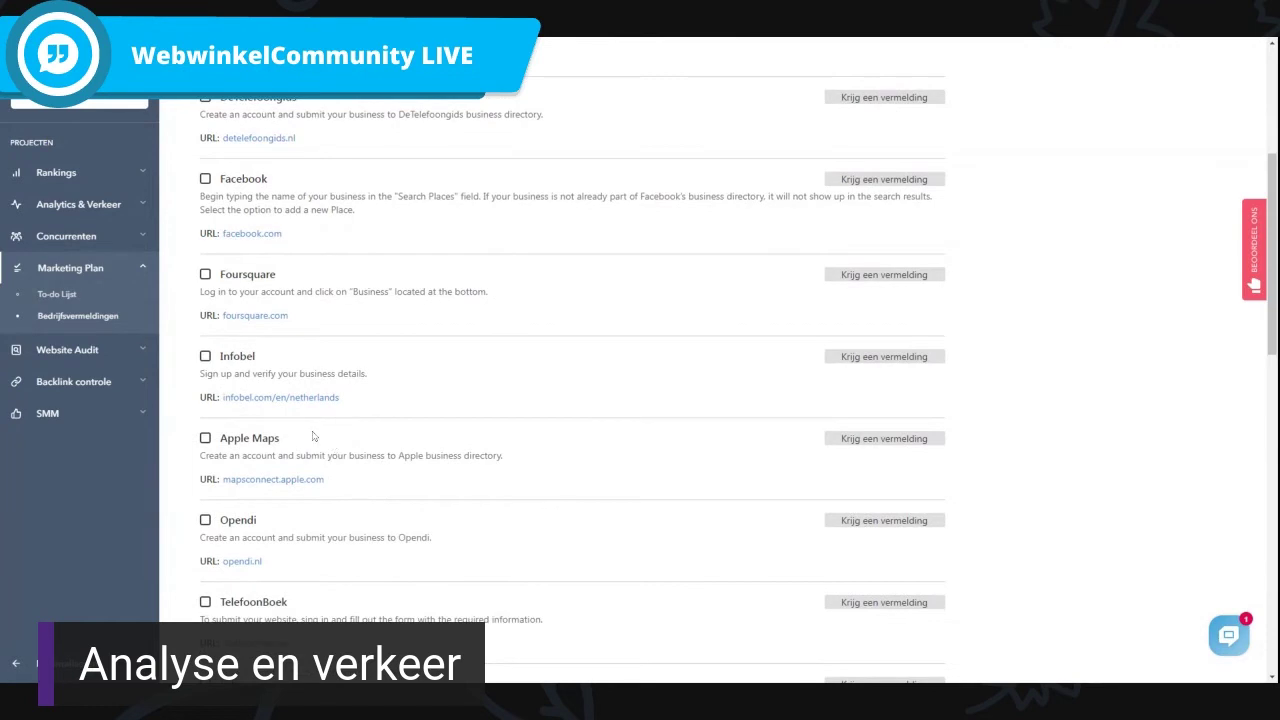
{"action": "scroll", "coordinate": [414, 447], "scroll_direction": "down", "scroll_amount": 2}
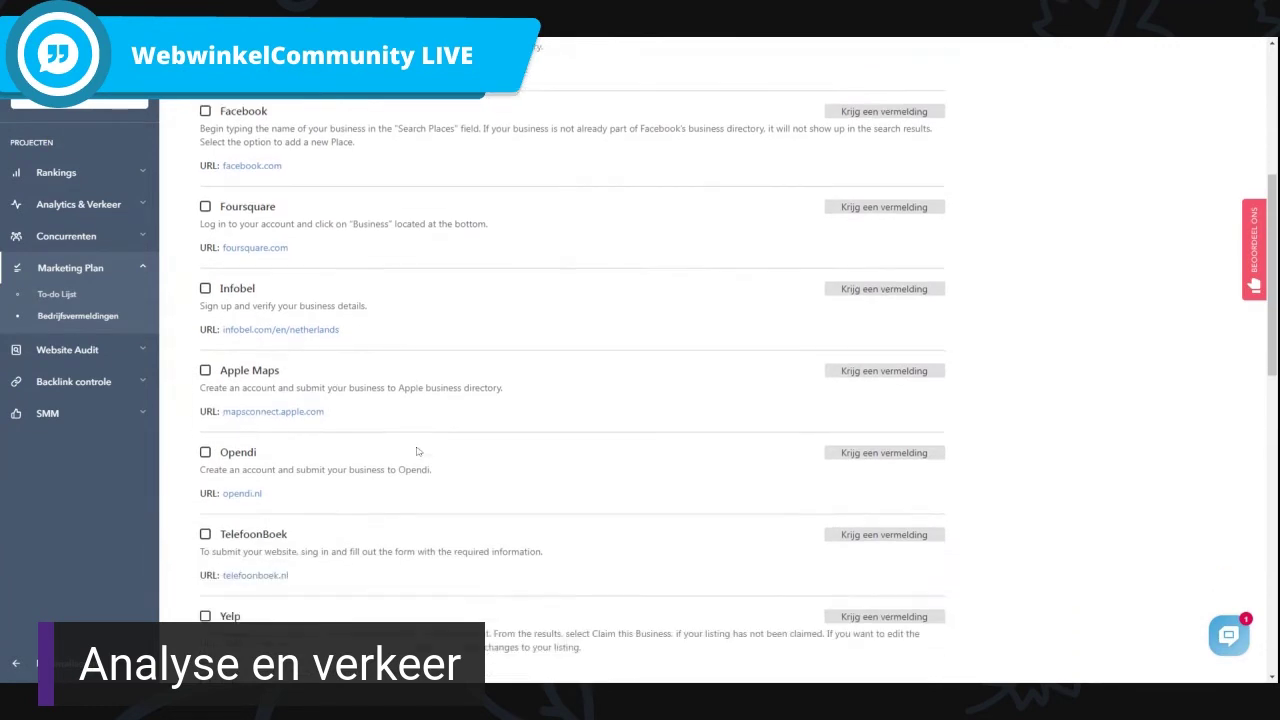
Look through the remaining recommended business directories, including Opendi, TelefoonBoek, Yelp and Cylex.
{"action": "scroll", "coordinate": [310, 472], "scroll_direction": "down", "scroll_amount": 1}
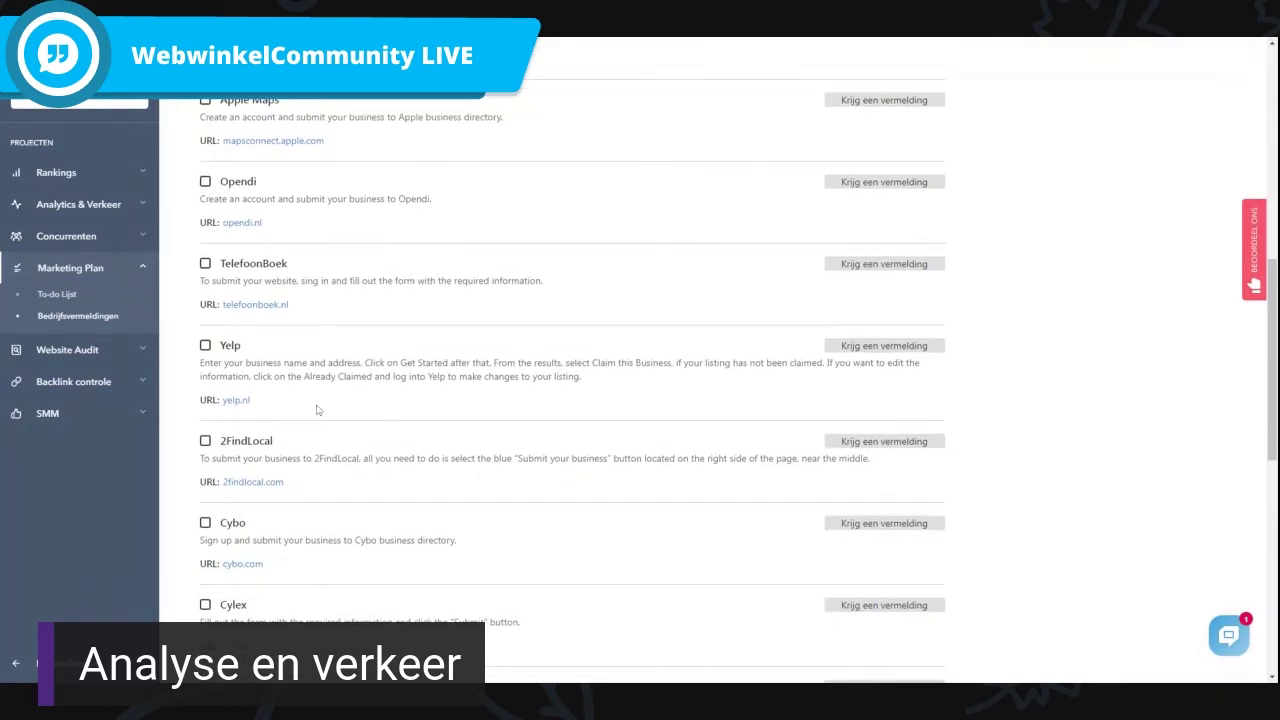
{"action": "scroll", "coordinate": [330, 410], "scroll_direction": "up", "scroll_amount": 3}
{"action": "scroll", "coordinate": [368, 410], "scroll_direction": "up", "scroll_amount": 3}
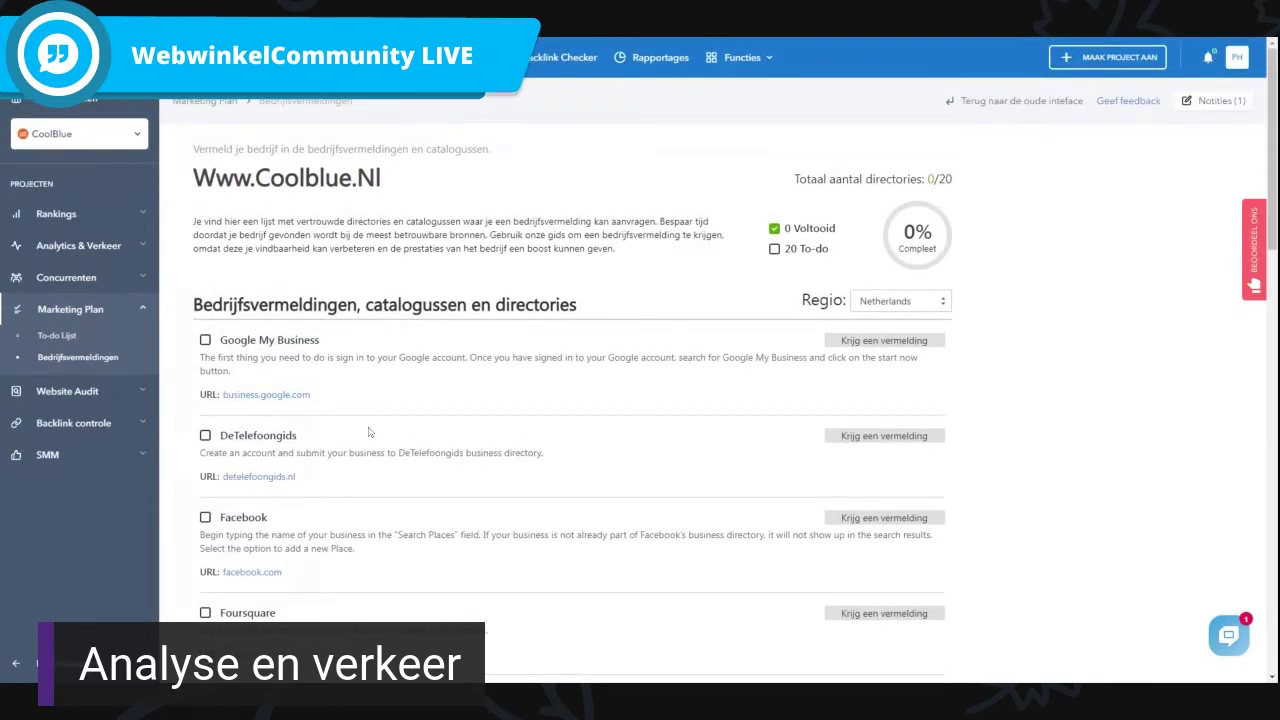
Open the website audit report and examine its overall score, domain characteristics, SEO metrics and indexing status.
{"action": "left_click", "coordinate": [138, 314]}
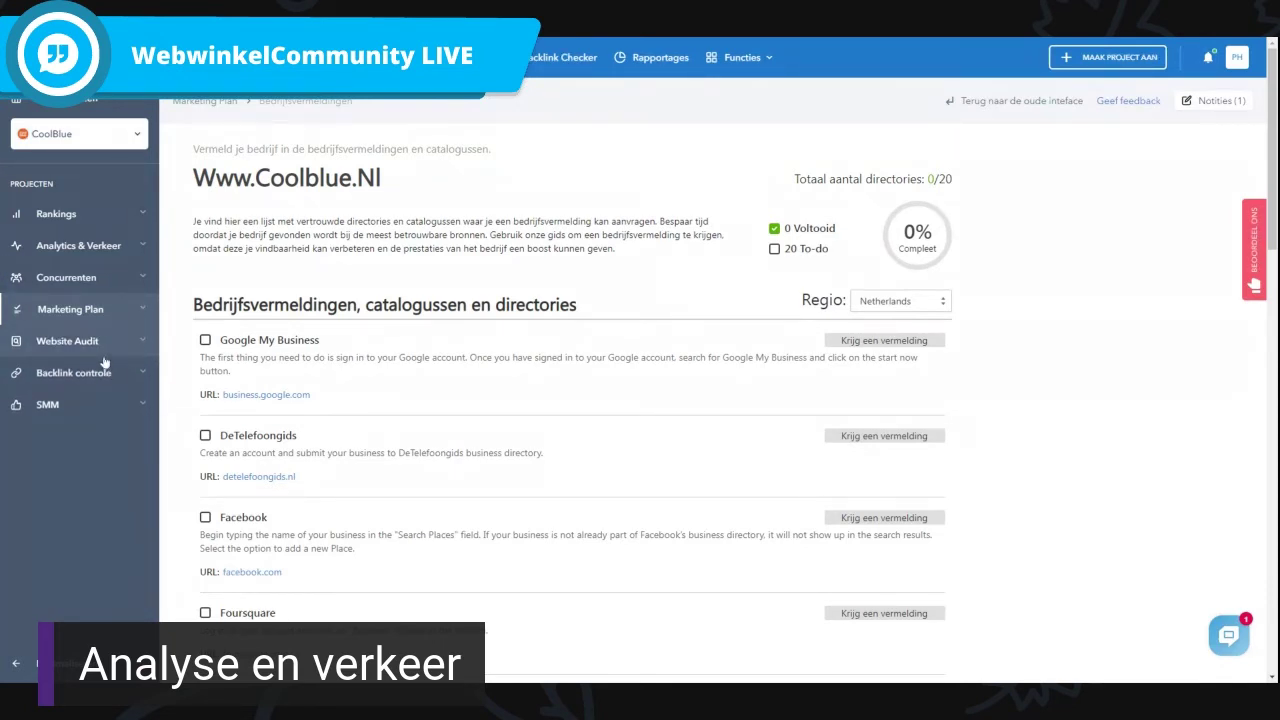
{"action": "left_click", "coordinate": [100, 342]}
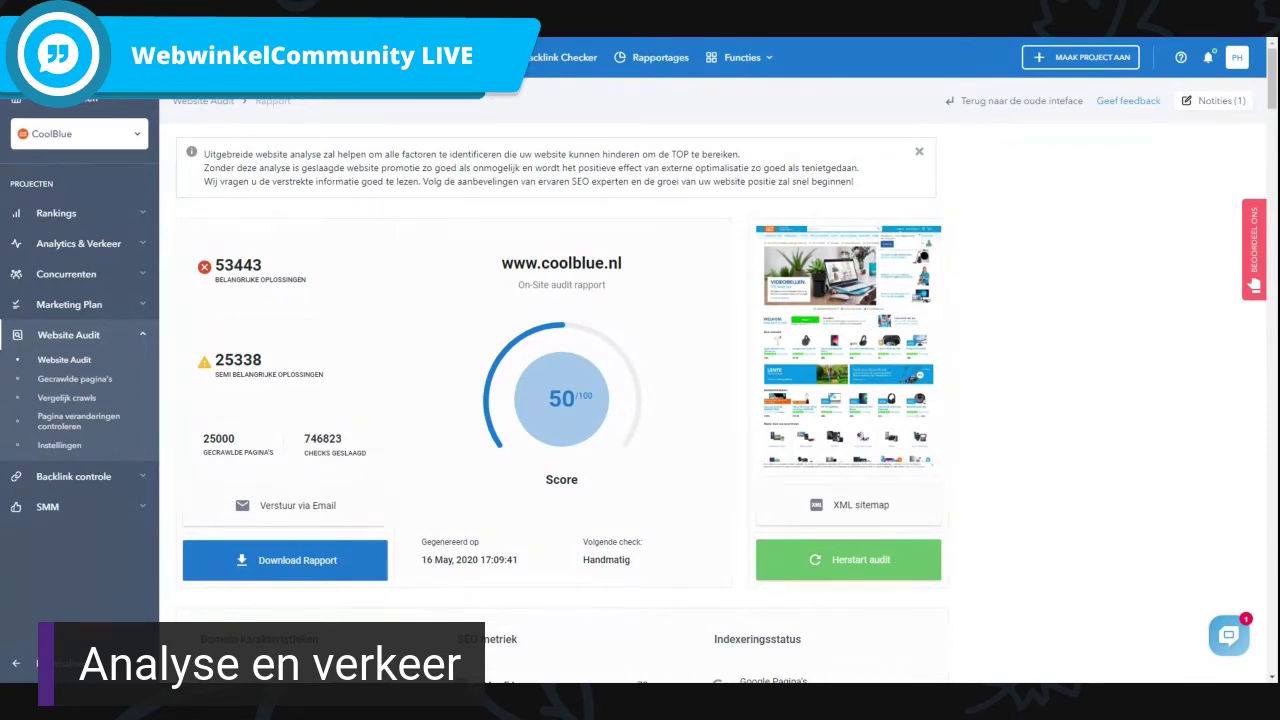
{"action": "scroll", "coordinate": [600, 400], "scroll_direction": "down", "scroll_amount": 3}
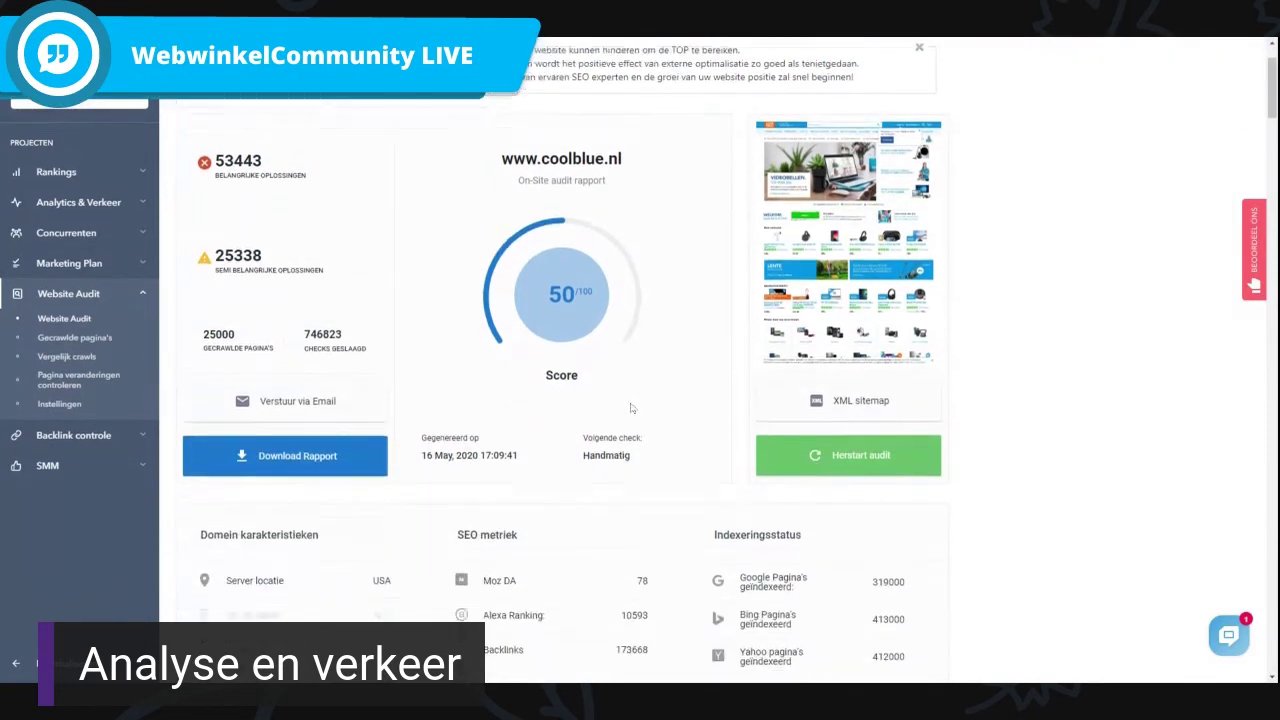
{"action": "scroll", "coordinate": [623, 425], "scroll_direction": "down", "scroll_amount": 4}
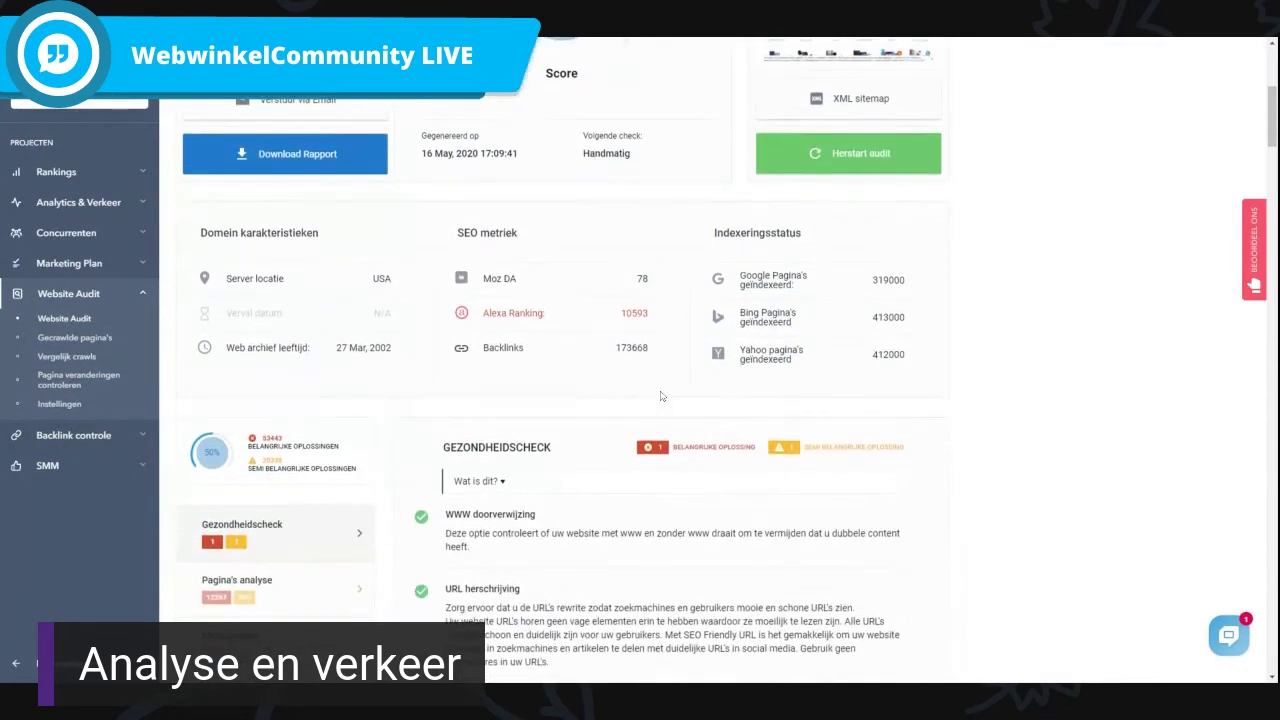
{"action": "scroll", "coordinate": [565, 368], "scroll_direction": "down", "scroll_amount": 2}
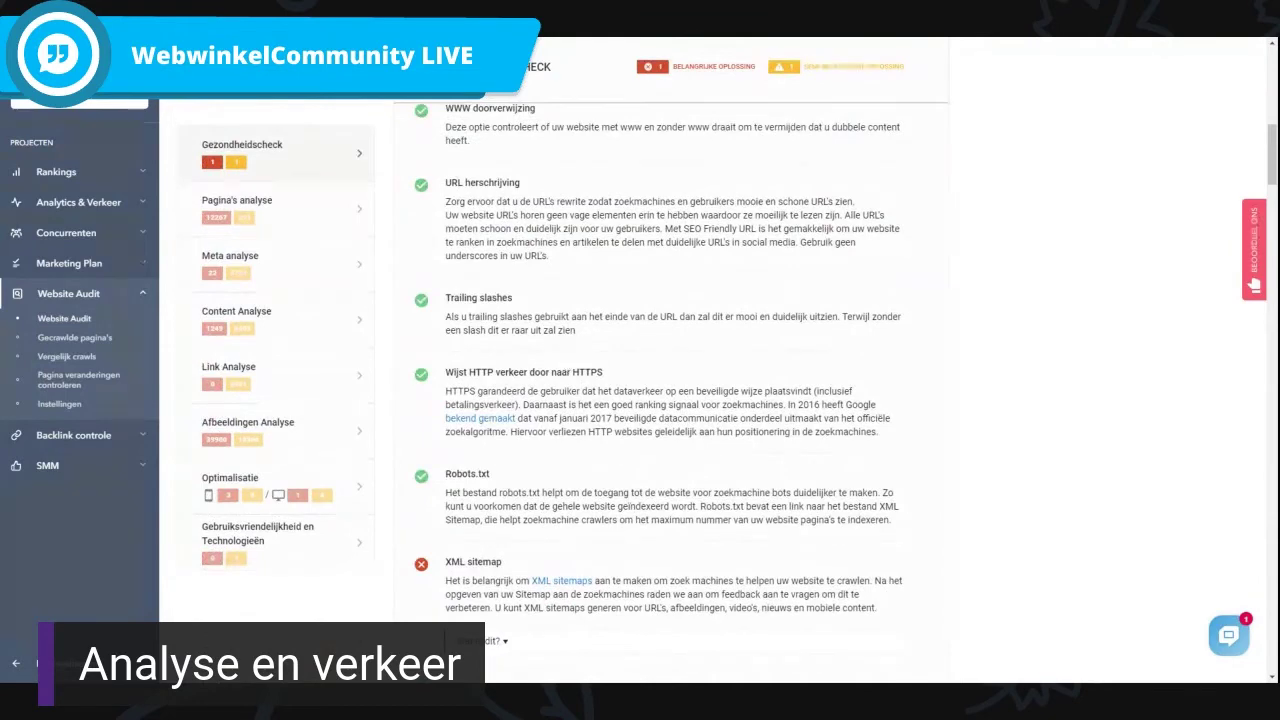
Review the audit's health check and view the source URL behind the Geen Frame warning.
{"action": "scroll", "coordinate": [556, 296], "scroll_direction": "down", "scroll_amount": 2}
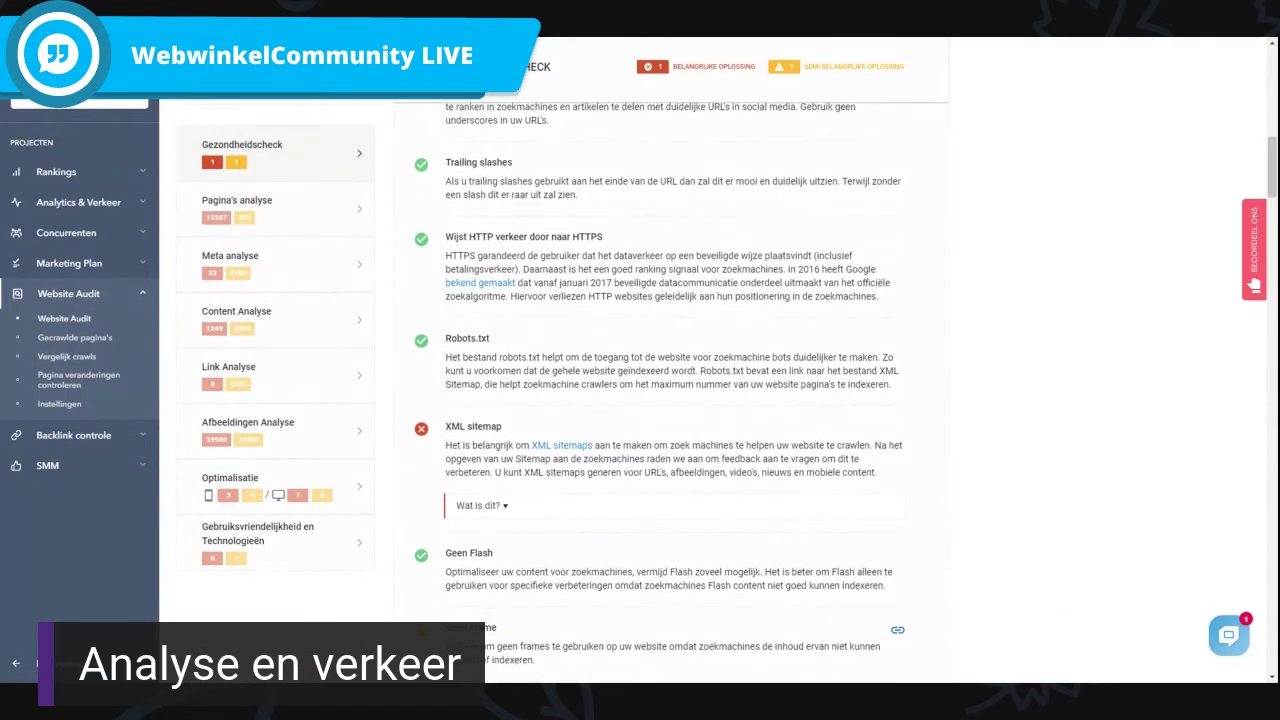
{"action": "scroll", "coordinate": [704, 340], "scroll_direction": "down", "scroll_amount": 1}
{"action": "scroll", "coordinate": [671, 394], "scroll_direction": "down", "scroll_amount": 3}
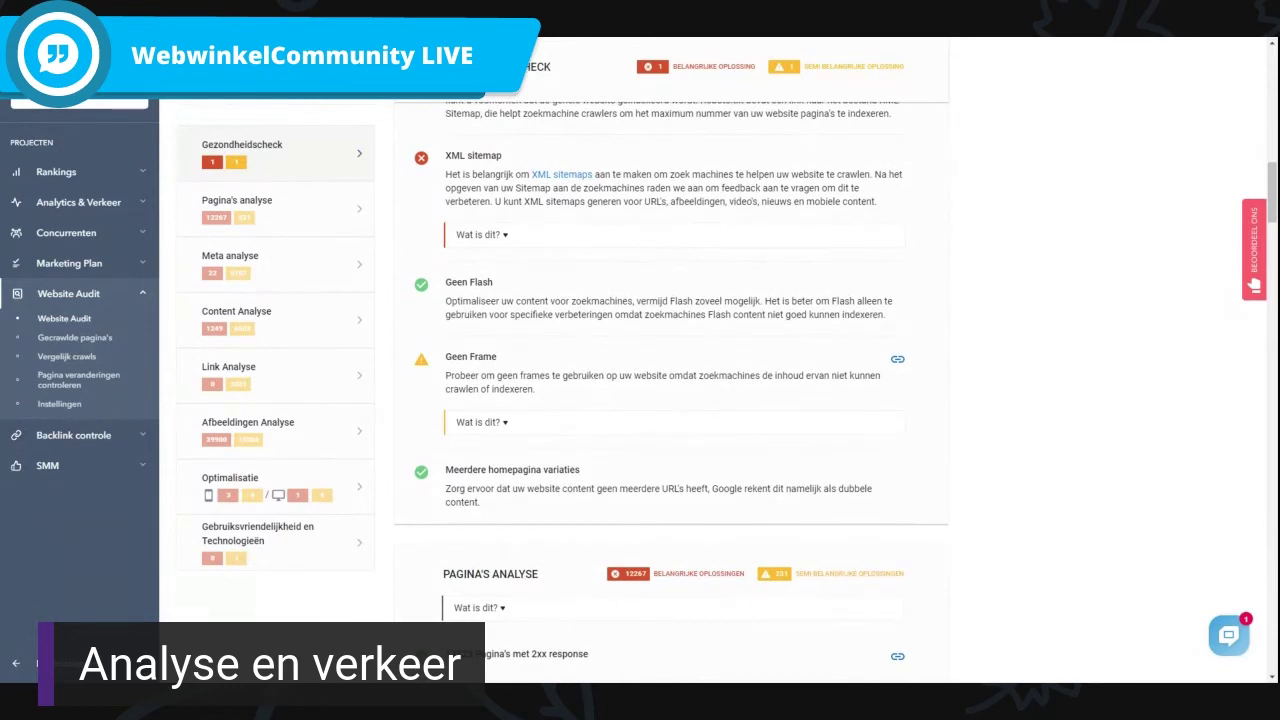
{"action": "left_click", "coordinate": [898, 359]}
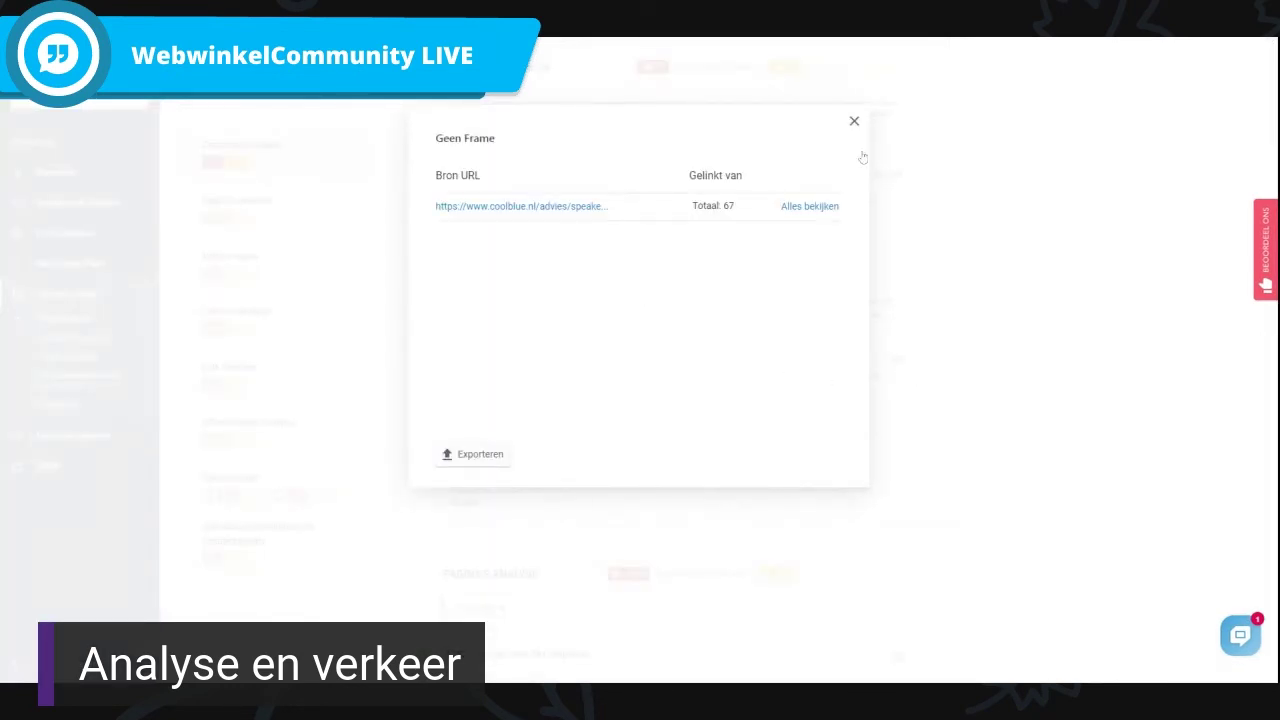
{"action": "left_click", "coordinate": [854, 121]}
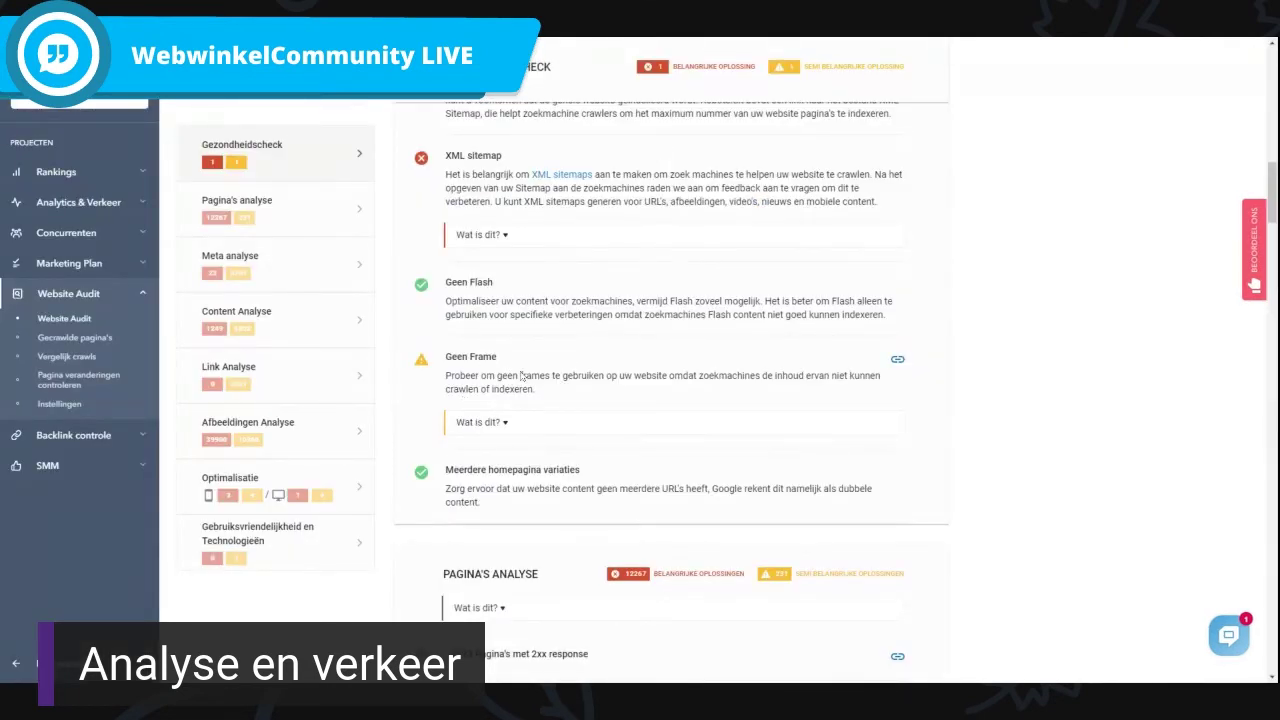
Examine the page analysis results for pages with 2xx, 3xx and 4xx responses.
{"action": "scroll", "coordinate": [716, 392], "scroll_direction": "down", "scroll_amount": 3}
{"action": "scroll", "coordinate": [716, 392], "scroll_direction": "down", "scroll_amount": 7}
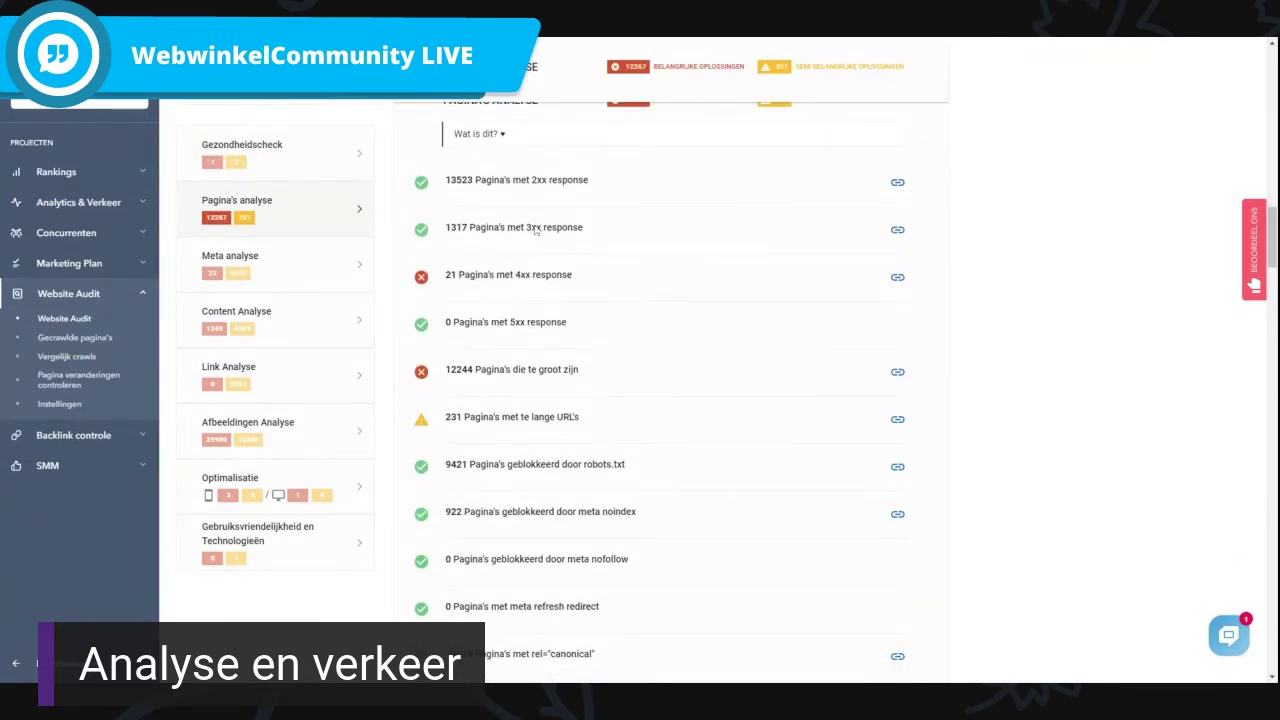
{"action": "scroll", "coordinate": [536, 230], "scroll_direction": "up", "scroll_amount": 1}
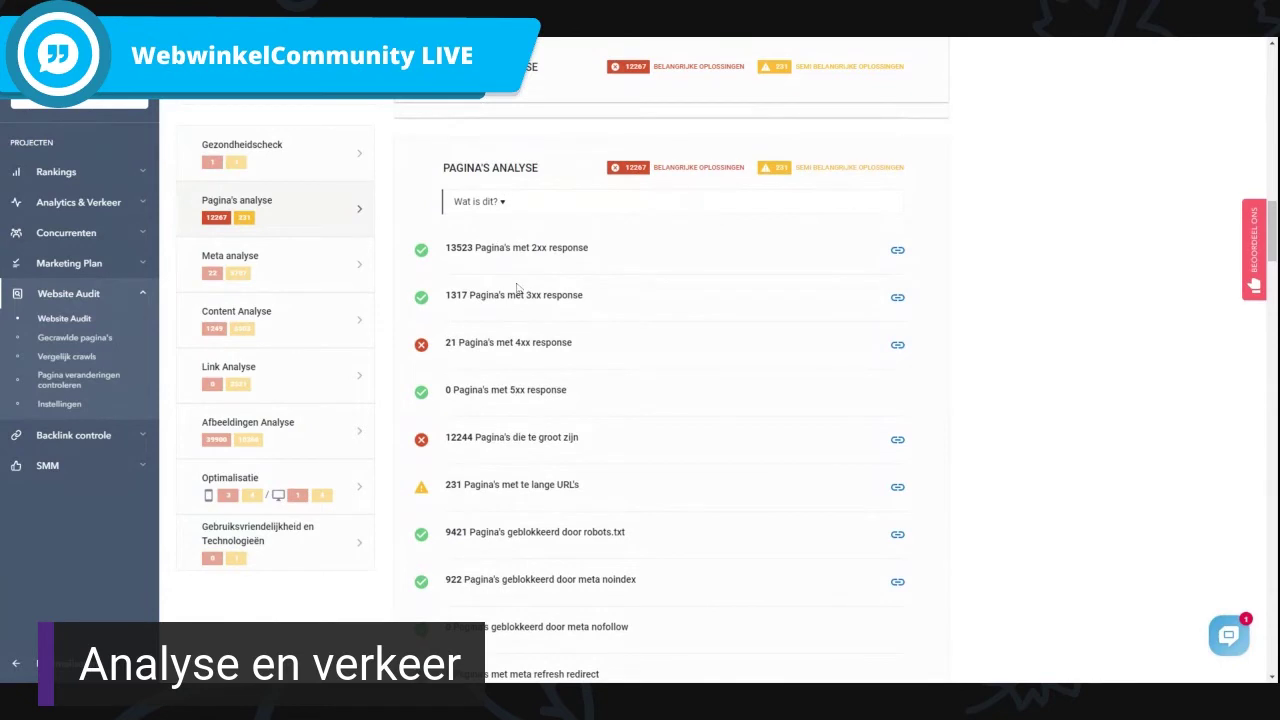
{"action": "left_click_drag", "start_coordinate": [510, 247], "coordinate": [589, 248]}
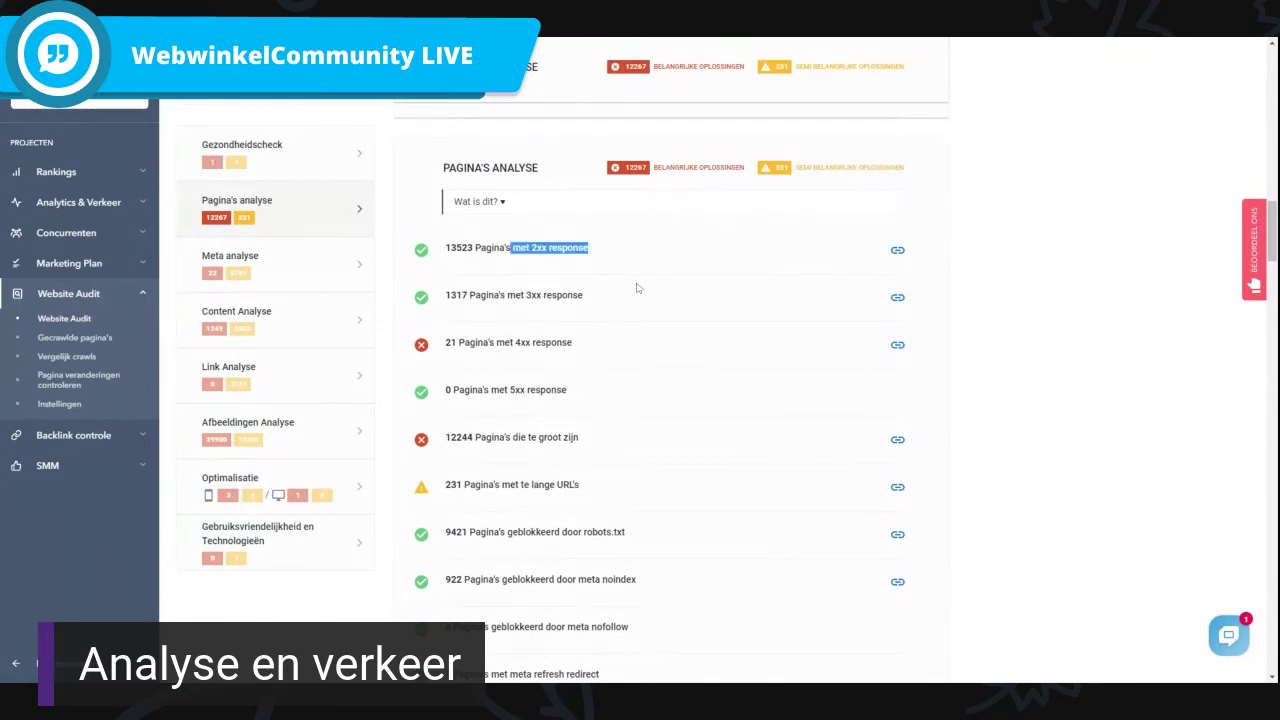
{"action": "left_click_drag", "start_coordinate": [515, 295], "coordinate": [585, 296]}
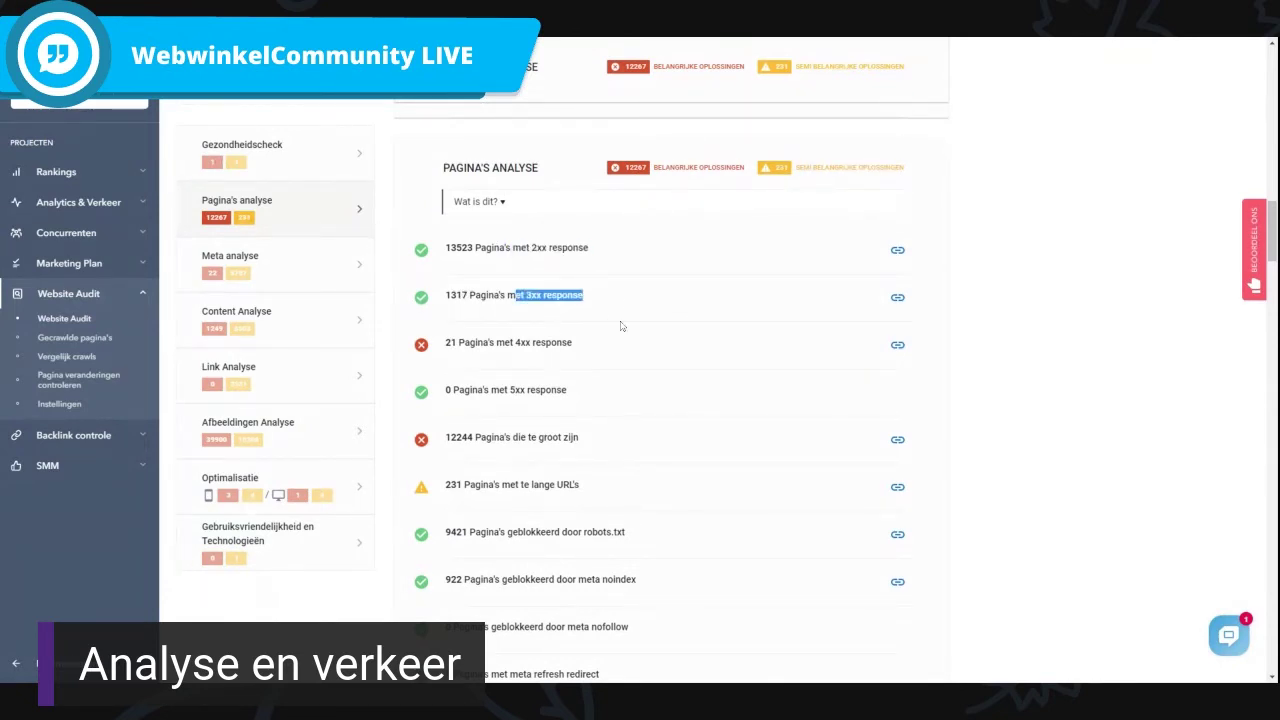
{"action": "left_click", "coordinate": [593, 345]}
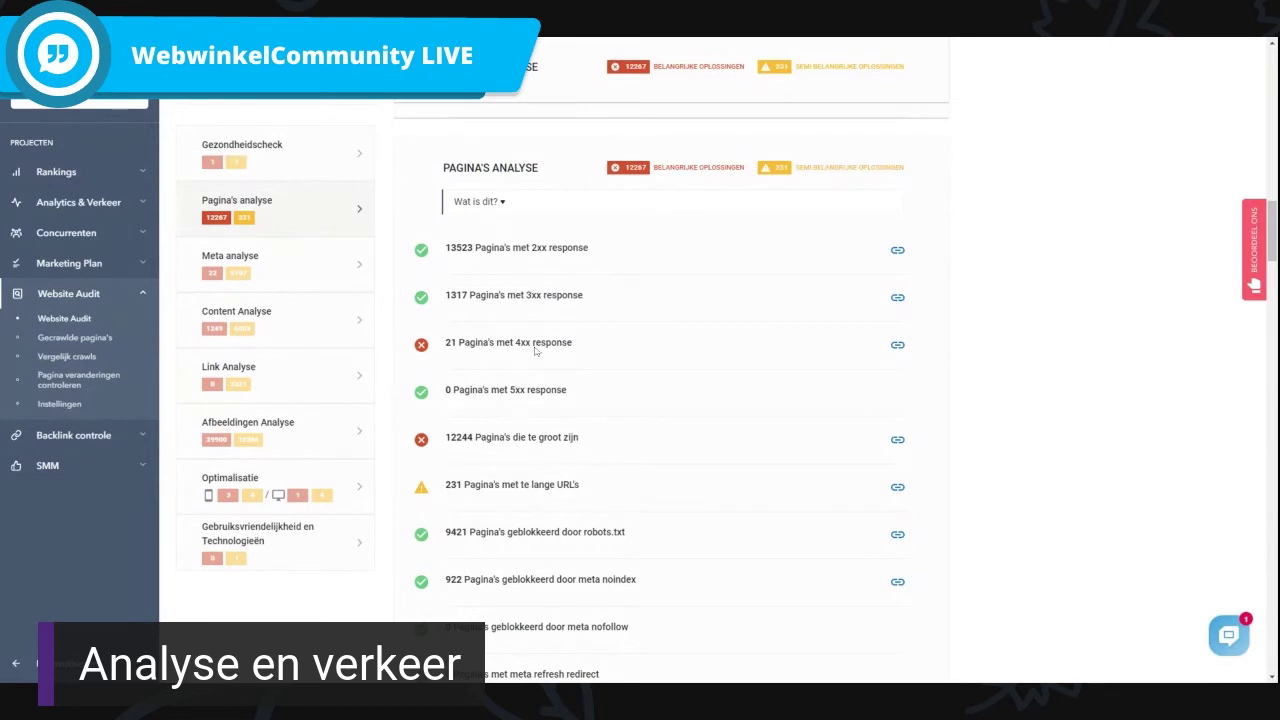
{"action": "left_click_drag", "start_coordinate": [541, 344], "coordinate": [513, 343]}
{"action": "left_click_drag", "start_coordinate": [510, 342], "coordinate": [601, 364]}
{"action": "left_click", "coordinate": [571, 366]}
{"action": "left_click_drag", "start_coordinate": [462, 362], "coordinate": [597, 368]}
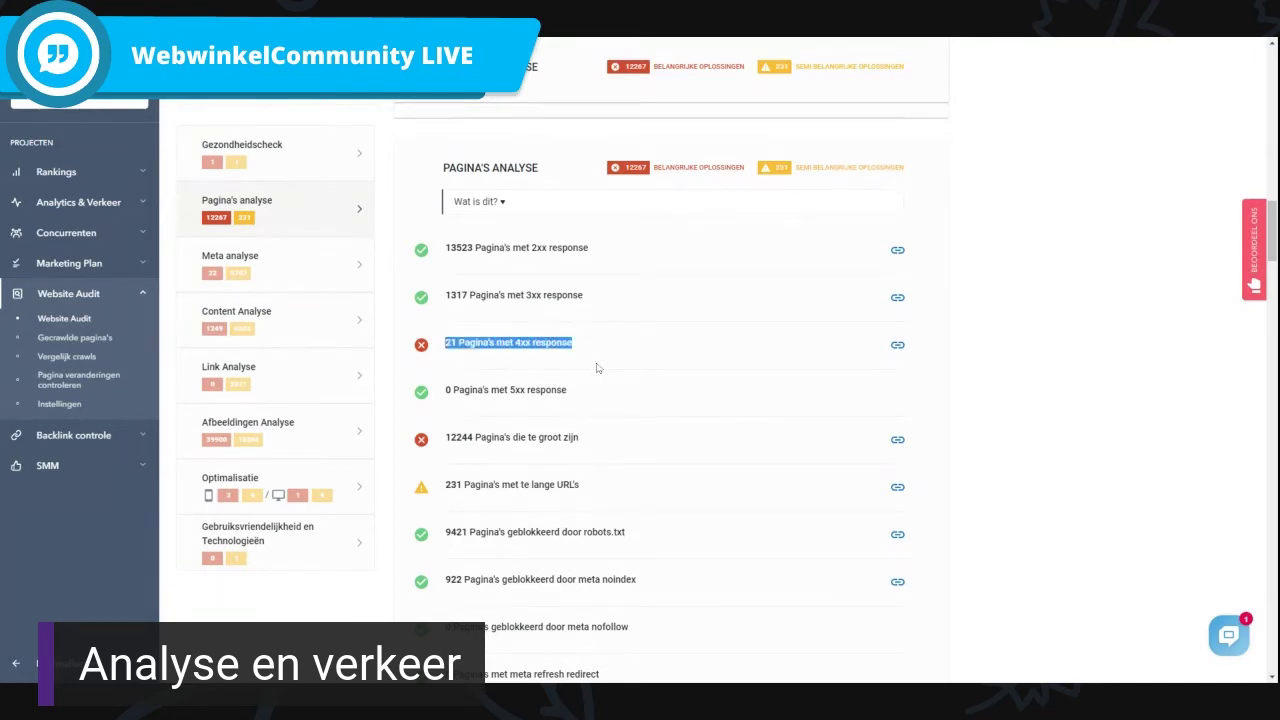
{"action": "left_click", "coordinate": [612, 364]}
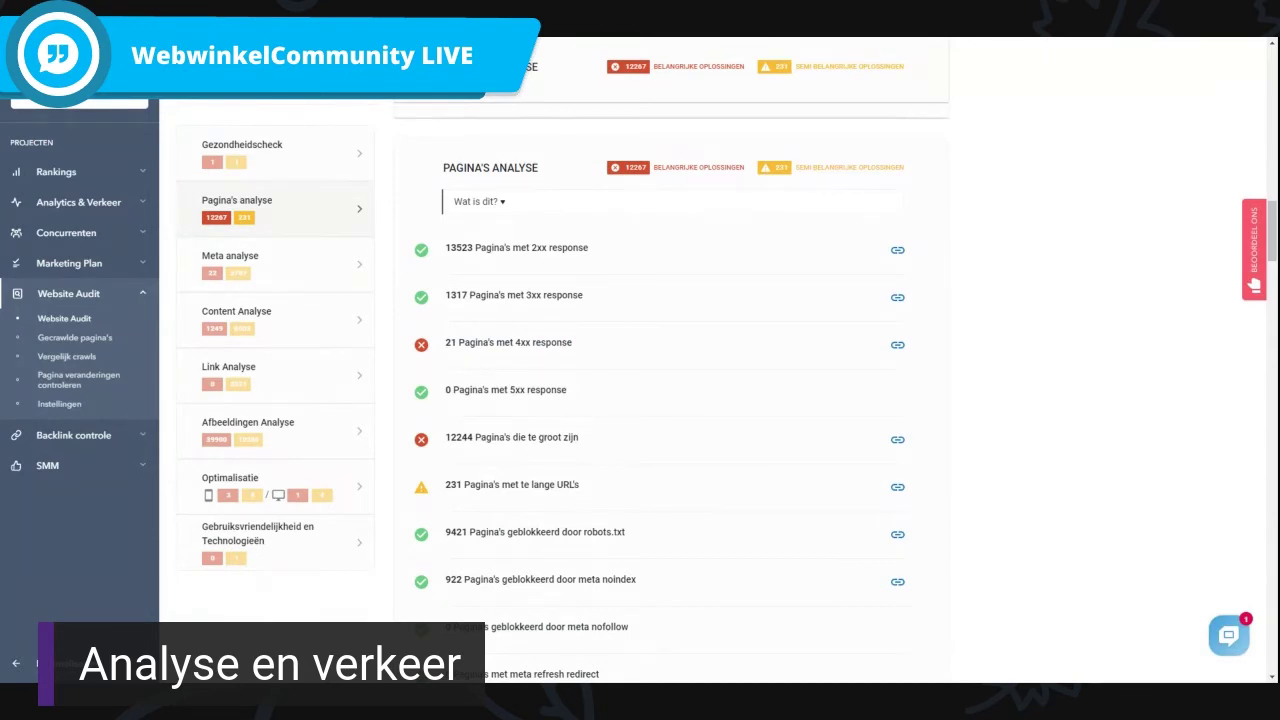
View the pages with a 4xx response and check which page links to the air purifiers advice URL.
{"action": "left_click", "coordinate": [898, 356]}
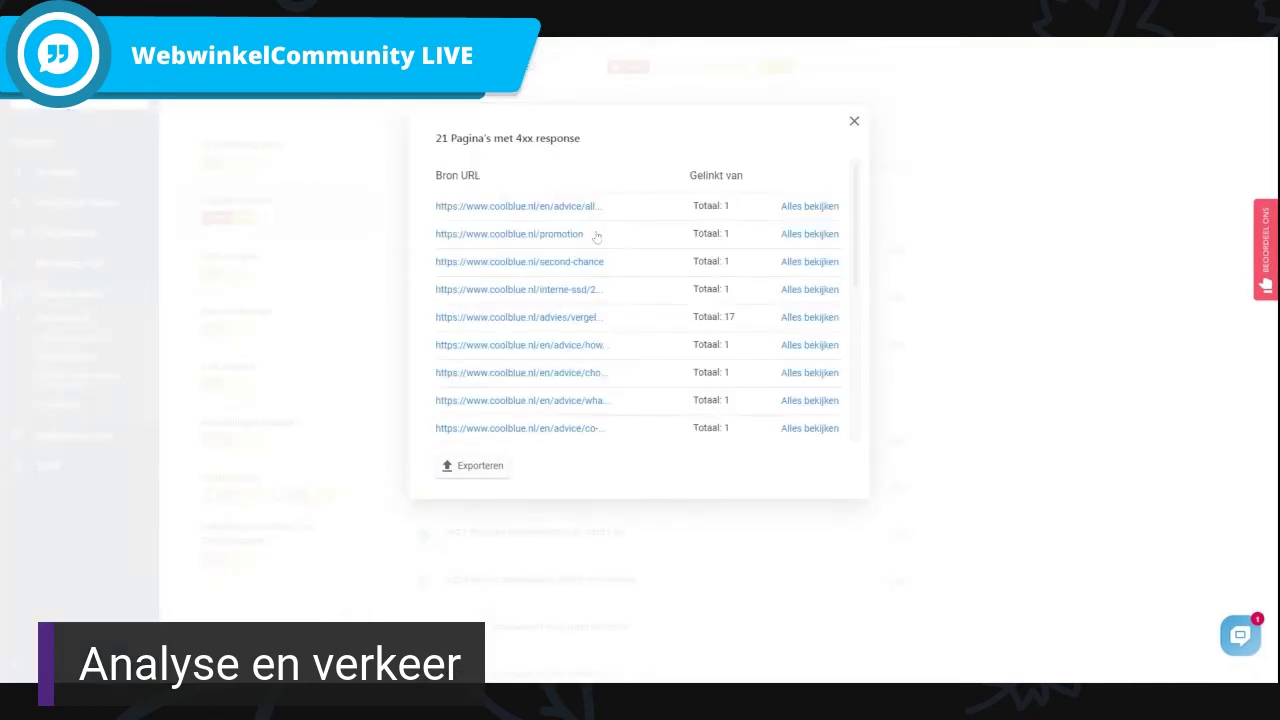
{"action": "scroll", "coordinate": [590, 320], "scroll_direction": "down", "scroll_amount": 3}
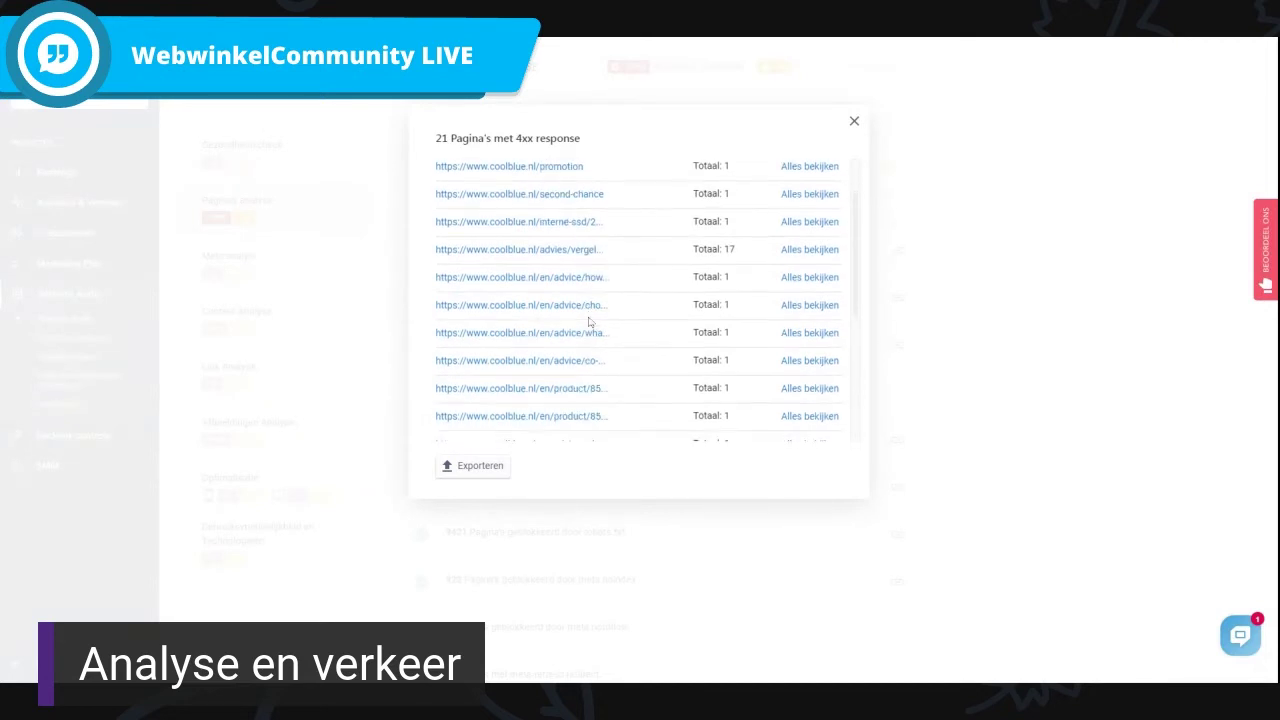
{"action": "scroll", "coordinate": [590, 320], "scroll_direction": "down", "scroll_amount": 6}
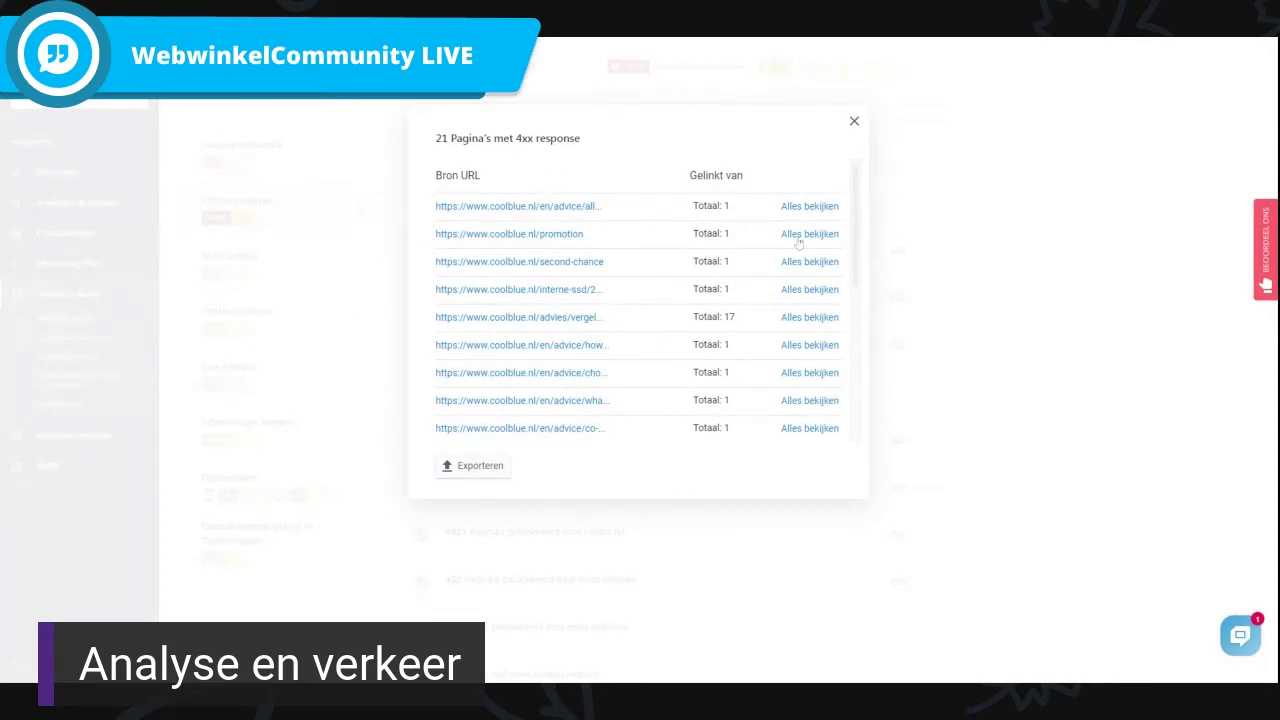
{"action": "left_click", "coordinate": [809, 206]}
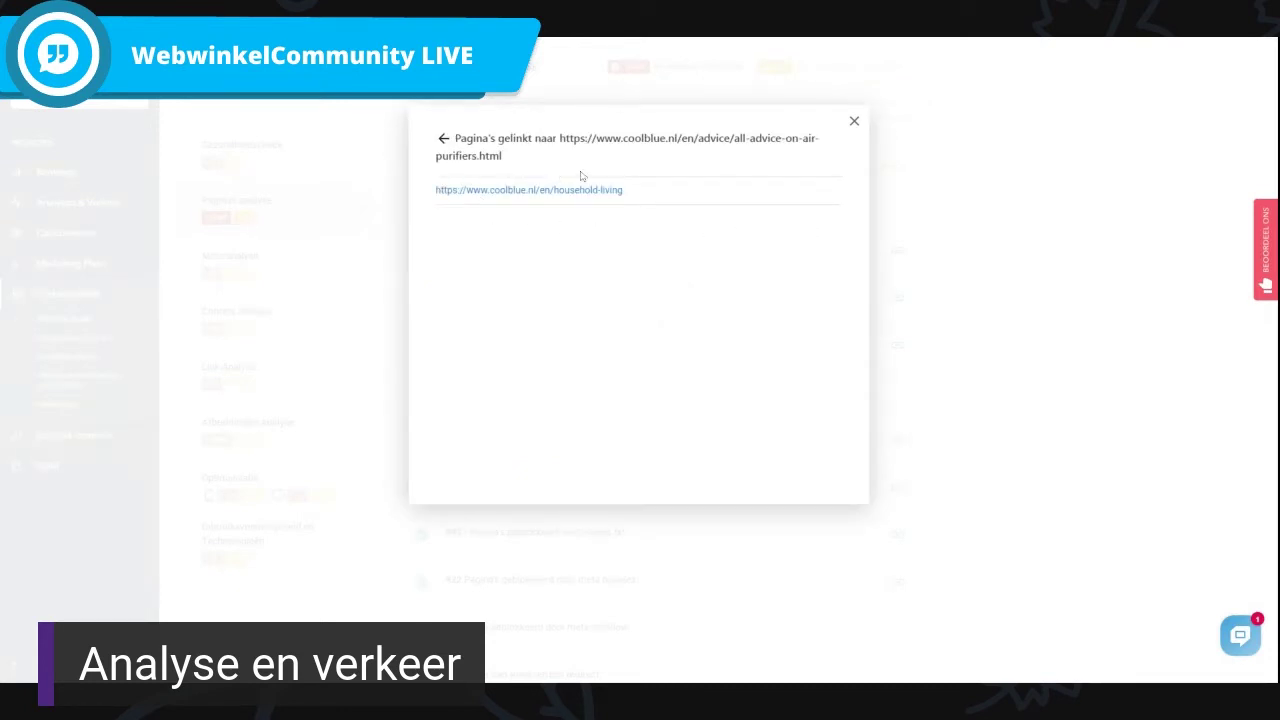
{"action": "left_click_drag", "start_coordinate": [565, 138], "coordinate": [580, 188]}
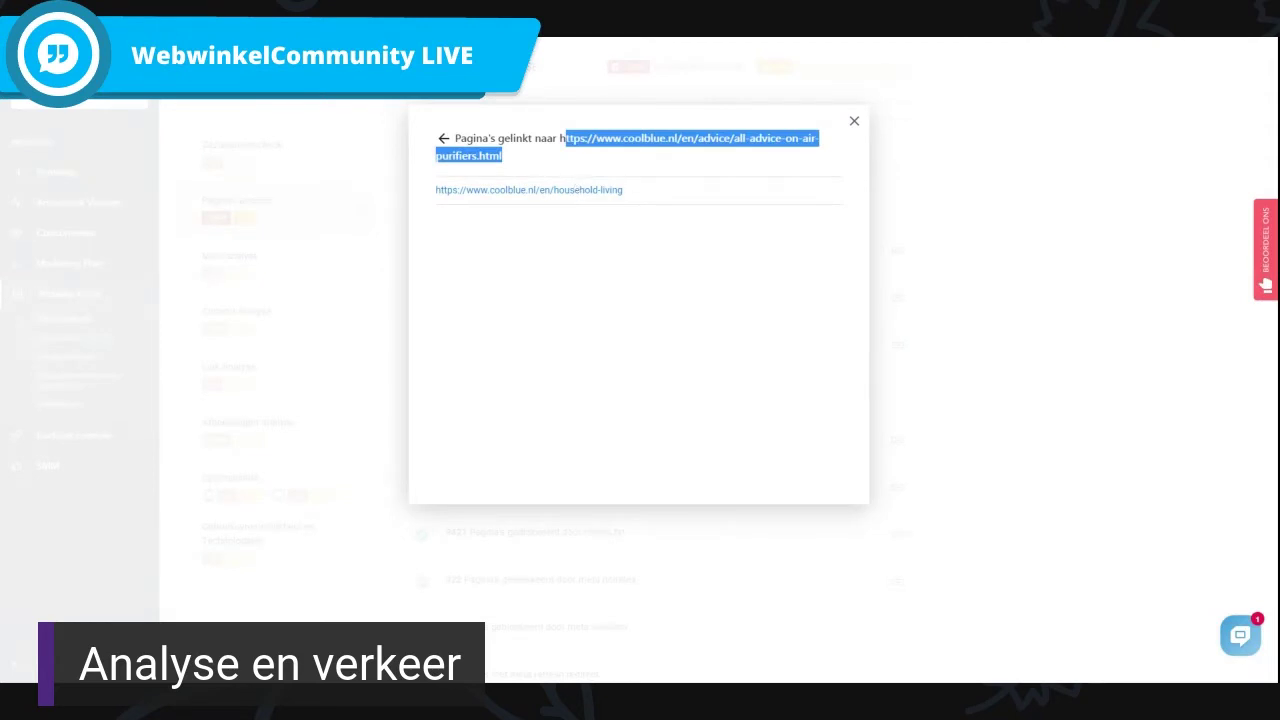
{"action": "left_click", "coordinate": [443, 138]}
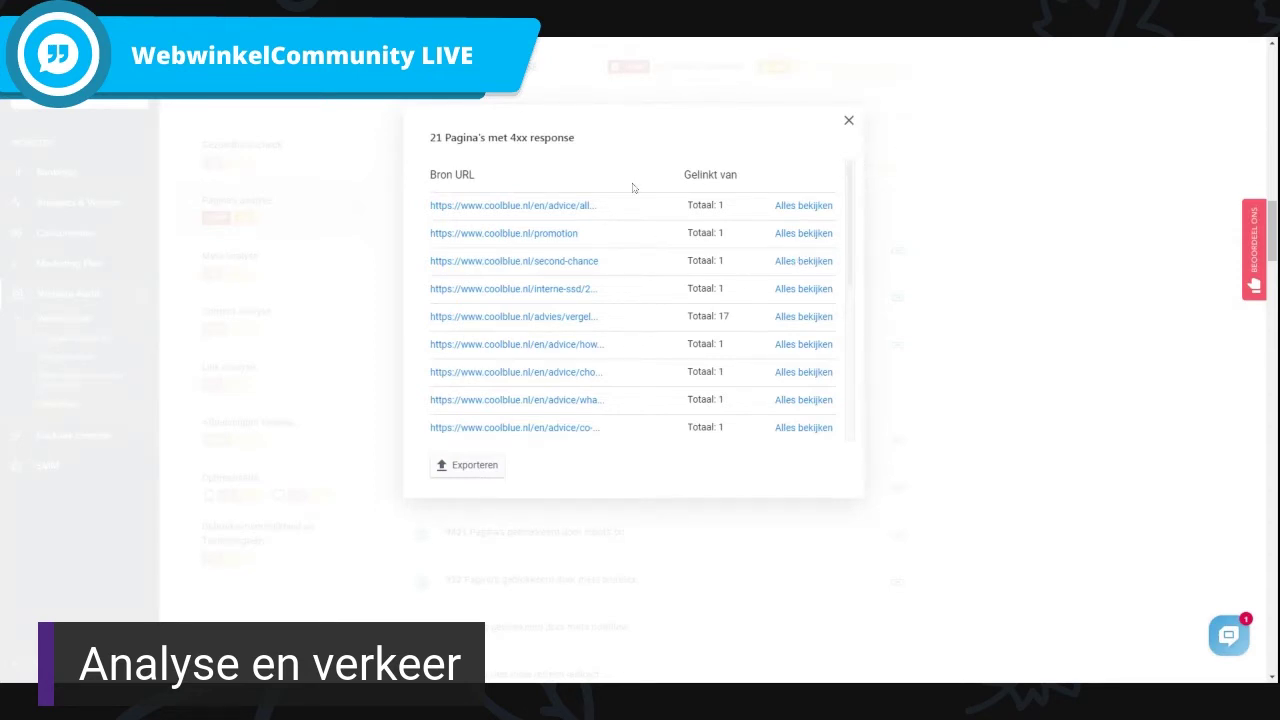
{"action": "left_click", "coordinate": [848, 120]}
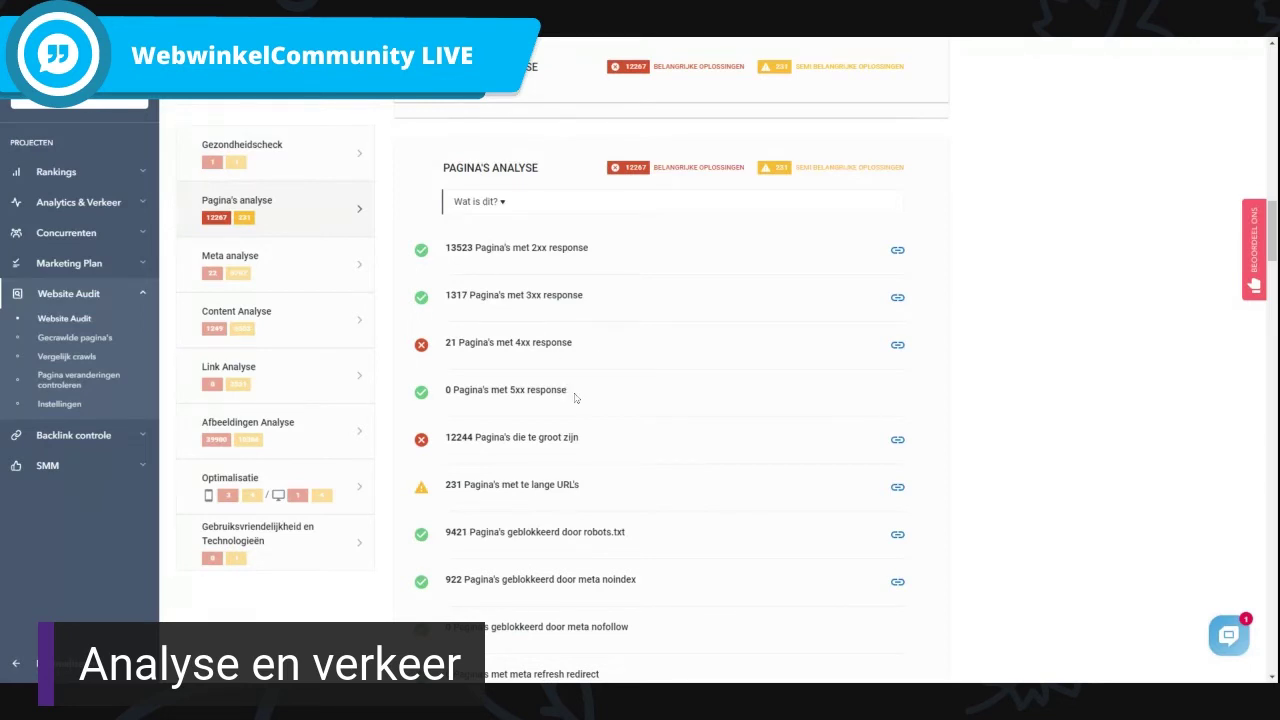
Review the rest of the page analysis, from pages that are too large to the canonical and hreflang checks.
{"action": "scroll", "coordinate": [577, 397], "scroll_direction": "down", "scroll_amount": 3}
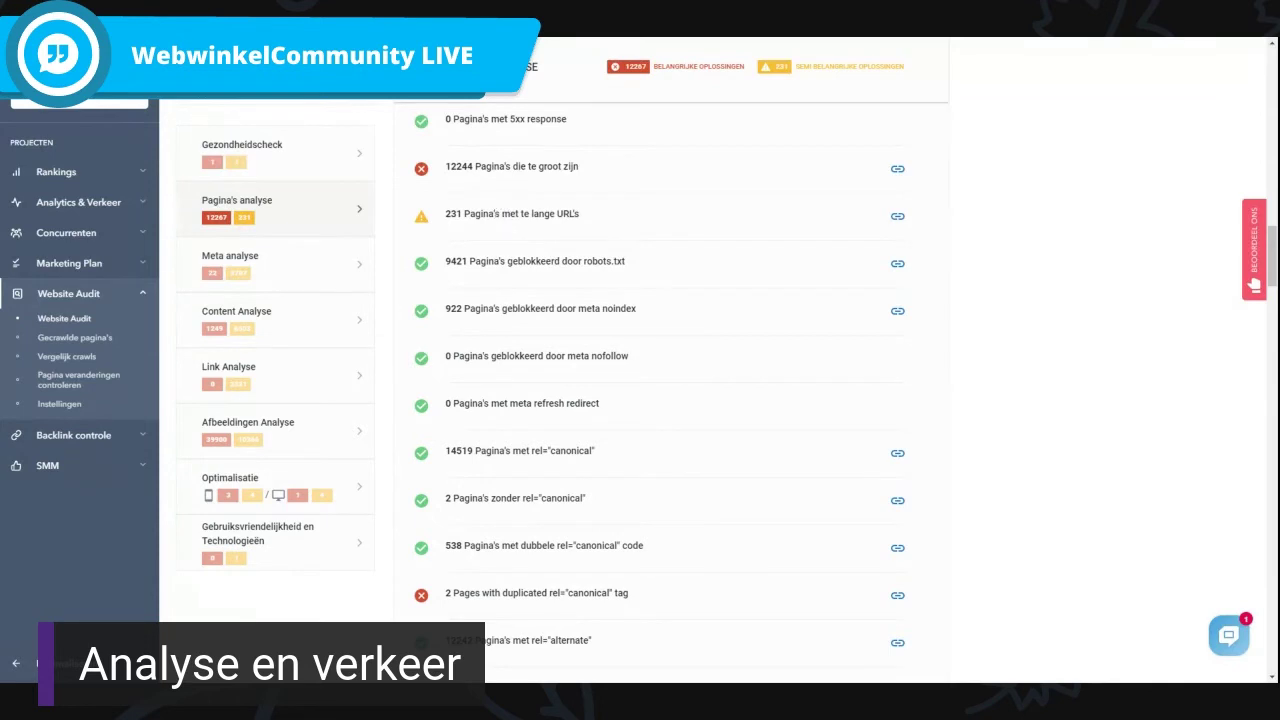
{"action": "left_click_drag", "start_coordinate": [443, 166], "coordinate": [600, 200]}
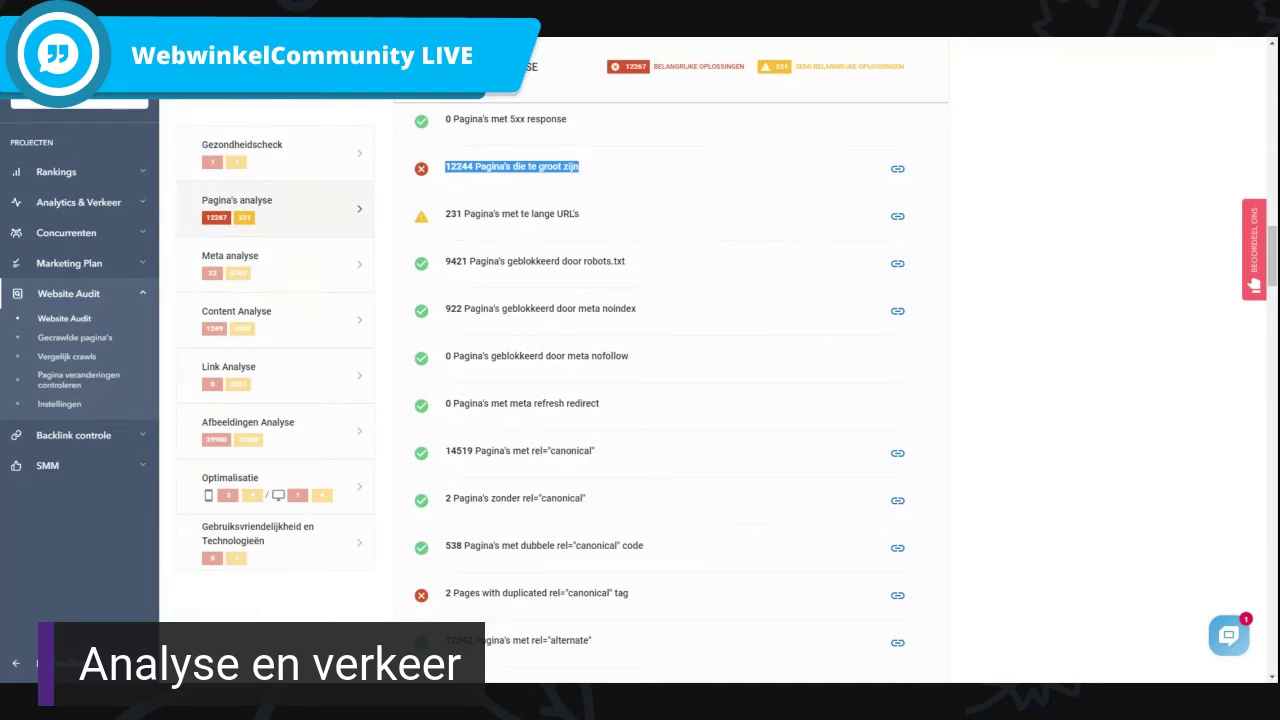
{"action": "left_click", "coordinate": [615, 205]}
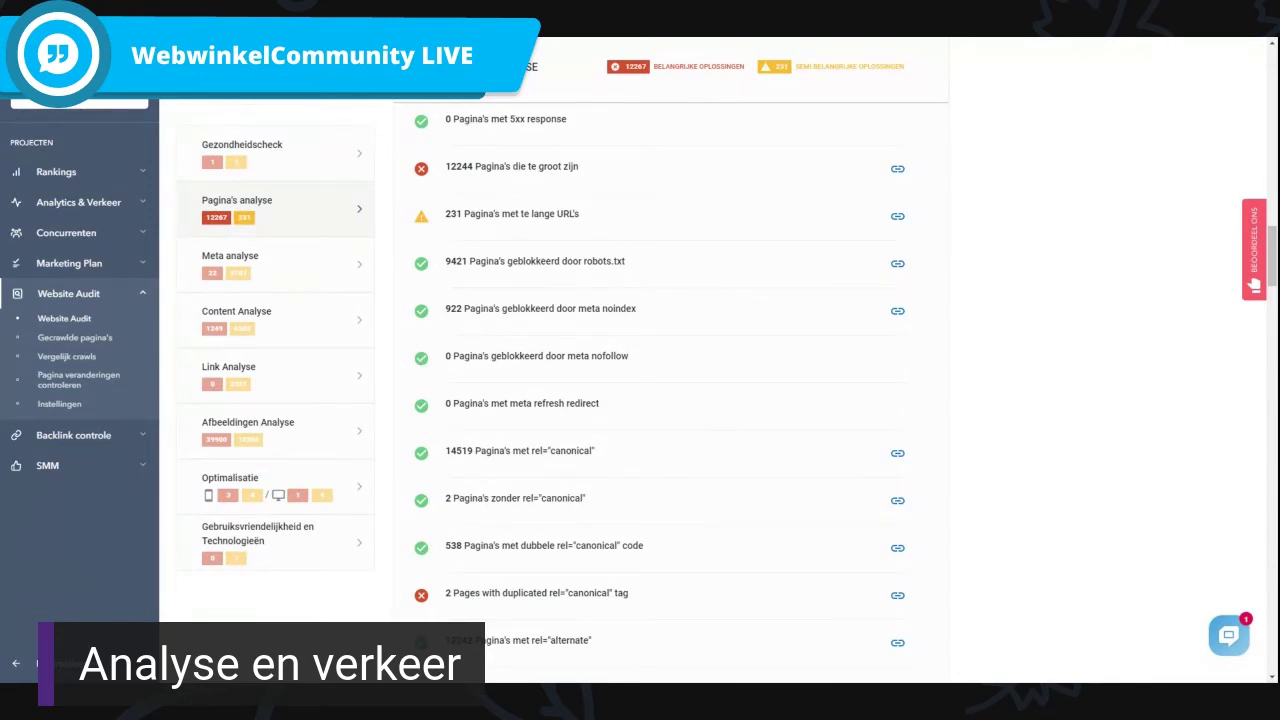
{"action": "scroll", "coordinate": [638, 394], "scroll_direction": "down", "scroll_amount": 4}
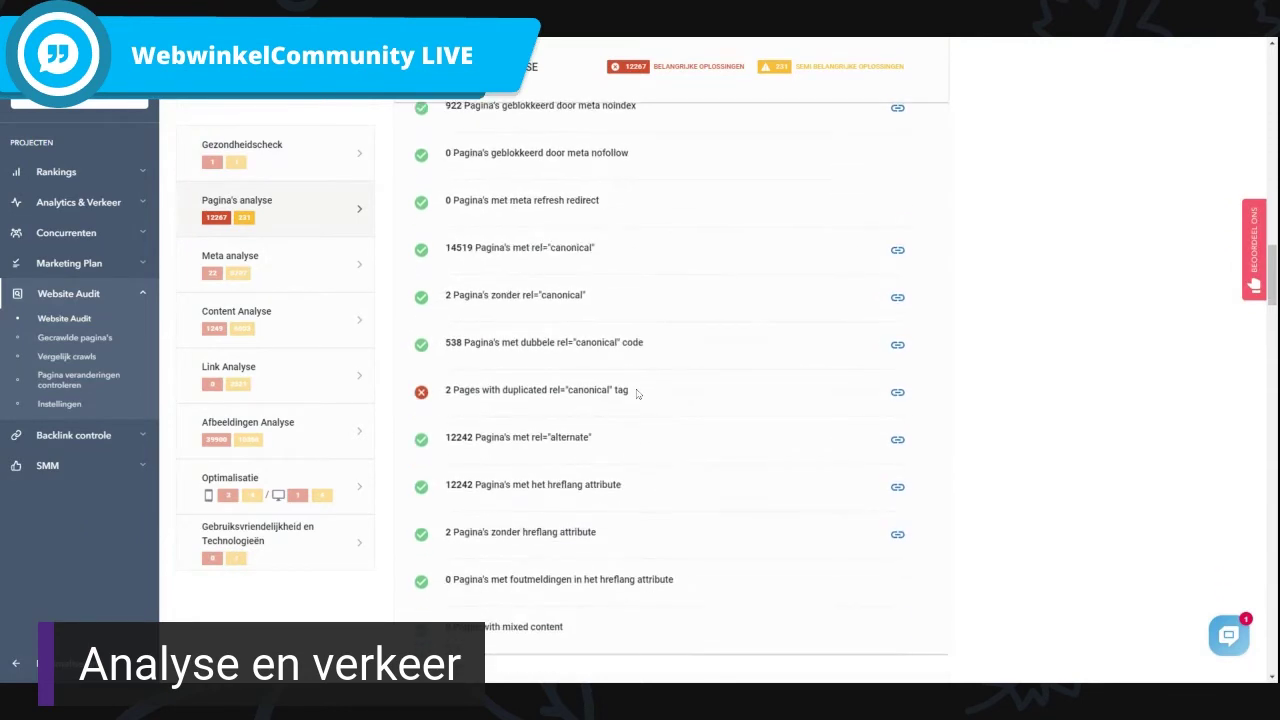
Look through the meta analysis of titles and descriptions and the content analysis of H1 and H2 tags.
{"action": "scroll", "coordinate": [638, 394], "scroll_direction": "down", "scroll_amount": 4}
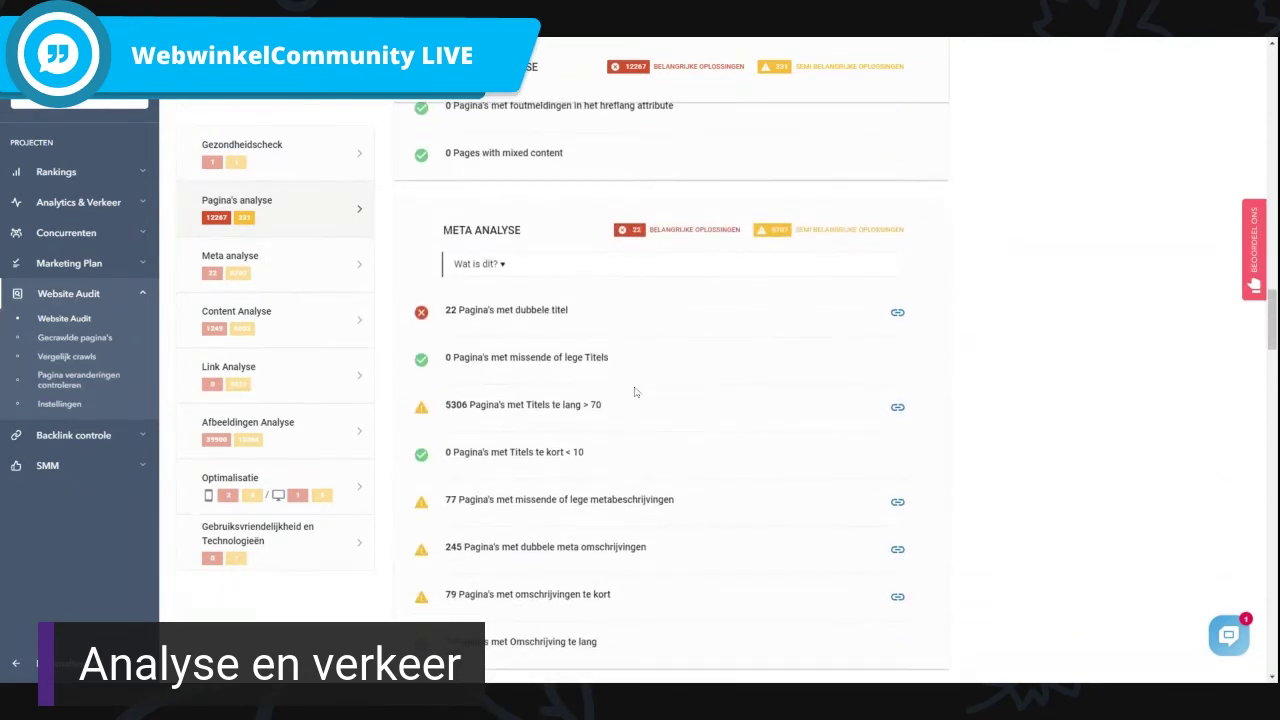
{"action": "scroll", "coordinate": [634, 392], "scroll_direction": "down", "scroll_amount": 2}
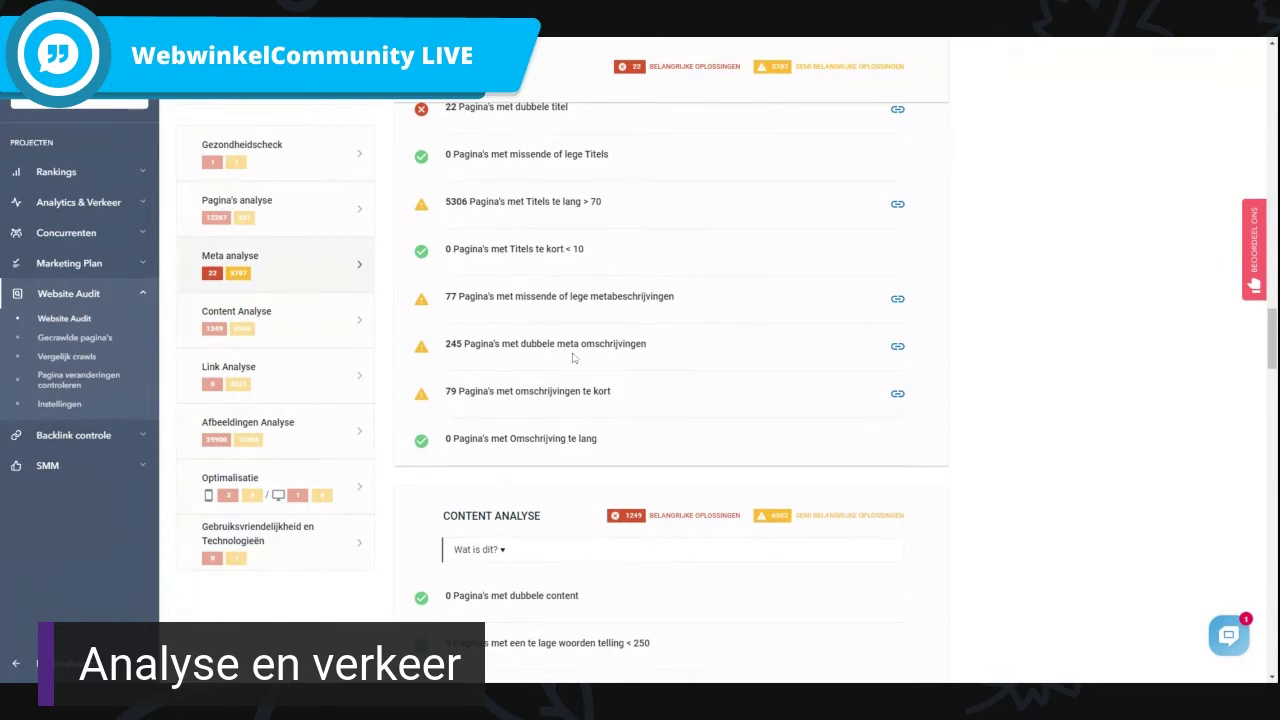
{"action": "scroll", "coordinate": [568, 262], "scroll_direction": "down", "scroll_amount": 5}
{"action": "scroll", "coordinate": [586, 188], "scroll_direction": "down", "scroll_amount": 2}
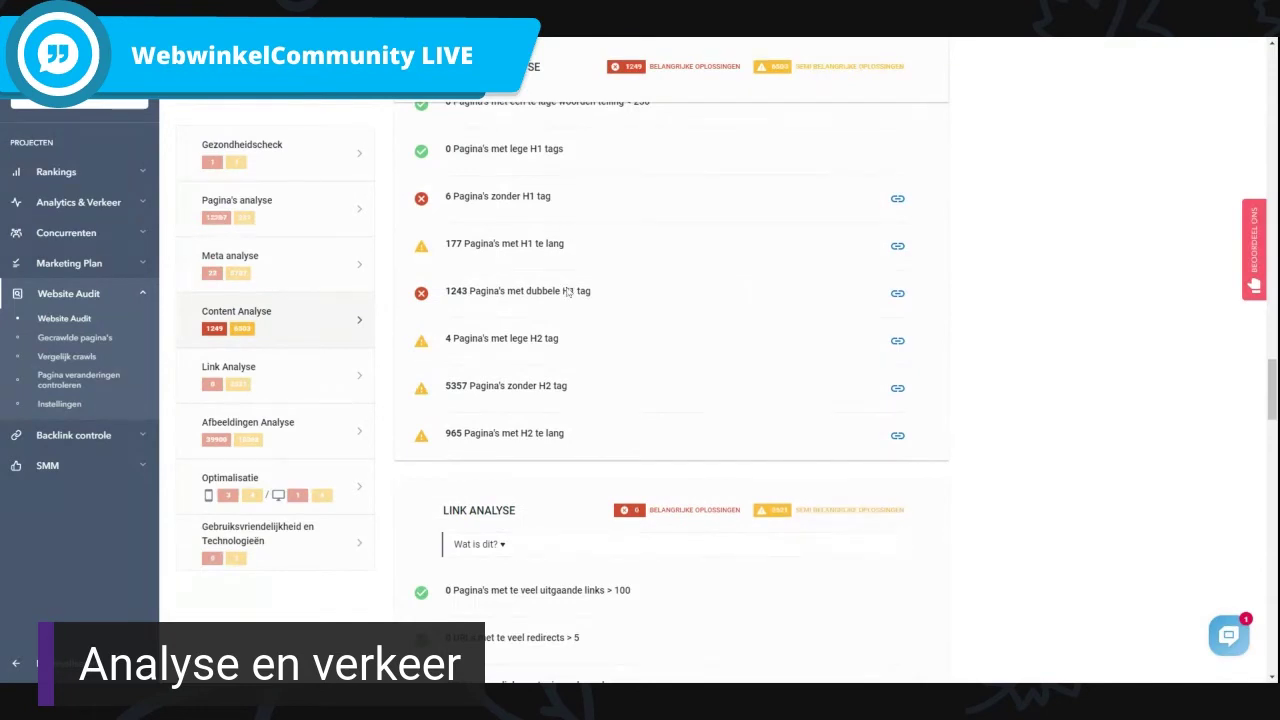
Go to the link analysis and open the list of external links with 4xx status.
{"action": "left_click", "coordinate": [302, 395]}
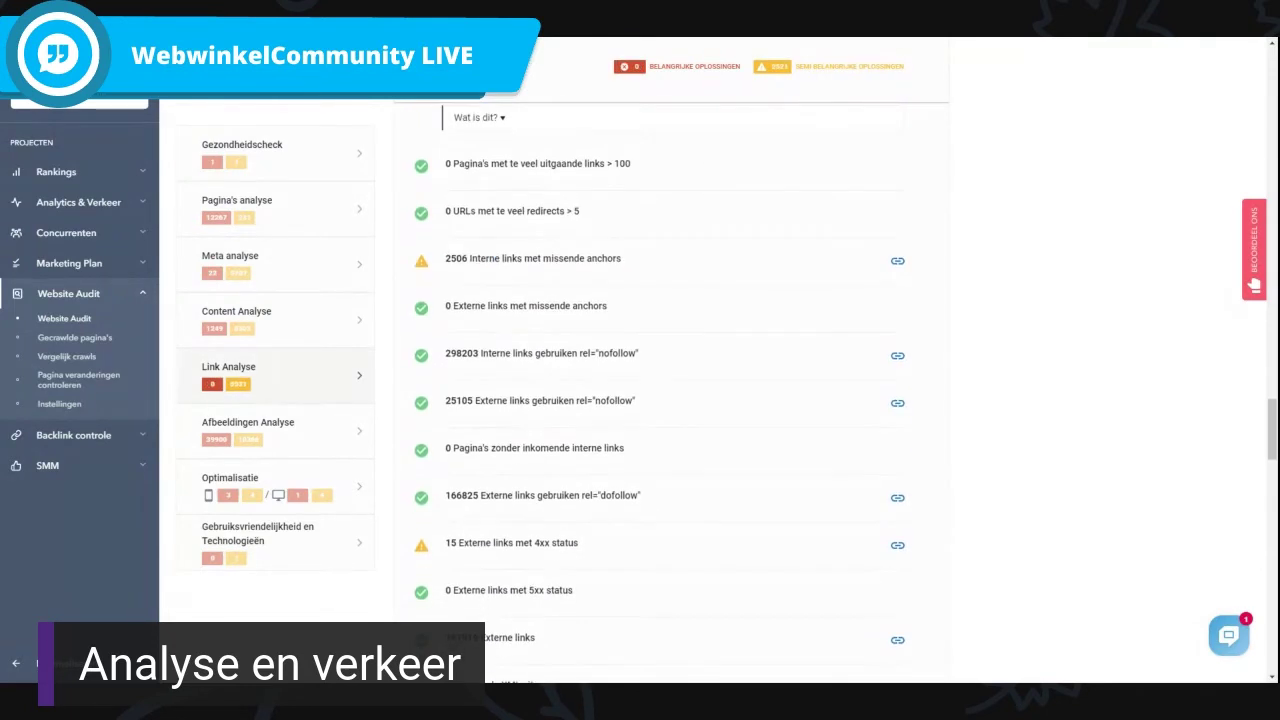
{"action": "left_click_drag", "start_coordinate": [458, 545], "coordinate": [622, 548]}
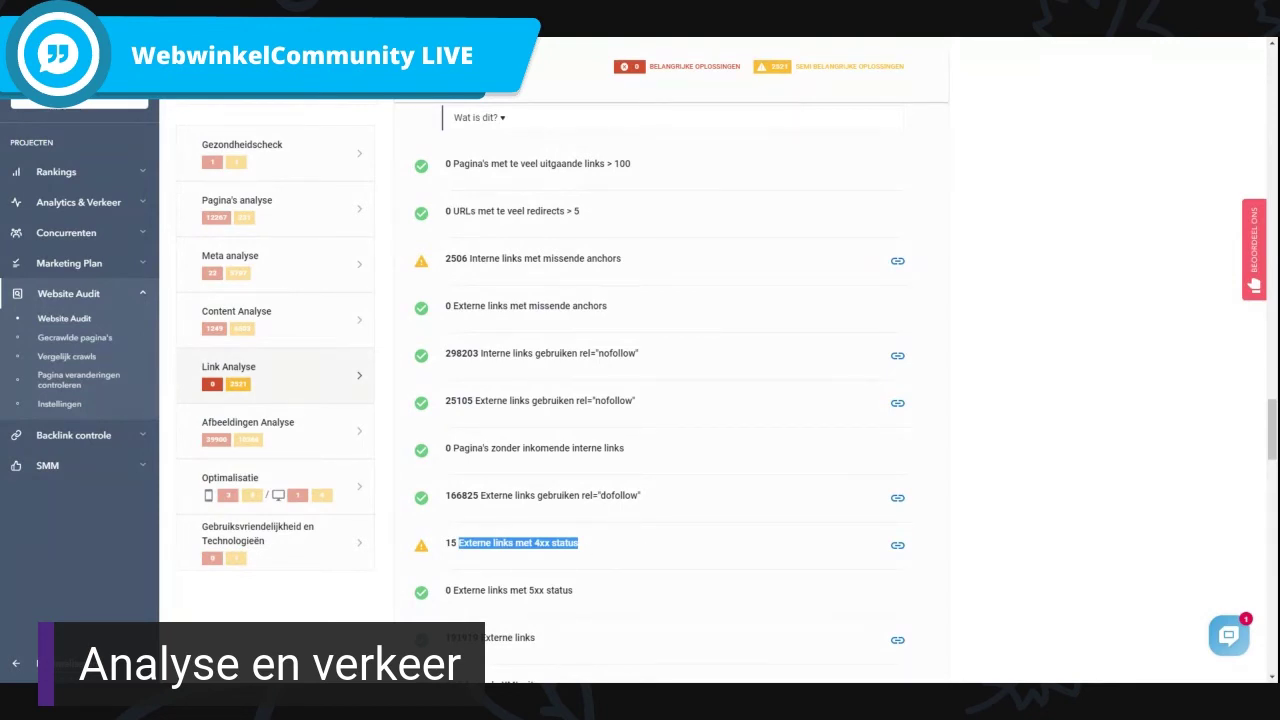
{"action": "left_click", "coordinate": [900, 546]}
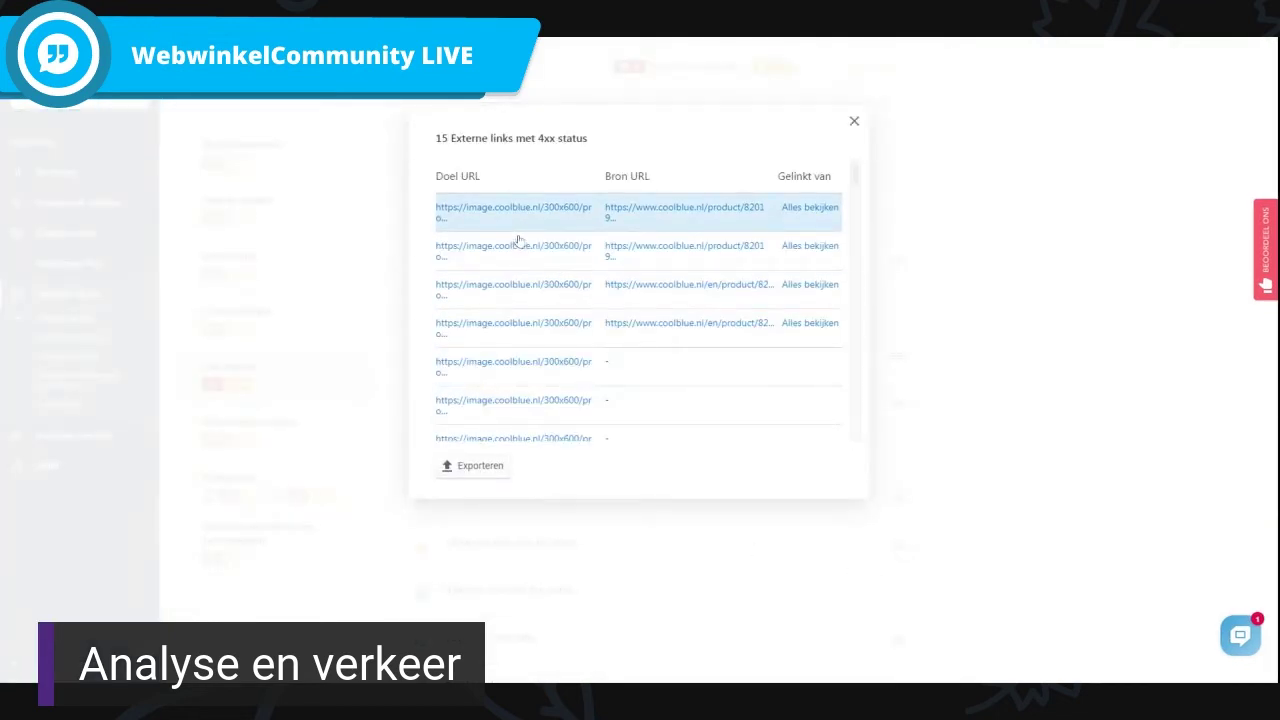
Look through the list of external links with 4xx status and close it.
{"action": "scroll", "coordinate": [517, 250], "scroll_direction": "down", "scroll_amount": 5}
{"action": "scroll", "coordinate": [512, 310], "scroll_direction": "down", "scroll_amount": 3}
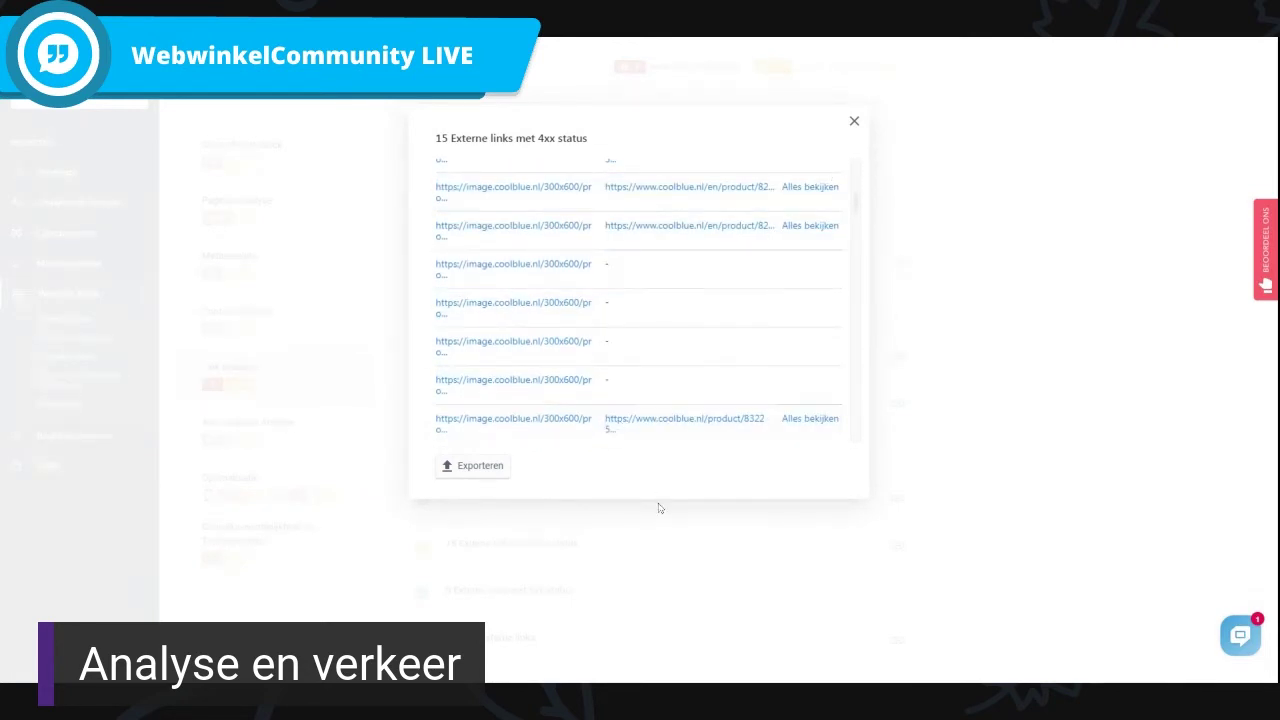
{"action": "left_click", "coordinate": [872, 156]}
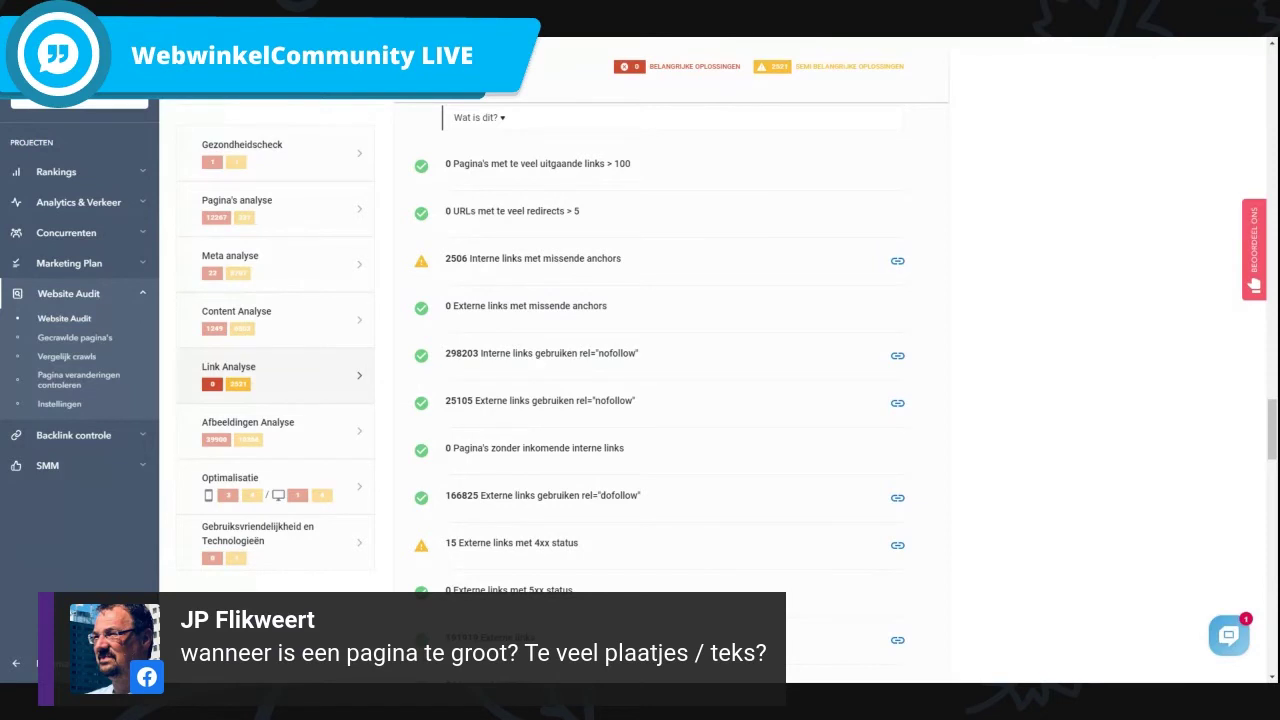
Go back to the page analysis, view the list of pages that are too large, and close it.
{"action": "scroll", "coordinate": [691, 363], "scroll_direction": "up", "scroll_amount": 6}
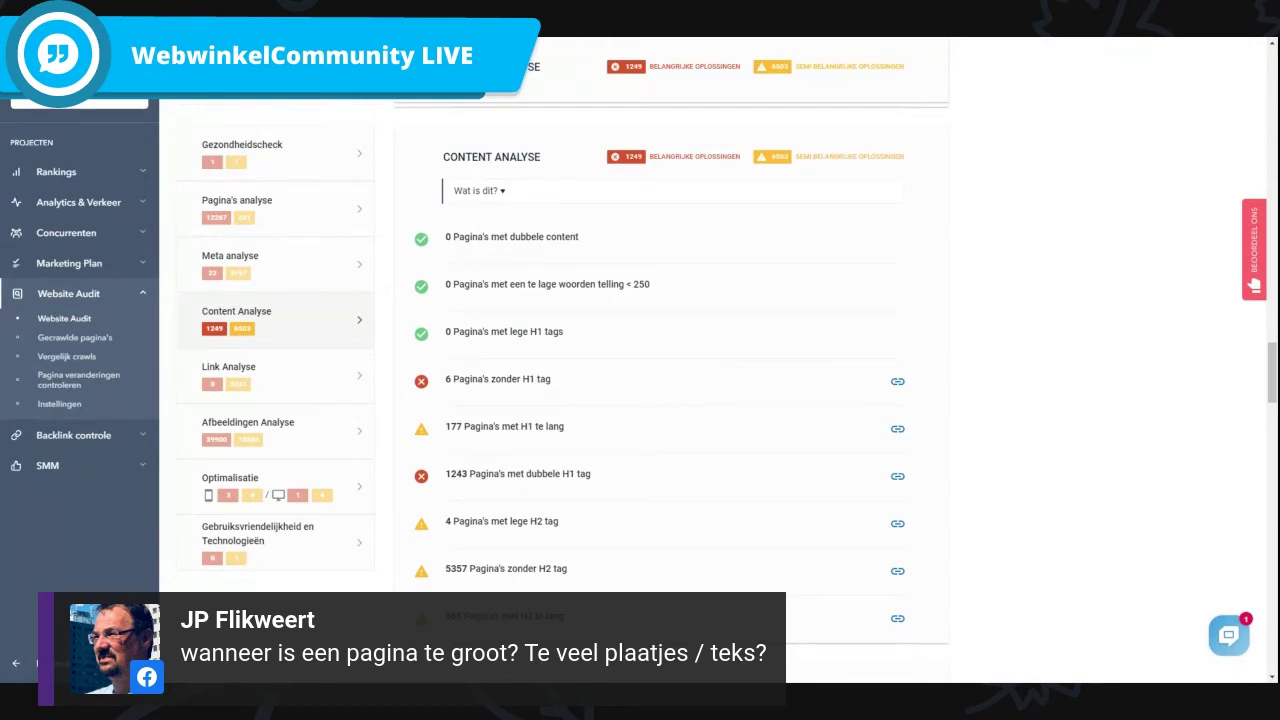
{"action": "scroll", "coordinate": [671, 405], "scroll_direction": "up", "scroll_amount": 6}
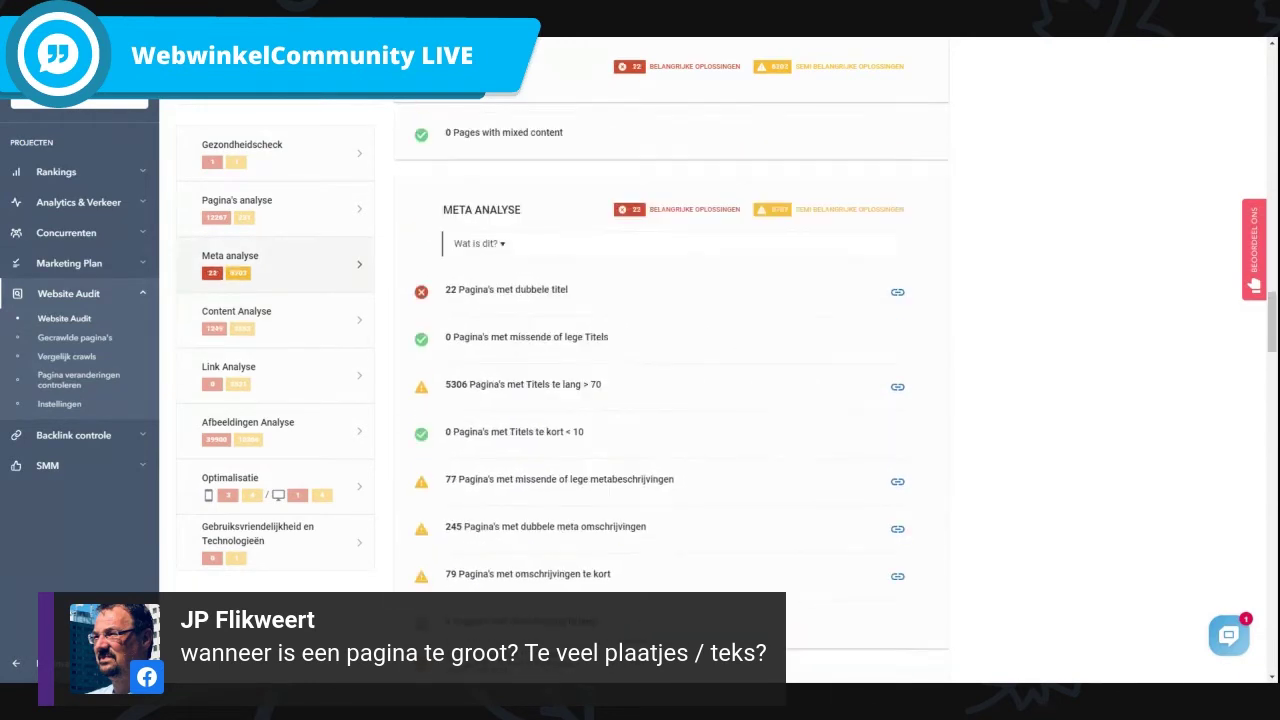
{"action": "scroll", "coordinate": [530, 394], "scroll_direction": "up", "scroll_amount": 1}
{"action": "scroll", "coordinate": [530, 394], "scroll_direction": "up", "scroll_amount": 8}
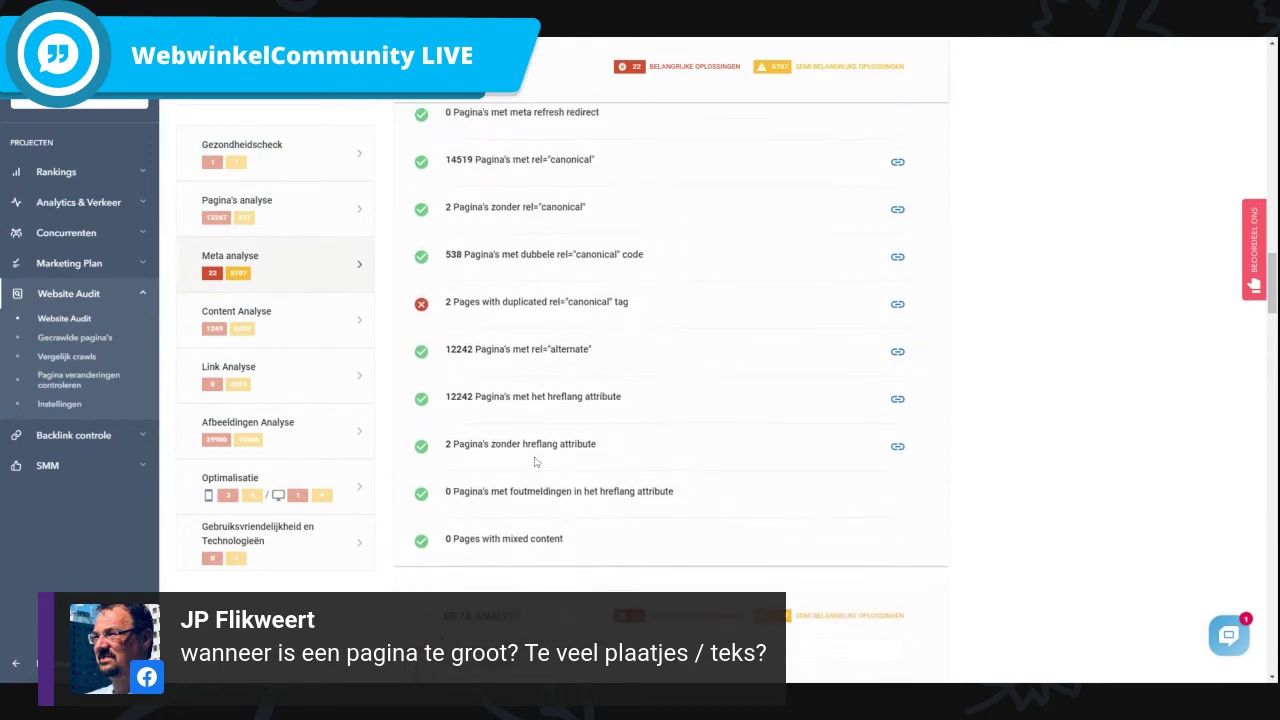
{"action": "scroll", "coordinate": [538, 454], "scroll_direction": "up", "scroll_amount": 2}
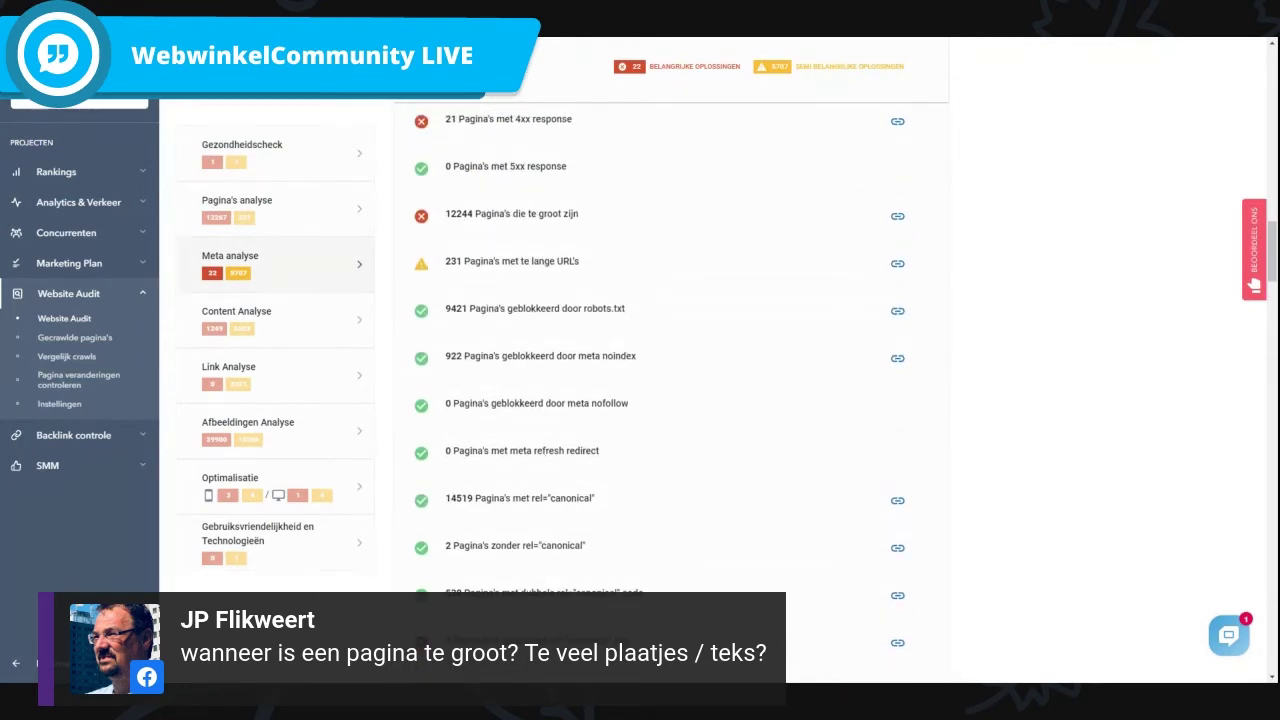
{"action": "left_click", "coordinate": [897, 216]}
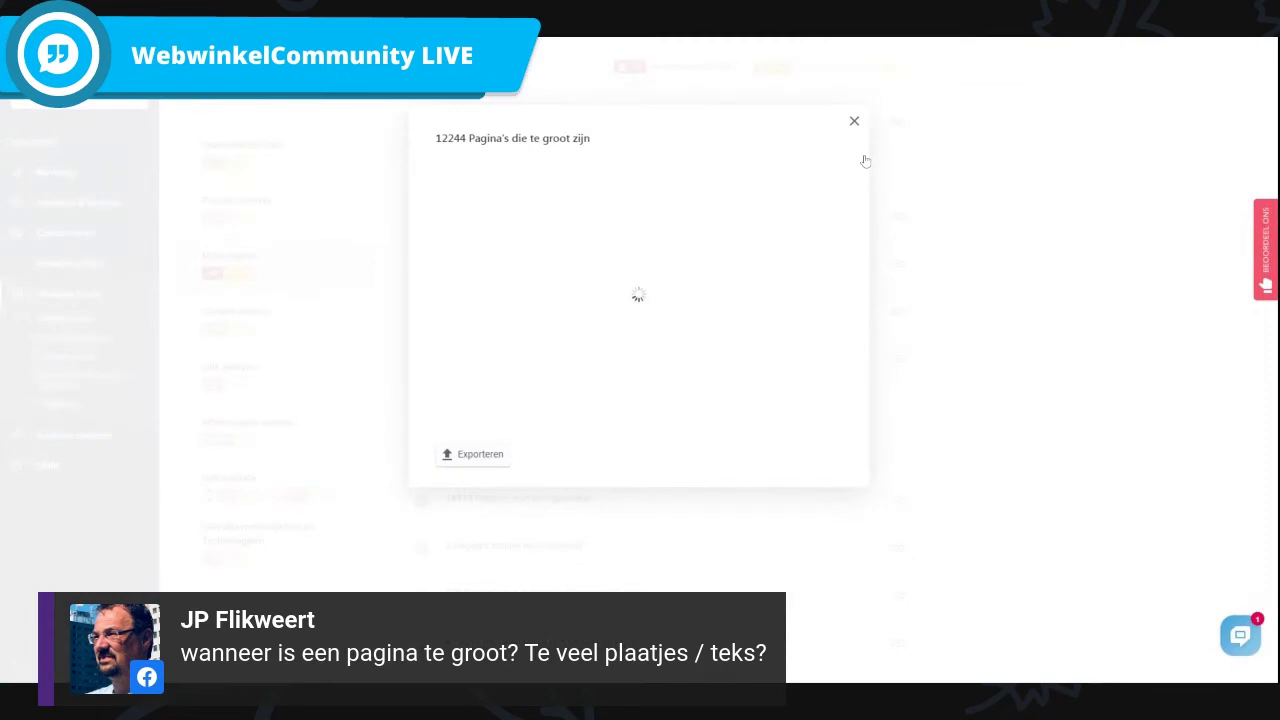
{"action": "left_click", "coordinate": [866, 322]}
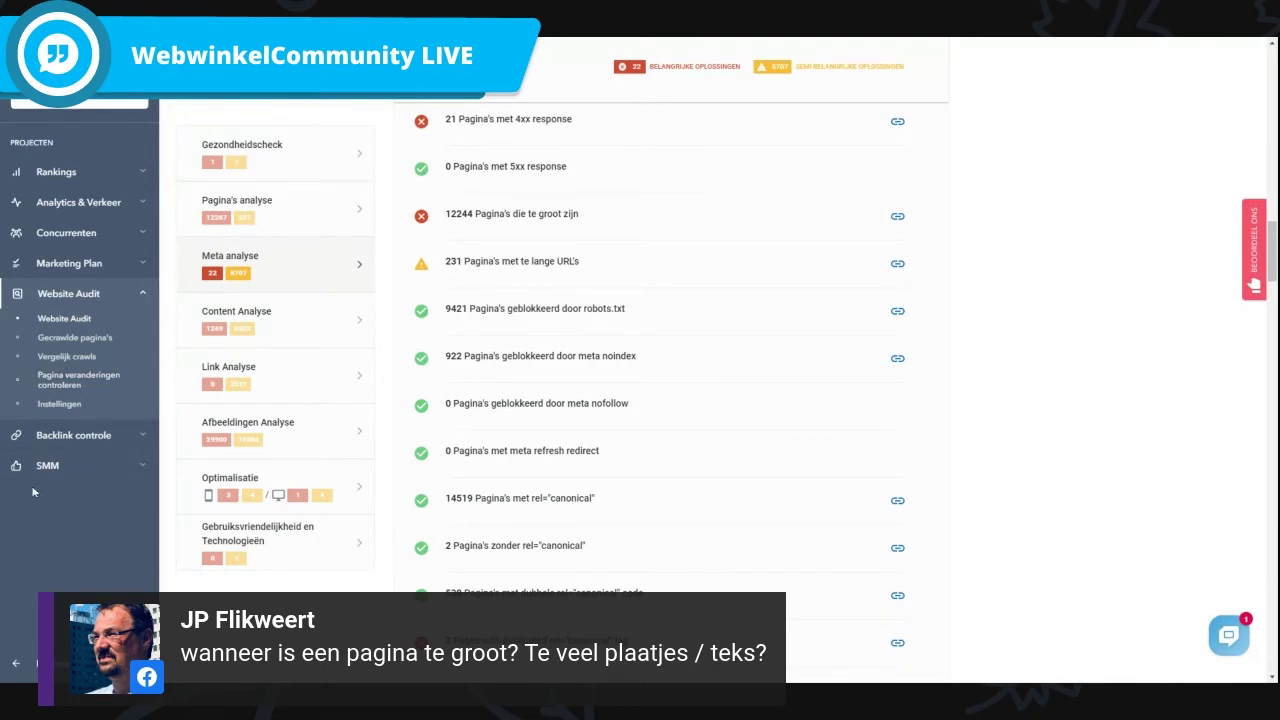
{"action": "left_click", "coordinate": [897, 216]}
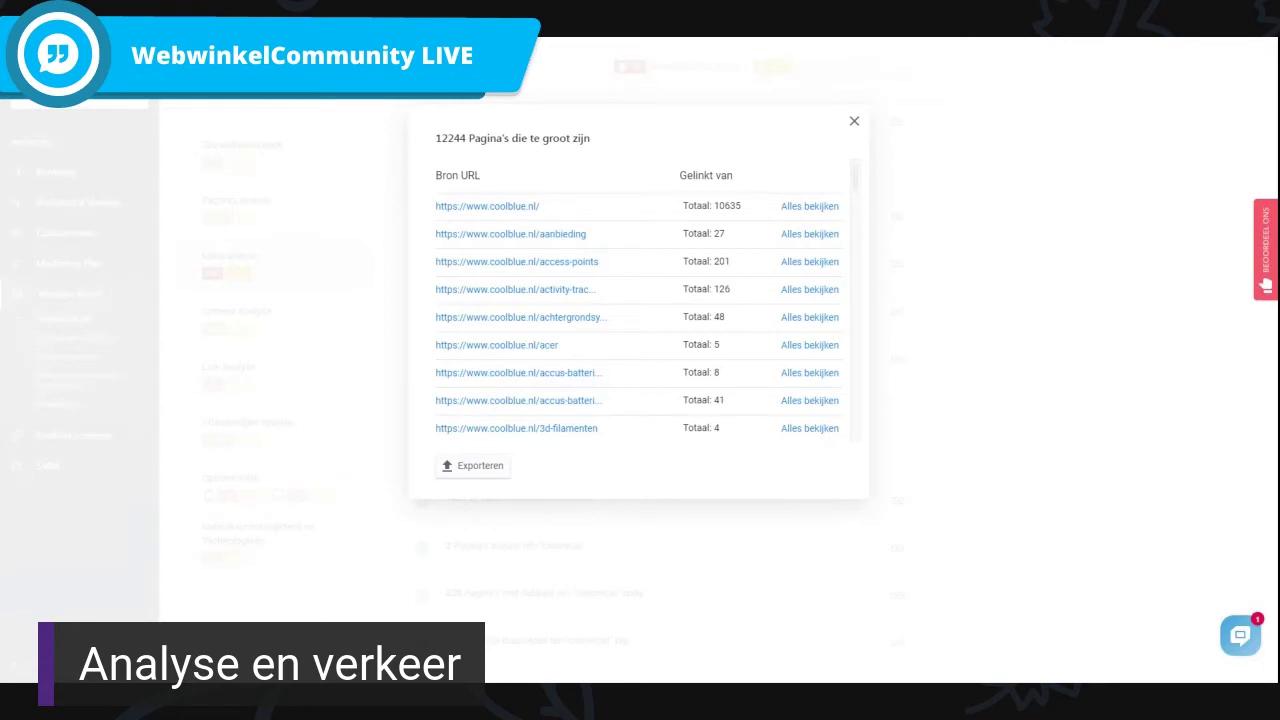
{"action": "left_click", "coordinate": [866, 162]}
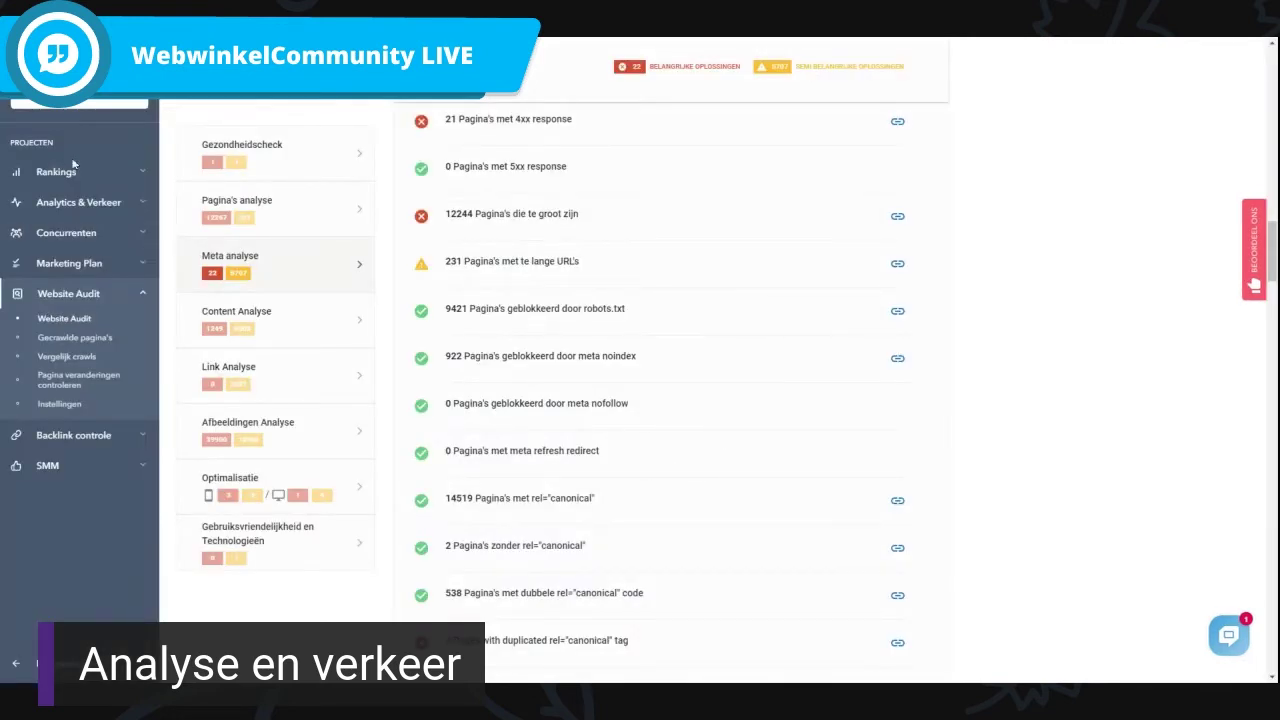
Move on past the meta, content and link analyses to the image analysis and examine the check for images with 4xx status.
{"action": "left_click_drag", "start_coordinate": [462, 243], "coordinate": [474, 214]}
{"action": "scroll", "coordinate": [612, 653], "scroll_direction": "down", "scroll_amount": 1}
{"action": "scroll", "coordinate": [612, 653], "scroll_direction": "down", "scroll_amount": 1}
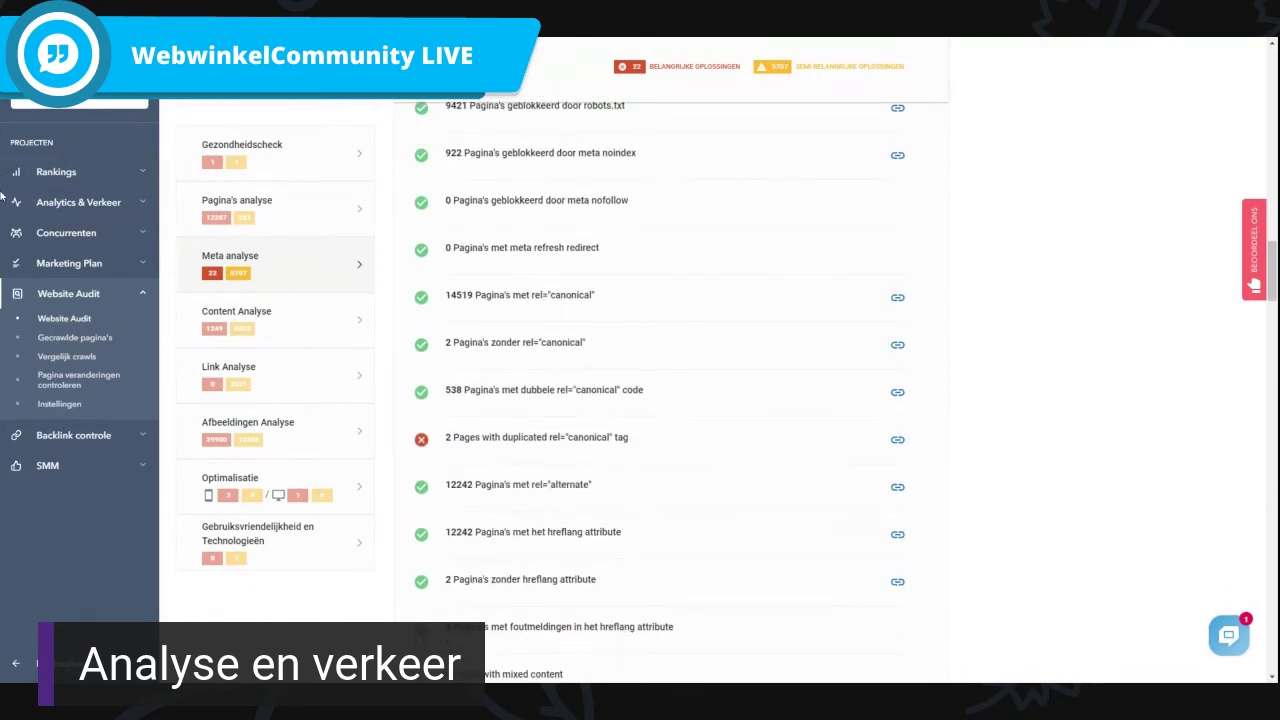
{"action": "scroll", "coordinate": [345, 490], "scroll_direction": "down", "scroll_amount": 3}
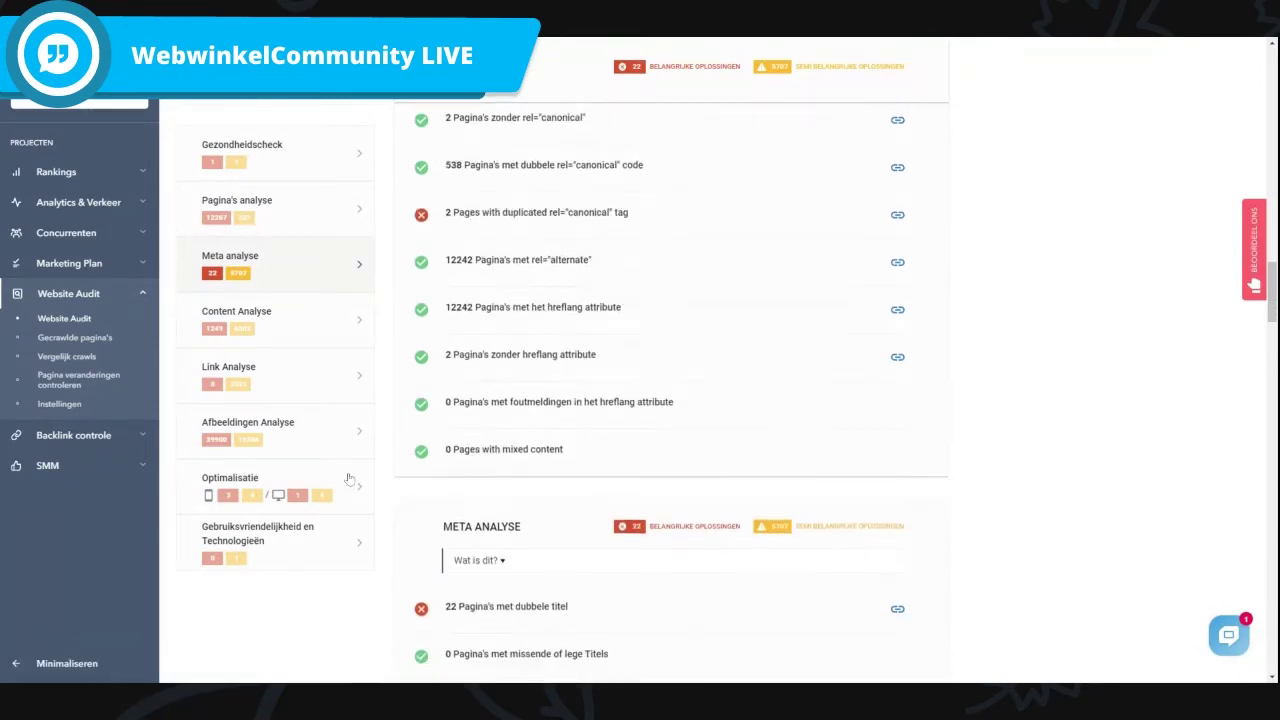
{"action": "scroll", "coordinate": [320, 442], "scroll_direction": "down", "scroll_amount": 2}
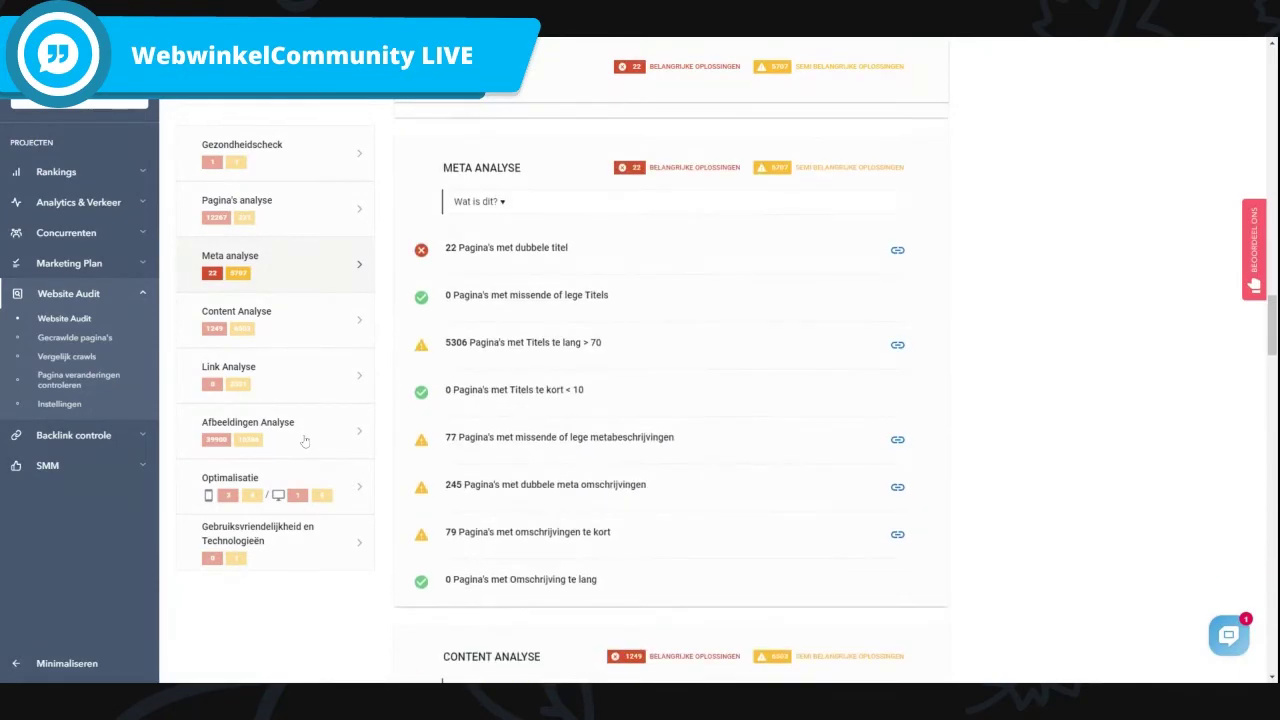
{"action": "scroll", "coordinate": [591, 284], "scroll_direction": "down", "scroll_amount": 13}
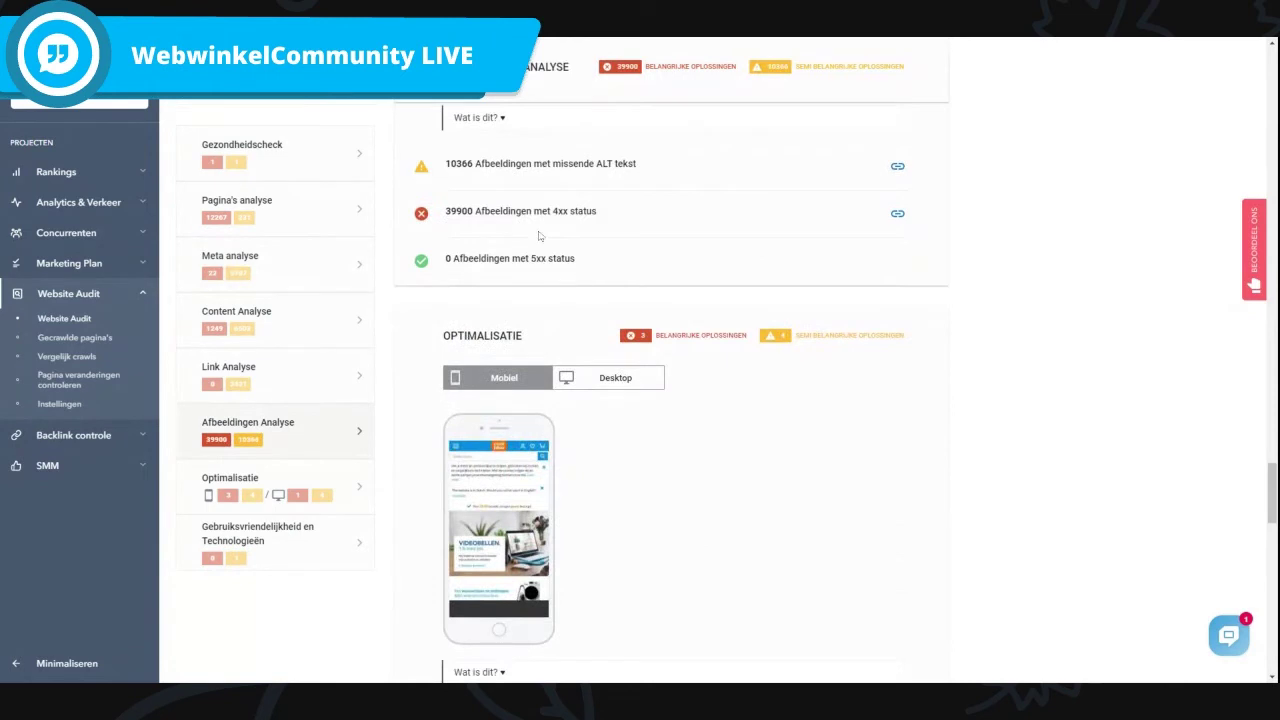
{"action": "left_click_drag", "start_coordinate": [475, 211], "coordinate": [597, 212]}
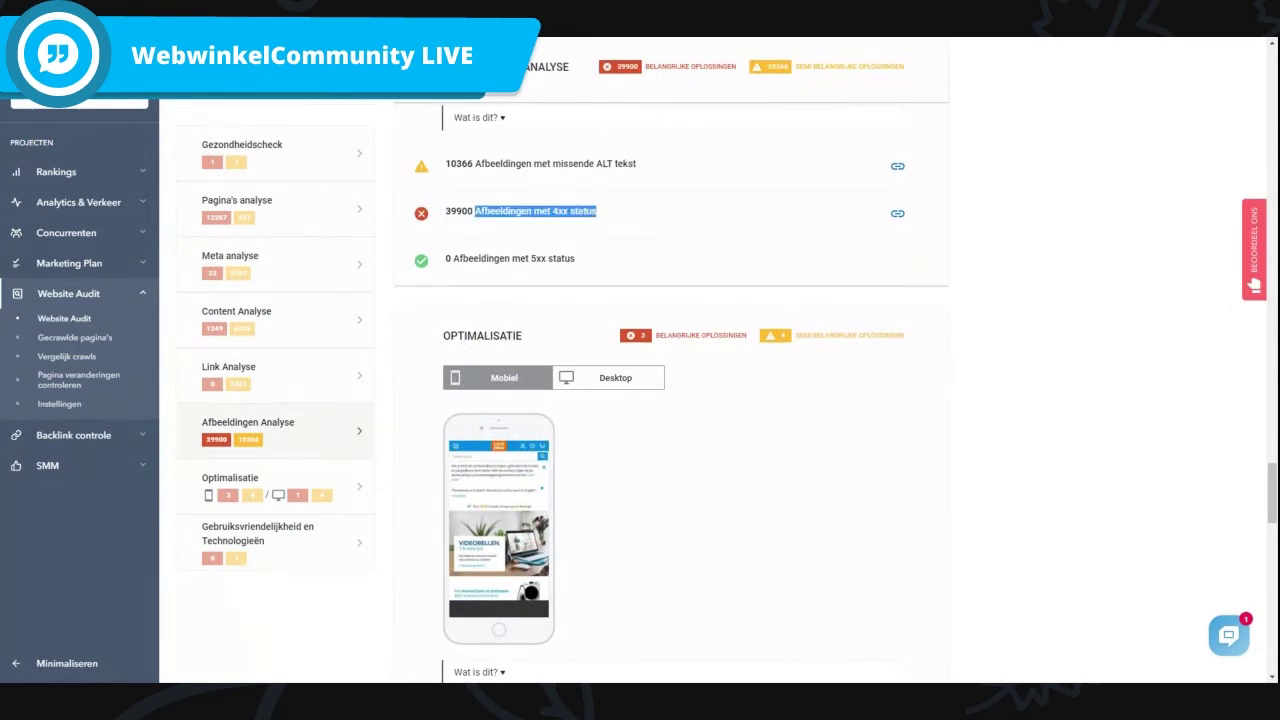
{"action": "left_click", "coordinate": [616, 248]}
{"action": "left_click_drag", "start_coordinate": [600, 212], "coordinate": [525, 232]}
Review the mobile optimisation checks and the usability and technologies section at the end of the audit report.
{"action": "scroll", "coordinate": [668, 349], "scroll_direction": "down", "scroll_amount": 5}
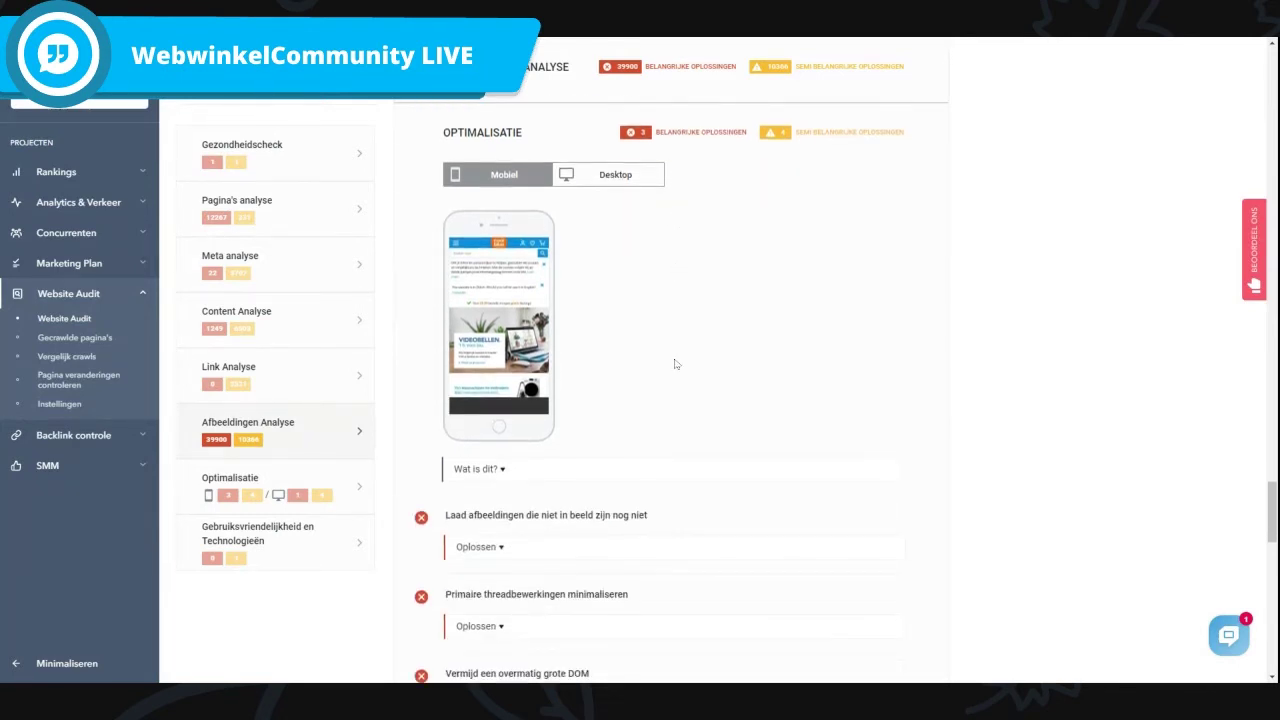
{"action": "scroll", "coordinate": [640, 349], "scroll_direction": "down", "scroll_amount": 10}
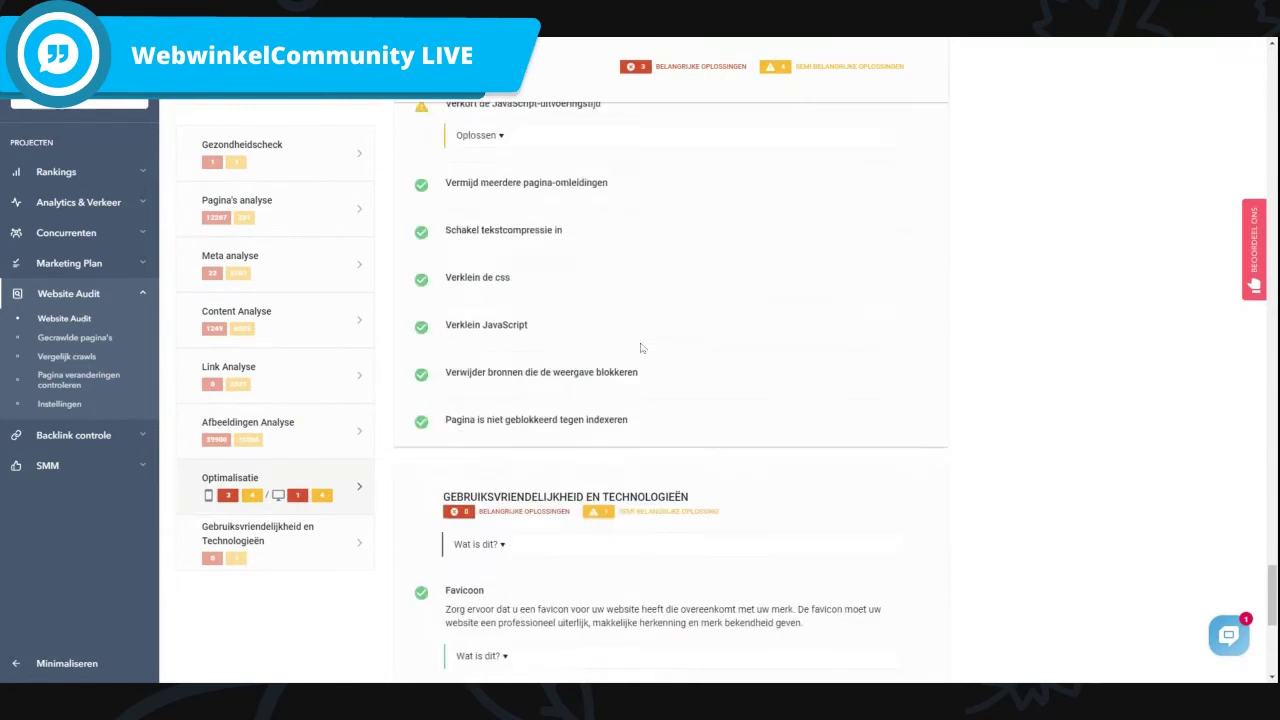
{"action": "scroll", "coordinate": [643, 356], "scroll_direction": "down", "scroll_amount": 3}
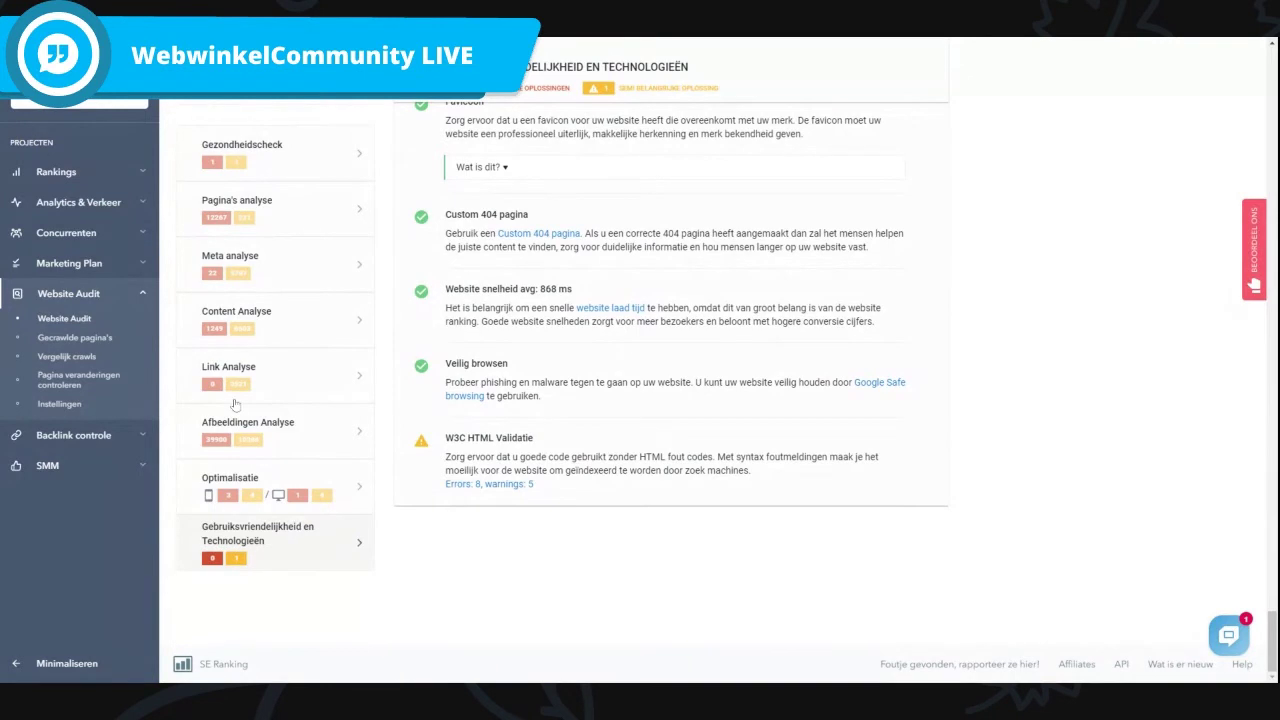
Open the crawled pages overview and look through its columns, including word count, page size, depth and links.
{"action": "left_click", "coordinate": [114, 353]}
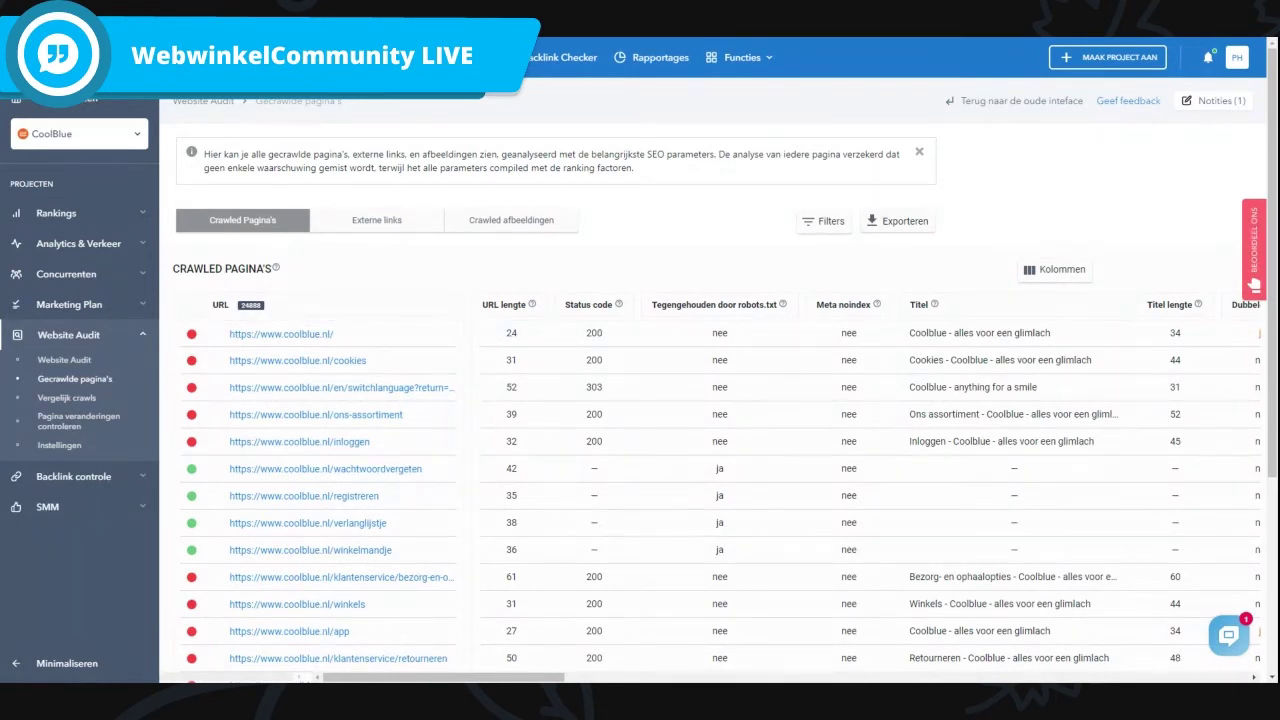
{"action": "left_click_drag", "start_coordinate": [542, 670], "coordinate": [1130, 670]}
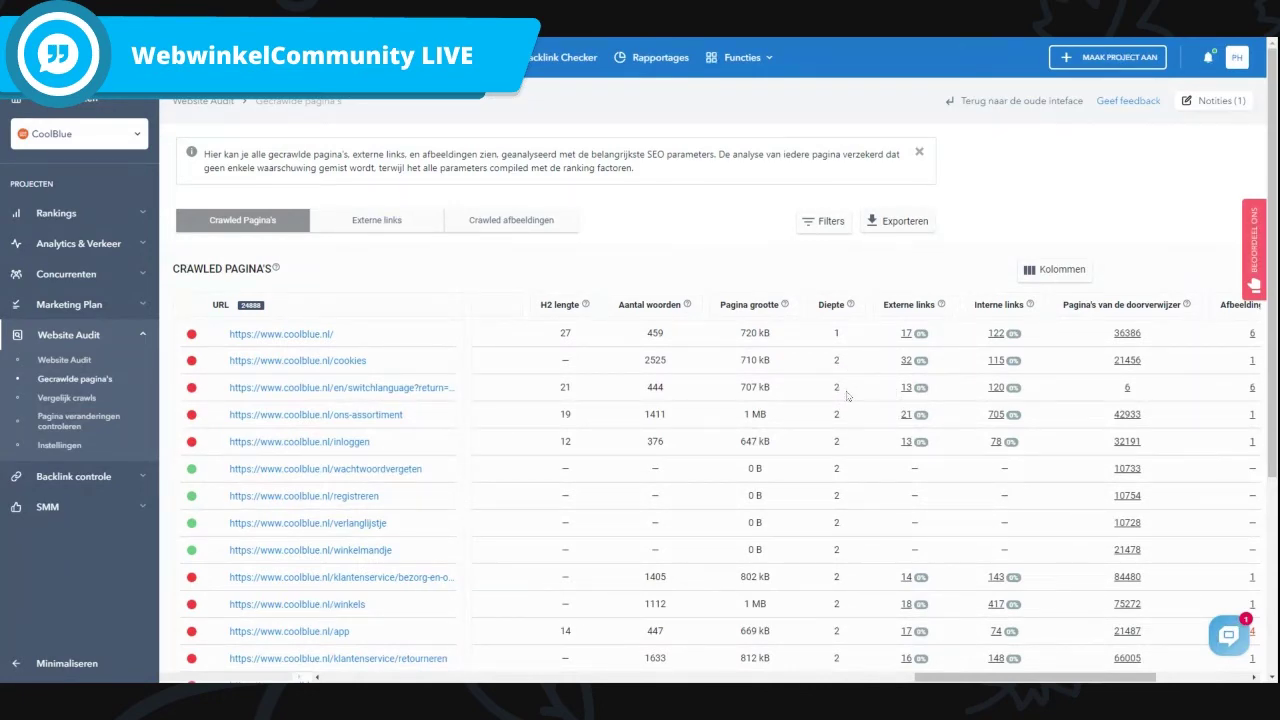
{"action": "scroll", "coordinate": [847, 396], "scroll_direction": "down", "scroll_amount": 5}
{"action": "scroll", "coordinate": [851, 414], "scroll_direction": "right", "scroll_amount": 3}
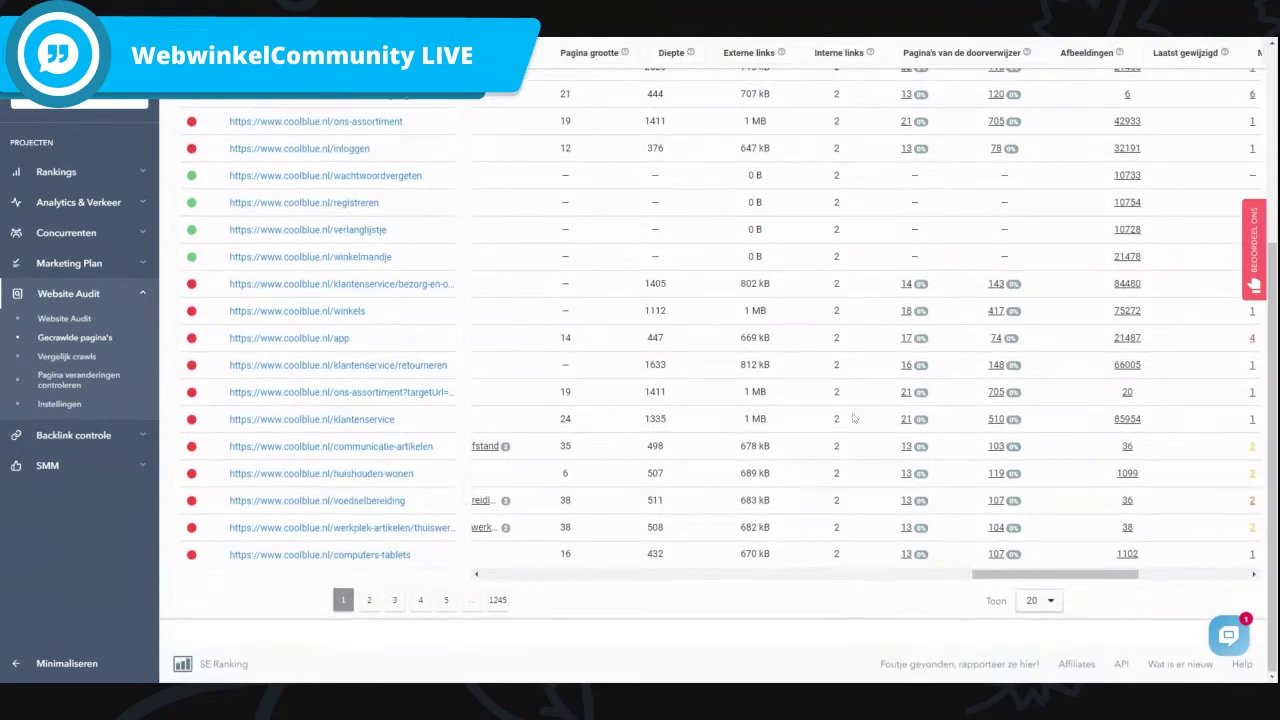
Show page 4 of the crawled pages and look across its H2, word count, page size and link columns.
{"action": "left_click", "coordinate": [421, 599]}
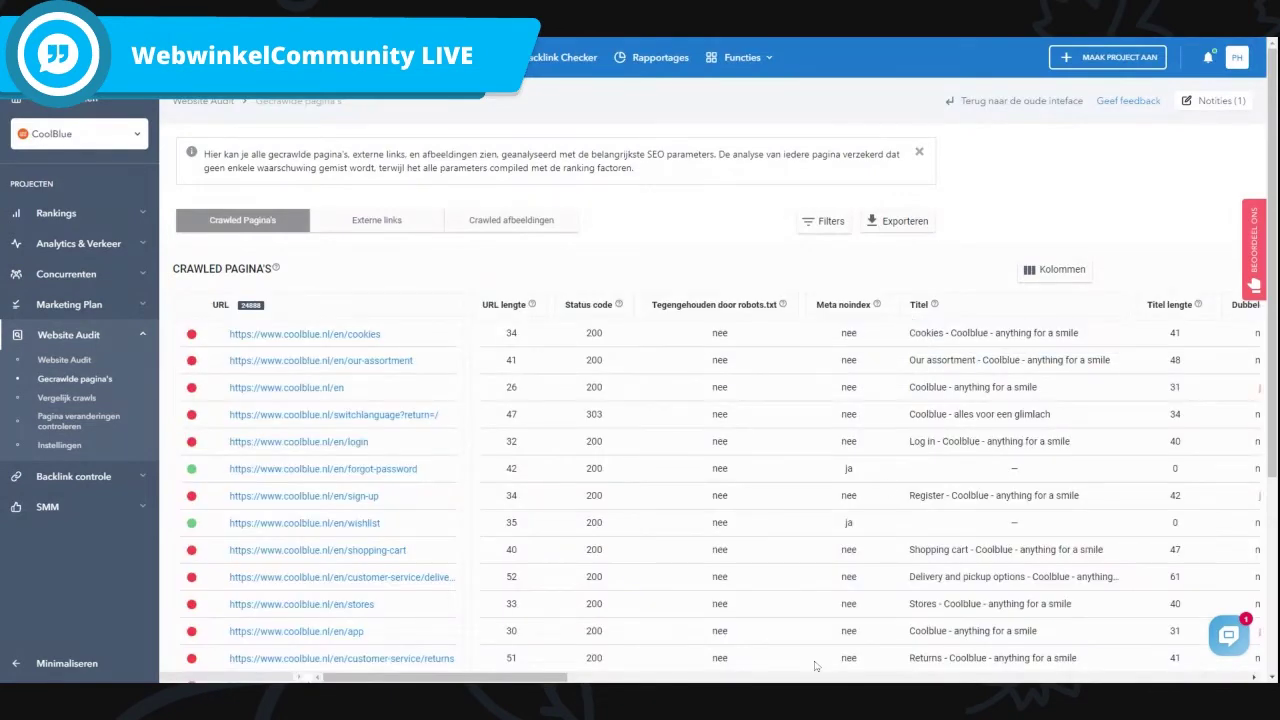
{"action": "left_click_drag", "start_coordinate": [563, 677], "coordinate": [1114, 679]}
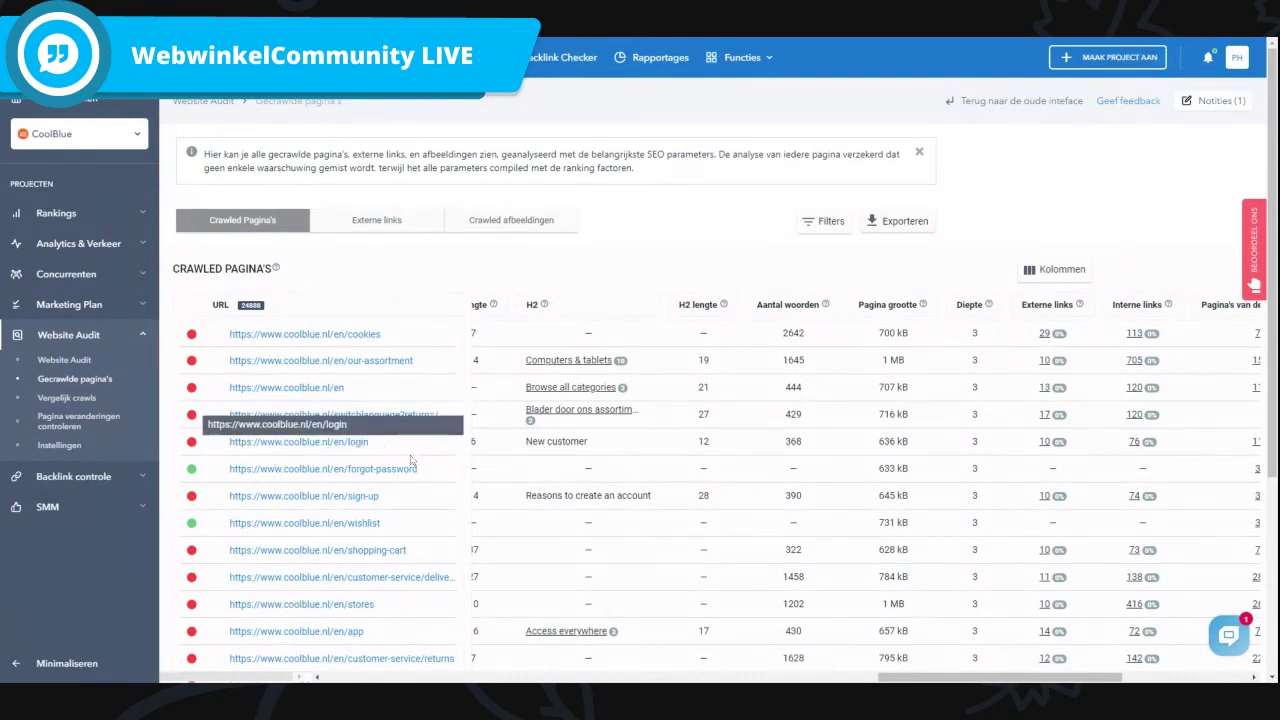
{"action": "scroll", "coordinate": [597, 652], "scroll_direction": "left", "scroll_amount": 10}
{"action": "scroll", "coordinate": [597, 652], "scroll_direction": "left", "scroll_amount": 10}
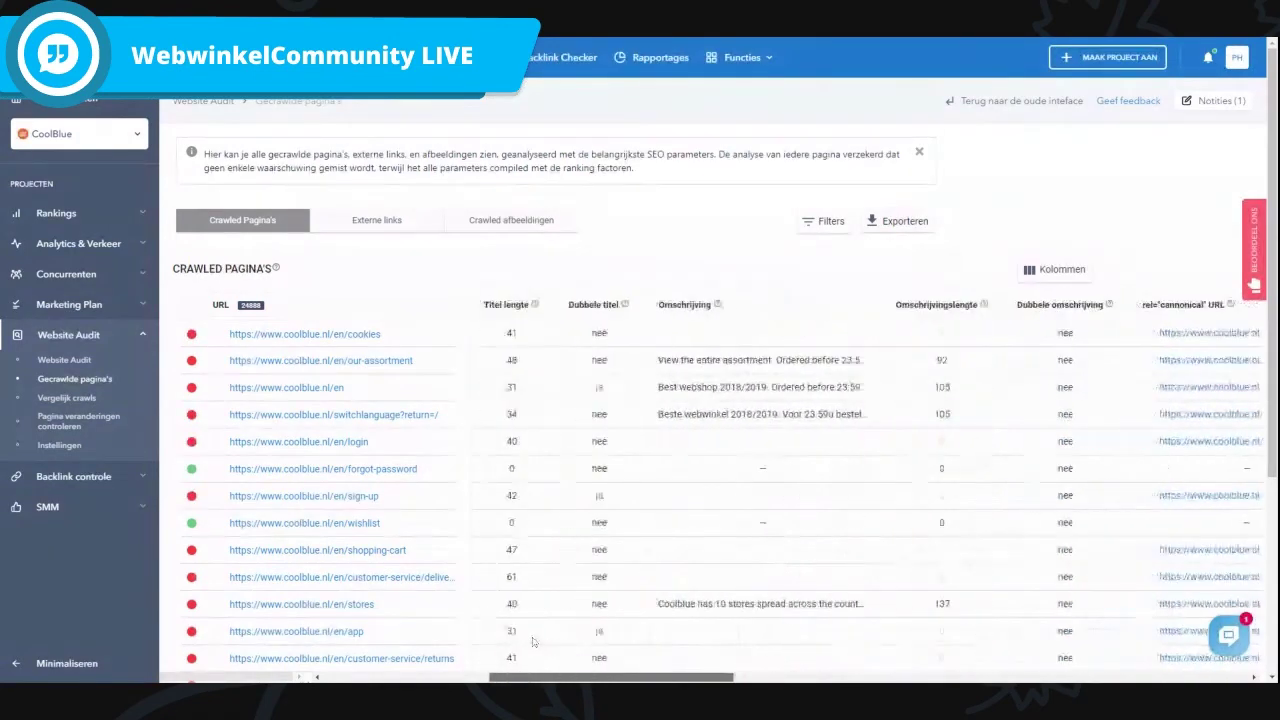
Examine the orange values in the description length column of the crawled pages table.
{"action": "scroll", "coordinate": [439, 634], "scroll_direction": "left", "scroll_amount": 5}
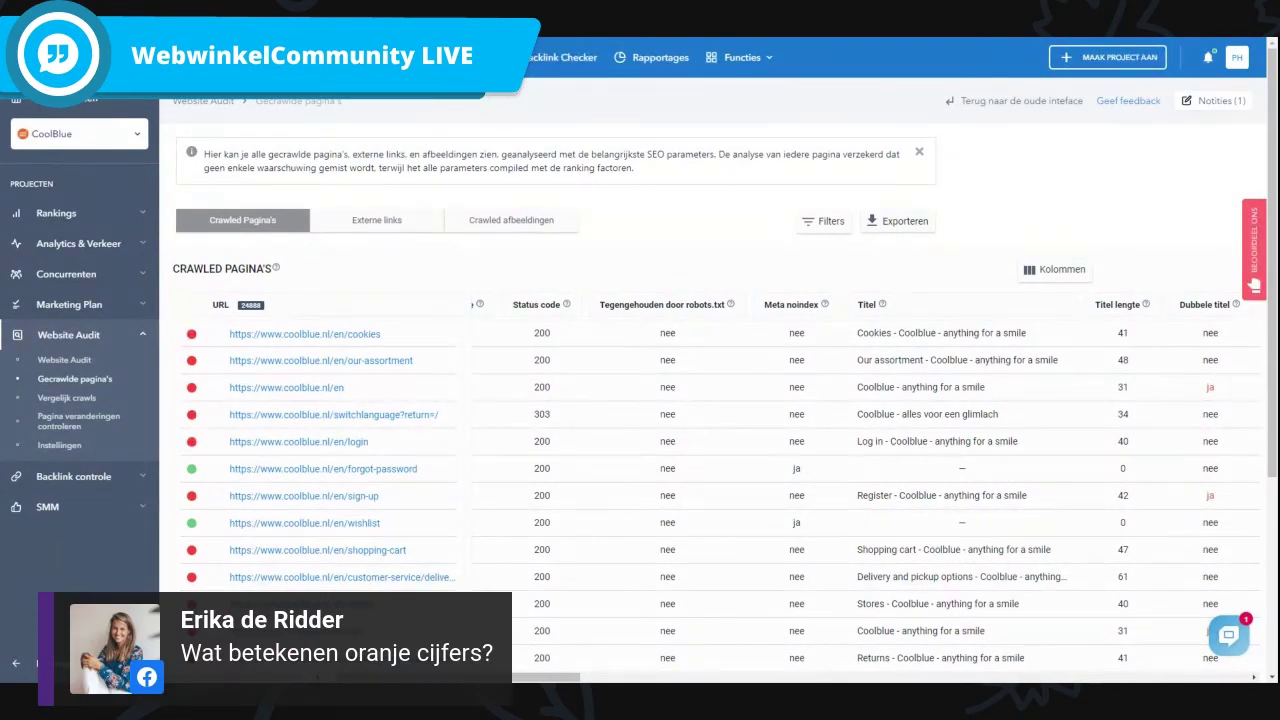
{"action": "scroll", "coordinate": [865, 480], "scroll_direction": "right", "scroll_amount": 2}
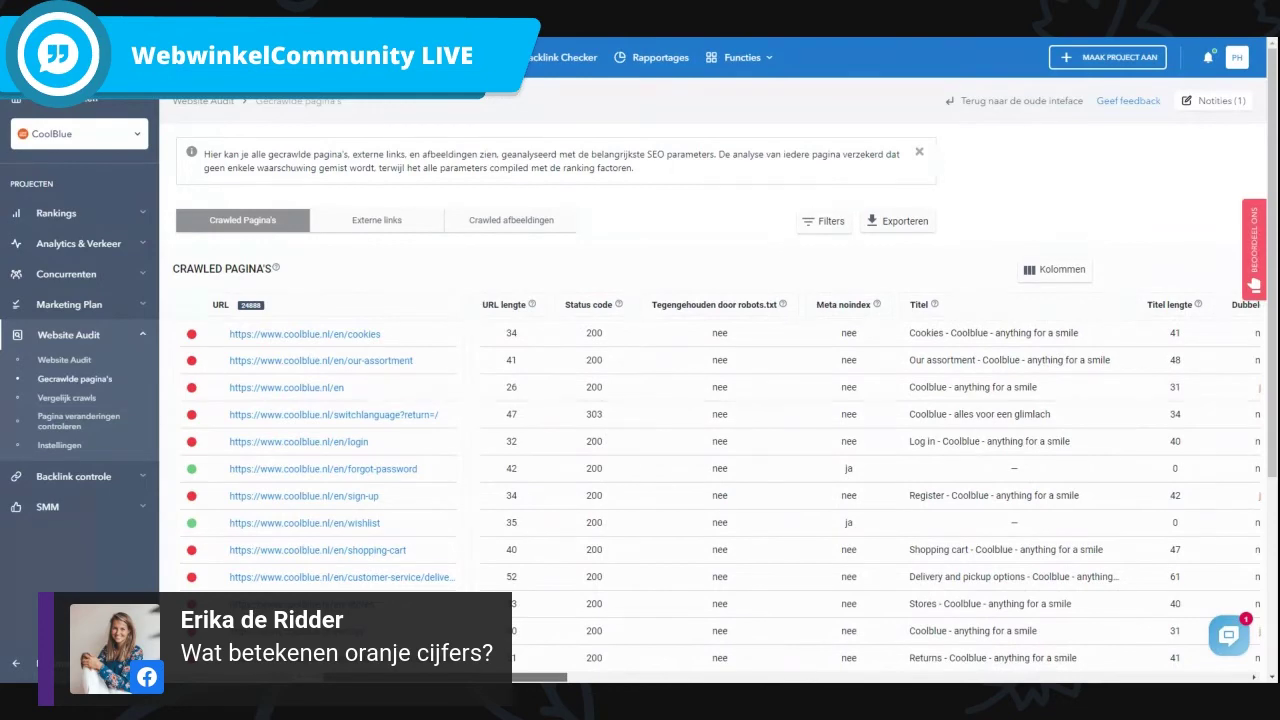
{"action": "scroll", "coordinate": [735, 653], "scroll_direction": "right", "scroll_amount": 10}
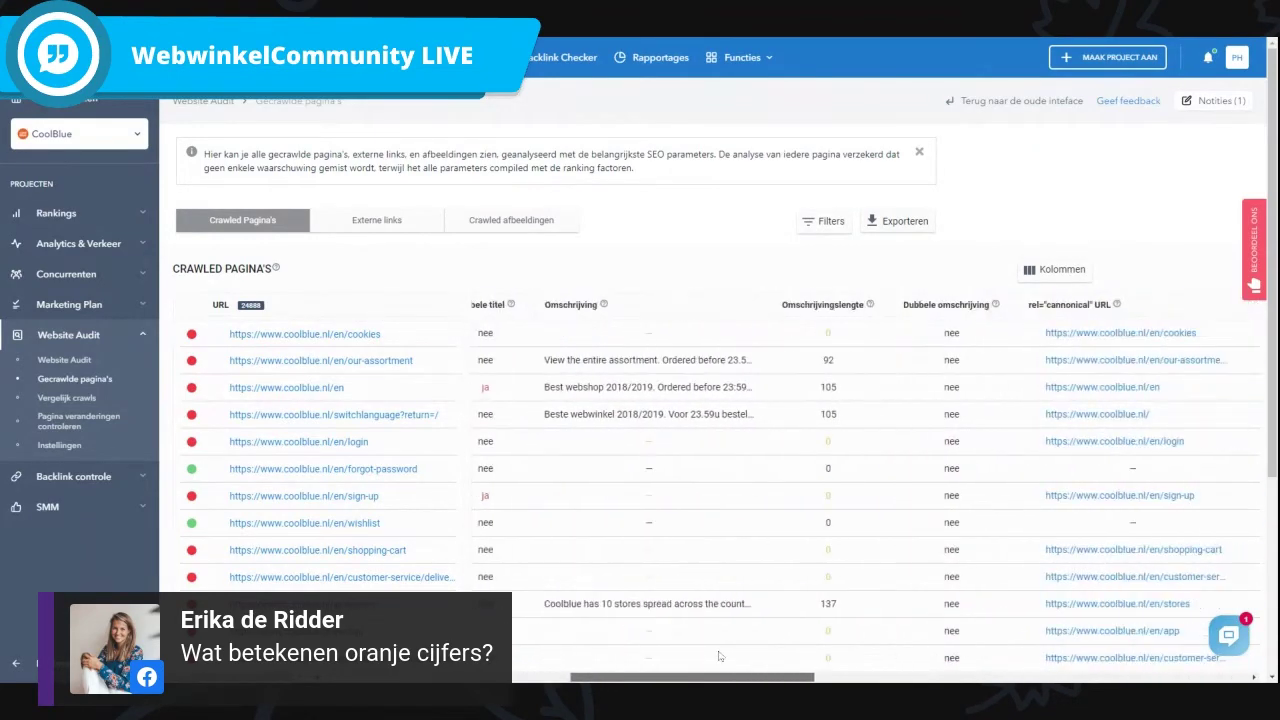
{"action": "scroll", "coordinate": [735, 653], "scroll_direction": "left", "scroll_amount": 1}
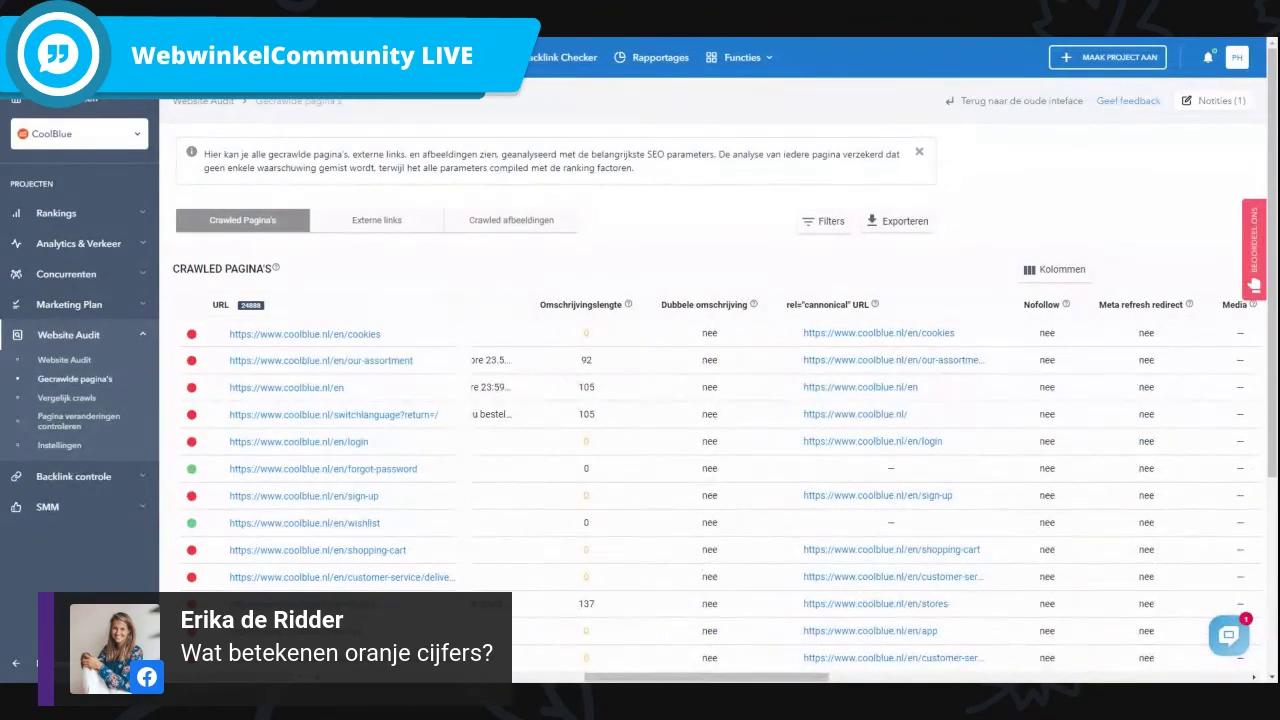
{"action": "mouse_move", "coordinate": [643, 328]}
{"action": "scroll", "coordinate": [365, 441], "scroll_direction": "left", "scroll_amount": 2}
Highlight the English login page's URL and follow its row through to the mixed content column.
{"action": "left_click_drag", "start_coordinate": [365, 441], "coordinate": [229, 441]}
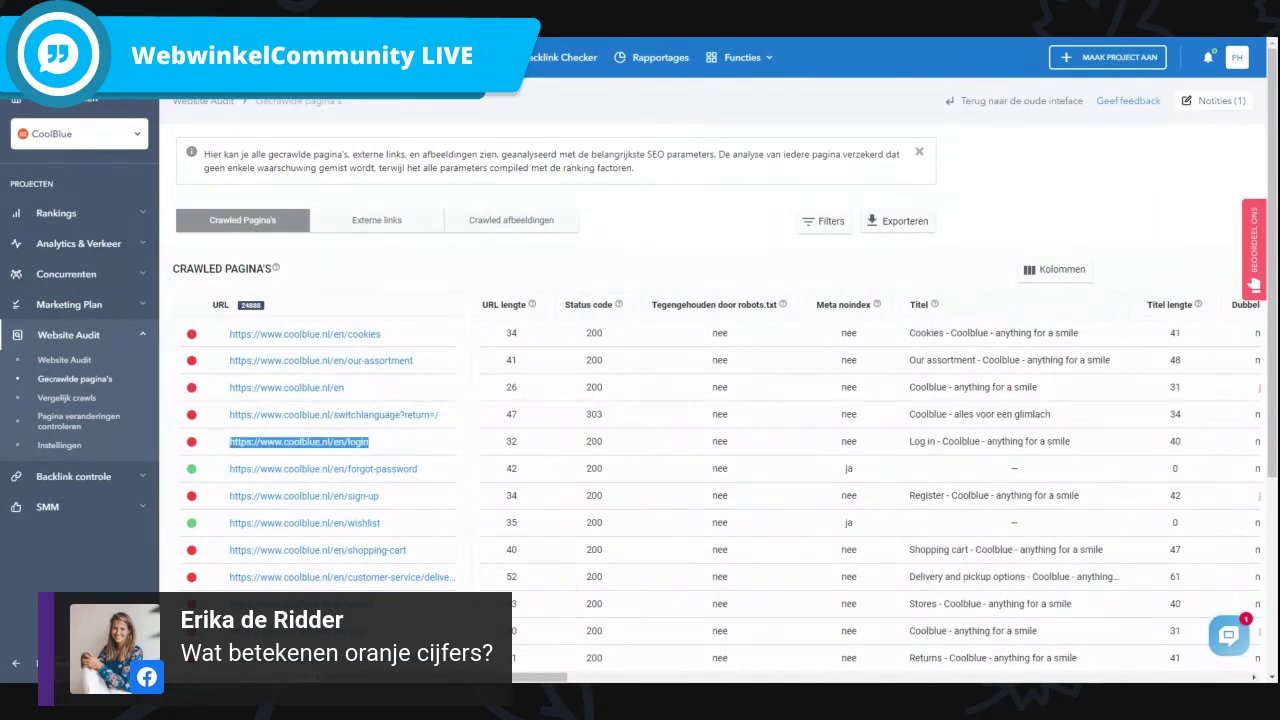
{"action": "scroll", "coordinate": [624, 669], "scroll_direction": "right", "scroll_amount": 5}
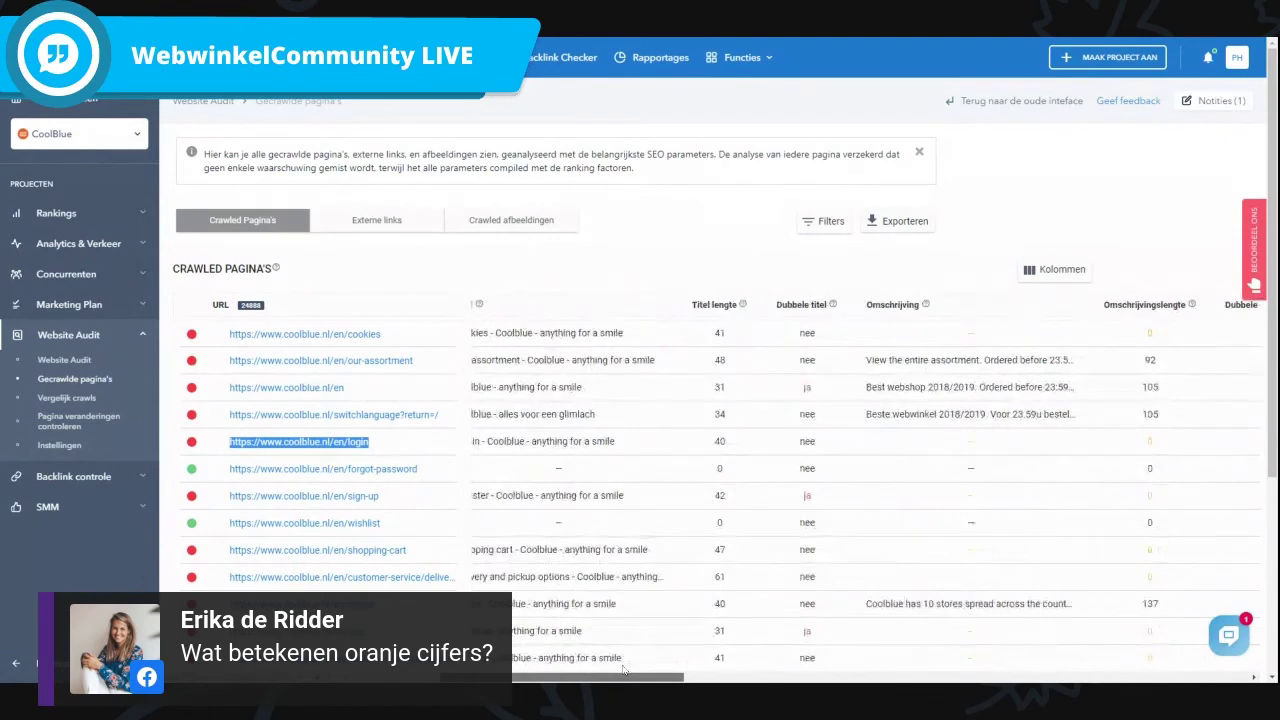
{"action": "left_click_drag", "start_coordinate": [624, 669], "coordinate": [1152, 671]}
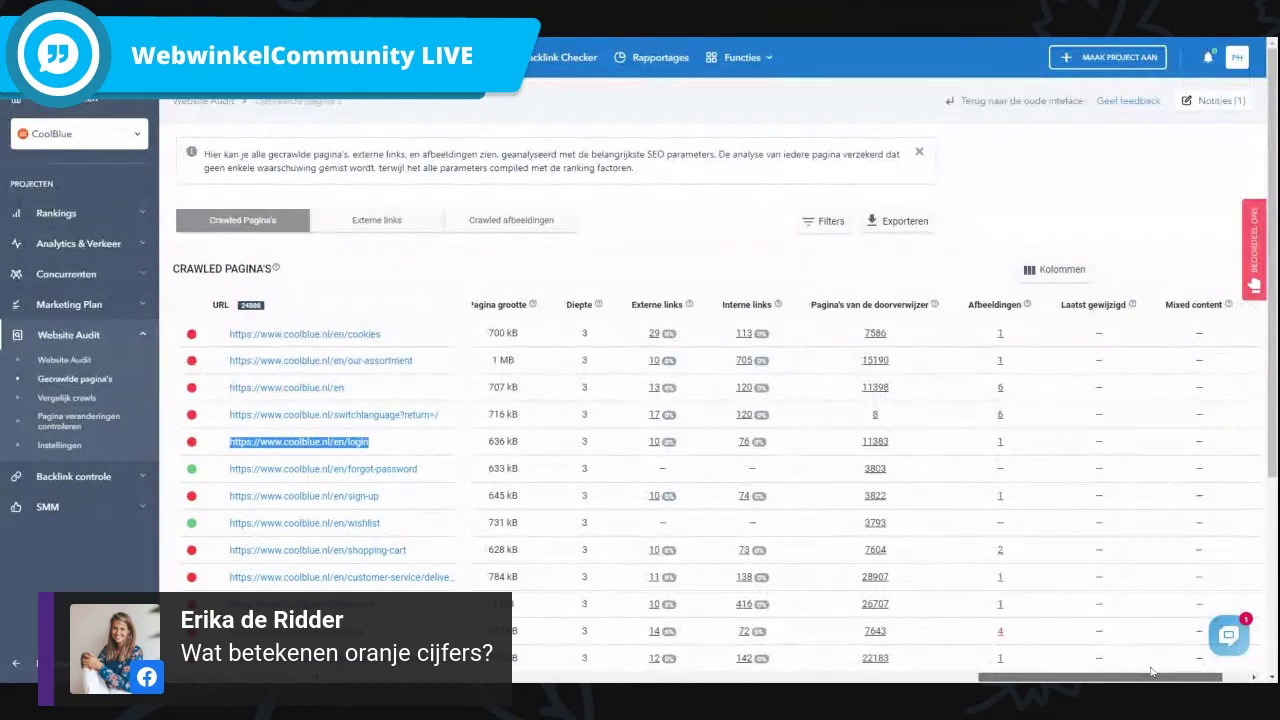
Sort the crawled pages by description length from longest to shortest and check the first page's title length.
{"action": "scroll", "coordinate": [737, 325], "scroll_direction": "left", "scroll_amount": 10}
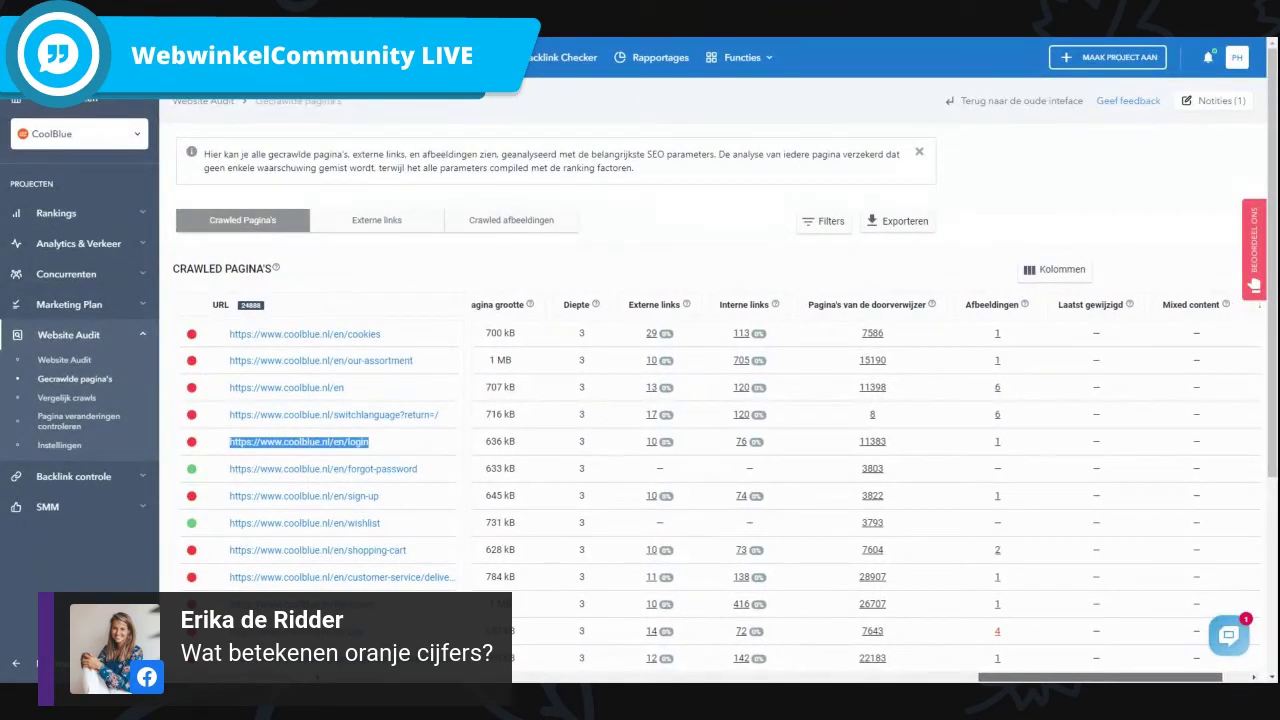
{"action": "left_click", "coordinate": [737, 325]}
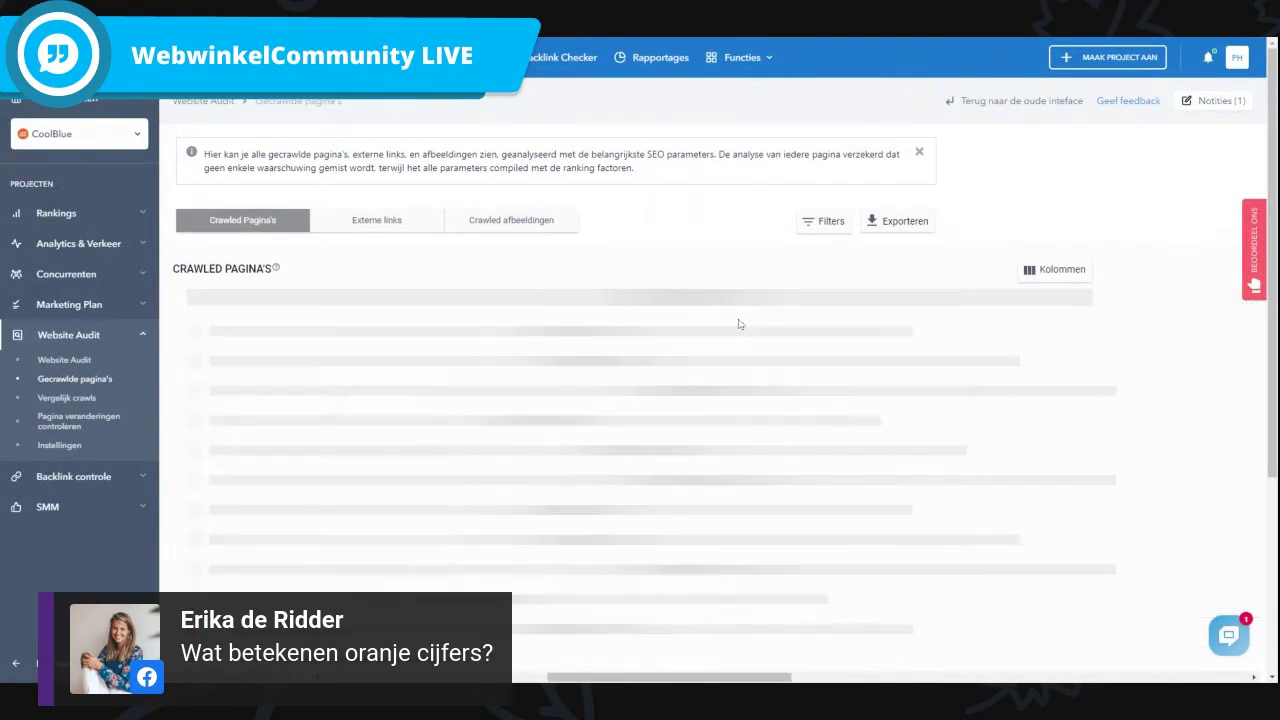
{"action": "left_click_drag", "start_coordinate": [400, 677], "coordinate": [645, 672]}
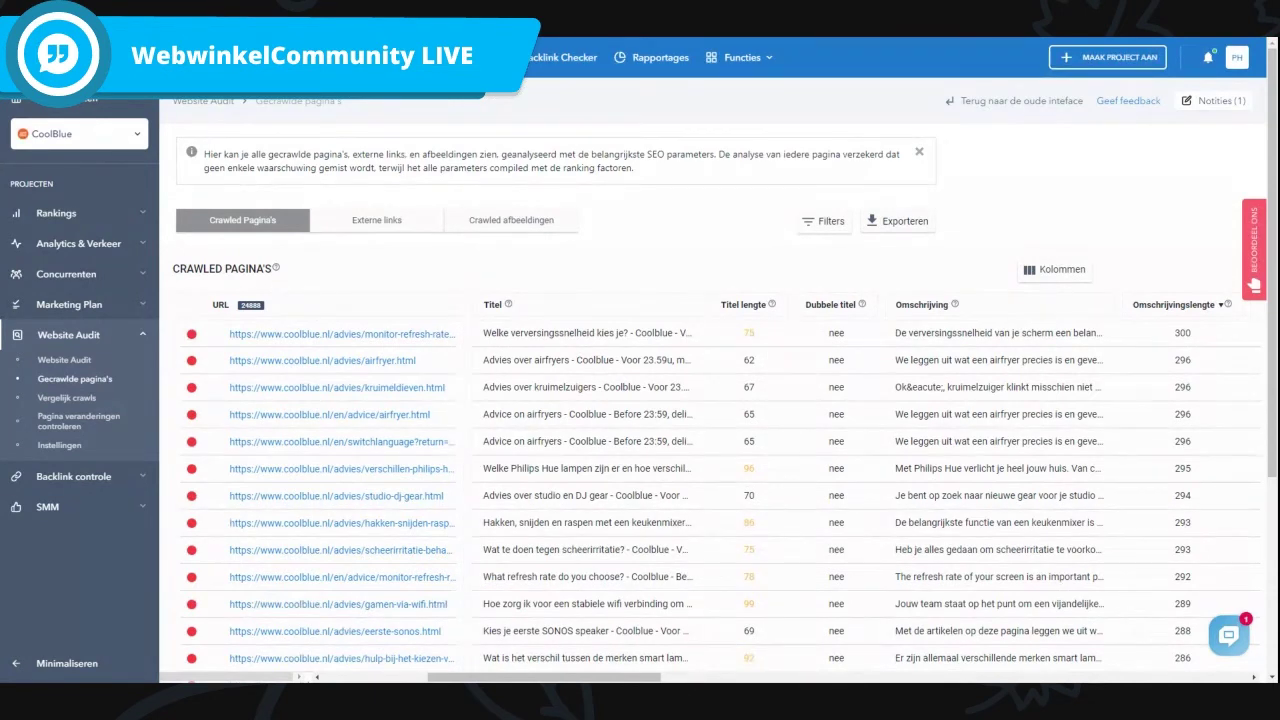
{"action": "double_click", "coordinate": [749, 333]}
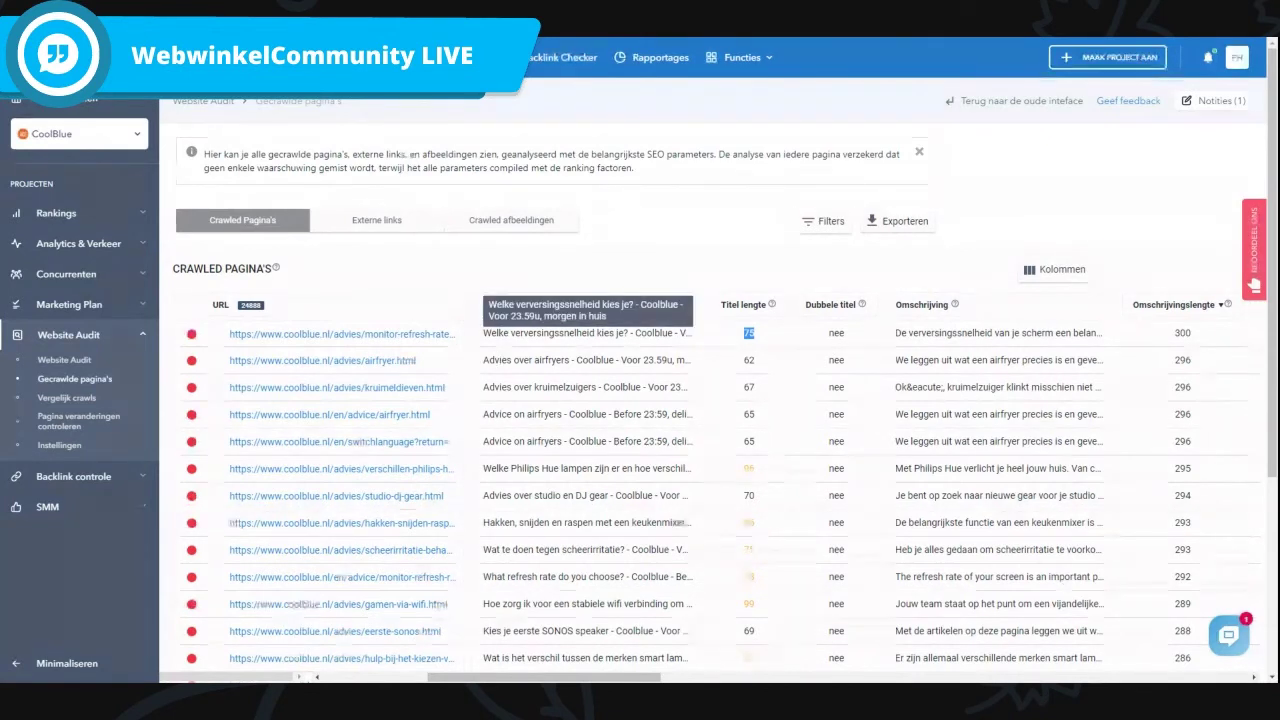
Examine the orange values in the title length column down to the end of the crawled pages' first page.
{"action": "left_click", "coordinate": [780, 354]}
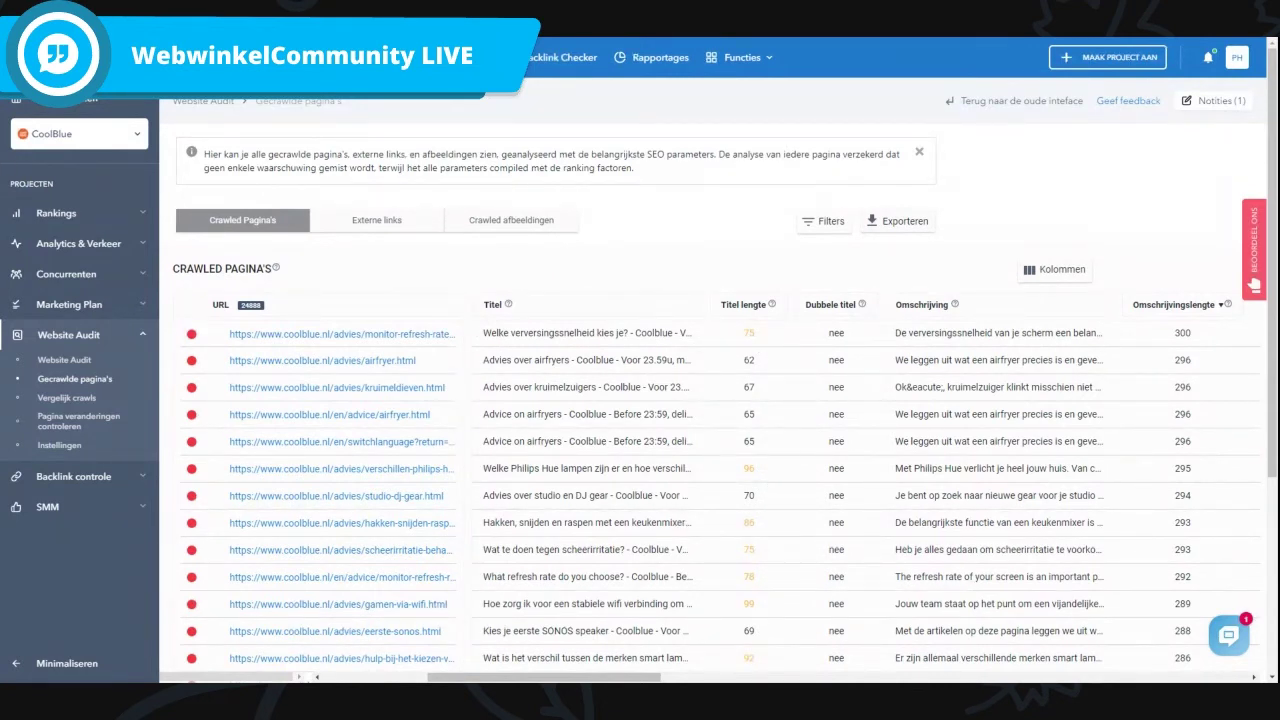
{"action": "left_click_drag", "start_coordinate": [758, 333], "coordinate": [740, 350]}
{"action": "scroll", "coordinate": [752, 468], "scroll_direction": "down", "scroll_amount": 5}
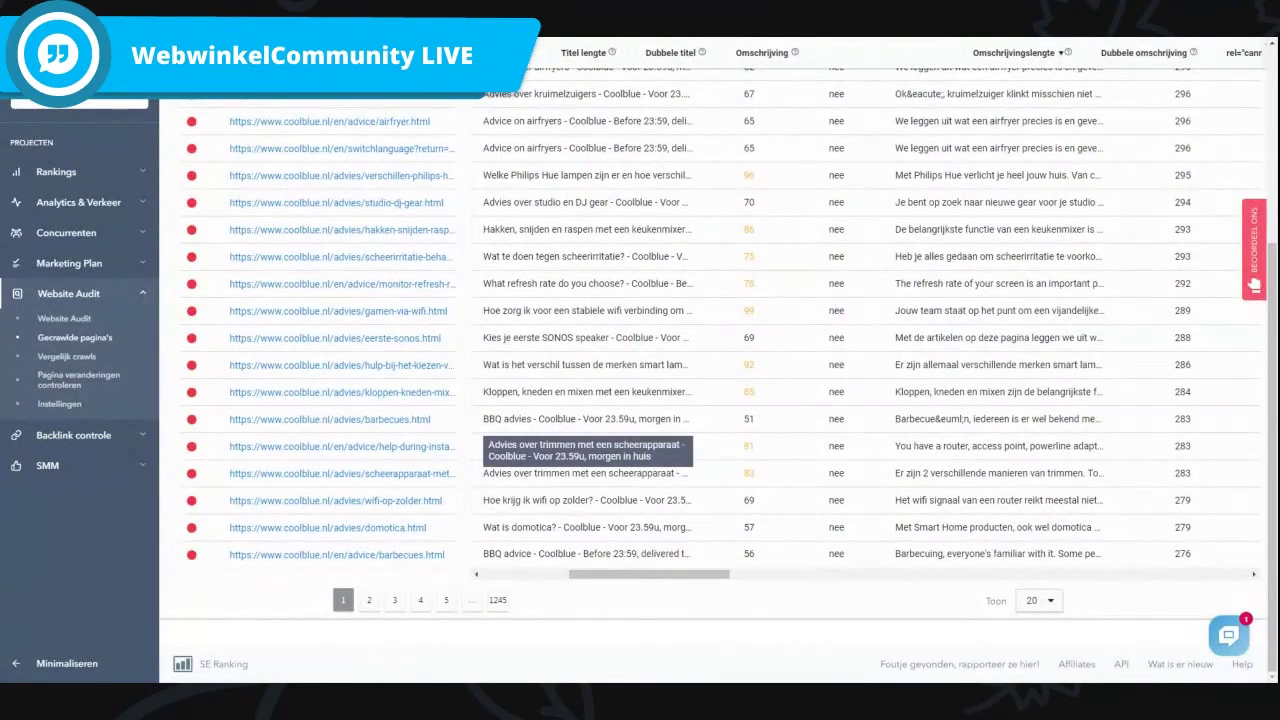
{"action": "double_click", "coordinate": [777, 485]}
Look across the crawled pages' link, image and redirect columns and highlight the internal link count of the studio DJ gear page.
{"action": "left_click_drag", "start_coordinate": [689, 575], "coordinate": [1170, 566]}
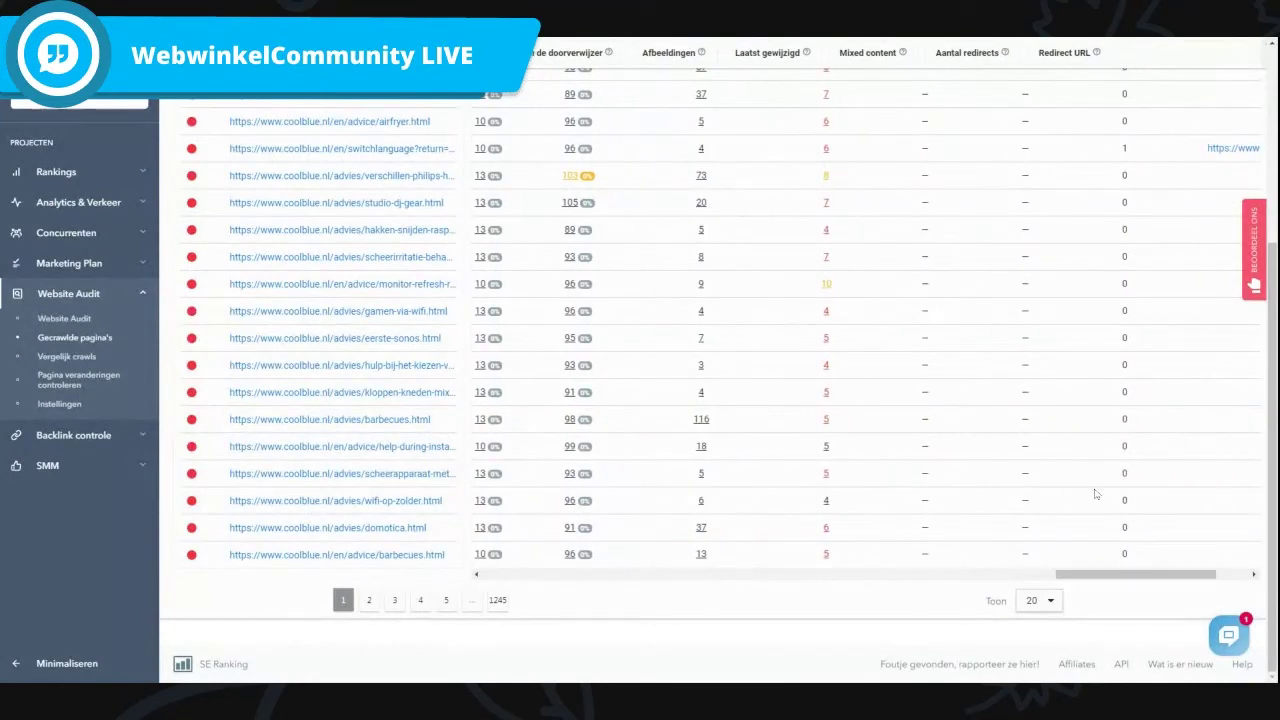
{"action": "scroll", "coordinate": [866, 237], "scroll_direction": "up", "scroll_amount": 4}
{"action": "scroll", "coordinate": [871, 240], "scroll_direction": "down", "scroll_amount": 2}
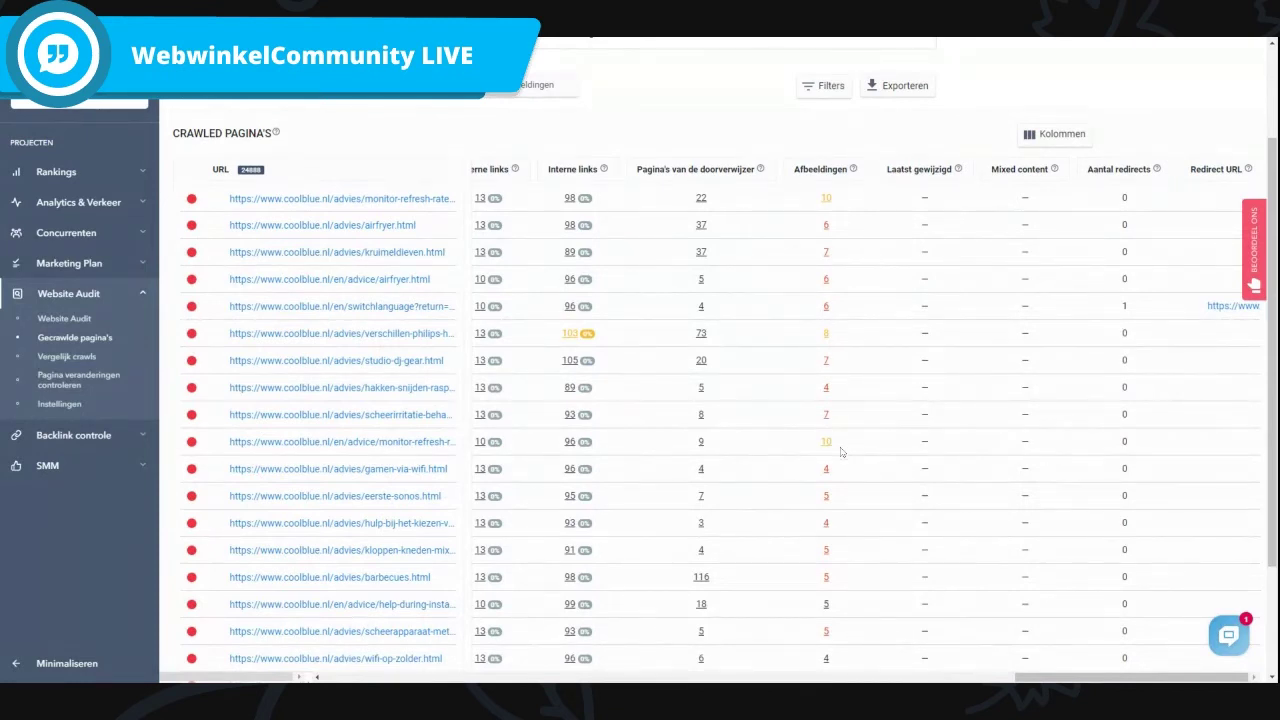
{"action": "left_click_drag", "start_coordinate": [1058, 673], "coordinate": [1011, 665]}
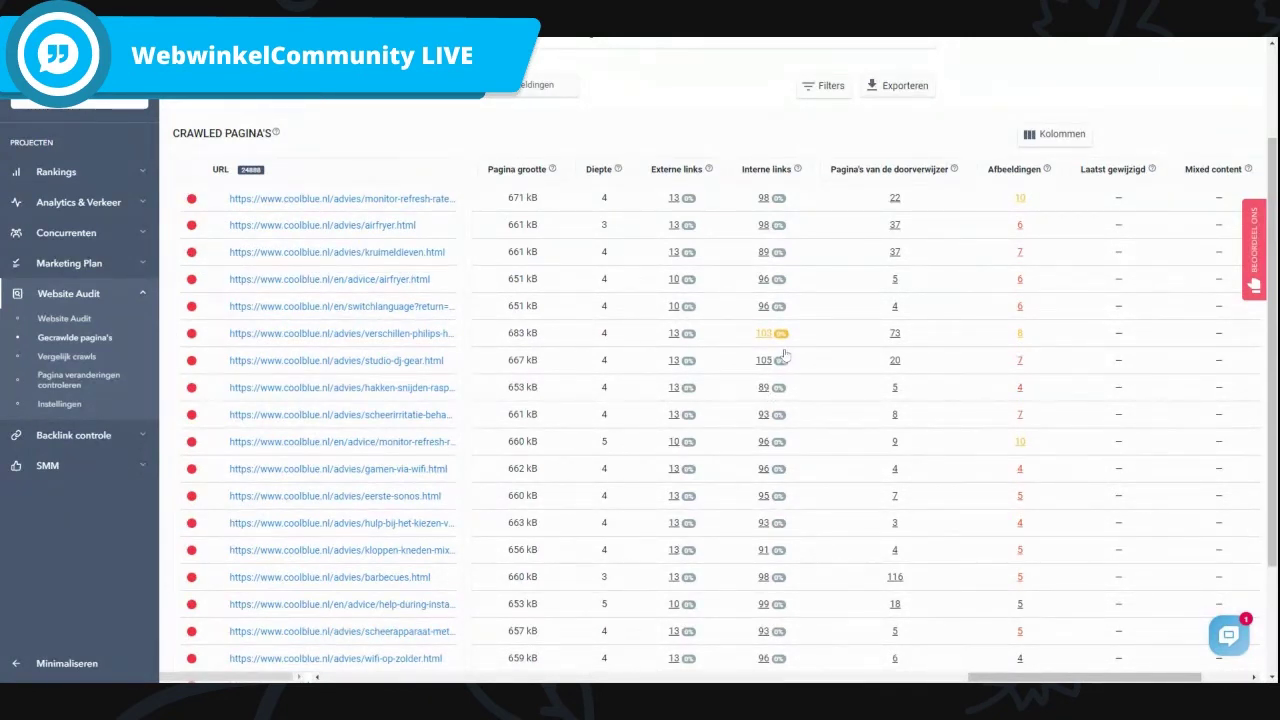
{"action": "left_click_drag", "start_coordinate": [808, 358], "coordinate": [762, 360]}
{"action": "left_click", "coordinate": [820, 358]}
View the crawl comparison section of the website audit and open the project's backlink monitoring list.
{"action": "left_click", "coordinate": [84, 363]}
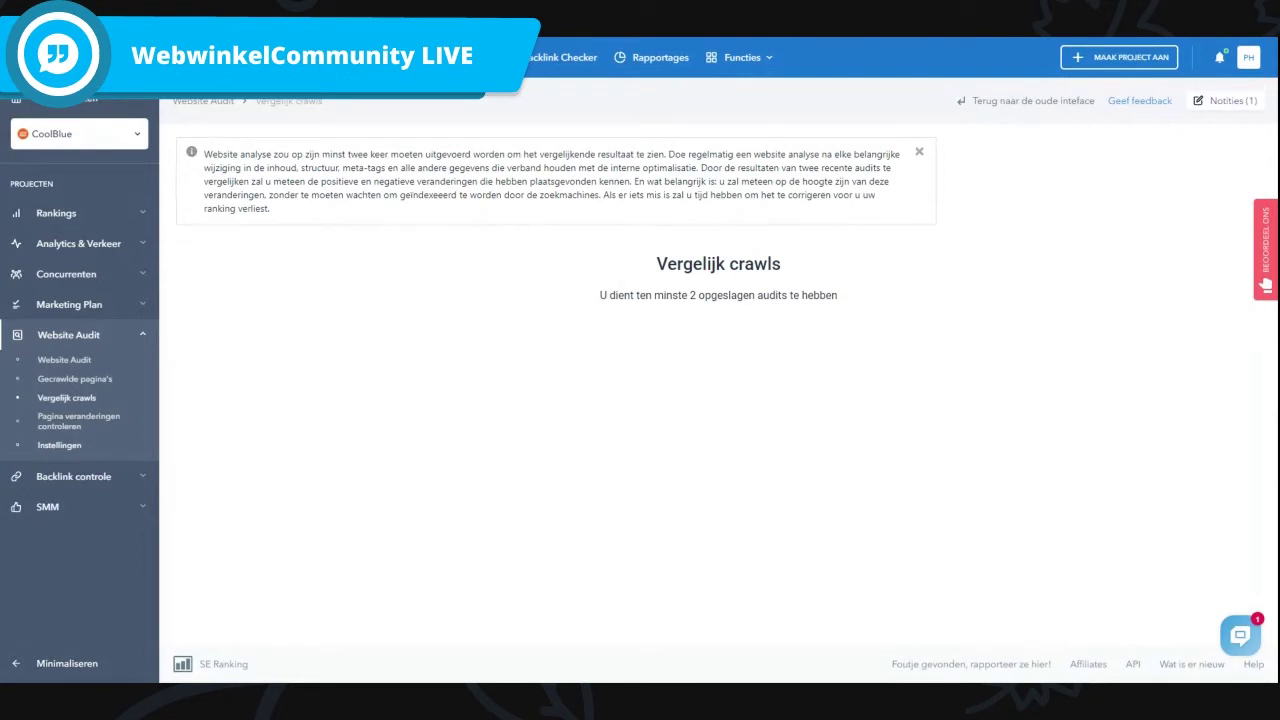
{"action": "left_click", "coordinate": [93, 479]}
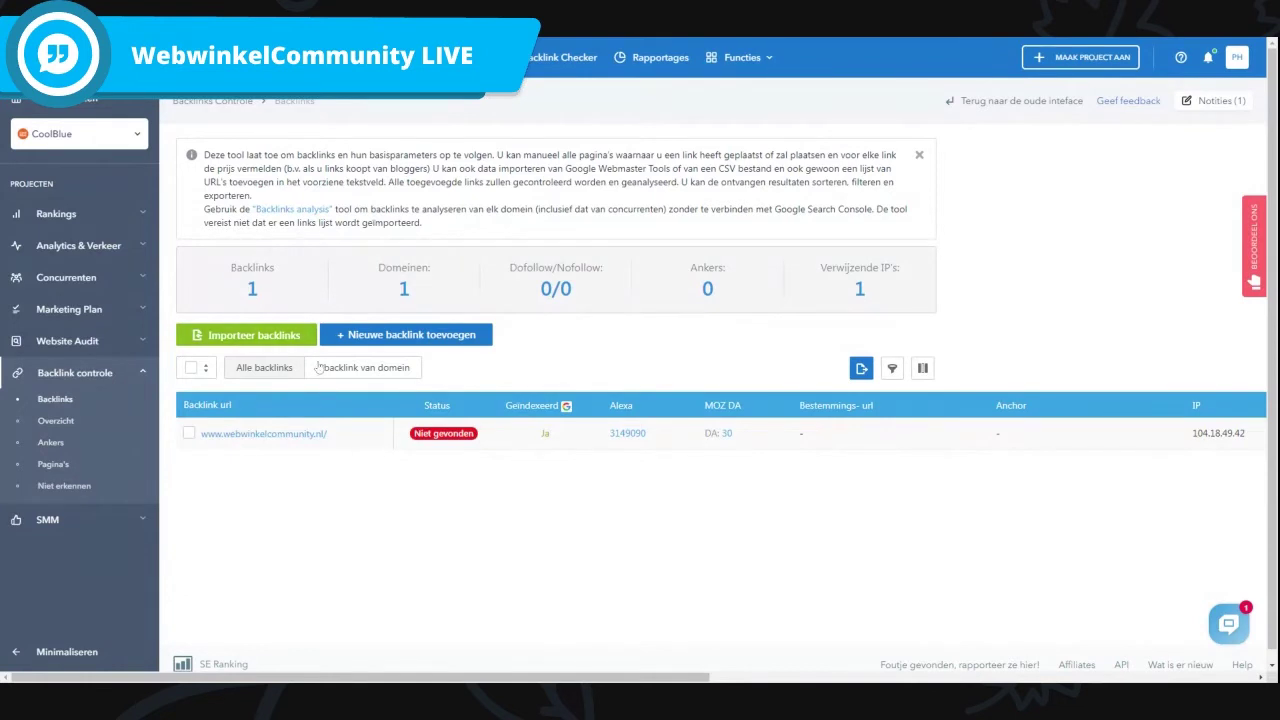
Add rtlnieuws.nl as a new backlink with cost 0, a one-time payment and 9 July 2020 as payment date.
{"action": "left_click", "coordinate": [428, 340]}
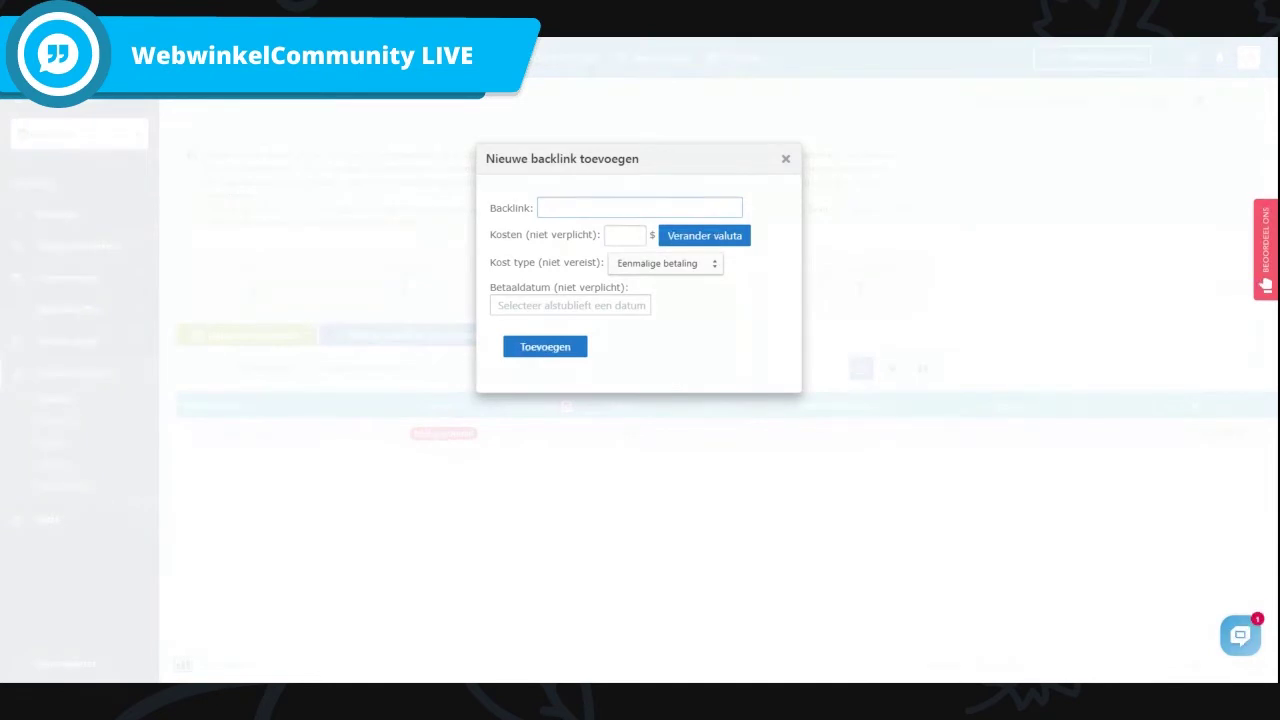
{"action": "type", "text": "rtlnieuws.nl"}
{"action": "left_click", "coordinate": [675, 266]}
{"action": "key", "text": "Tab"}
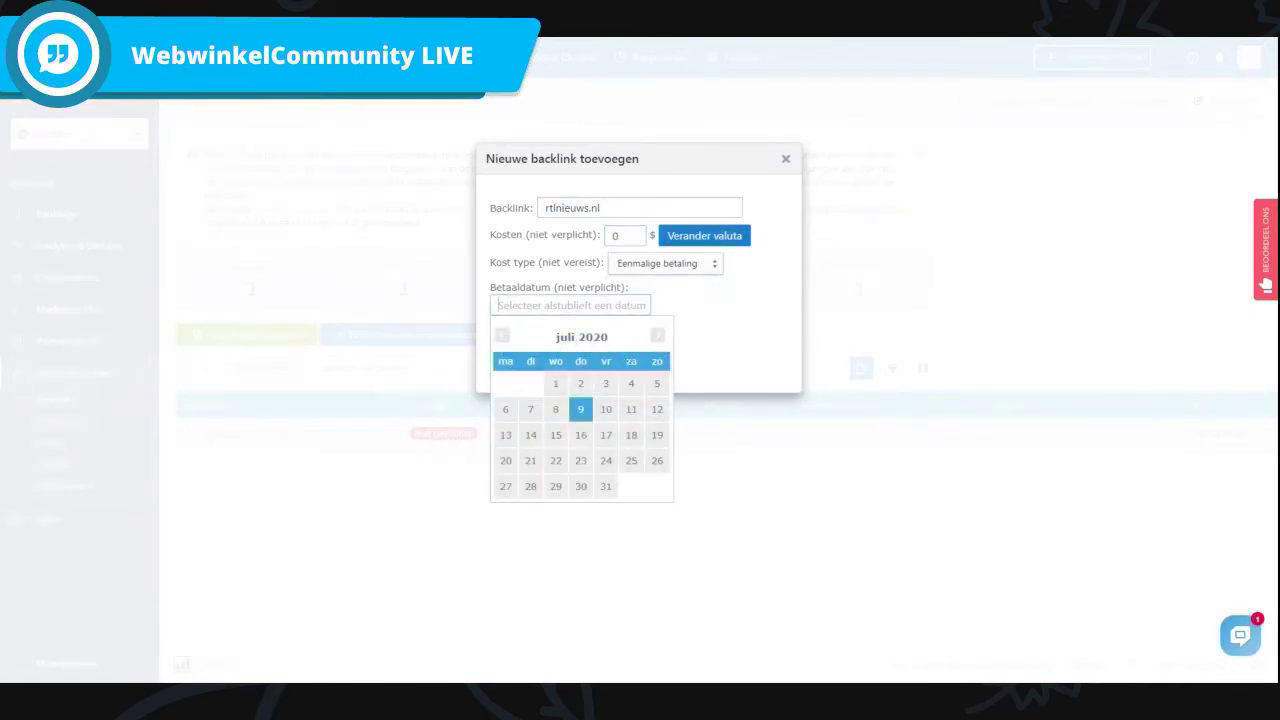
{"action": "left_click", "coordinate": [676, 331]}
{"action": "left_click", "coordinate": [582, 409]}
{"action": "left_click", "coordinate": [564, 360]}
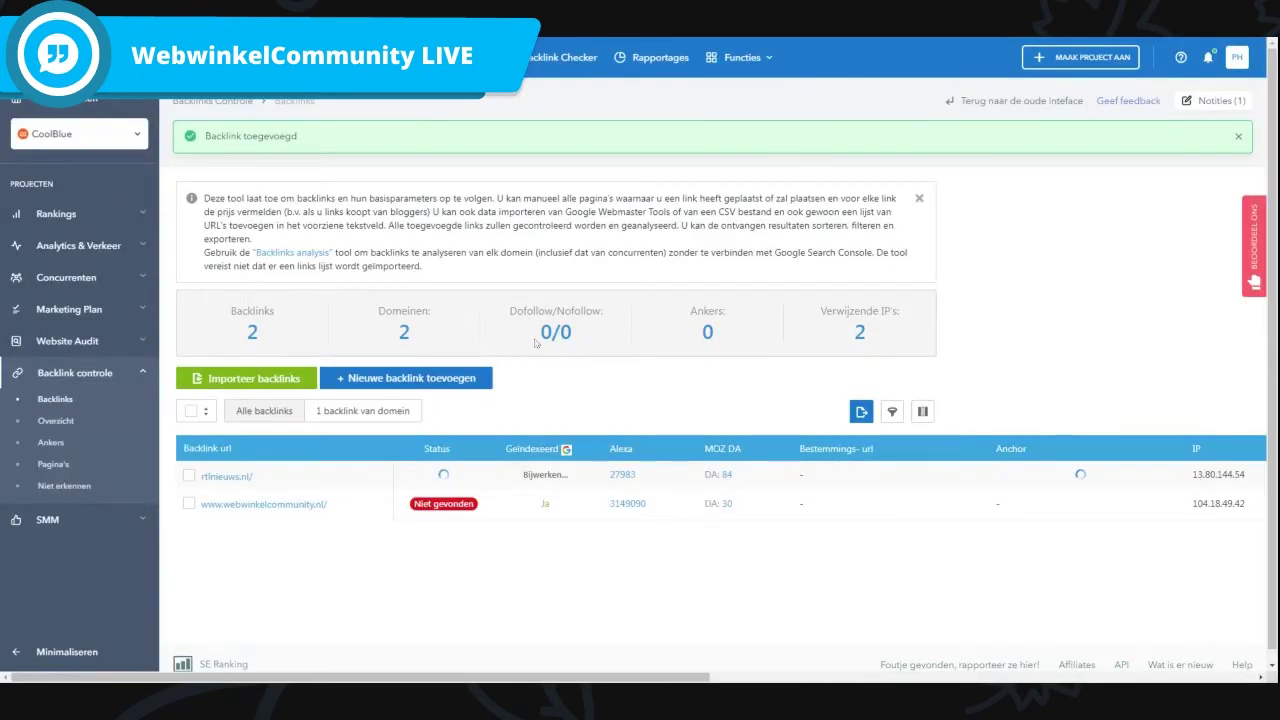
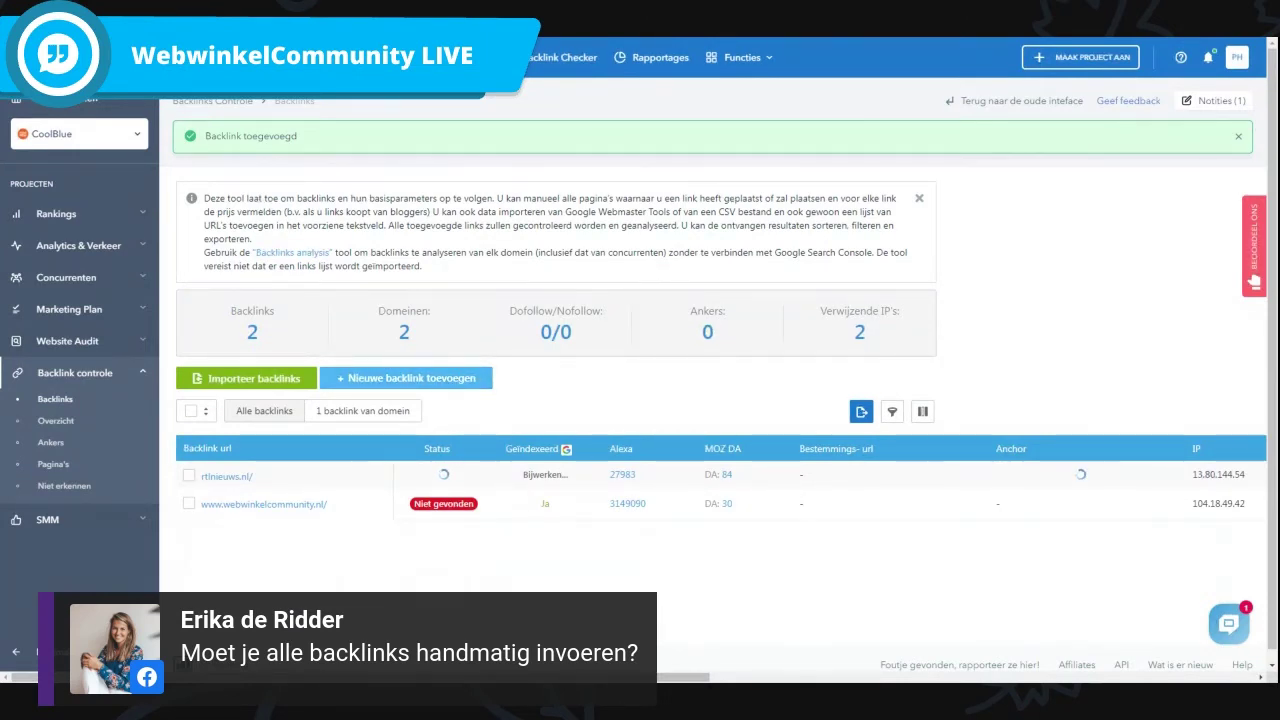
Add link.nl as a new backlink with another currency, cost 10 and 2 July 2020 as payment date.
{"action": "left_click", "coordinate": [440, 378]}
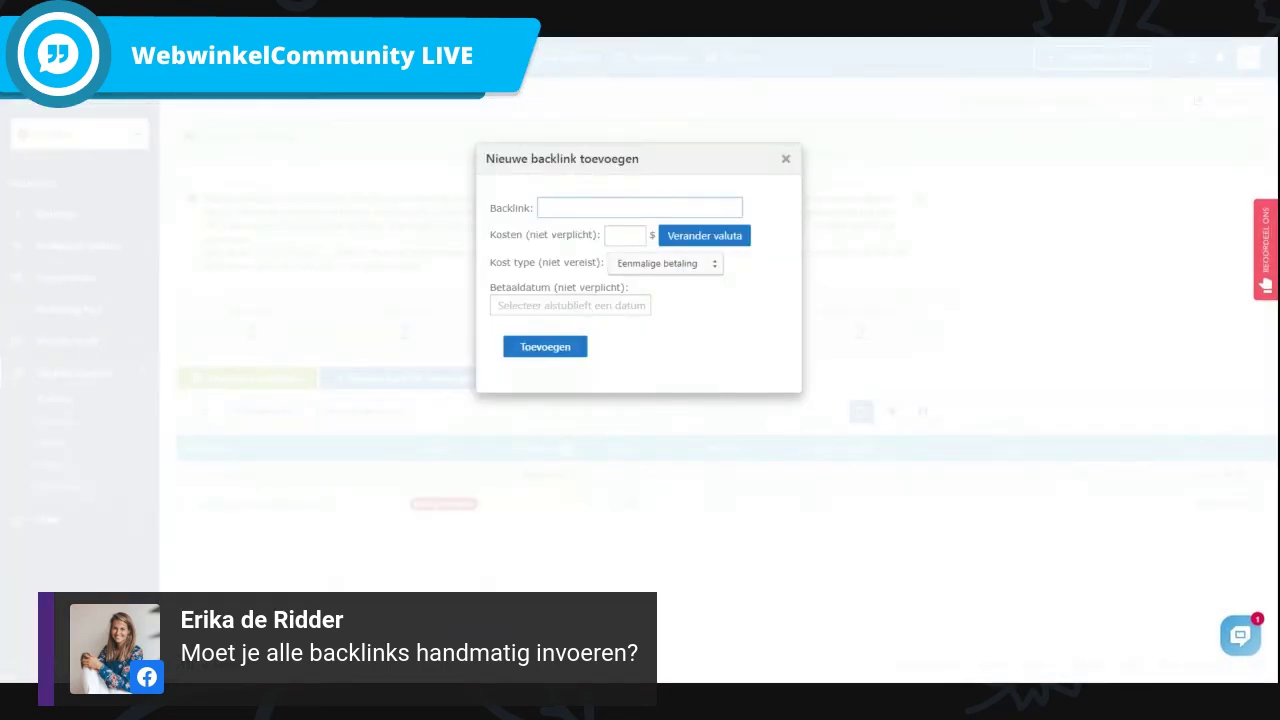
{"action": "type", "text": "link.nl"}
{"action": "left_click", "coordinate": [704, 235]}
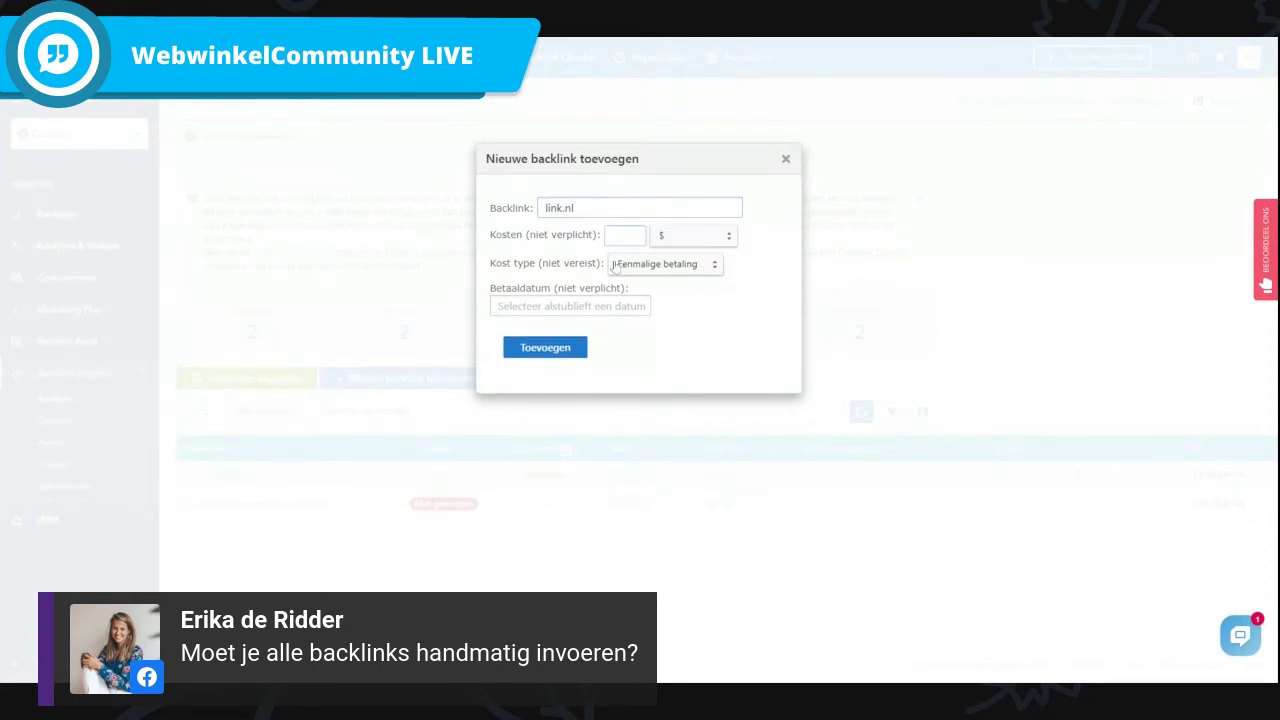
{"action": "left_click", "coordinate": [694, 236]}
{"action": "left_click", "coordinate": [683, 333]}
{"action": "type", "text": "10"}
{"action": "left_click", "coordinate": [572, 306]}
{"action": "left_click", "coordinate": [580, 384]}
{"action": "left_click", "coordinate": [542, 355]}
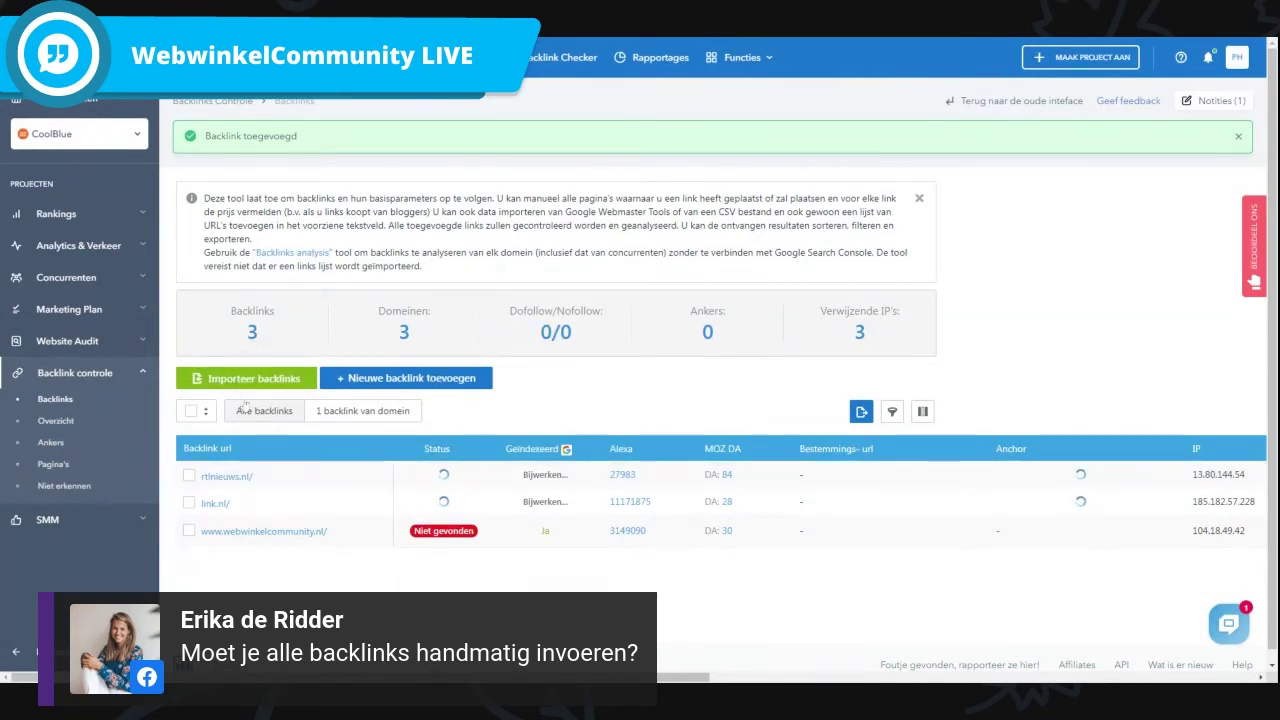
Review the available options for importing backlinks without importing anything.
{"action": "left_click", "coordinate": [268, 384]}
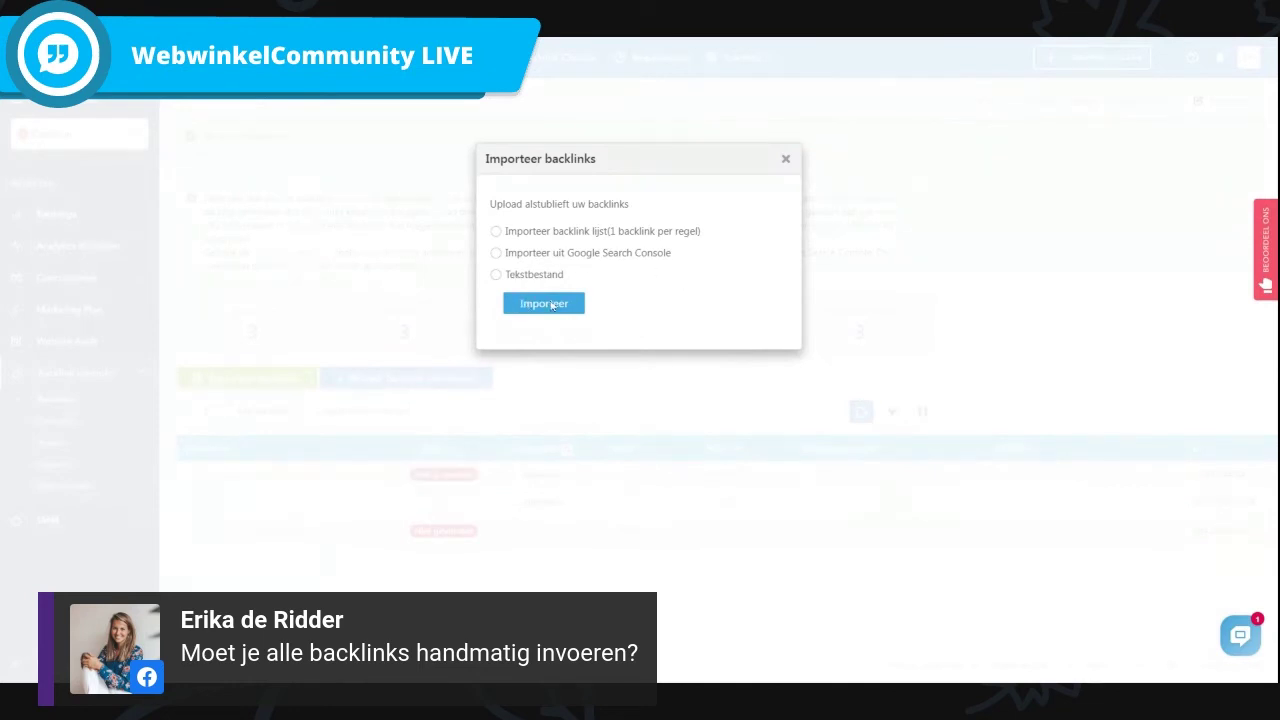
{"action": "left_click", "coordinate": [803, 198]}
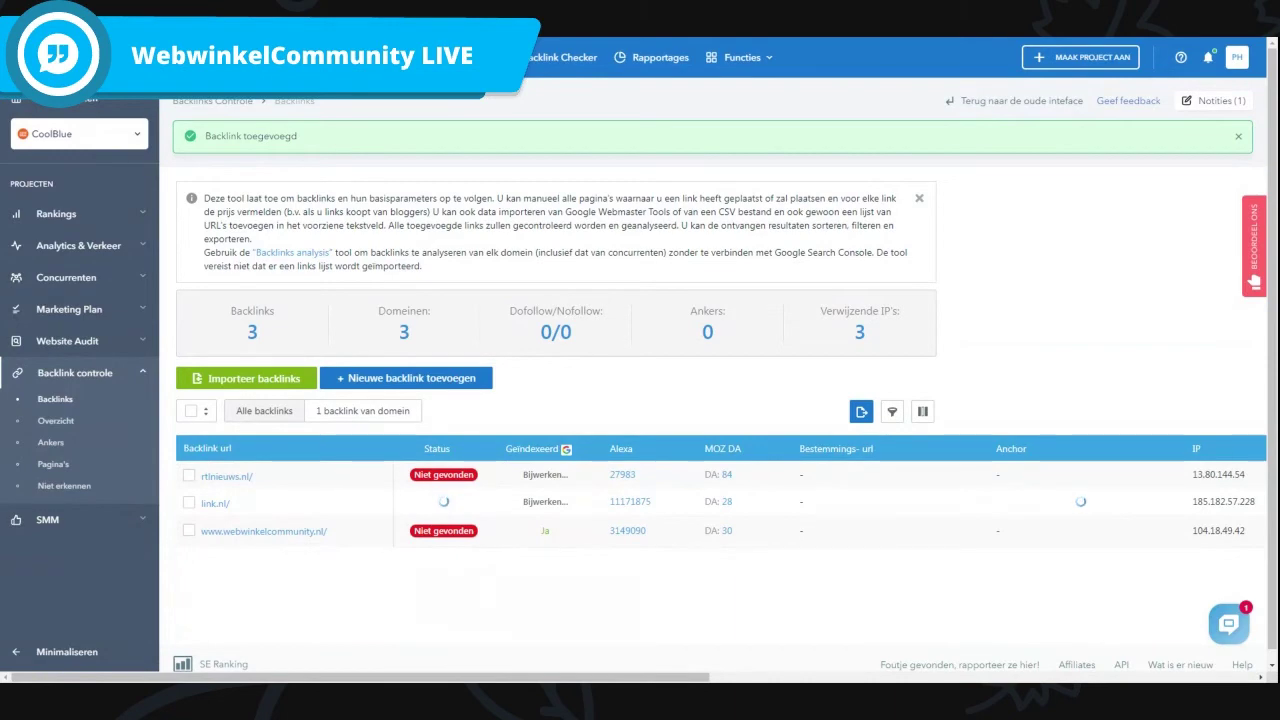
View the backlink overview's new backlinks chart and Anchors Cloud, and open the SMM dashboard.
{"action": "scroll", "coordinate": [481, 500], "scroll_direction": "down", "scroll_amount": 1}
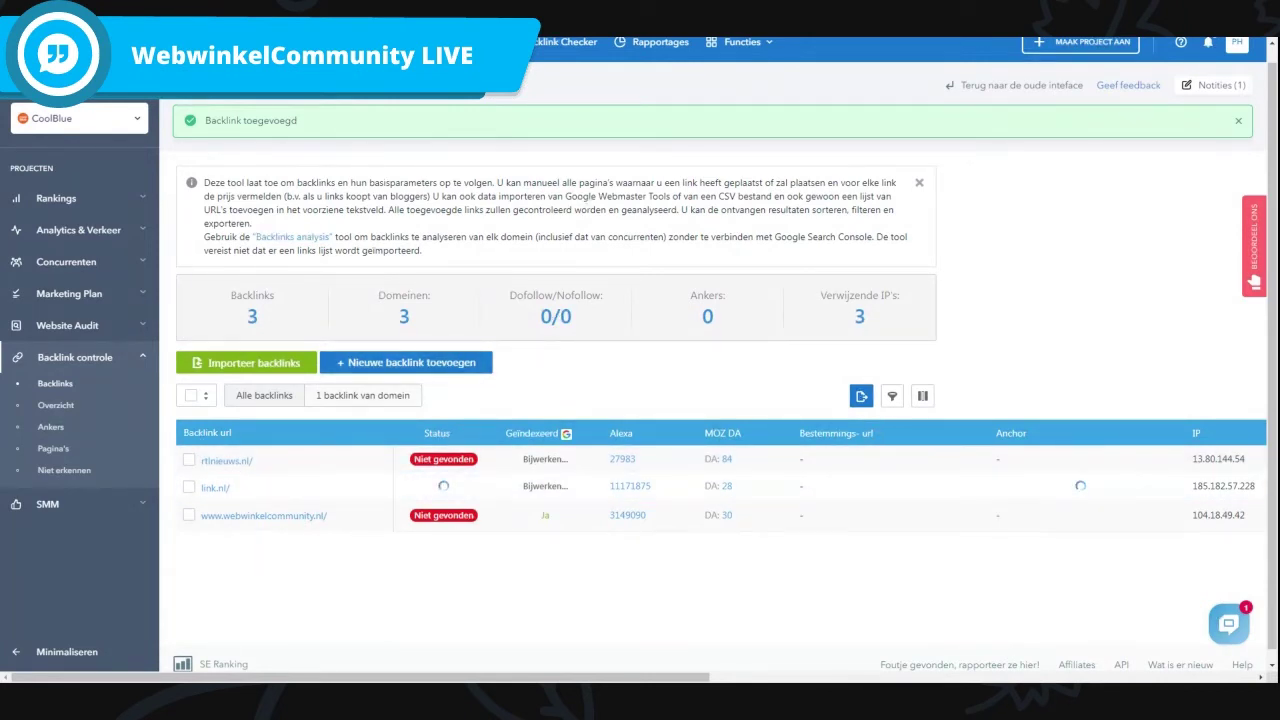
{"action": "left_click", "coordinate": [88, 412]}
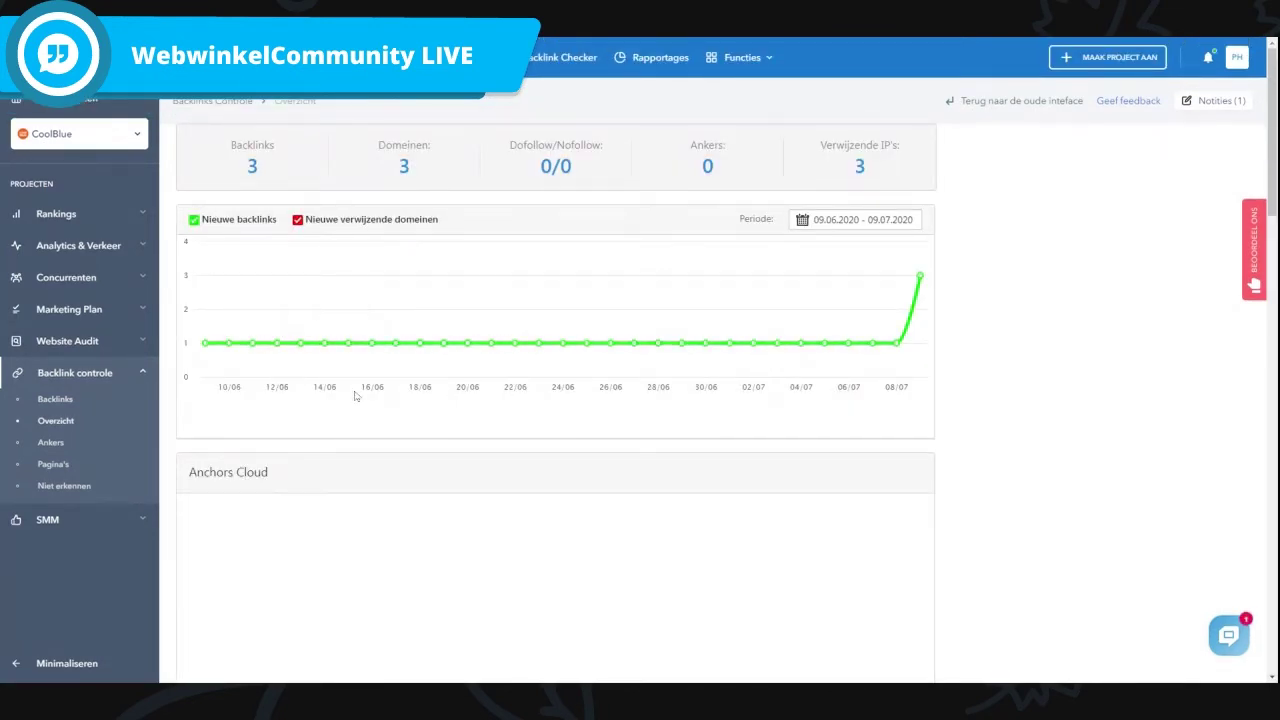
{"action": "scroll", "coordinate": [480, 395], "scroll_direction": "down", "scroll_amount": 3}
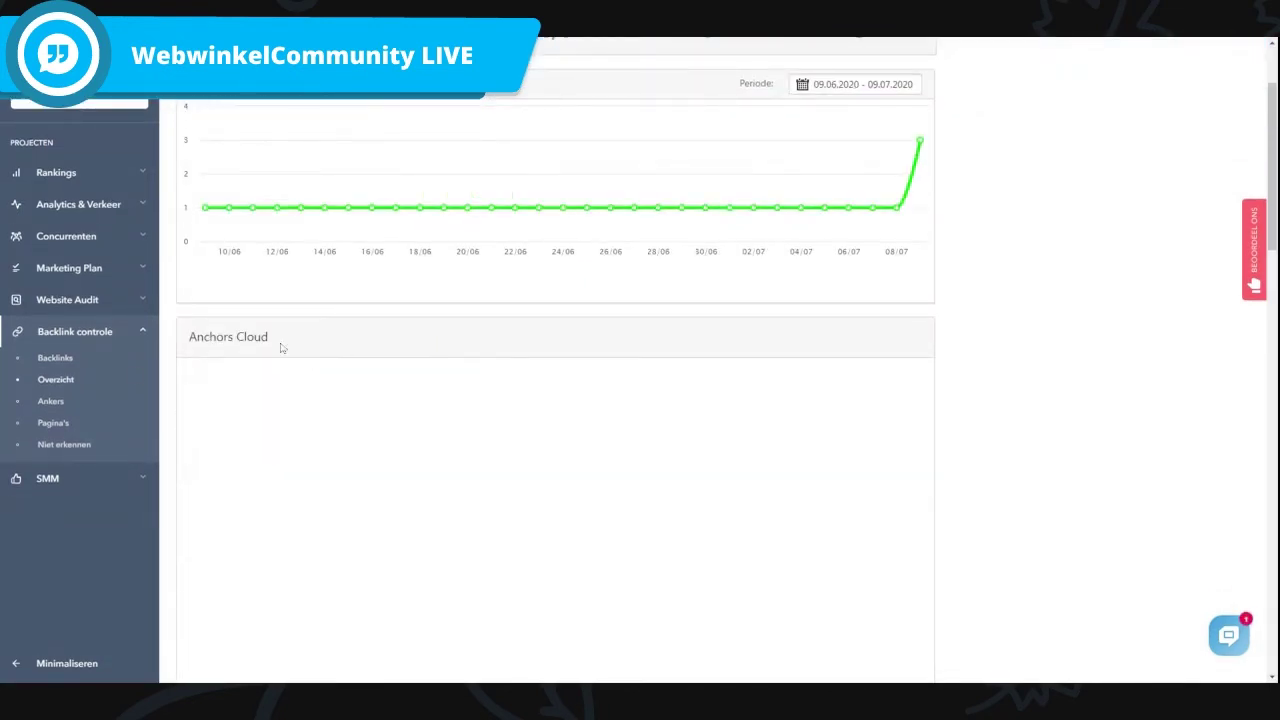
{"action": "left_click", "coordinate": [76, 484]}
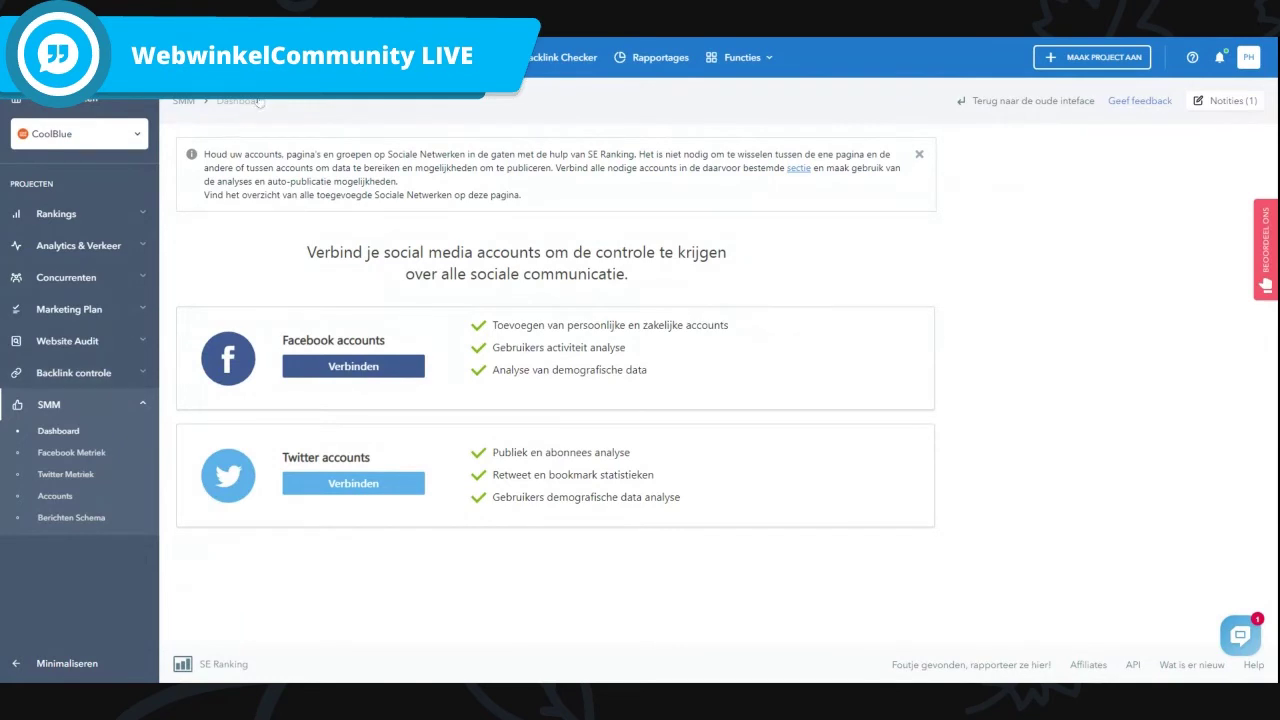
Open the competitor research tool and enter coolblue.nl as the site to analyse.
{"action": "left_click", "coordinate": [337, 108]}
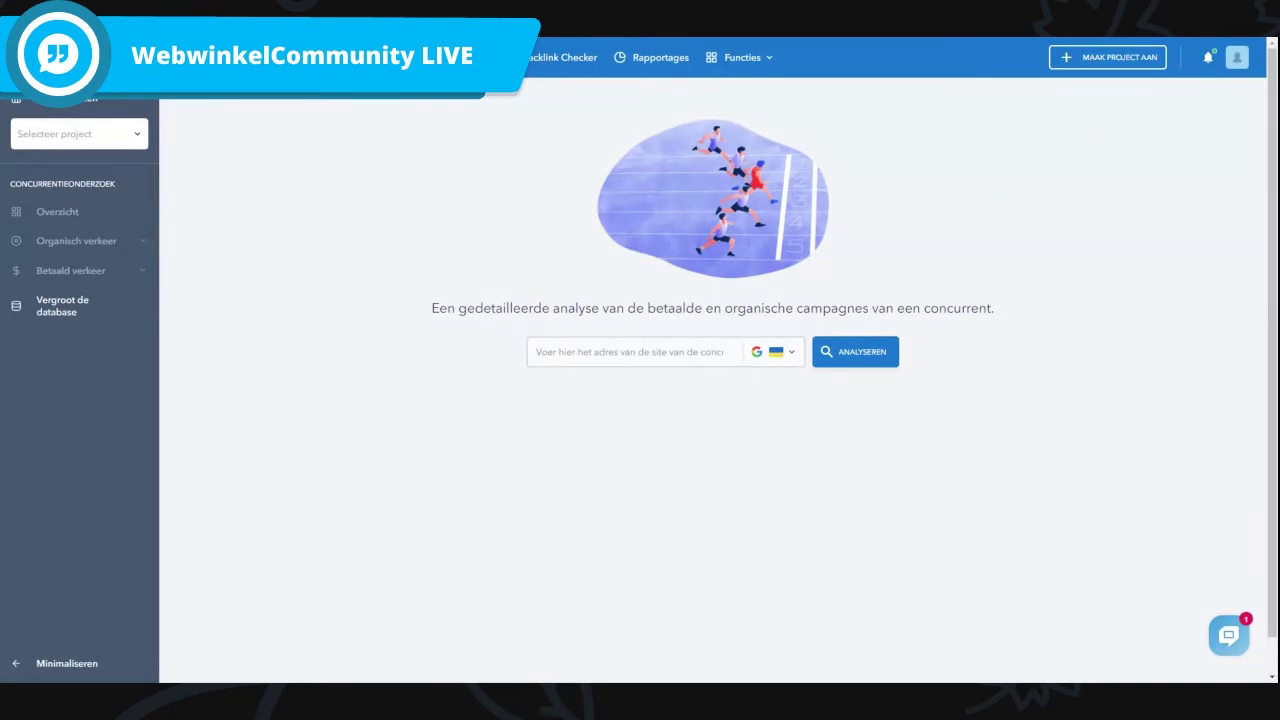
{"action": "left_click", "coordinate": [700, 352]}
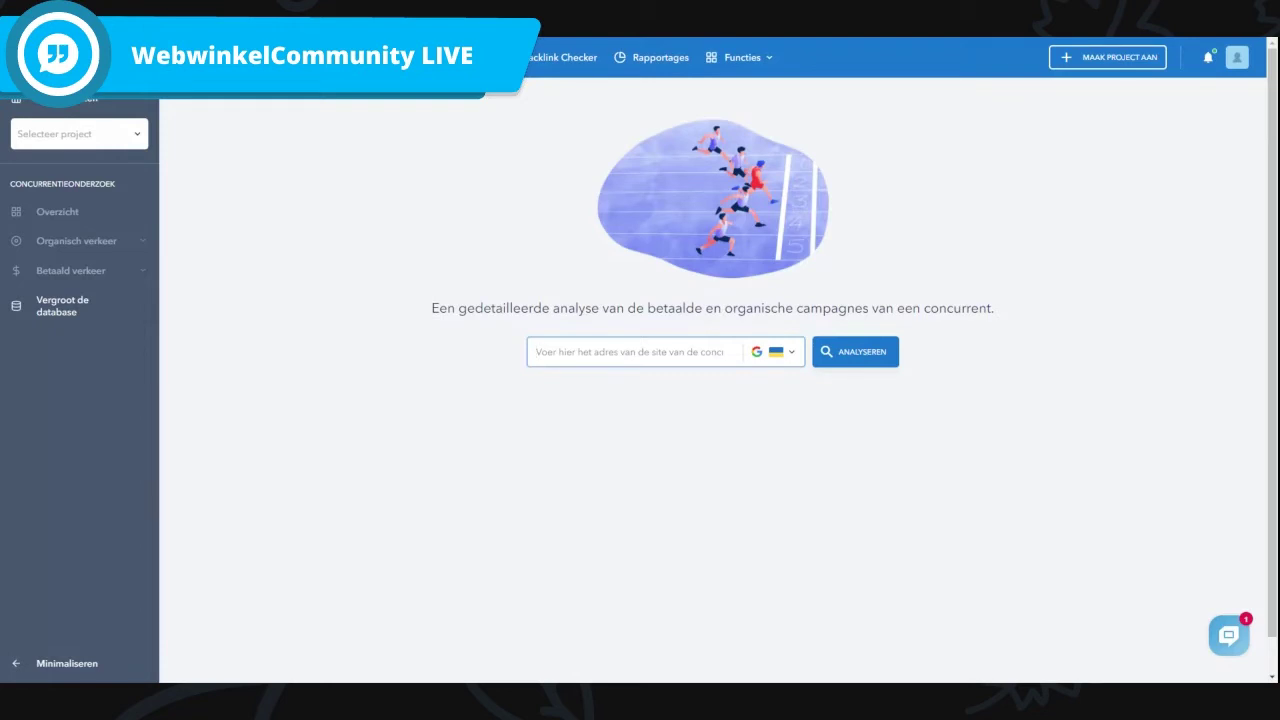
{"action": "type", "text": "cool"}
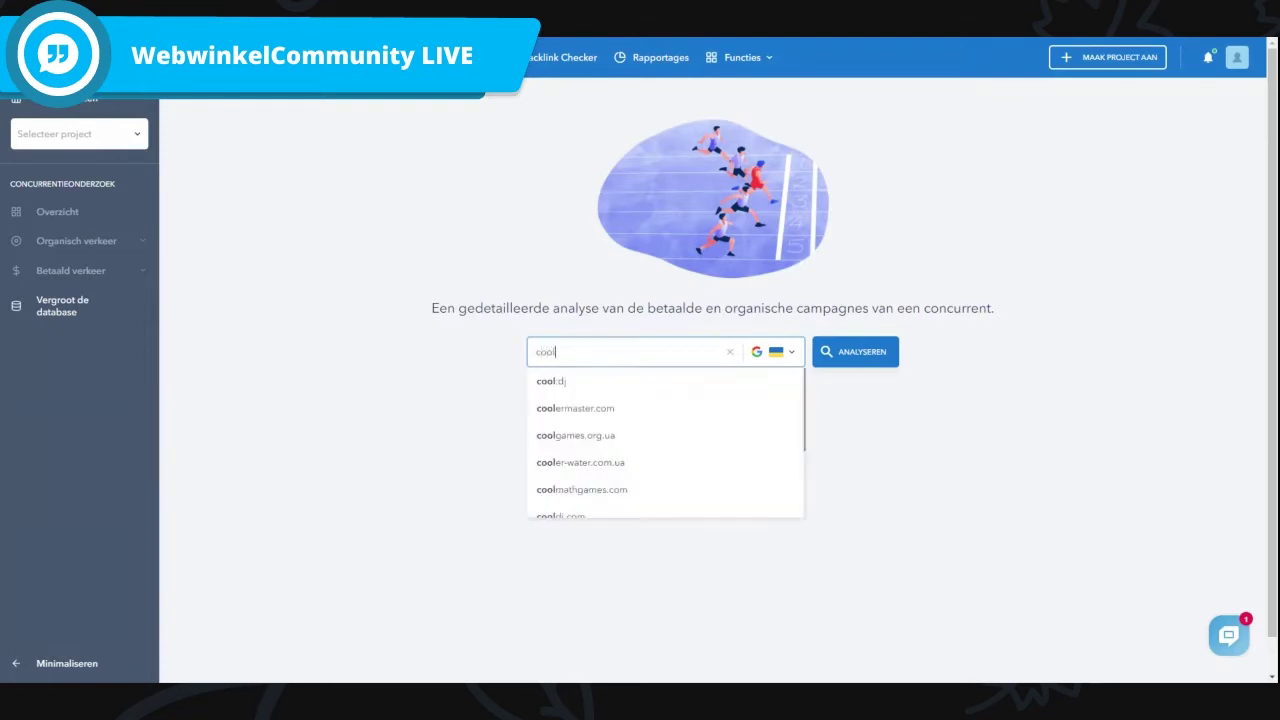
{"action": "type", "text": "blue.nl"}
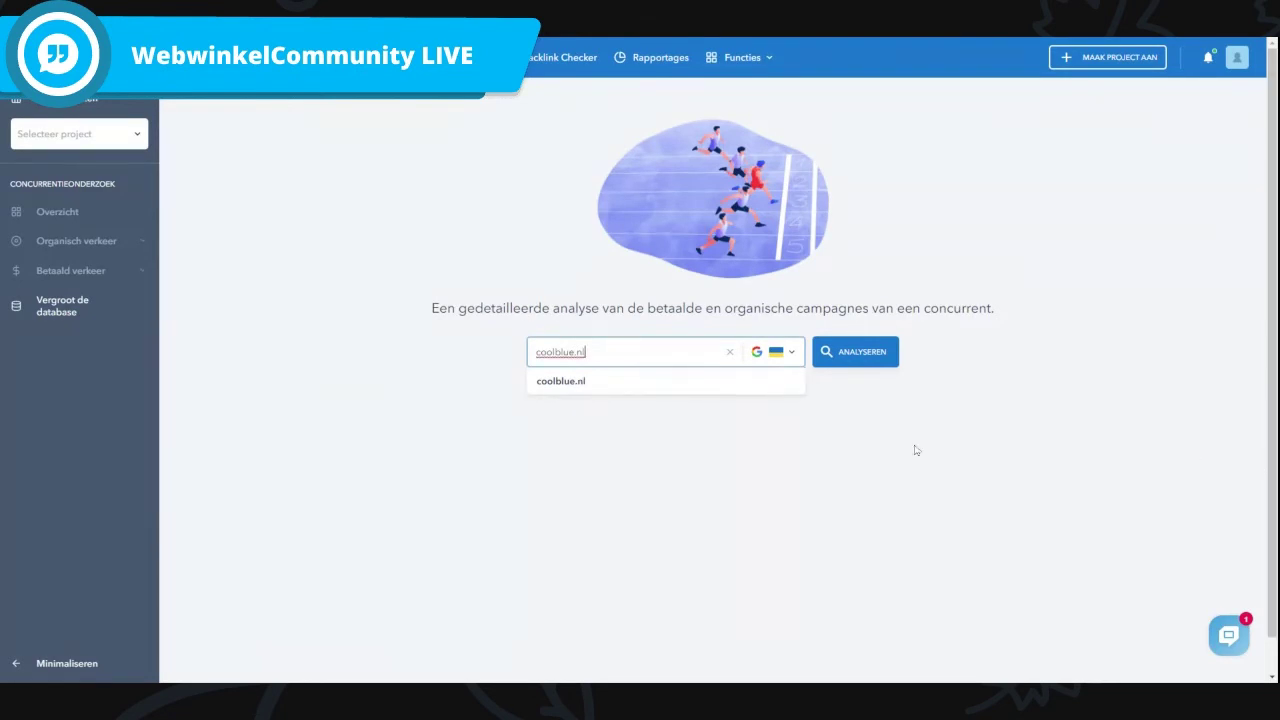
Analyze the domain coolblue.nl in the competitor research and set the search region to Google Nederland.
{"action": "left_click", "coordinate": [599, 395]}
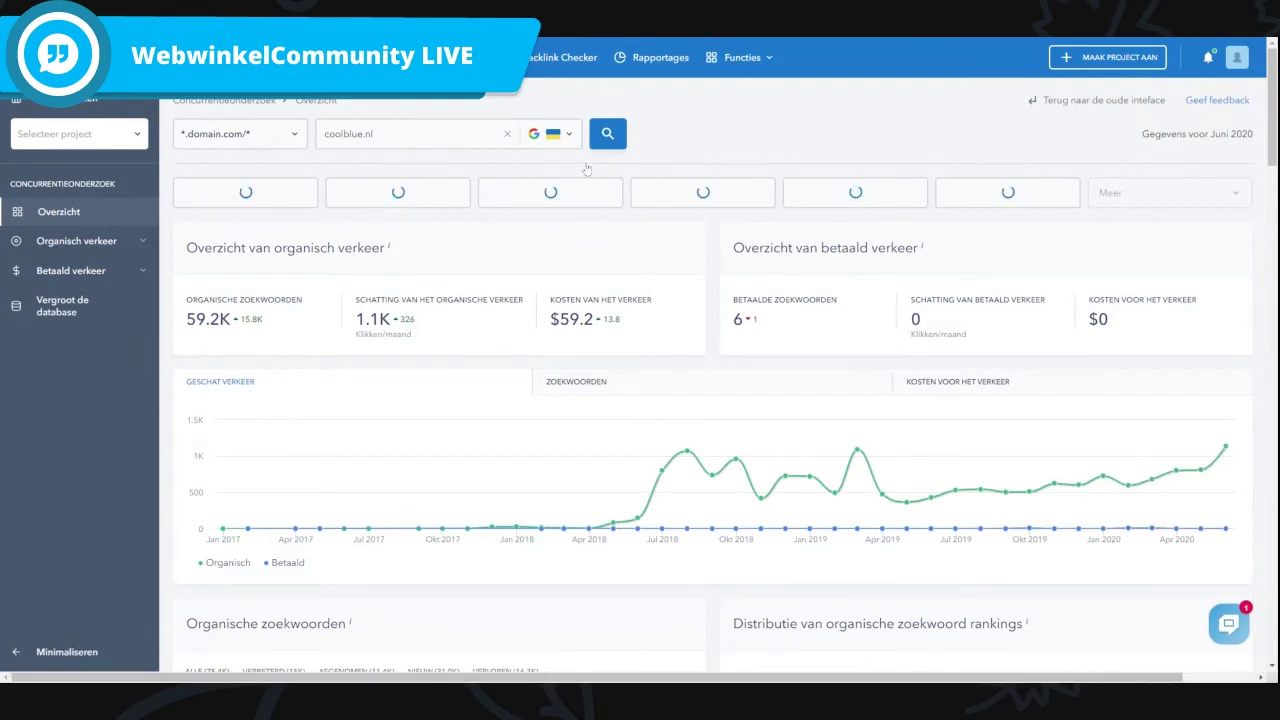
{"action": "left_click", "coordinate": [560, 134]}
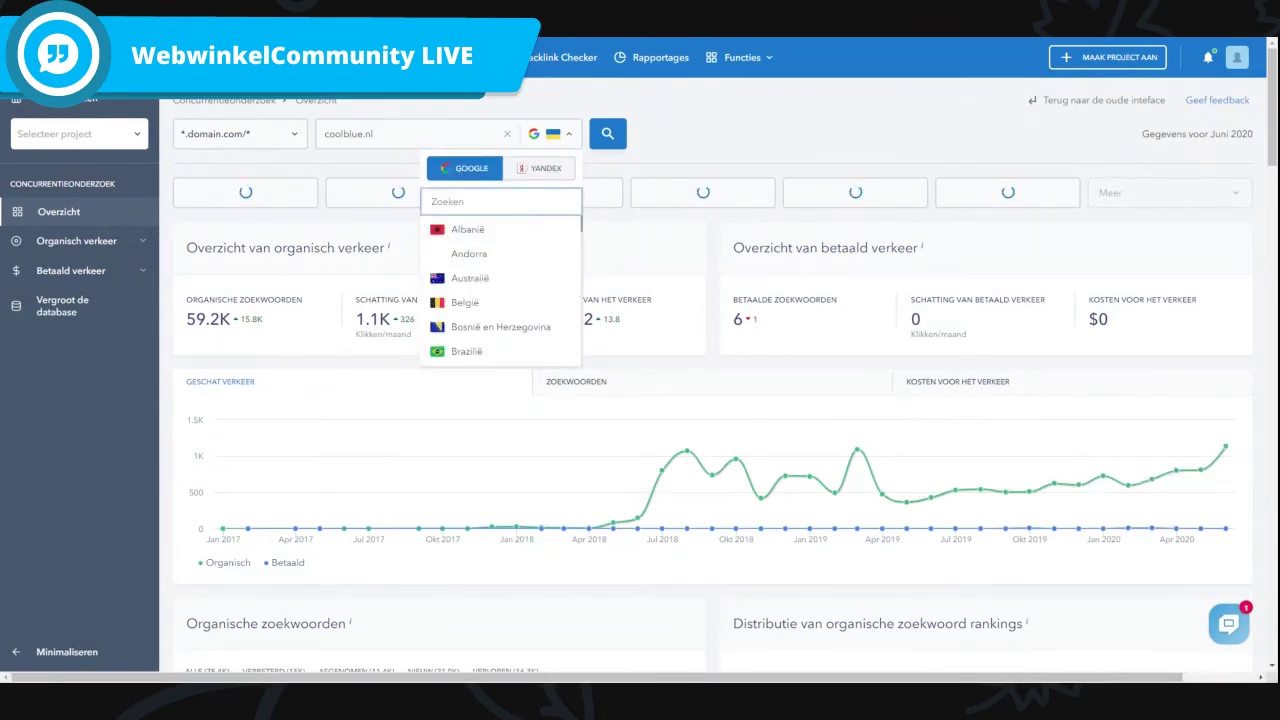
{"action": "type", "text": "neder"}
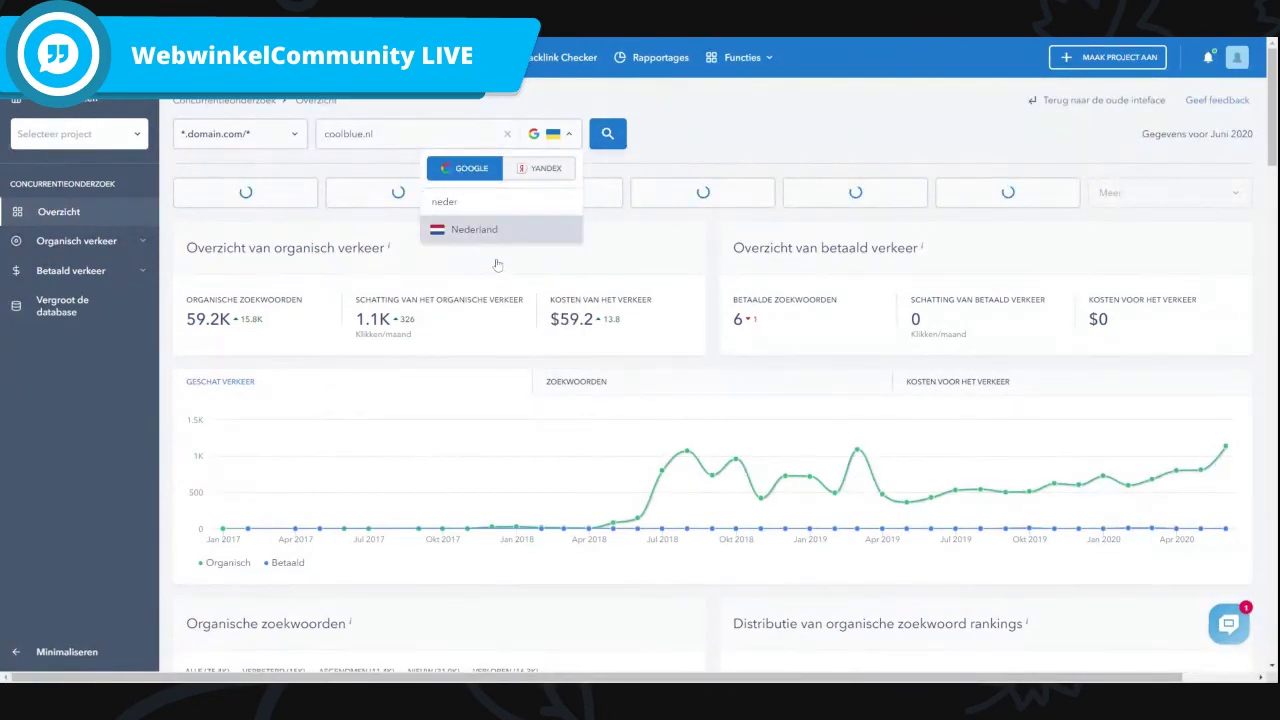
{"action": "left_click", "coordinate": [480, 229]}
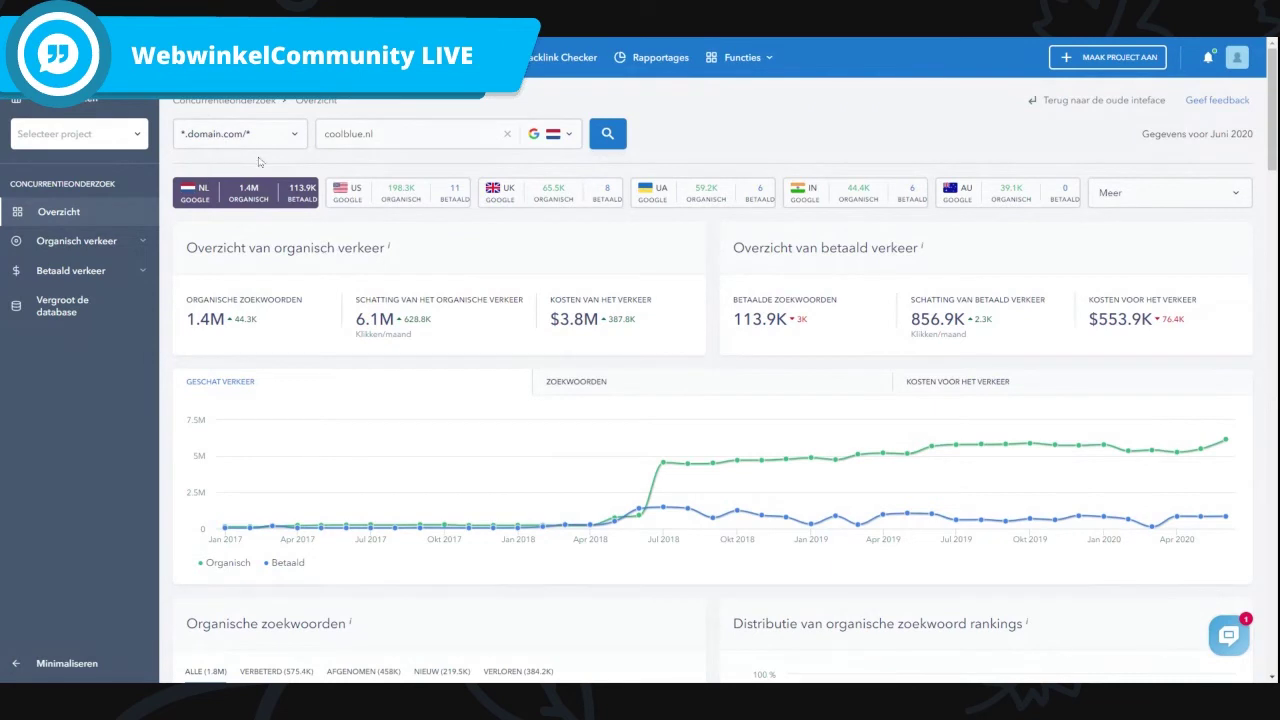
Check the available domain scope options for the coolblue.nl analysis.
{"action": "left_click", "coordinate": [235, 136]}
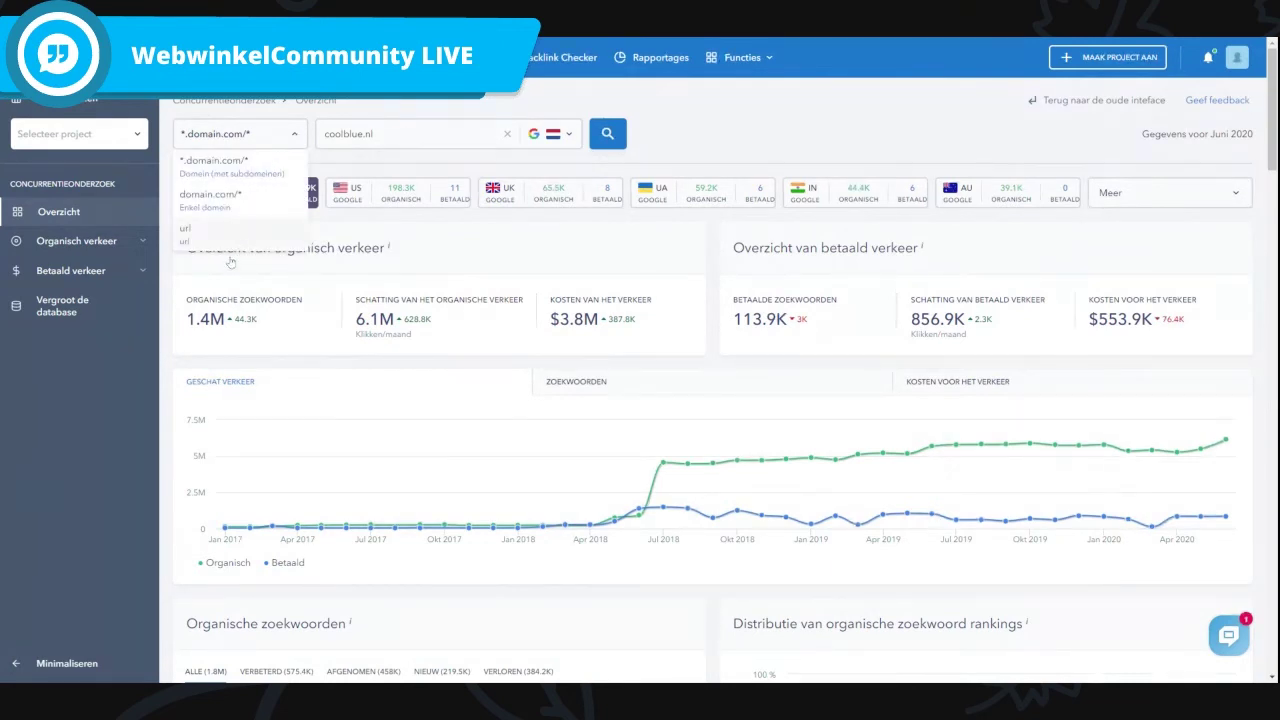
{"action": "left_click", "coordinate": [318, 202]}
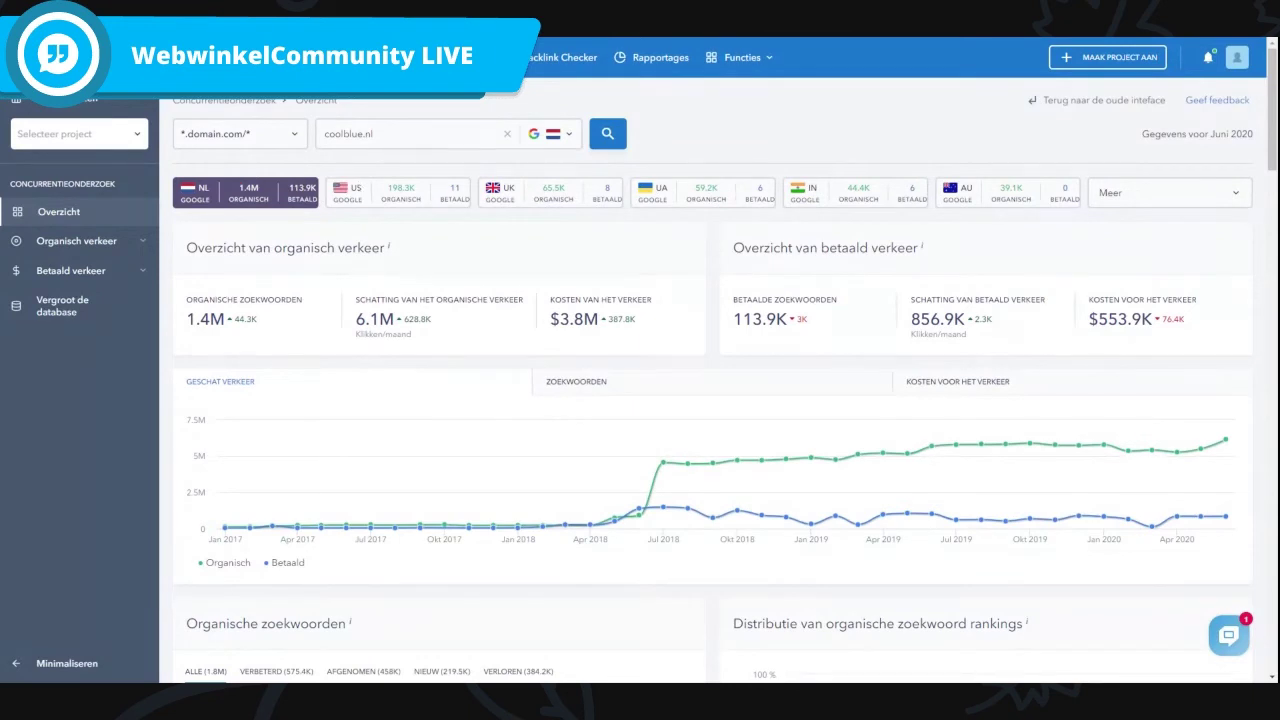
{"action": "key", "text": "Tab"}
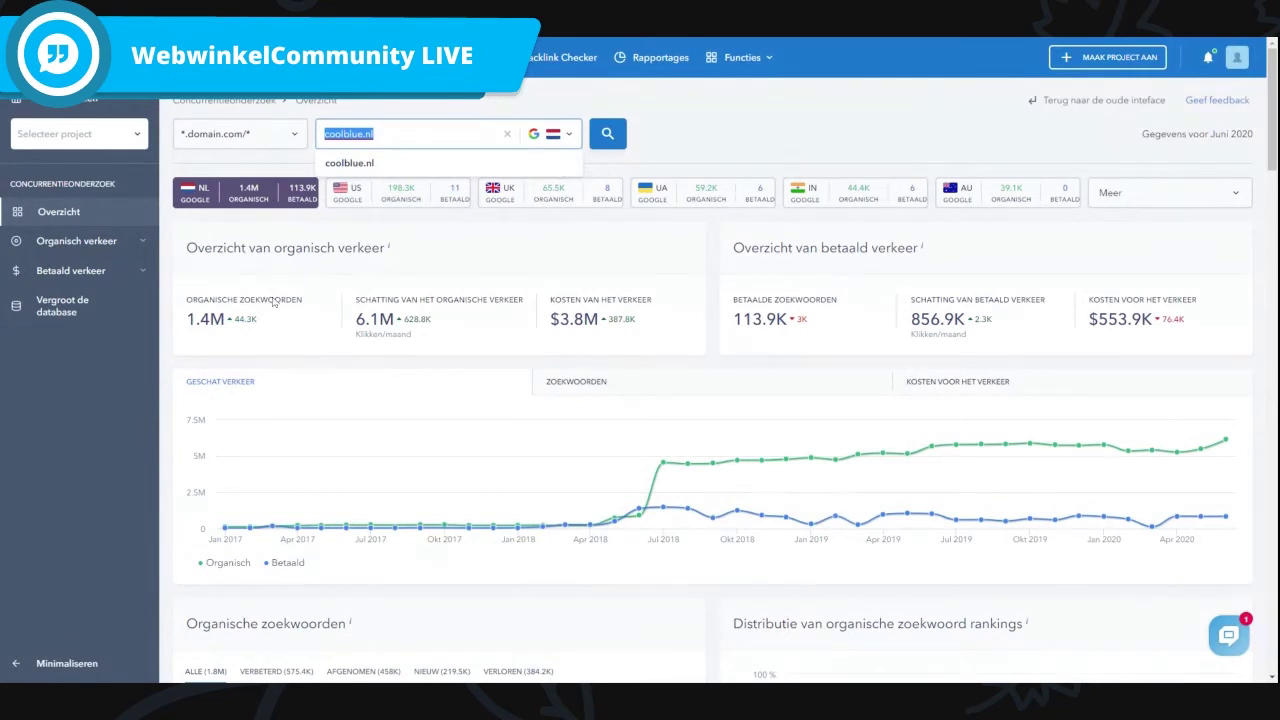
Examine the coolblue.nl overview, covering organic and paid traffic, the traffic chart and the organic keywords table.
{"action": "scroll", "coordinate": [300, 364], "scroll_direction": "down", "scroll_amount": 1}
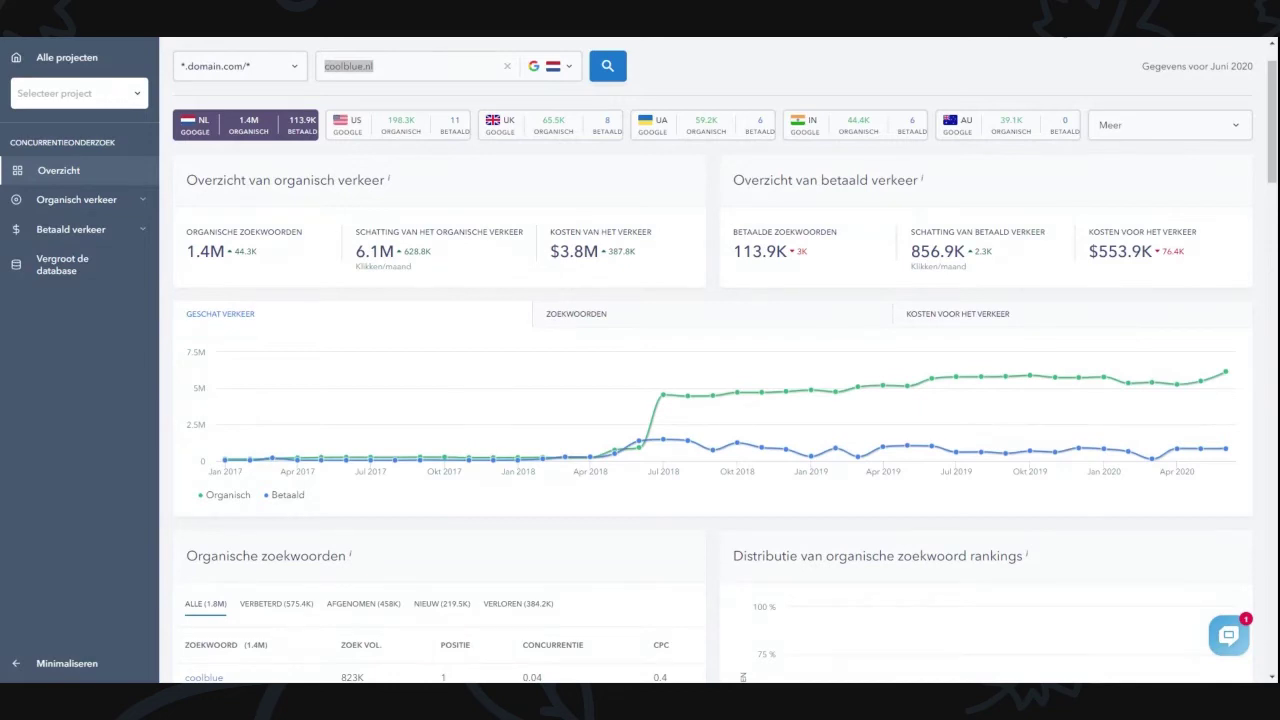
{"action": "scroll", "coordinate": [537, 420], "scroll_direction": "down", "scroll_amount": 3}
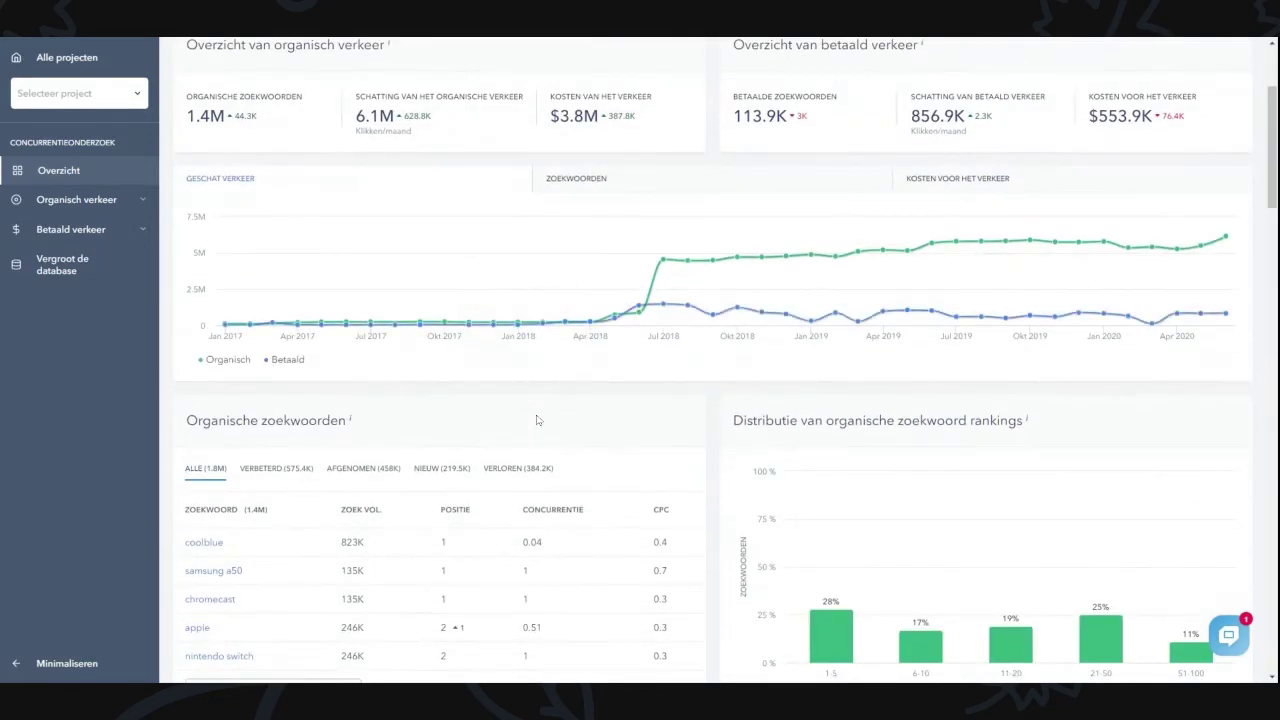
{"action": "scroll", "coordinate": [660, 275], "scroll_direction": "up", "scroll_amount": 5}
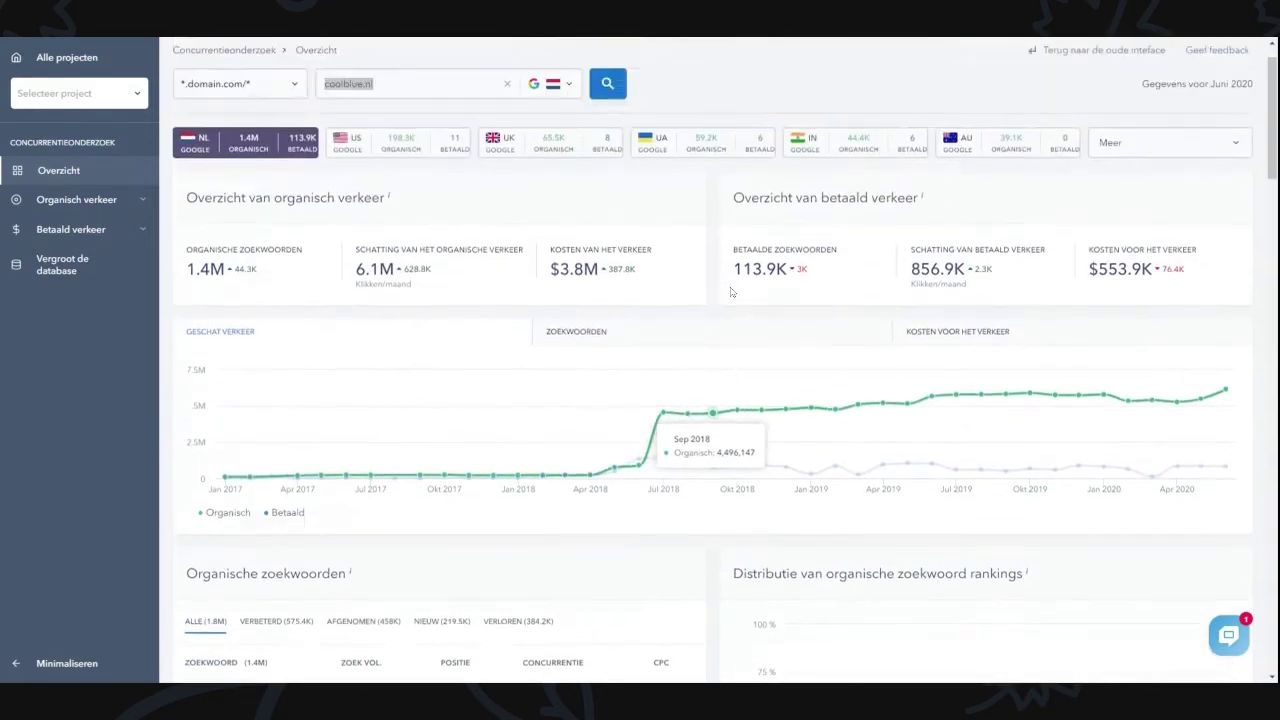
{"action": "scroll", "coordinate": [600, 350], "scroll_direction": "down", "scroll_amount": 4}
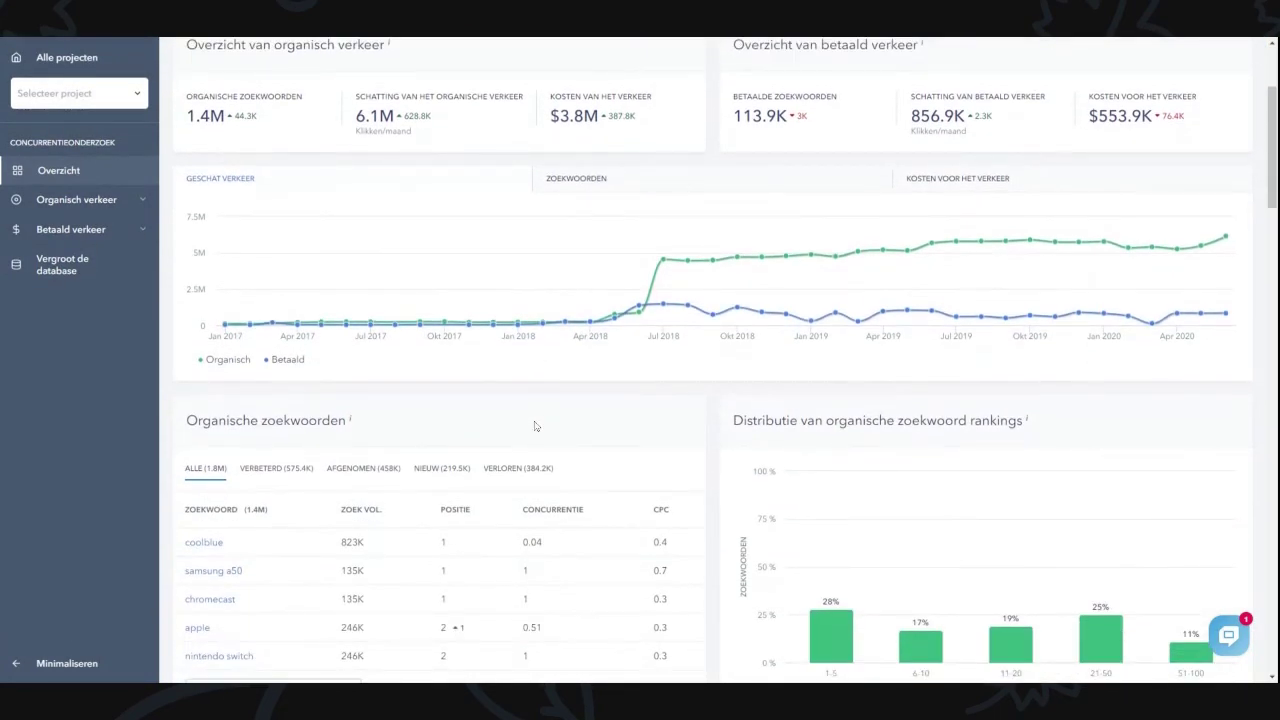
{"action": "left_click_drag", "start_coordinate": [198, 420], "coordinate": [350, 421]}
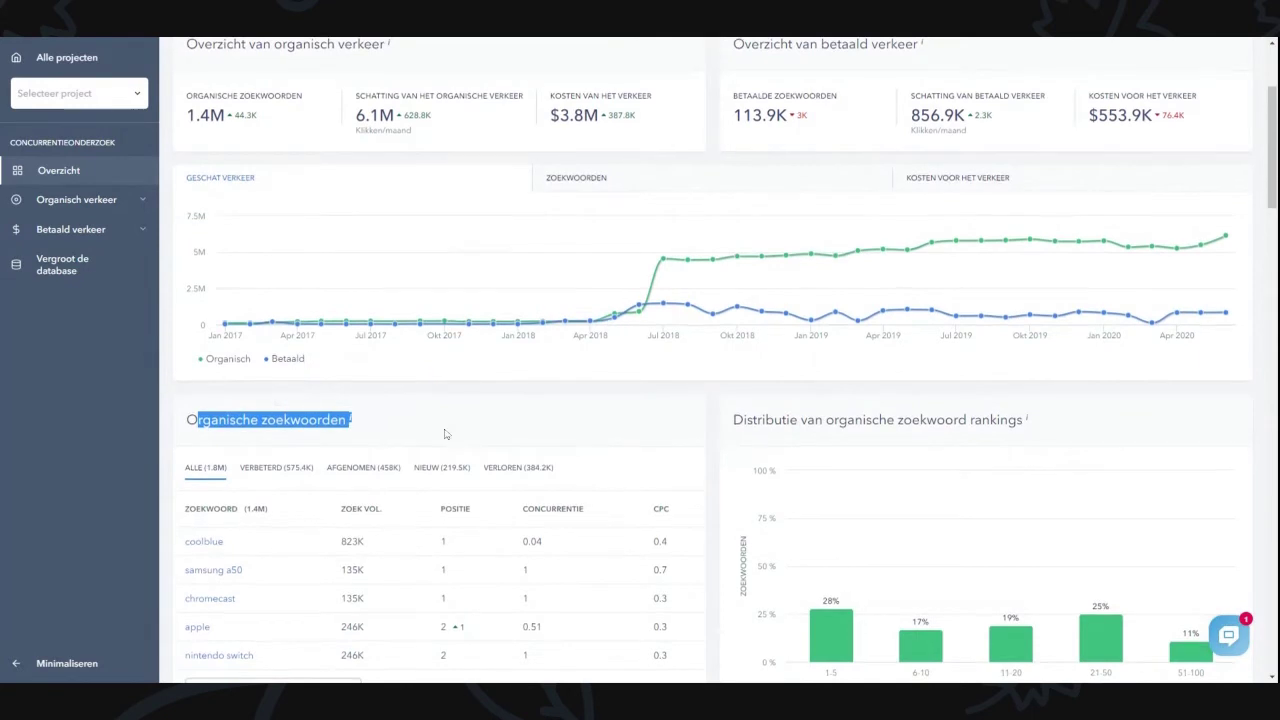
{"action": "scroll", "coordinate": [340, 424], "scroll_direction": "down", "scroll_amount": 4}
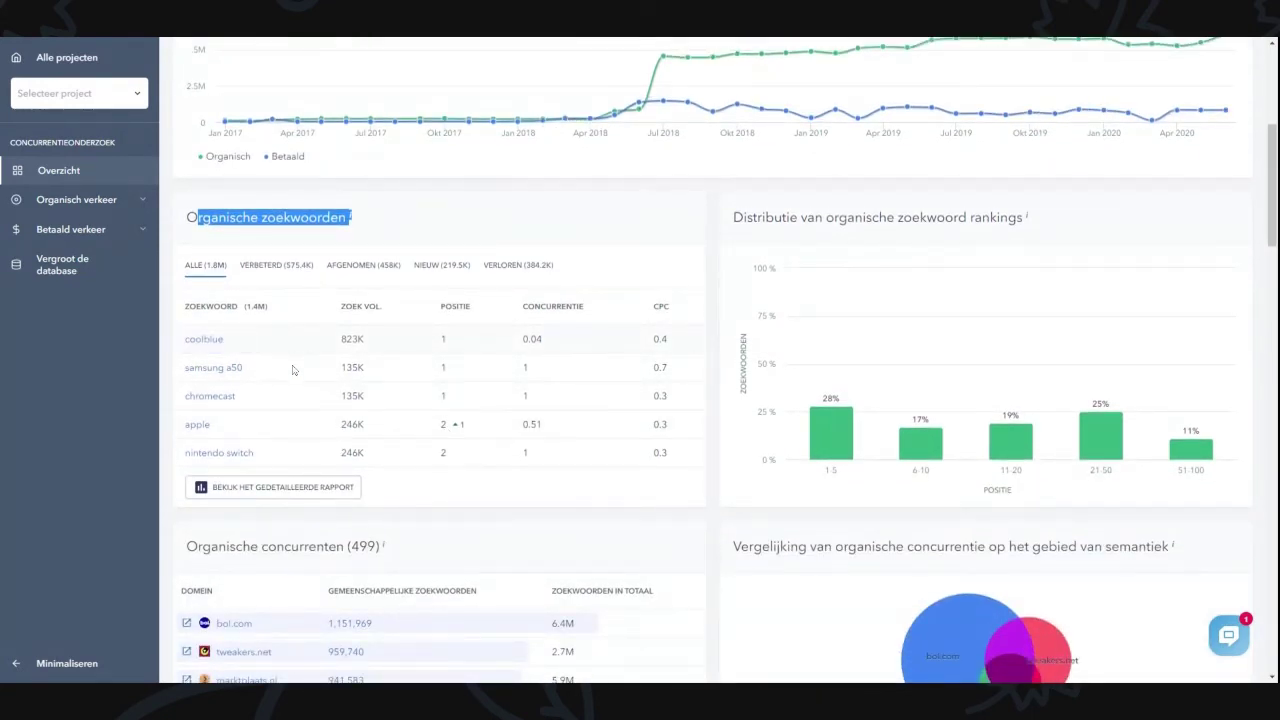
Open the detailed organic keywords report and examine the search volume and traffic for the keyword samsung a50.
{"action": "left_click", "coordinate": [298, 490]}
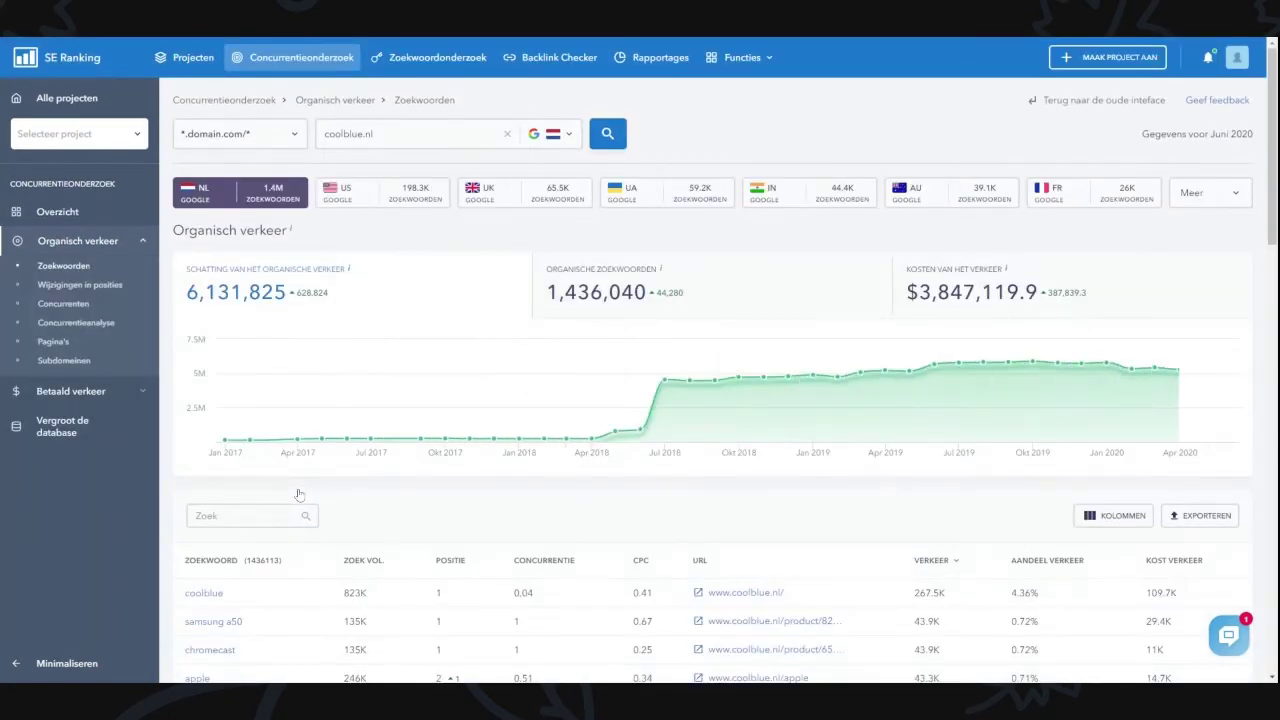
{"action": "scroll", "coordinate": [298, 490], "scroll_direction": "down", "scroll_amount": 2}
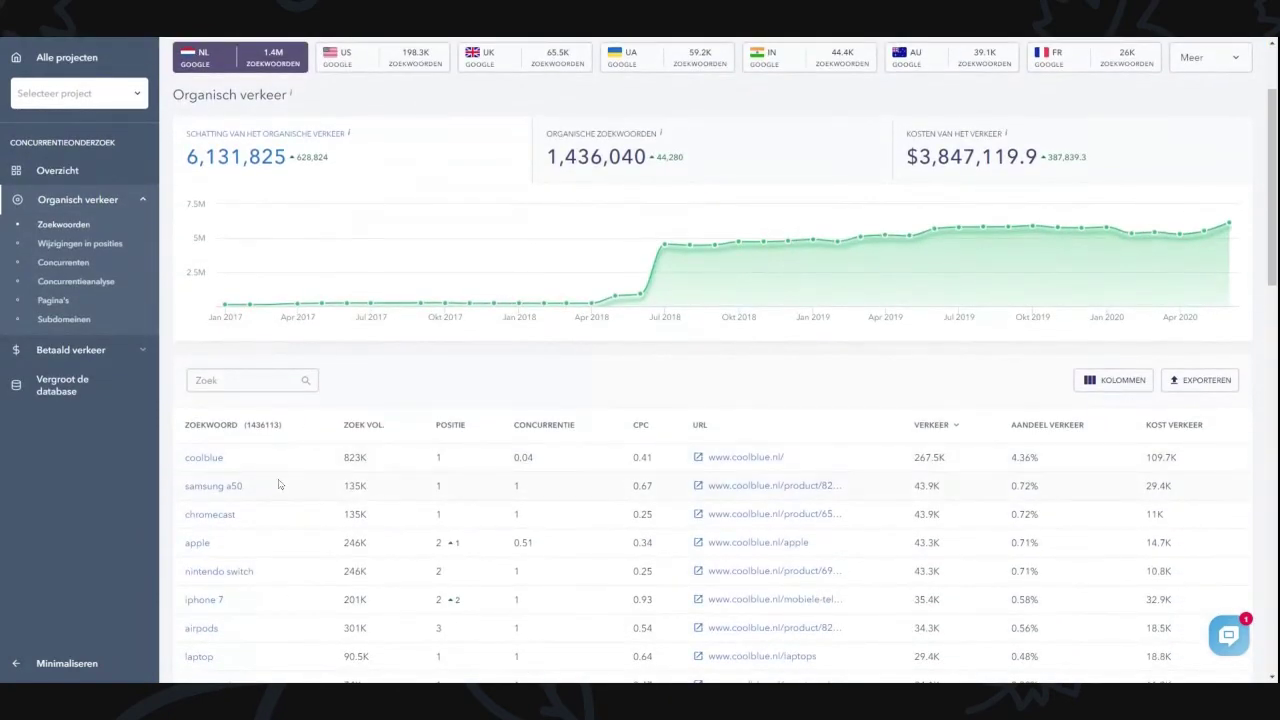
{"action": "scroll", "coordinate": [289, 482], "scroll_direction": "down", "scroll_amount": 2}
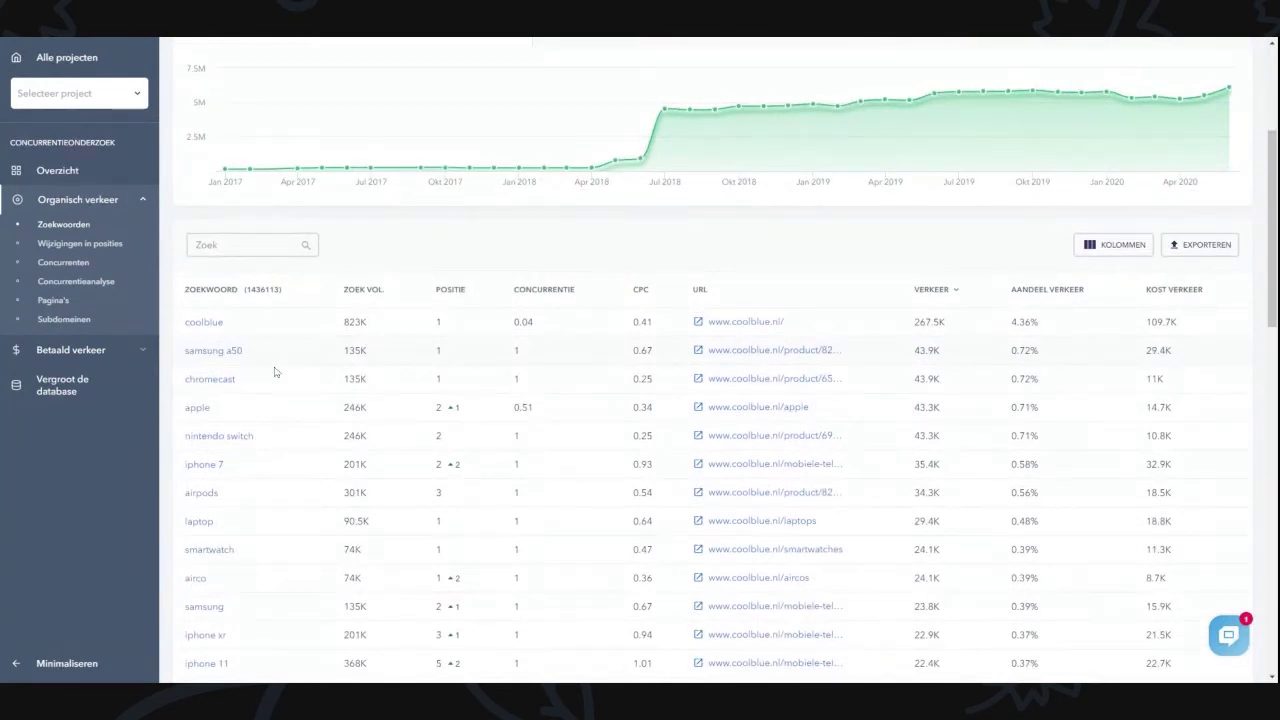
{"action": "left_click_drag", "start_coordinate": [244, 350], "coordinate": [362, 347]}
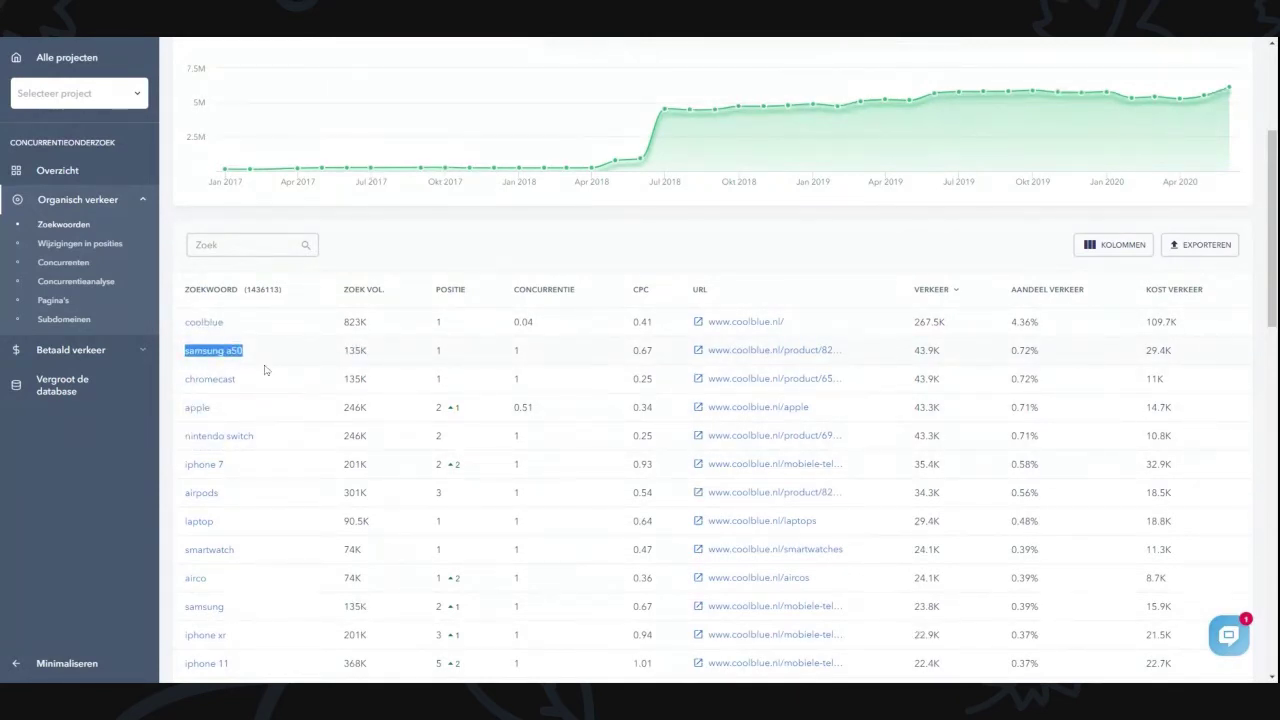
{"action": "left_click_drag", "start_coordinate": [368, 350], "coordinate": [353, 350]}
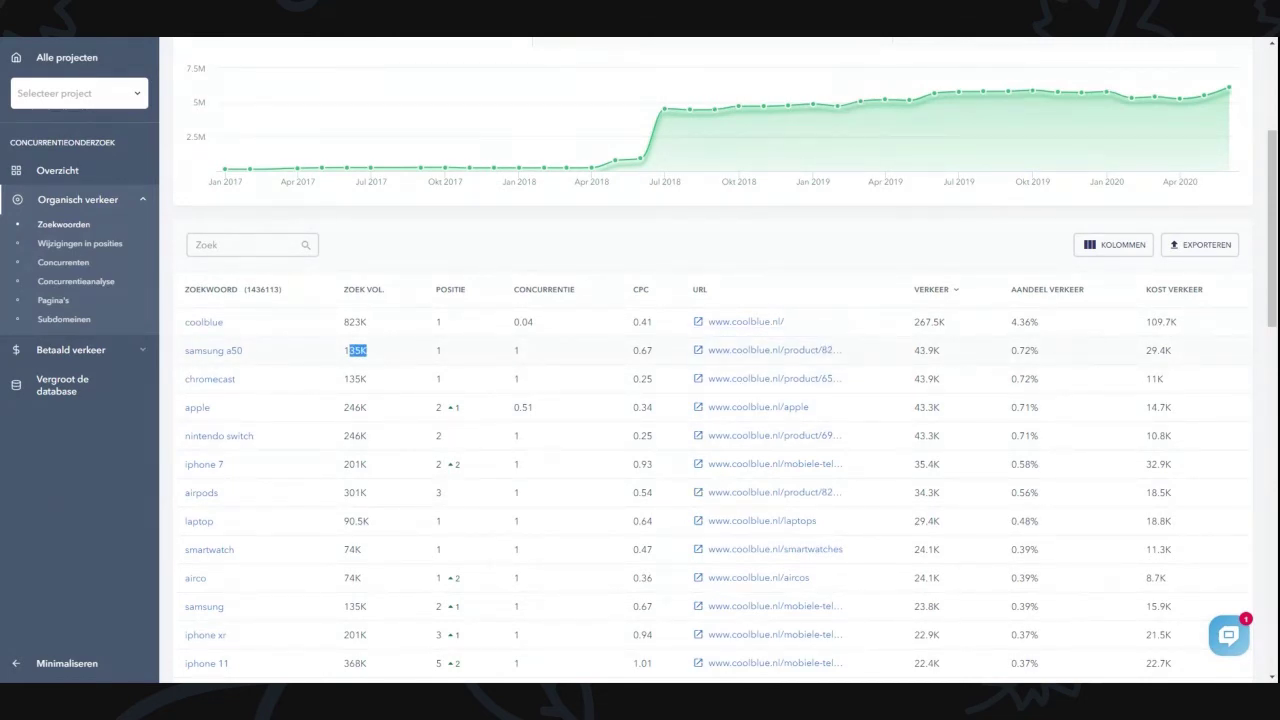
{"action": "left_click_drag", "start_coordinate": [950, 362], "coordinate": [913, 367]}
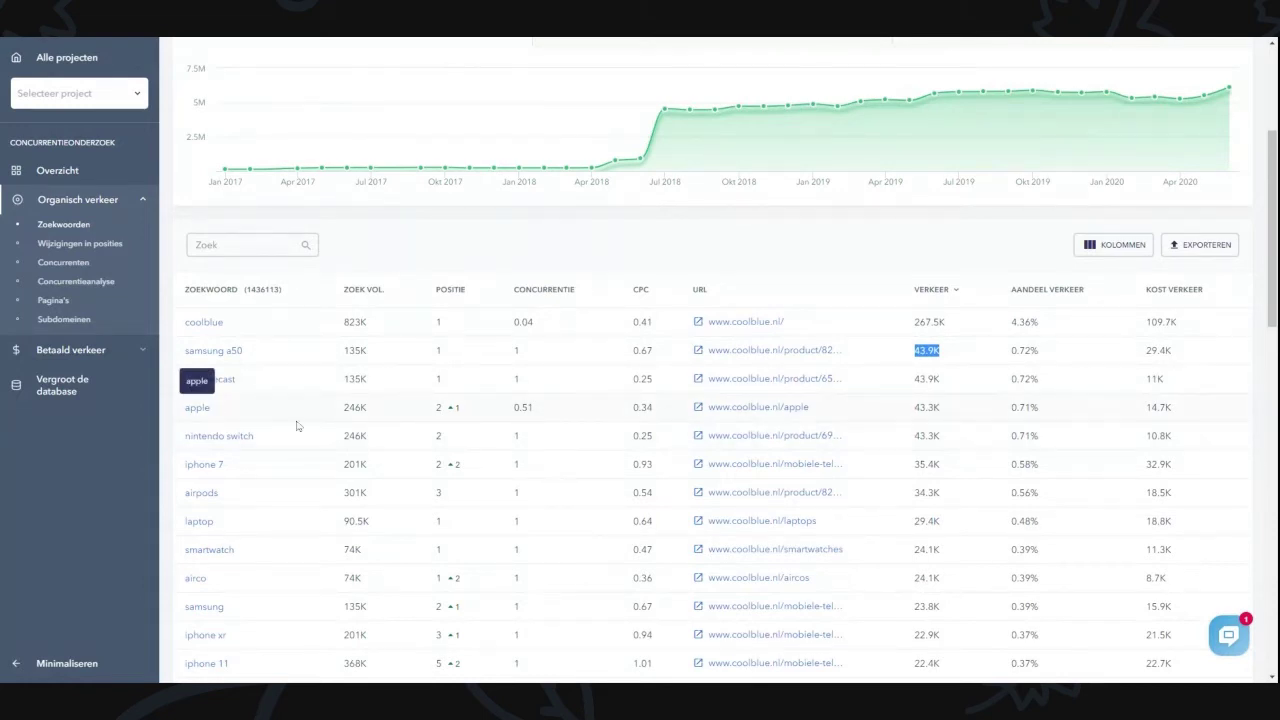
Look through the organic keywords and their ranking URLs, and check the traffic share of the keyword coolblue.
{"action": "scroll", "coordinate": [273, 422], "scroll_direction": "down", "scroll_amount": 3}
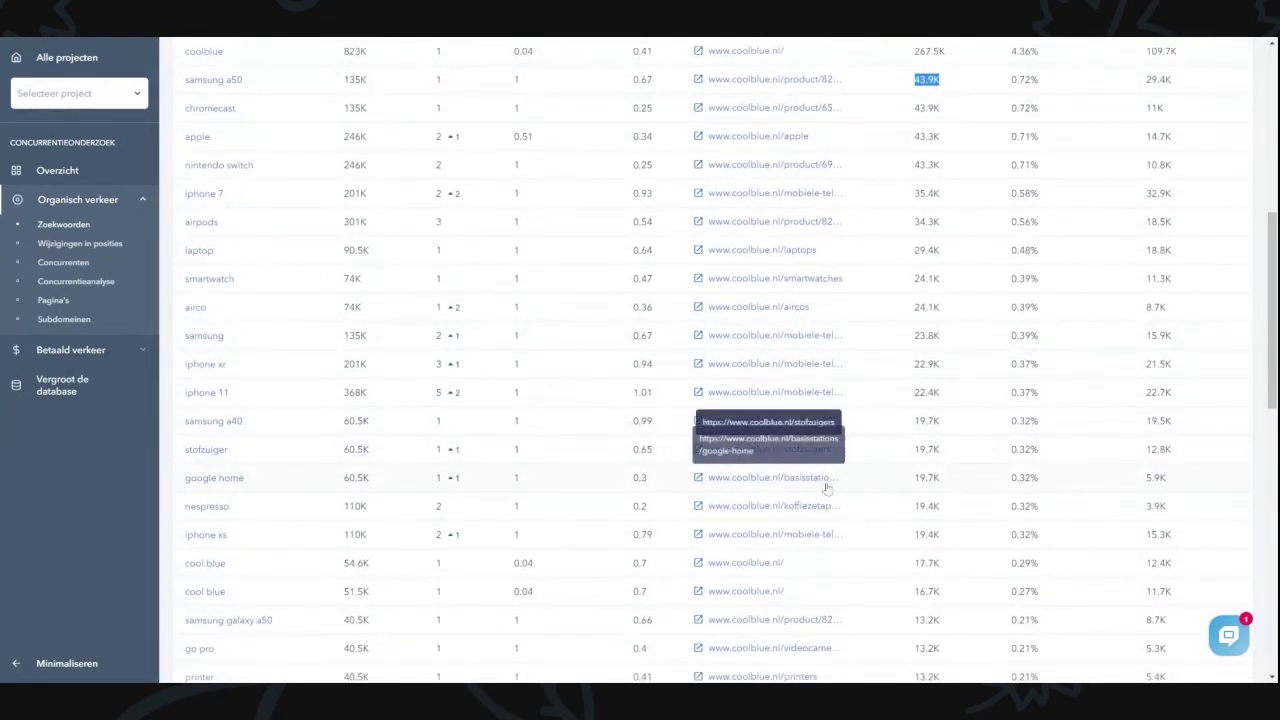
{"action": "scroll", "coordinate": [790, 484], "scroll_direction": "up", "scroll_amount": 2}
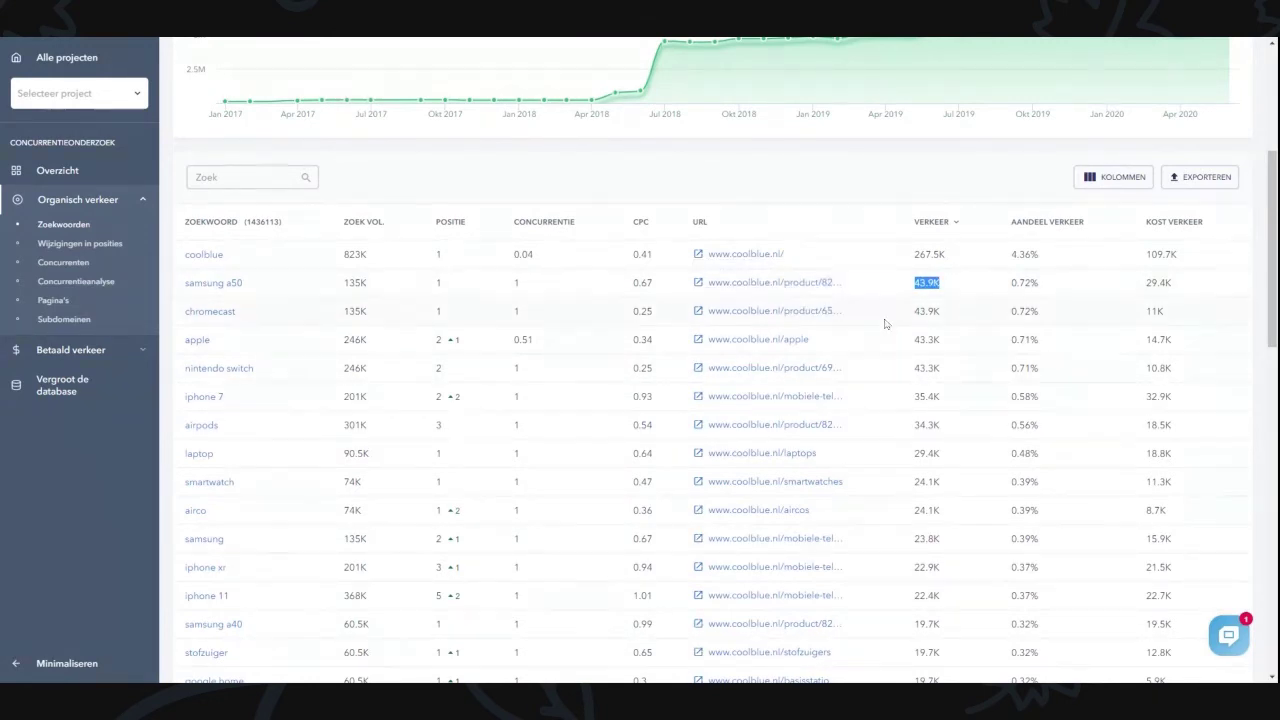
{"action": "scroll", "coordinate": [305, 280], "scroll_direction": "down", "scroll_amount": 10}
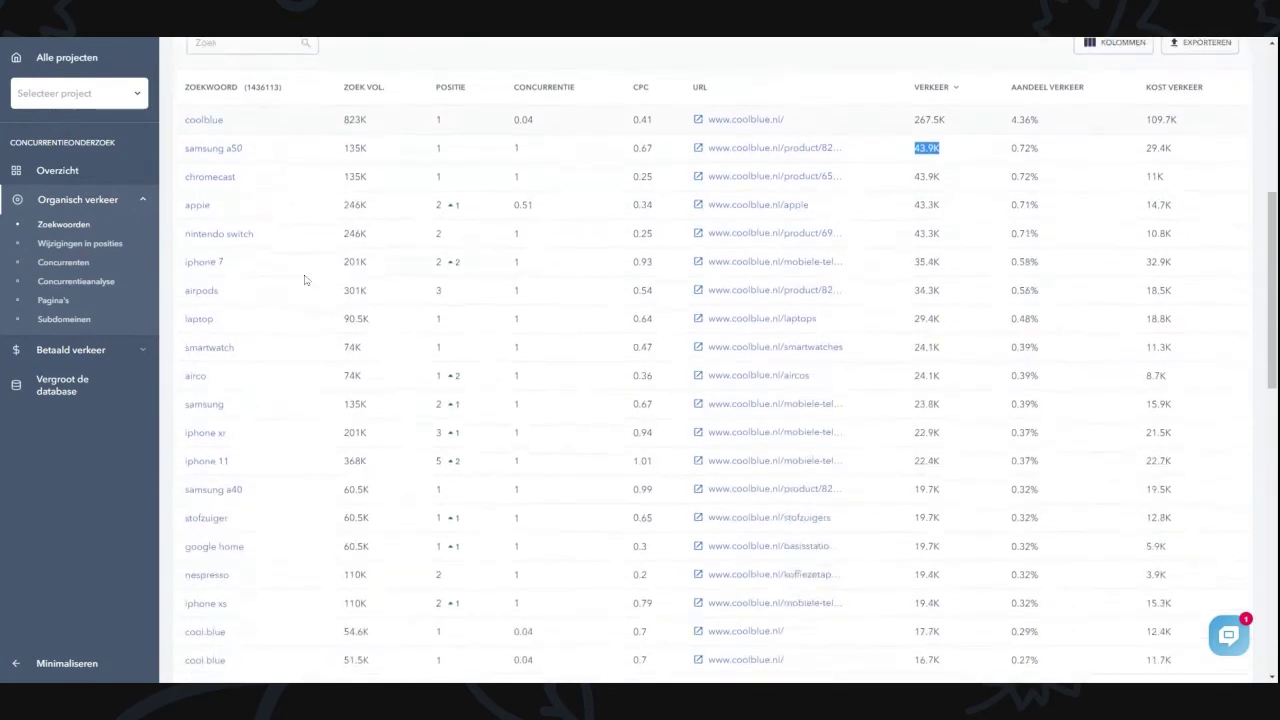
{"action": "scroll", "coordinate": [305, 280], "scroll_direction": "up", "scroll_amount": 5}
{"action": "scroll", "coordinate": [305, 280], "scroll_direction": "up", "scroll_amount": 3}
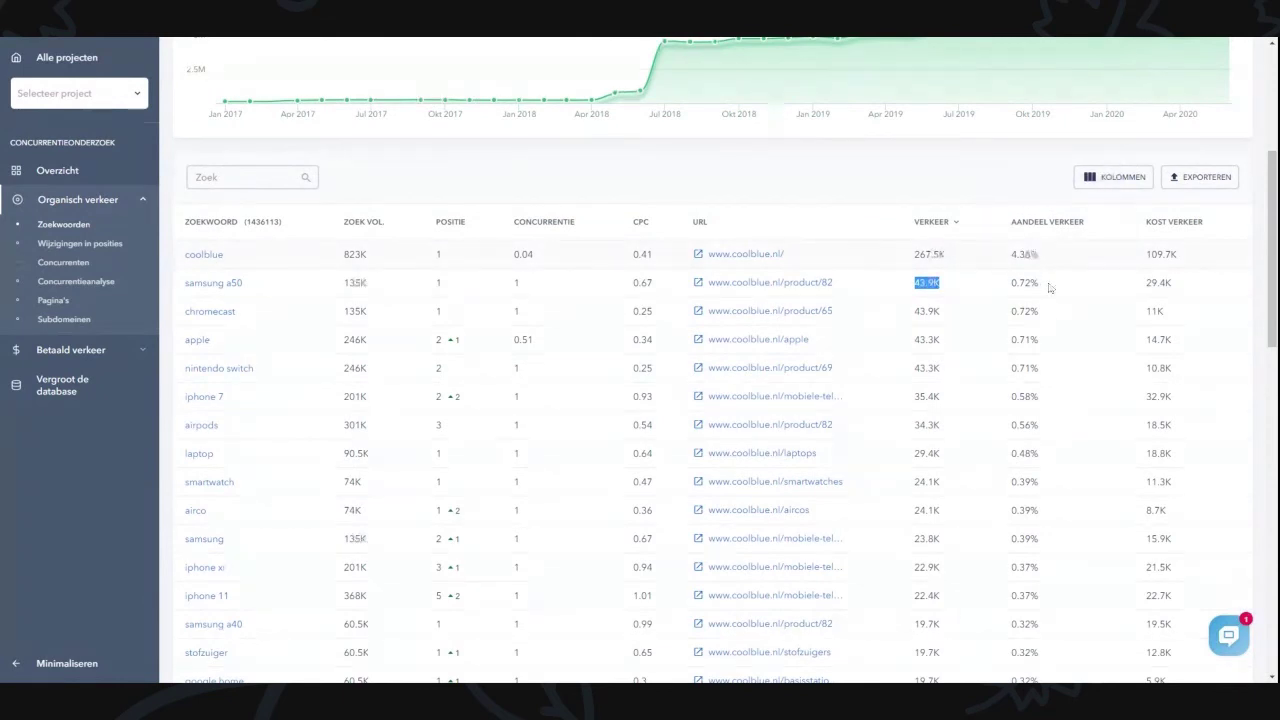
{"action": "double_click", "coordinate": [1024, 254]}
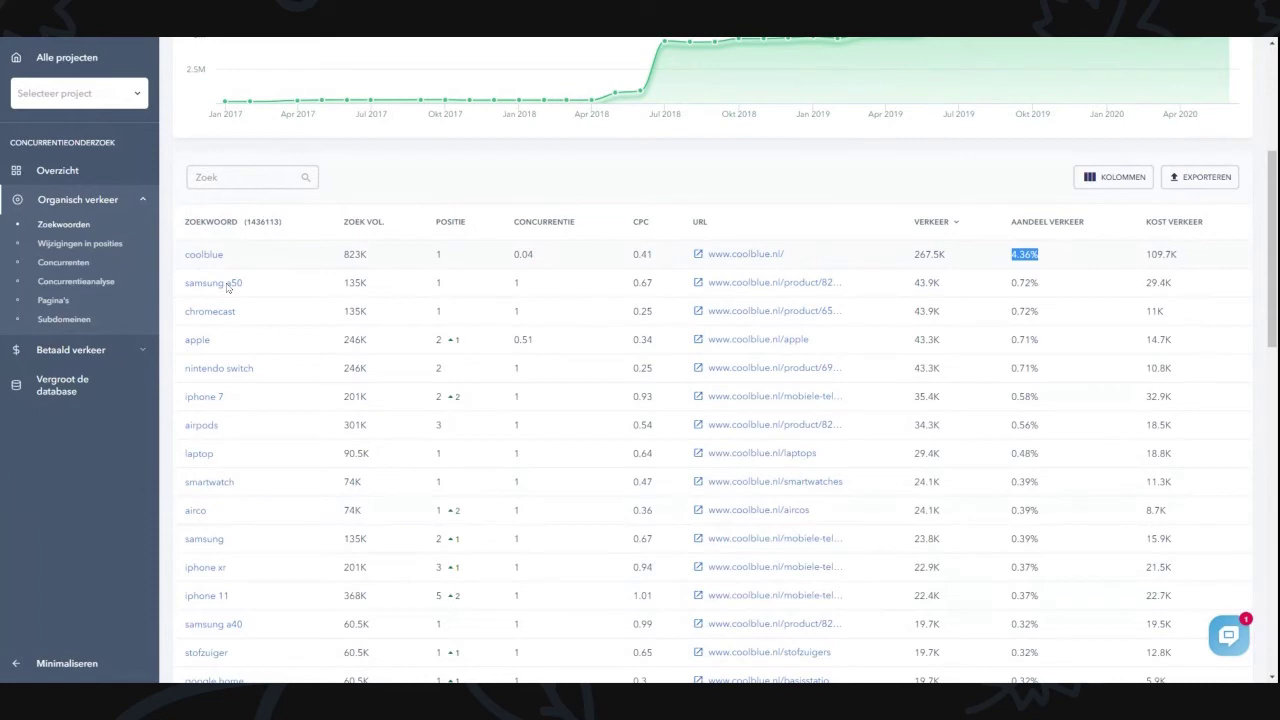
Open the organic position changes report, review the improved keywords and show the declined ones (Afgenomen).
{"action": "scroll", "coordinate": [300, 250], "scroll_direction": "up", "scroll_amount": 5}
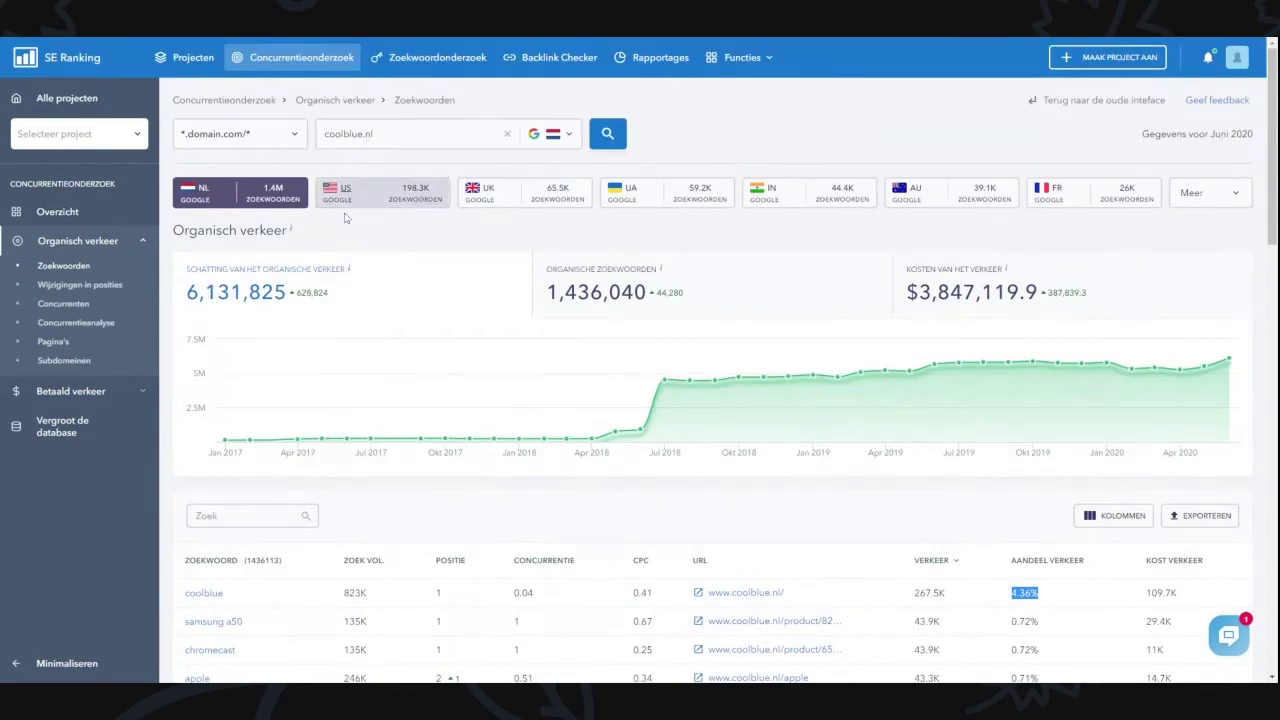
{"action": "left_click", "coordinate": [92, 285]}
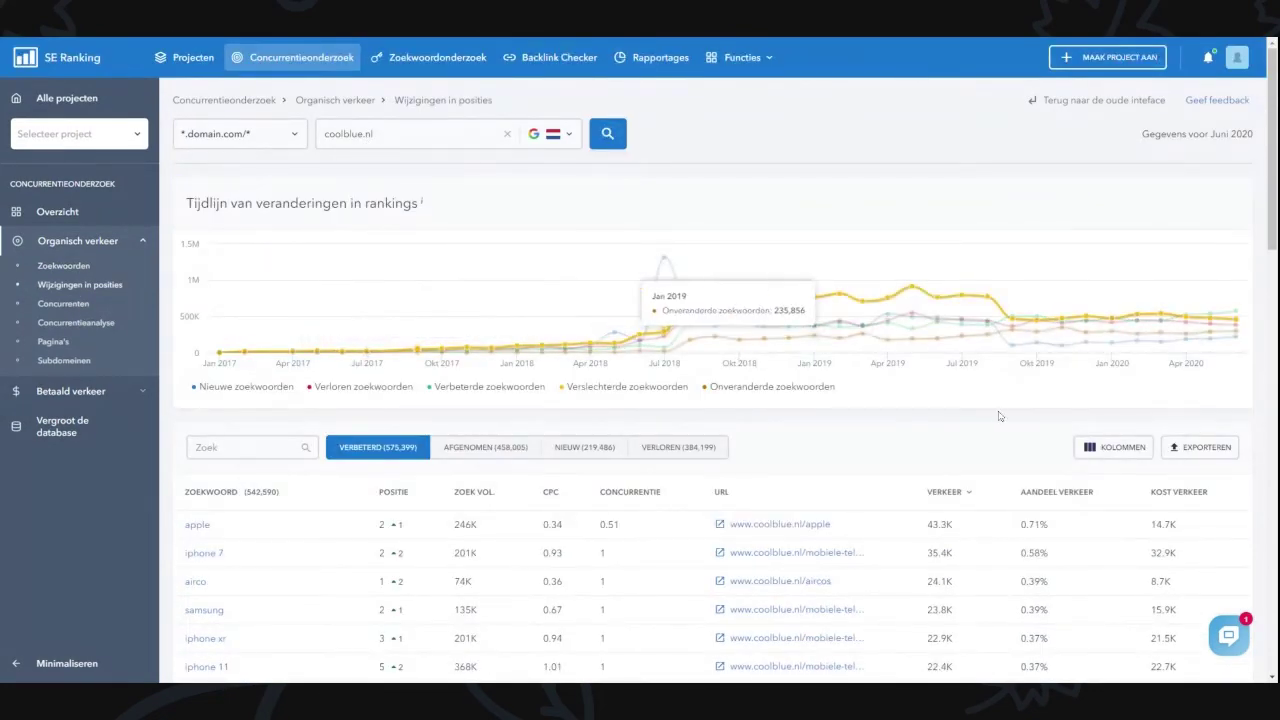
{"action": "scroll", "coordinate": [1000, 400], "scroll_direction": "down", "scroll_amount": 2}
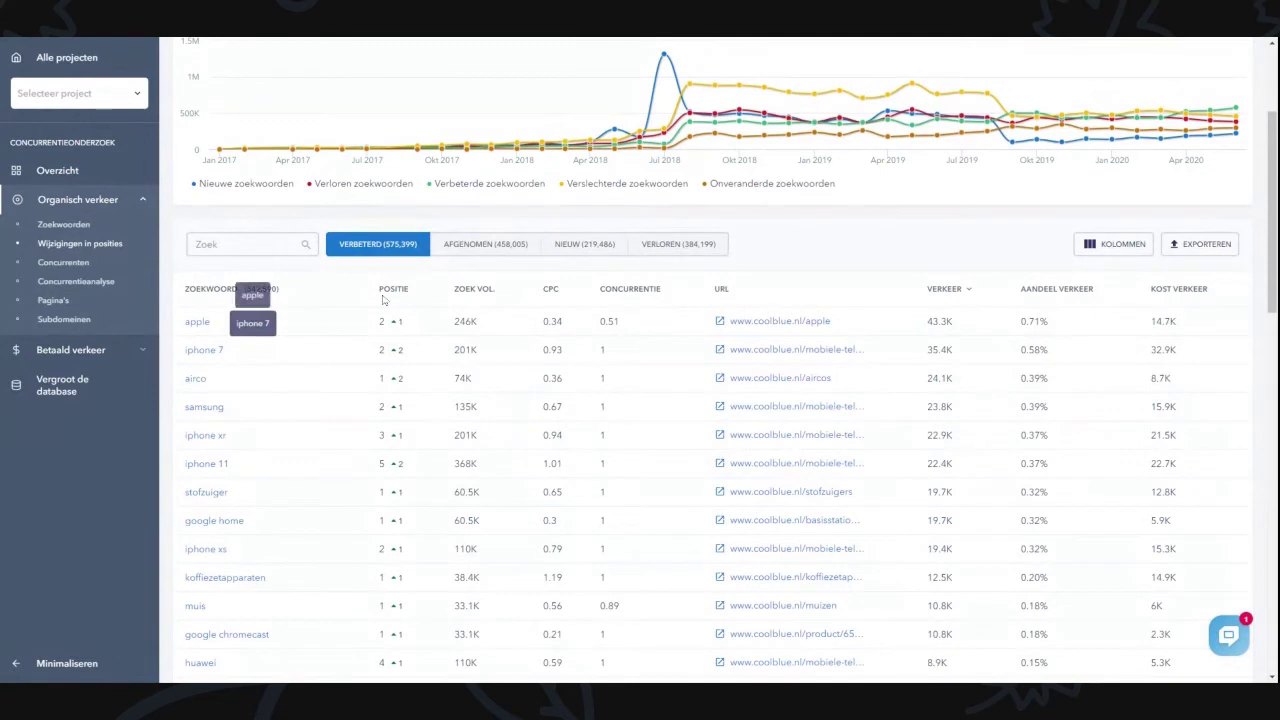
{"action": "left_click", "coordinate": [488, 246]}
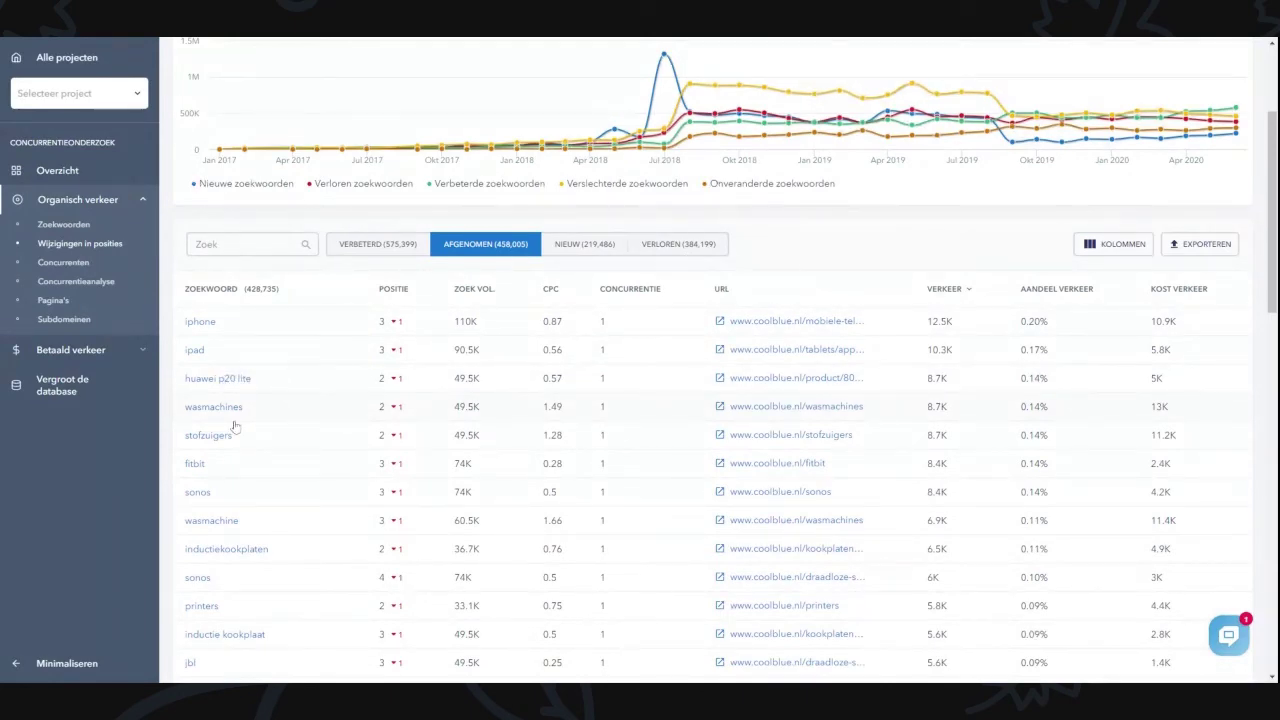
Open the organic competitors report for coolblue.nl and review the competing domains with their shared and missing keywords.
{"action": "scroll", "coordinate": [140, 350], "scroll_direction": "up", "scroll_amount": 2}
{"action": "left_click", "coordinate": [98, 304]}
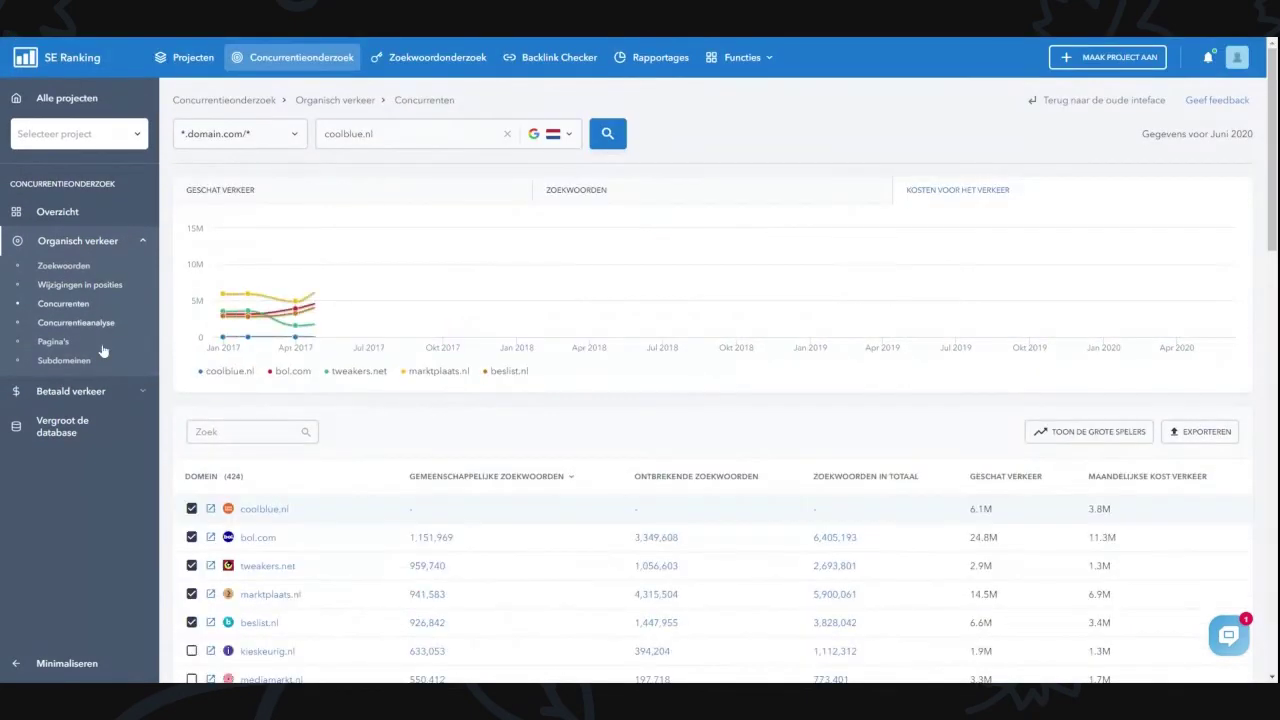
{"action": "scroll", "coordinate": [346, 372], "scroll_direction": "down", "scroll_amount": 3}
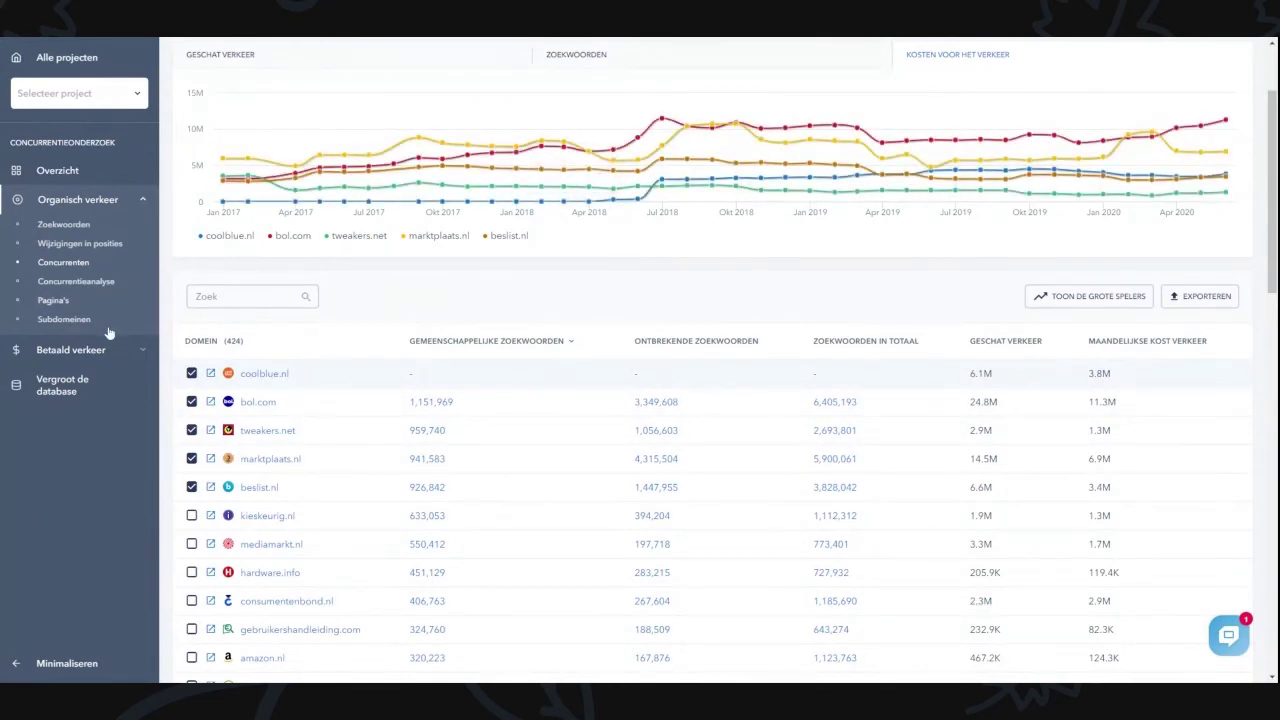
Run a keyword research analysis of "verf" for Google Nederland and check the keyword's search volume.
{"action": "scroll", "coordinate": [143, 342], "scroll_direction": "up", "scroll_amount": 3}
{"action": "left_click", "coordinate": [437, 57]}
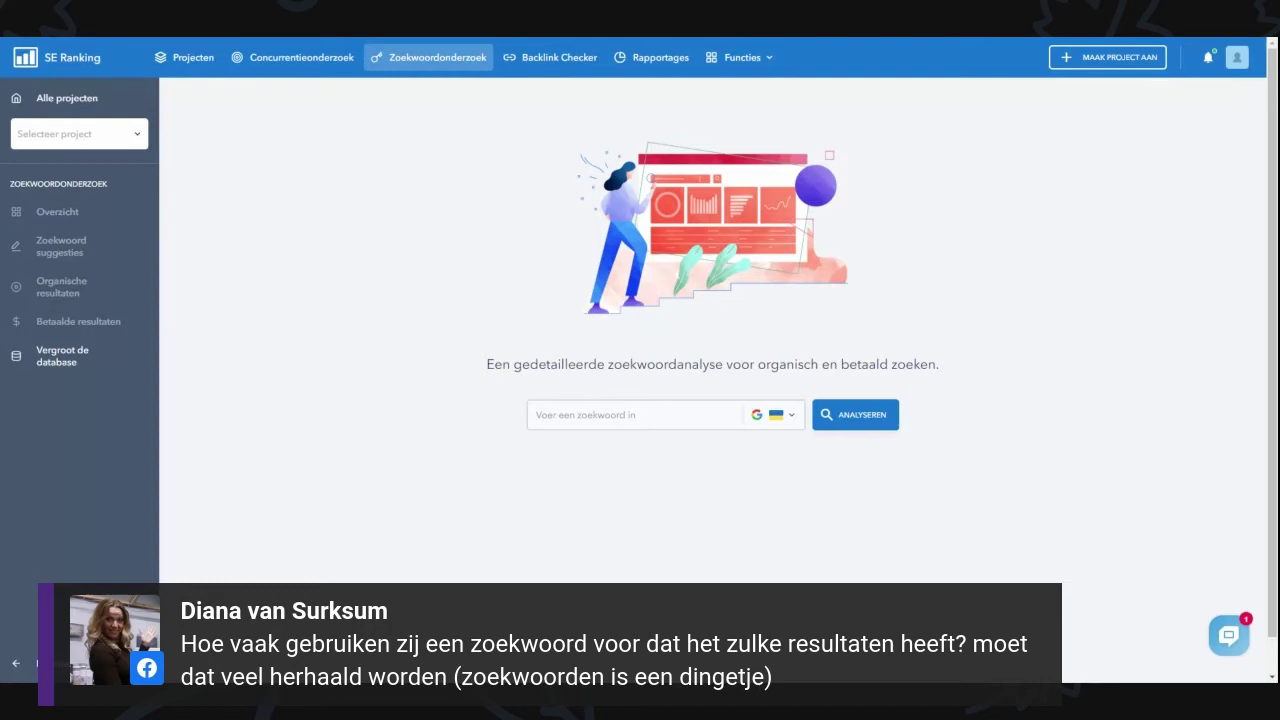
{"action": "left_click", "coordinate": [600, 414]}
{"action": "type", "text": "verf"}
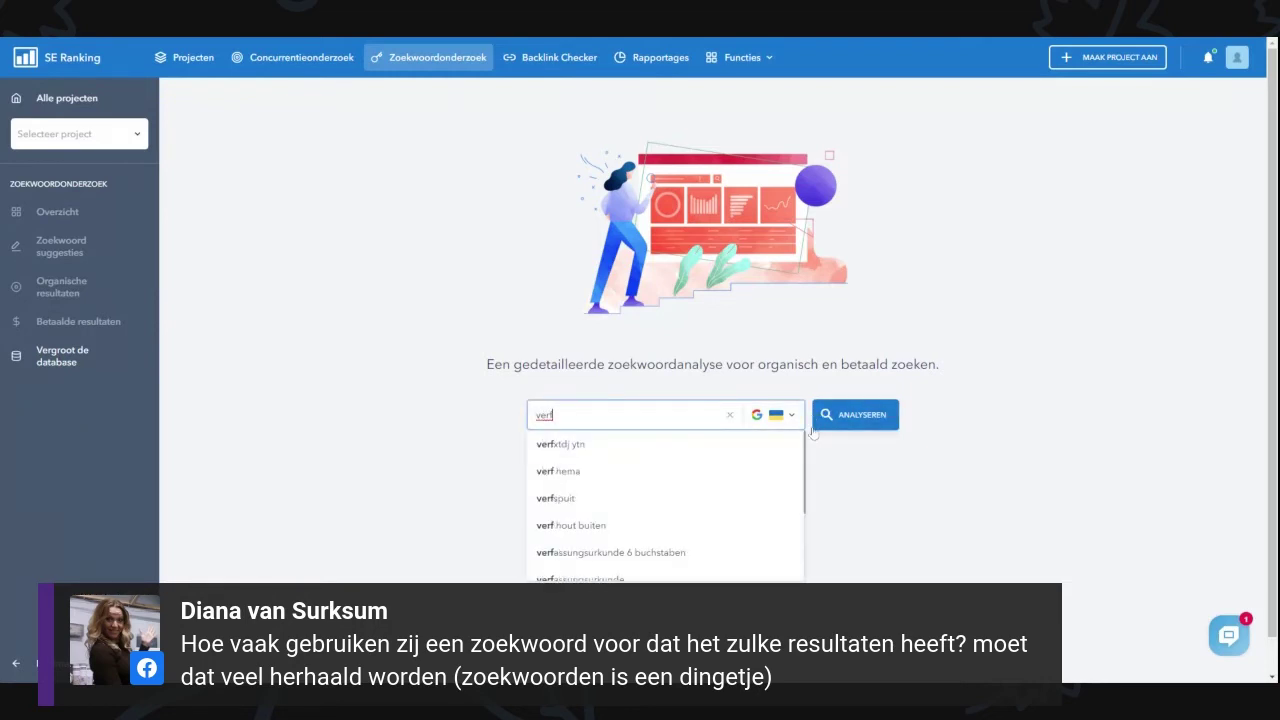
{"action": "left_click", "coordinate": [781, 414]}
{"action": "type", "text": "neder"}
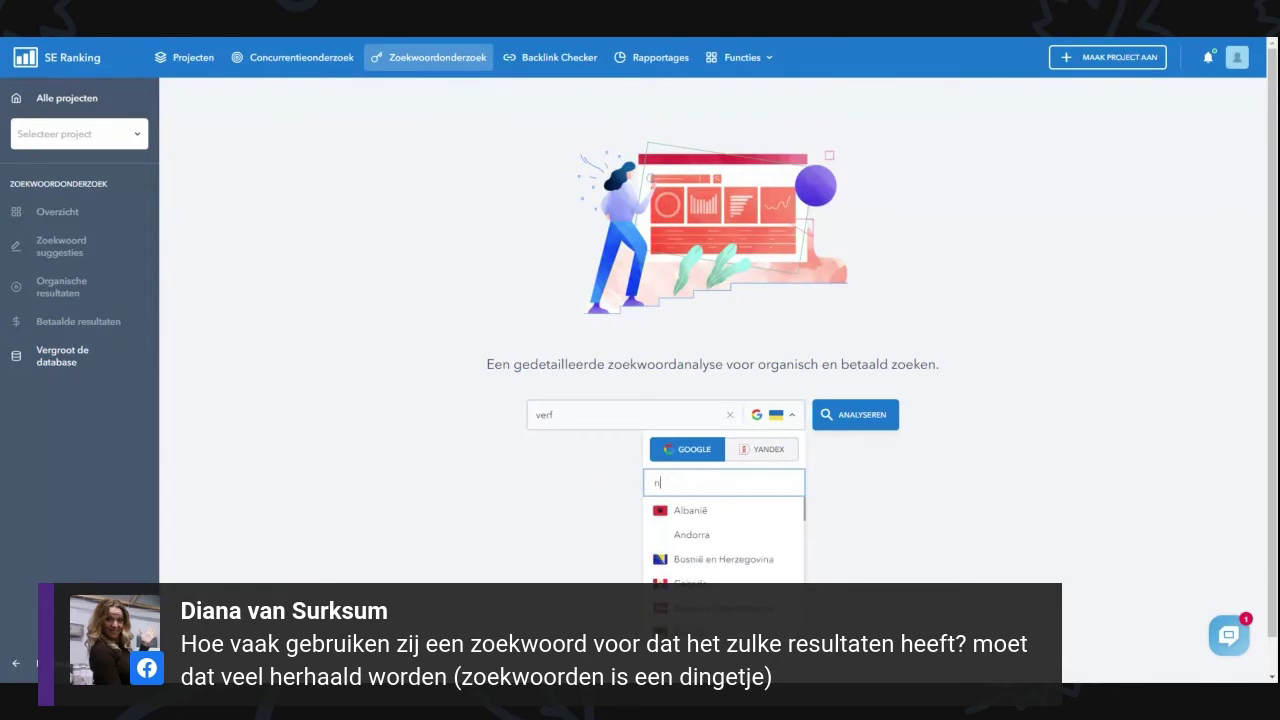
{"action": "left_click", "coordinate": [700, 511]}
{"action": "left_click", "coordinate": [880, 420]}
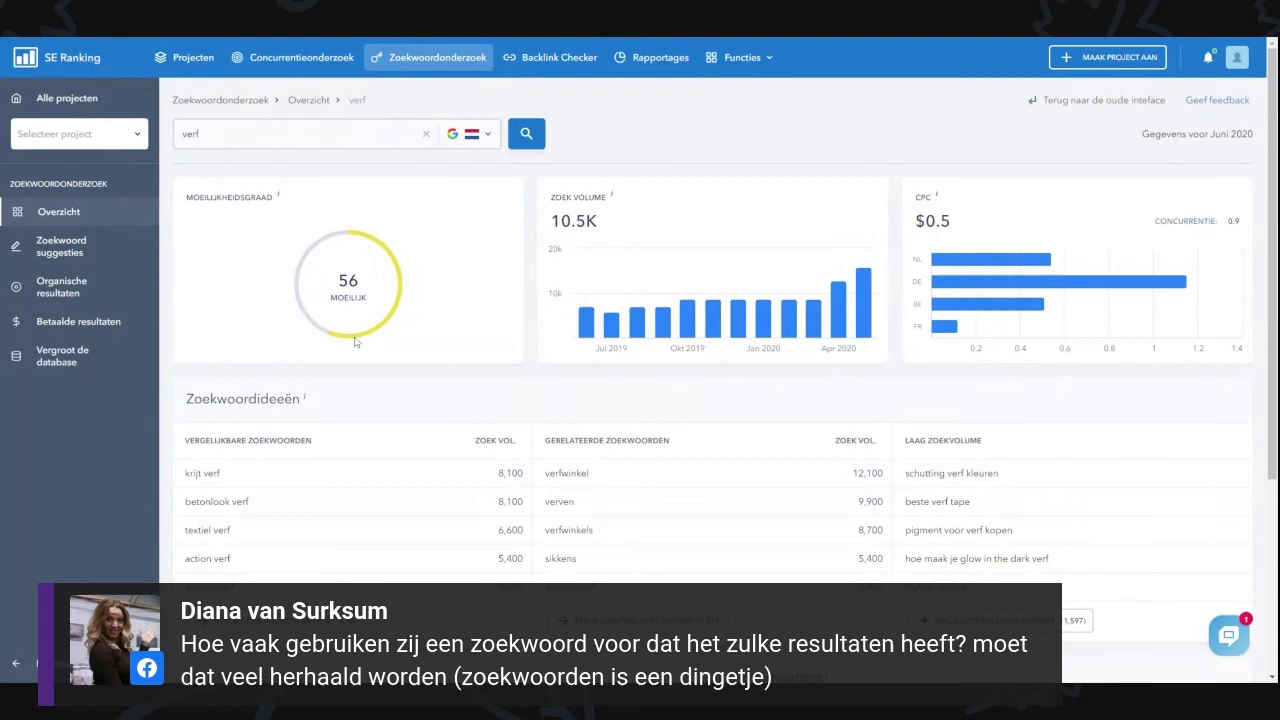
{"action": "left_click_drag", "start_coordinate": [629, 256], "coordinate": [557, 258]}
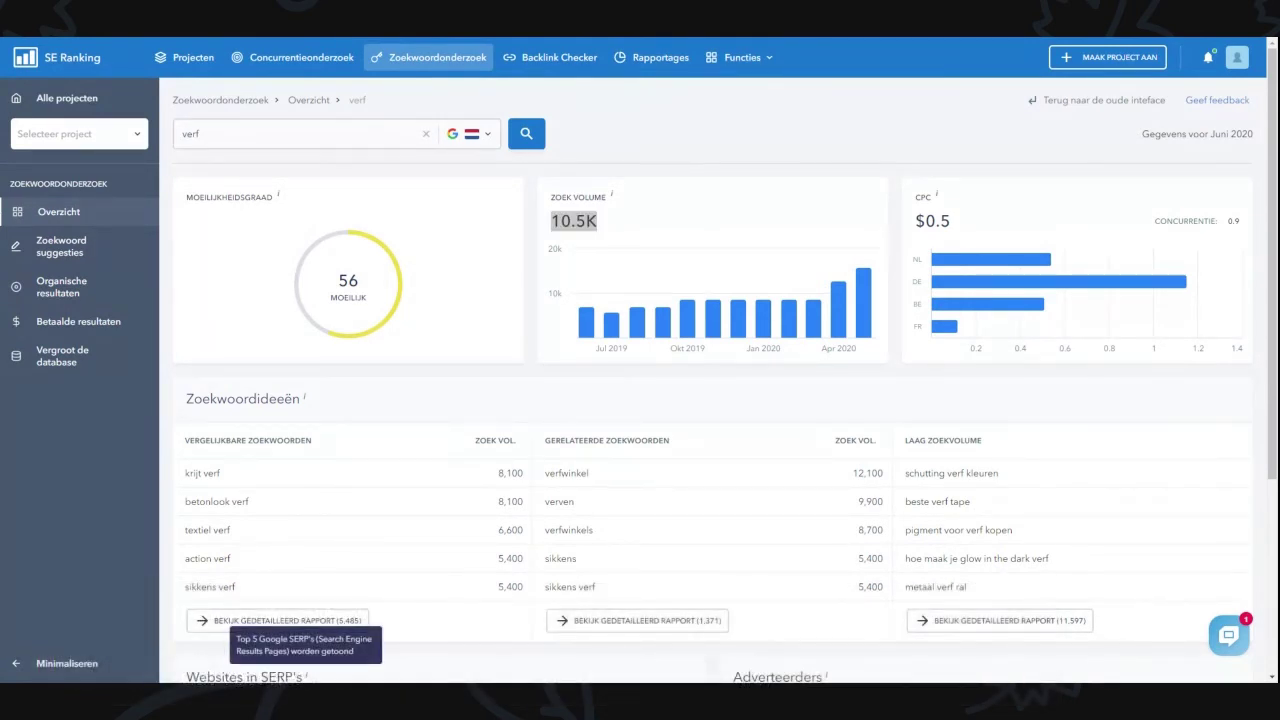
Review the keyword ideas for "verf", along with the websites in the SERPs and the advertisers.
{"action": "mouse_move", "coordinate": [247, 440]}
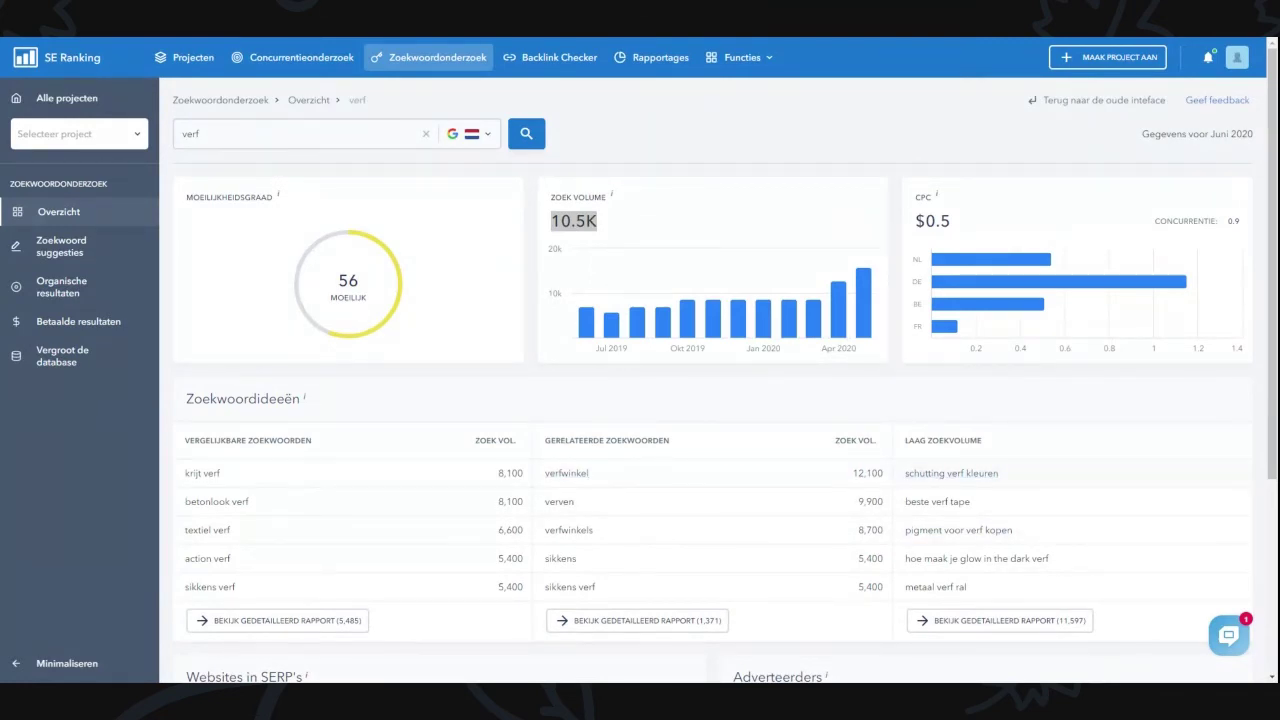
{"action": "scroll", "coordinate": [777, 486], "scroll_direction": "down", "scroll_amount": 5}
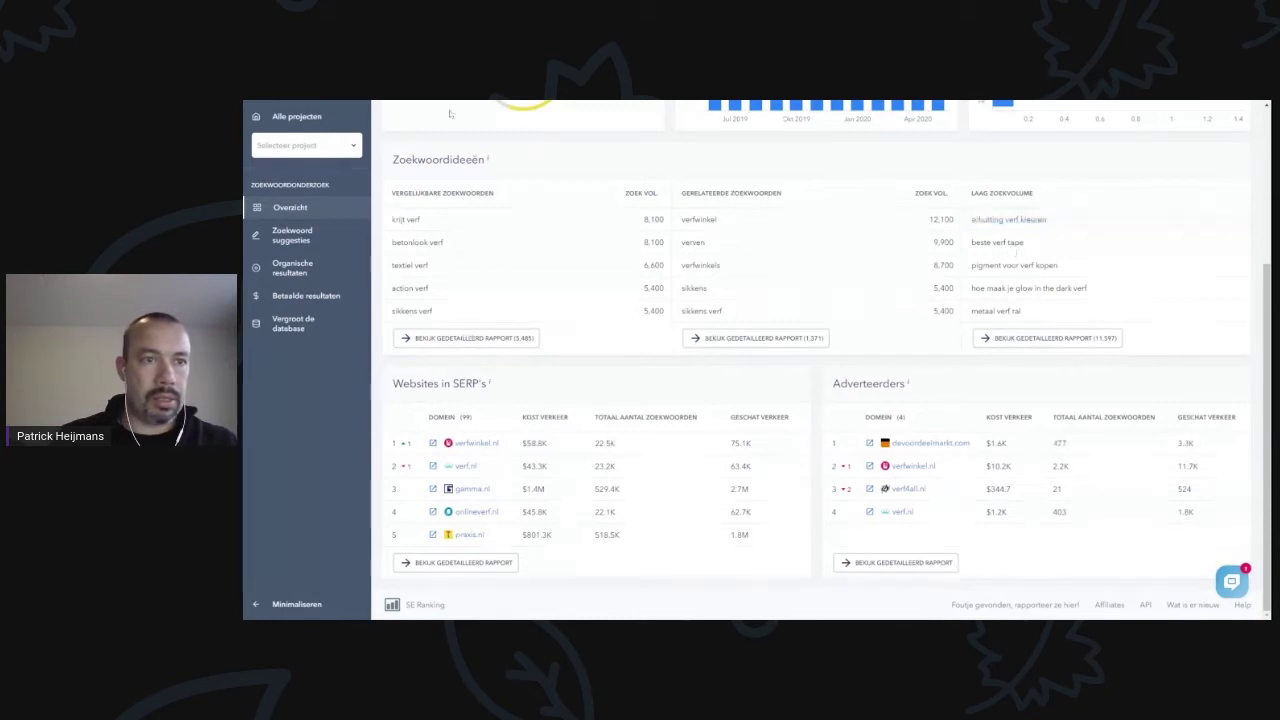
{"action": "scroll", "coordinate": [517, 315], "scroll_direction": "up", "scroll_amount": 3}
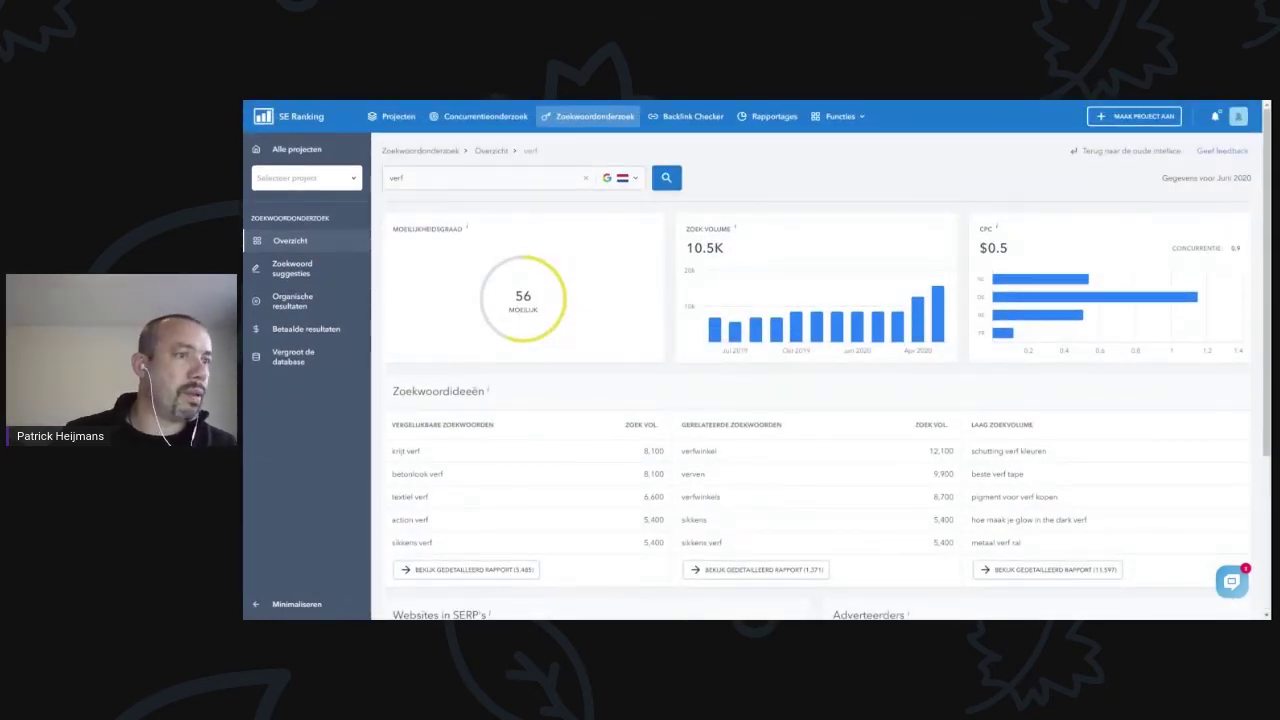
Replace the researched keyword with "krijtverf" and run its analysis for Google Nederland.
{"action": "left_click", "coordinate": [401, 177]}
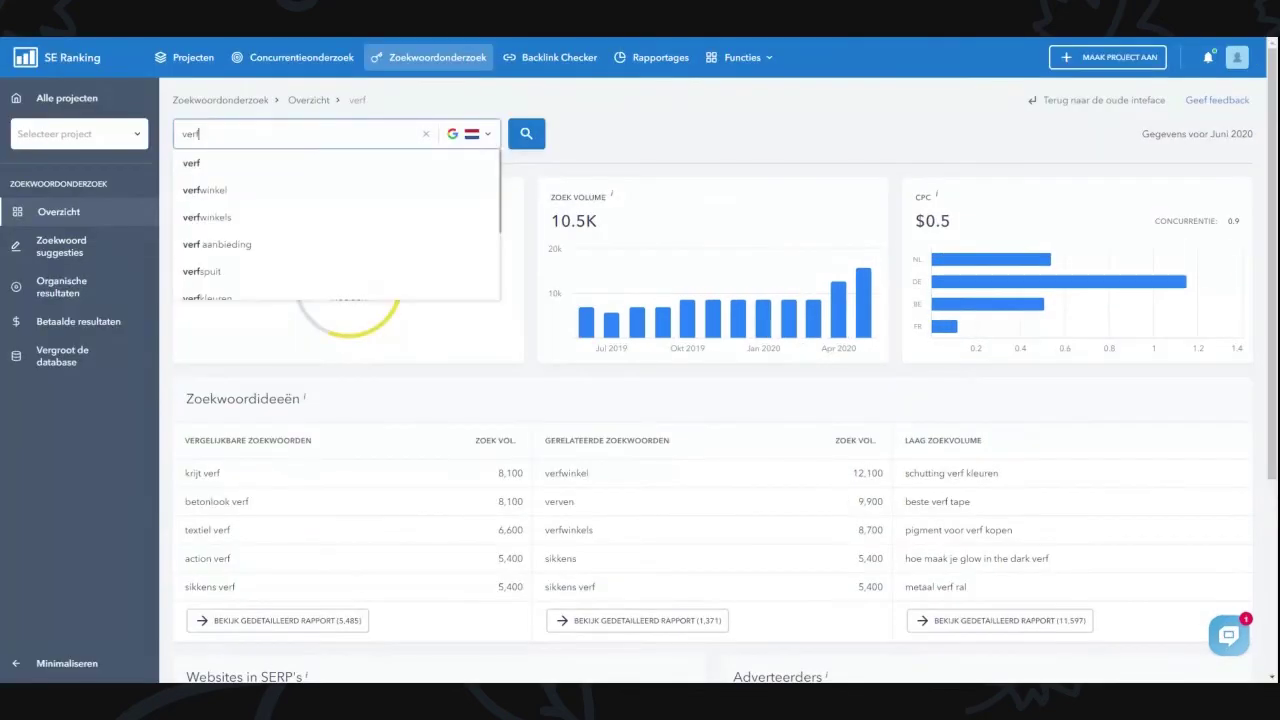
{"action": "type", "text": "kri"}
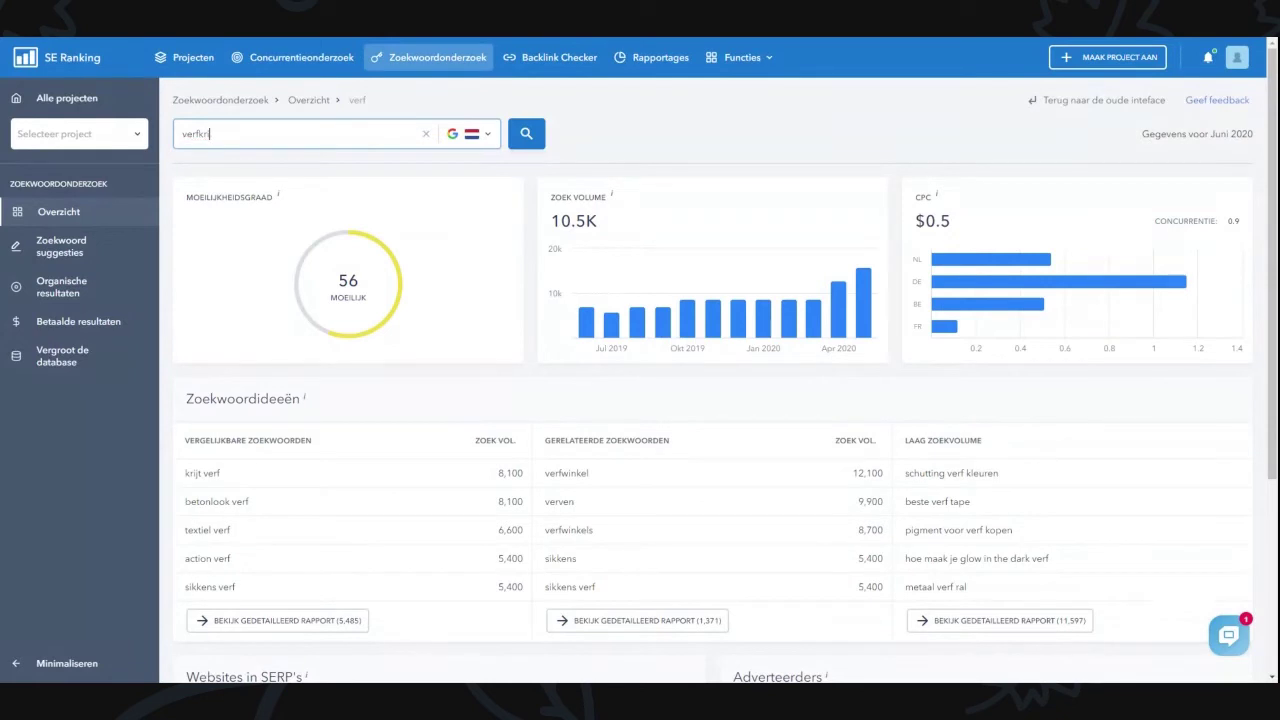
{"action": "key", "text": "BackSpace"}
{"action": "key", "text": "BackSpace"}
{"action": "key", "text": "BackSpace"}
{"action": "key", "text": "BackSpace"}
{"action": "key", "text": "BackSpace"}
{"action": "key", "text": "BackSpace"}
{"action": "key", "text": "BackSpace"}
{"action": "type", "text": "krijtver"}
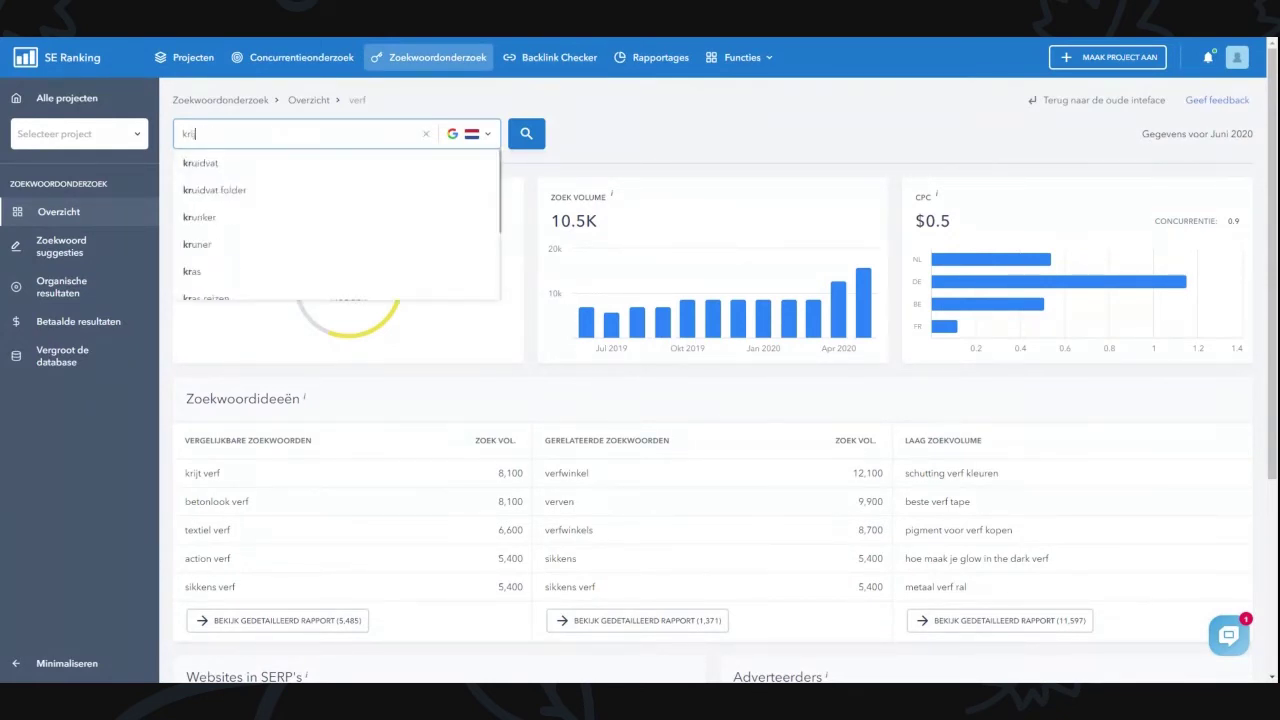
{"action": "type", "text": "f"}
{"action": "left_click", "coordinate": [526, 134]}
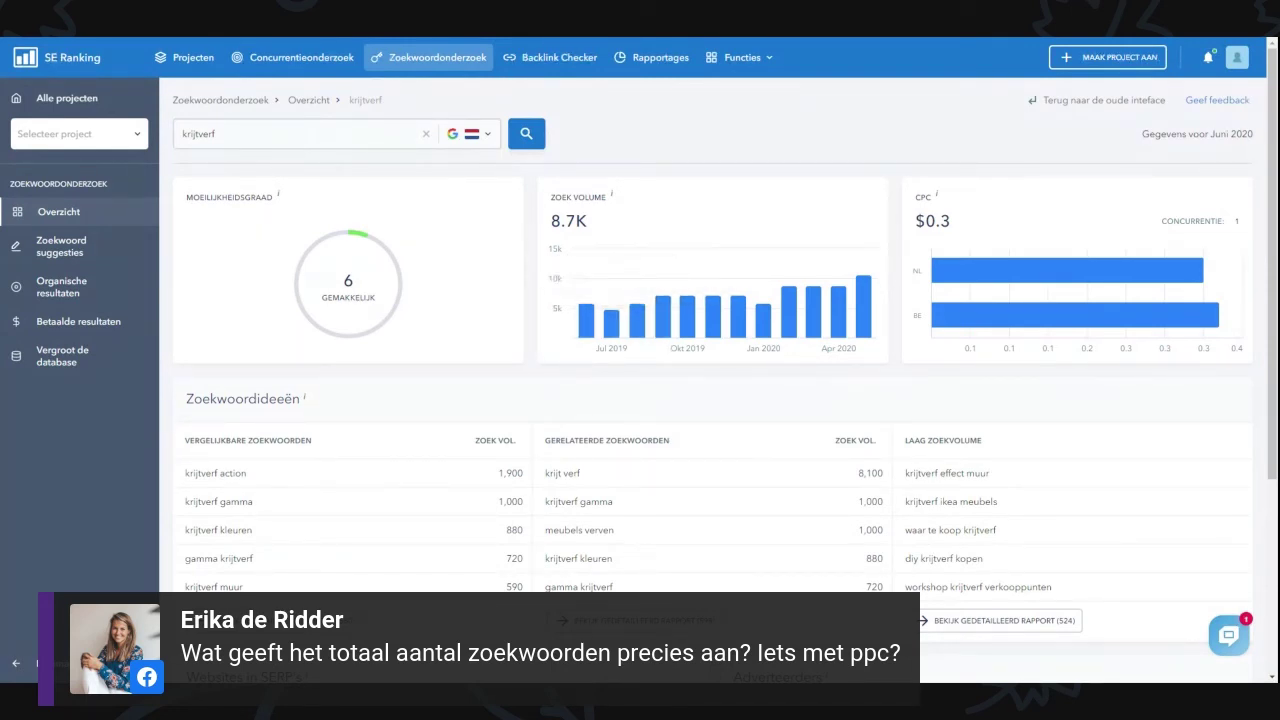
Look through the krijtverf overview, comparing its difficulty, search volume, keyword ideas and ranking websites.
{"action": "double_click", "coordinate": [198, 133]}
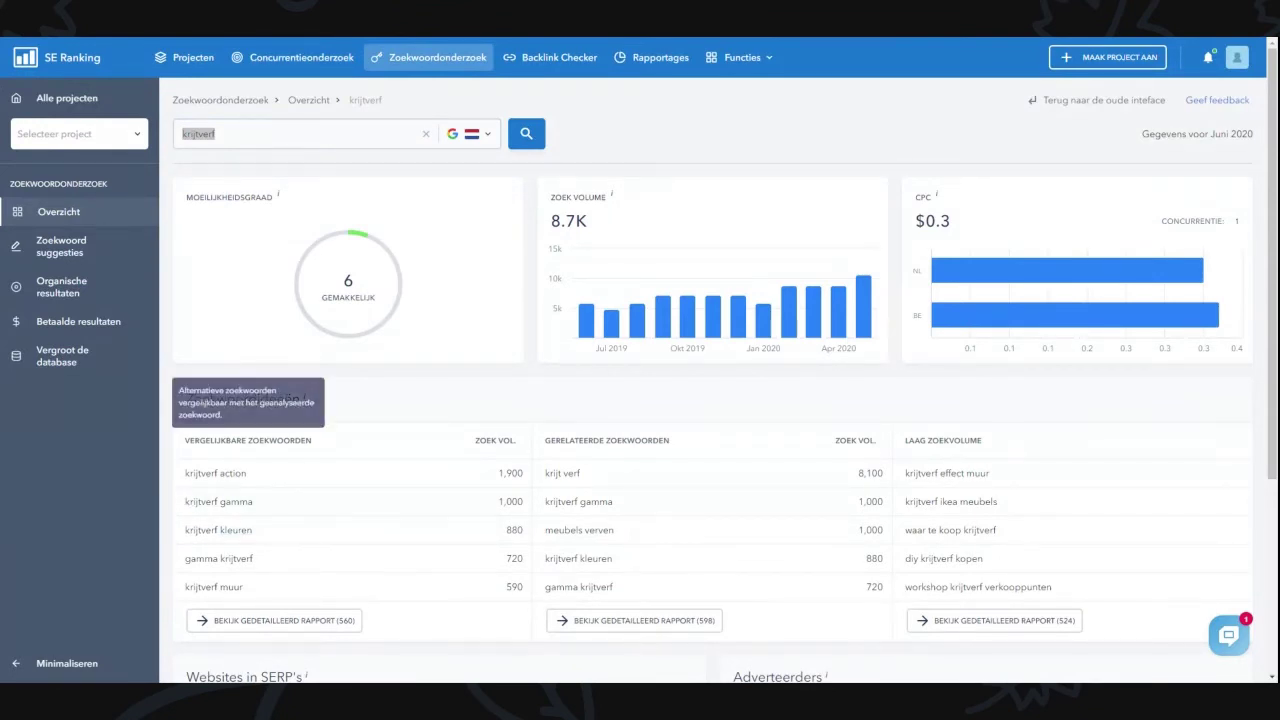
{"action": "scroll", "coordinate": [718, 514], "scroll_direction": "down", "scroll_amount": 3}
{"action": "scroll", "coordinate": [718, 514], "scroll_direction": "down", "scroll_amount": 2}
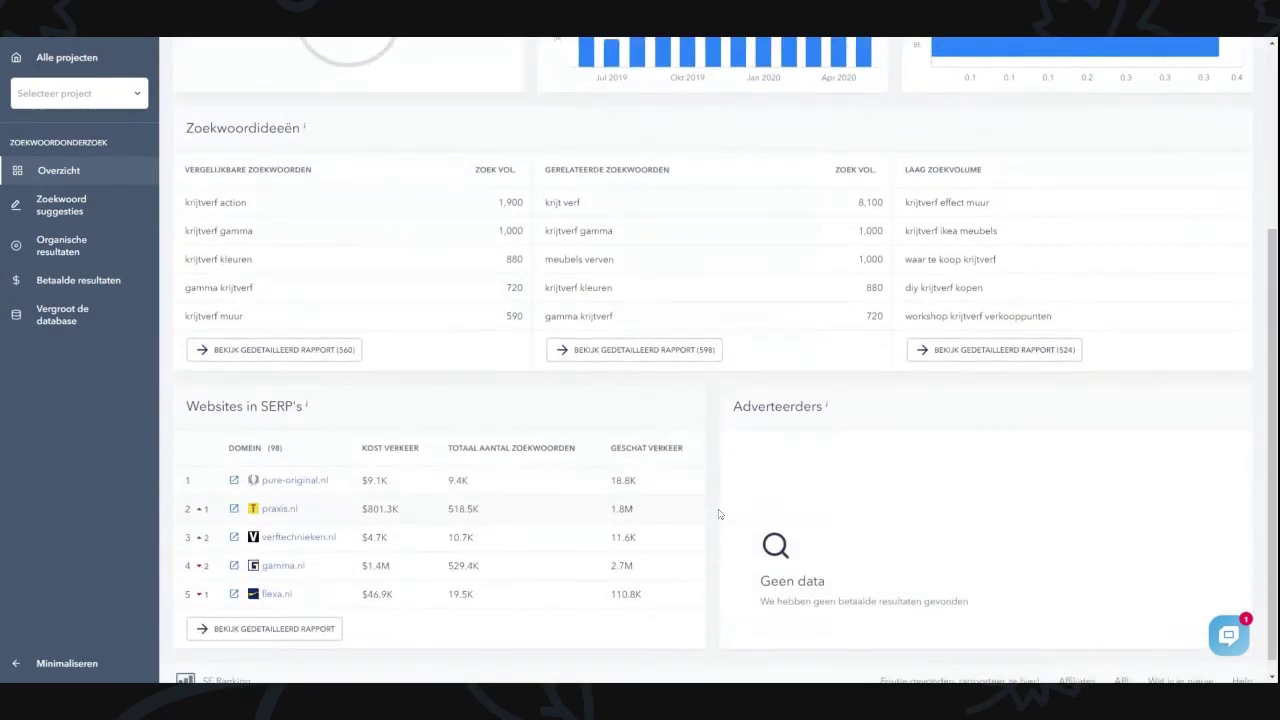
{"action": "scroll", "coordinate": [367, 344], "scroll_direction": "up", "scroll_amount": 4}
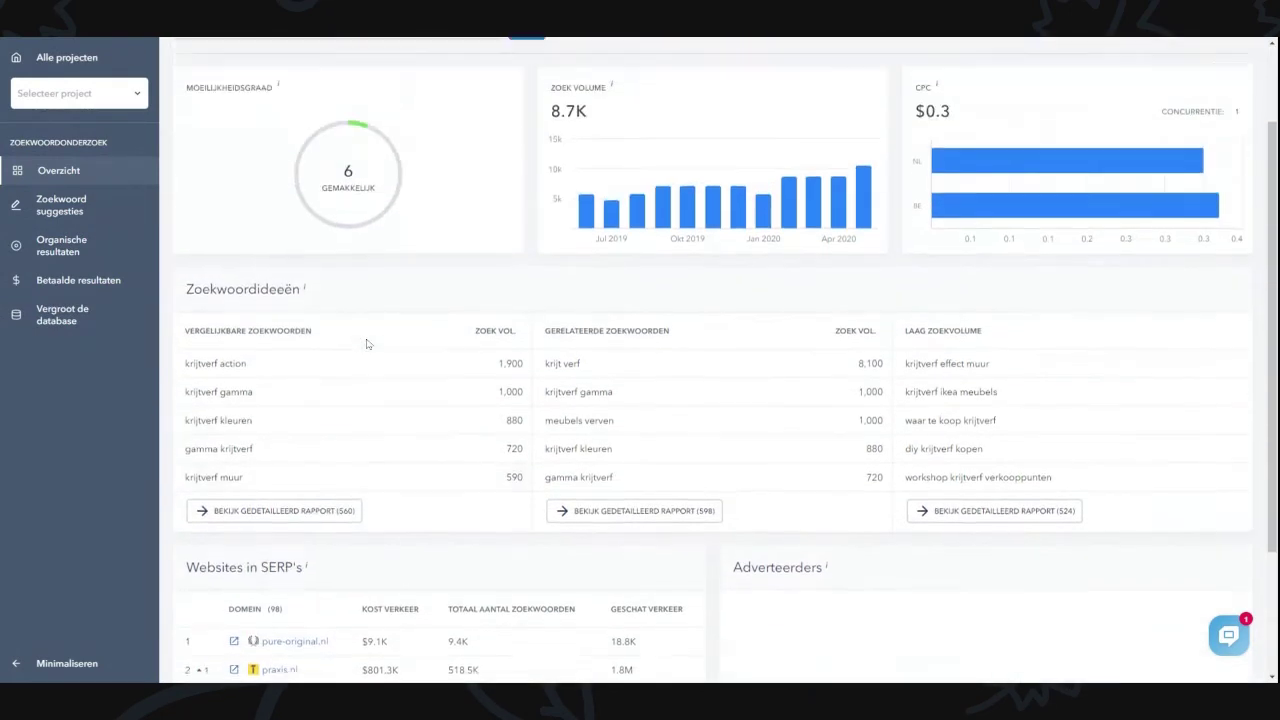
{"action": "scroll", "coordinate": [360, 280], "scroll_direction": "down", "scroll_amount": 4}
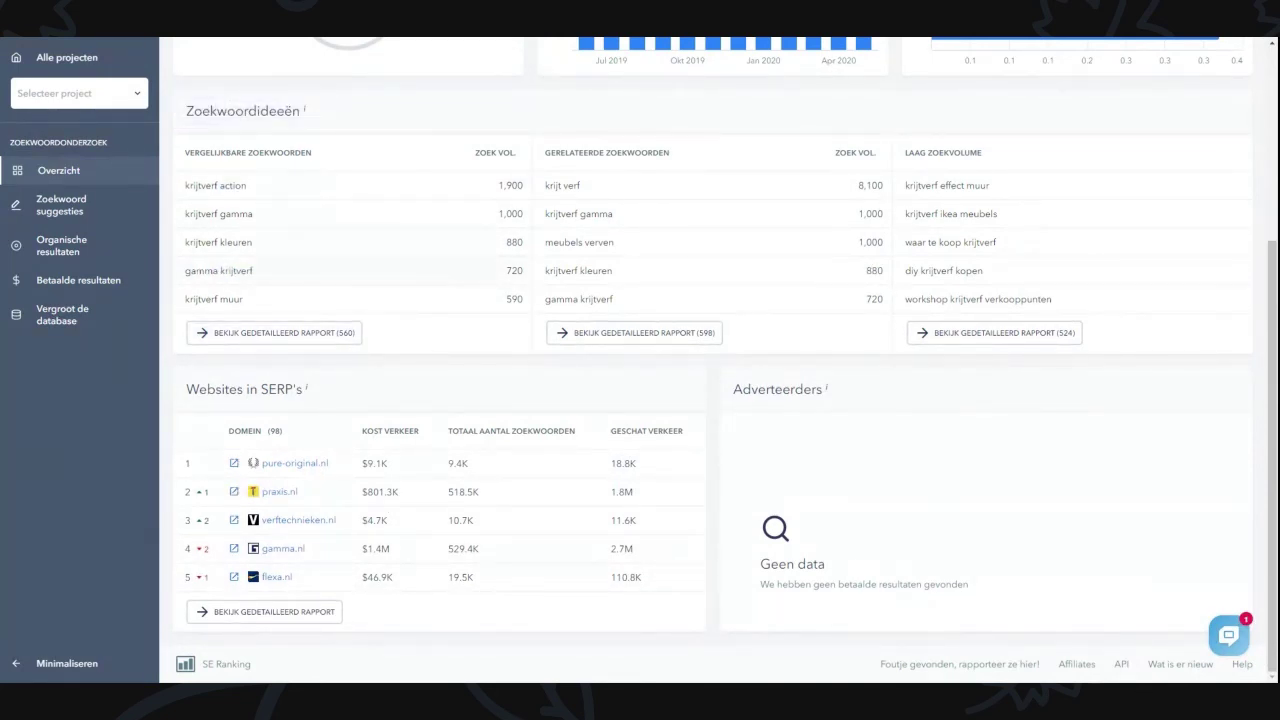
Show the related keyword suggestions (Gerelateerd) for krijtverf and select the suggestion "krijtverf kleuren" to display its data.
{"action": "left_click", "coordinate": [70, 205]}
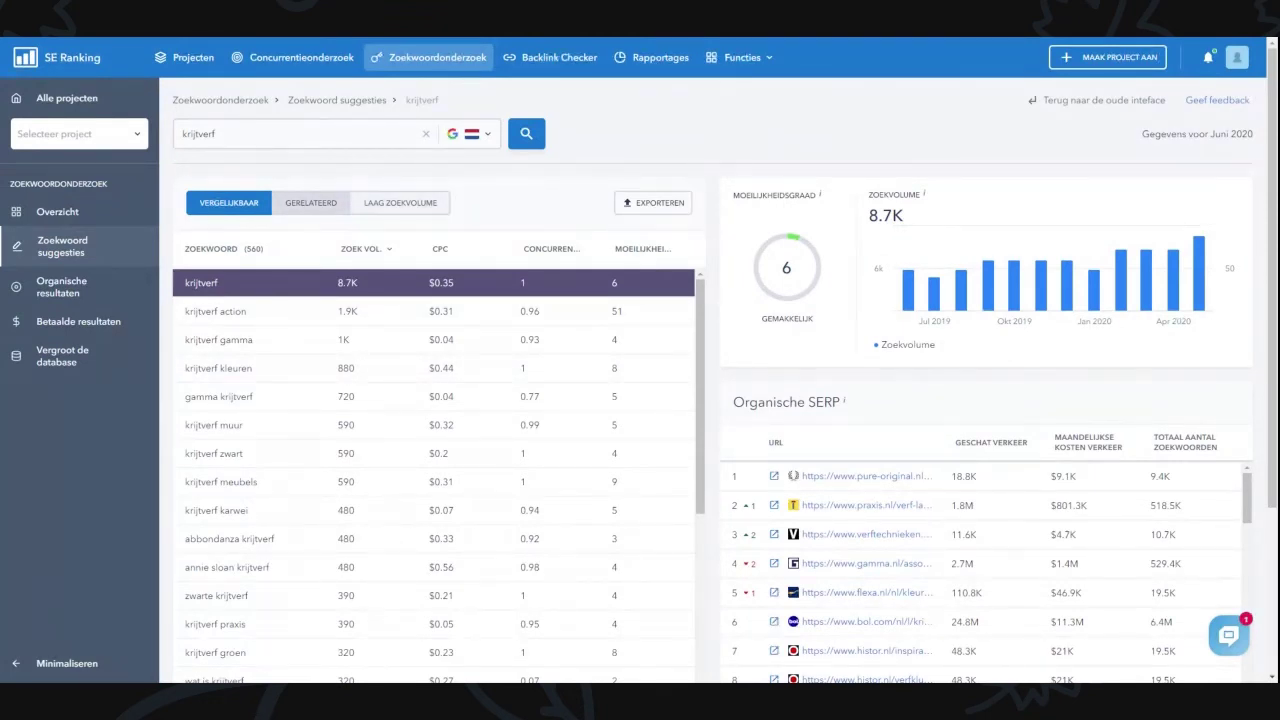
{"action": "left_click", "coordinate": [311, 203]}
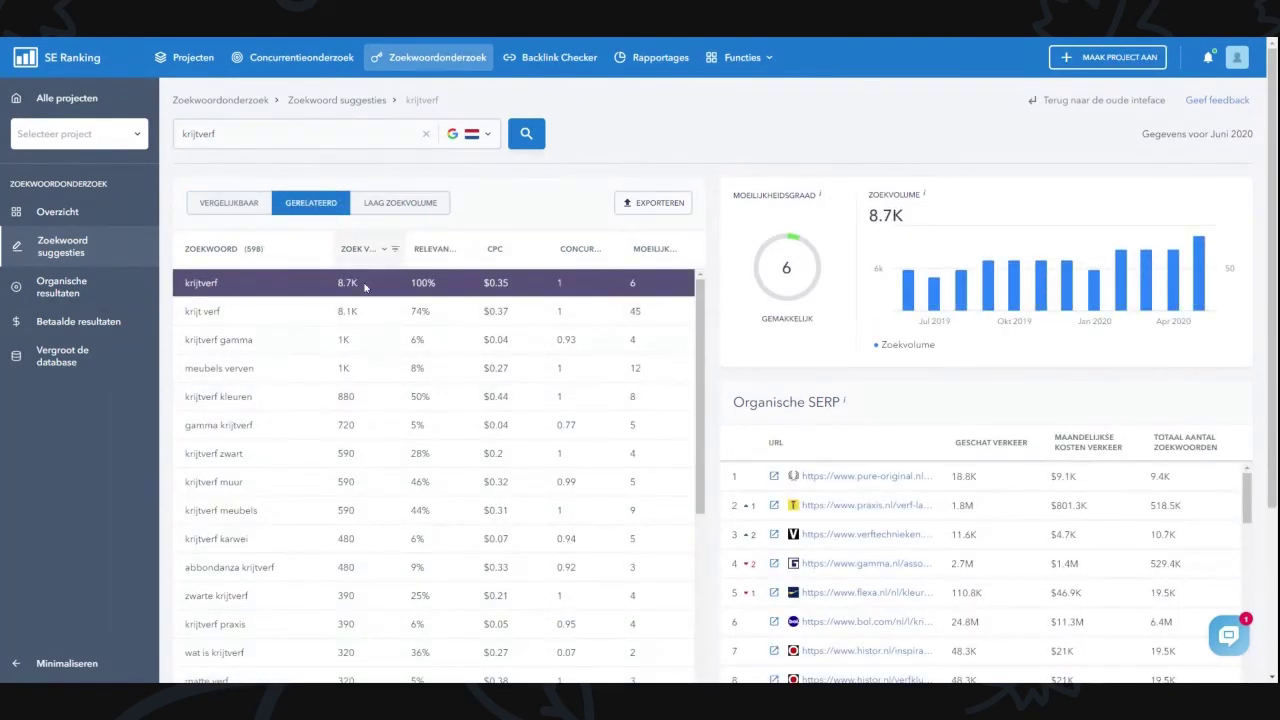
{"action": "left_click", "coordinate": [384, 248]}
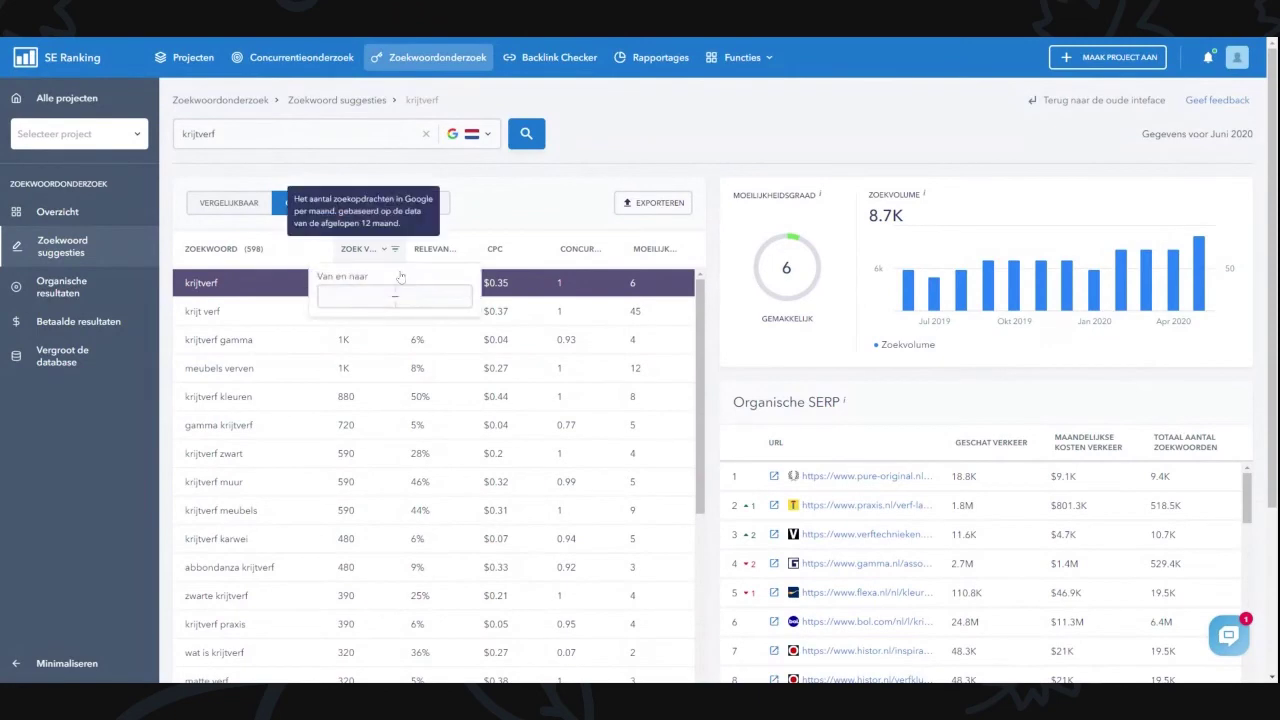
{"action": "left_click", "coordinate": [390, 285]}
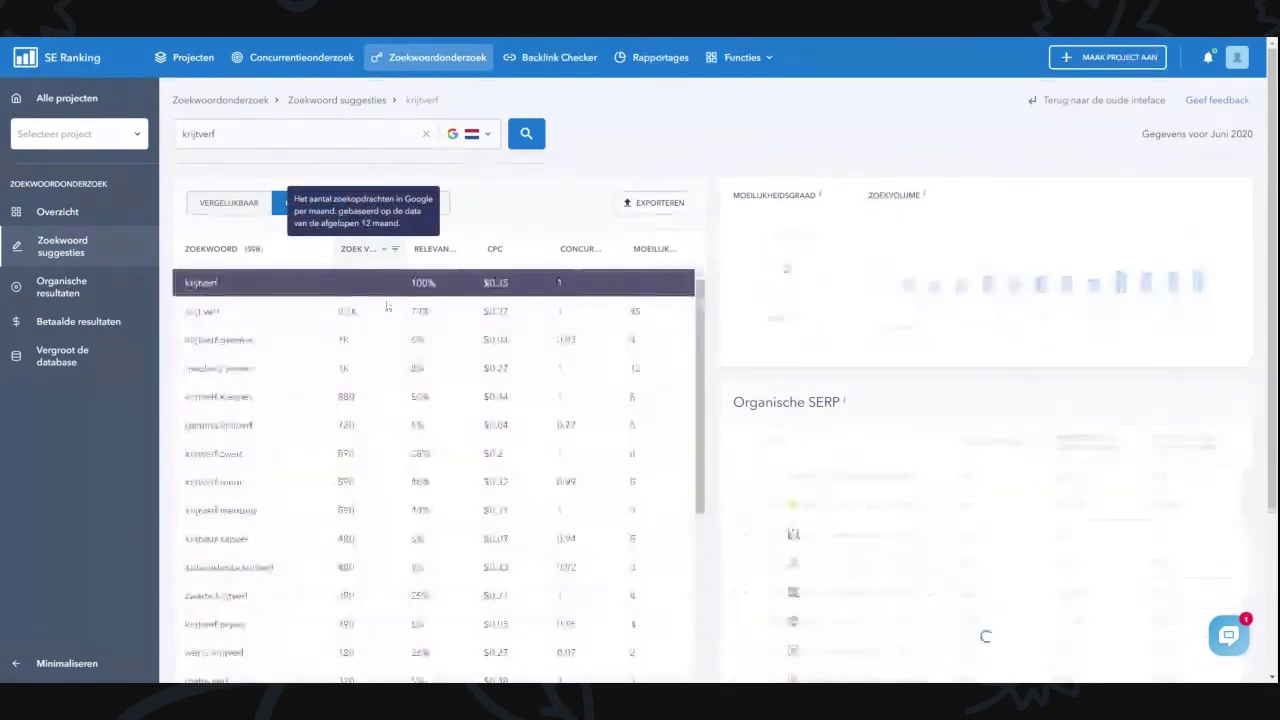
{"action": "left_click_drag", "start_coordinate": [288, 382], "coordinate": [184, 368]}
{"action": "left_click_drag", "start_coordinate": [256, 397], "coordinate": [184, 397]}
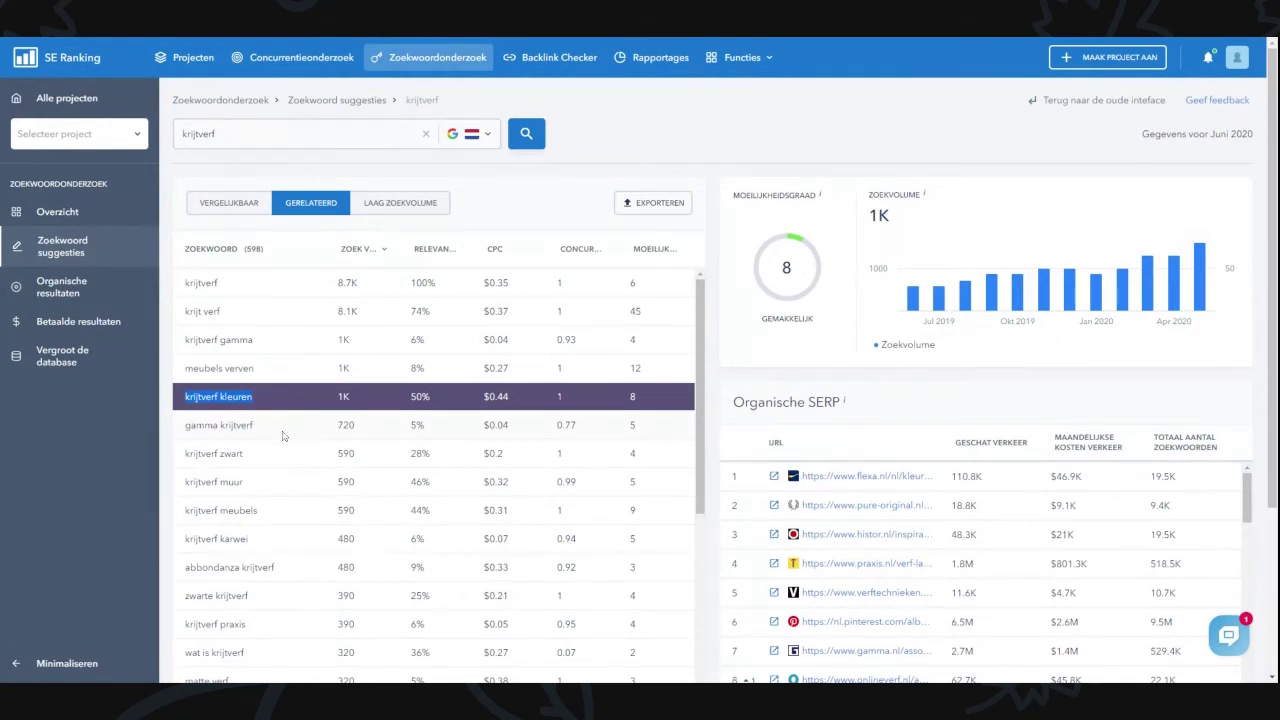
Run a new keyword research analysis of "hypotheek" for Google Nederland.
{"action": "left_click", "coordinate": [100, 288]}
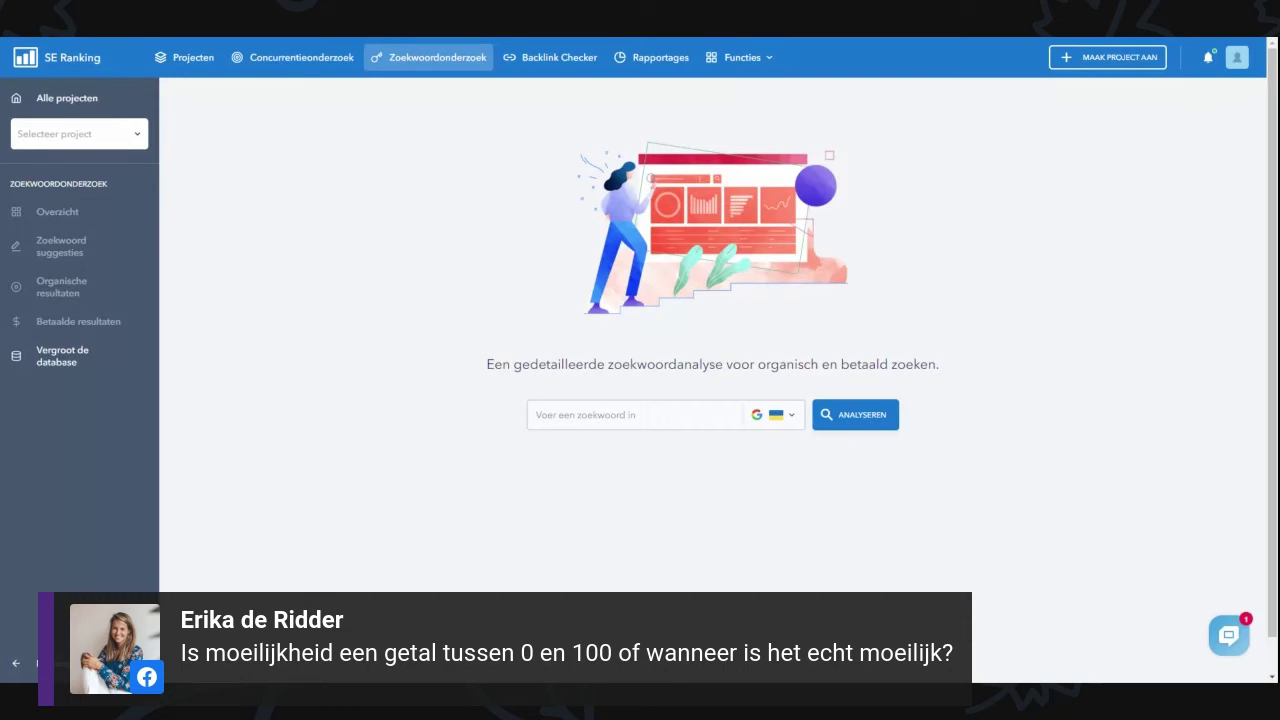
{"action": "left_click", "coordinate": [537, 414]}
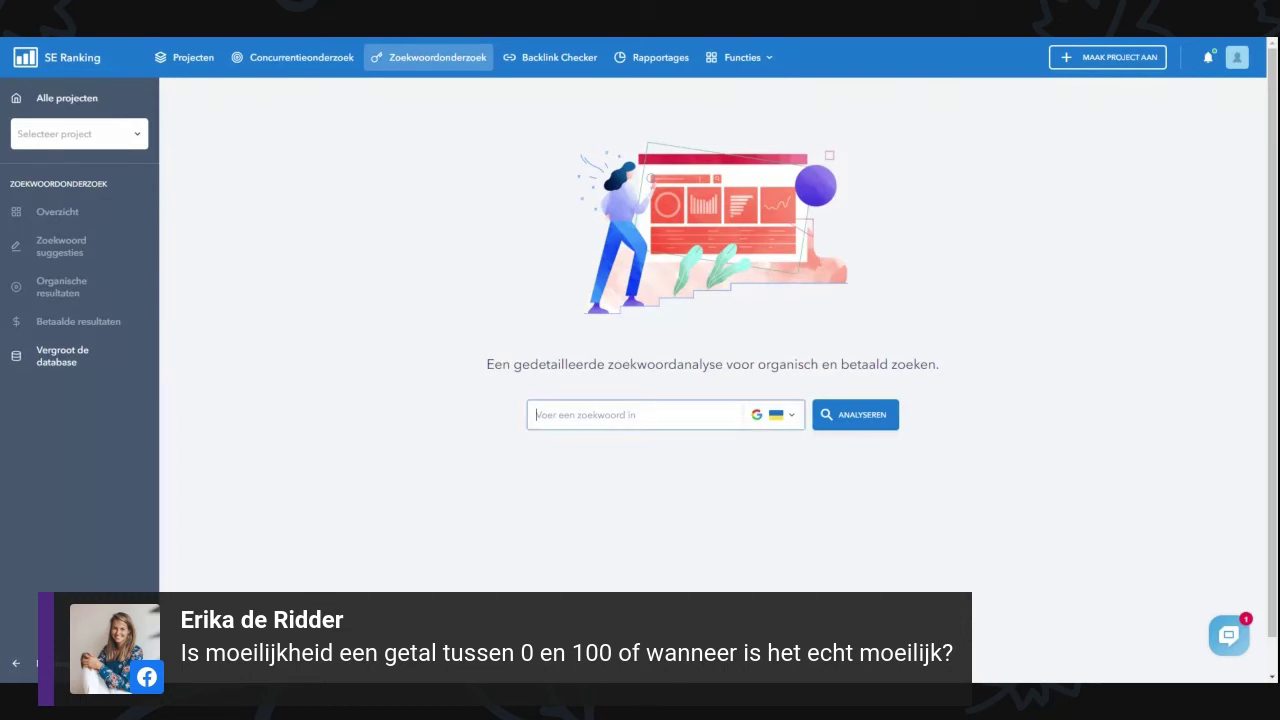
{"action": "type", "text": "hyp"}
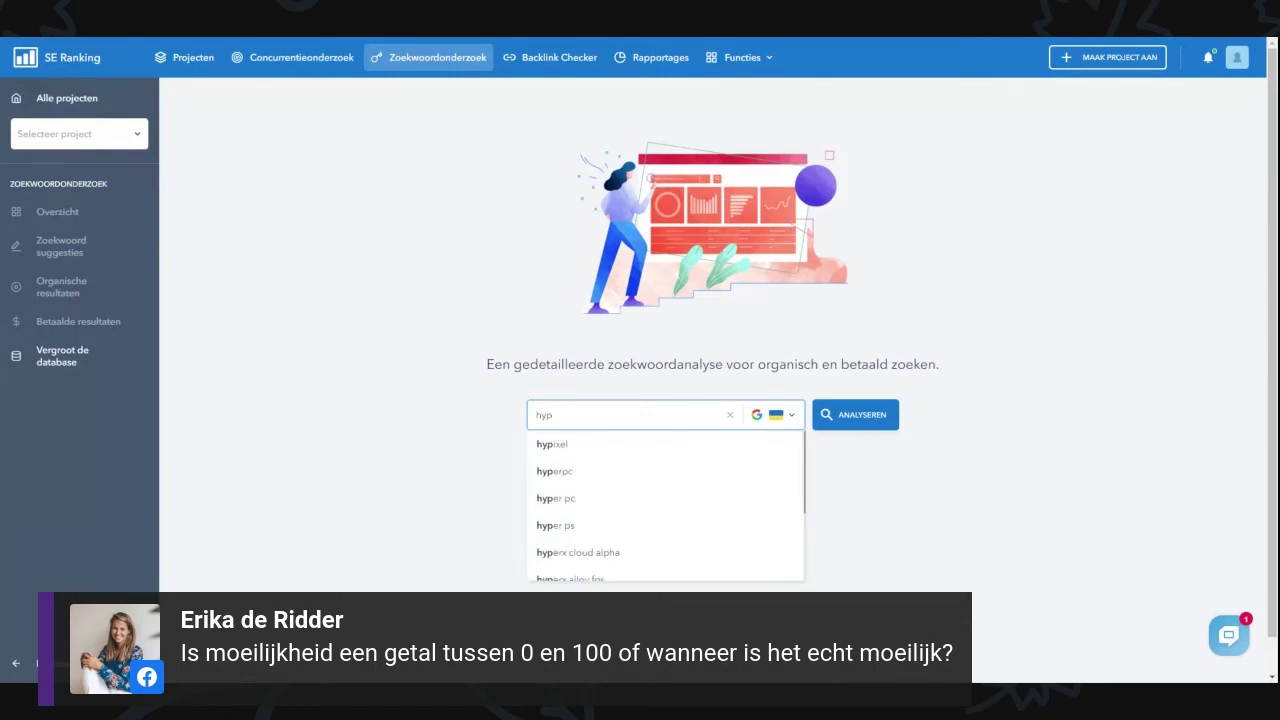
{"action": "type", "text": "otheek"}
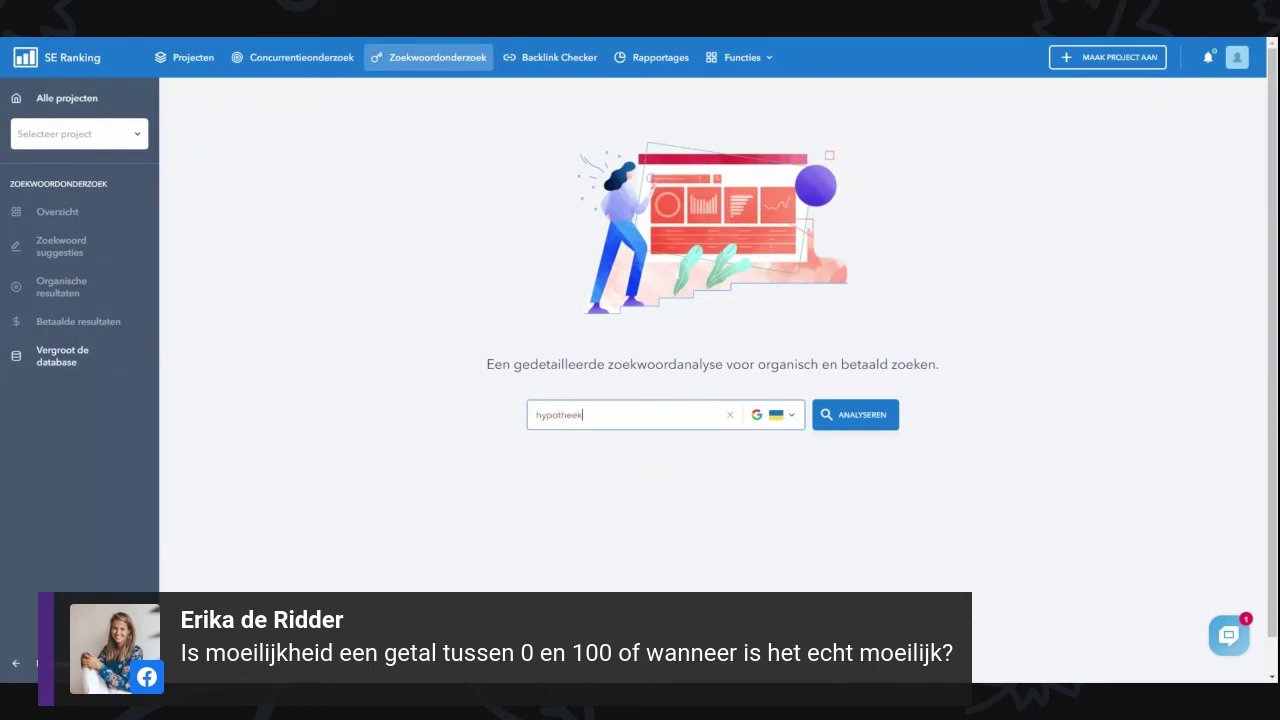
{"action": "left_click", "coordinate": [787, 418]}
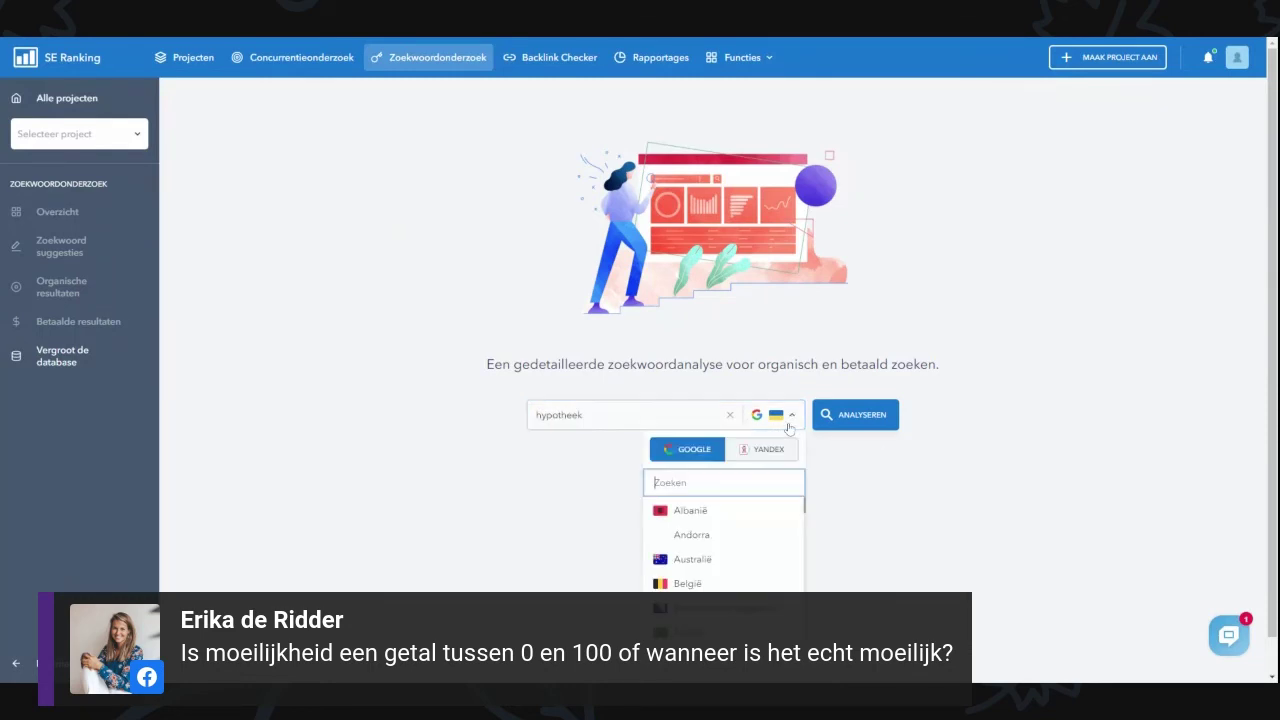
{"action": "type", "text": "neder"}
{"action": "left_click", "coordinate": [730, 512]}
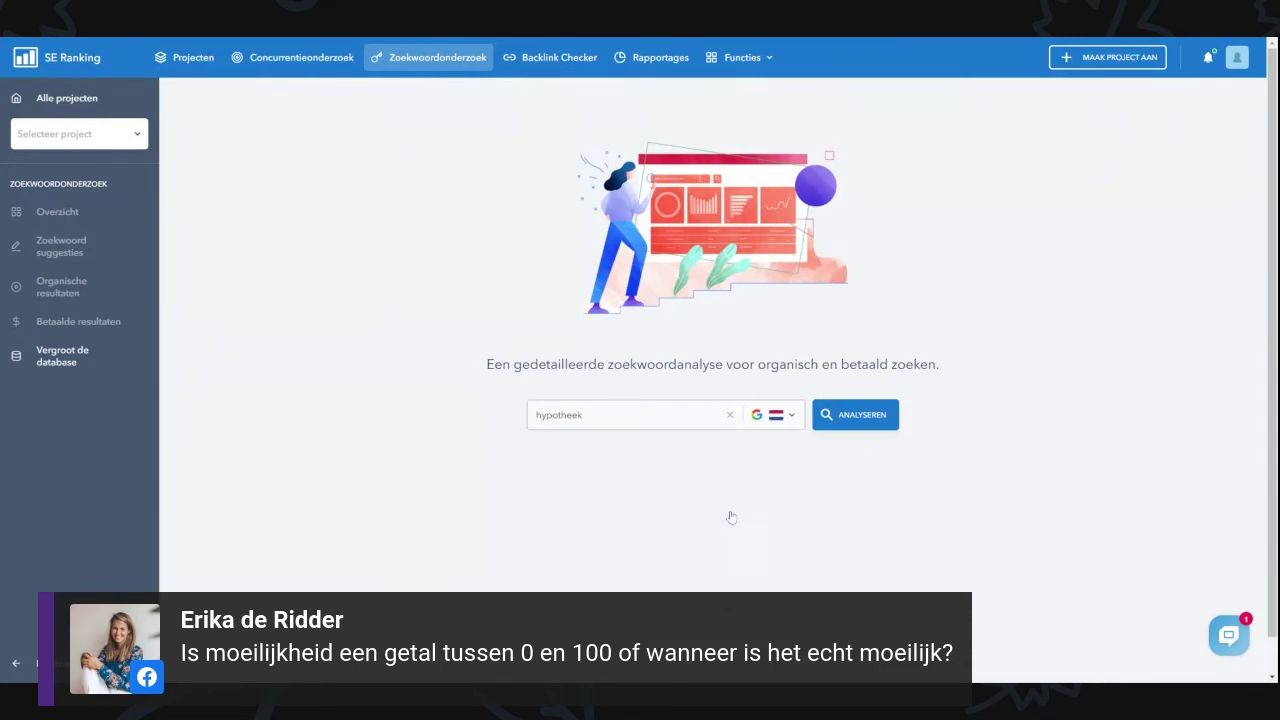
{"action": "left_click", "coordinate": [847, 419]}
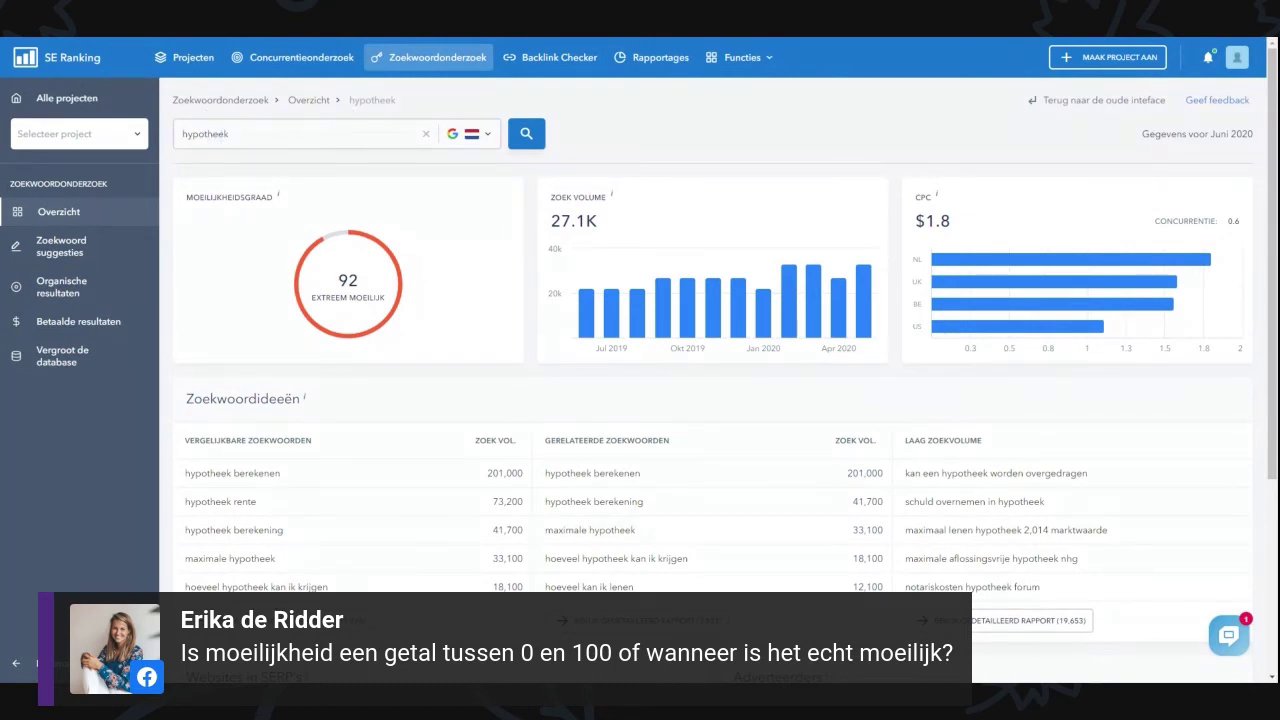
Replace the keyword hypotheek with "krijt" and start its analysis.
{"action": "left_click", "coordinate": [300, 134]}
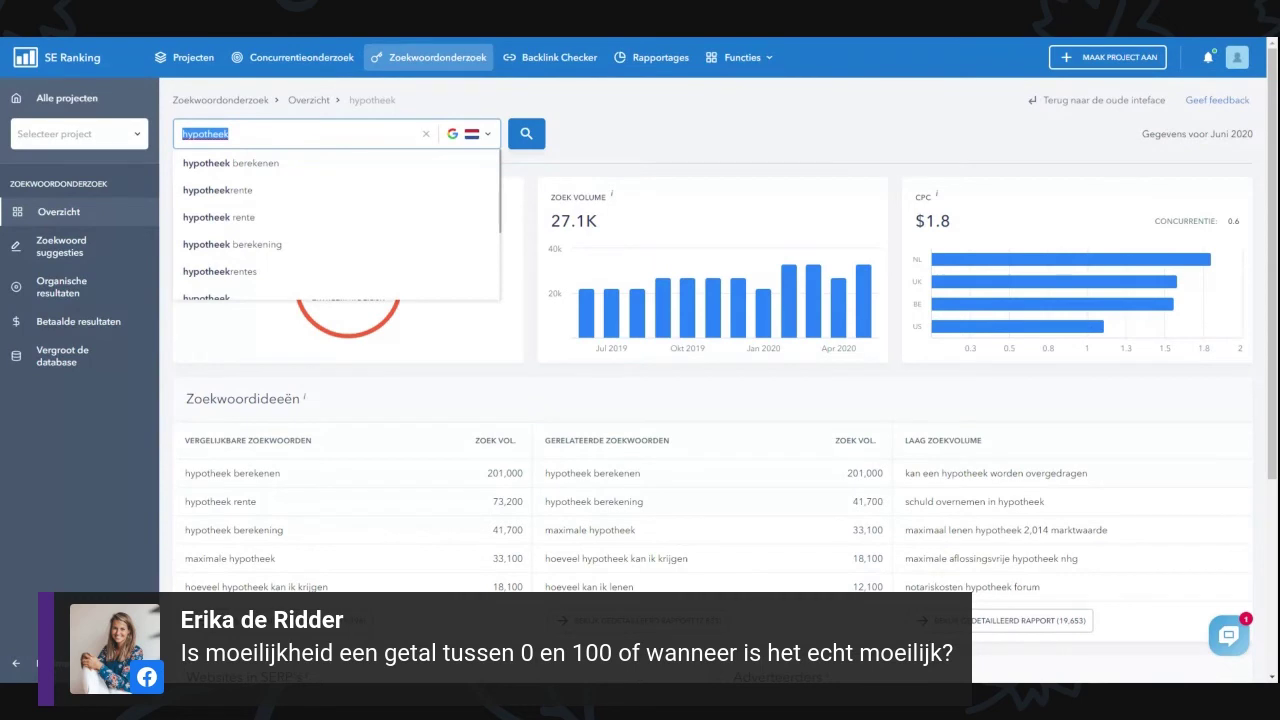
{"action": "type", "text": "krijt"}
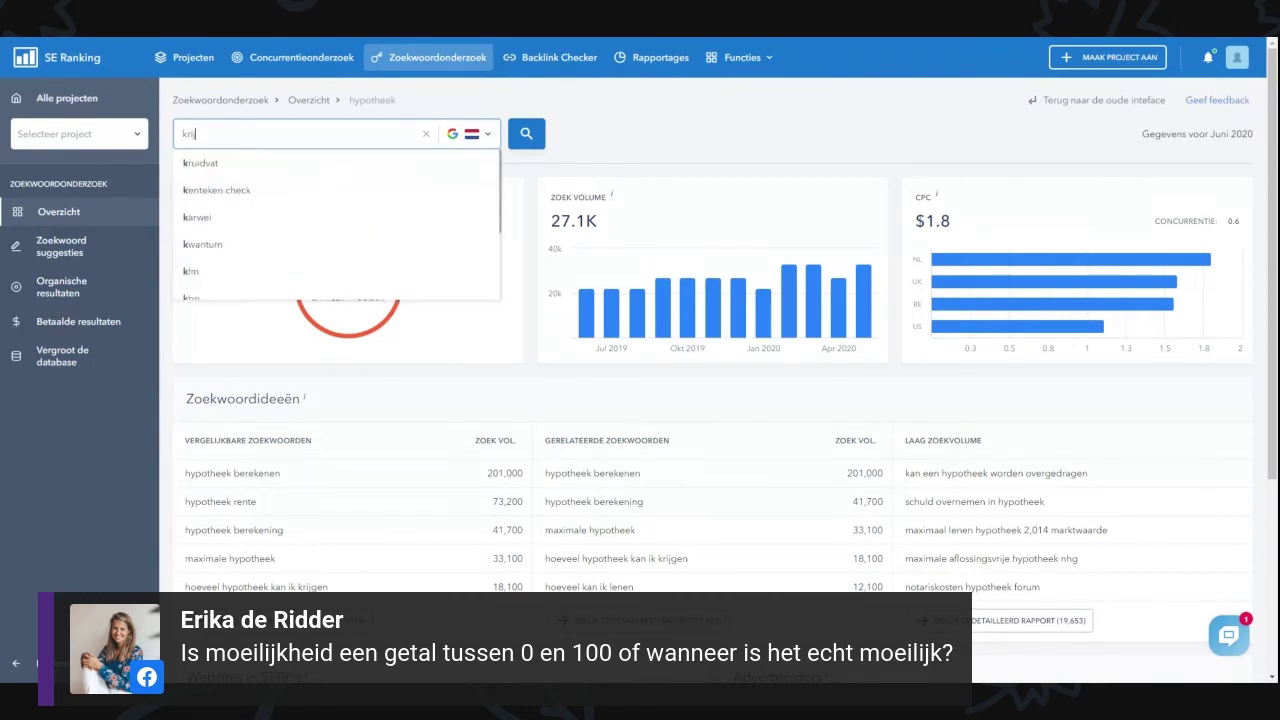
{"action": "left_click", "coordinate": [530, 140]}
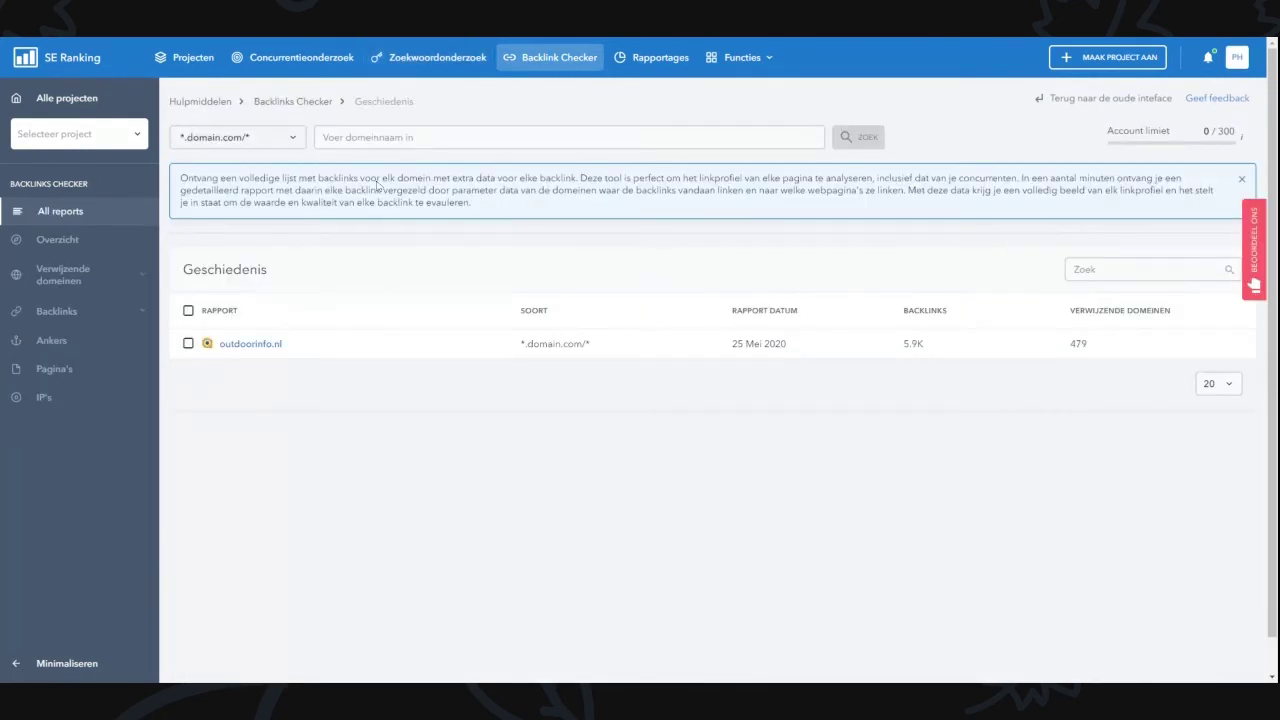
Request the full backlink report for the presenter's own website domain and look over its overview and referring domains chart.
{"action": "left_click", "coordinate": [568, 137]}
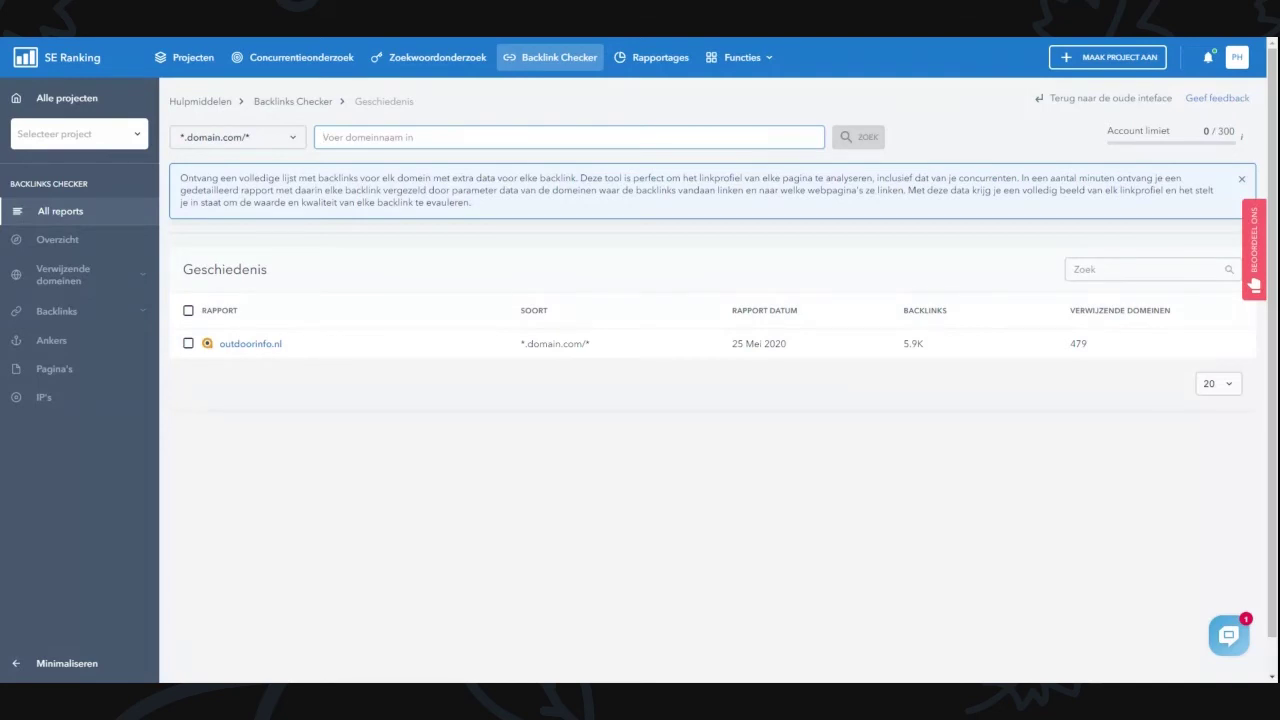
{"action": "type", "text": "patrickheijmans.nl"}
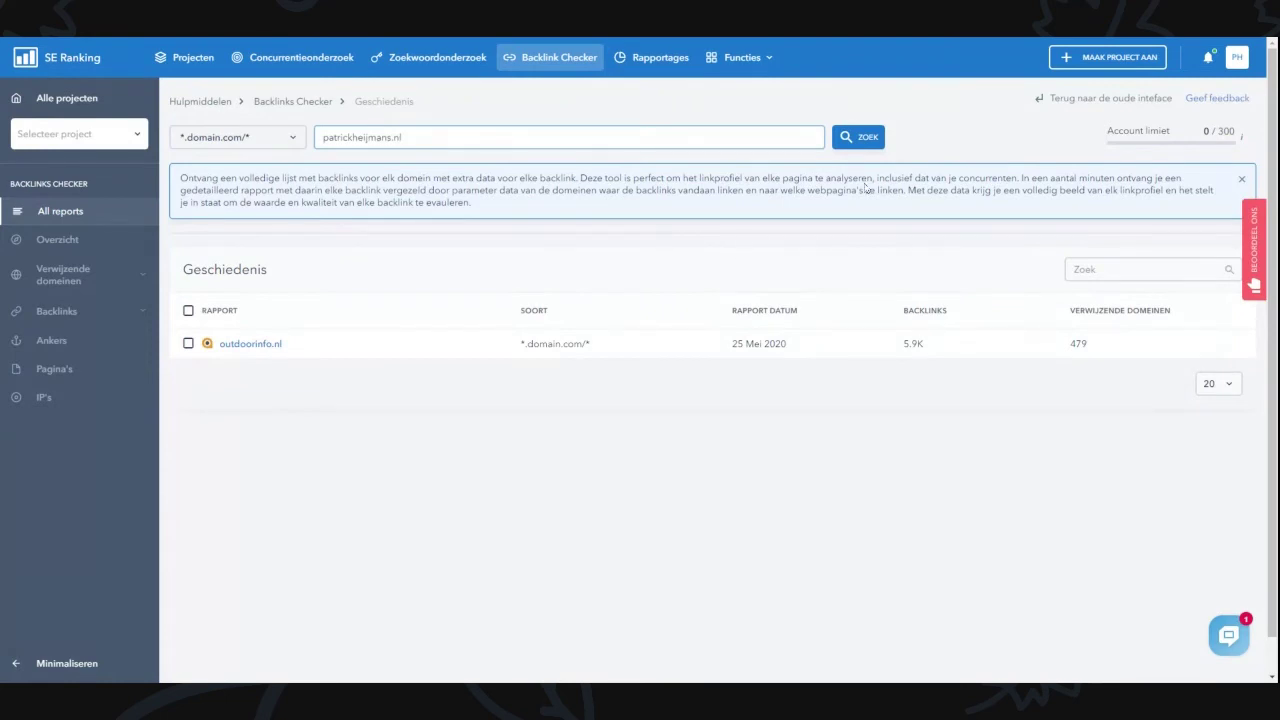
{"action": "key", "text": "Return"}
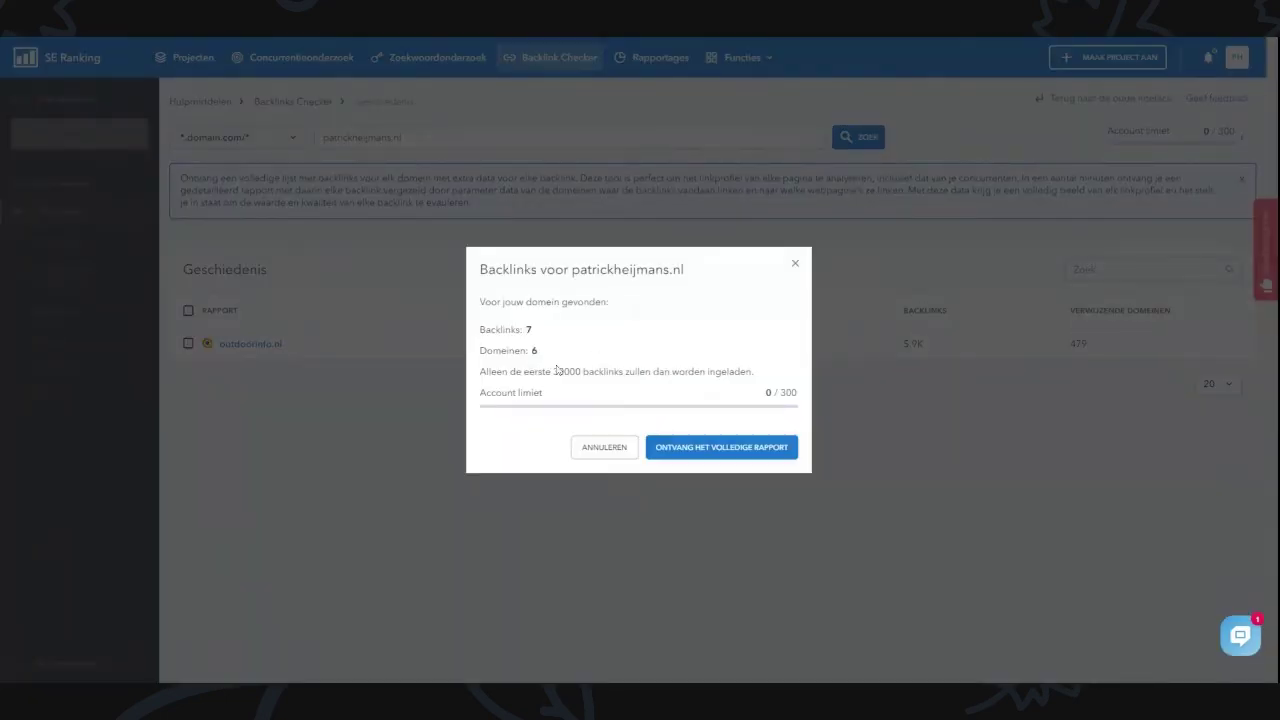
{"action": "left_click", "coordinate": [728, 449]}
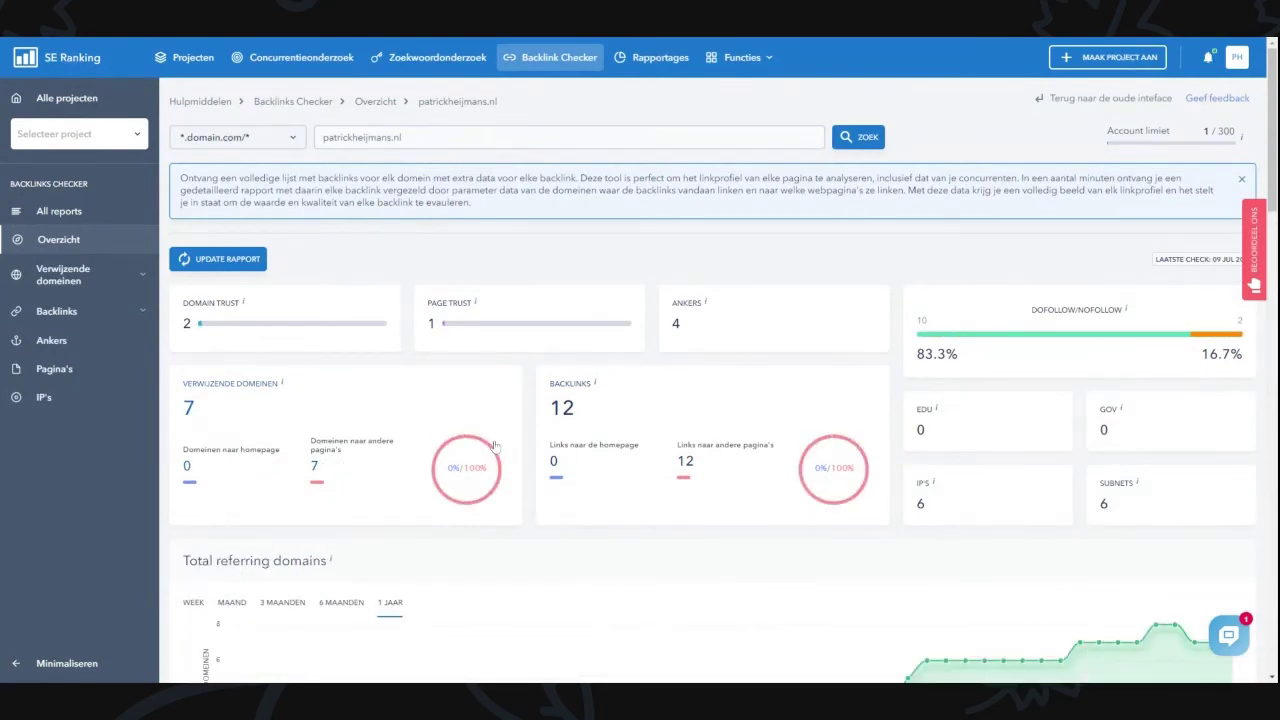
{"action": "scroll", "coordinate": [537, 453], "scroll_direction": "down", "scroll_amount": 1}
{"action": "scroll", "coordinate": [537, 453], "scroll_direction": "down", "scroll_amount": 2}
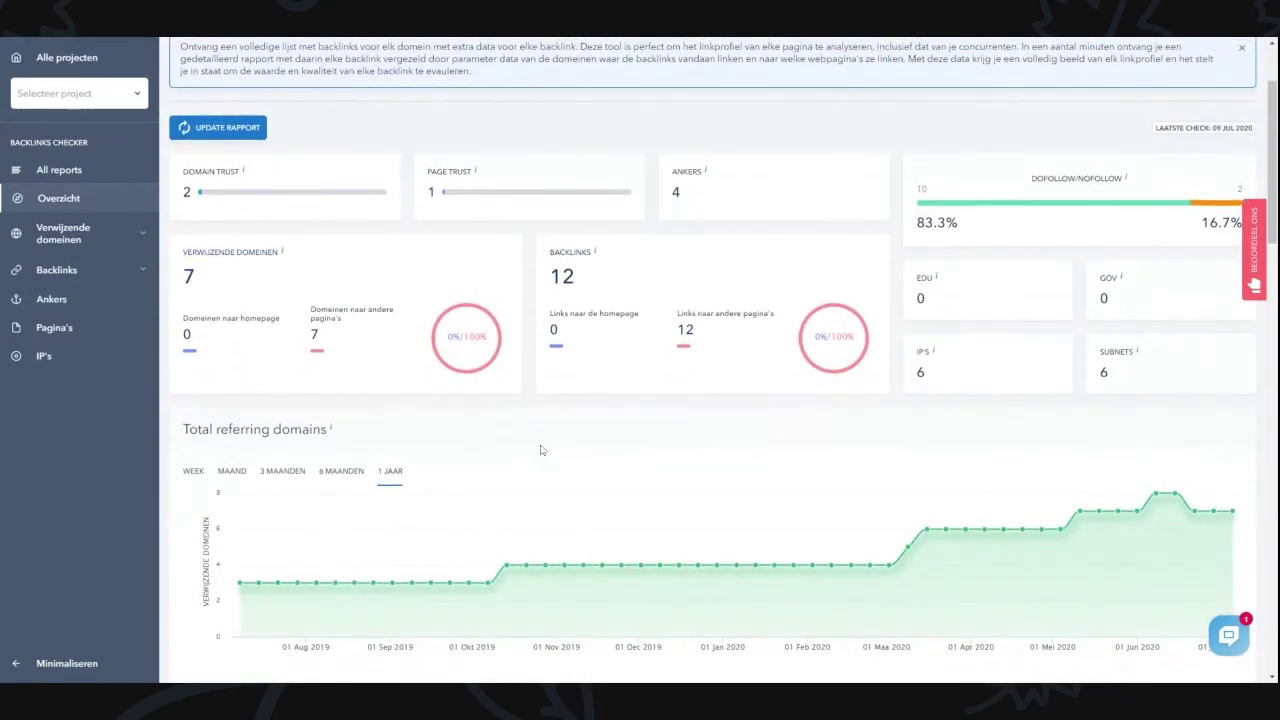
{"action": "scroll", "coordinate": [538, 453], "scroll_direction": "up", "scroll_amount": 2}
Check the backlinks of coolblue.nl and request its full report.
{"action": "triple_click", "coordinate": [362, 137]}
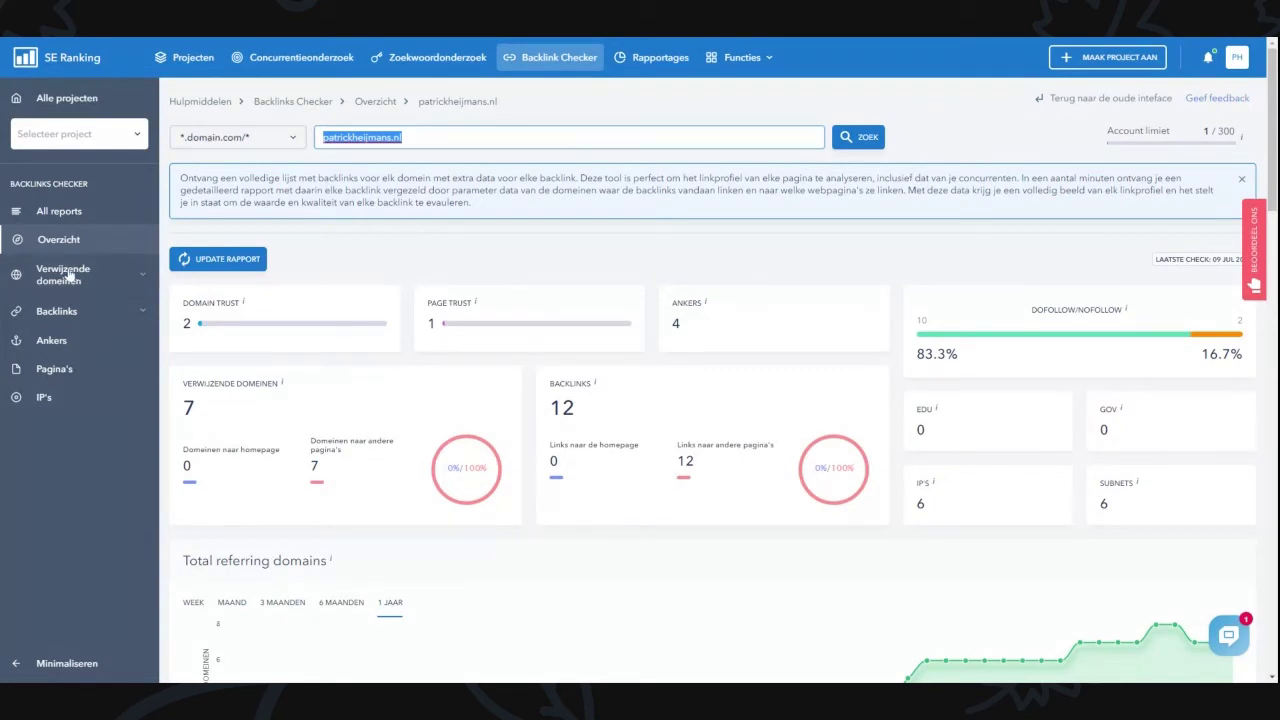
{"action": "type", "text": "cool"}
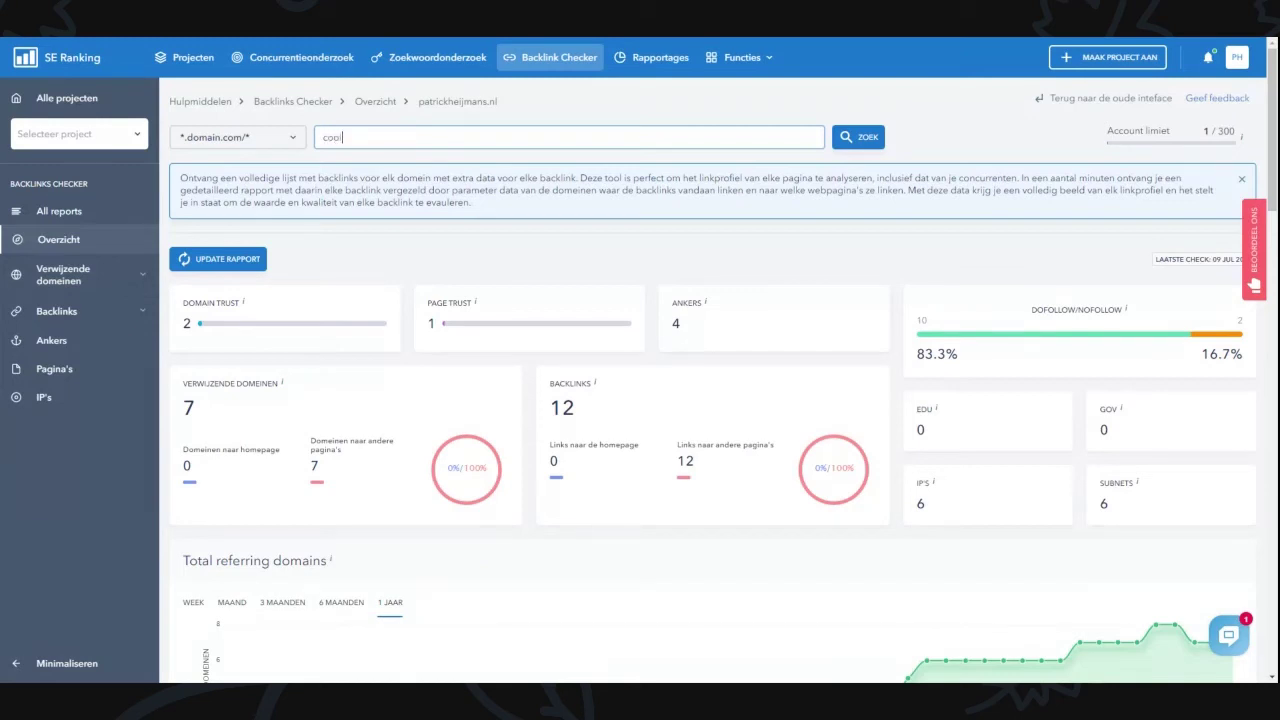
{"action": "type", "text": "blue.nl"}
{"action": "key", "text": "Return"}
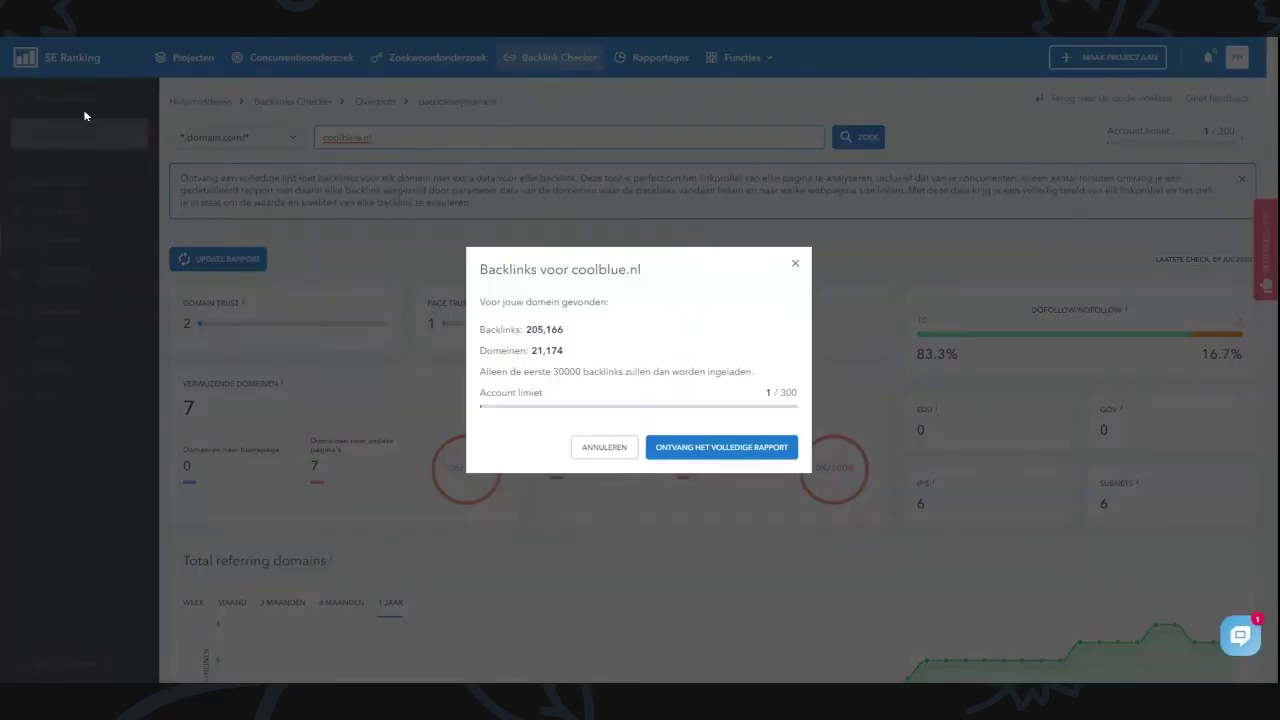
{"action": "left_click", "coordinate": [722, 449]}
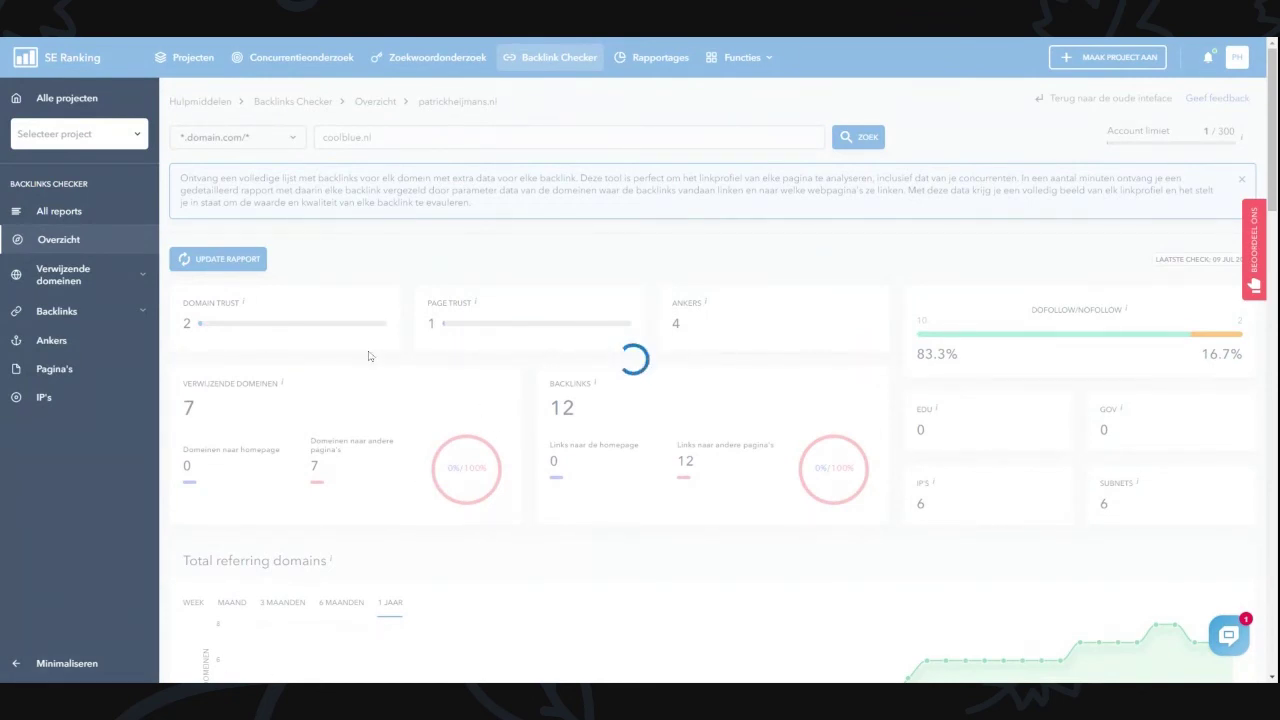
Return to the list of all backlink reports, check the backlinks of ookinhetpaars.nl and request its full report.
{"action": "scroll", "coordinate": [17, 93], "scroll_direction": "down", "scroll_amount": 1}
{"action": "scroll", "coordinate": [20, 245], "scroll_direction": "down", "scroll_amount": 3}
{"action": "scroll", "coordinate": [20, 245], "scroll_direction": "up", "scroll_amount": 3}
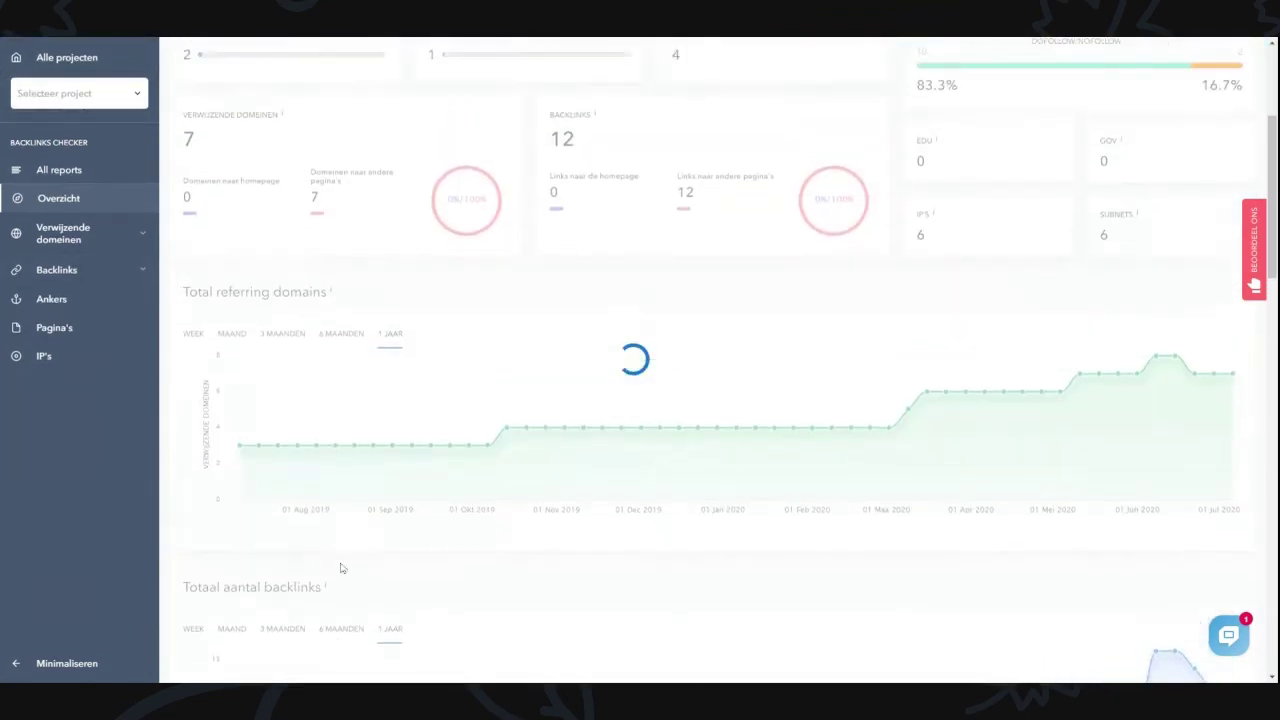
{"action": "left_click", "coordinate": [25, 208]}
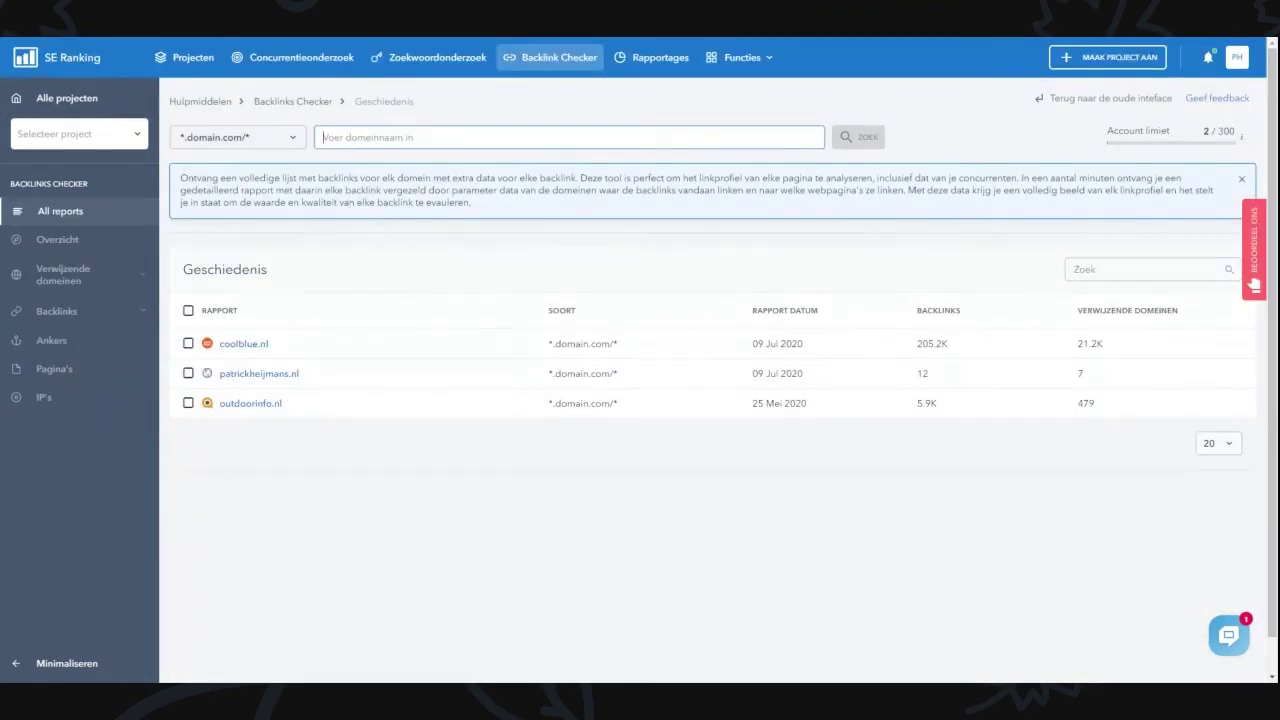
{"action": "type", "text": "ookinhet"}
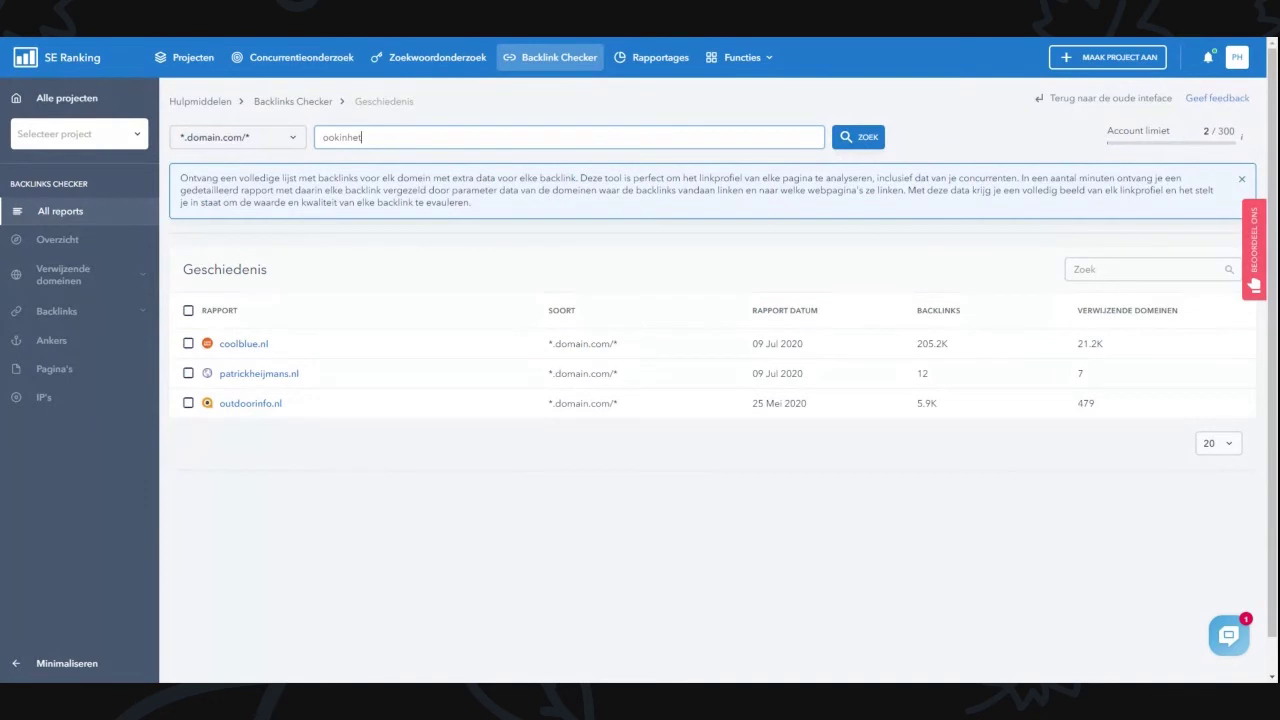
{"action": "type", "text": "paars.nl"}
{"action": "left_click", "coordinate": [858, 137]}
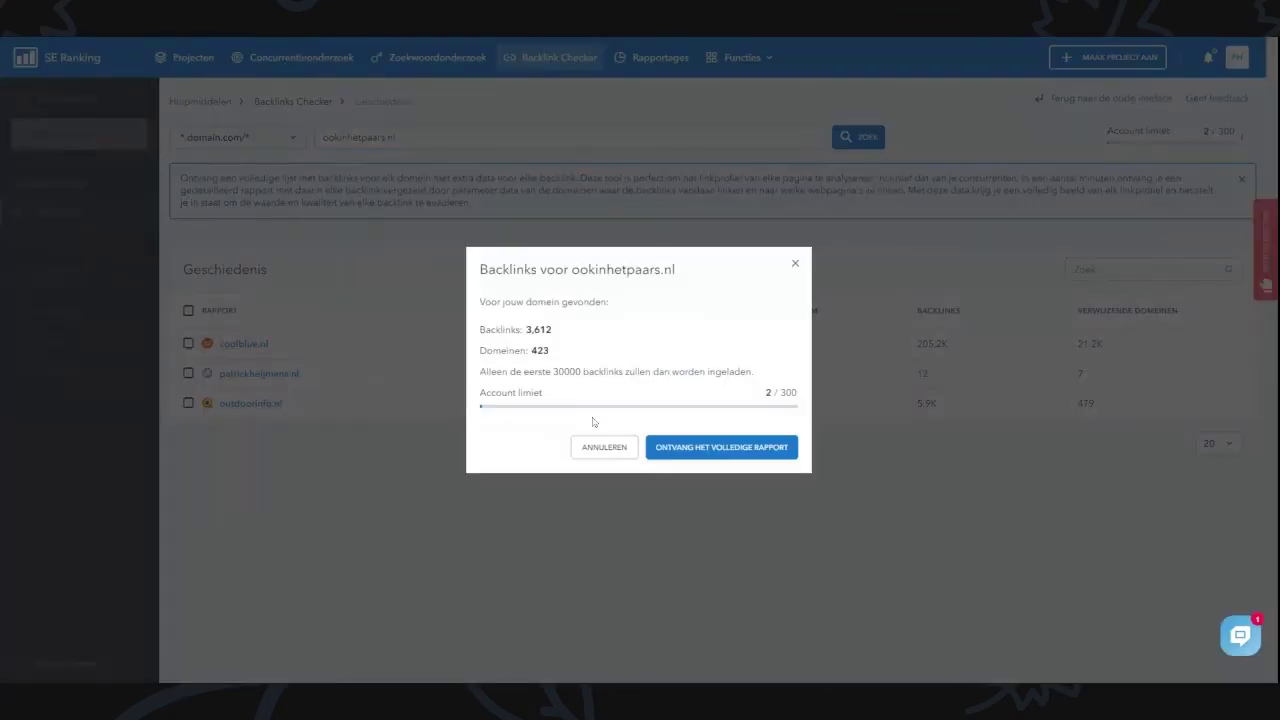
{"action": "left_click", "coordinate": [726, 449]}
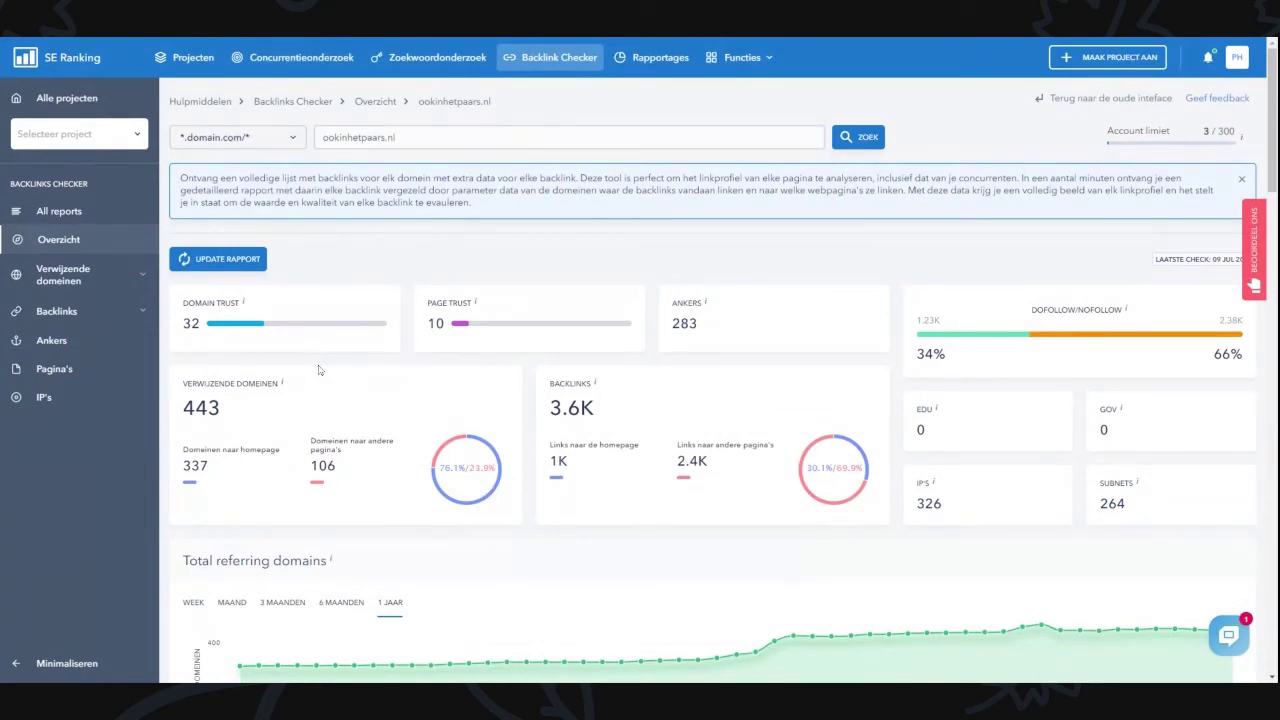
Look over the domain trust, page trust, anchor, referring domain and dofollow/nofollow metrics in the ookinhetpaars.nl overview.
{"action": "mouse_move", "coordinate": [495, 328]}
{"action": "scroll", "coordinate": [737, 438], "scroll_direction": "down", "scroll_amount": 3}
{"action": "scroll", "coordinate": [737, 438], "scroll_direction": "up", "scroll_amount": 2}
{"action": "scroll", "coordinate": [737, 438], "scroll_direction": "up", "scroll_amount": 1}
{"action": "scroll", "coordinate": [1095, 341], "scroll_direction": "down", "scroll_amount": 2}
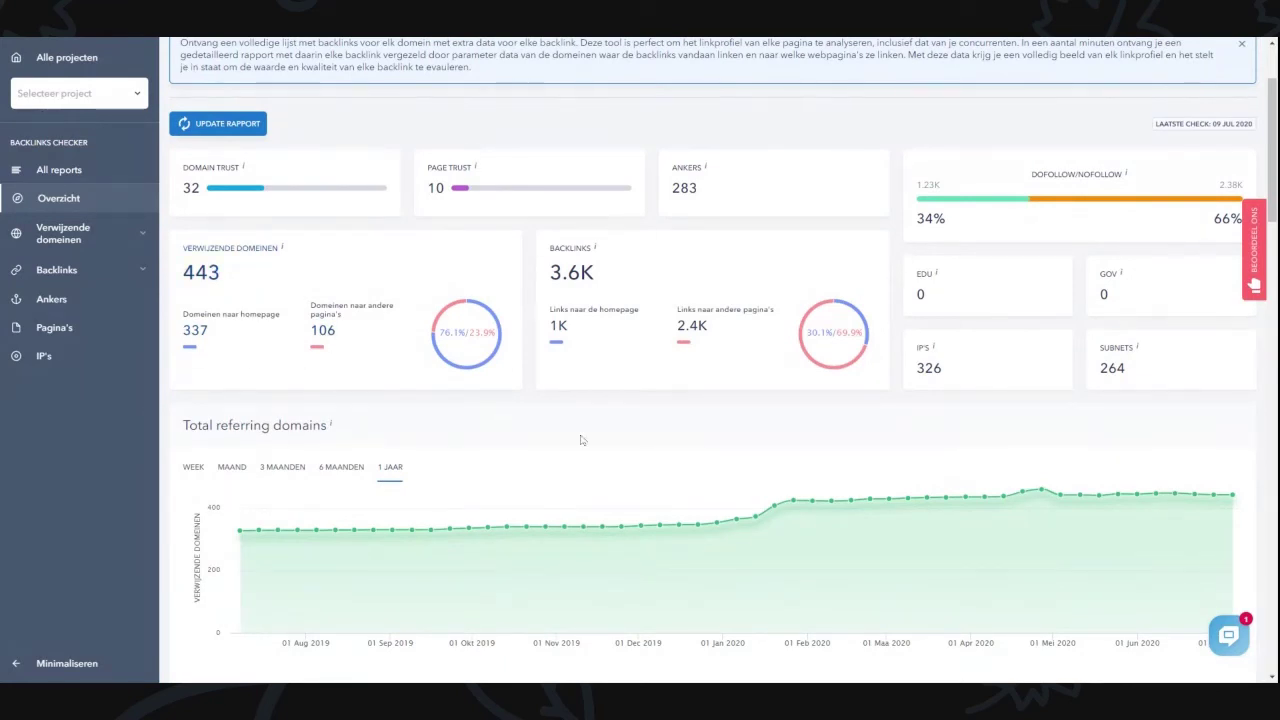
Open the full backlink list of ookinhetpaars.nl from the overview and return to the overview.
{"action": "left_click", "coordinate": [572, 272]}
{"action": "scroll", "coordinate": [695, 373], "scroll_direction": "down", "scroll_amount": 1}
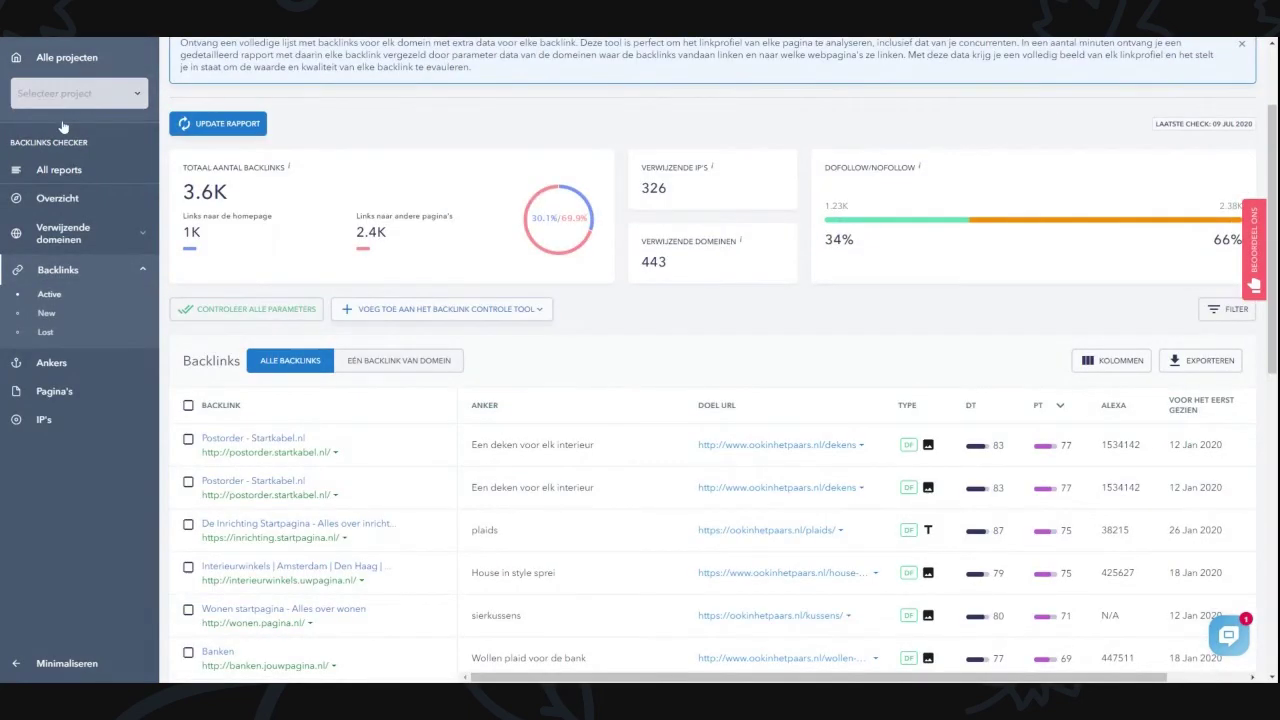
{"action": "key", "text": "alt+Left"}
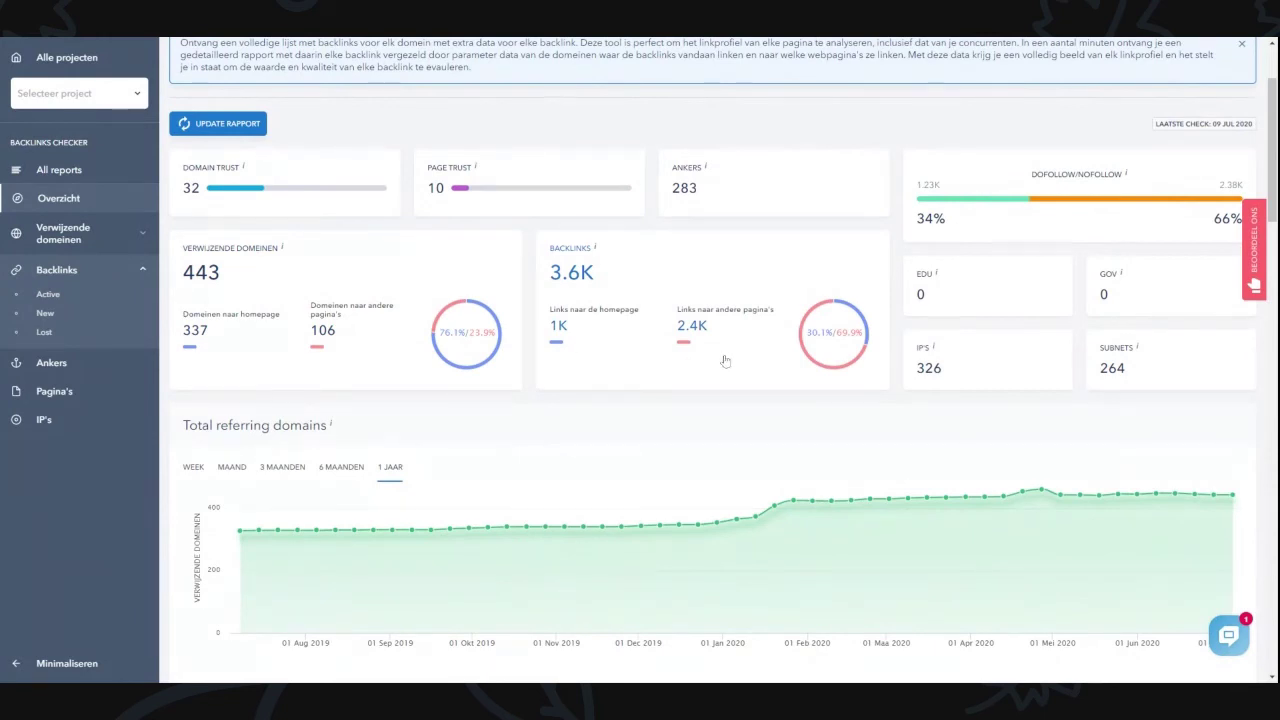
Examine the overview charts for total referring domains, total backlinks, and new and lost referring domains over one year.
{"action": "scroll", "coordinate": [723, 360], "scroll_direction": "down", "scroll_amount": 1}
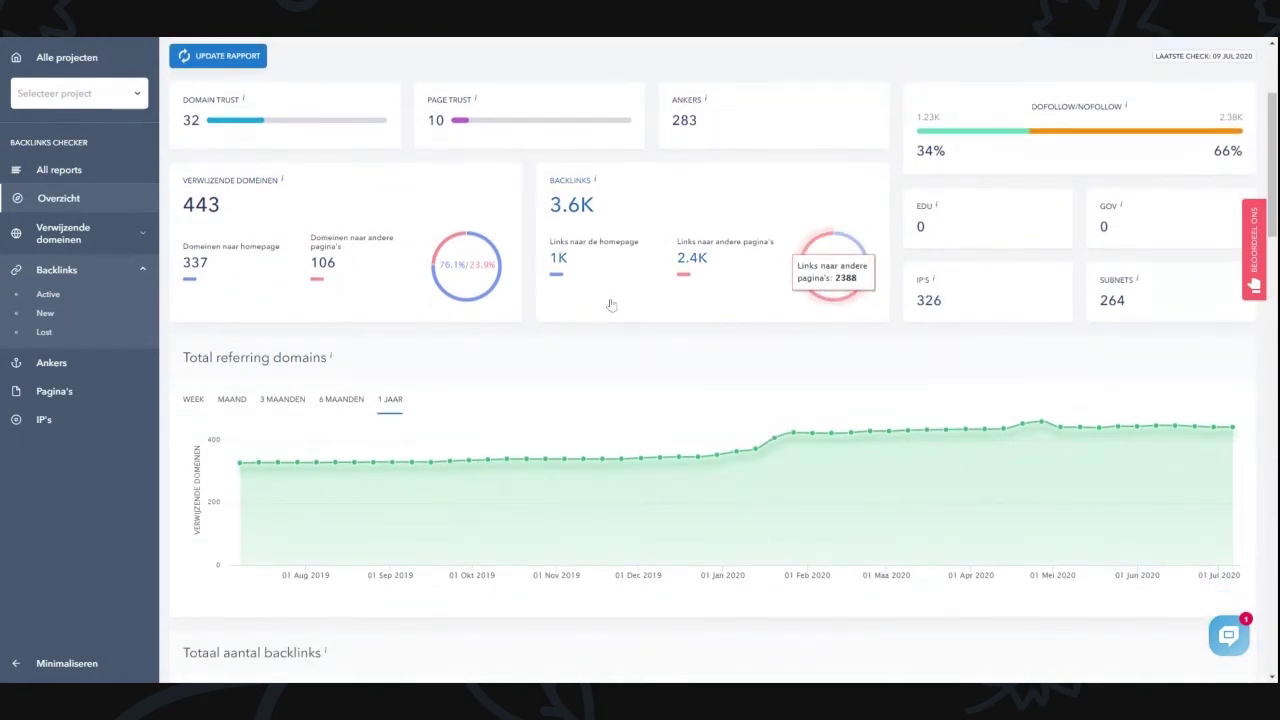
{"action": "scroll", "coordinate": [591, 316], "scroll_direction": "down", "scroll_amount": 1}
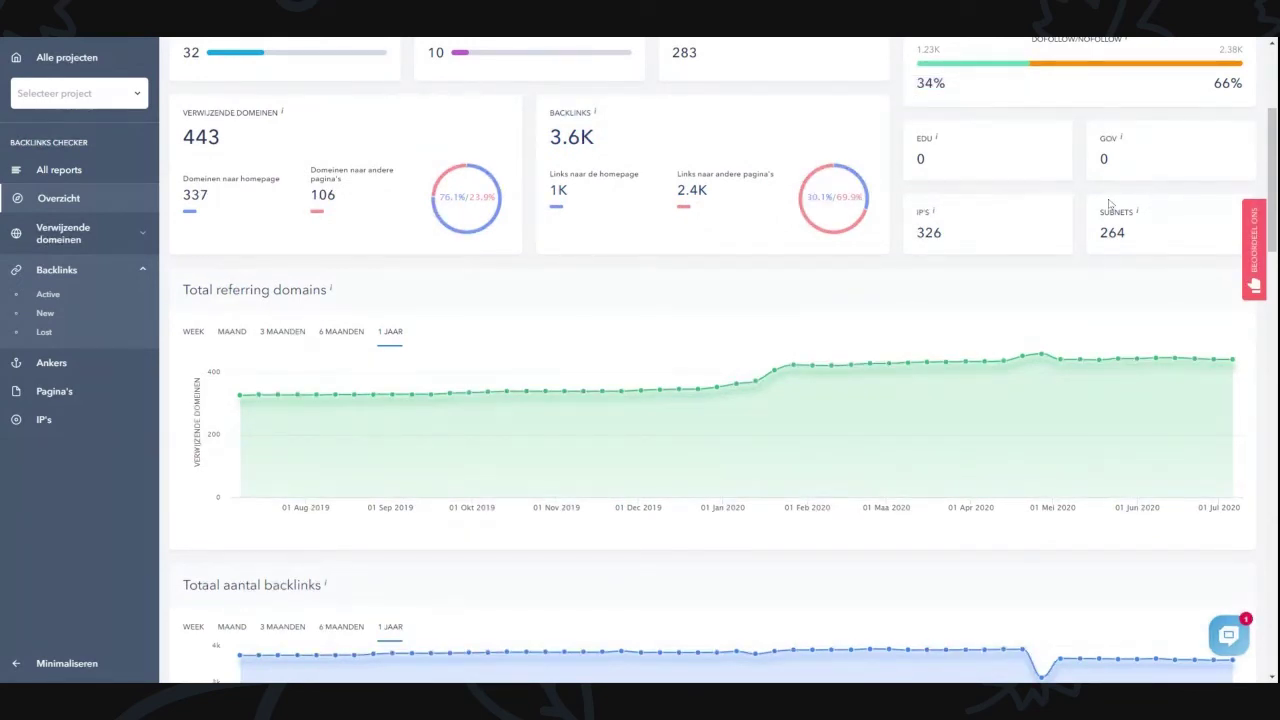
{"action": "mouse_move", "coordinate": [817, 232]}
{"action": "scroll", "coordinate": [1008, 257], "scroll_direction": "down", "scroll_amount": 2}
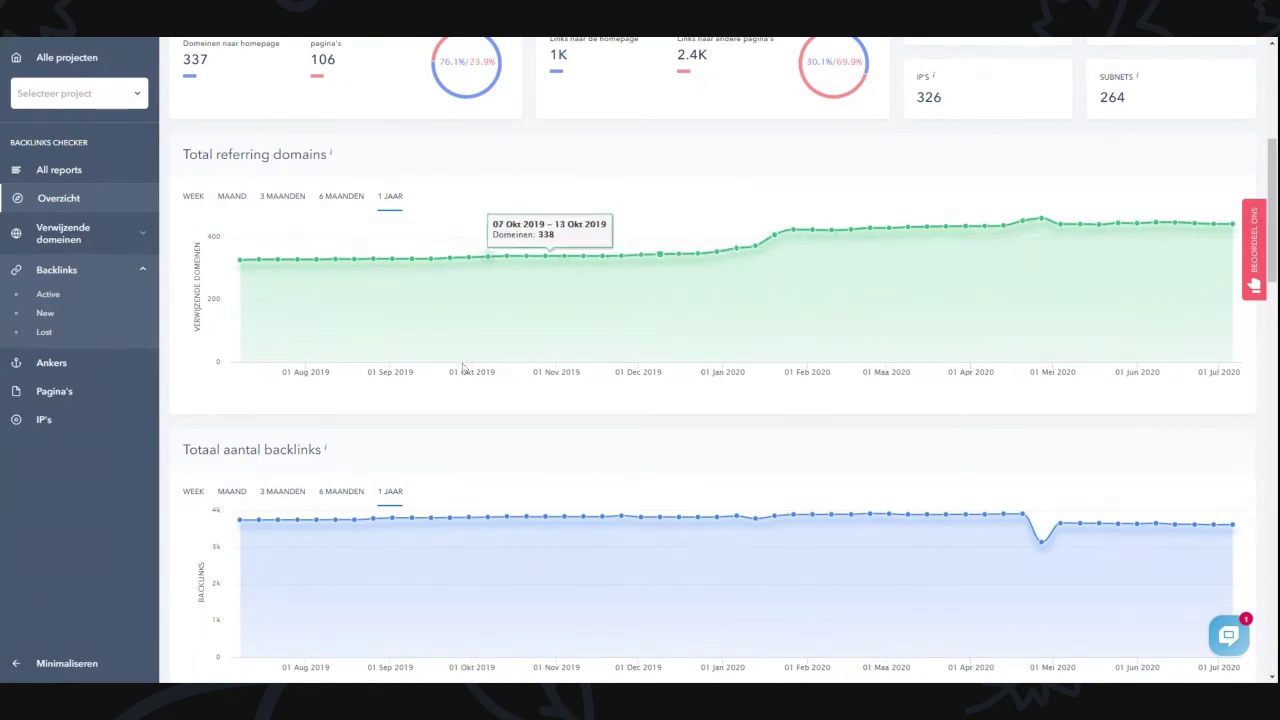
{"action": "scroll", "coordinate": [497, 391], "scroll_direction": "down", "scroll_amount": 3}
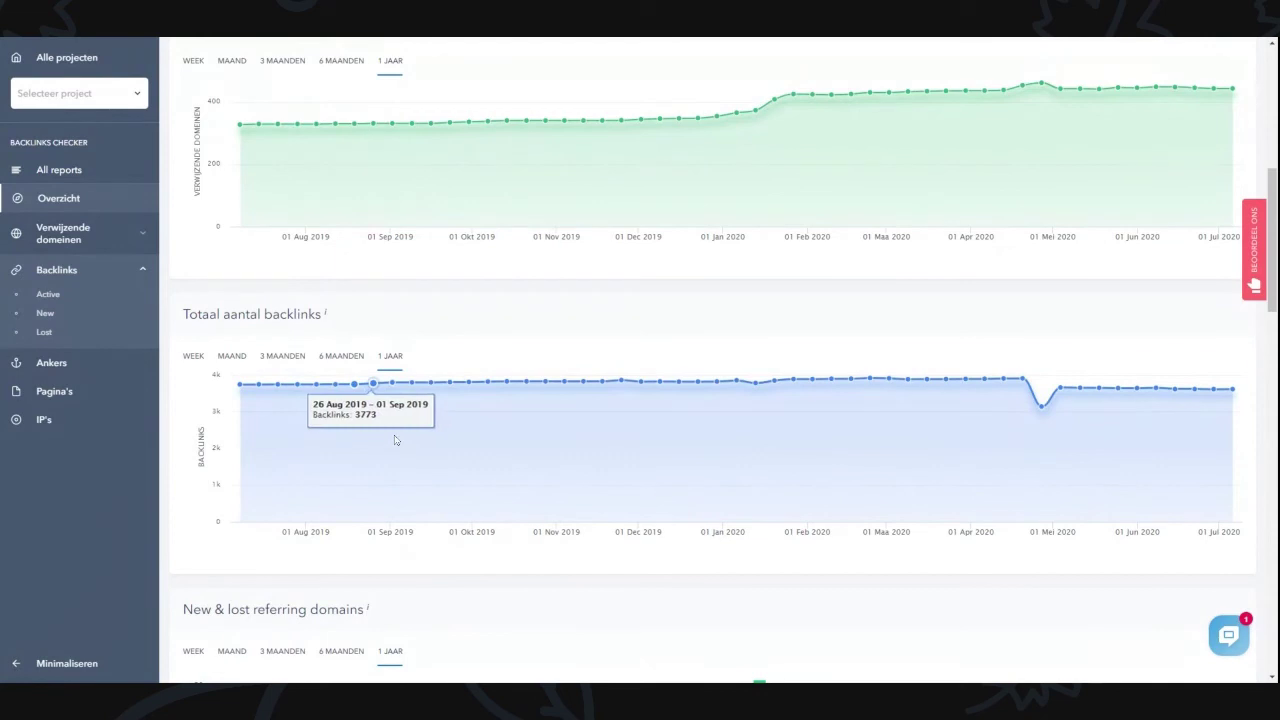
{"action": "scroll", "coordinate": [528, 386], "scroll_direction": "down", "scroll_amount": 2}
{"action": "scroll", "coordinate": [528, 386], "scroll_direction": "down", "scroll_amount": 2}
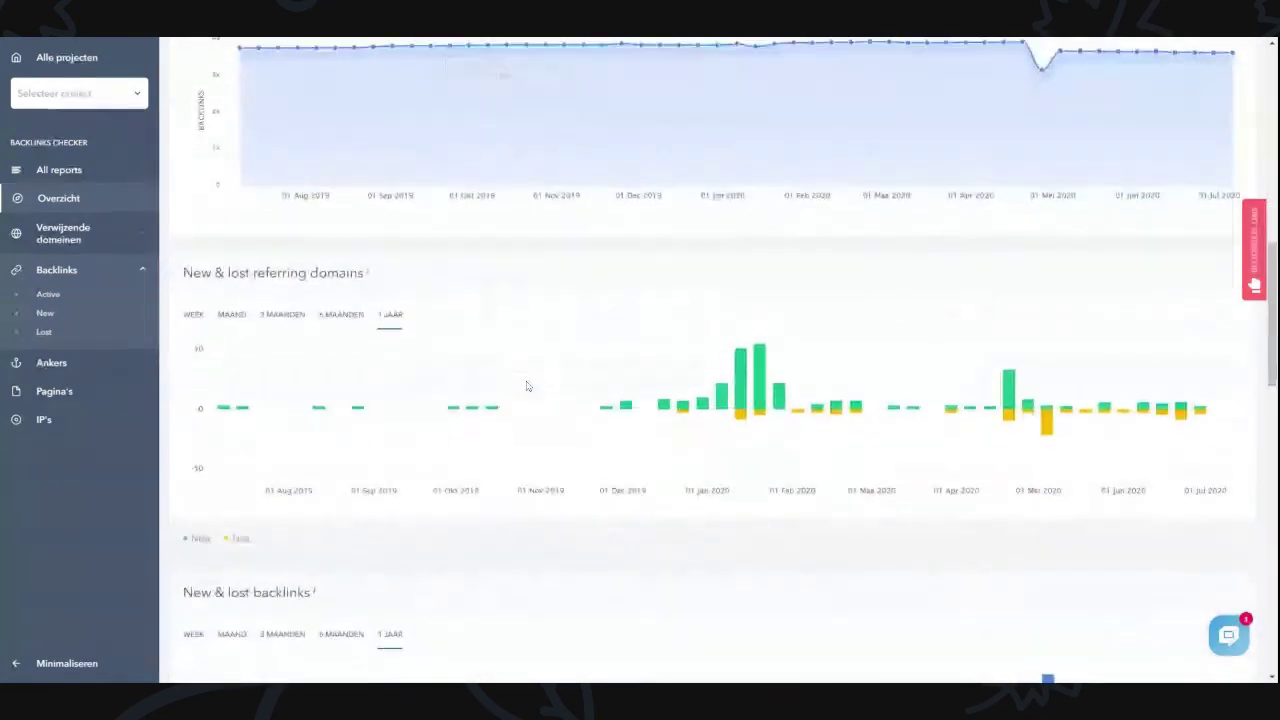
Examine the top anchor texts by referring domain and by backlink, highlighting the "avatar" anchor and the backlink count of the "." anchor.
{"action": "scroll", "coordinate": [522, 425], "scroll_direction": "down", "scroll_amount": 6}
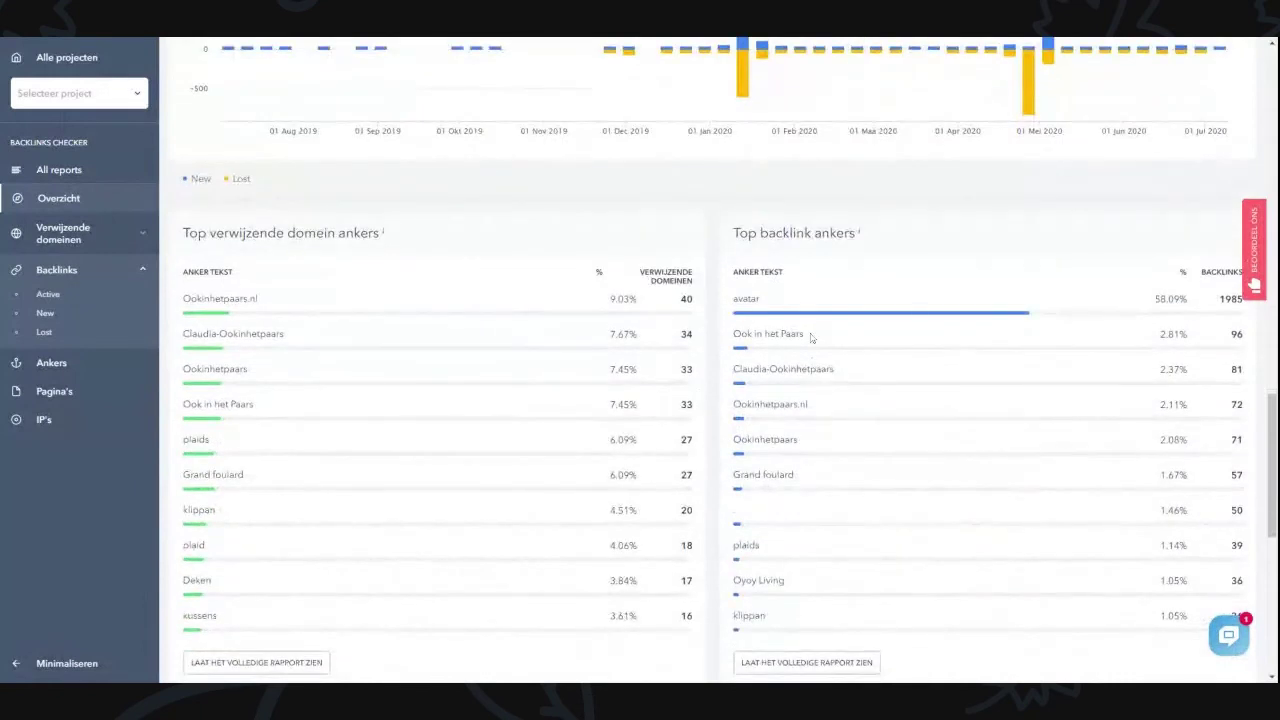
{"action": "left_click_drag", "start_coordinate": [1208, 323], "coordinate": [917, 330]}
{"action": "double_click", "coordinate": [746, 298]}
{"action": "left_click", "coordinate": [817, 428]}
{"action": "scroll", "coordinate": [813, 405], "scroll_direction": "down", "scroll_amount": 2}
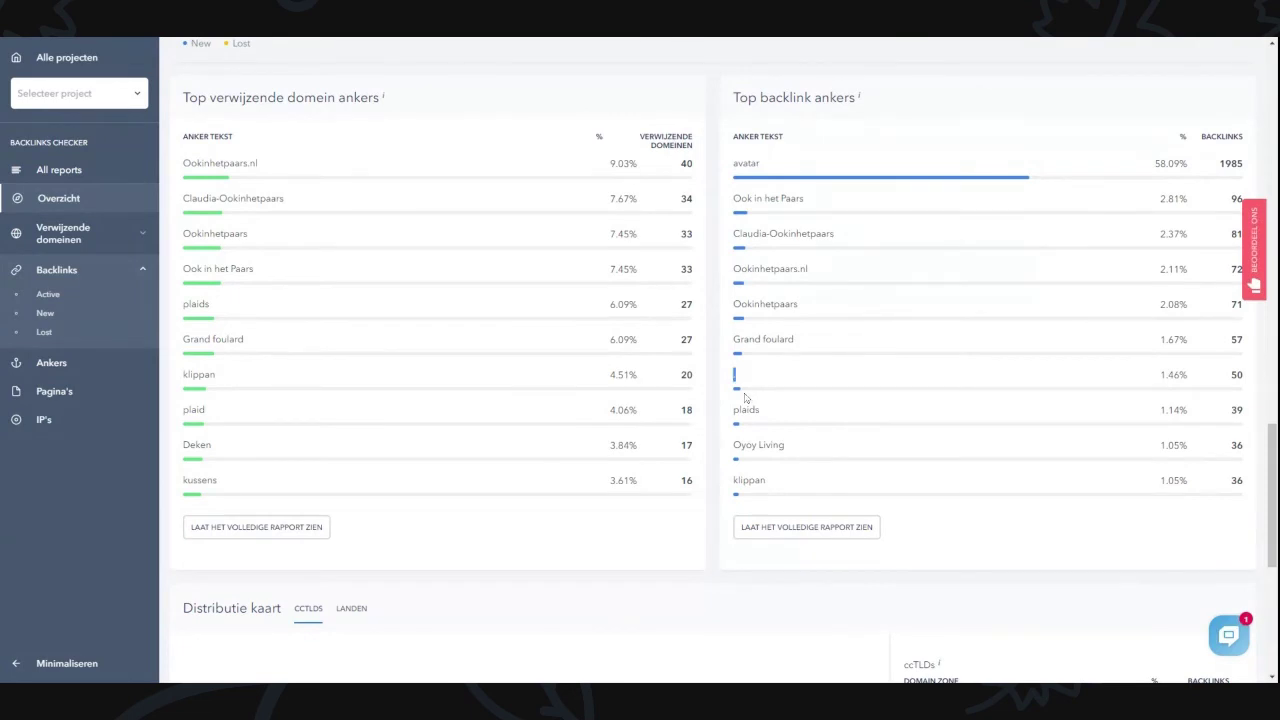
{"action": "double_click", "coordinate": [1237, 374]}
View the ccTLD distribution map at the end of the overview and recheck the summary metrics and charts.
{"action": "scroll", "coordinate": [824, 462], "scroll_direction": "down", "scroll_amount": 2}
{"action": "scroll", "coordinate": [860, 448], "scroll_direction": "down", "scroll_amount": 3}
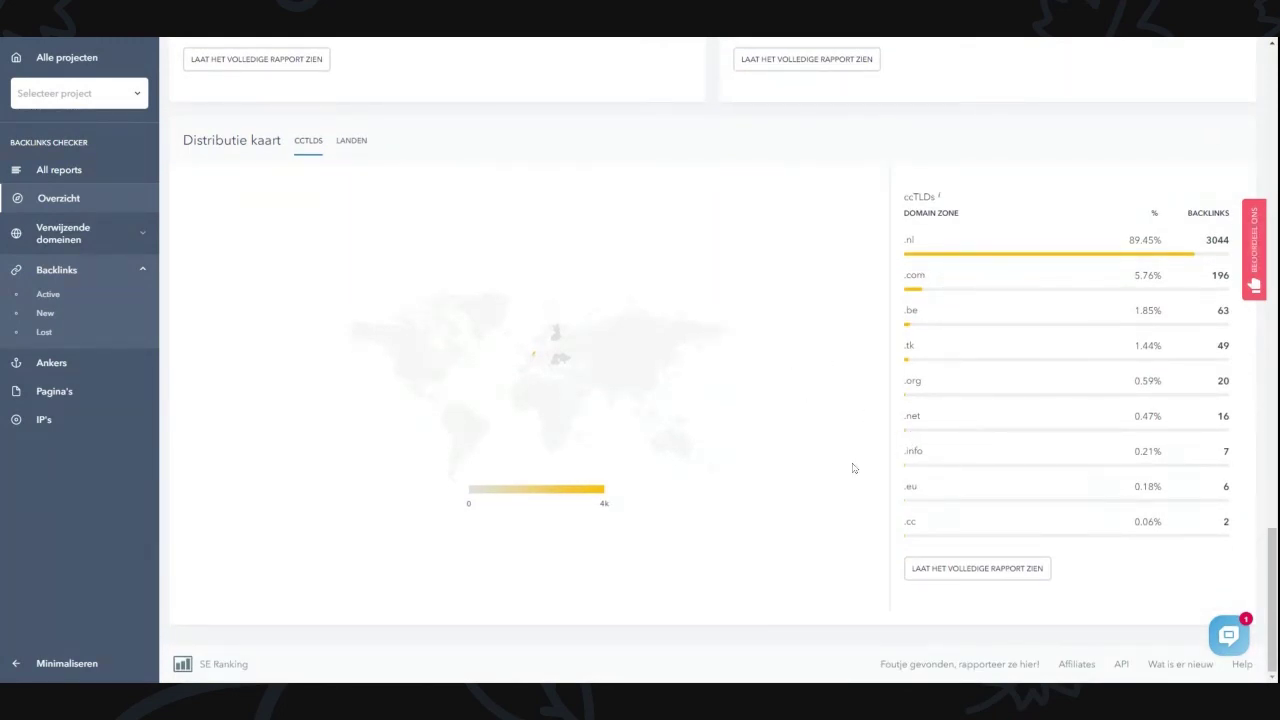
{"action": "scroll", "coordinate": [771, 440], "scroll_direction": "up", "scroll_amount": 15}
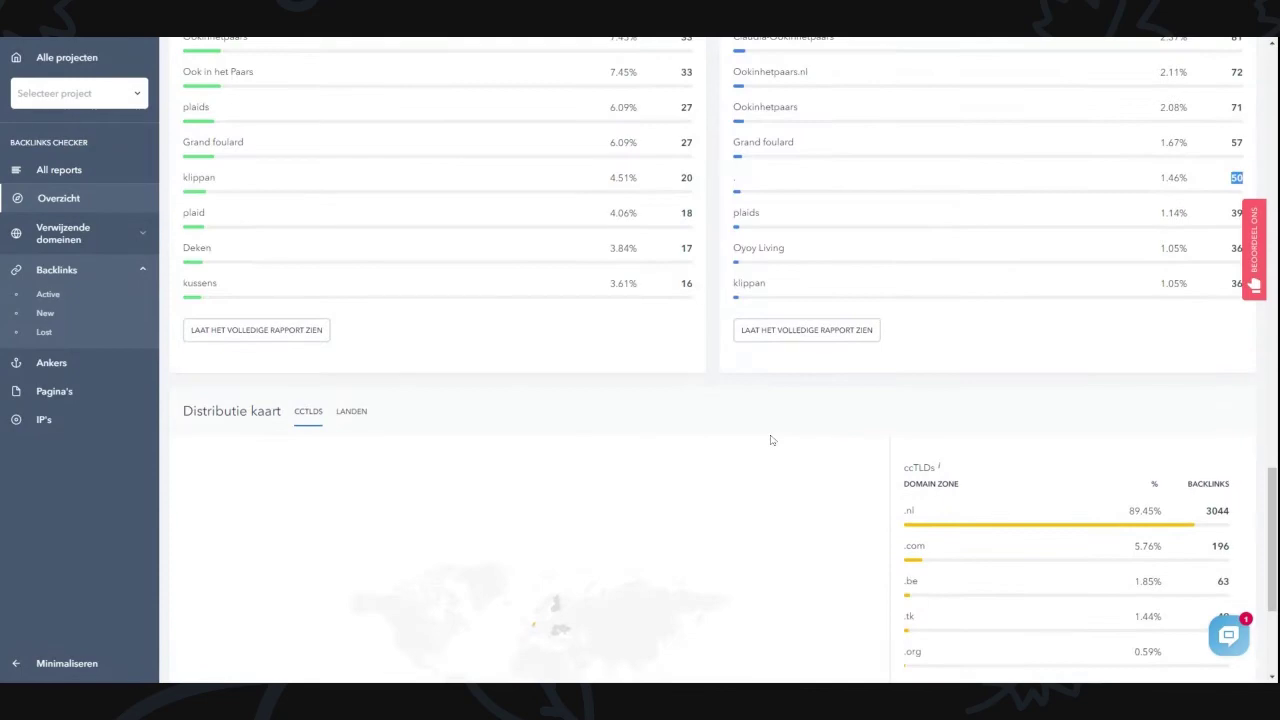
{"action": "scroll", "coordinate": [808, 404], "scroll_direction": "up", "scroll_amount": 5}
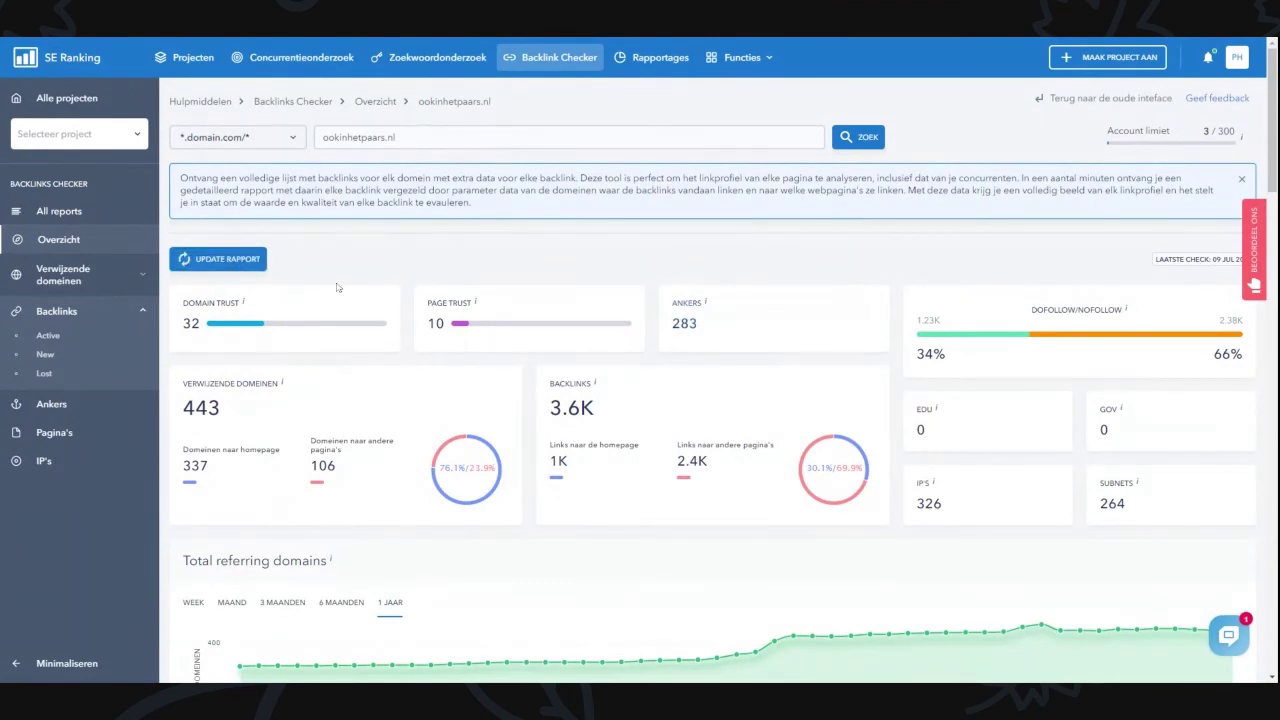
{"action": "scroll", "coordinate": [332, 264], "scroll_direction": "down", "scroll_amount": 3}
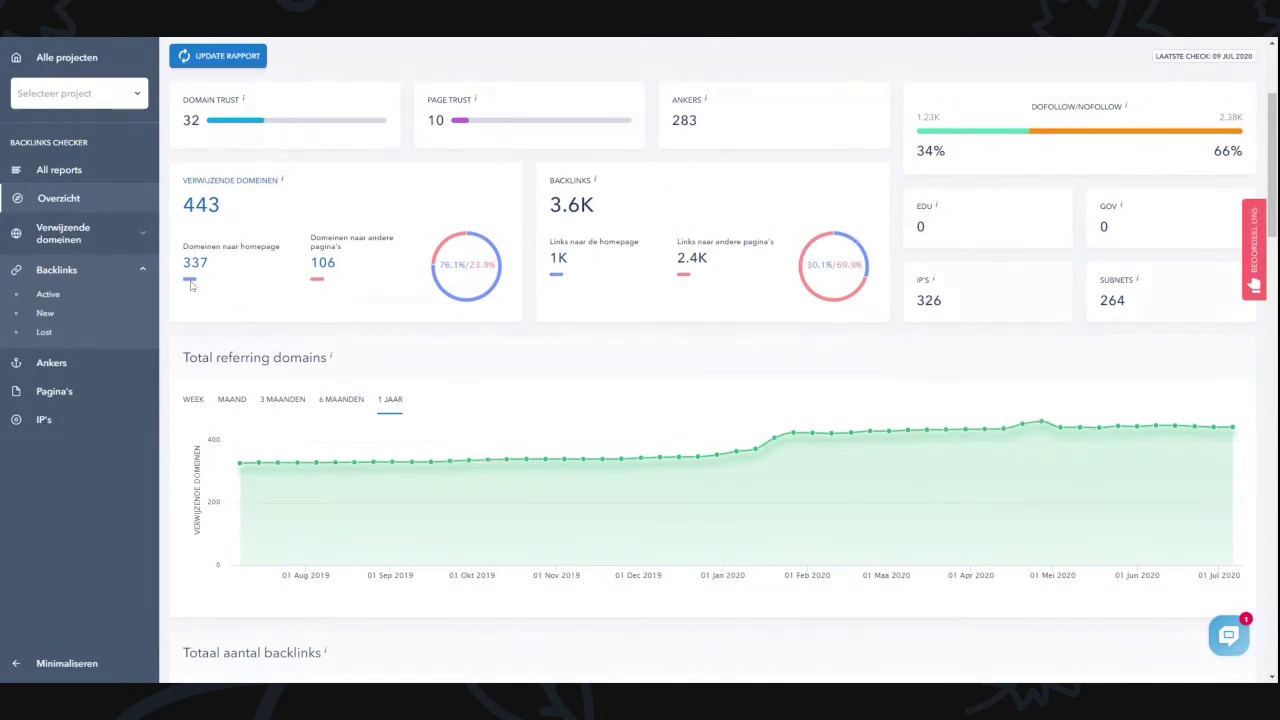
{"action": "scroll", "coordinate": [427, 318], "scroll_direction": "down", "scroll_amount": 3}
{"action": "scroll", "coordinate": [400, 320], "scroll_direction": "down", "scroll_amount": 6}
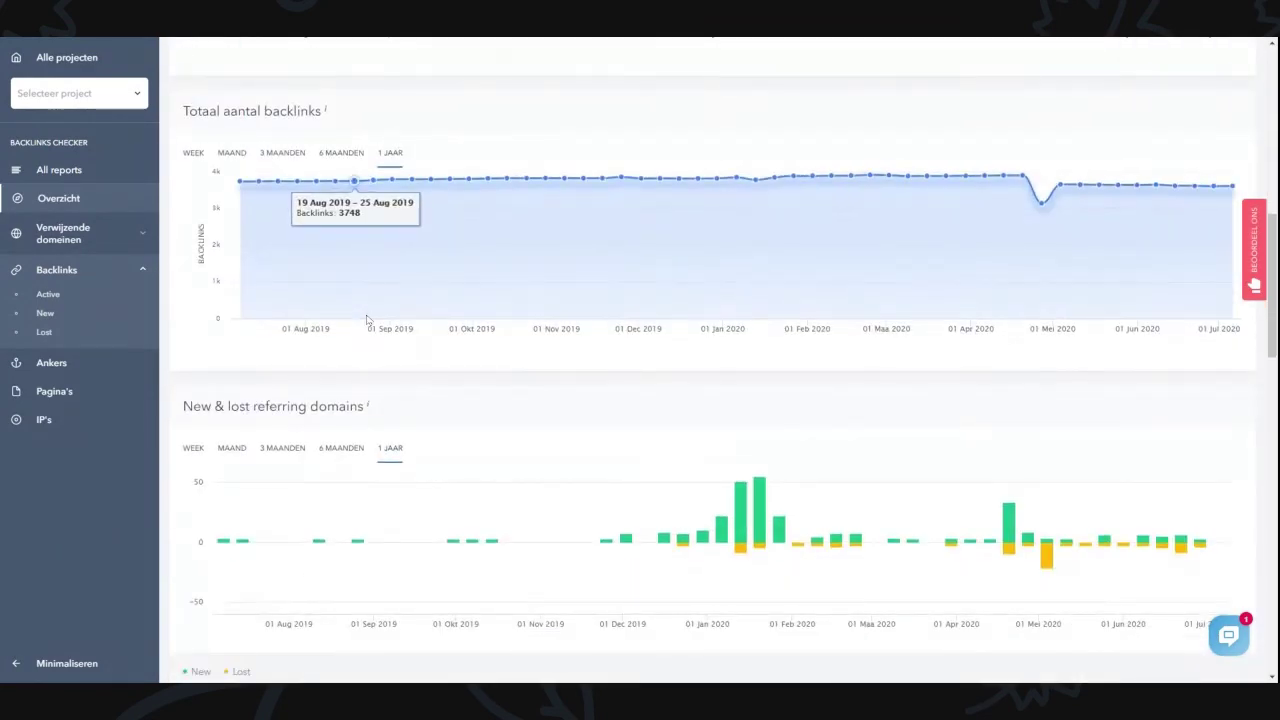
{"action": "scroll", "coordinate": [370, 320], "scroll_direction": "up", "scroll_amount": 5}
{"action": "scroll", "coordinate": [363, 317], "scroll_direction": "up", "scroll_amount": 5}
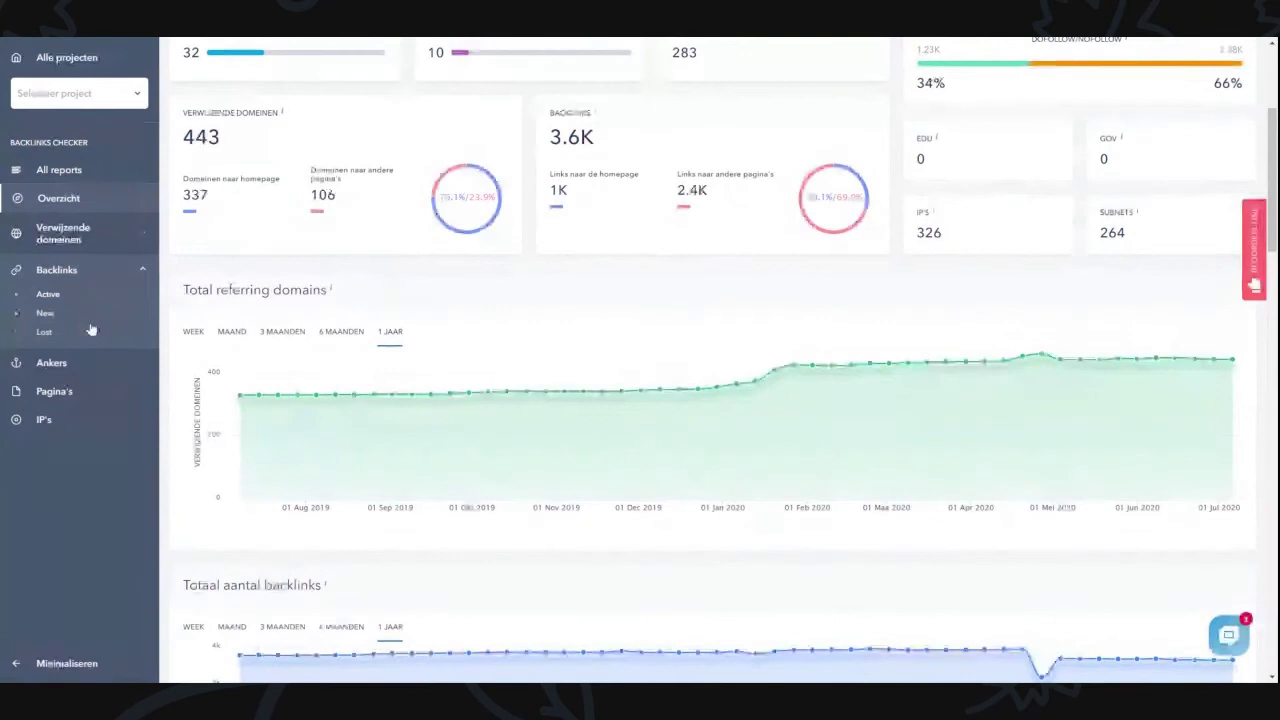
Open the referring domains report of ookinhetpaars.nl and look through the first page of domains.
{"action": "left_click", "coordinate": [95, 234]}
{"action": "scroll", "coordinate": [260, 300], "scroll_direction": "down", "scroll_amount": 3}
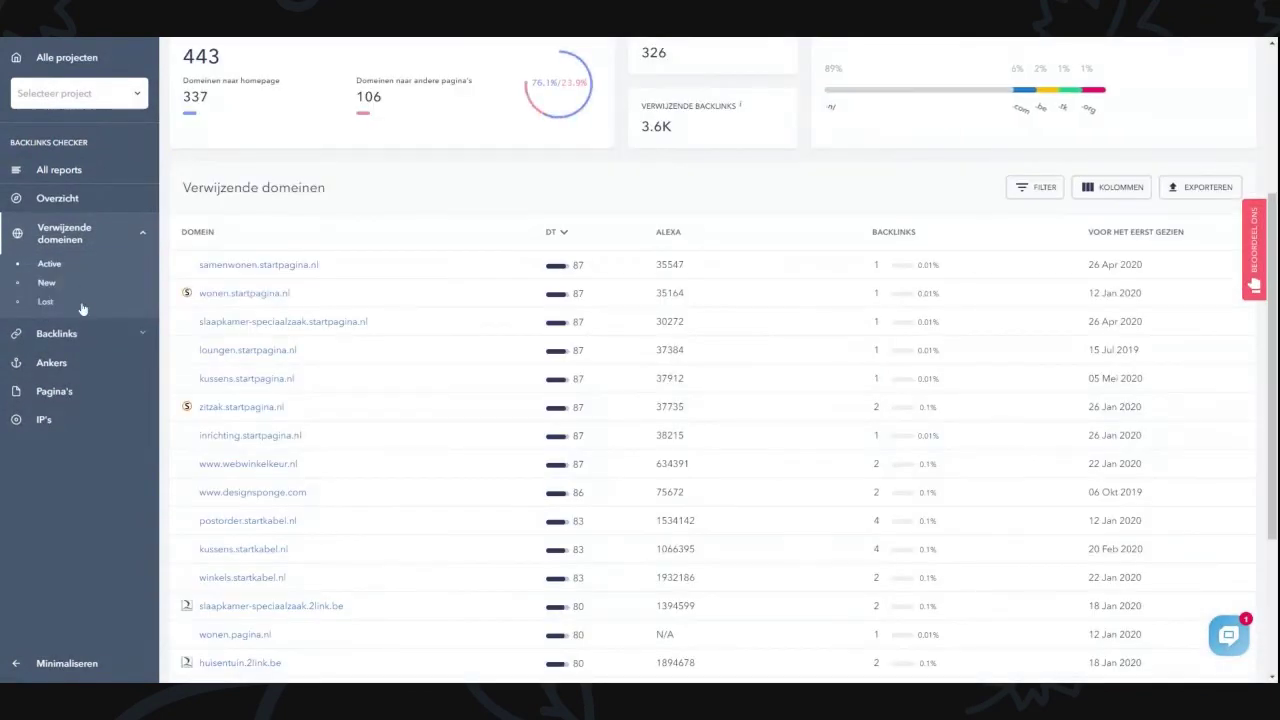
{"action": "left_click_drag", "start_coordinate": [365, 226], "coordinate": [189, 188]}
{"action": "left_click", "coordinate": [383, 208]}
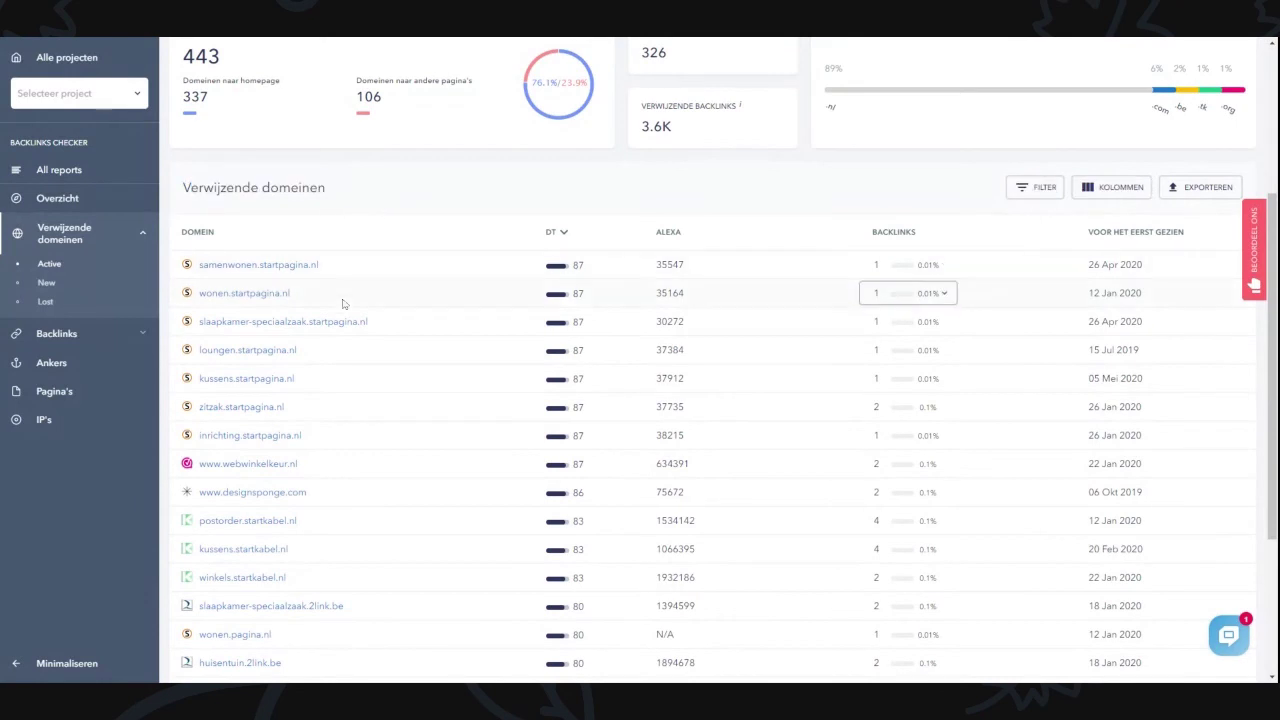
{"action": "scroll", "coordinate": [349, 309], "scroll_direction": "down", "scroll_amount": 2}
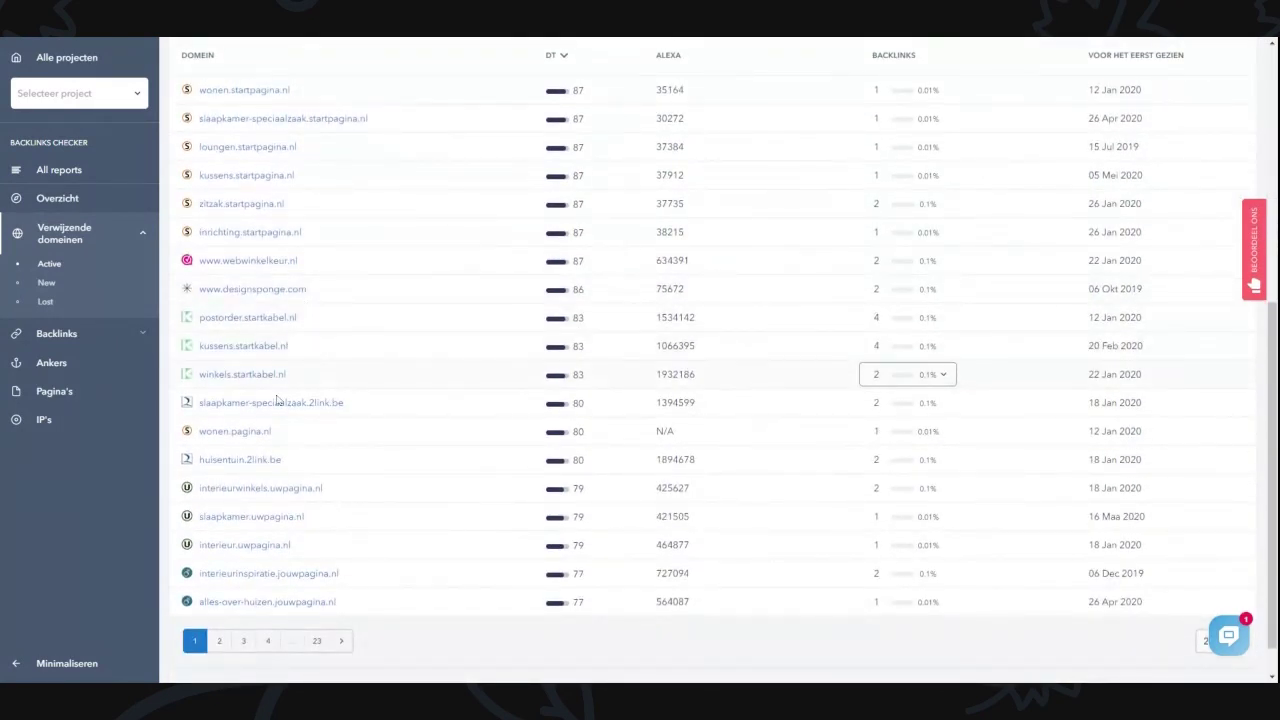
{"action": "scroll", "coordinate": [266, 440], "scroll_direction": "down", "scroll_amount": 1}
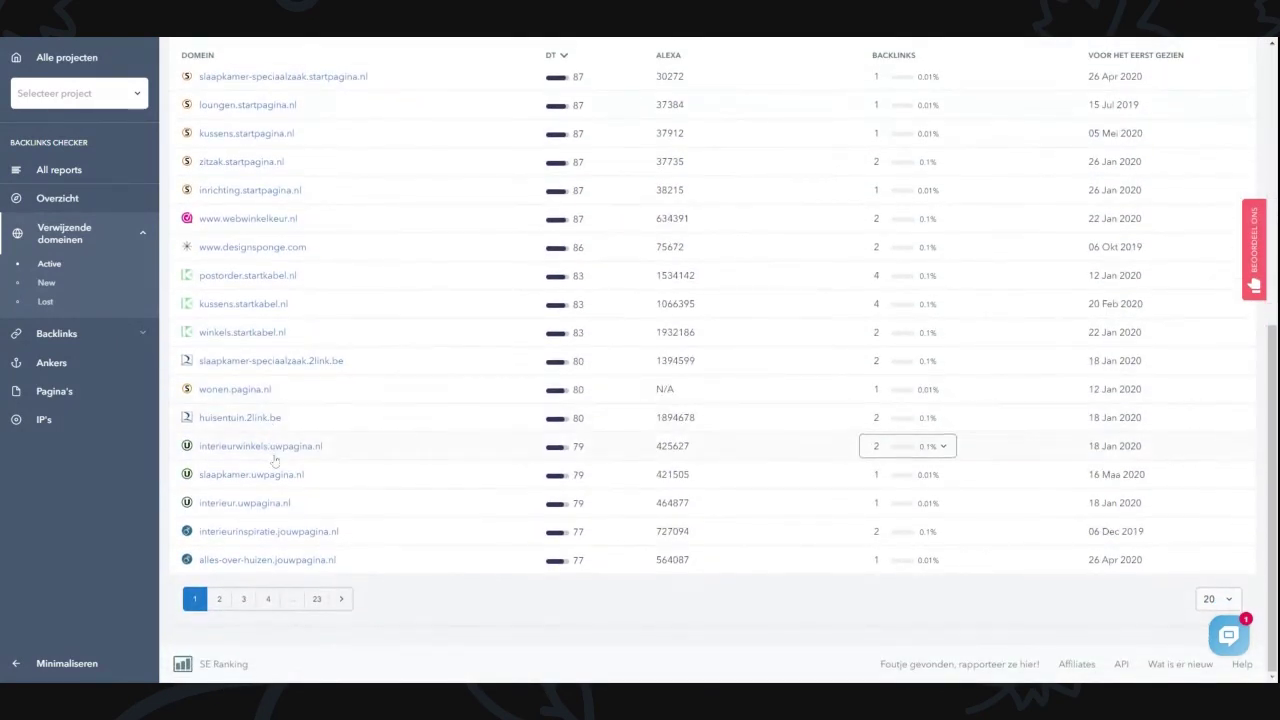
Go to page 2 of the referring domains, expand the backlink details of dezwijger.nl and collapse them again.
{"action": "left_click", "coordinate": [248, 598]}
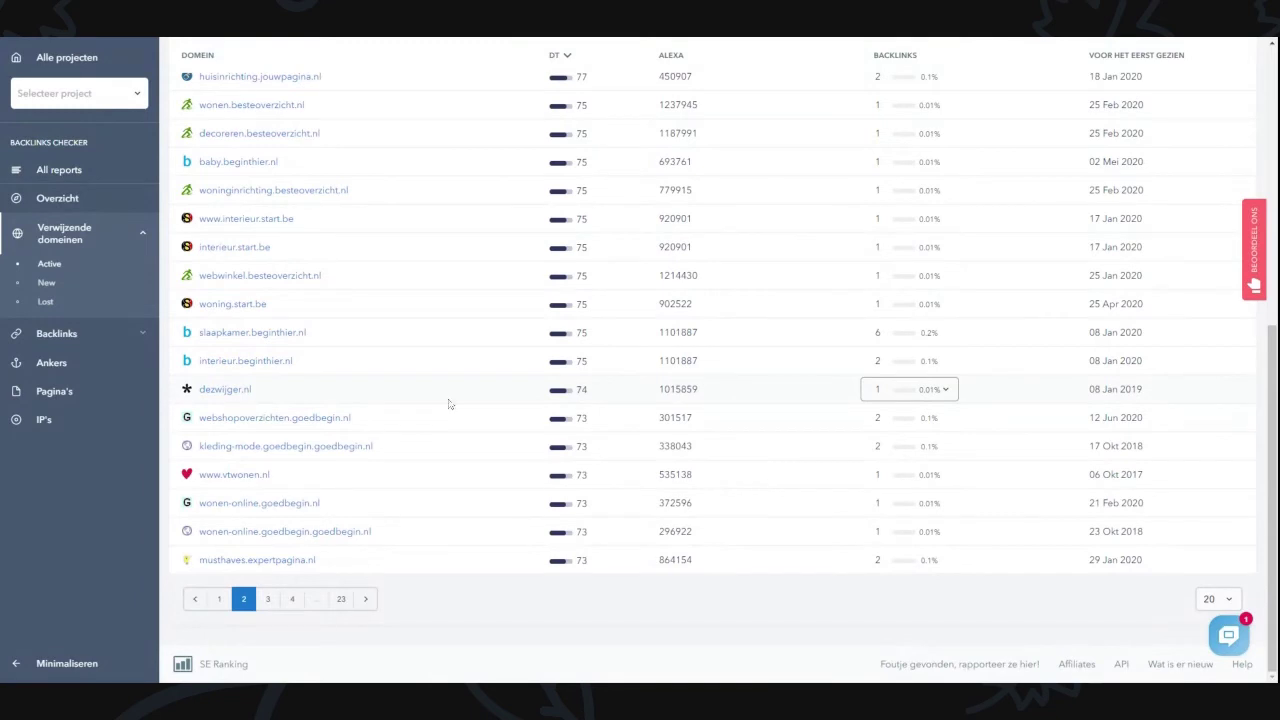
{"action": "left_click", "coordinate": [954, 401]}
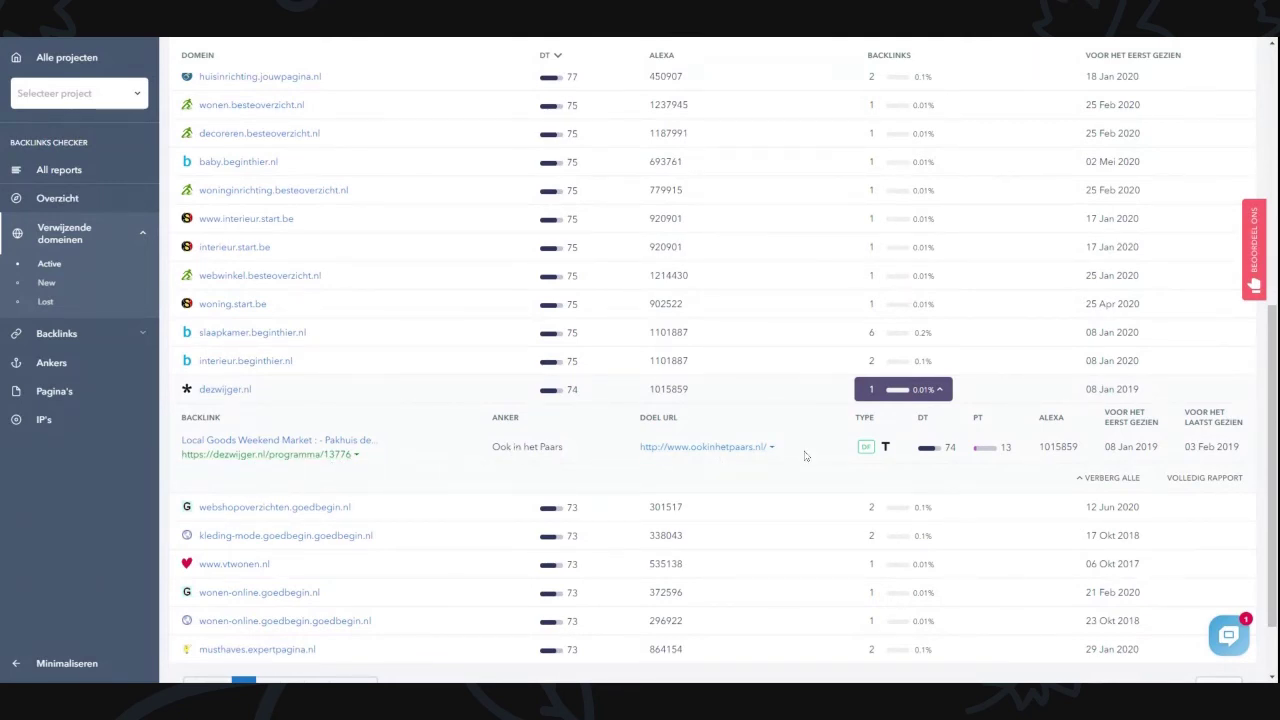
{"action": "left_click", "coordinate": [944, 399]}
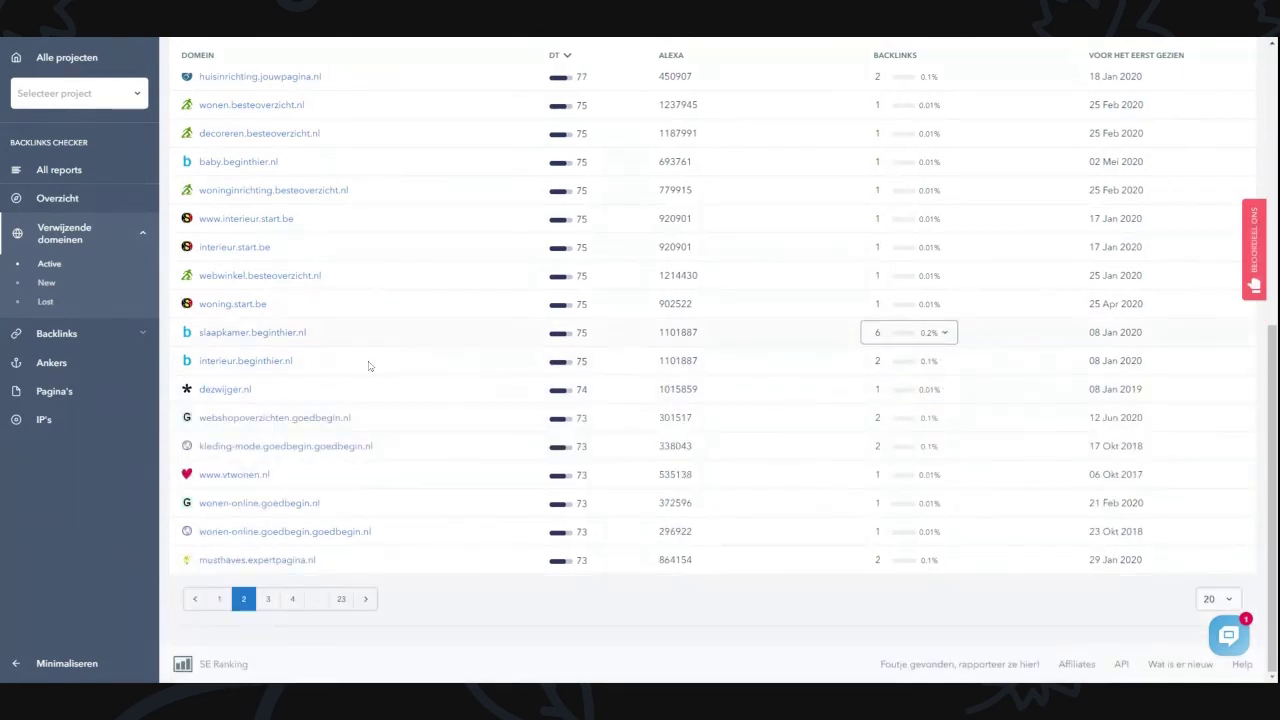
Browse page 3 of the referring domains and expand the backlink details of interieur.startze.nl.
{"action": "left_click", "coordinate": [267, 598]}
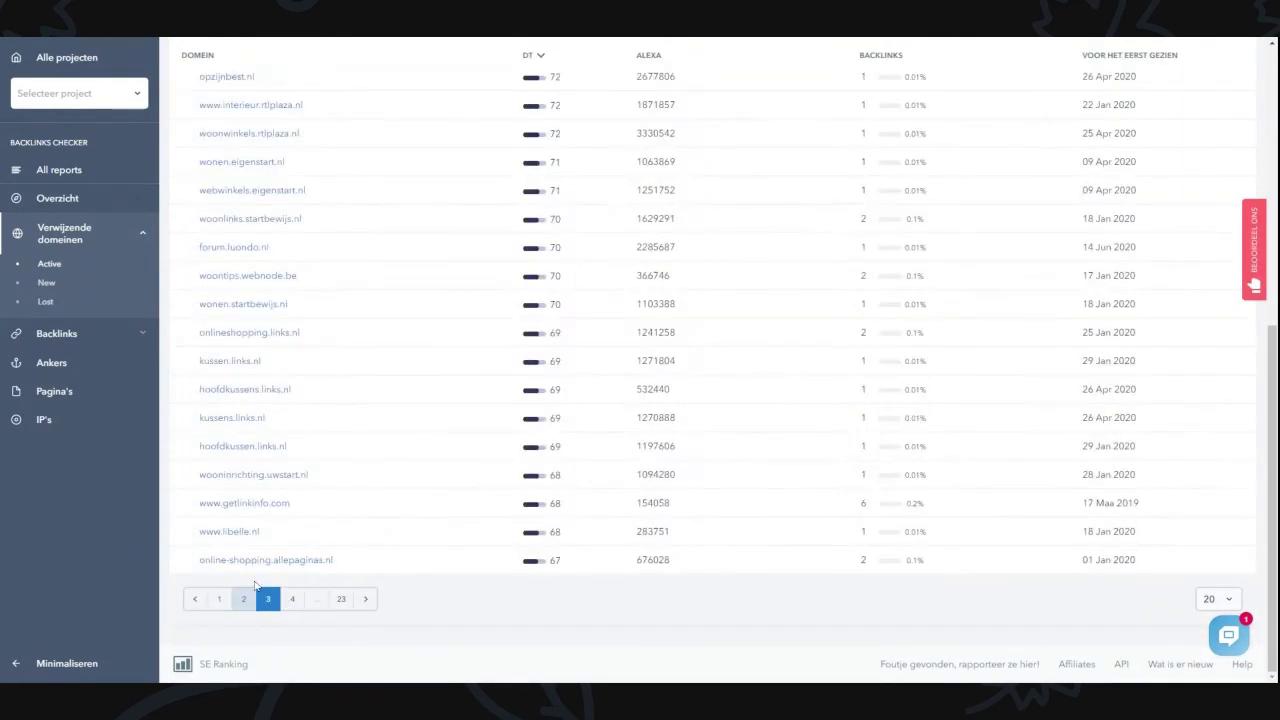
{"action": "scroll", "coordinate": [344, 403], "scroll_direction": "up", "scroll_amount": 3}
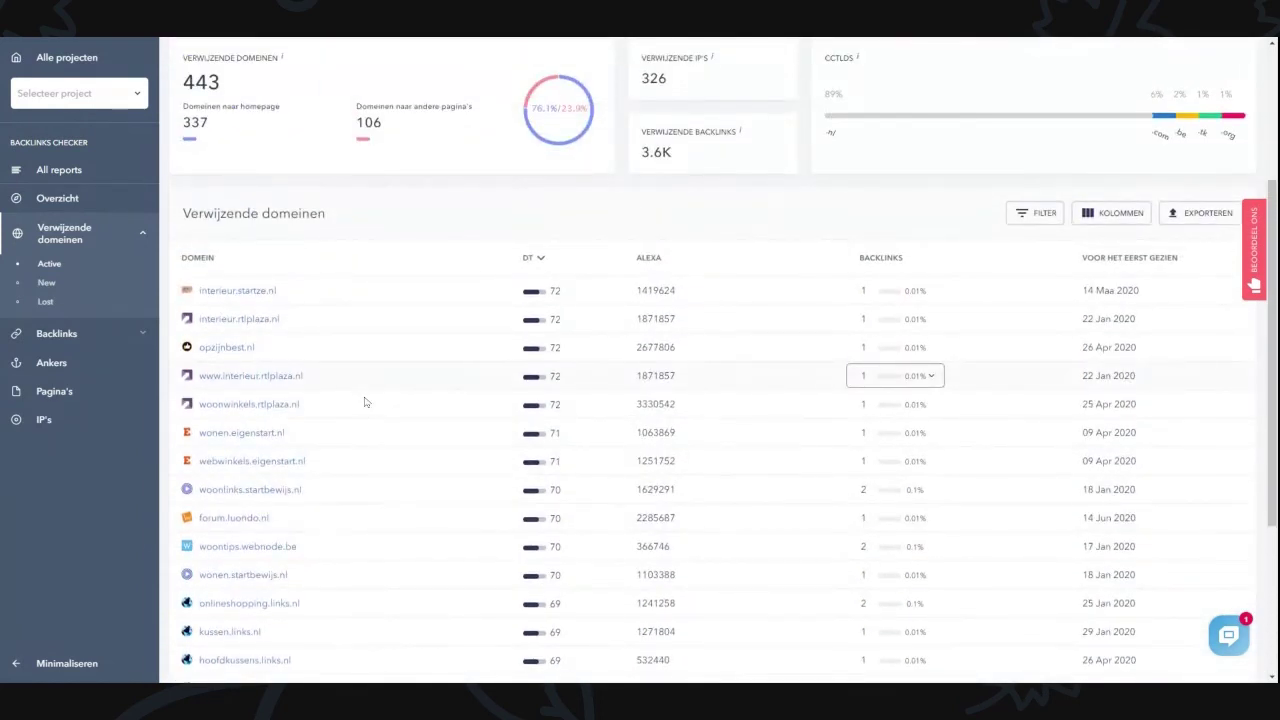
{"action": "scroll", "coordinate": [368, 400], "scroll_direction": "down", "scroll_amount": 2}
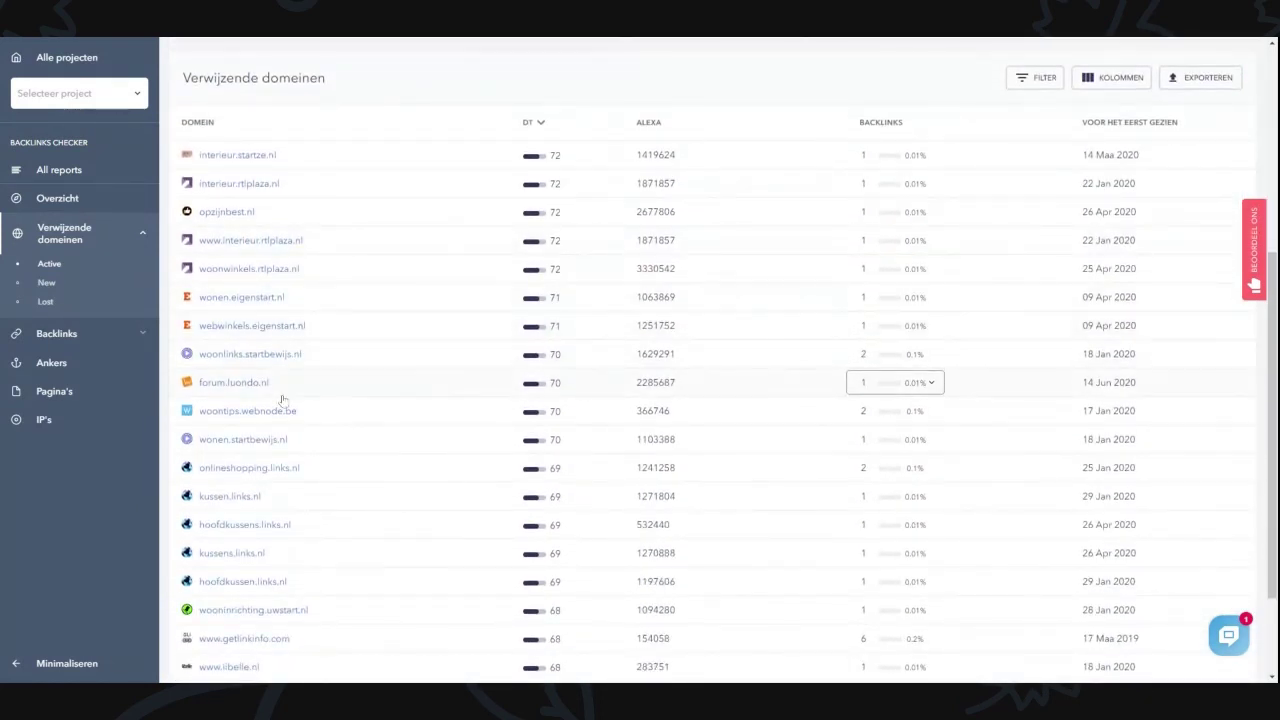
{"action": "scroll", "coordinate": [275, 401], "scroll_direction": "down", "scroll_amount": 2}
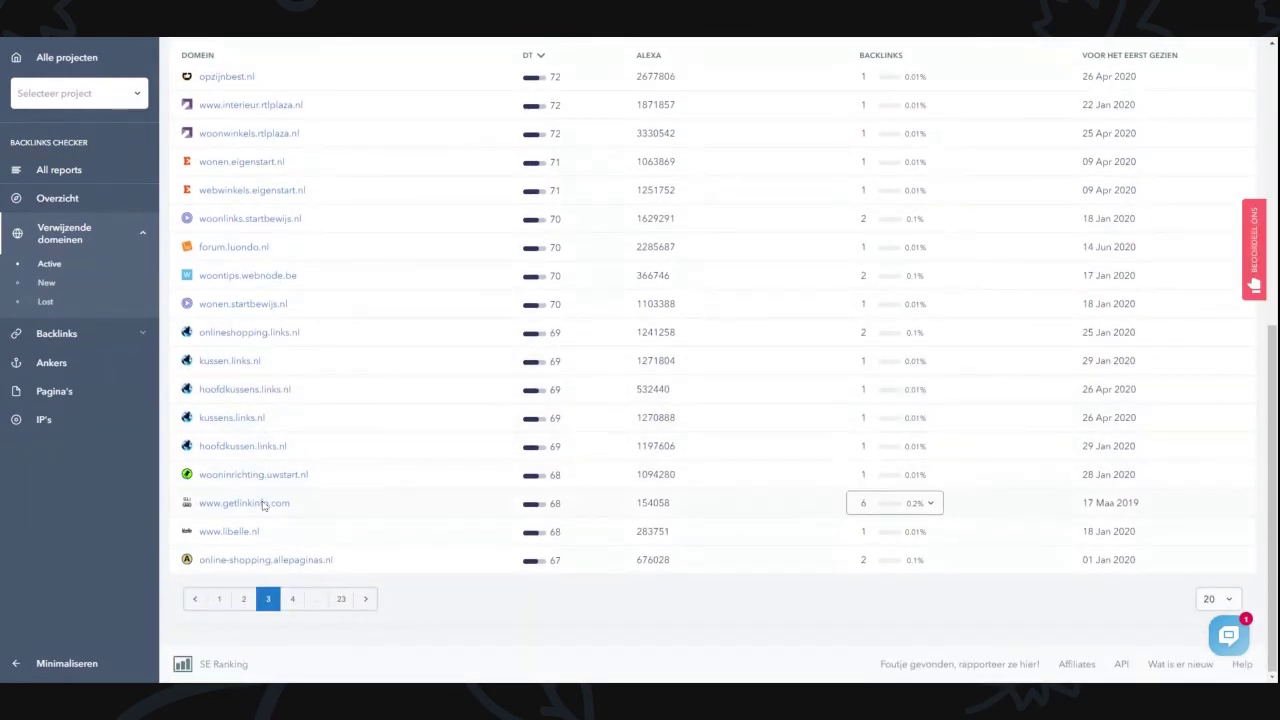
{"action": "scroll", "coordinate": [577, 576], "scroll_direction": "up", "scroll_amount": 1}
{"action": "scroll", "coordinate": [577, 576], "scroll_direction": "up", "scroll_amount": 2}
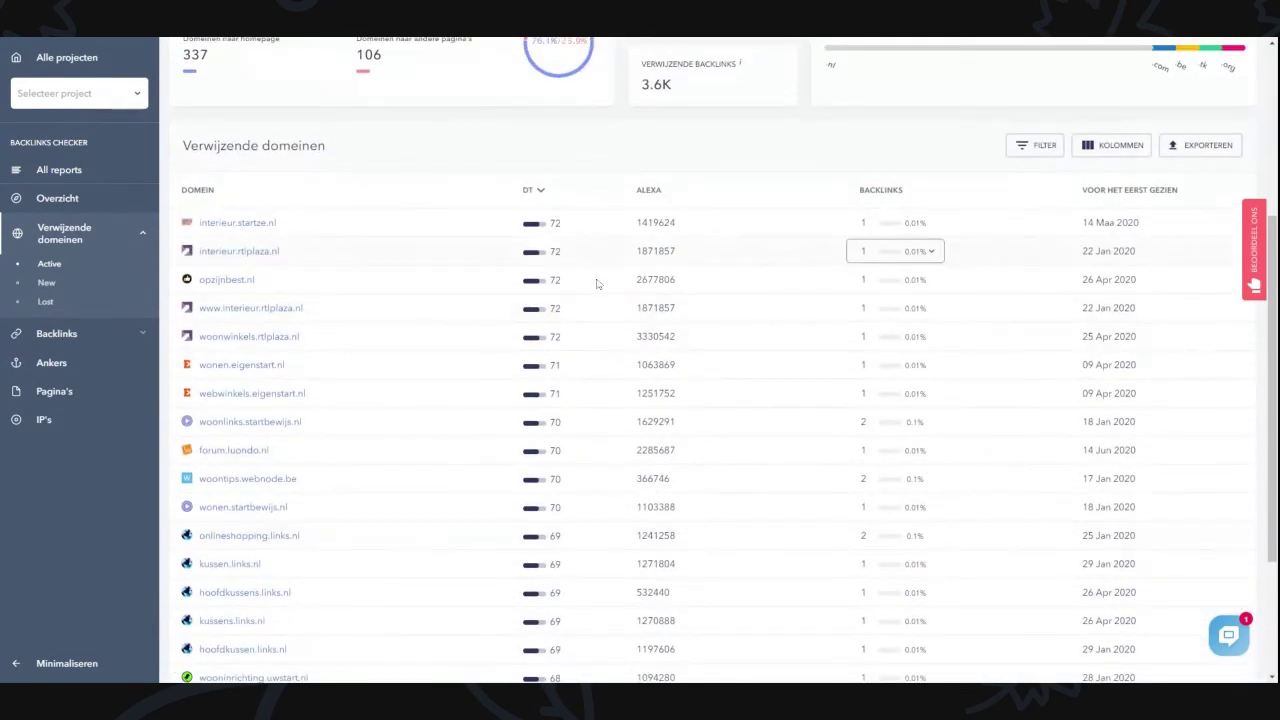
{"action": "mouse_move", "coordinate": [555, 224]}
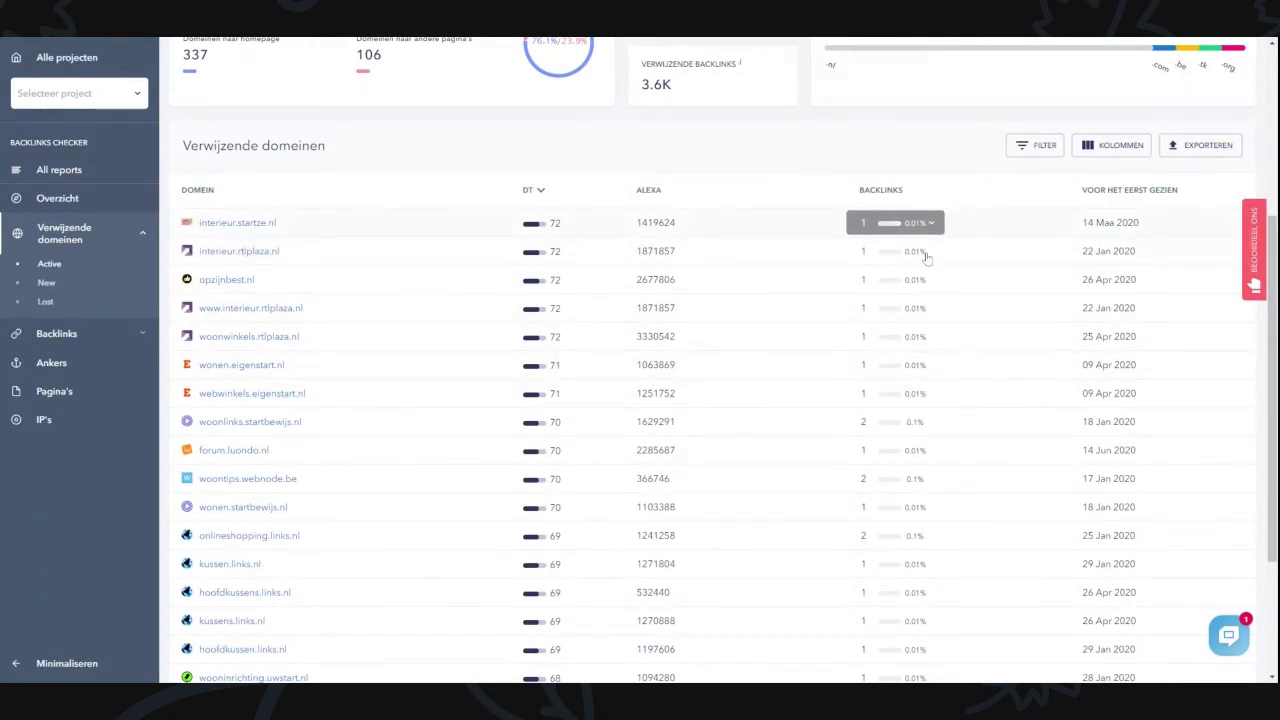
{"action": "left_click", "coordinate": [928, 223]}
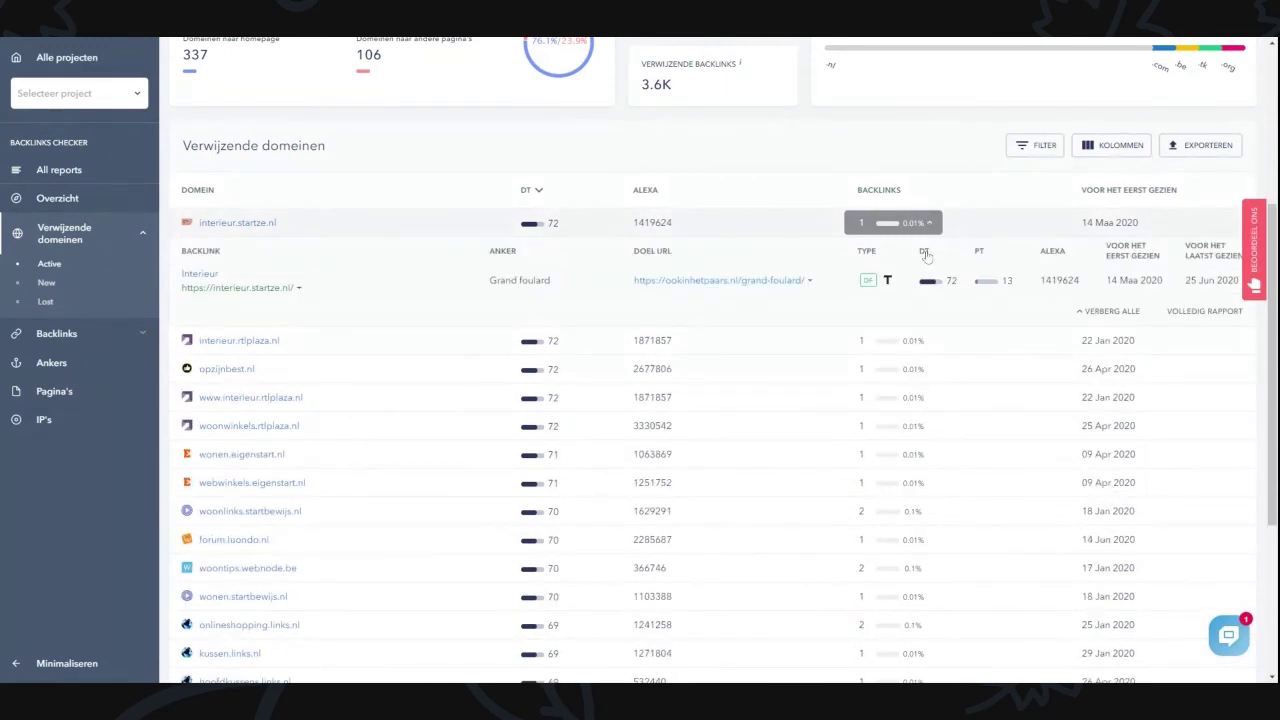
Collapse the backlink details of interieur.startze.nl and return to the first page of the referring domains.
{"action": "left_click", "coordinate": [928, 223]}
{"action": "scroll", "coordinate": [408, 554], "scroll_direction": "down", "scroll_amount": 3}
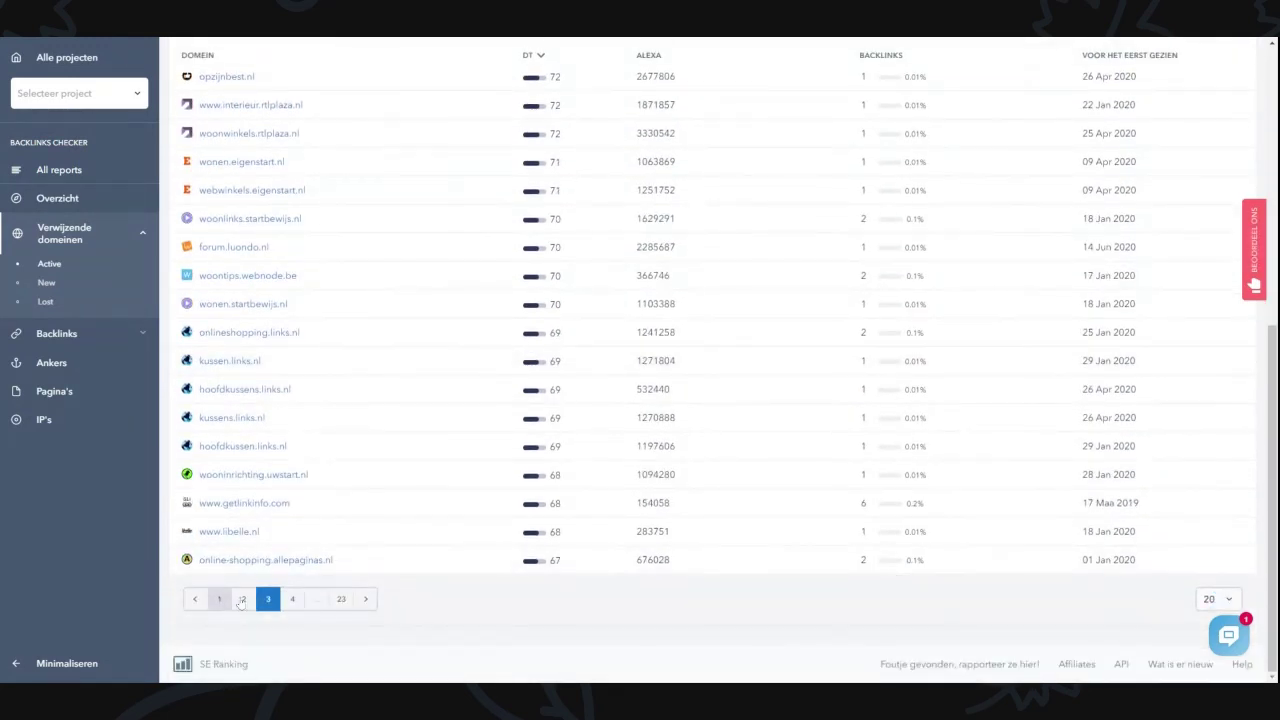
{"action": "left_click", "coordinate": [219, 599]}
{"action": "scroll", "coordinate": [437, 514], "scroll_direction": "up", "scroll_amount": 3}
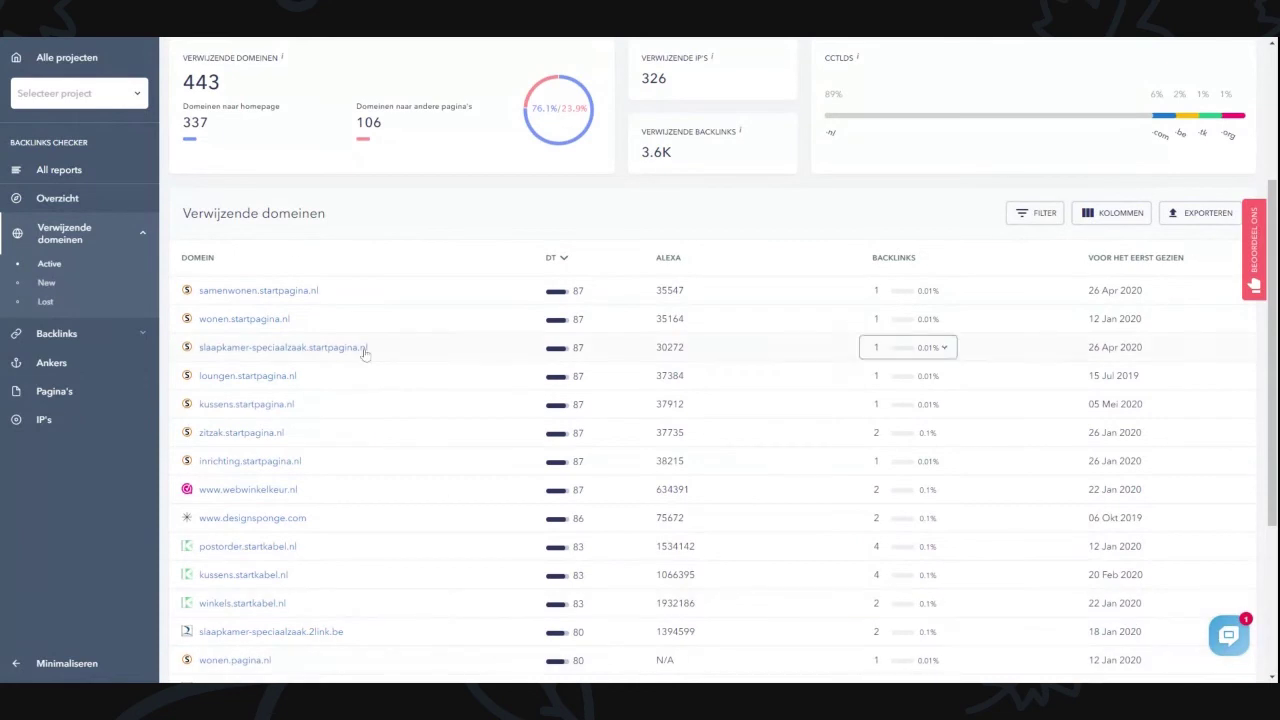
{"action": "scroll", "coordinate": [385, 320], "scroll_direction": "up", "scroll_amount": 3}
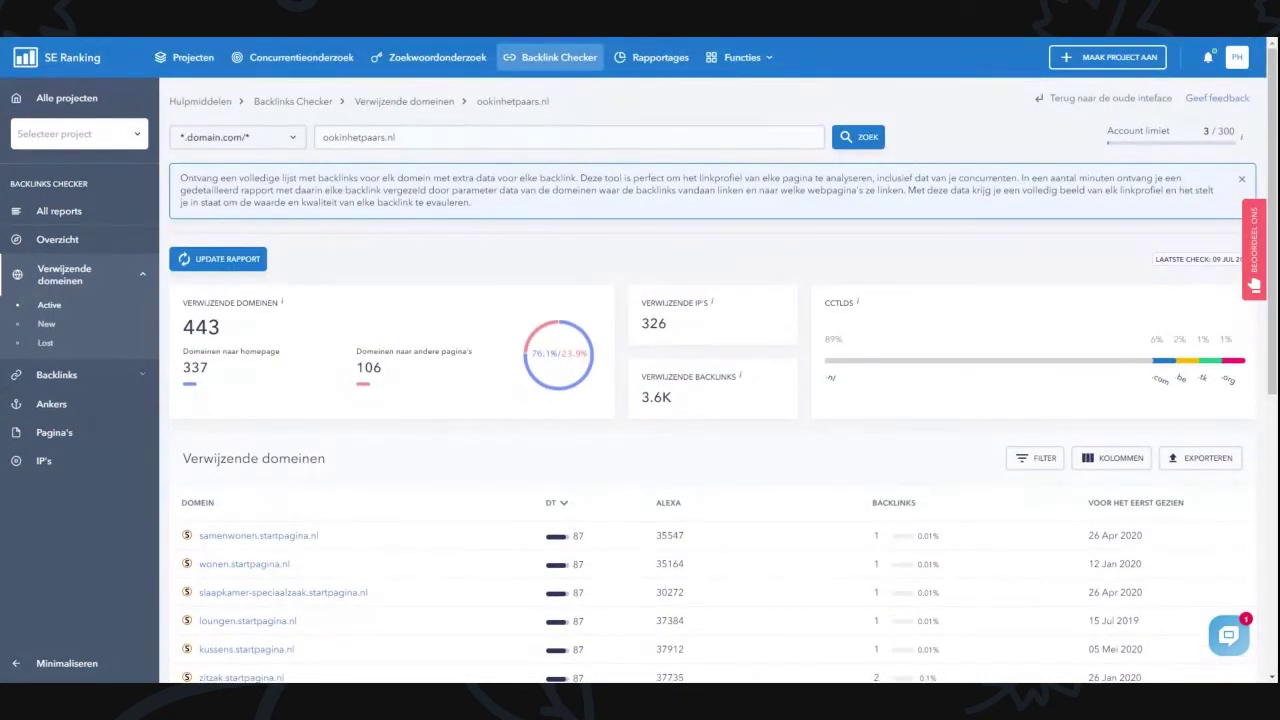
{"action": "double_click", "coordinate": [358, 137]}
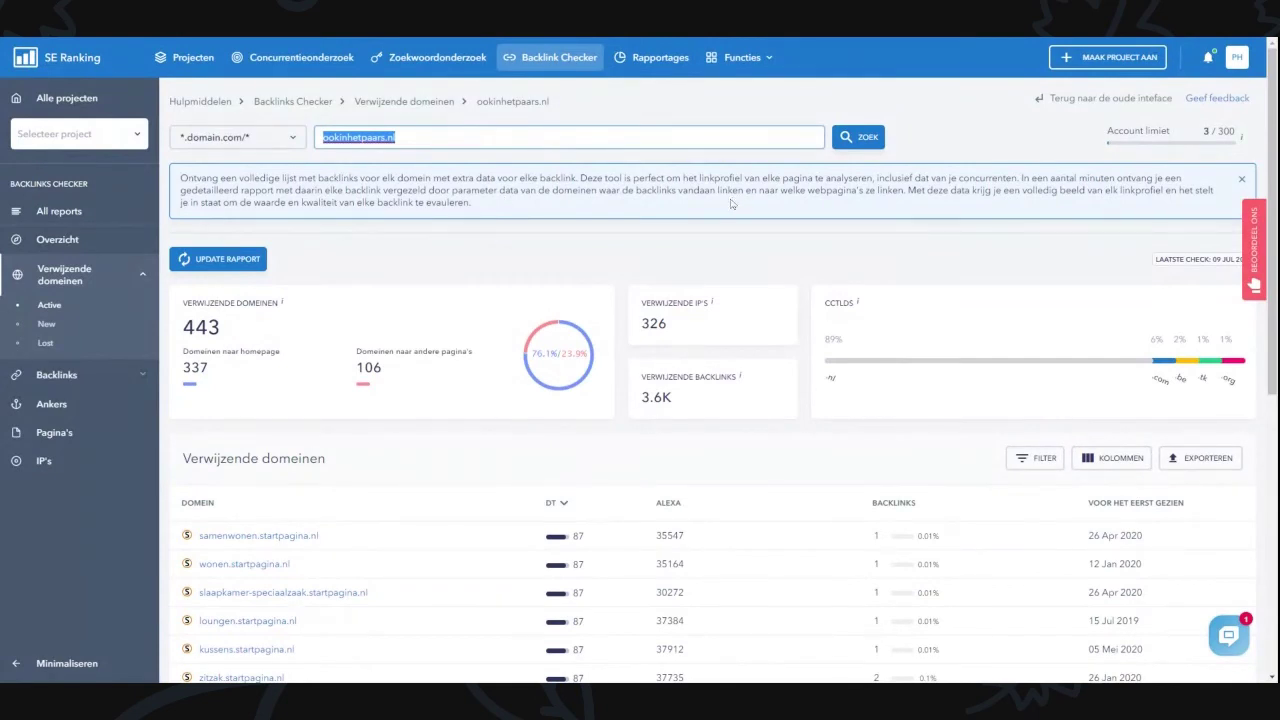
{"action": "scroll", "coordinate": [296, 486], "scroll_direction": "down", "scroll_amount": 1}
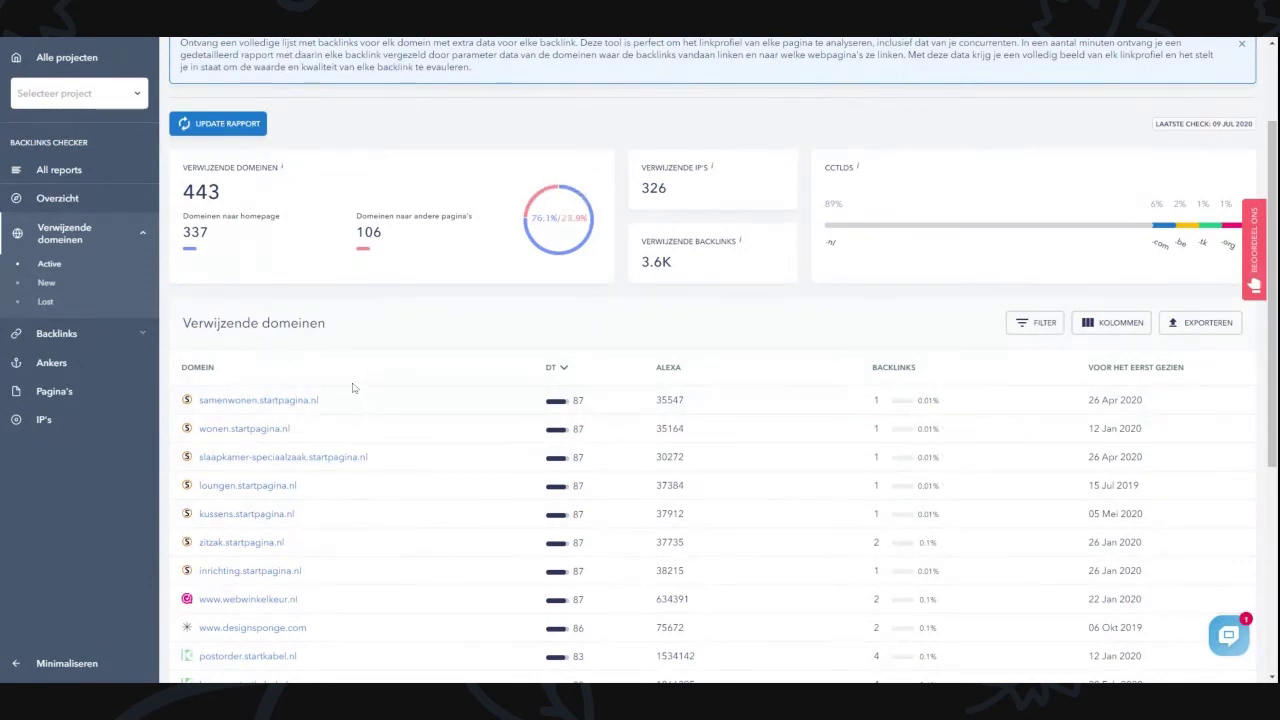
{"action": "left_click_drag", "start_coordinate": [356, 348], "coordinate": [272, 322]}
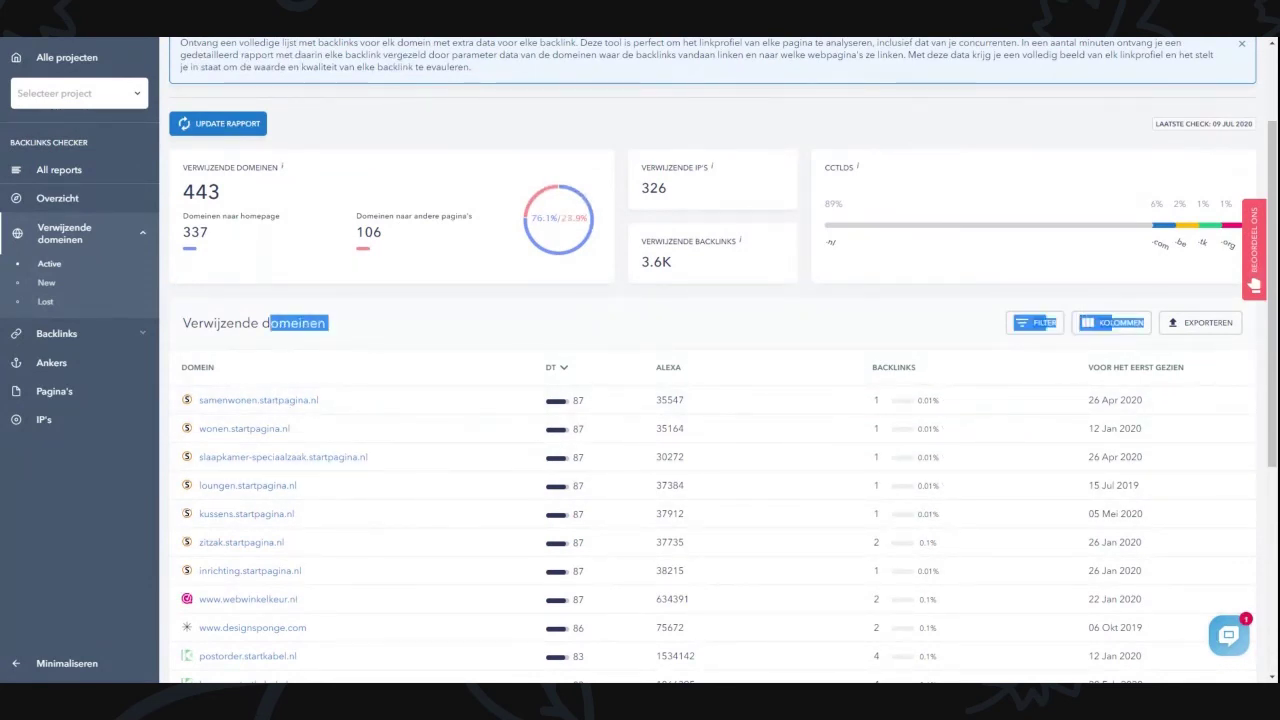
{"action": "left_click", "coordinate": [397, 349]}
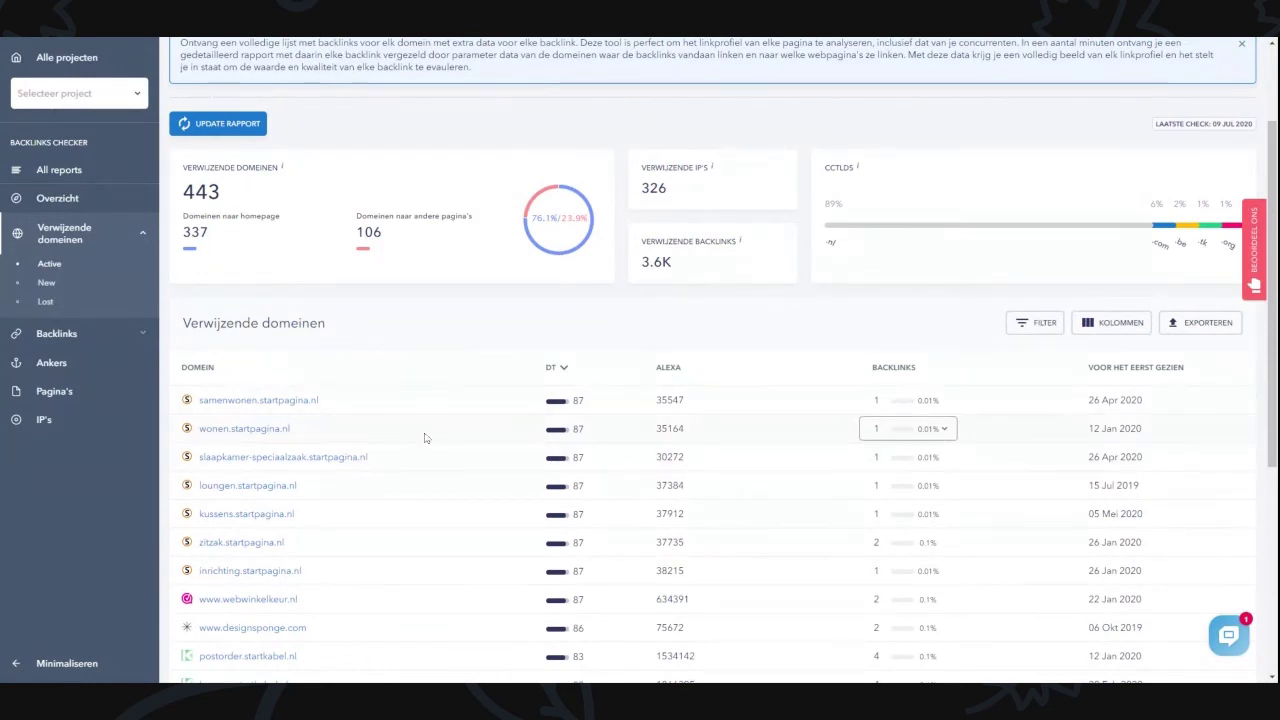
Open the report of new referring domains for ookinhetpaars.nl.
{"action": "scroll", "coordinate": [424, 437], "scroll_direction": "up", "scroll_amount": 2}
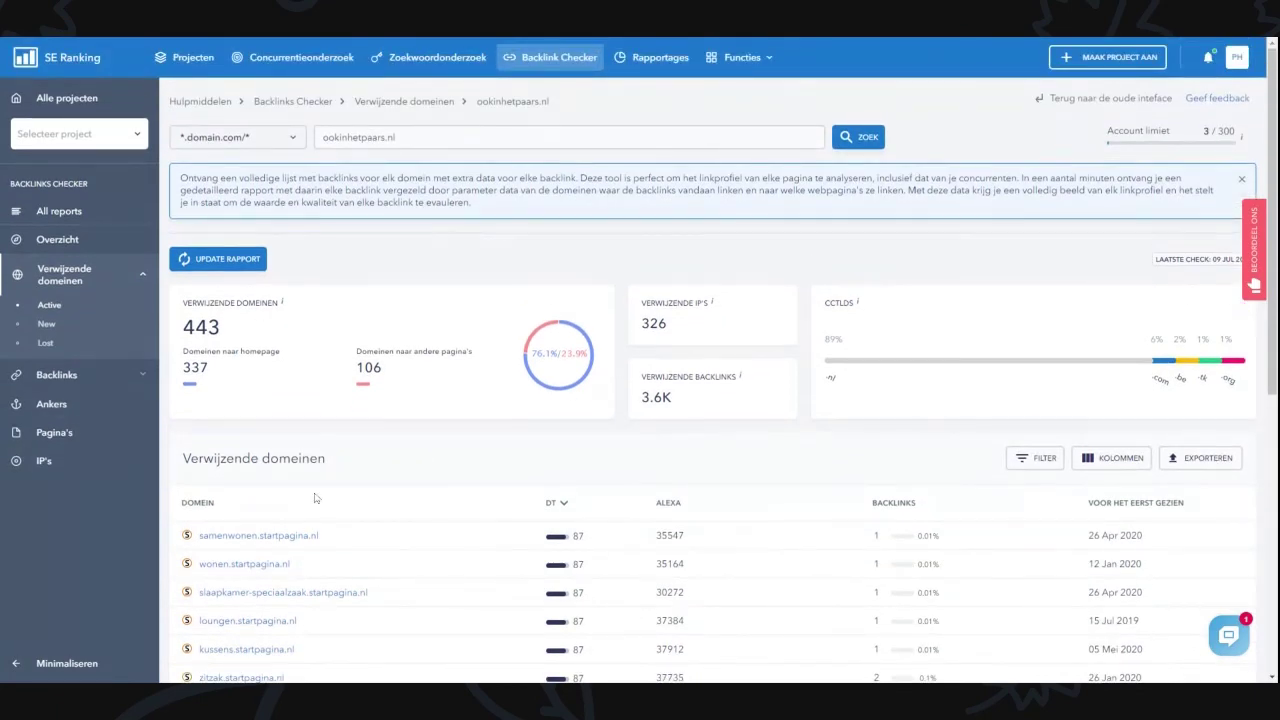
{"action": "scroll", "coordinate": [350, 493], "scroll_direction": "down", "scroll_amount": 2}
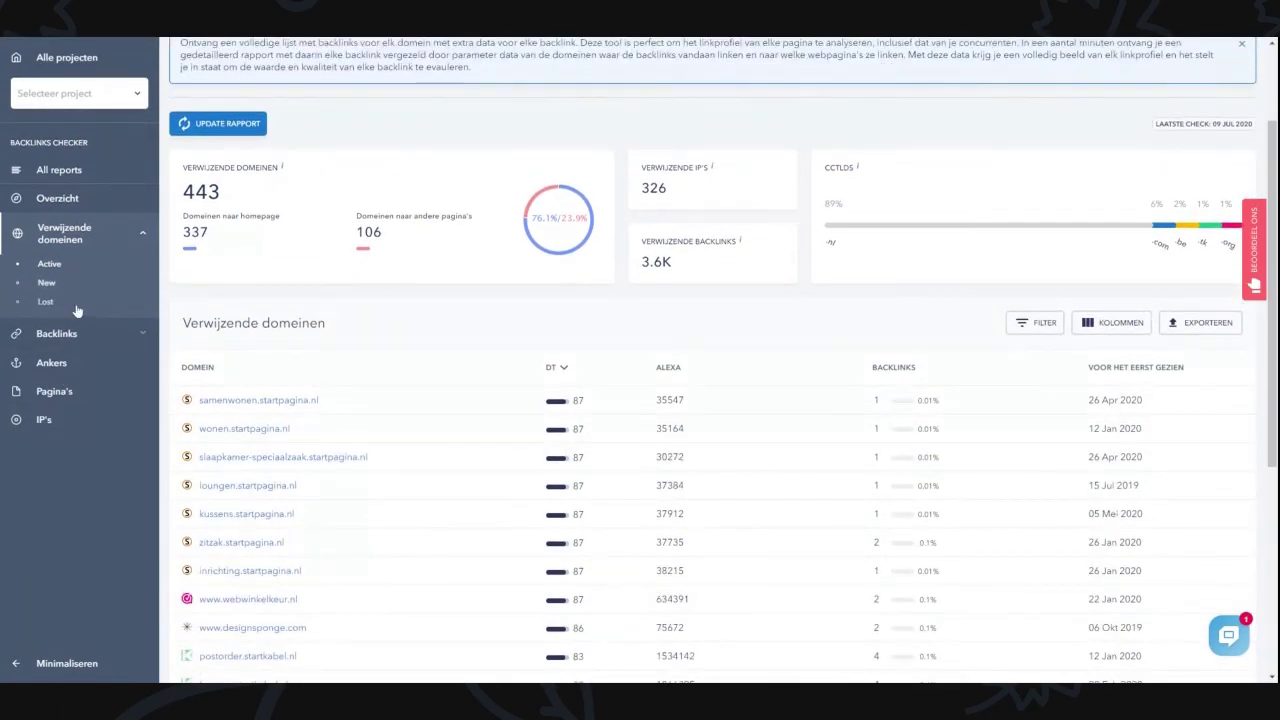
{"action": "left_click", "coordinate": [77, 311]}
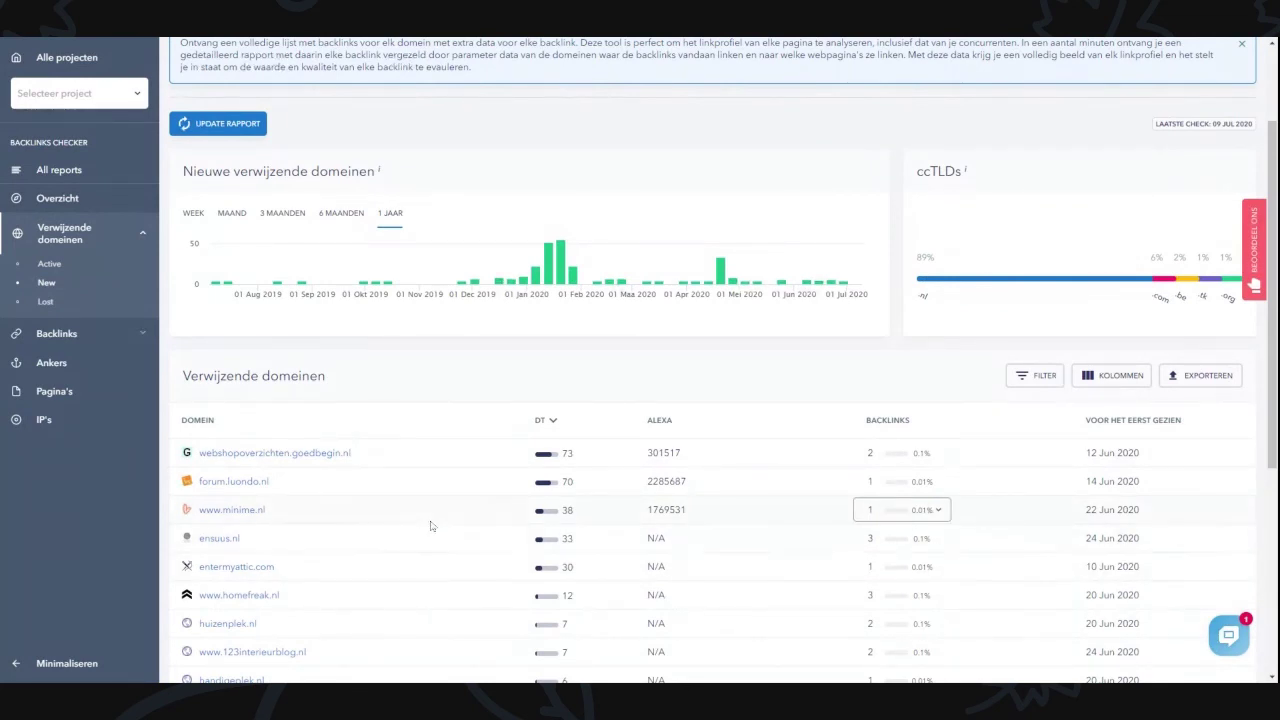
Open the active backlinks report and examine the first backlink's anchor, the DT and PT score explanations, and its first-seen date.
{"action": "left_click", "coordinate": [79, 332]}
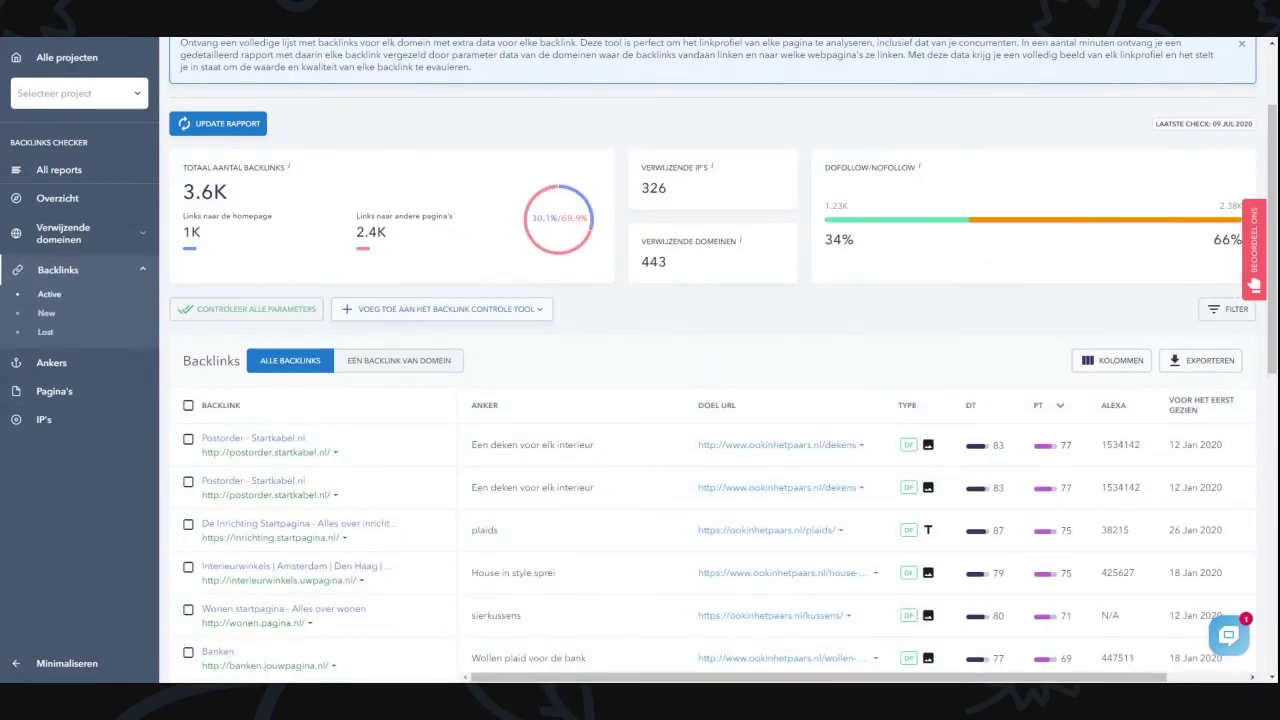
{"action": "left_click_drag", "start_coordinate": [471, 444], "coordinate": [576, 461]}
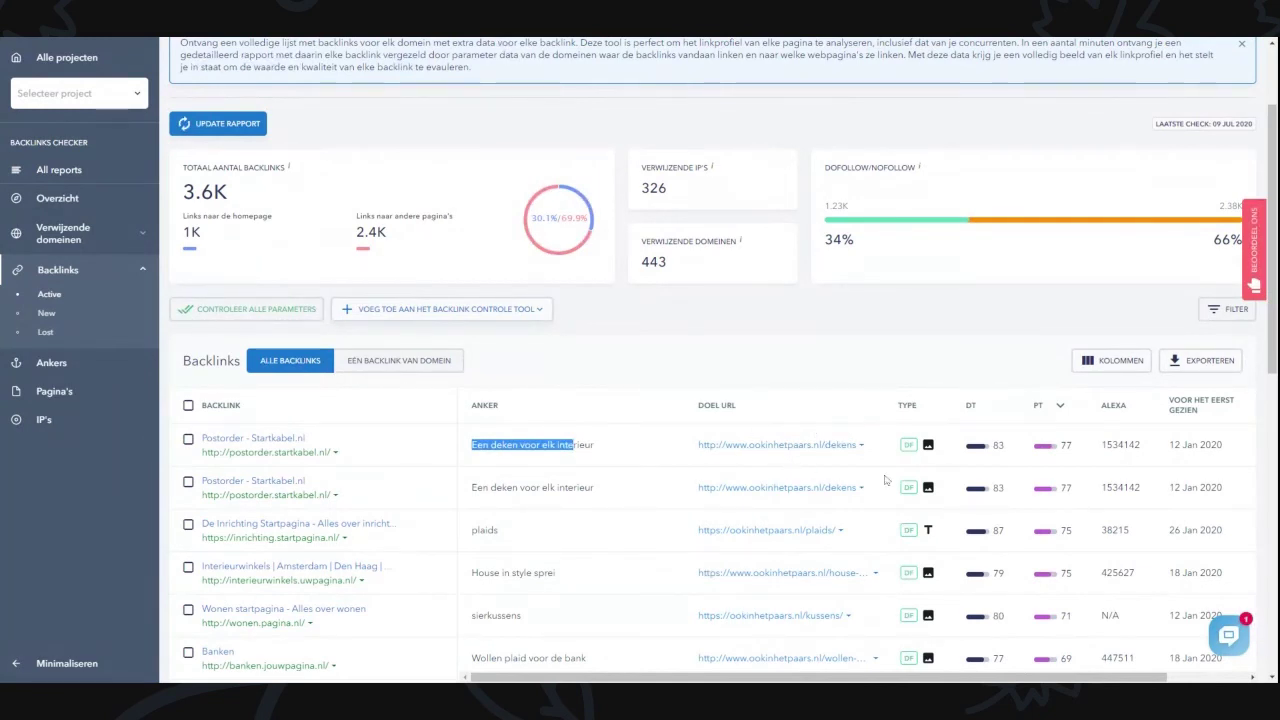
{"action": "mouse_move", "coordinate": [980, 424]}
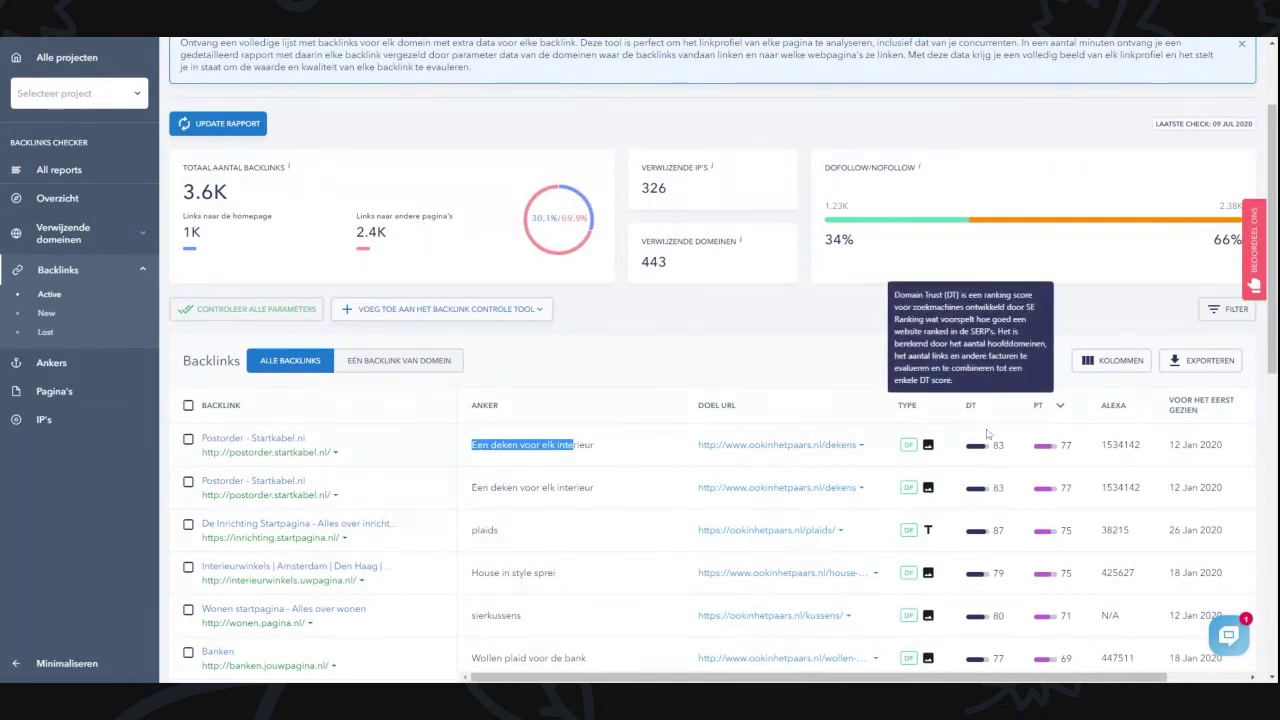
{"action": "mouse_move", "coordinate": [1046, 426]}
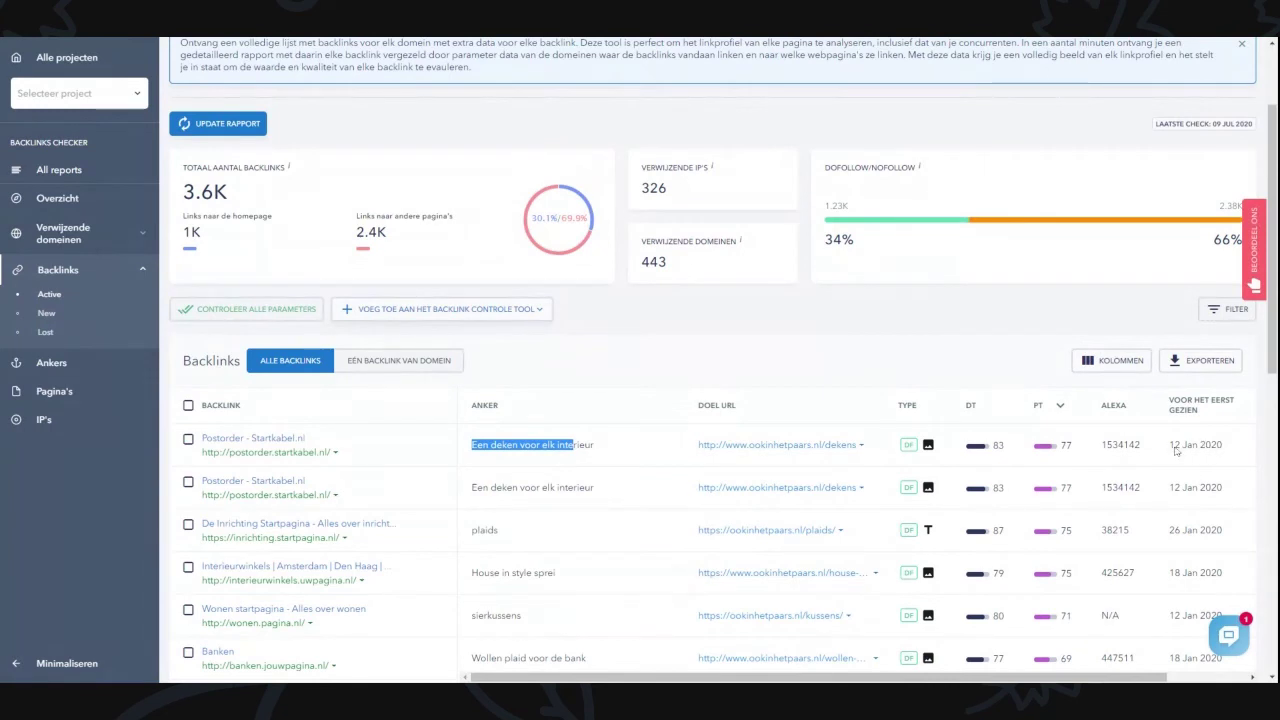
{"action": "left_click_drag", "start_coordinate": [1176, 451], "coordinate": [1234, 460]}
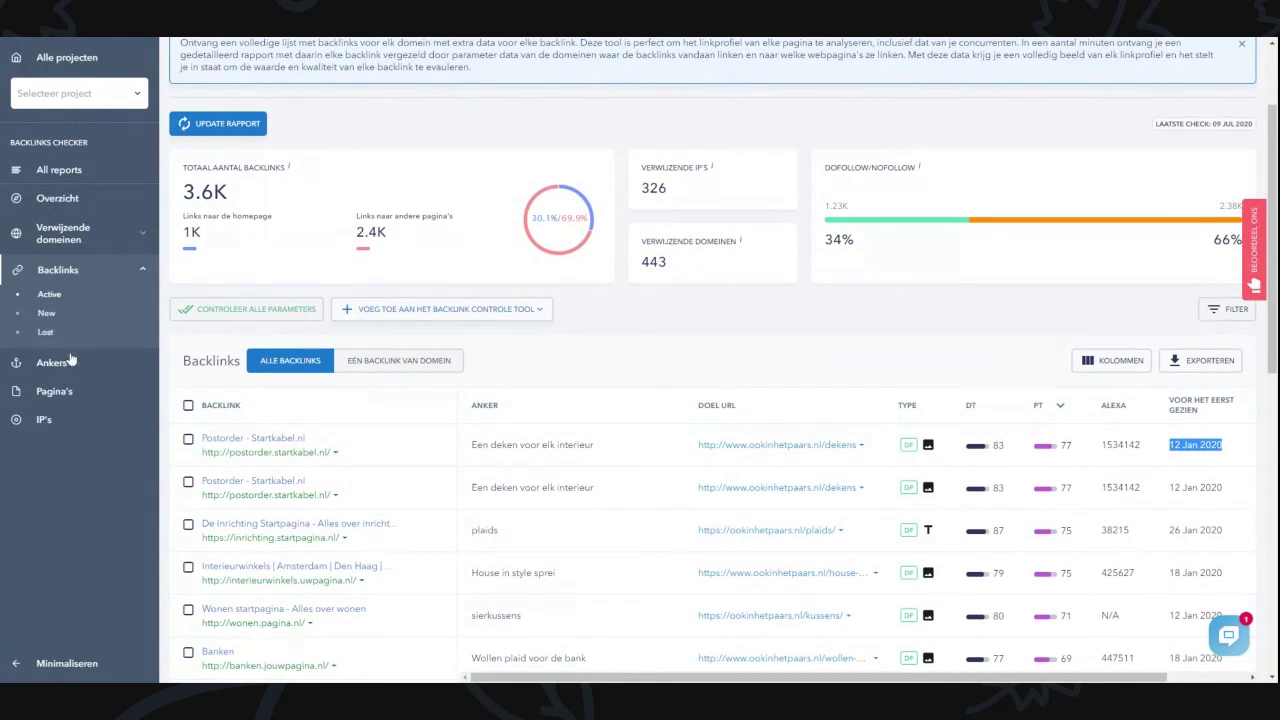
{"action": "left_click", "coordinate": [112, 400]}
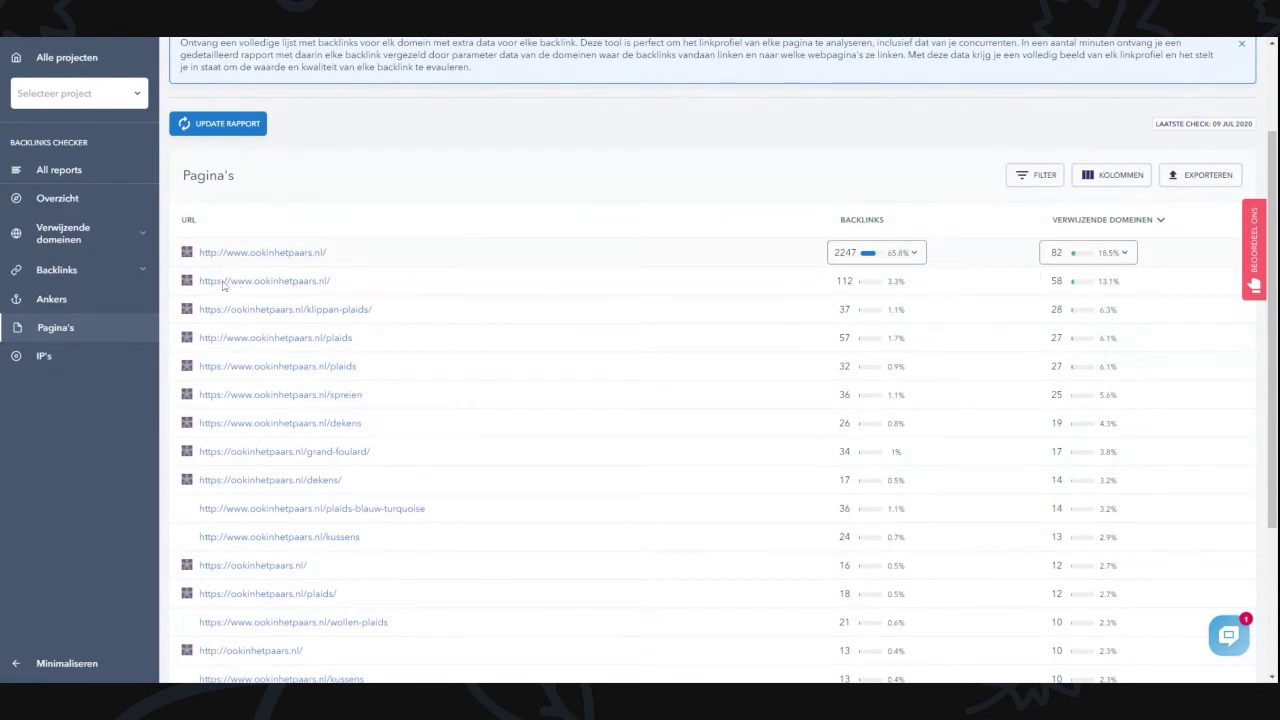
{"action": "left_click", "coordinate": [880, 253]}
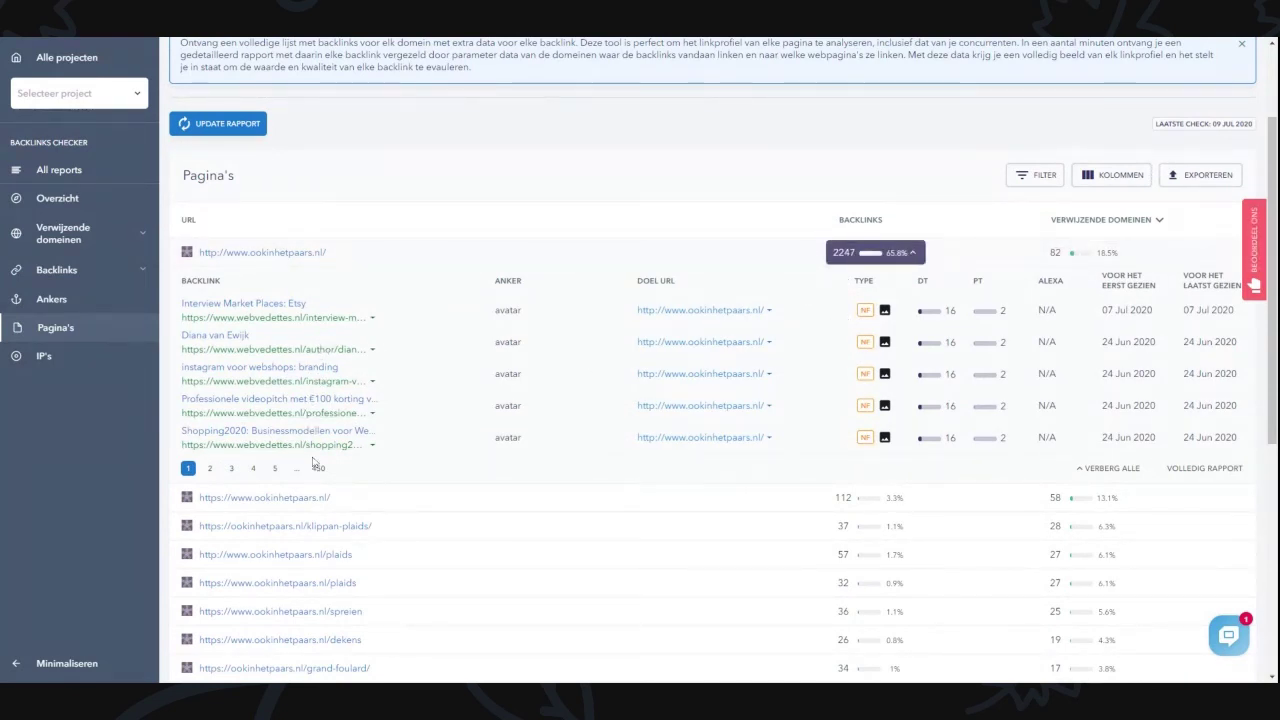
{"action": "left_click", "coordinate": [918, 264]}
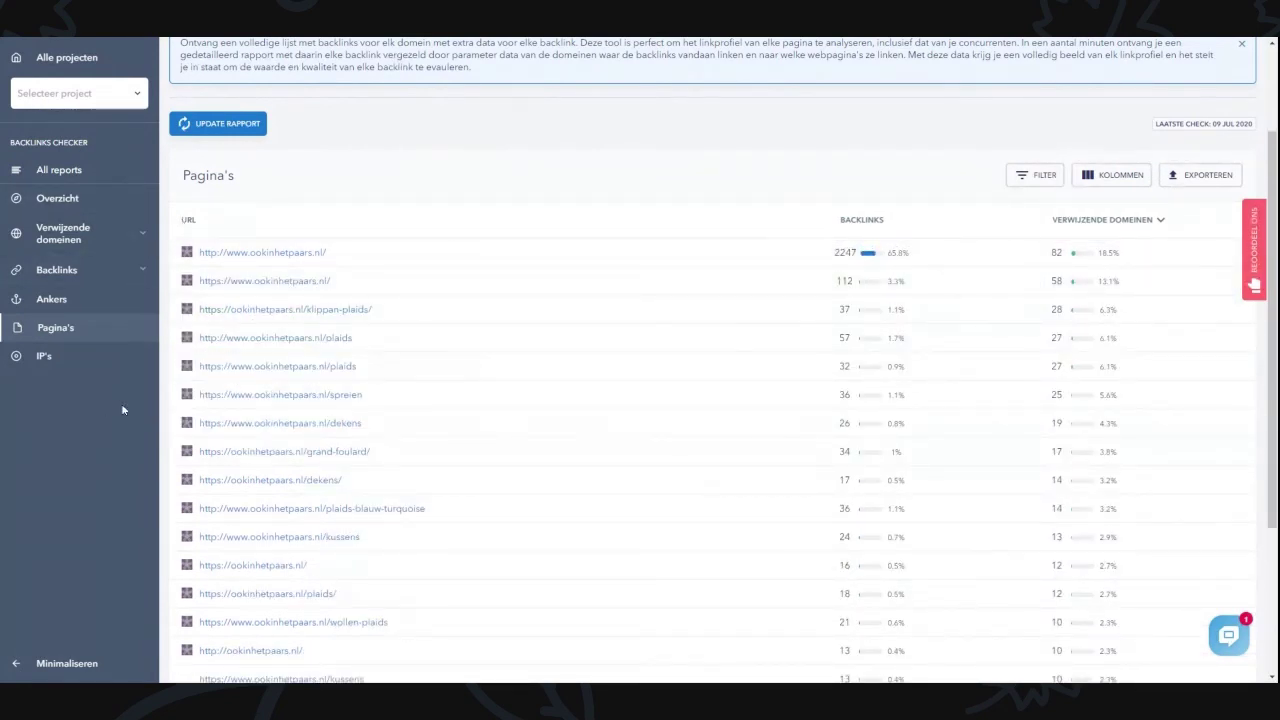
Go to the manual reports section and generate a new report for the CoolBlue website.
{"action": "scroll", "coordinate": [185, 324], "scroll_direction": "up", "scroll_amount": 3}
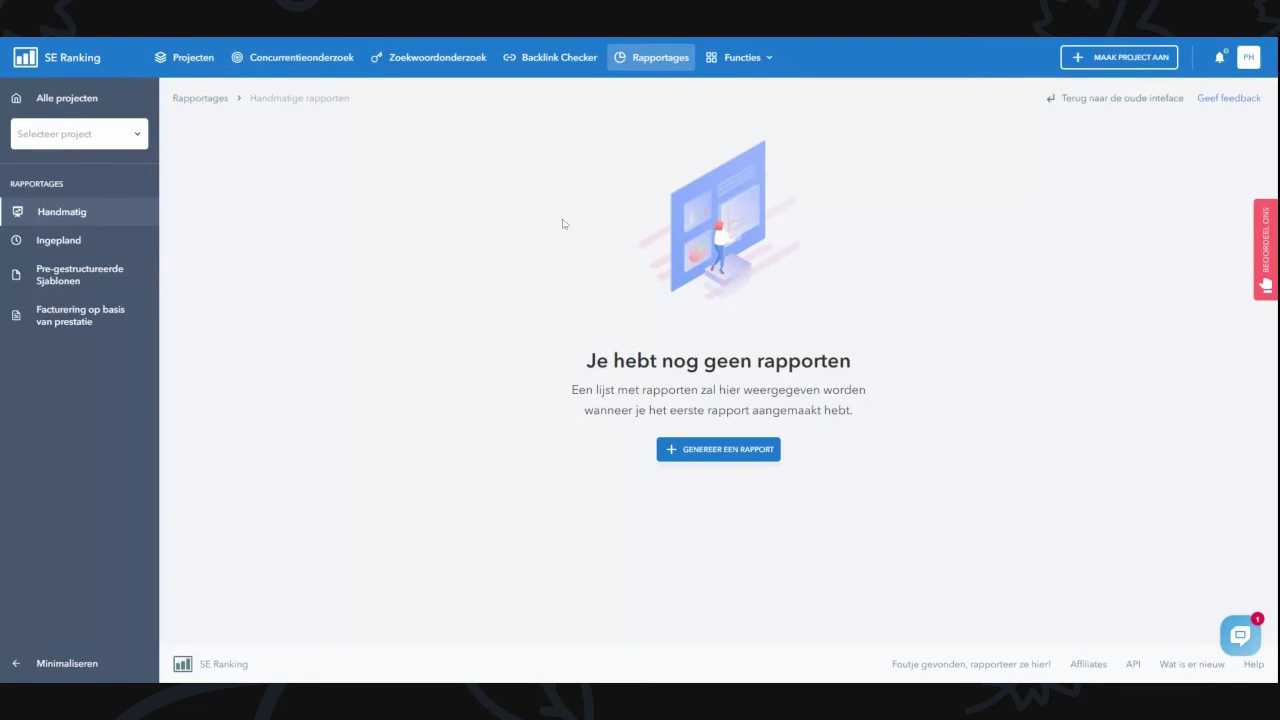
{"action": "left_click", "coordinate": [728, 452]}
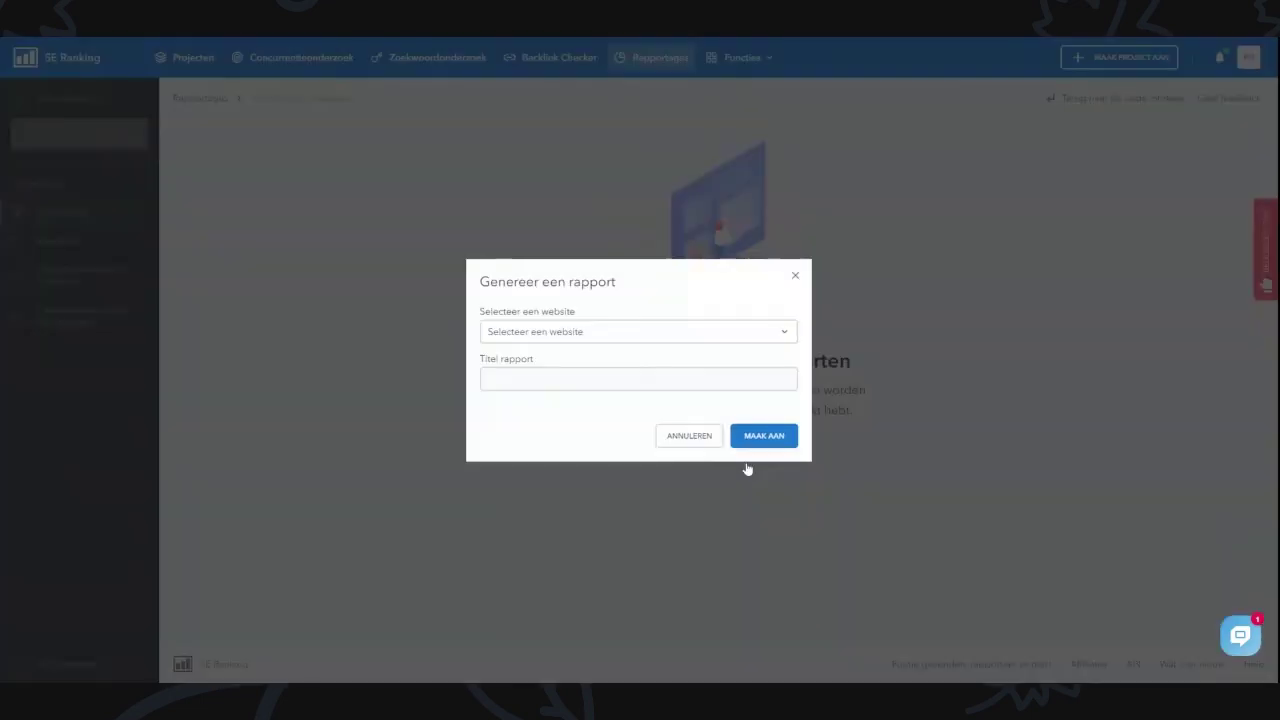
{"action": "left_click", "coordinate": [580, 333]}
{"action": "left_click", "coordinate": [560, 385]}
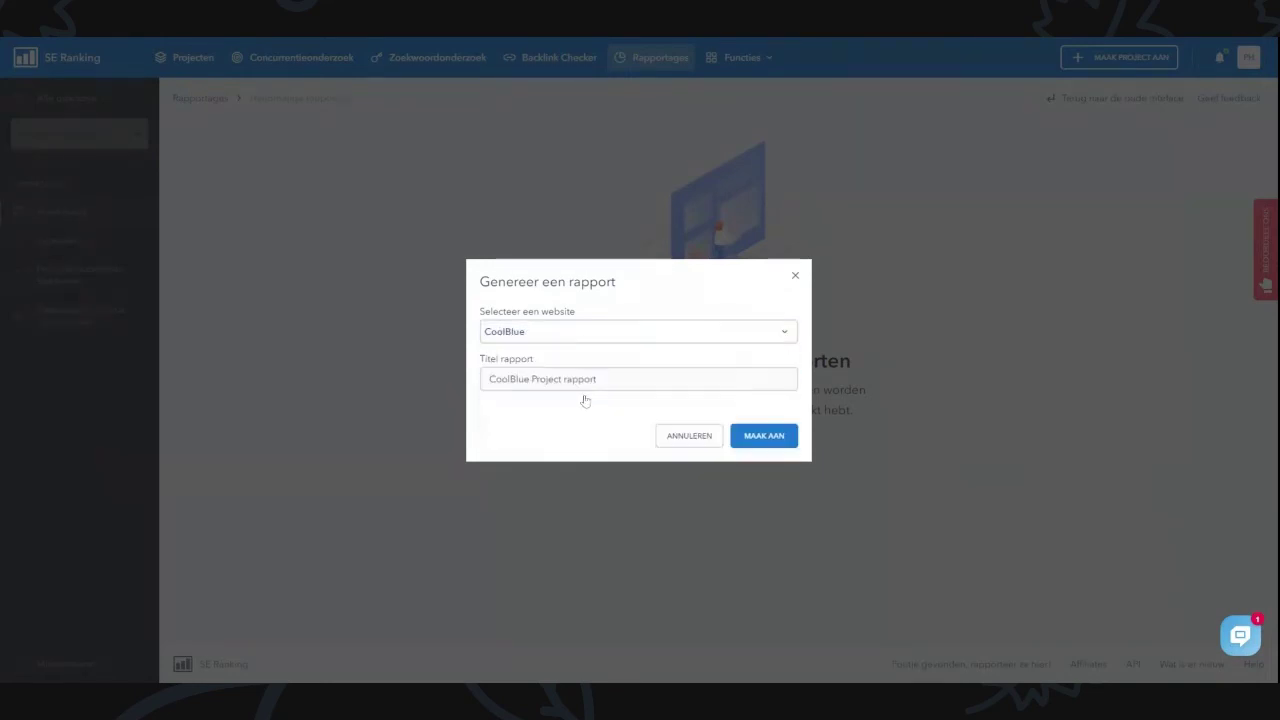
{"action": "left_click", "coordinate": [764, 436]}
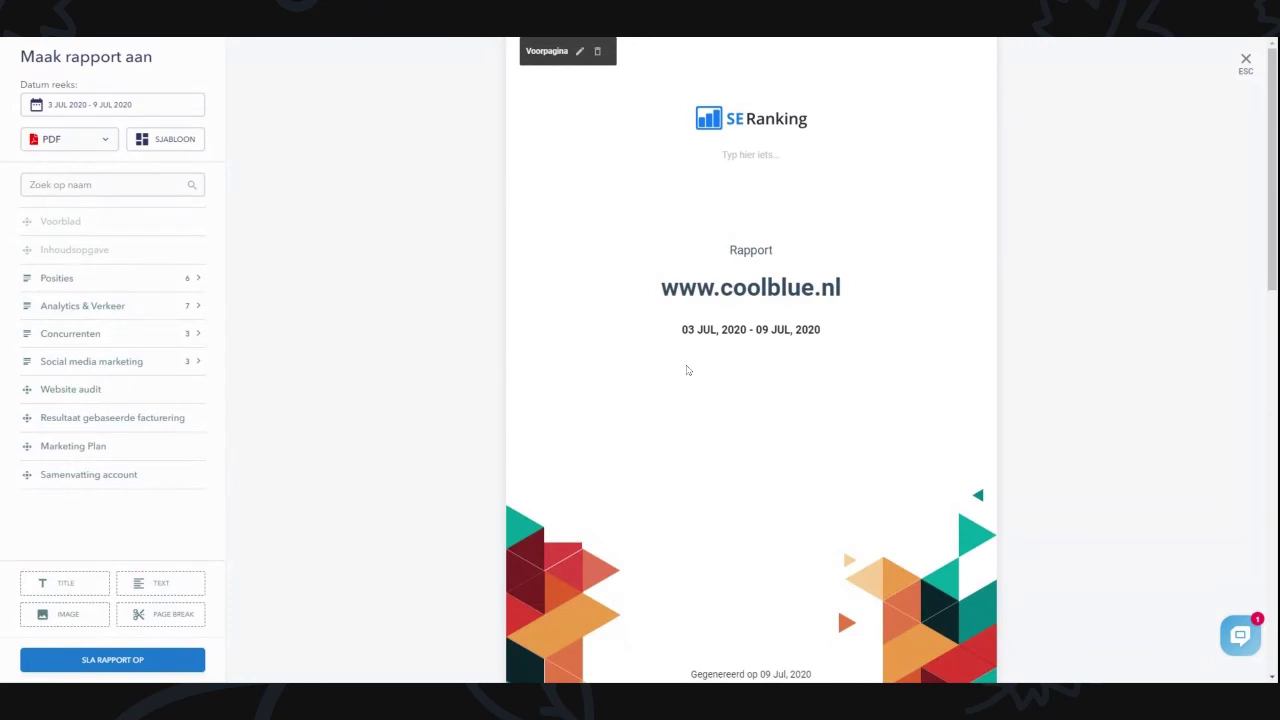
Look through the report preview, from the cover page and table of contents to the project summary and keyword rankings.
{"action": "scroll", "coordinate": [750, 368], "scroll_direction": "down", "scroll_amount": 3}
{"action": "scroll", "coordinate": [752, 366], "scroll_direction": "up", "scroll_amount": 3}
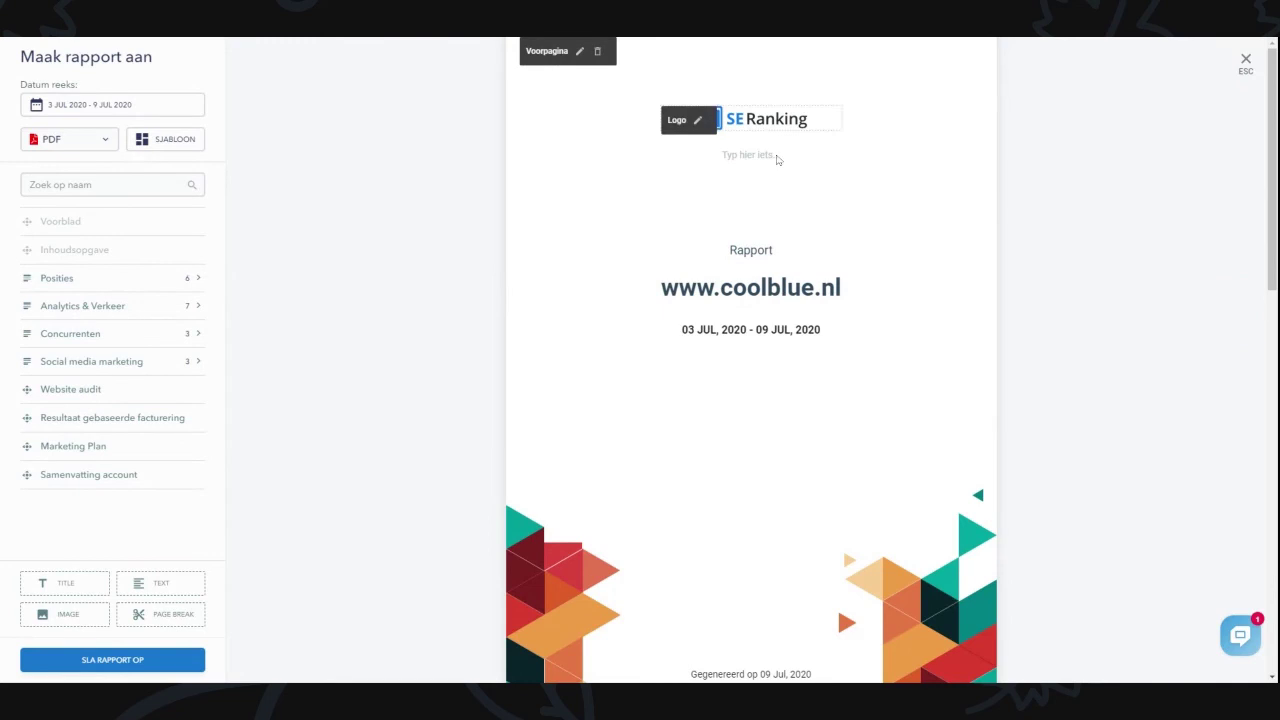
{"action": "scroll", "coordinate": [777, 160], "scroll_direction": "down", "scroll_amount": 6}
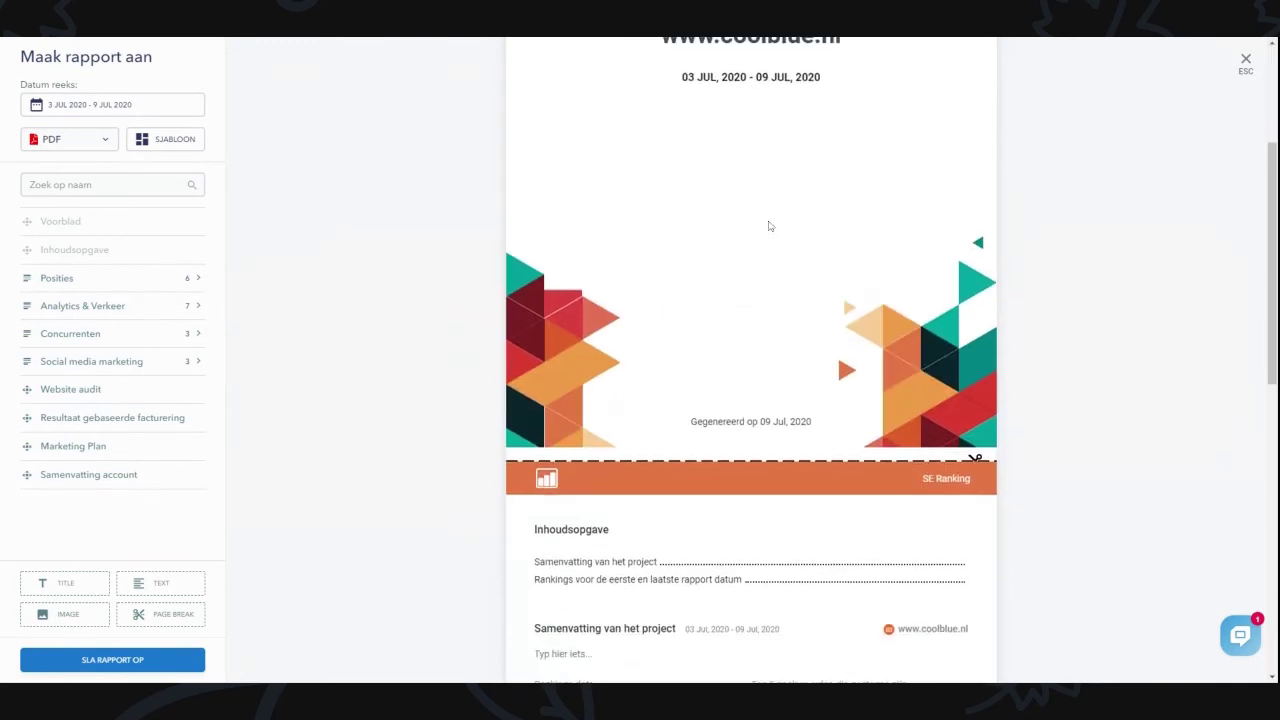
{"action": "scroll", "coordinate": [778, 323], "scroll_direction": "down", "scroll_amount": 4}
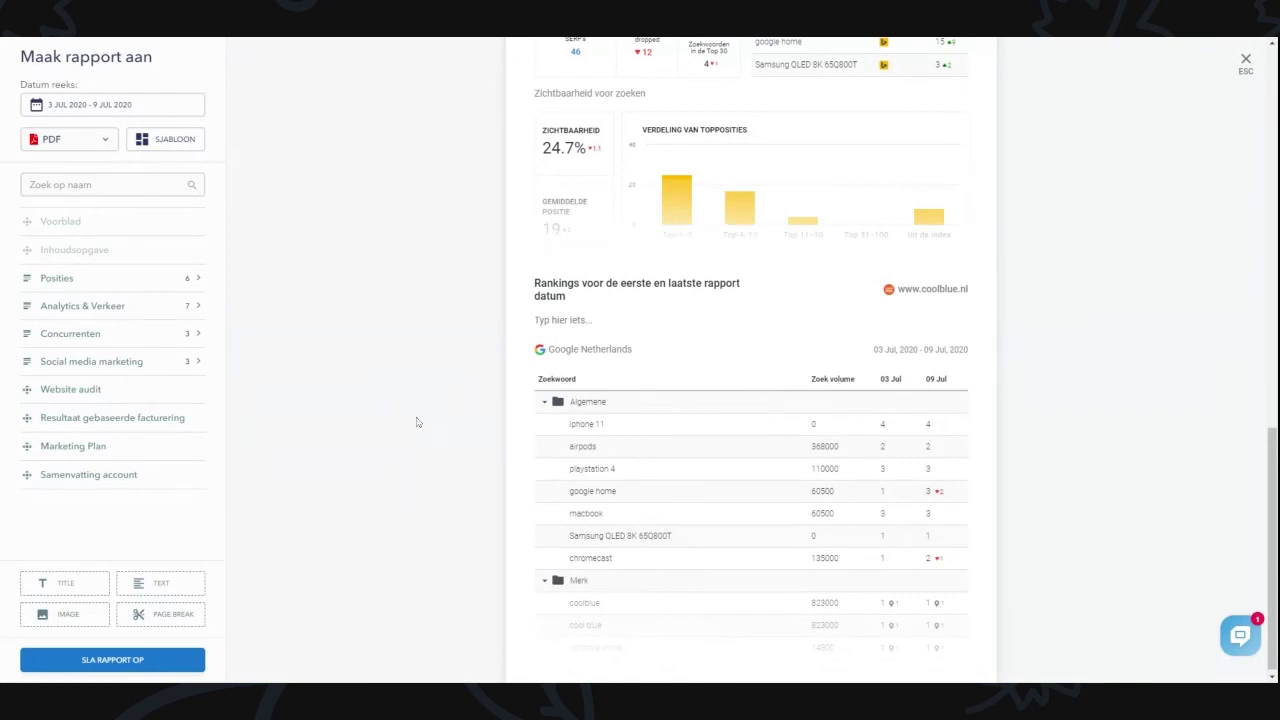
{"action": "scroll", "coordinate": [668, 400], "scroll_direction": "up", "scroll_amount": 14}
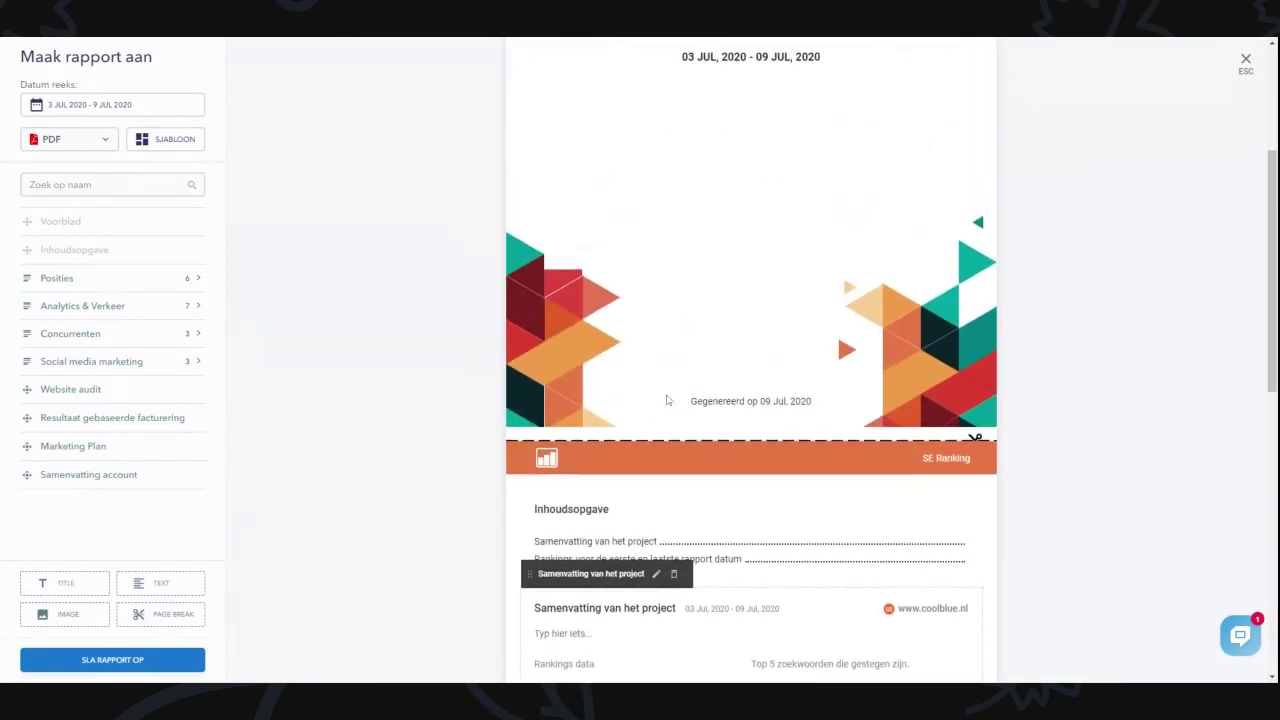
{"action": "scroll", "coordinate": [668, 400], "scroll_direction": "up", "scroll_amount": 2}
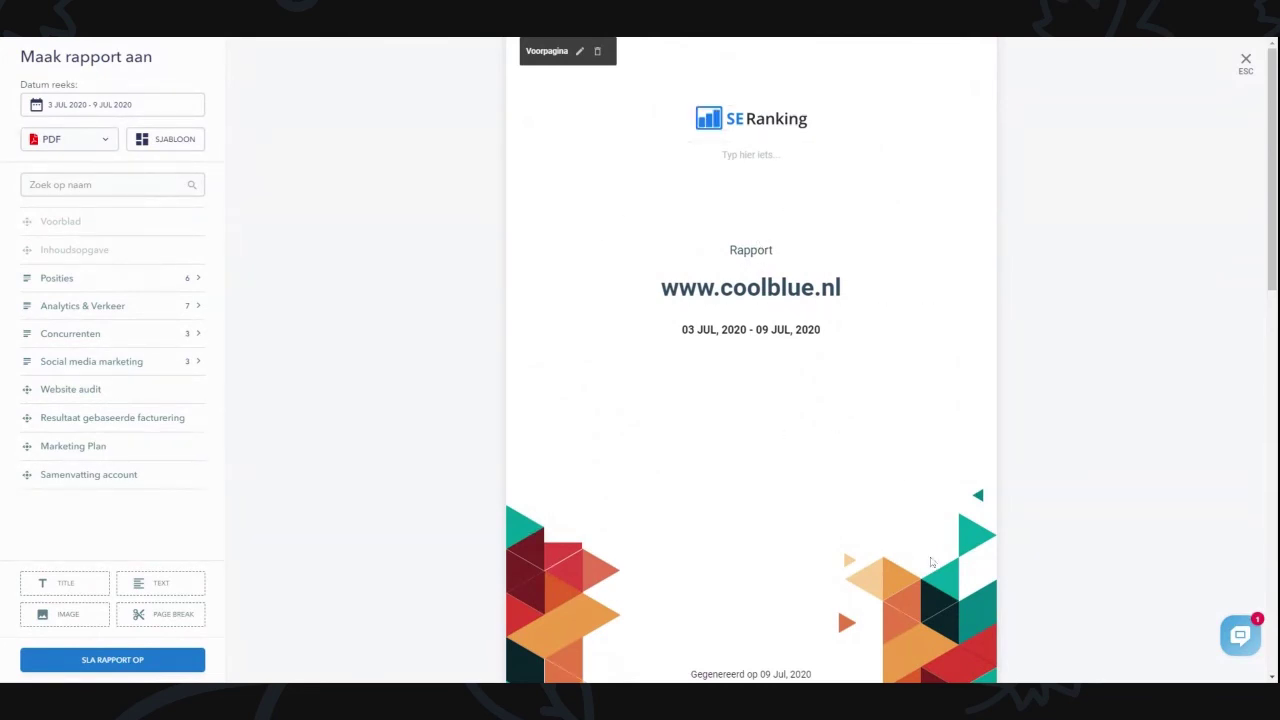
{"action": "scroll", "coordinate": [784, 432], "scroll_direction": "down", "scroll_amount": 1}
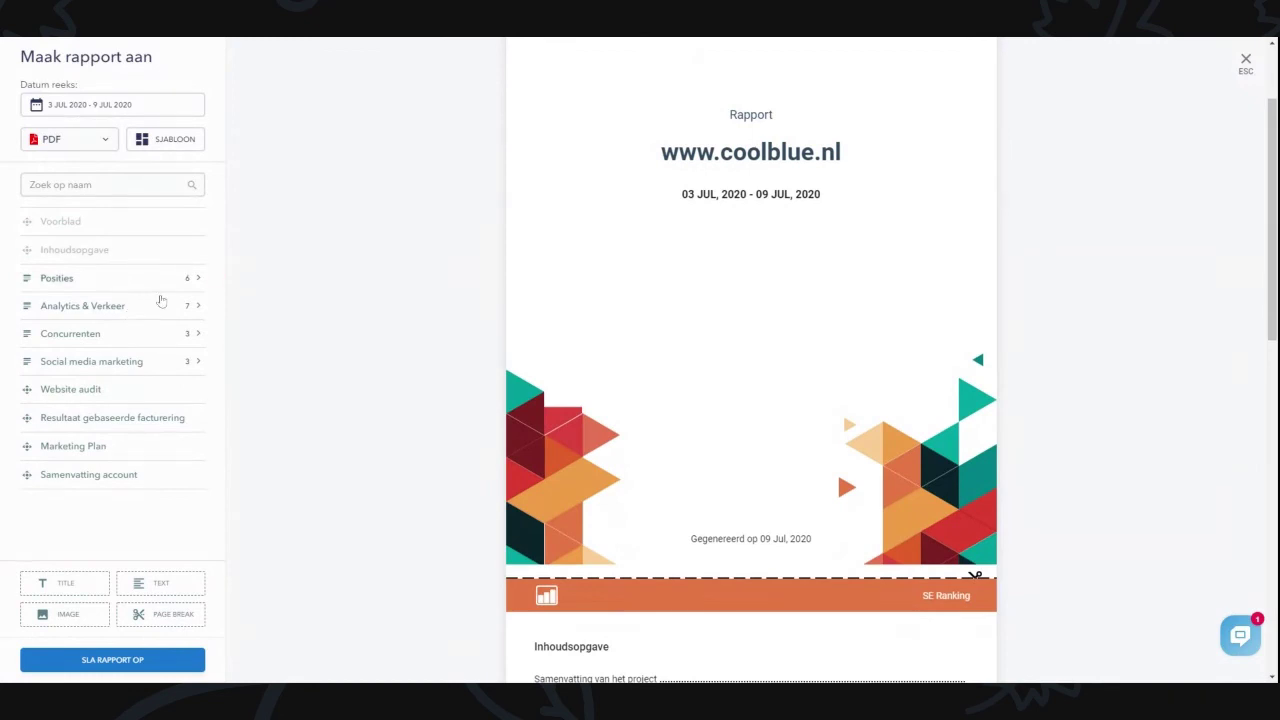
{"action": "scroll", "coordinate": [688, 278], "scroll_direction": "down", "scroll_amount": 1}
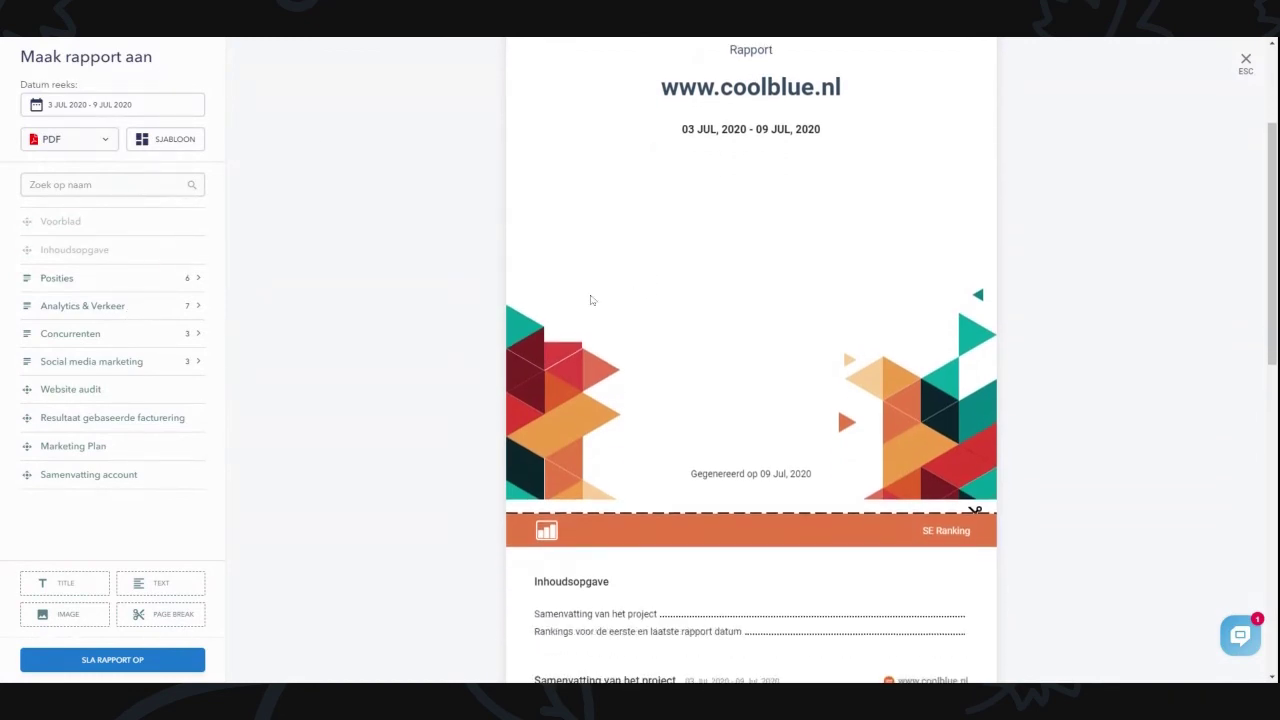
Apply the standard SEO report template to the CoolBlue report and look through its ranking, competitor and website audit sections.
{"action": "left_click", "coordinate": [156, 146]}
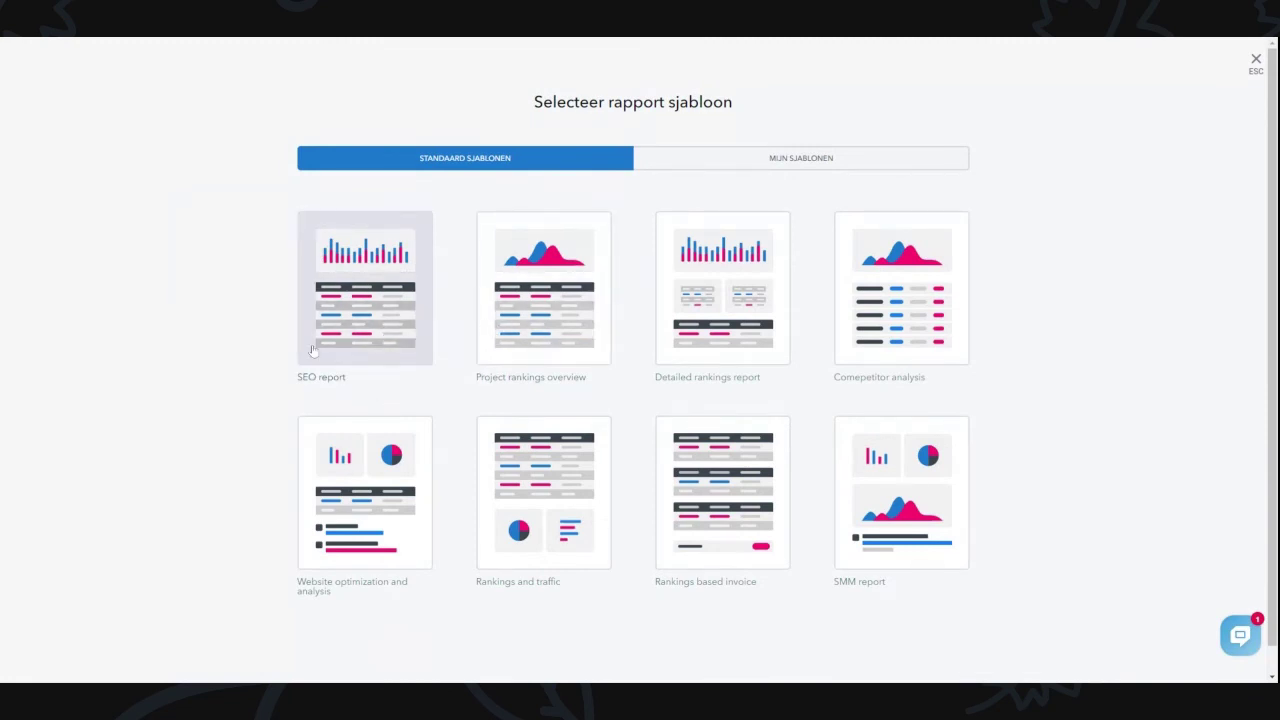
{"action": "key", "text": "Escape"}
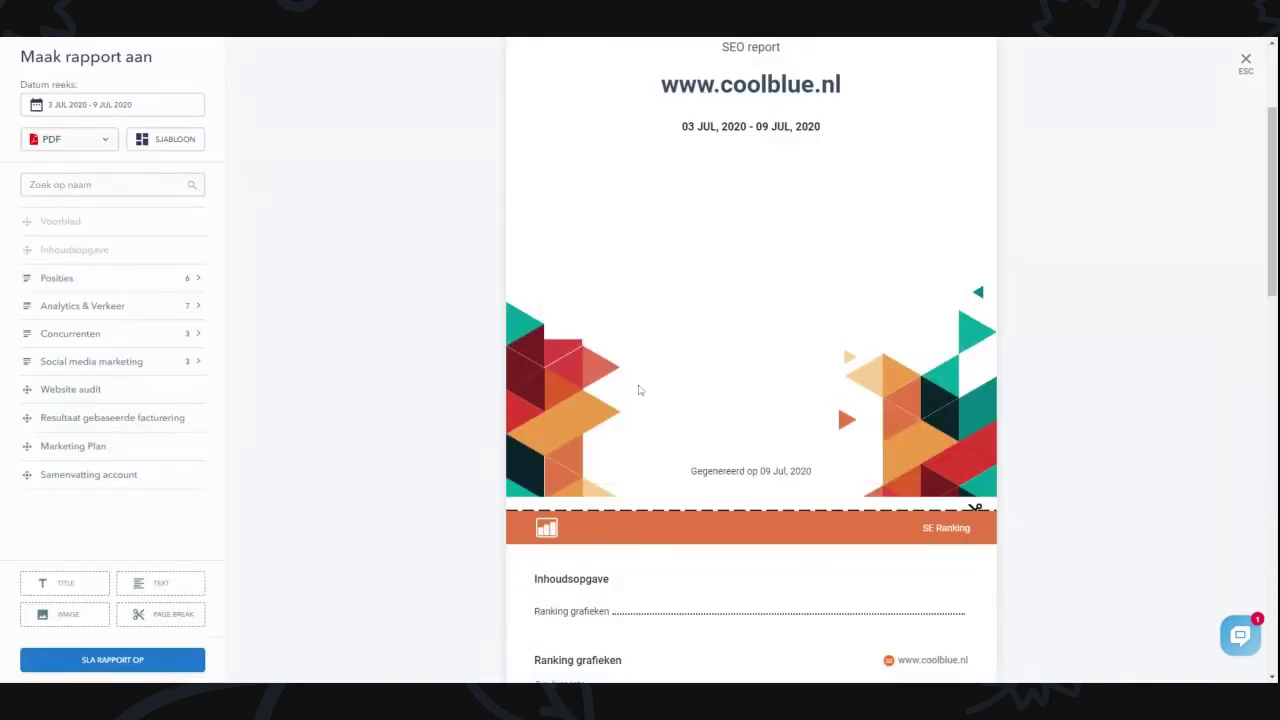
{"action": "scroll", "coordinate": [665, 376], "scroll_direction": "down", "scroll_amount": 3}
{"action": "scroll", "coordinate": [665, 376], "scroll_direction": "down", "scroll_amount": 10}
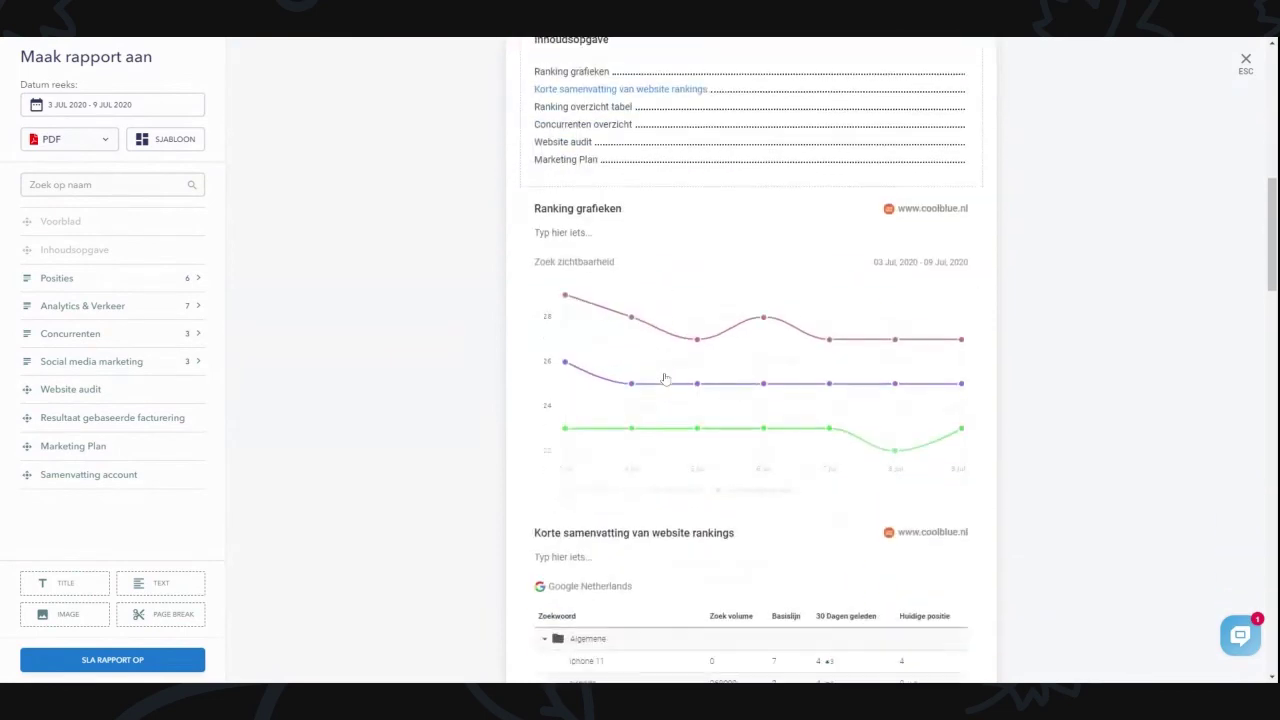
{"action": "scroll", "coordinate": [643, 370], "scroll_direction": "down", "scroll_amount": 8}
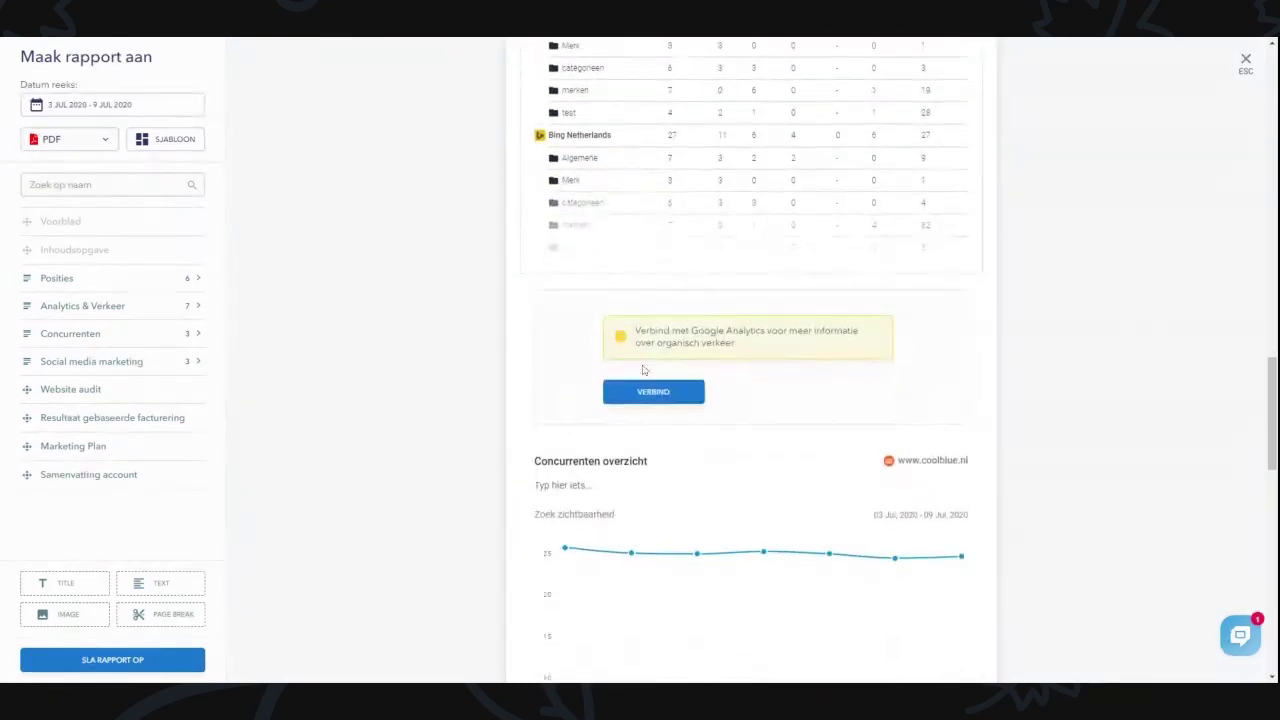
{"action": "scroll", "coordinate": [640, 375], "scroll_direction": "down", "scroll_amount": 2}
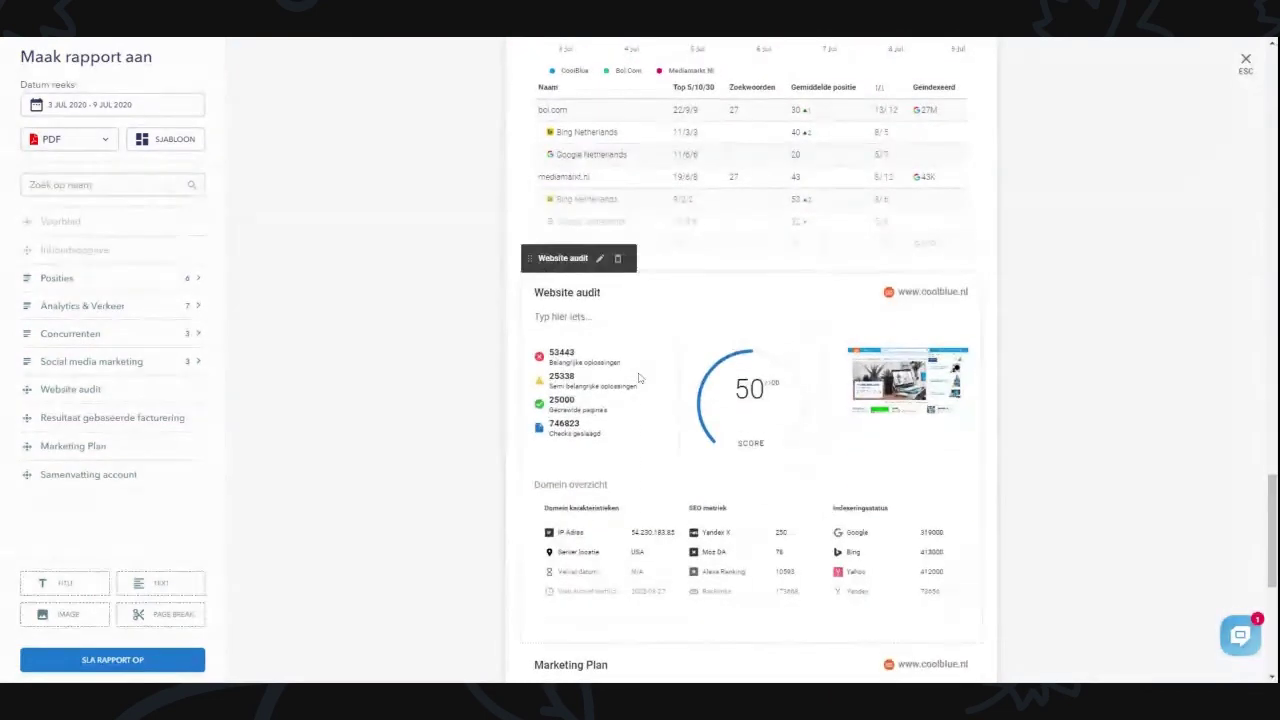
{"action": "scroll", "coordinate": [595, 375], "scroll_direction": "up", "scroll_amount": 10}
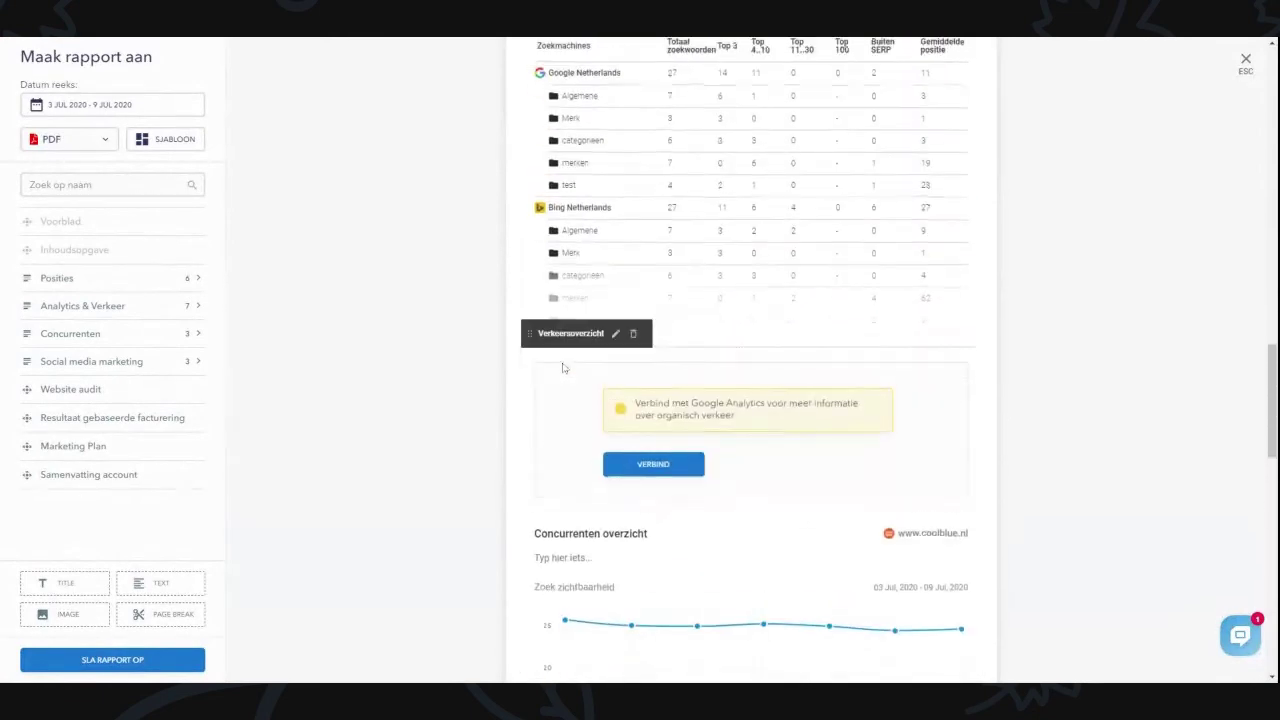
Look over the standard report templates, reapply the SEO report template and check the available export formats.
{"action": "left_click", "coordinate": [172, 140]}
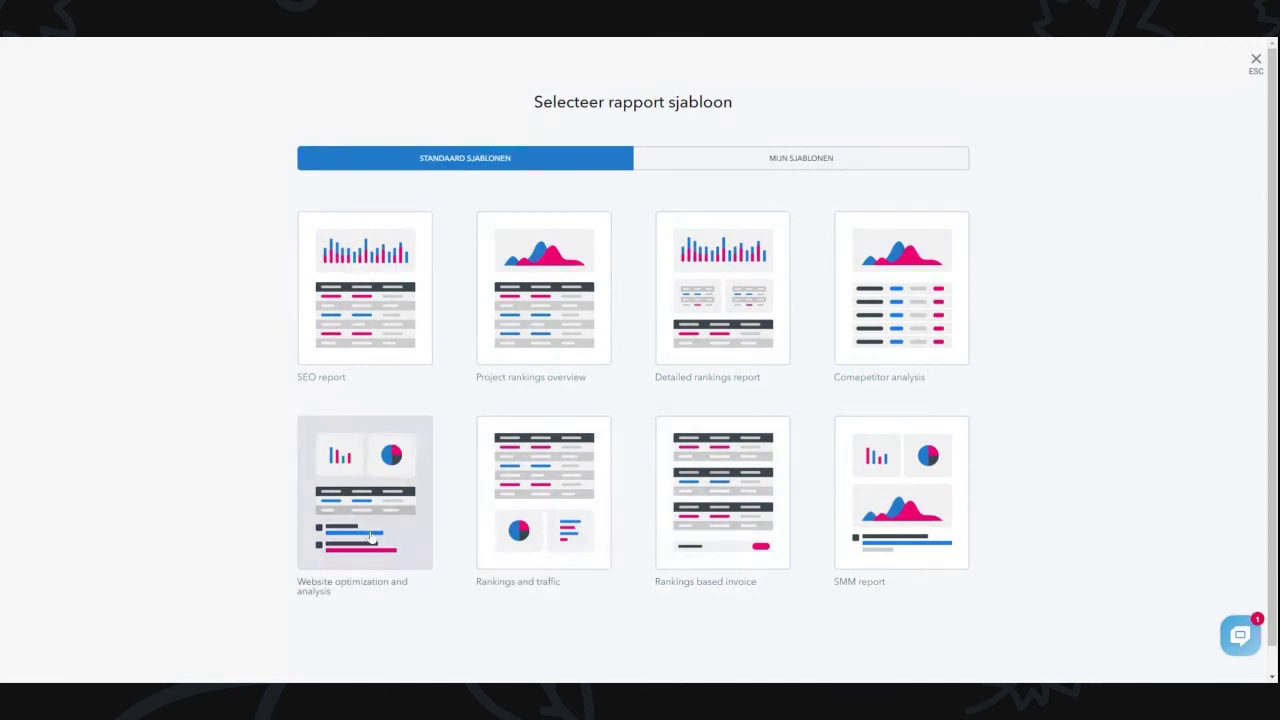
{"action": "left_click", "coordinate": [416, 343]}
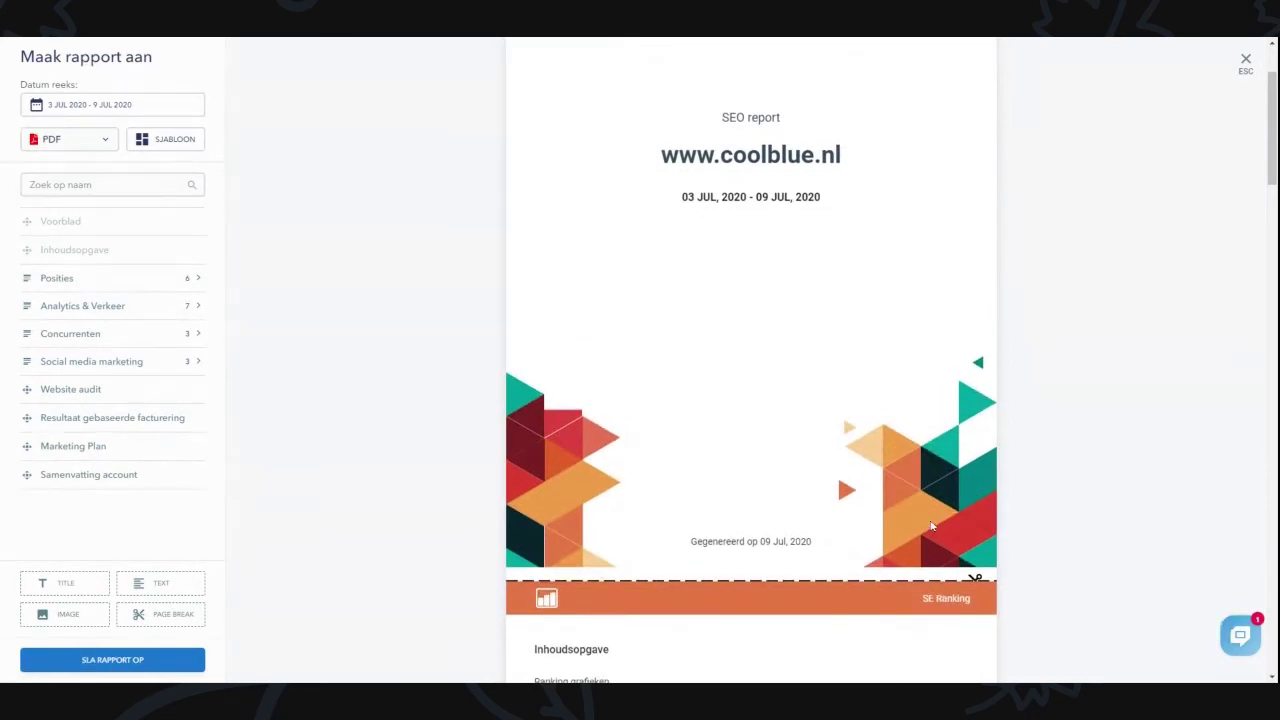
{"action": "left_click", "coordinate": [168, 140]}
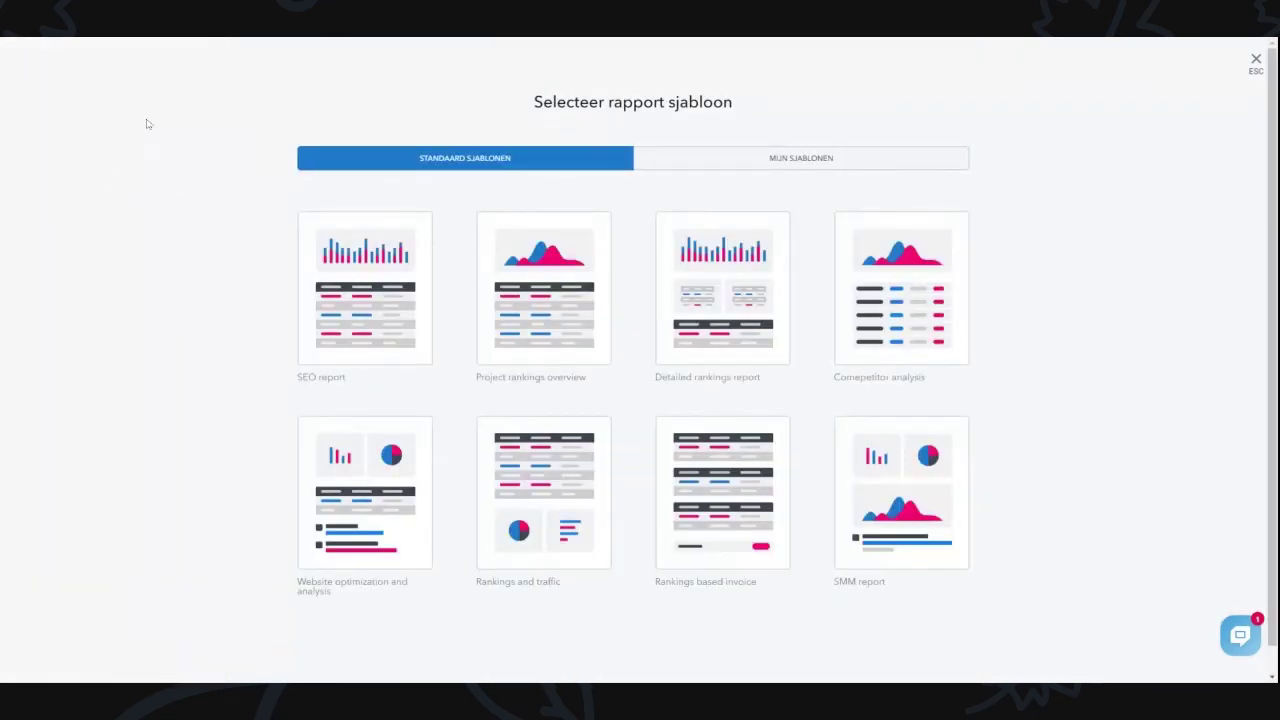
{"action": "left_click", "coordinate": [420, 262]}
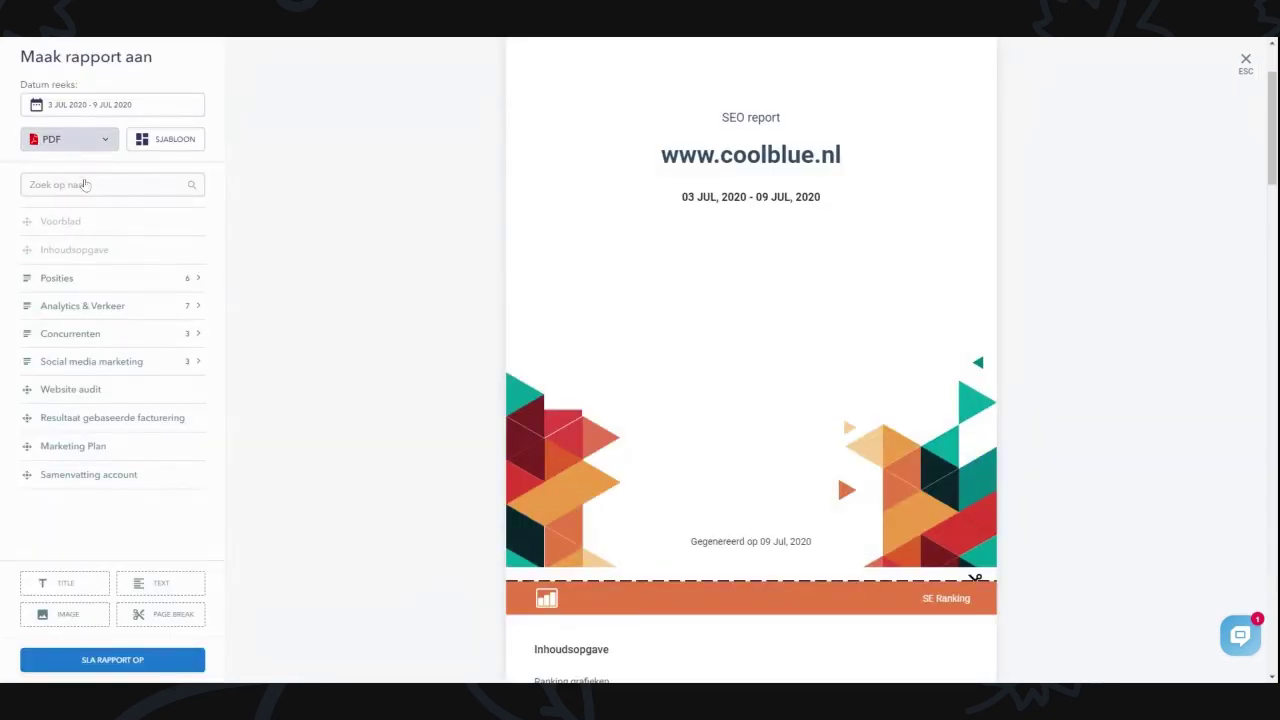
{"action": "left_click", "coordinate": [100, 140]}
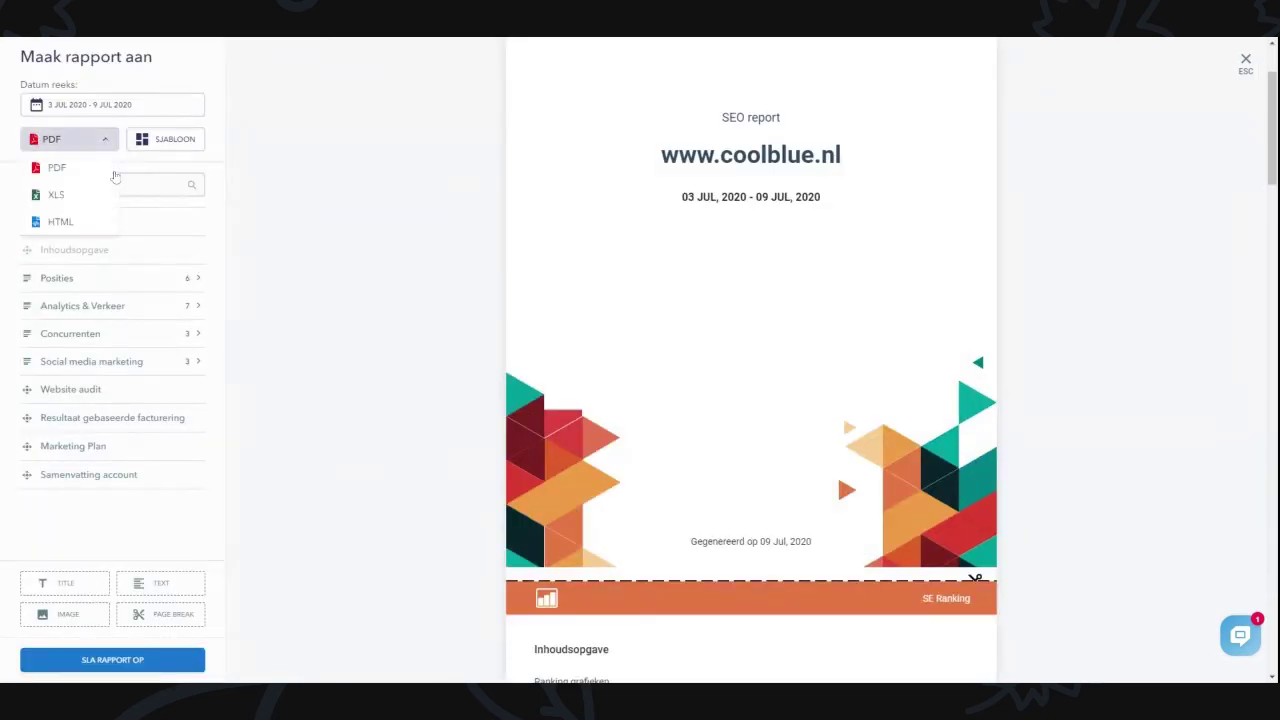
{"action": "left_click", "coordinate": [230, 205]}
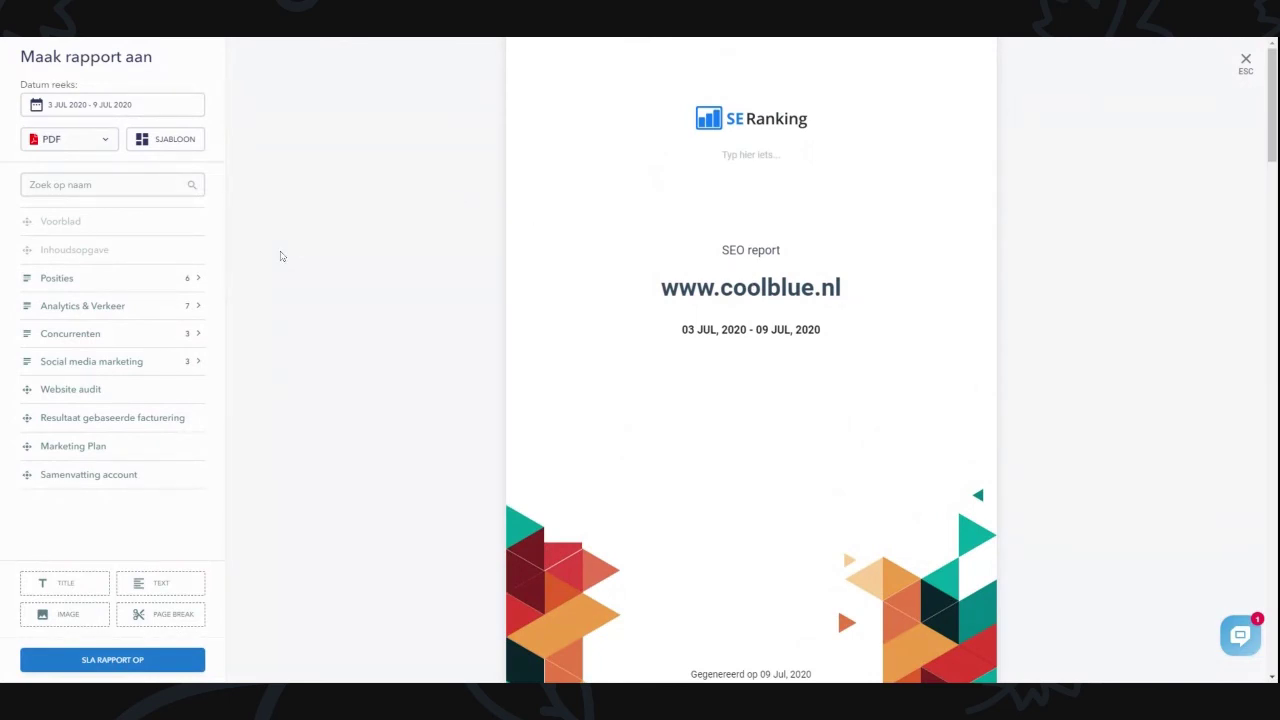
Close the CoolBlue report without saving it and go to the scheduled reports section.
{"action": "left_click", "coordinate": [1245, 60]}
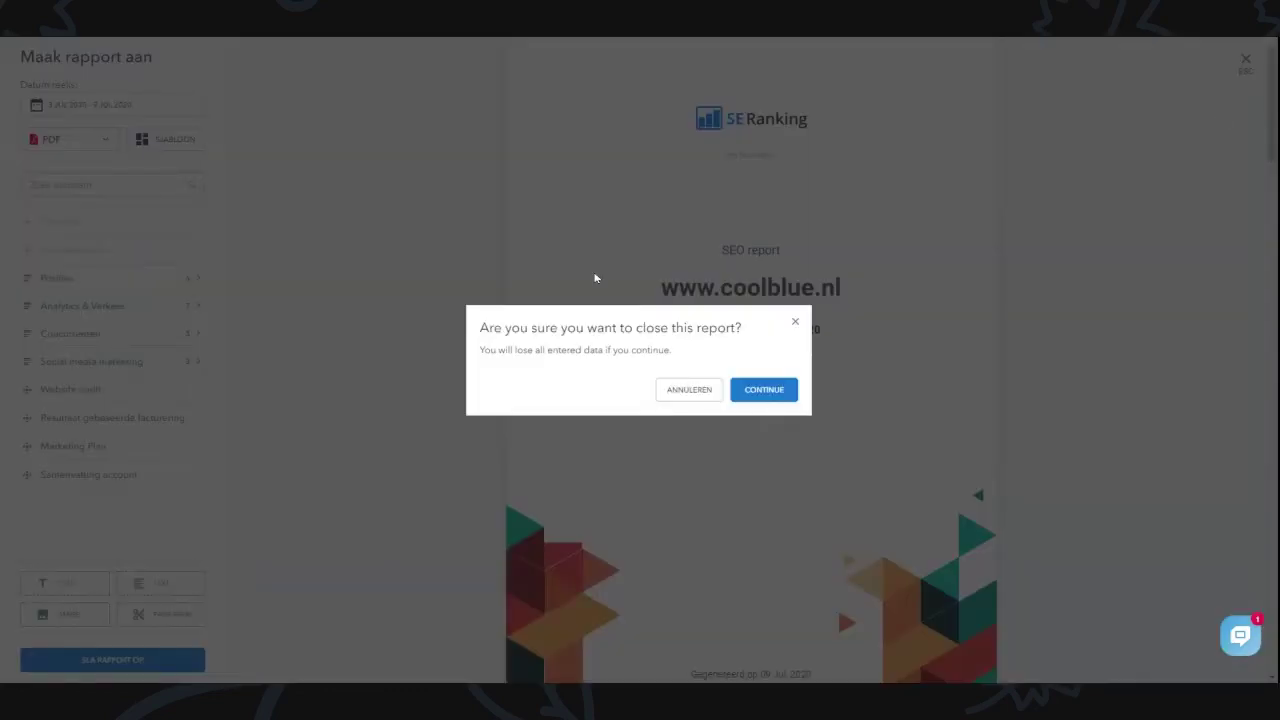
{"action": "left_click", "coordinate": [766, 392]}
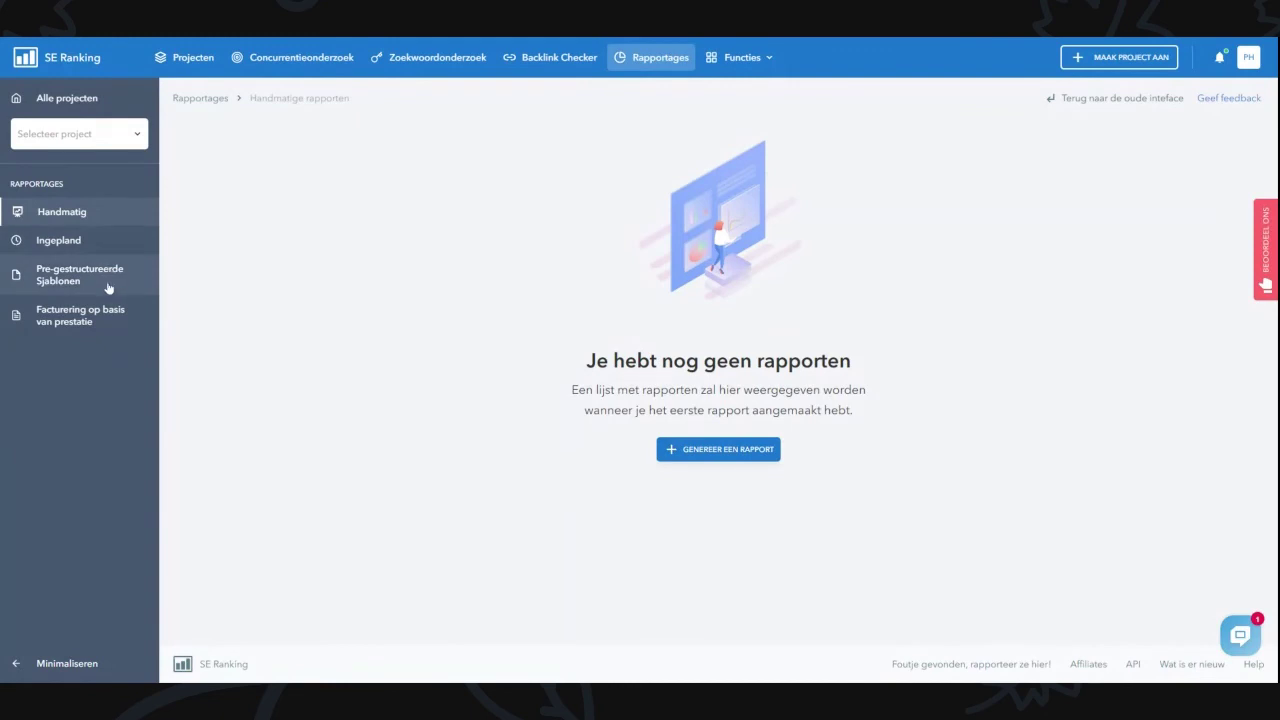
{"action": "left_click", "coordinate": [59, 240]}
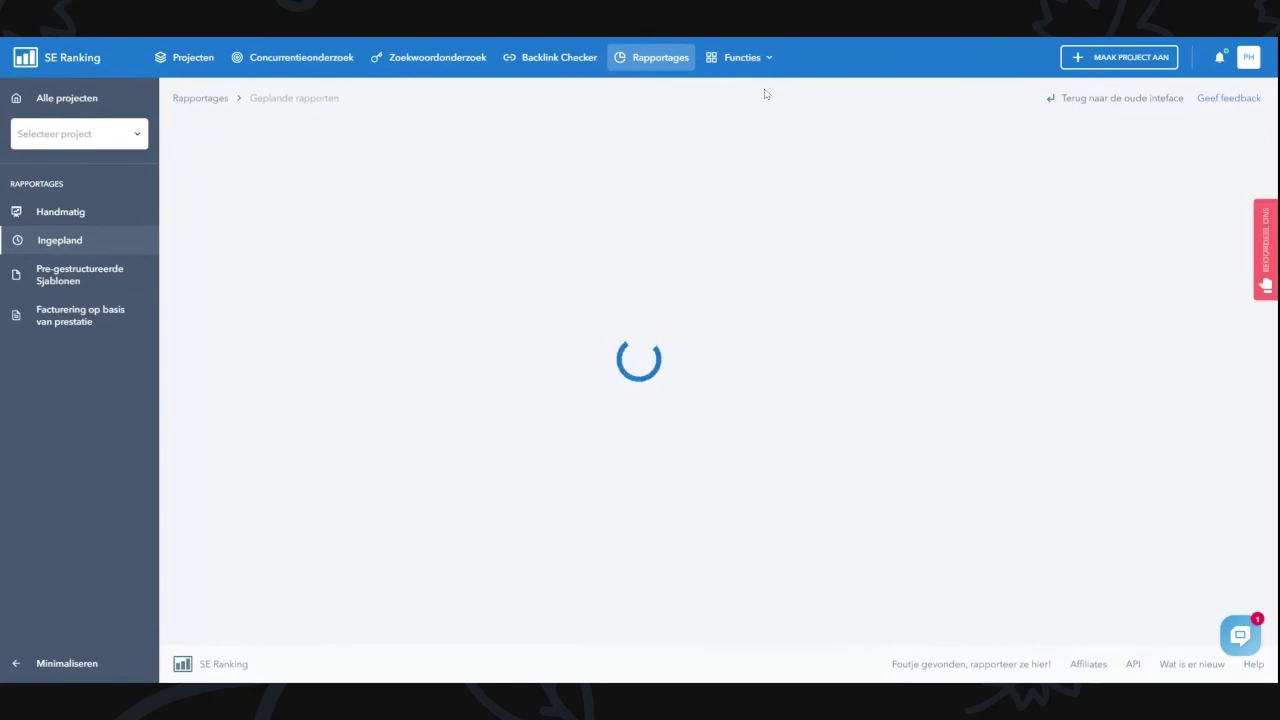
Start an on-page SEO audit of coolblue.nl for the keyword "coolbue".
{"action": "mouse_move", "coordinate": [740, 57]}
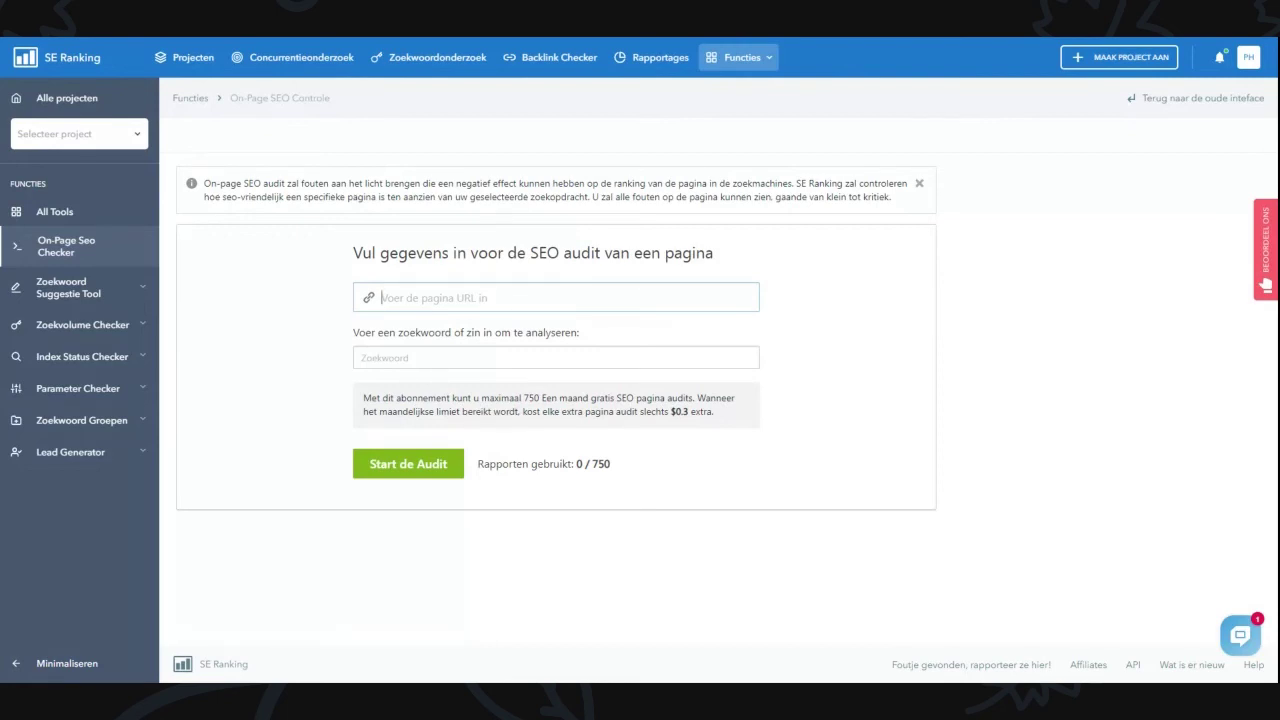
{"action": "type", "text": "coolblue.nl"}
{"action": "key", "text": "Tab"}
{"action": "type", "text": "coolbue"}
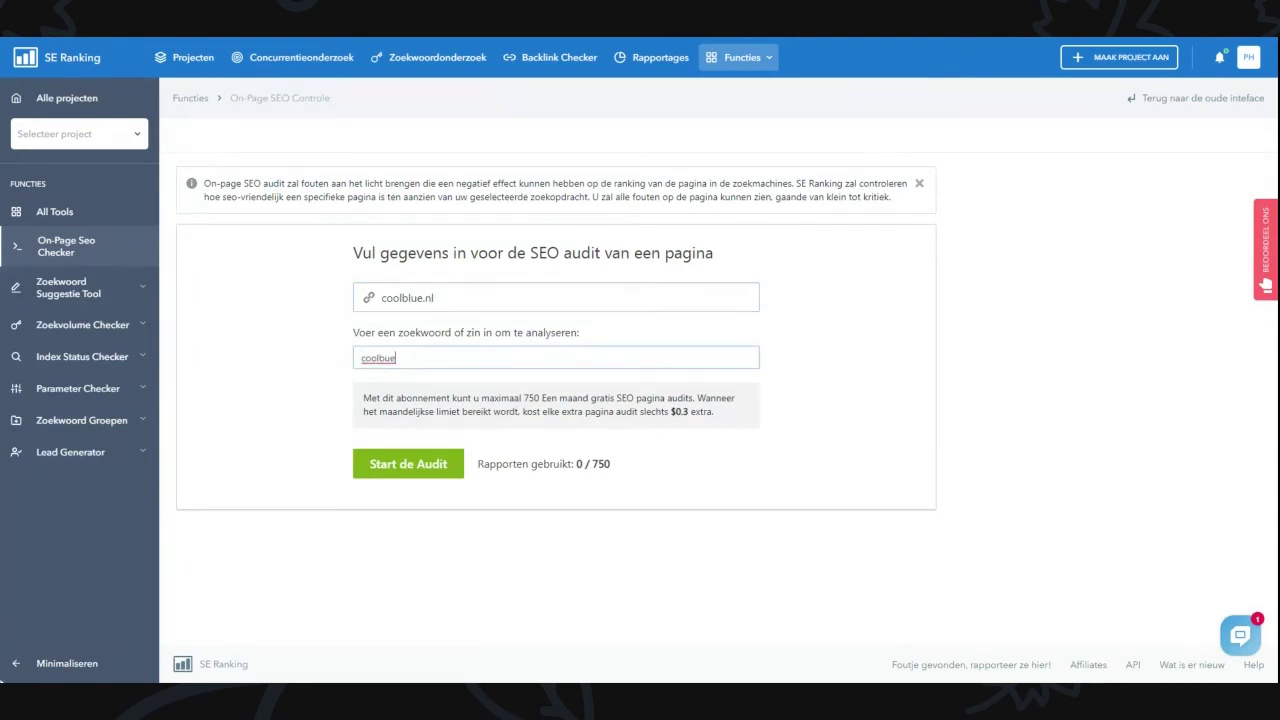
{"action": "key", "text": "shift+Tab"}
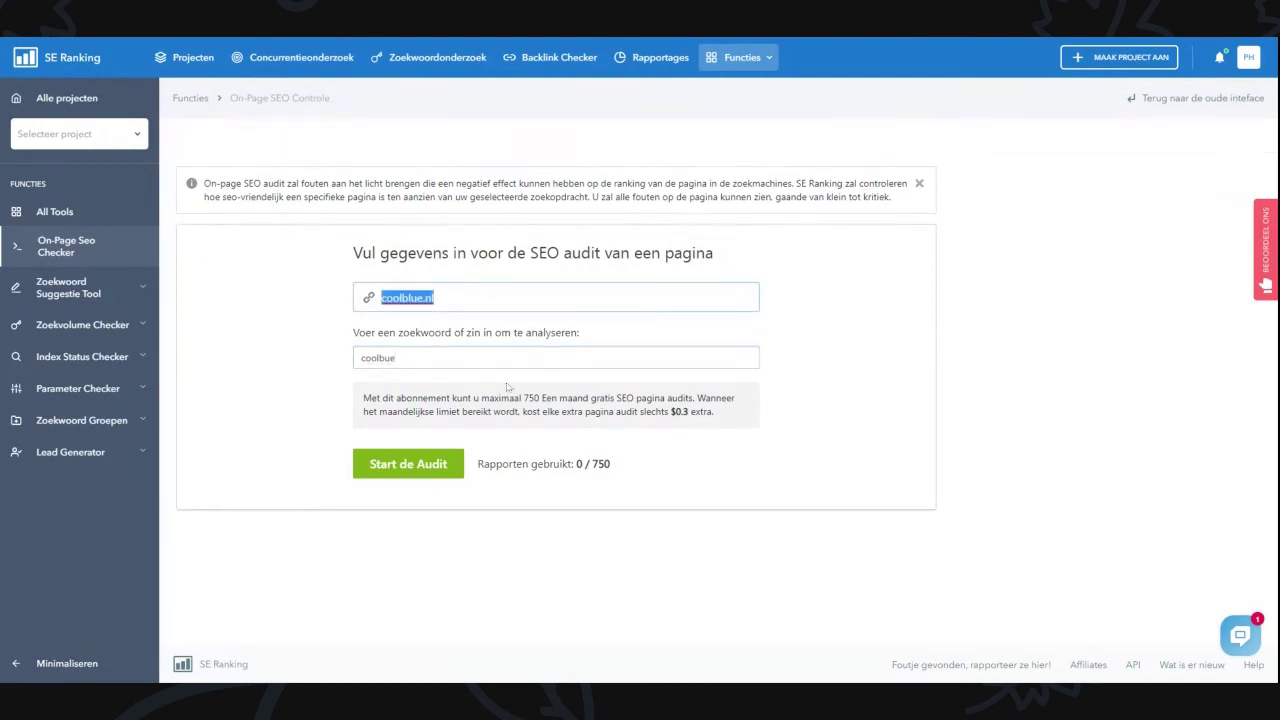
{"action": "left_click", "coordinate": [411, 502]}
{"action": "key", "text": "shift+Tab"}
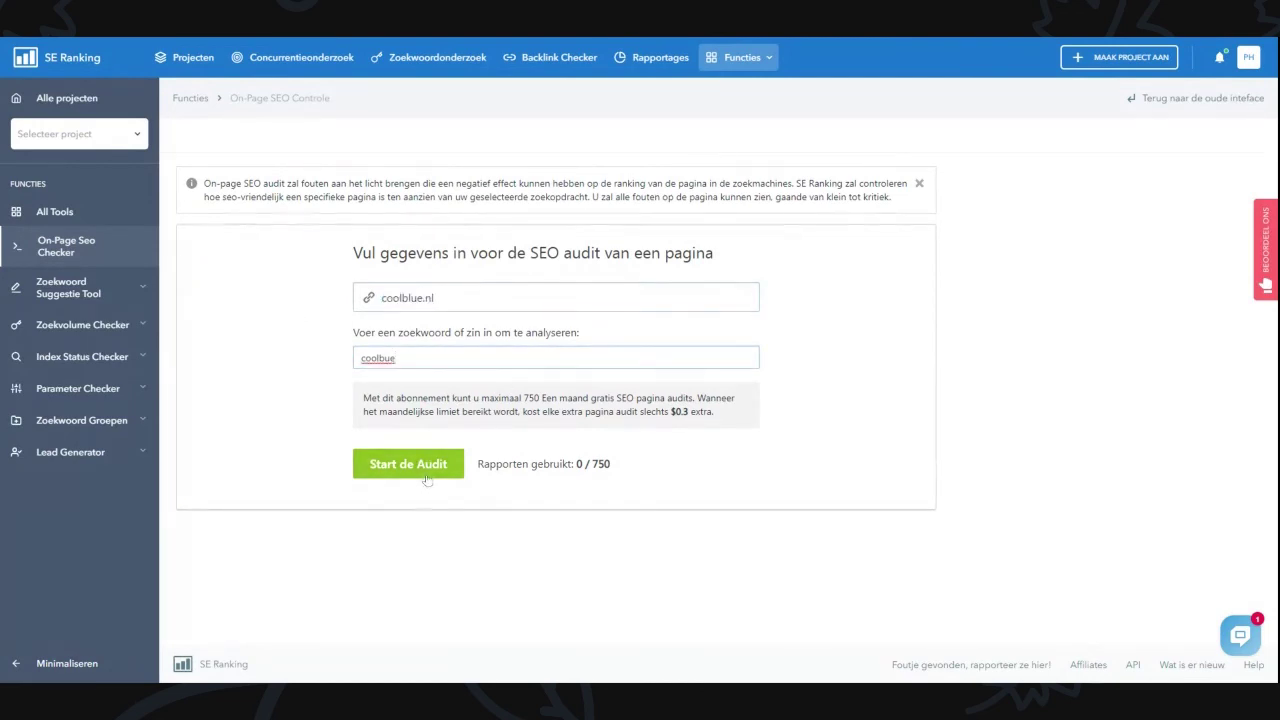
{"action": "left_click", "coordinate": [428, 474]}
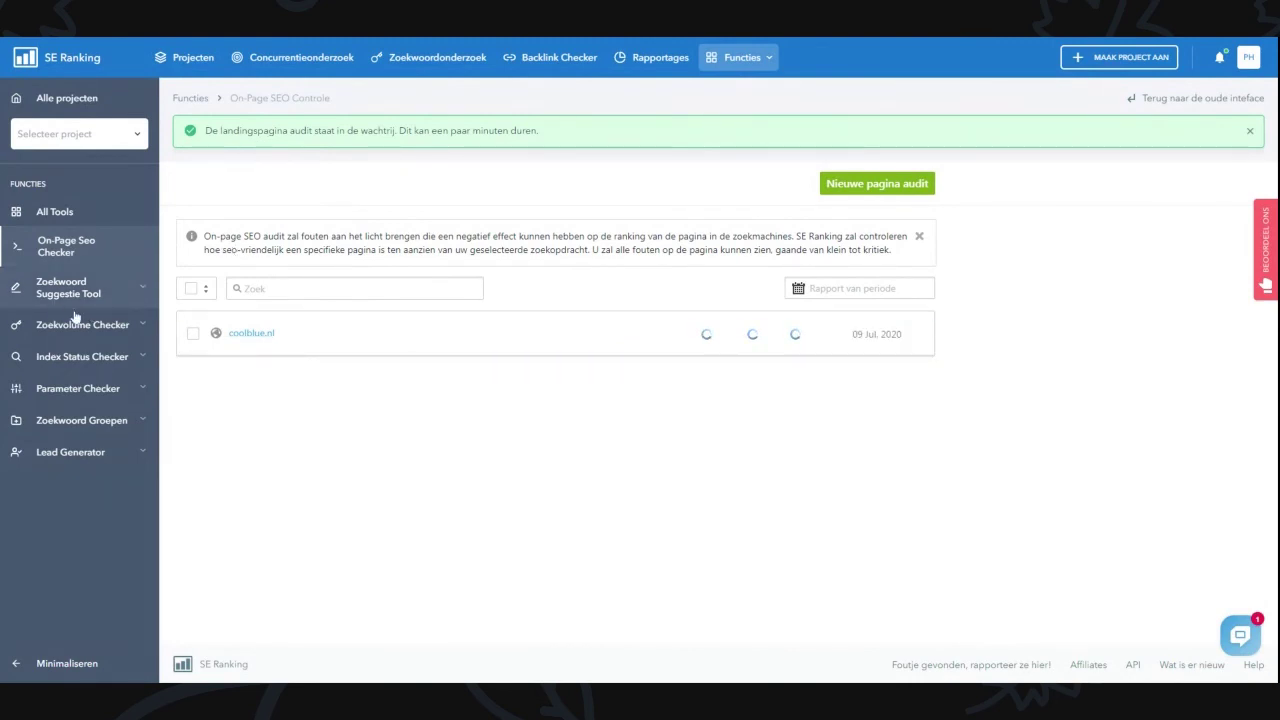
Open the keyword grouping tool and title the grouping report "test zoekwoorden".
{"action": "mouse_move", "coordinate": [742, 57]}
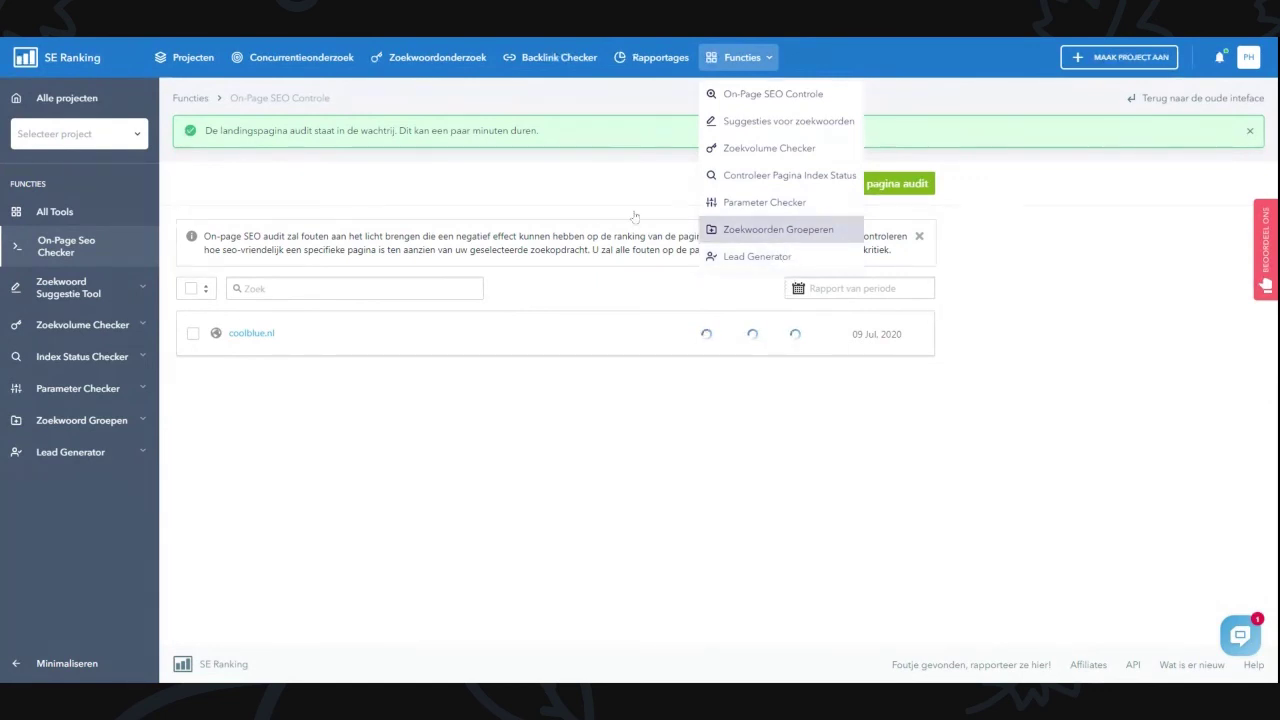
{"action": "left_click", "coordinate": [786, 260]}
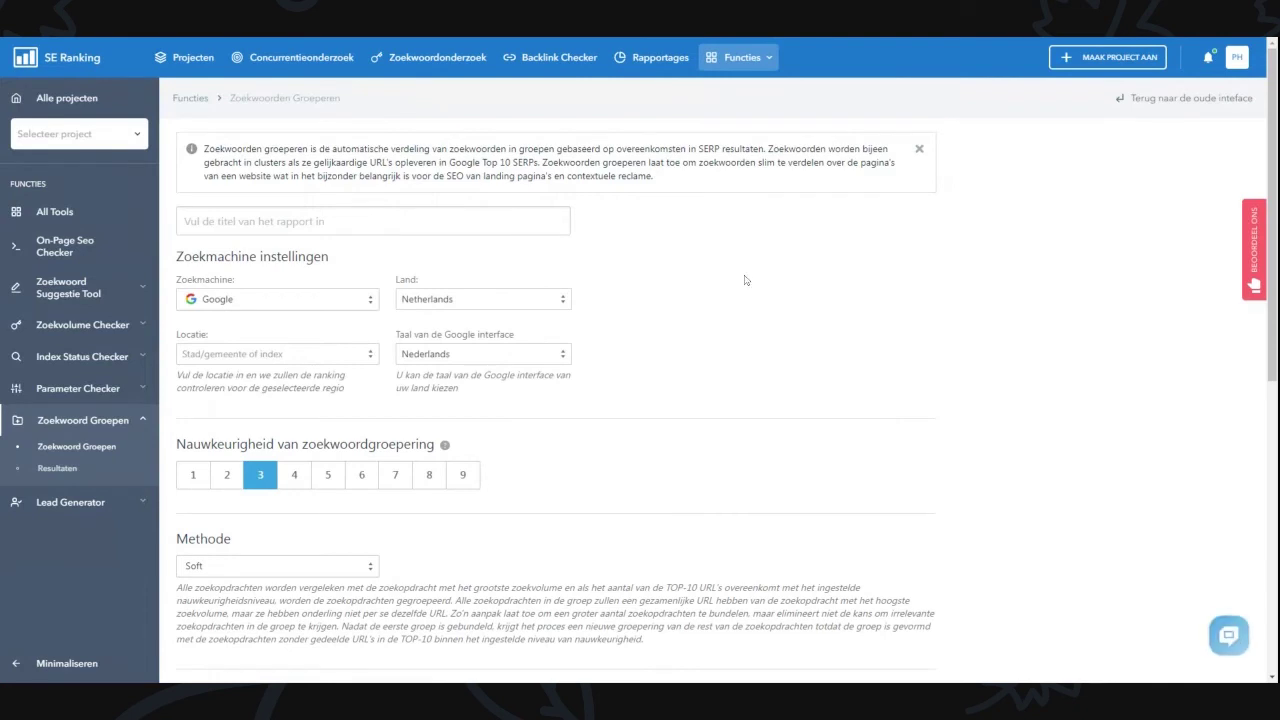
{"action": "left_click", "coordinate": [1237, 57]}
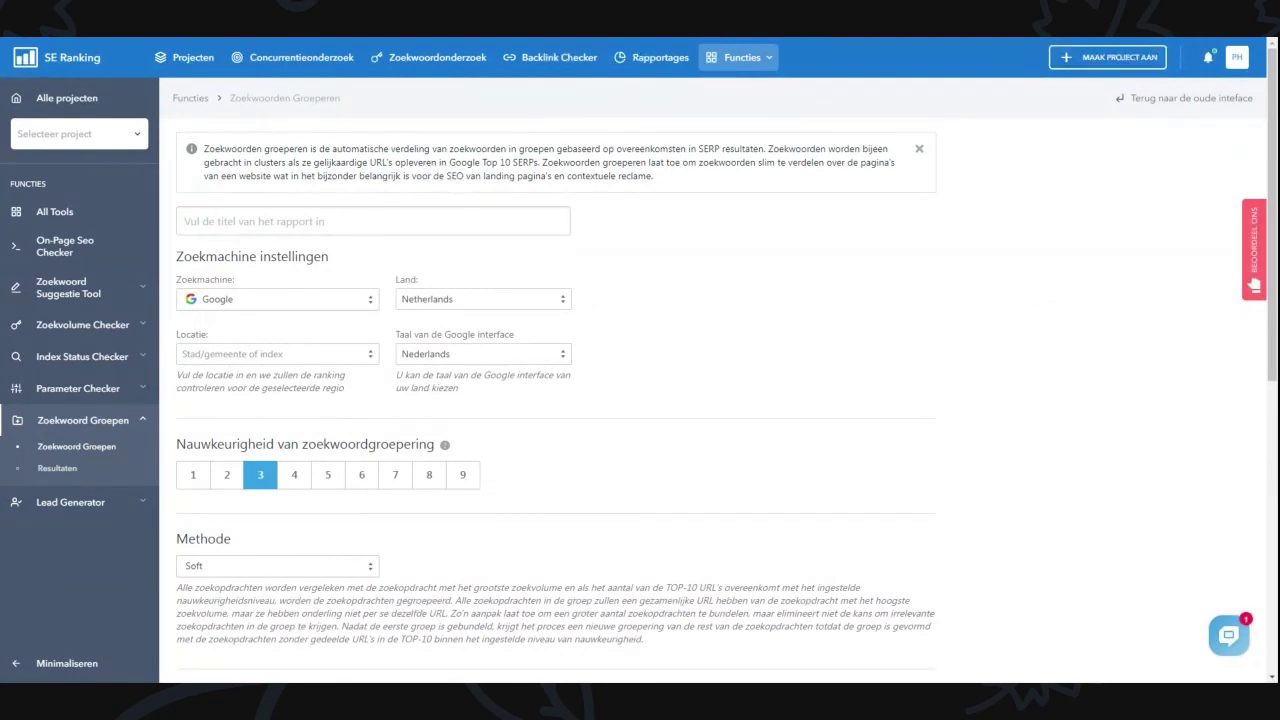
{"action": "type", "text": "test zowe"}
{"action": "key", "text": "BackSpace"}
{"action": "key", "text": "BackSpace"}
{"action": "type", "text": "el"}
{"action": "type", "text": "kwoorxn"}
{"action": "type", "text": "den"}
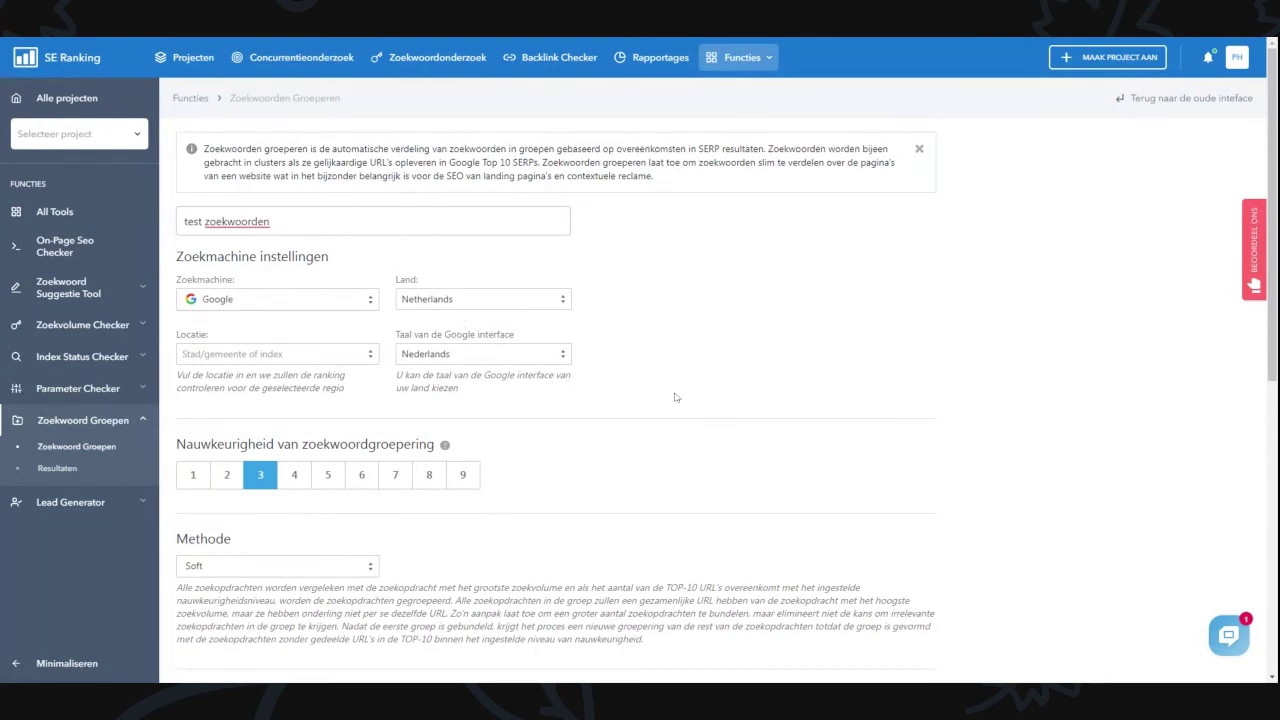
Enter "test" and "test coolblue" on separate lines as the search queries for grouping.
{"action": "scroll", "coordinate": [752, 392], "scroll_direction": "down", "scroll_amount": 1}
{"action": "scroll", "coordinate": [752, 392], "scroll_direction": "down", "scroll_amount": 1}
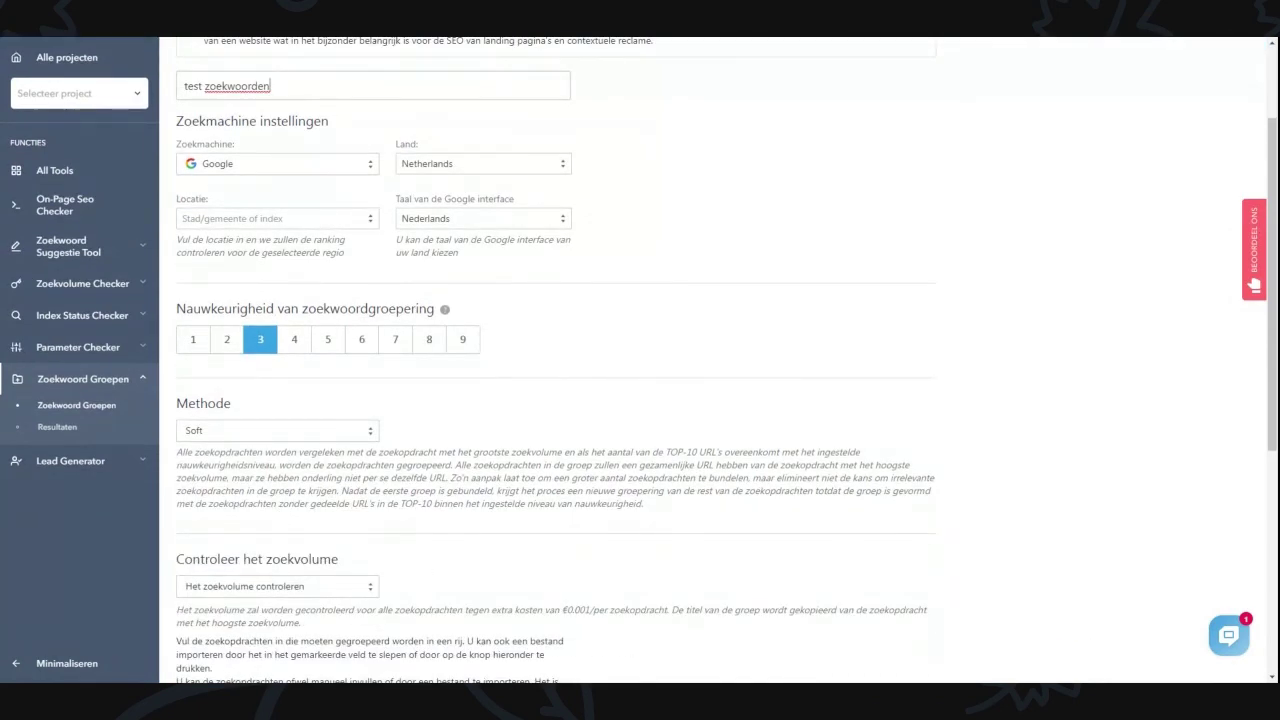
{"action": "left_click", "coordinate": [429, 339]}
{"action": "scroll", "coordinate": [450, 355], "scroll_direction": "down", "scroll_amount": 2}
{"action": "scroll", "coordinate": [453, 357], "scroll_direction": "down", "scroll_amount": 2}
{"action": "left_click", "coordinate": [453, 357]}
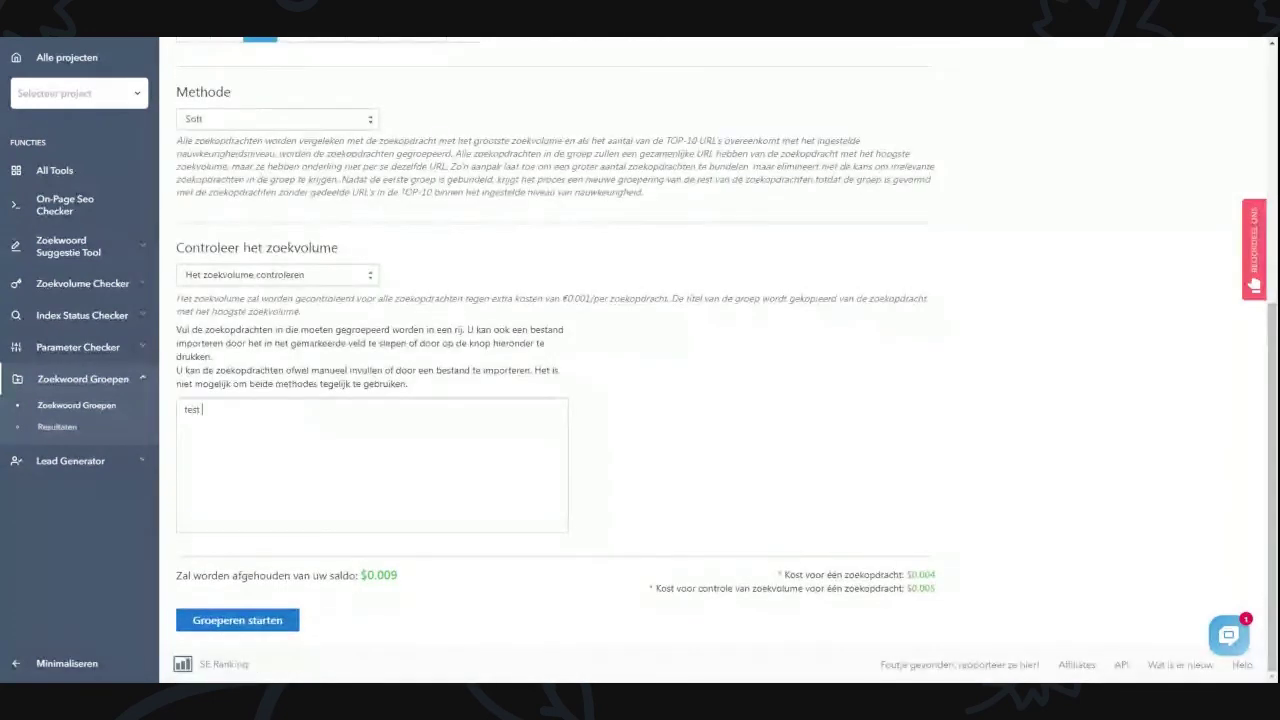
{"action": "key", "text": "Return"}
{"action": "type", "text": "test coolblue"}
{"action": "key", "text": "Return"}
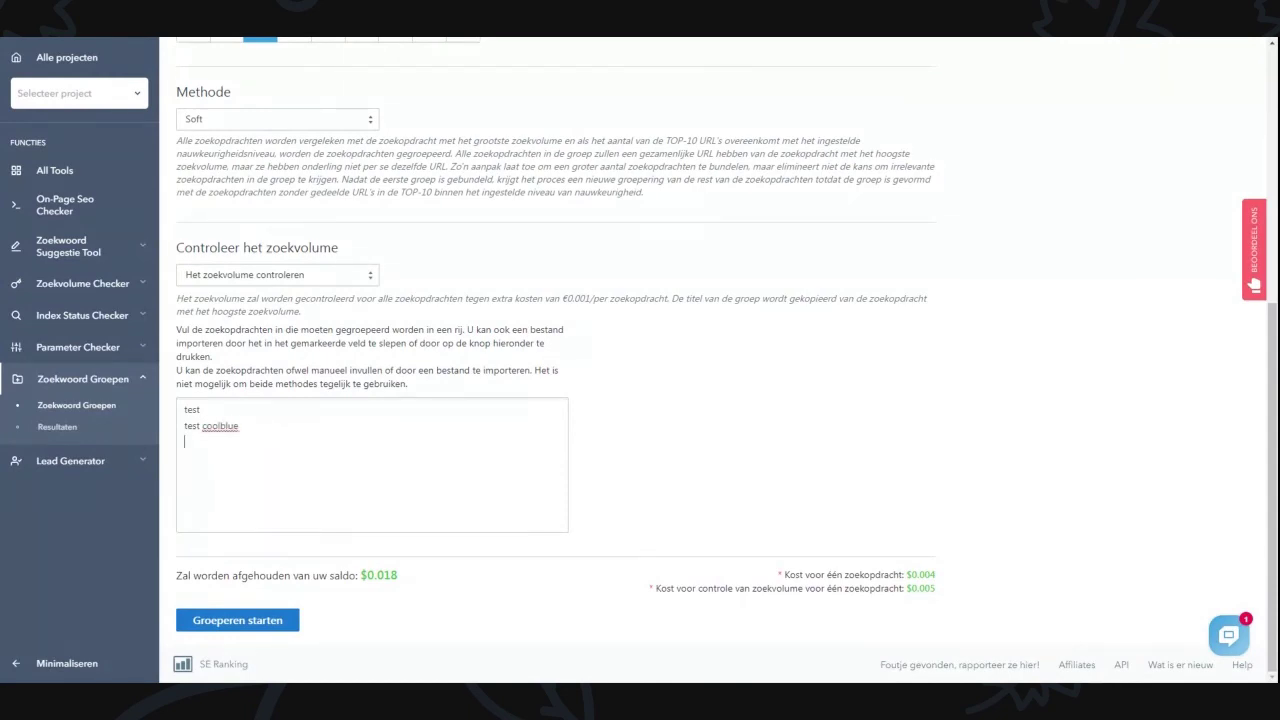
Try to start the keyword grouping with the search volume check enabled.
{"action": "left_click", "coordinate": [277, 275]}
{"action": "left_click", "coordinate": [292, 328]}
{"action": "left_click", "coordinate": [237, 620]}
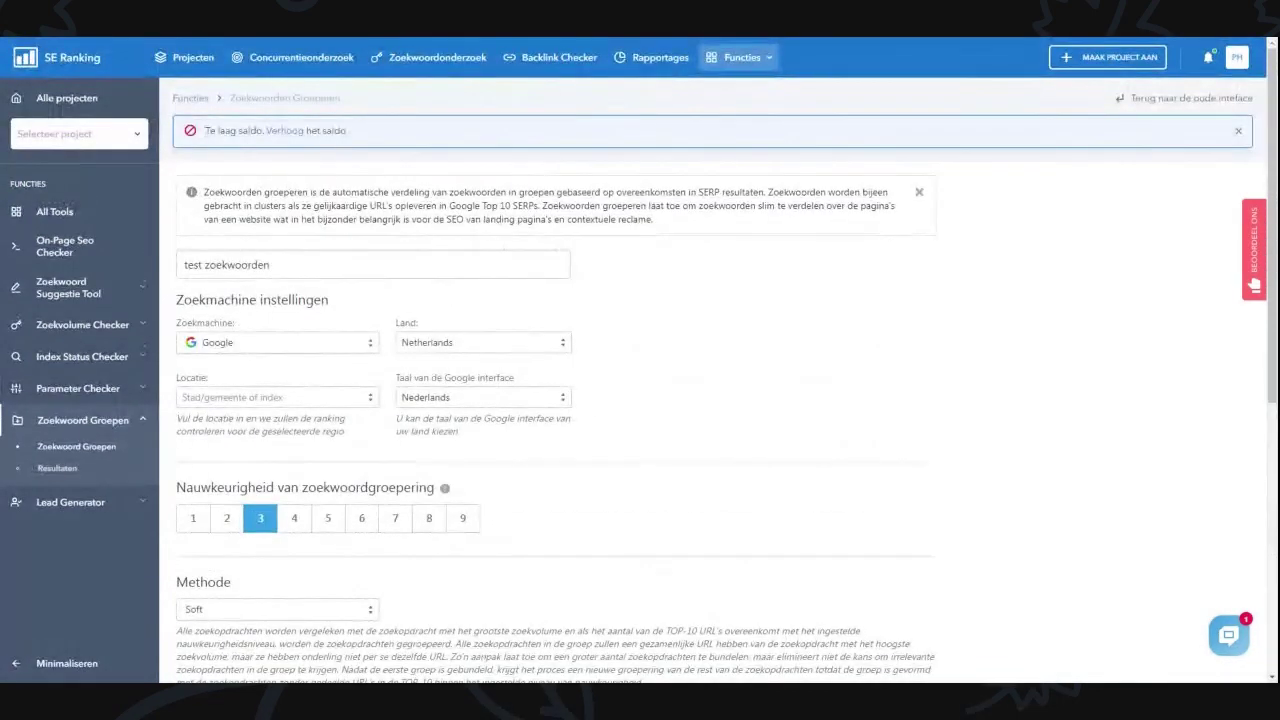
Review the keyword grouping form, examining the cost charged to the balance and the entered search queries.
{"action": "scroll", "coordinate": [449, 212], "scroll_direction": "down", "scroll_amount": 3}
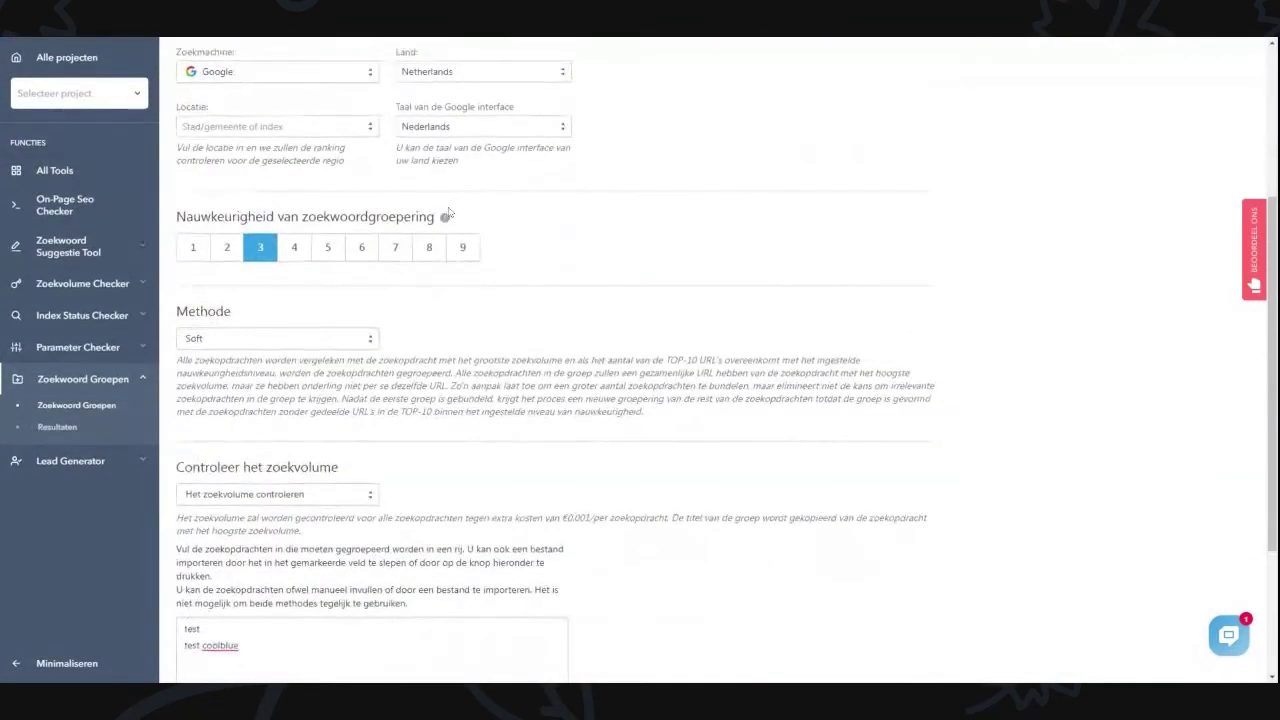
{"action": "scroll", "coordinate": [449, 212], "scroll_direction": "down", "scroll_amount": 2}
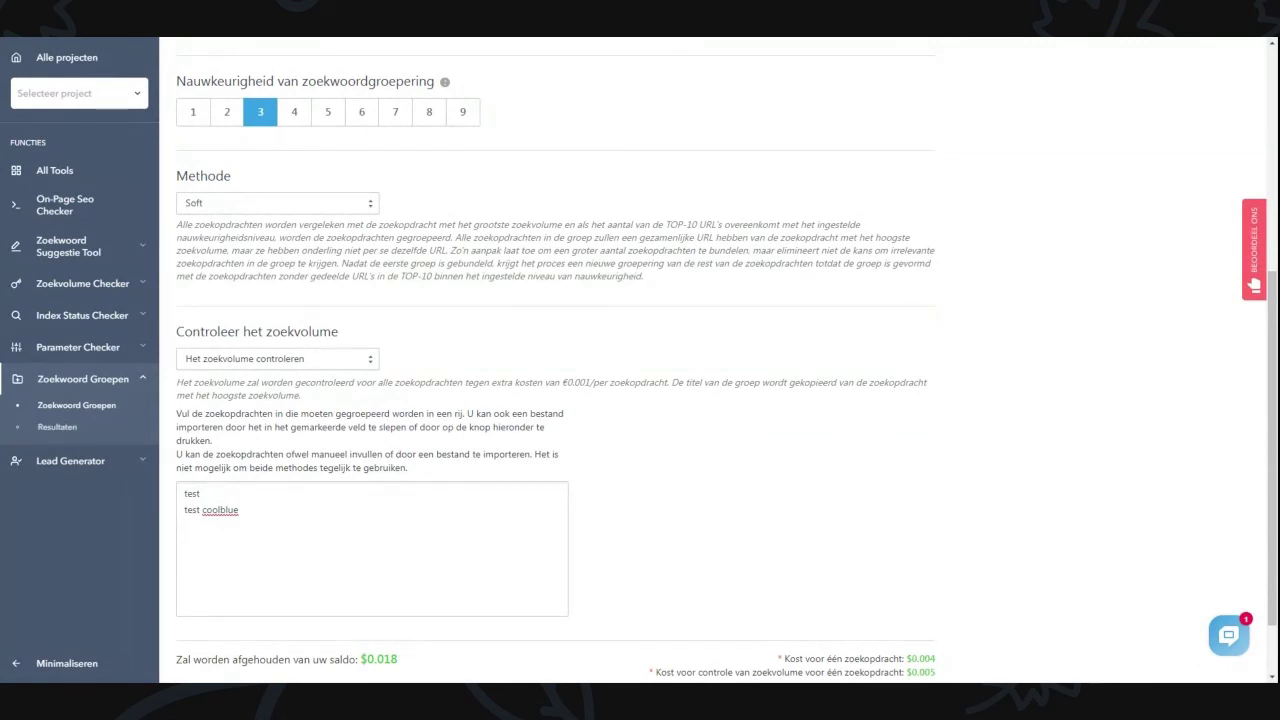
{"action": "scroll", "coordinate": [556, 360], "scroll_direction": "down", "scroll_amount": 1}
{"action": "left_click_drag", "start_coordinate": [426, 582], "coordinate": [245, 570]}
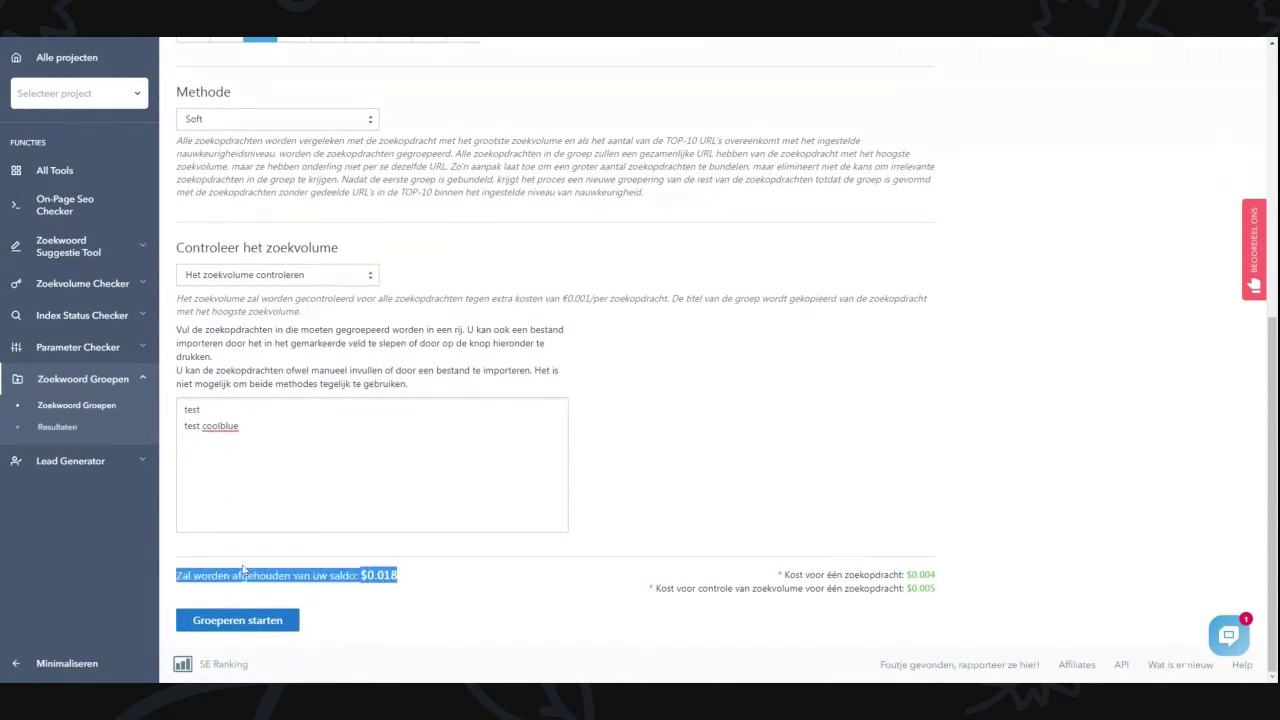
{"action": "left_click", "coordinate": [410, 572]}
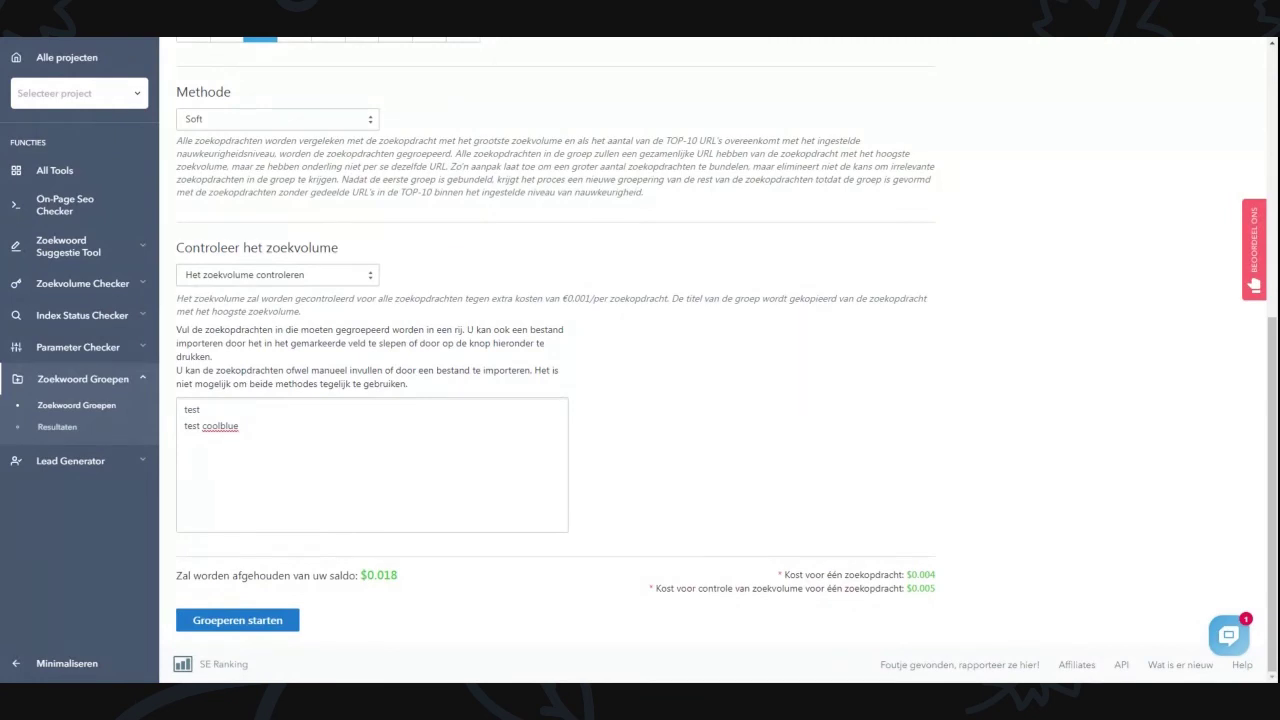
{"action": "mouse_move", "coordinate": [185, 410]}
{"action": "left_mouse_down"}
{"action": "mouse_move", "coordinate": [200, 410]}
{"action": "mouse_move", "coordinate": [188, 426]}
{"action": "mouse_move", "coordinate": [184, 409]}
{"action": "left_mouse_up"}
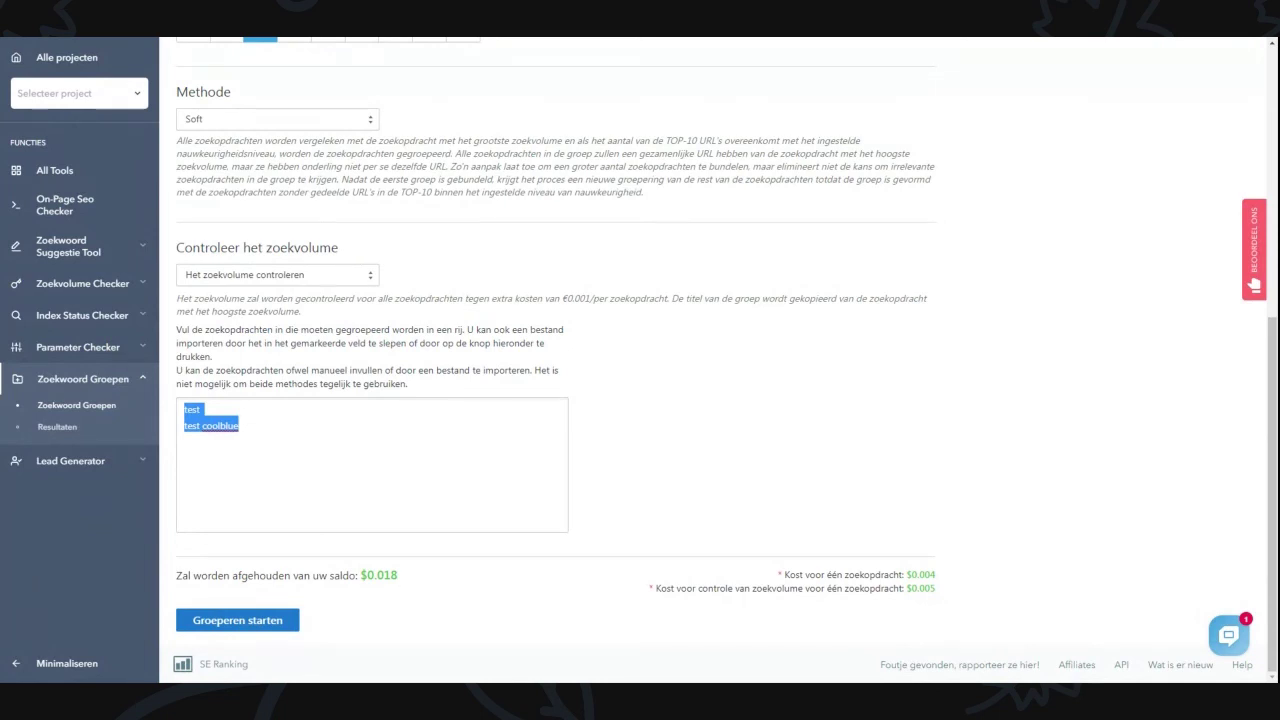
{"action": "left_click", "coordinate": [239, 426]}
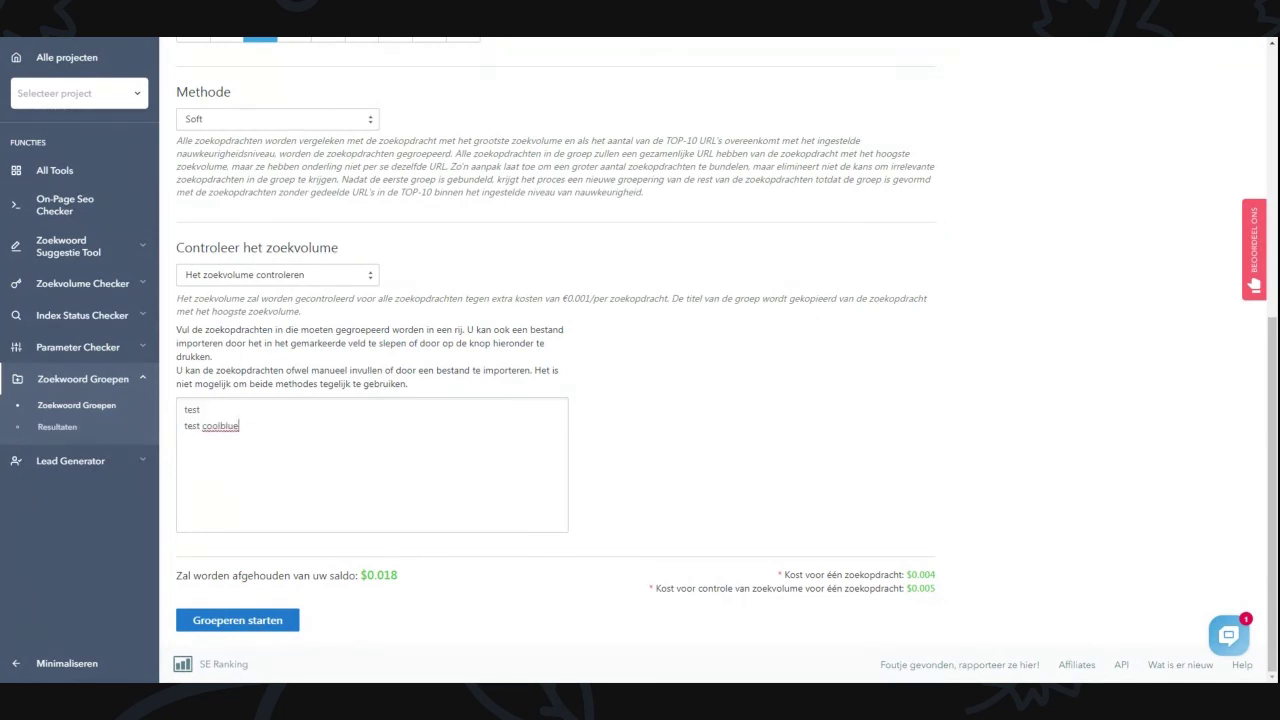
{"action": "left_click_drag", "start_coordinate": [239, 426], "coordinate": [184, 409]}
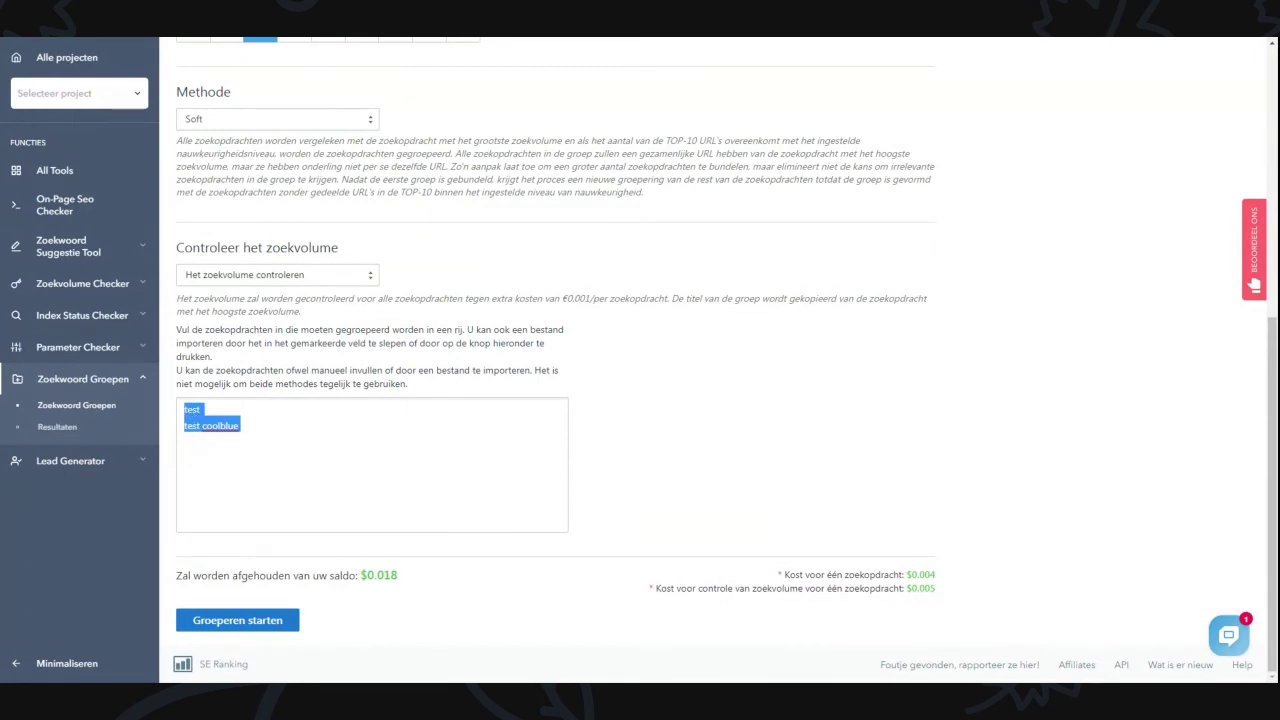
{"action": "left_click", "coordinate": [184, 409]}
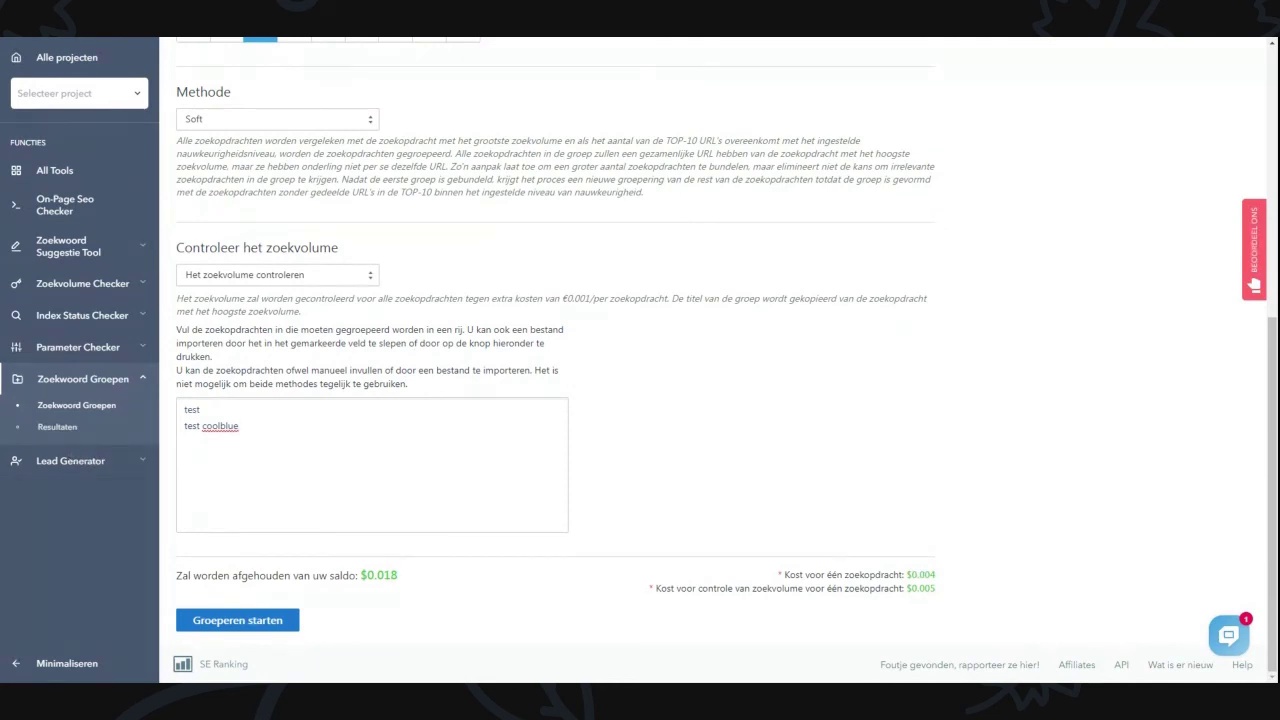
{"action": "scroll", "coordinate": [455, 396], "scroll_direction": "up", "scroll_amount": 4}
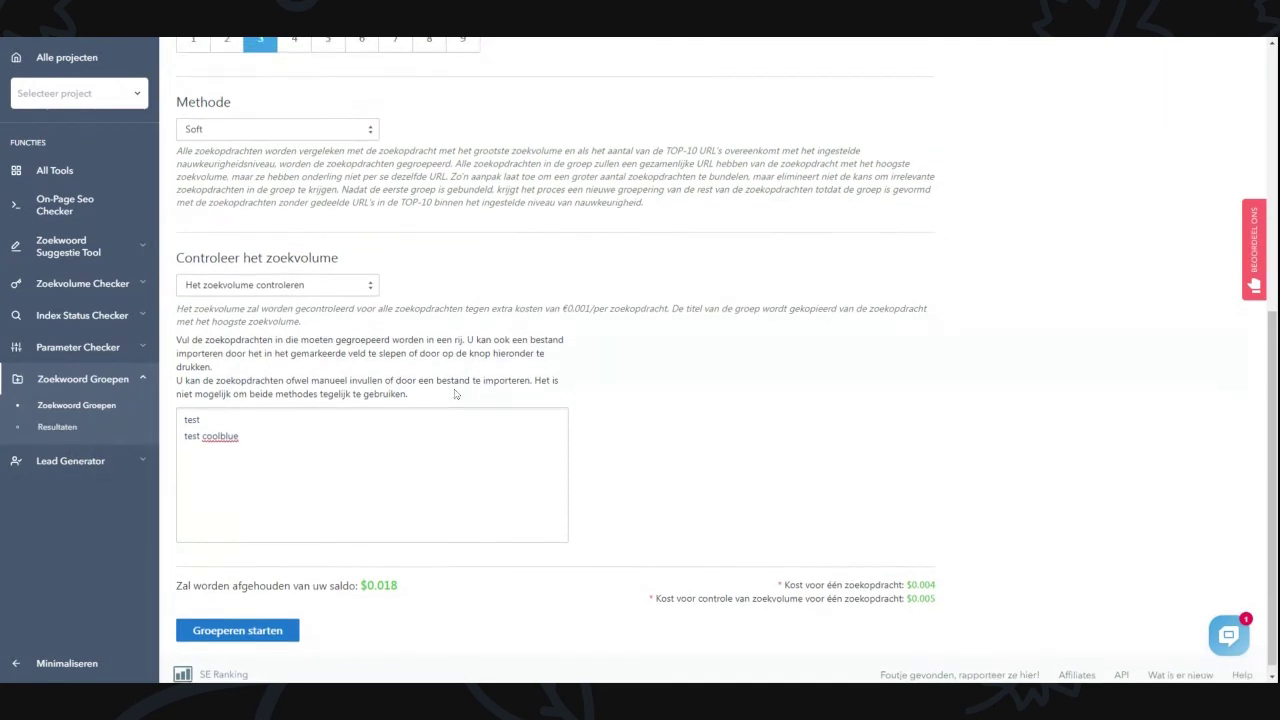
{"action": "scroll", "coordinate": [663, 360], "scroll_direction": "up", "scroll_amount": 2}
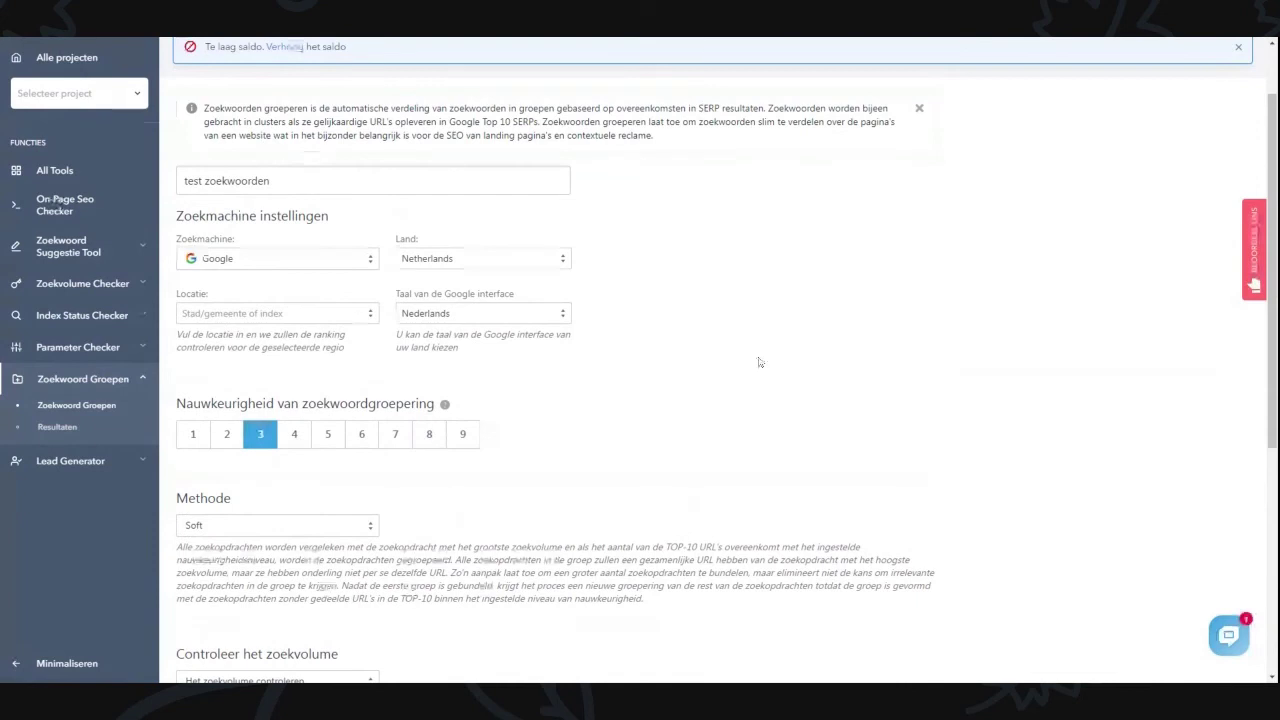
Open the on-page SEO checker and switch to the backlink list of the CoolBlue project.
{"action": "left_click", "coordinate": [742, 57]}
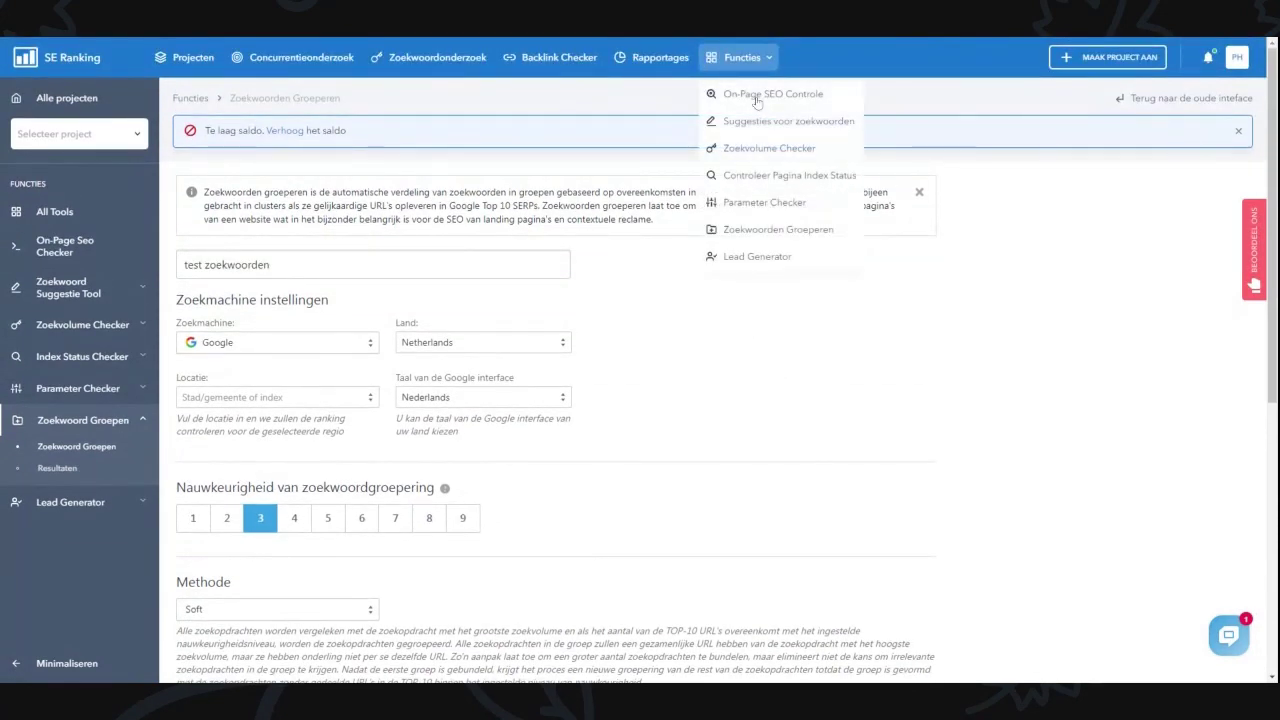
{"action": "left_click", "coordinate": [755, 95]}
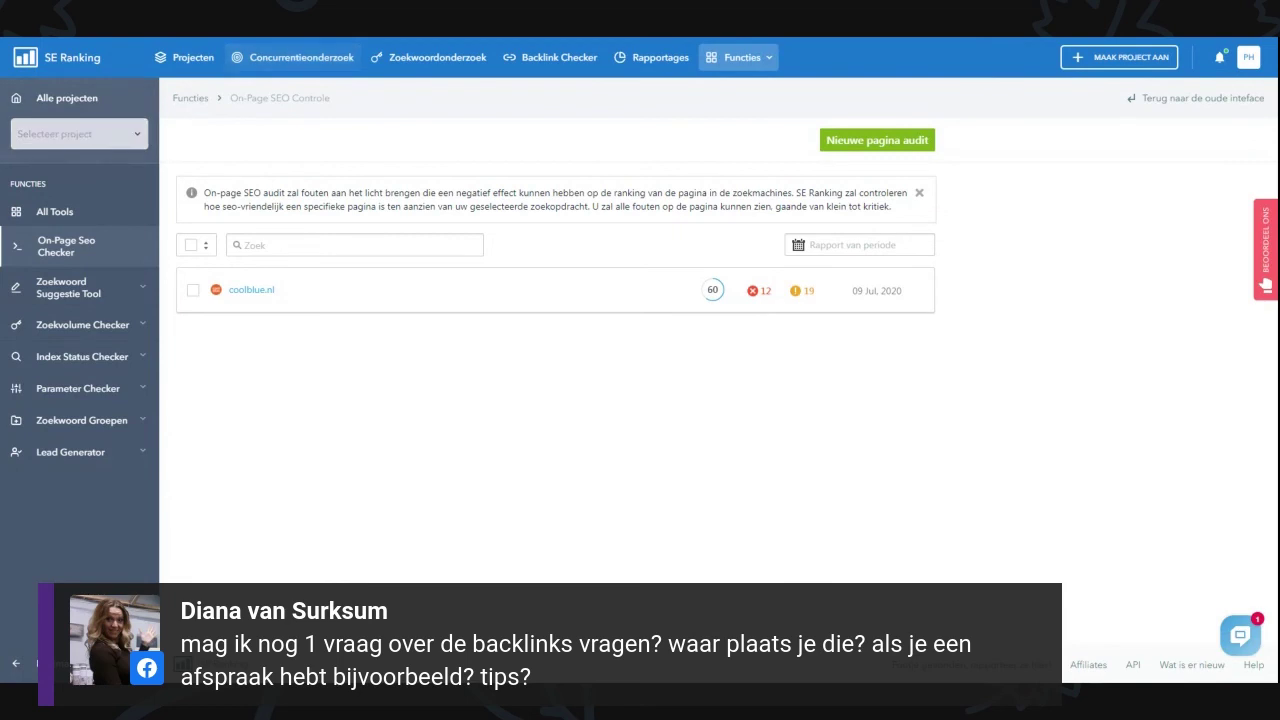
{"action": "left_click", "coordinate": [79, 133]}
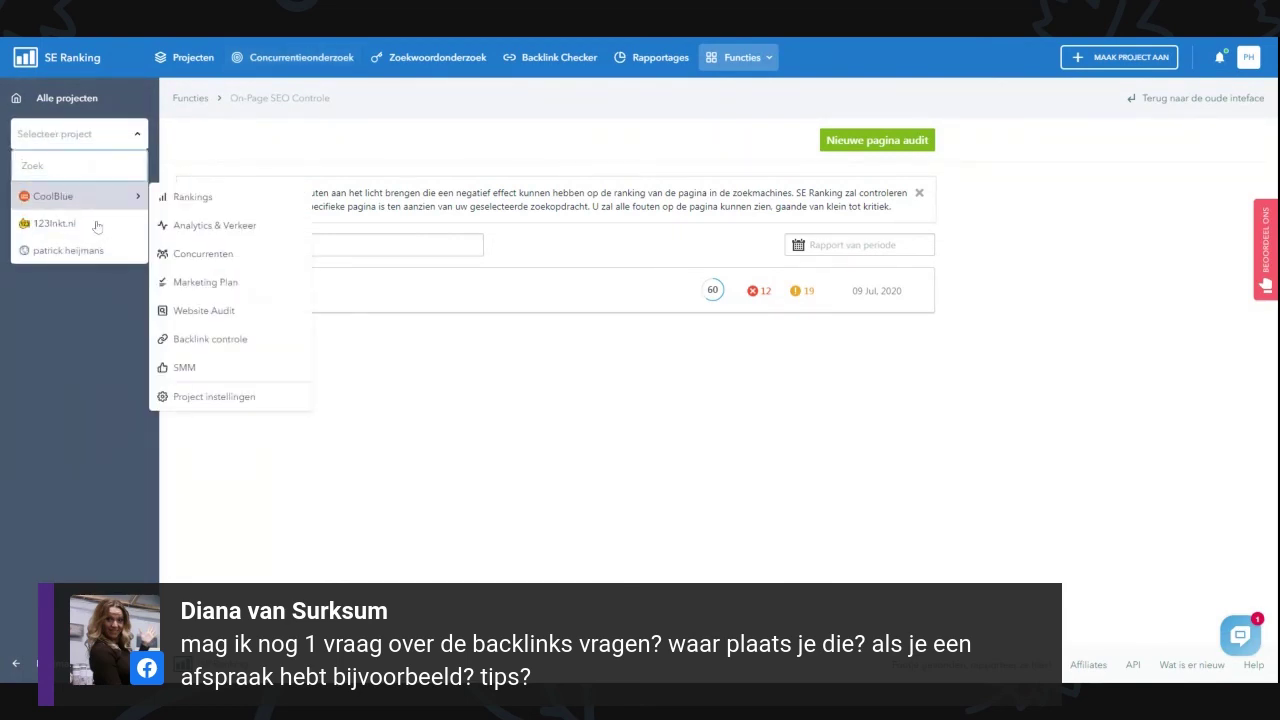
{"action": "mouse_move", "coordinate": [230, 340]}
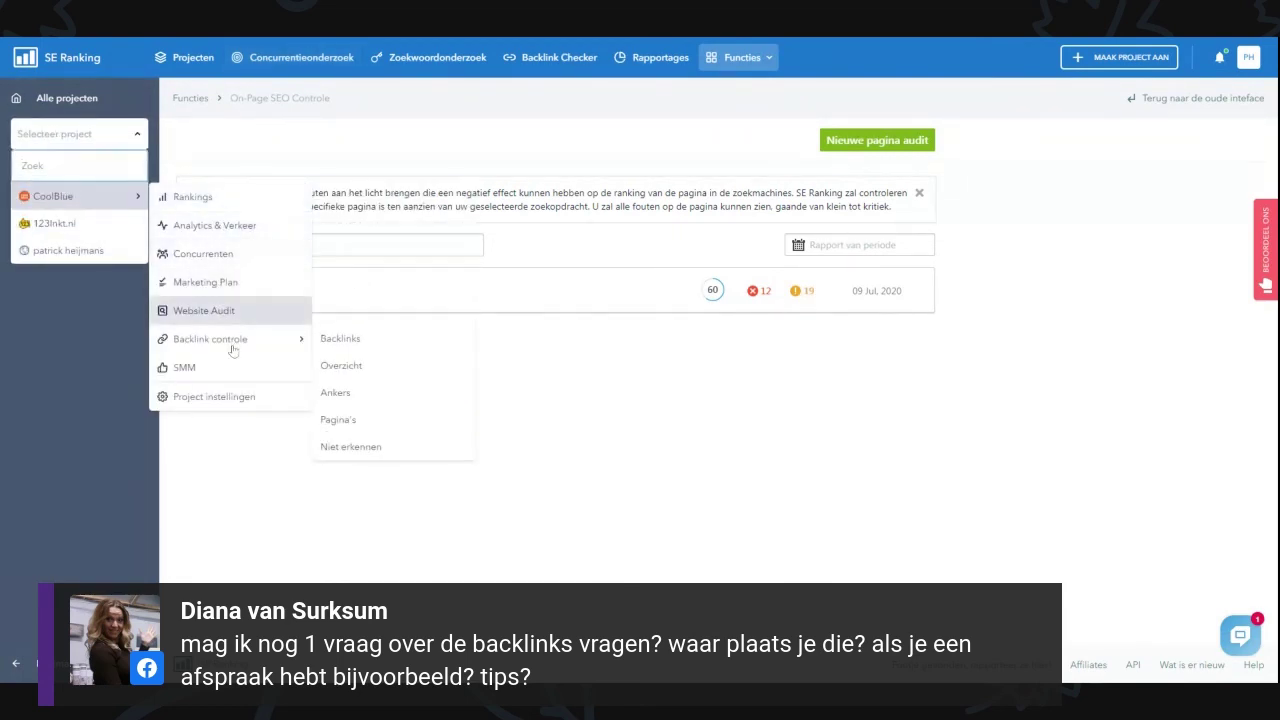
{"action": "left_click", "coordinate": [389, 364]}
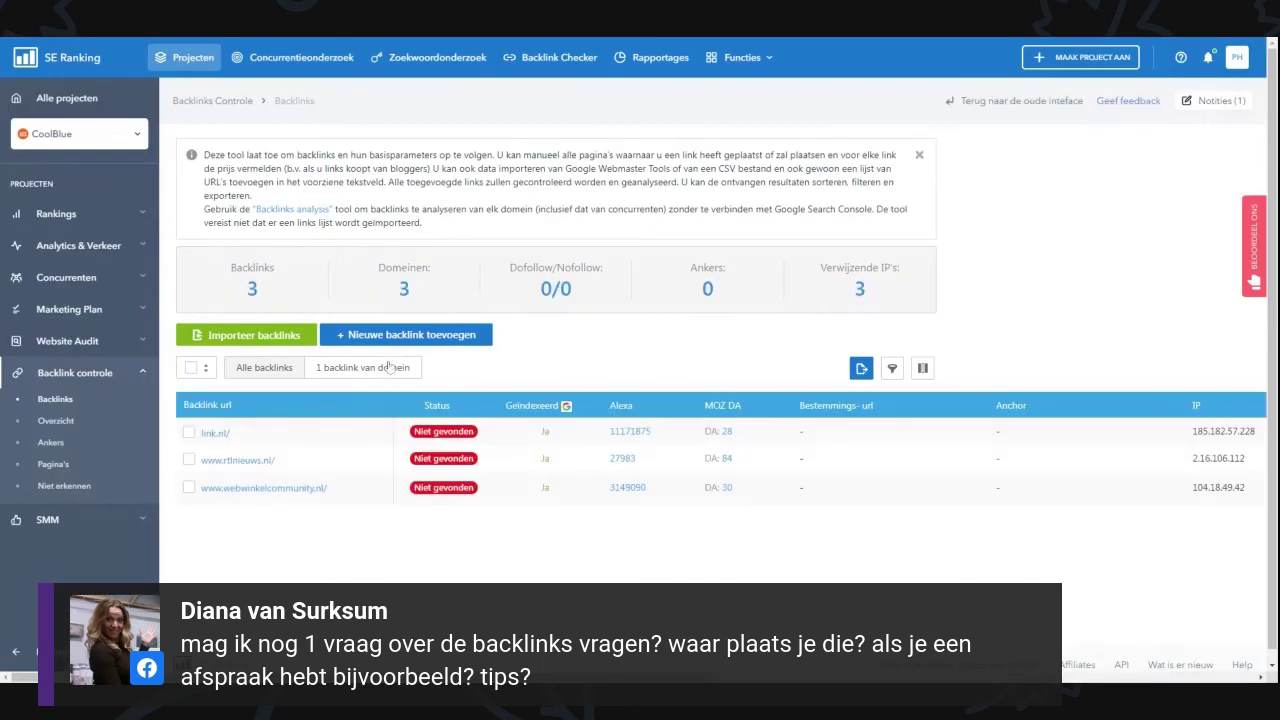
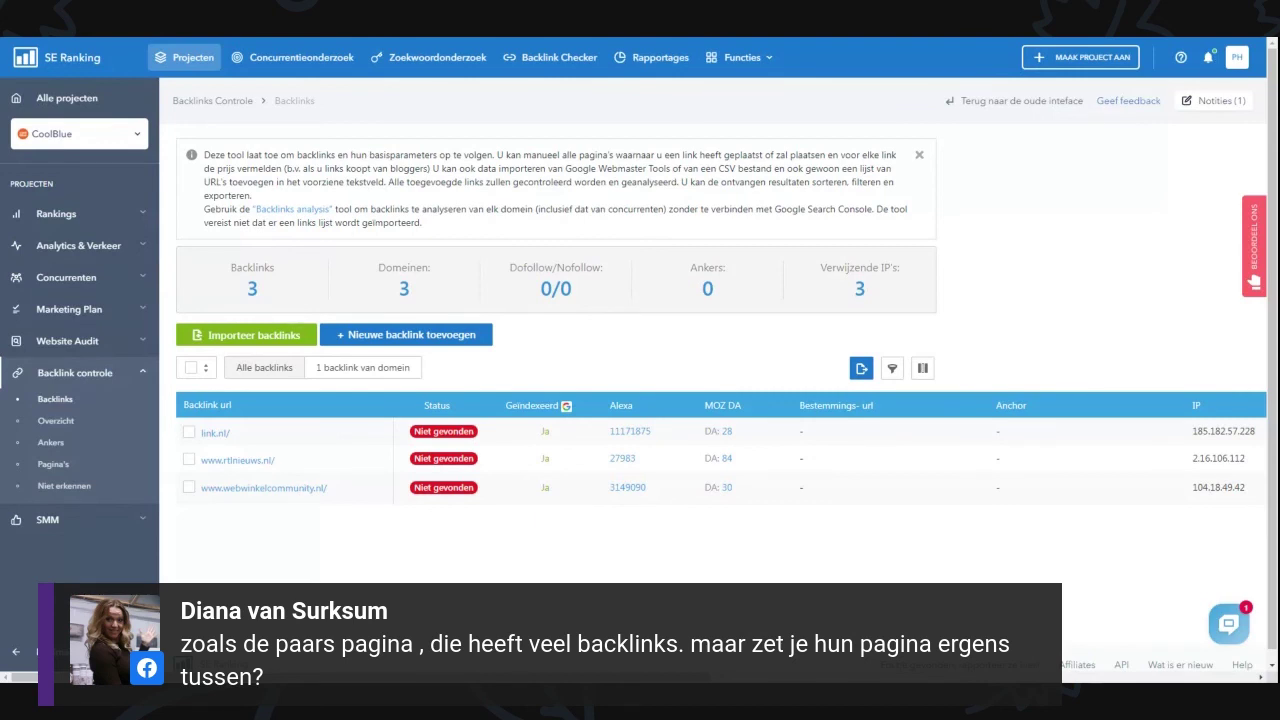
Open the ookinhetpaars.nl report from the backlink checker history and view its referring domain and backlink charts.
{"action": "left_click", "coordinate": [551, 57]}
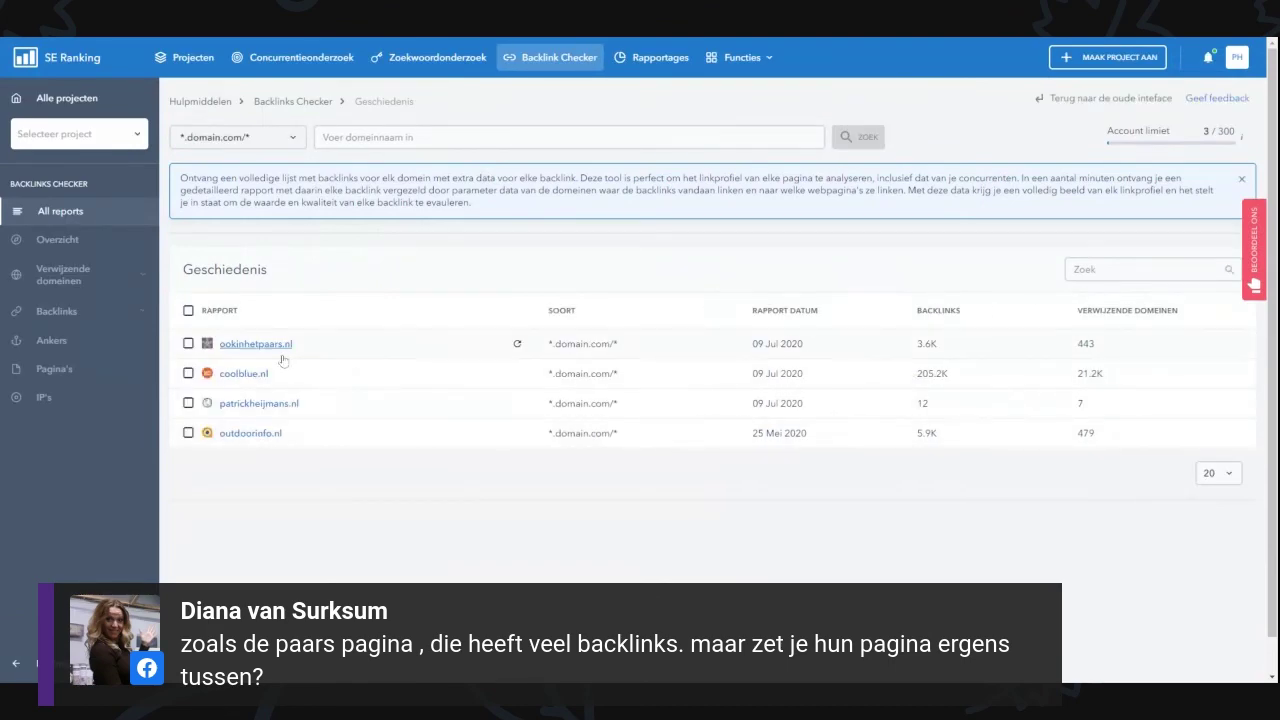
{"action": "left_click", "coordinate": [280, 347]}
{"action": "scroll", "coordinate": [133, 334], "scroll_direction": "down", "scroll_amount": 4}
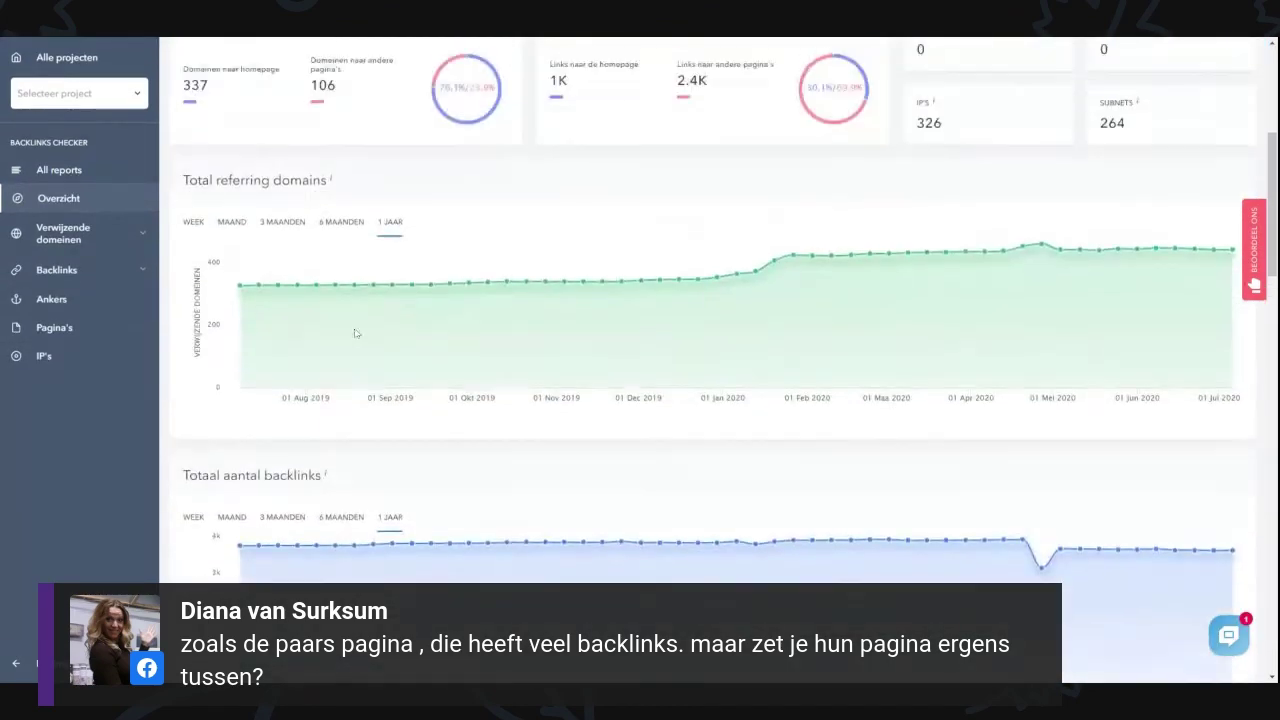
{"action": "scroll", "coordinate": [110, 265], "scroll_direction": "up", "scroll_amount": 2}
Open the backlinks list of ookinhetpaars.nl and examine the linking pages, anchors and target URLs.
{"action": "left_click", "coordinate": [110, 267]}
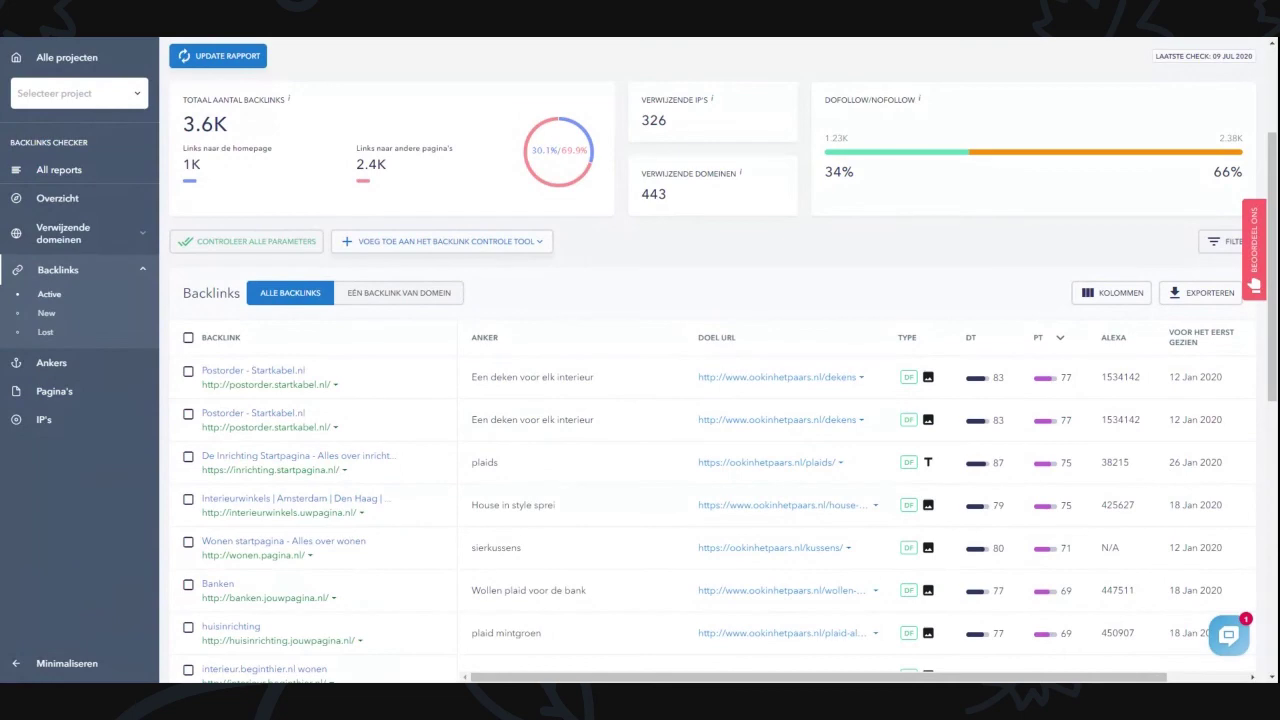
{"action": "scroll", "coordinate": [363, 443], "scroll_direction": "down", "scroll_amount": 3}
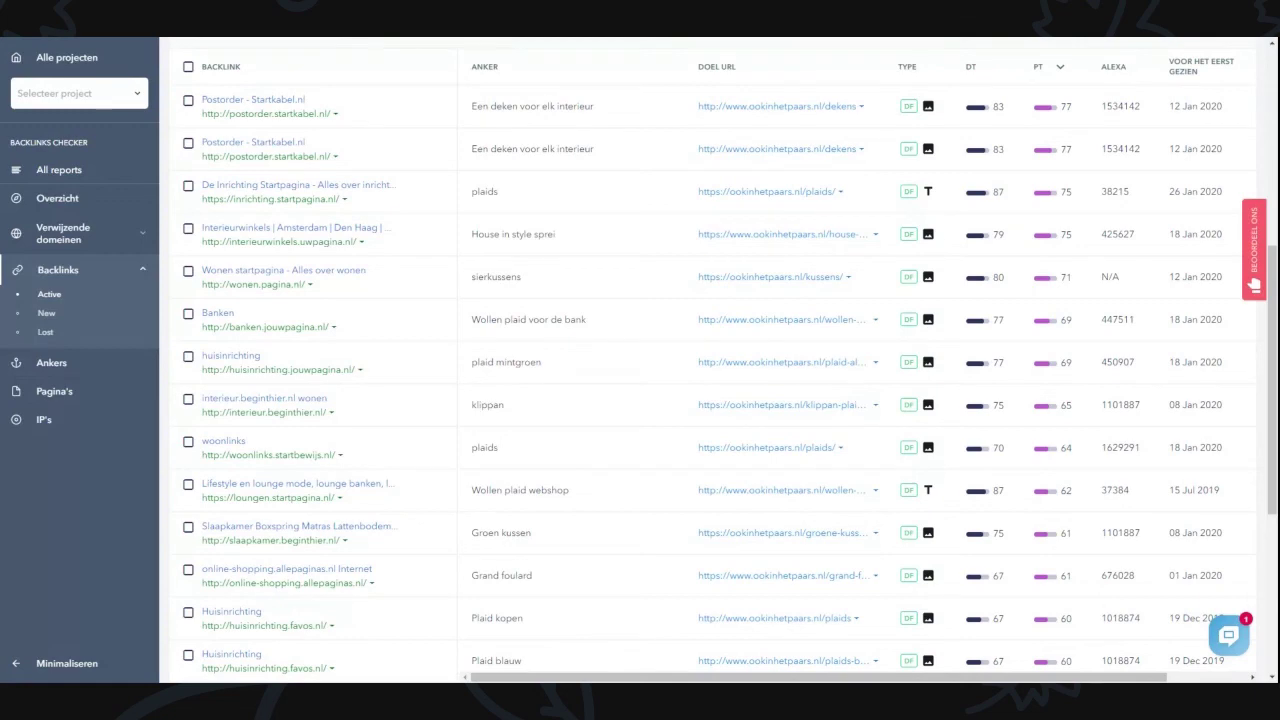
{"action": "scroll", "coordinate": [380, 405], "scroll_direction": "down", "scroll_amount": 5}
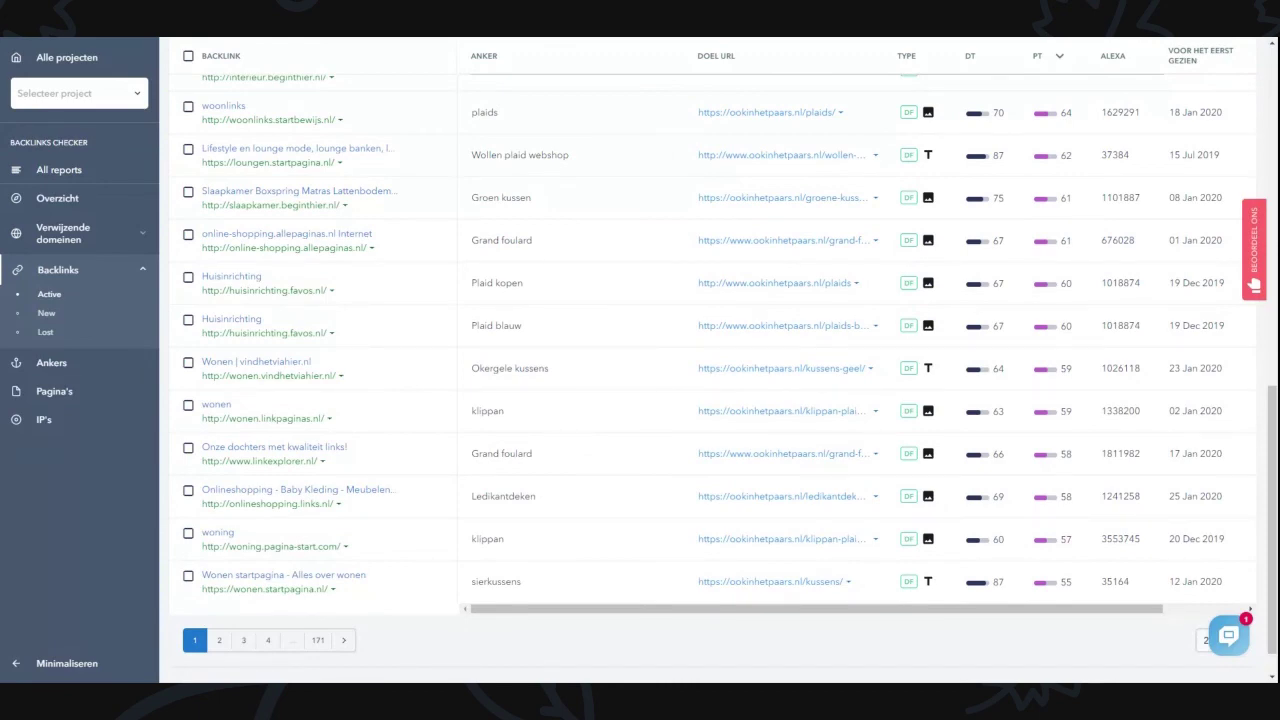
{"action": "scroll", "coordinate": [380, 358], "scroll_direction": "up", "scroll_amount": 15}
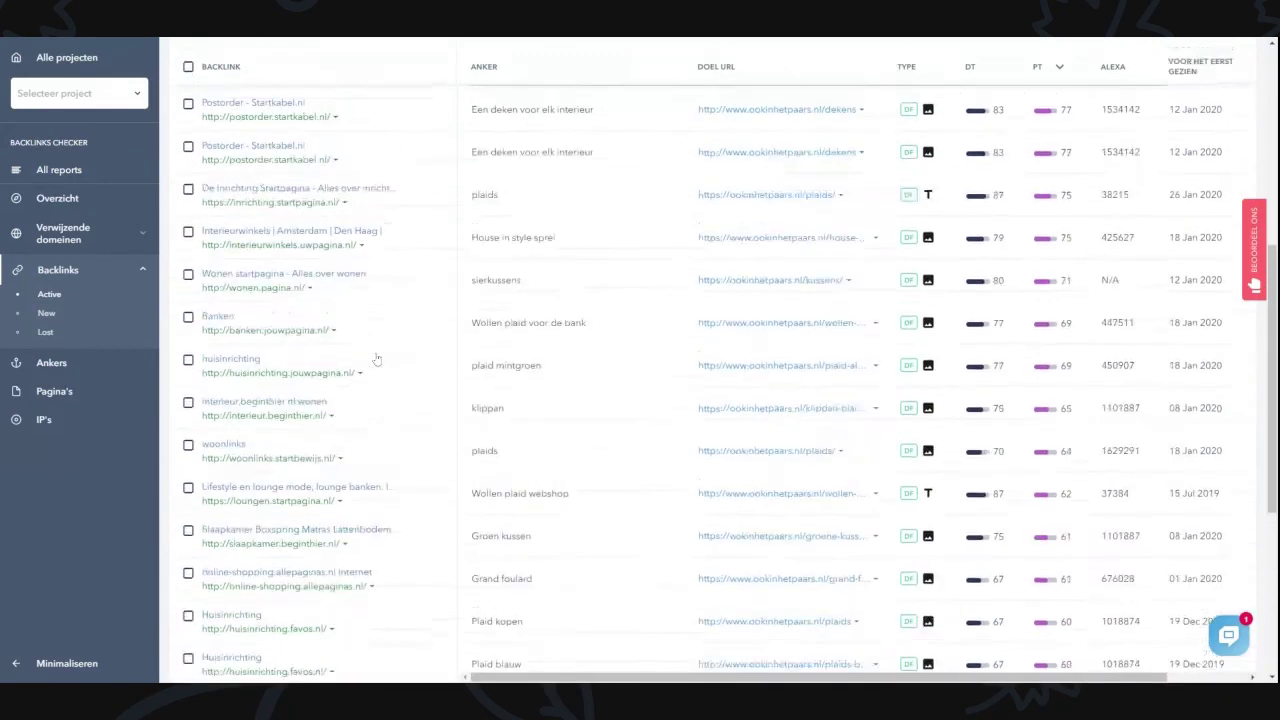
{"action": "scroll", "coordinate": [389, 358], "scroll_direction": "up", "scroll_amount": 1}
Open the coolblue.nl audit in the on-page SEO checker and review its score overview and main domain characteristics.
{"action": "mouse_move", "coordinate": [742, 57]}
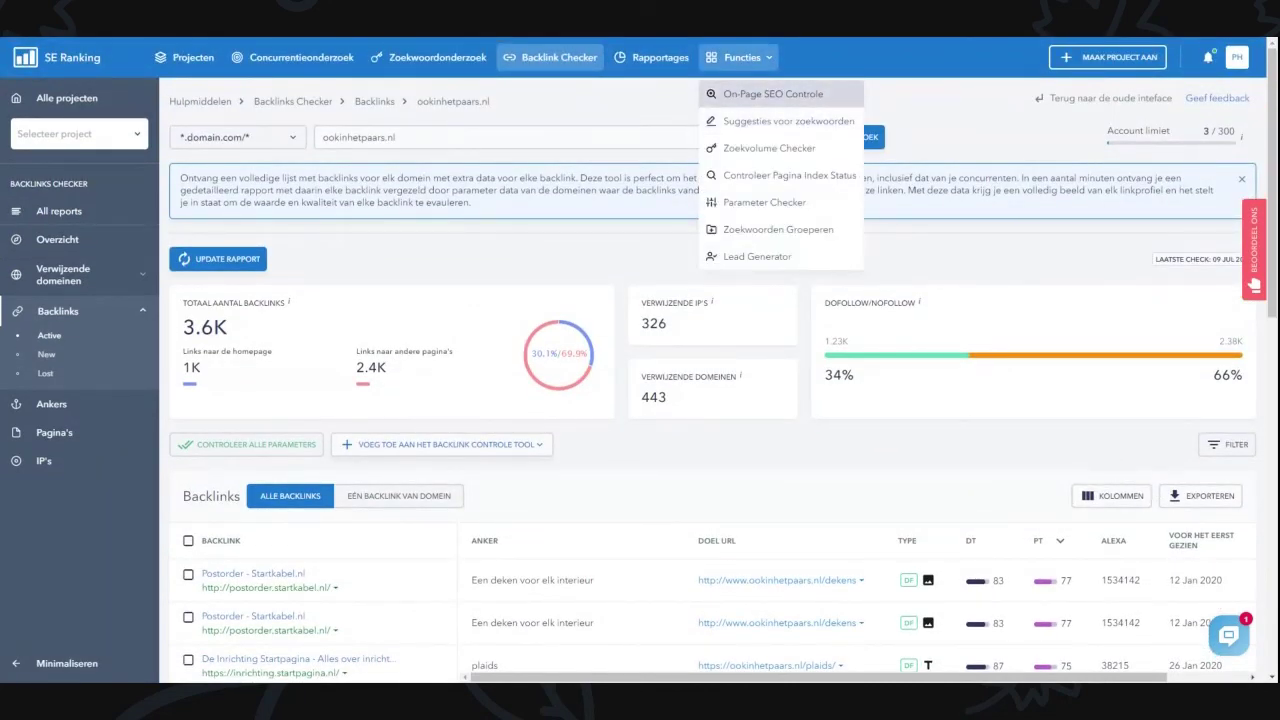
{"action": "left_click", "coordinate": [790, 93]}
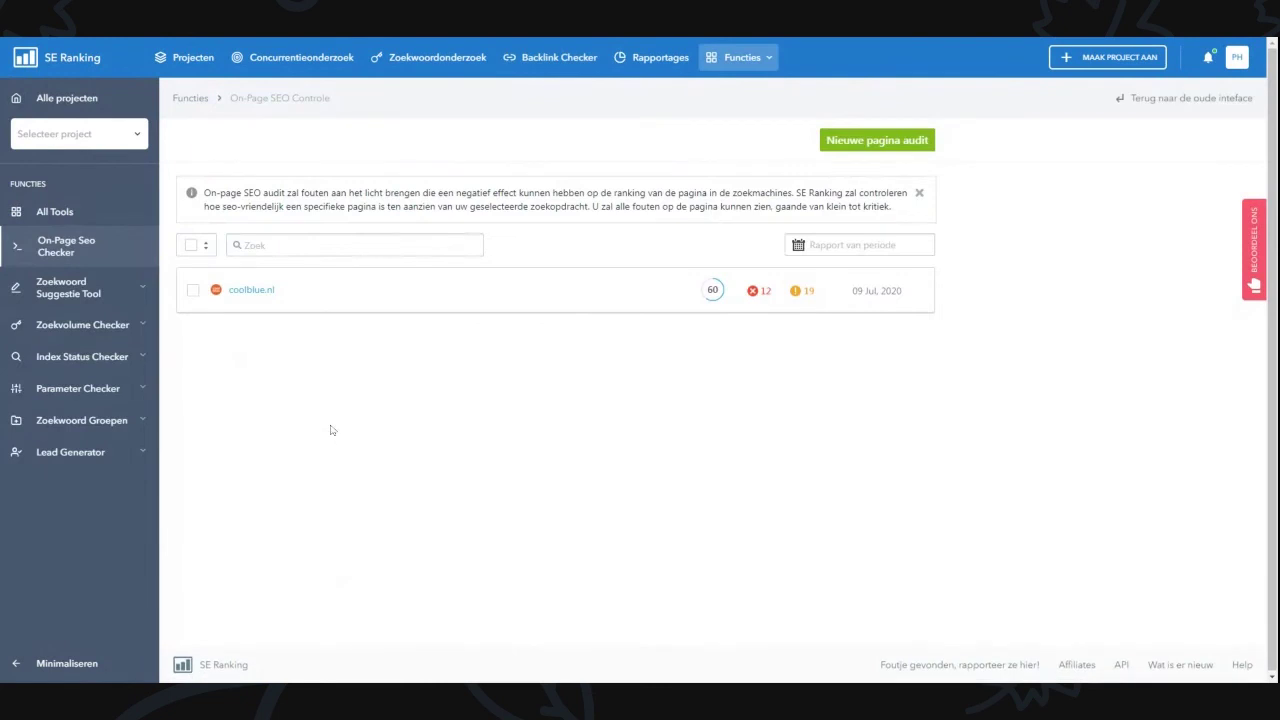
{"action": "left_click", "coordinate": [263, 292]}
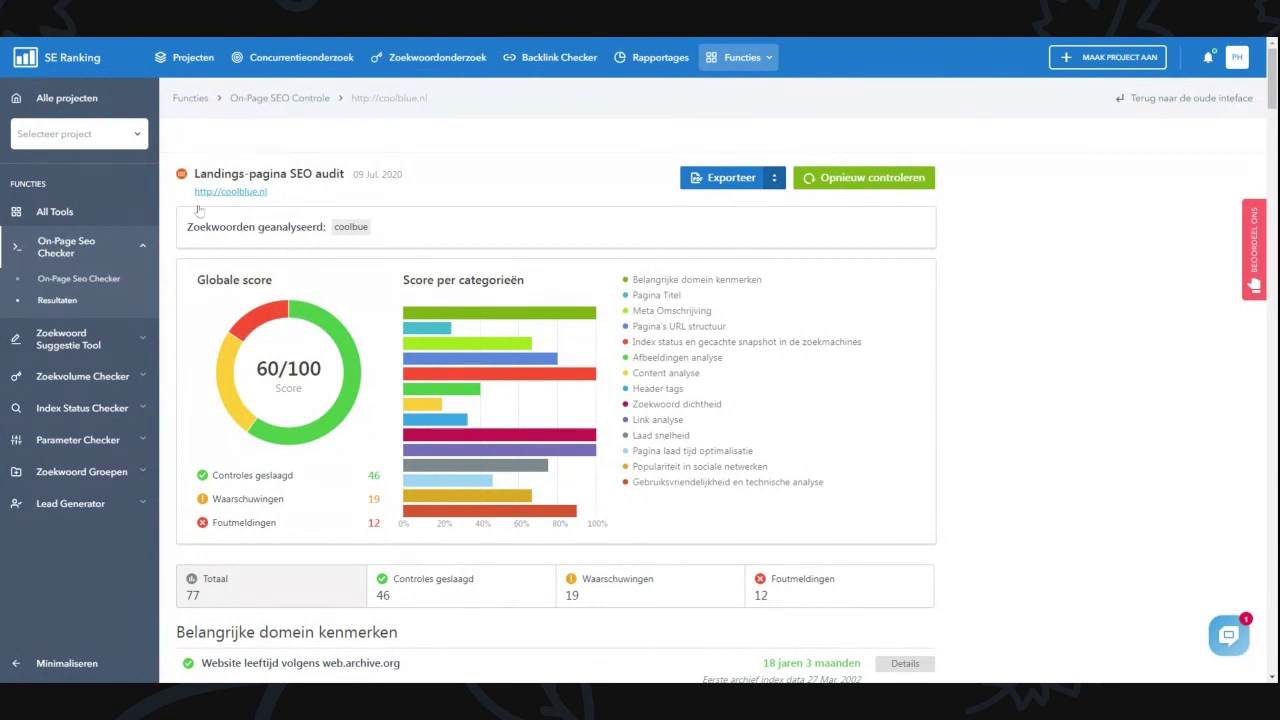
{"action": "scroll", "coordinate": [531, 372], "scroll_direction": "down", "scroll_amount": 5}
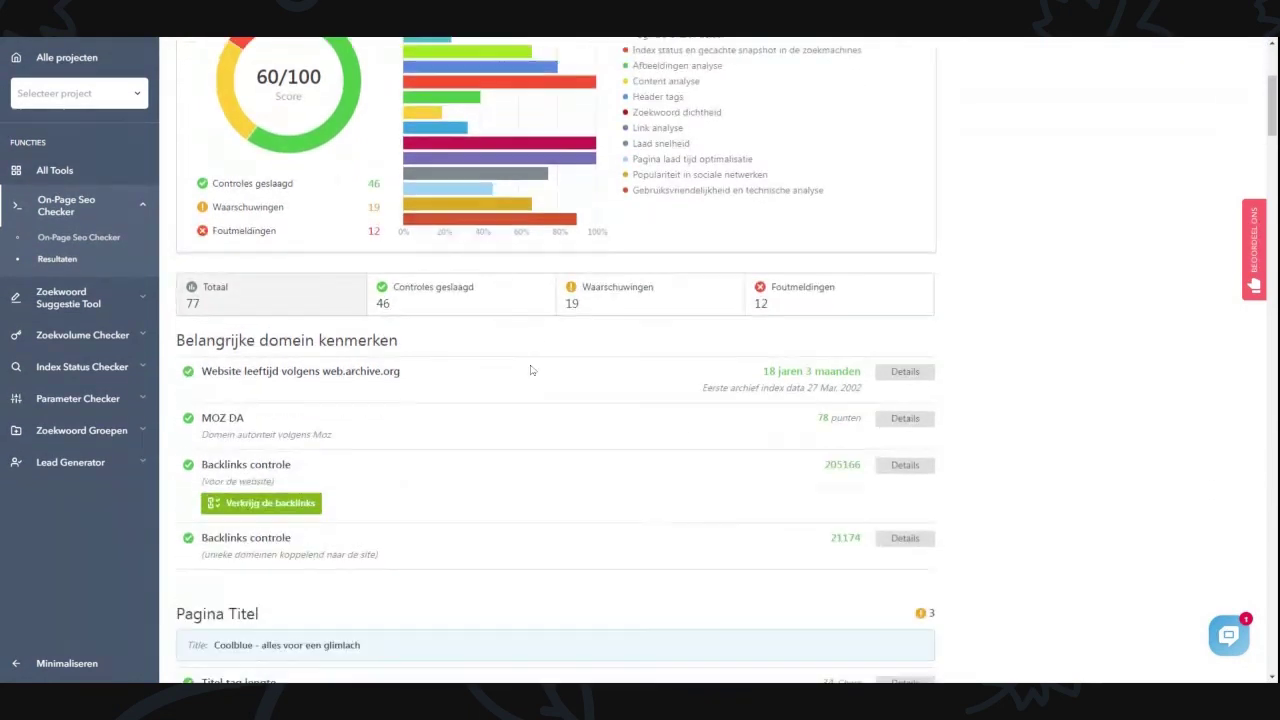
{"action": "scroll", "coordinate": [555, 360], "scroll_direction": "down", "scroll_amount": 2}
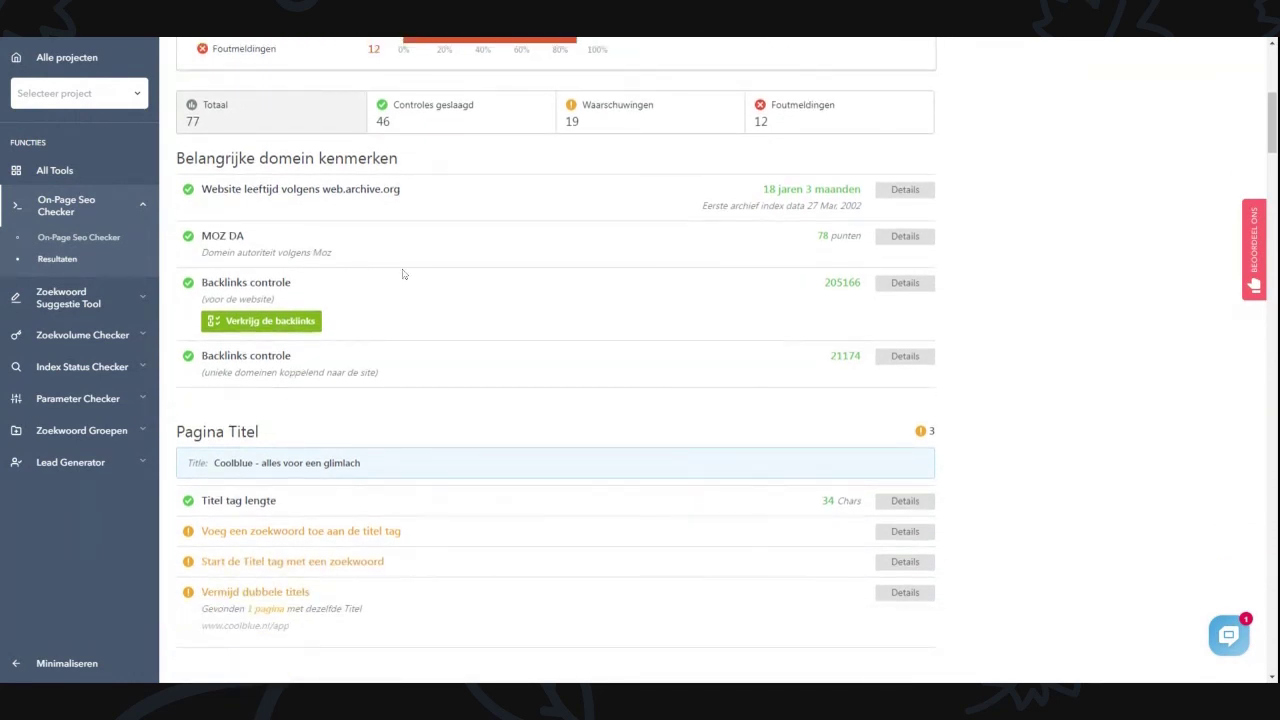
{"action": "scroll", "coordinate": [380, 300], "scroll_direction": "down", "scroll_amount": 4}
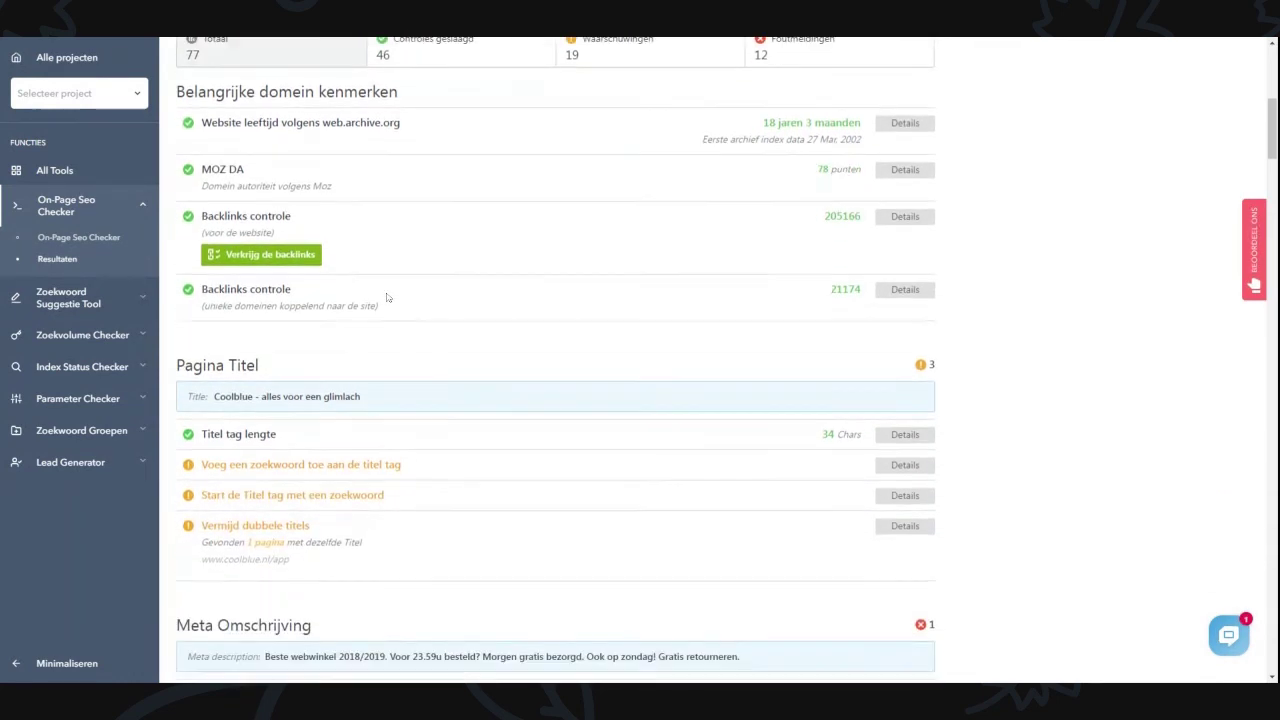
Highlight the page title warnings on keyword use and duplicate titles, plus the "Pagina Titel" heading, in the coolblue.nl audit.
{"action": "left_click_drag", "start_coordinate": [249, 260], "coordinate": [424, 296]}
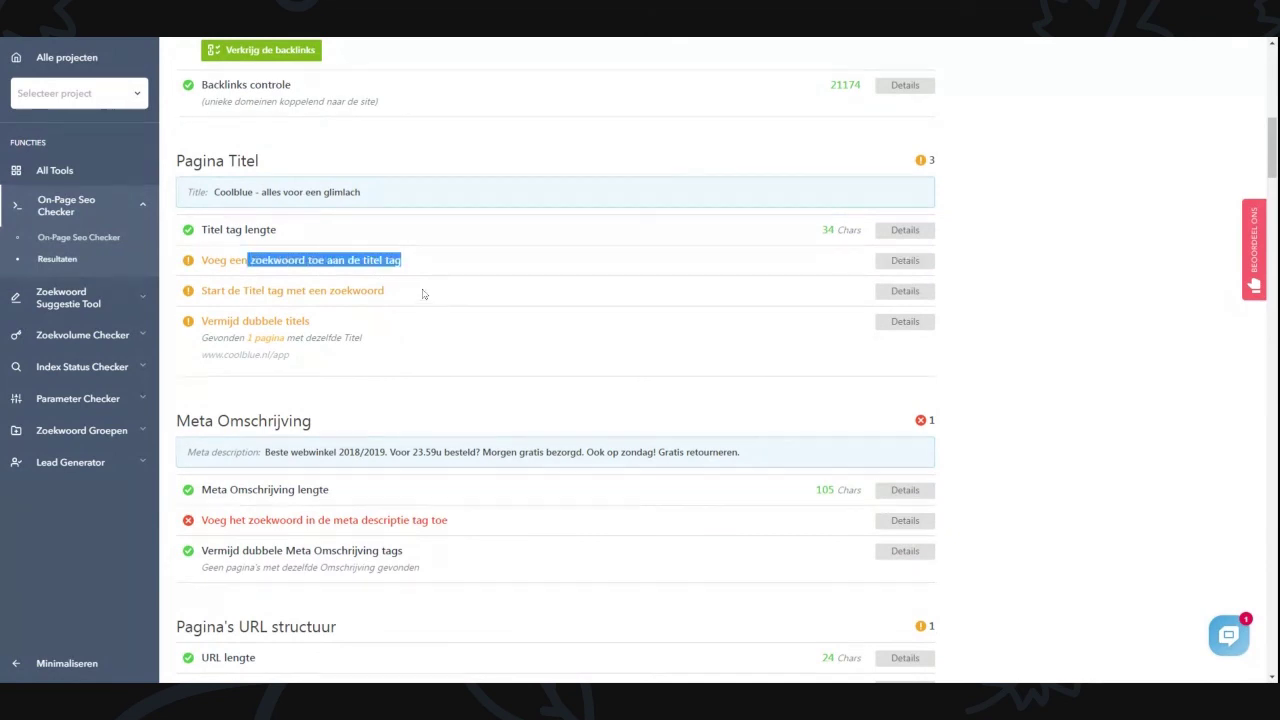
{"action": "left_click_drag", "start_coordinate": [228, 291], "coordinate": [354, 291]}
{"action": "left_click_drag", "start_coordinate": [240, 321], "coordinate": [201, 355]}
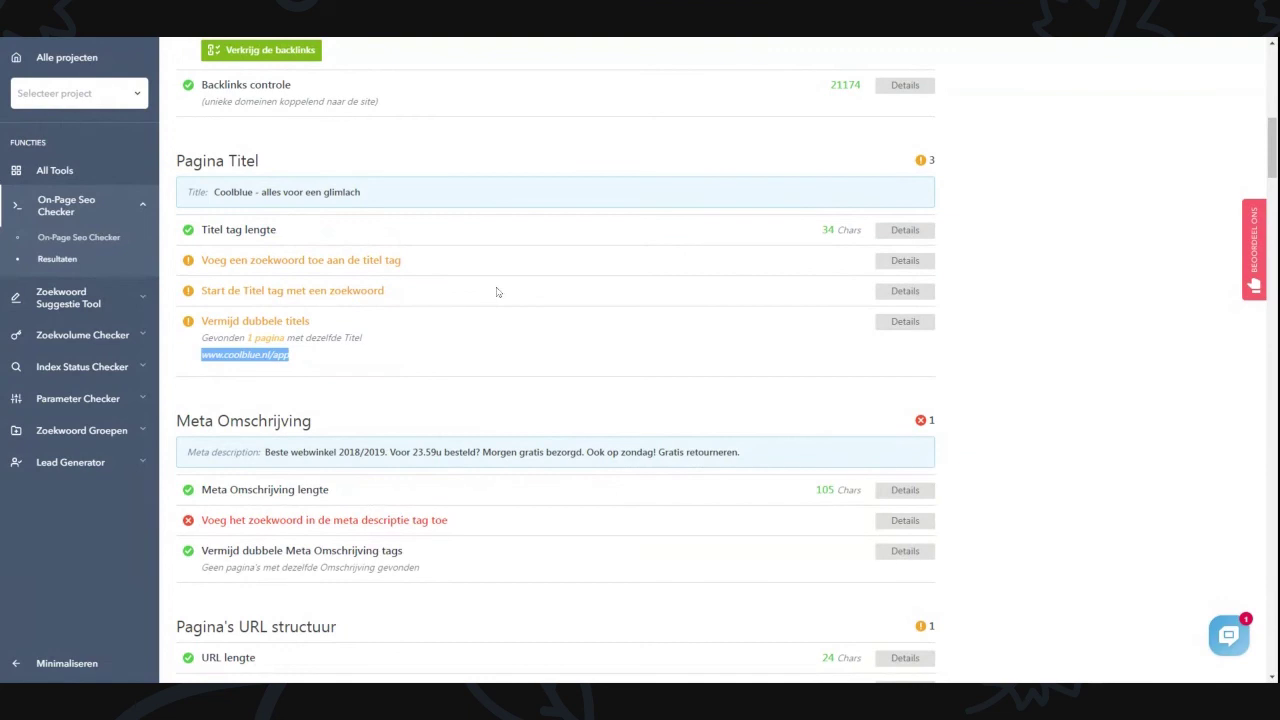
{"action": "left_click_drag", "start_coordinate": [262, 161], "coordinate": [197, 190]}
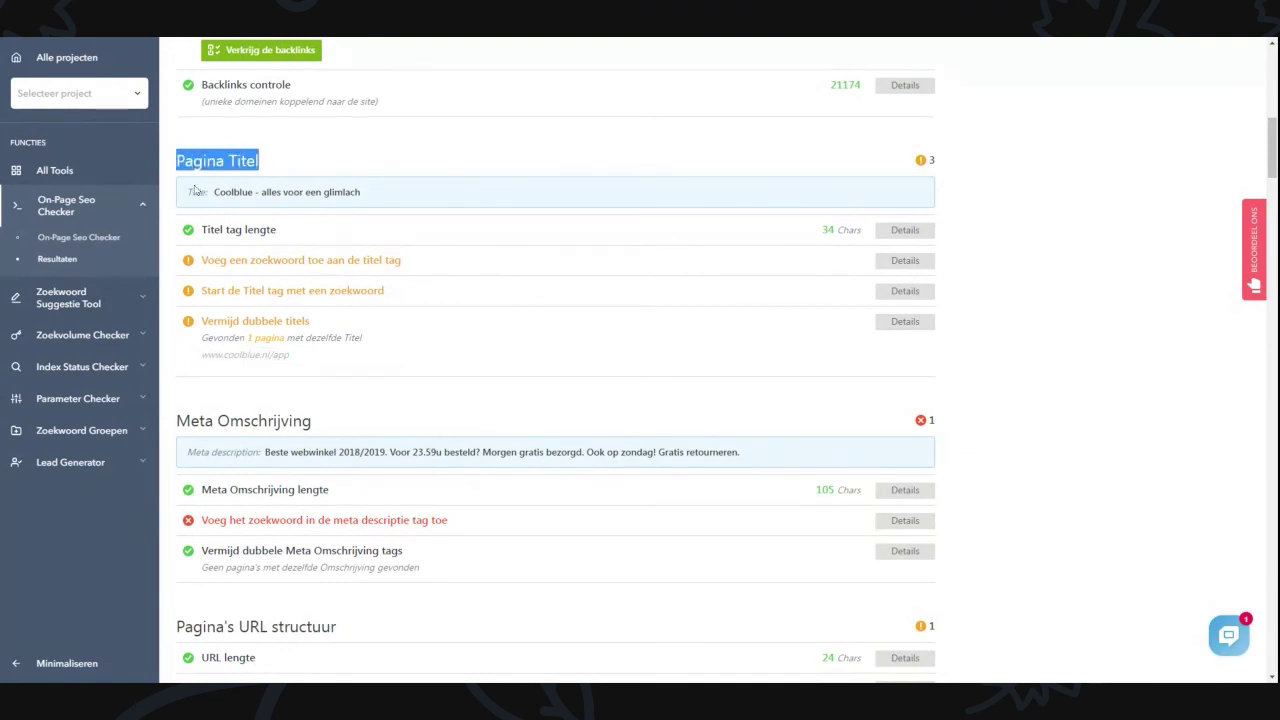
Highlight the error about adding the keyword to the meta description tag and compare it with the page title checks.
{"action": "scroll", "coordinate": [292, 236], "scroll_direction": "down", "scroll_amount": 1}
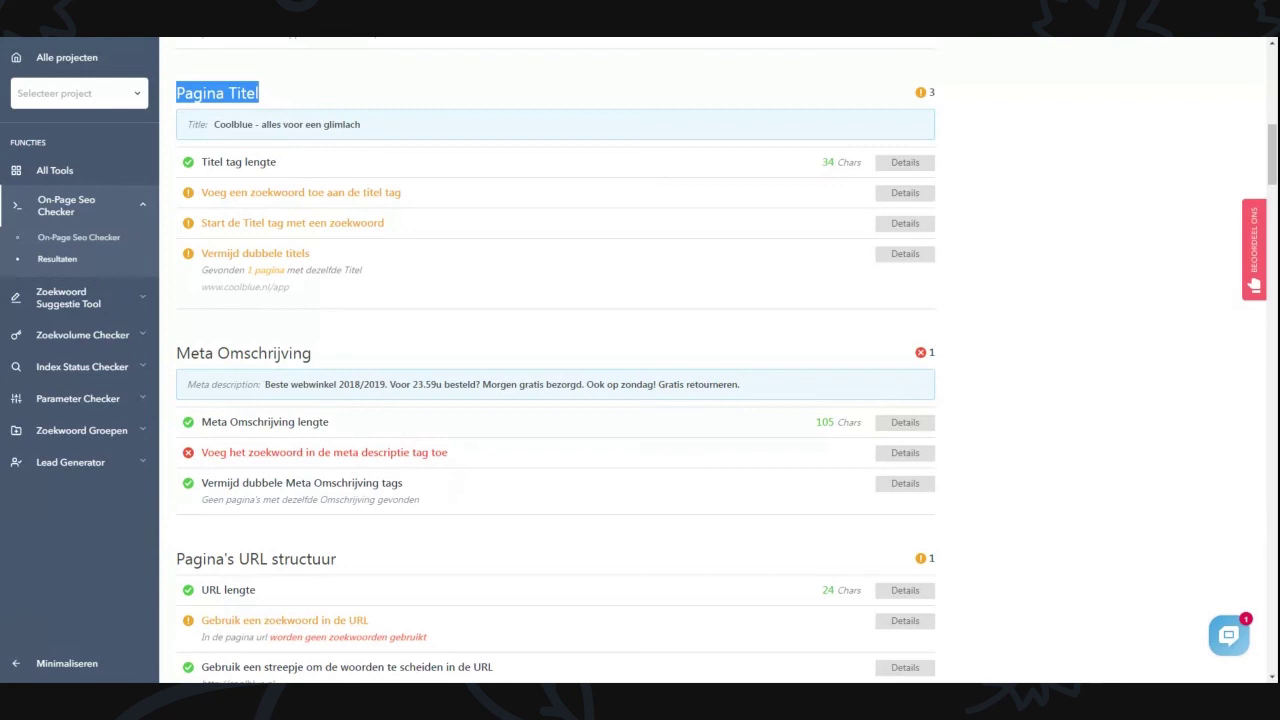
{"action": "left_click_drag", "start_coordinate": [448, 452], "coordinate": [222, 462]}
{"action": "scroll", "coordinate": [556, 360], "scroll_direction": "up", "scroll_amount": 2}
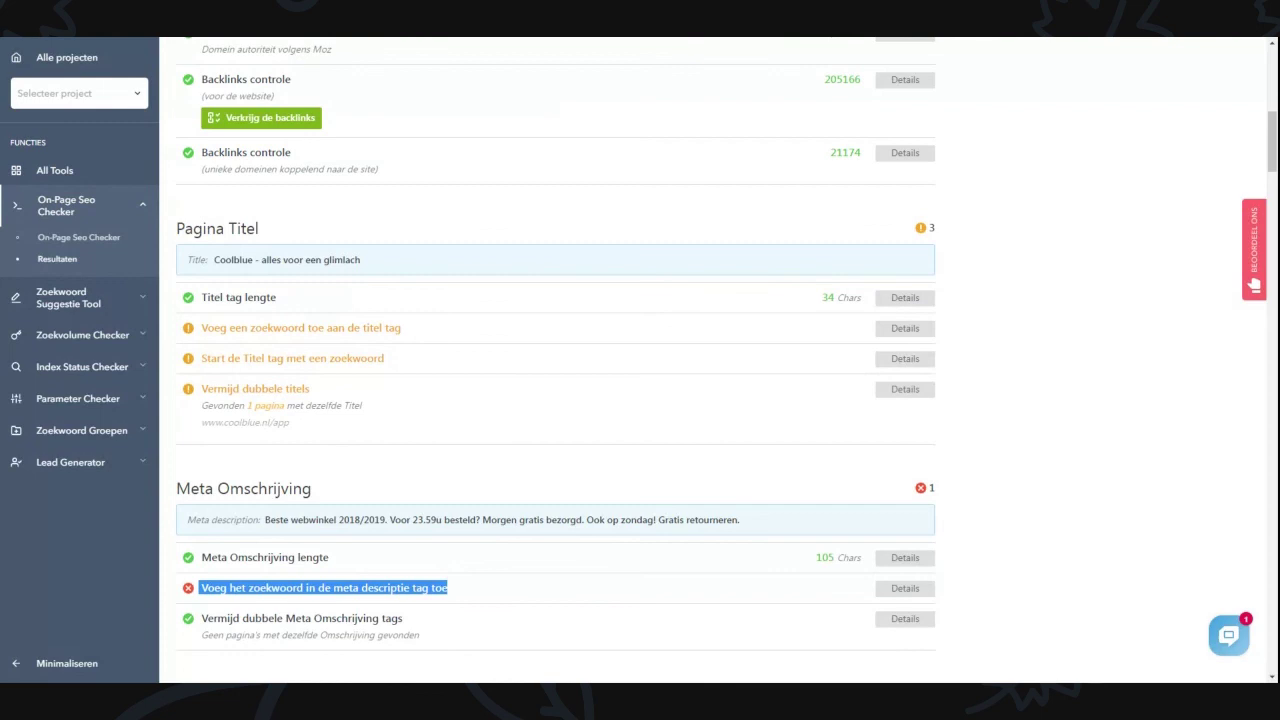
{"action": "scroll", "coordinate": [380, 290], "scroll_direction": "down", "scroll_amount": 2}
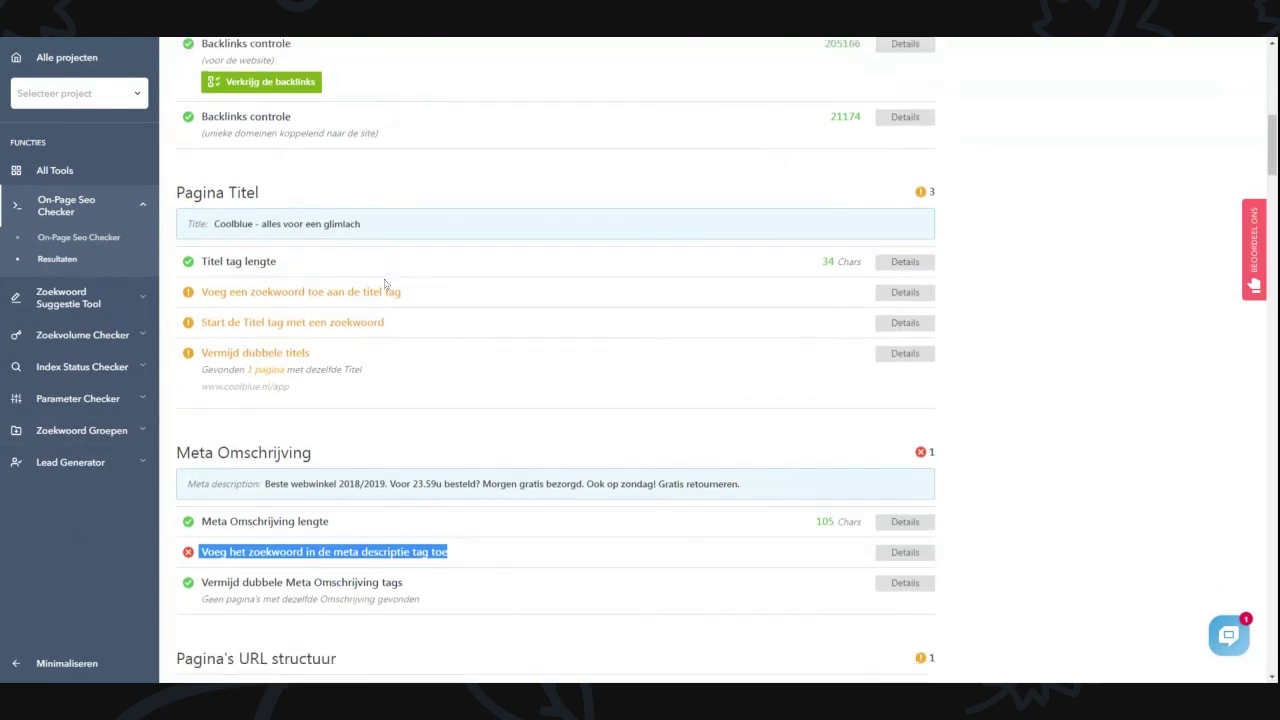
Review the audit's URL structure, search snippet previews and image analysis, and return to the score per category.
{"action": "scroll", "coordinate": [385, 282], "scroll_direction": "down", "scroll_amount": 3}
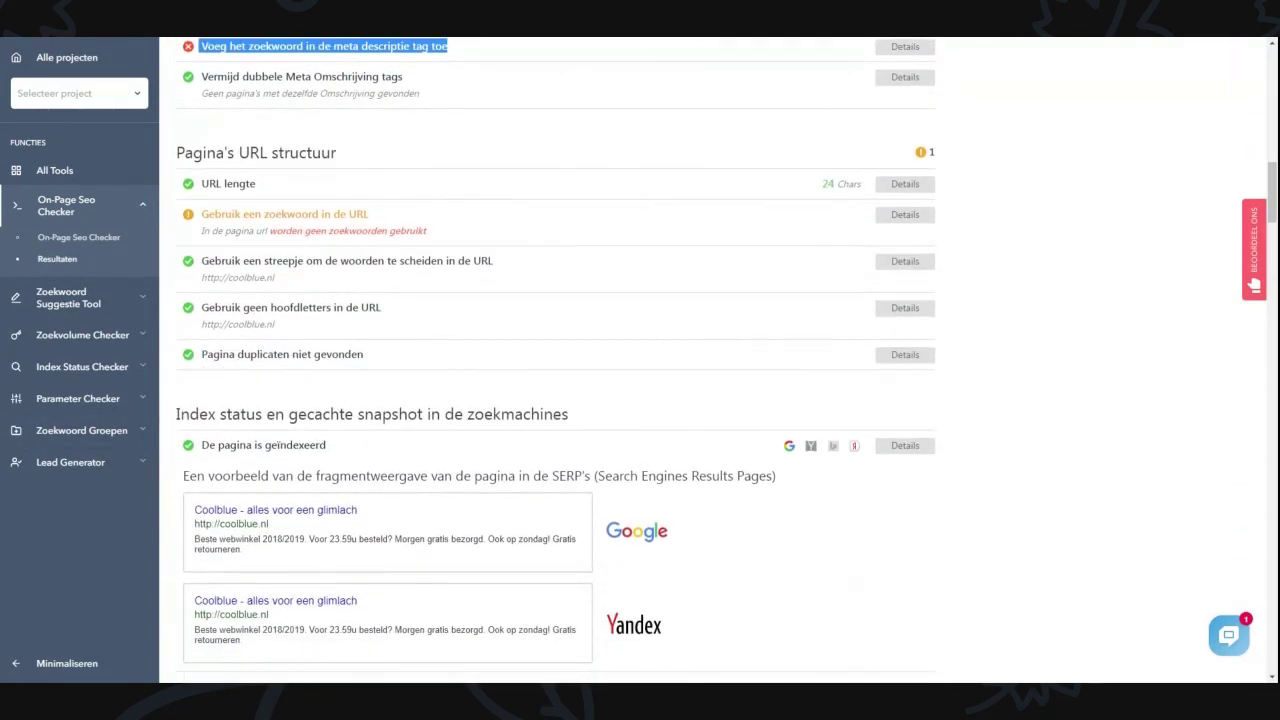
{"action": "scroll", "coordinate": [463, 252], "scroll_direction": "down", "scroll_amount": 3}
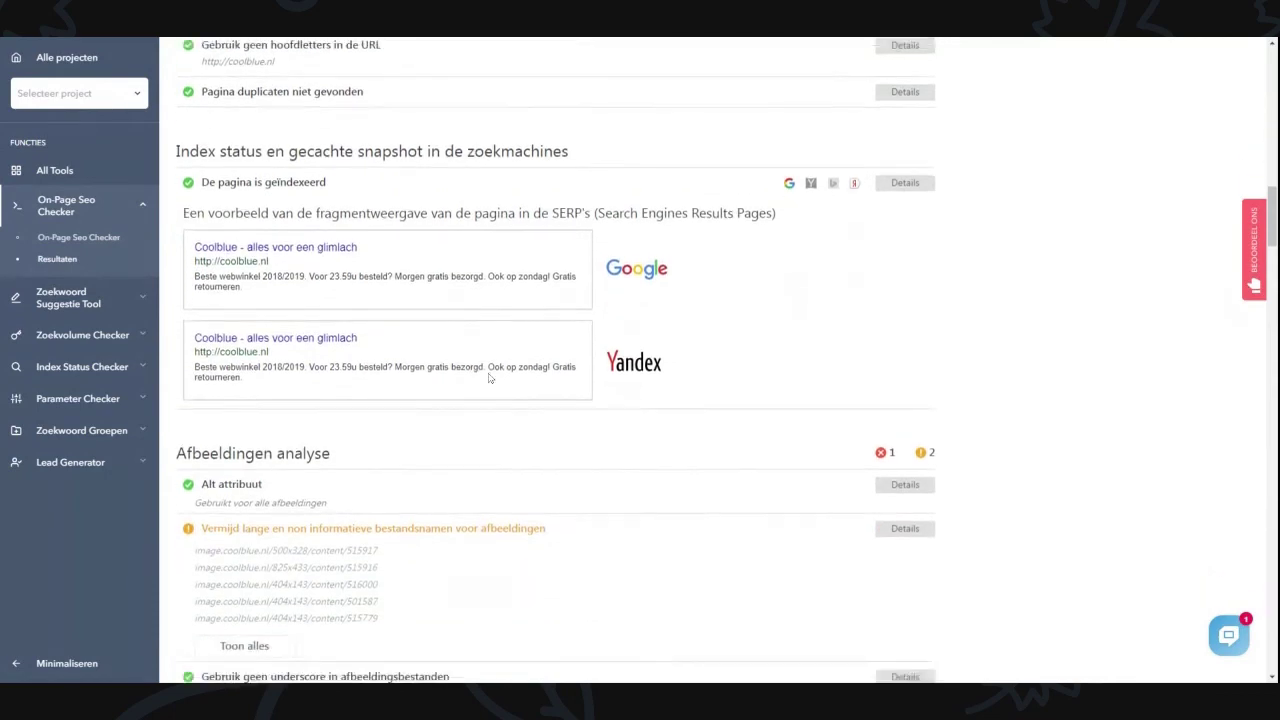
{"action": "scroll", "coordinate": [620, 378], "scroll_direction": "down", "scroll_amount": 1}
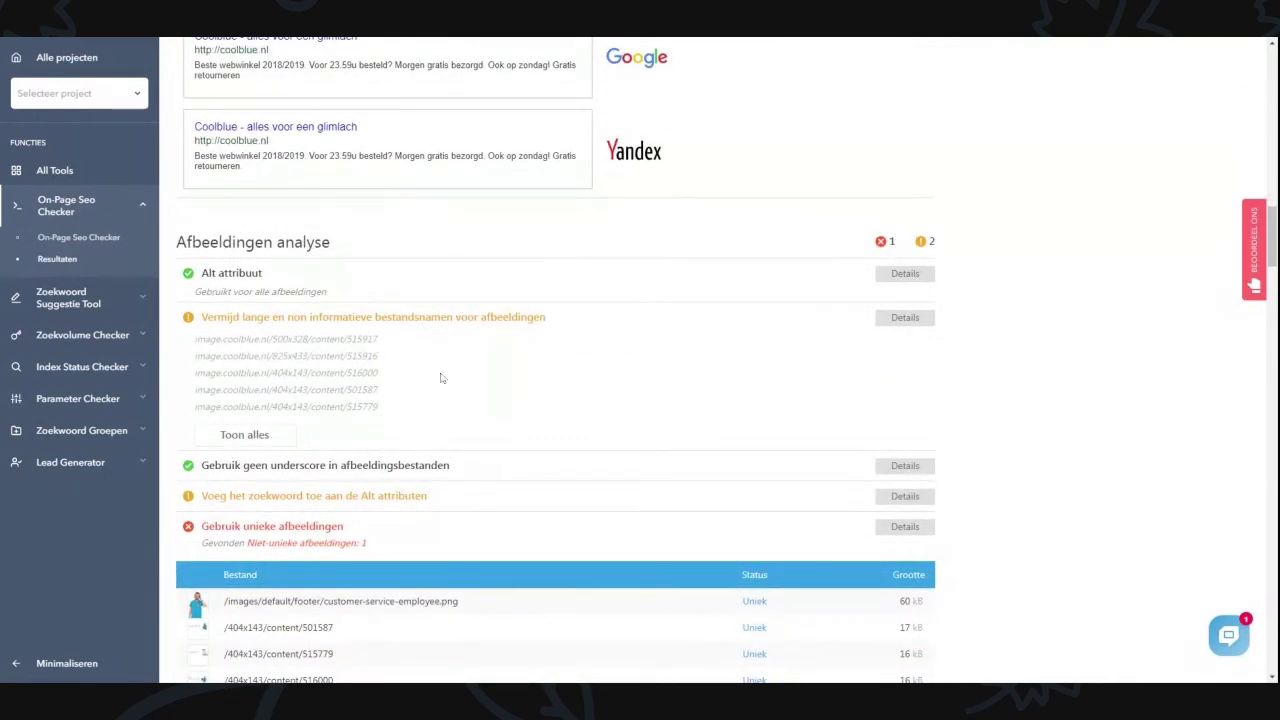
{"action": "scroll", "coordinate": [445, 378], "scroll_direction": "up", "scroll_amount": 3}
{"action": "scroll", "coordinate": [447, 382], "scroll_direction": "up", "scroll_amount": 15}
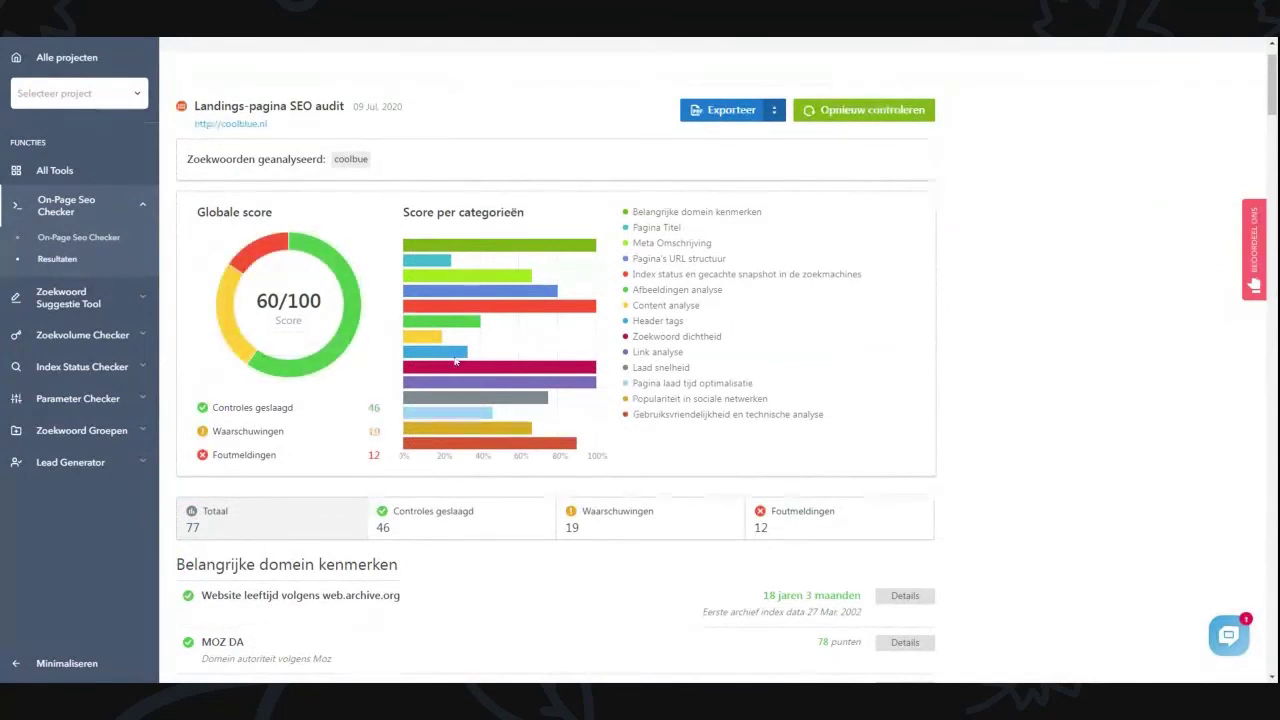
{"action": "mouse_move", "coordinate": [456, 362]}
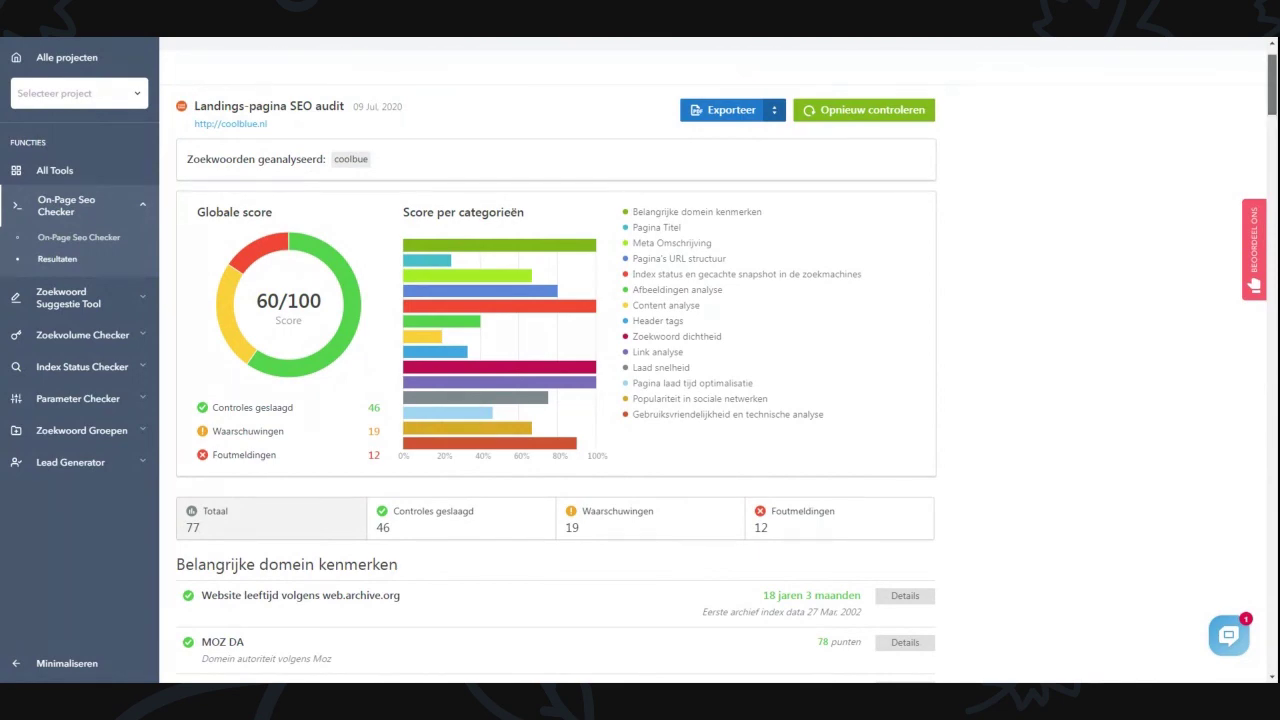
Examine the audit's content analysis, header tags and keyword density tables, and highlight the overall score in the overview.
{"action": "scroll", "coordinate": [1274, 120], "scroll_direction": "down", "scroll_amount": 3}
{"action": "scroll", "coordinate": [555, 360], "scroll_direction": "down", "scroll_amount": 10}
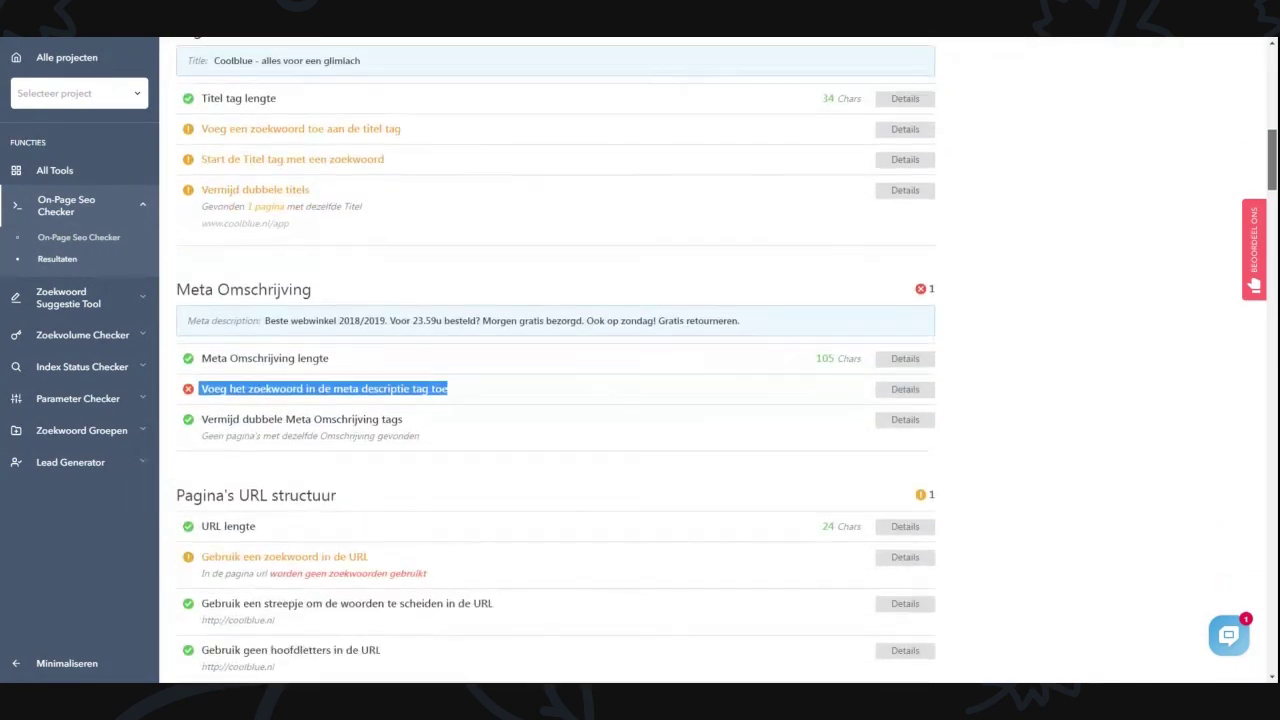
{"action": "scroll", "coordinate": [267, 453], "scroll_direction": "down", "scroll_amount": 10}
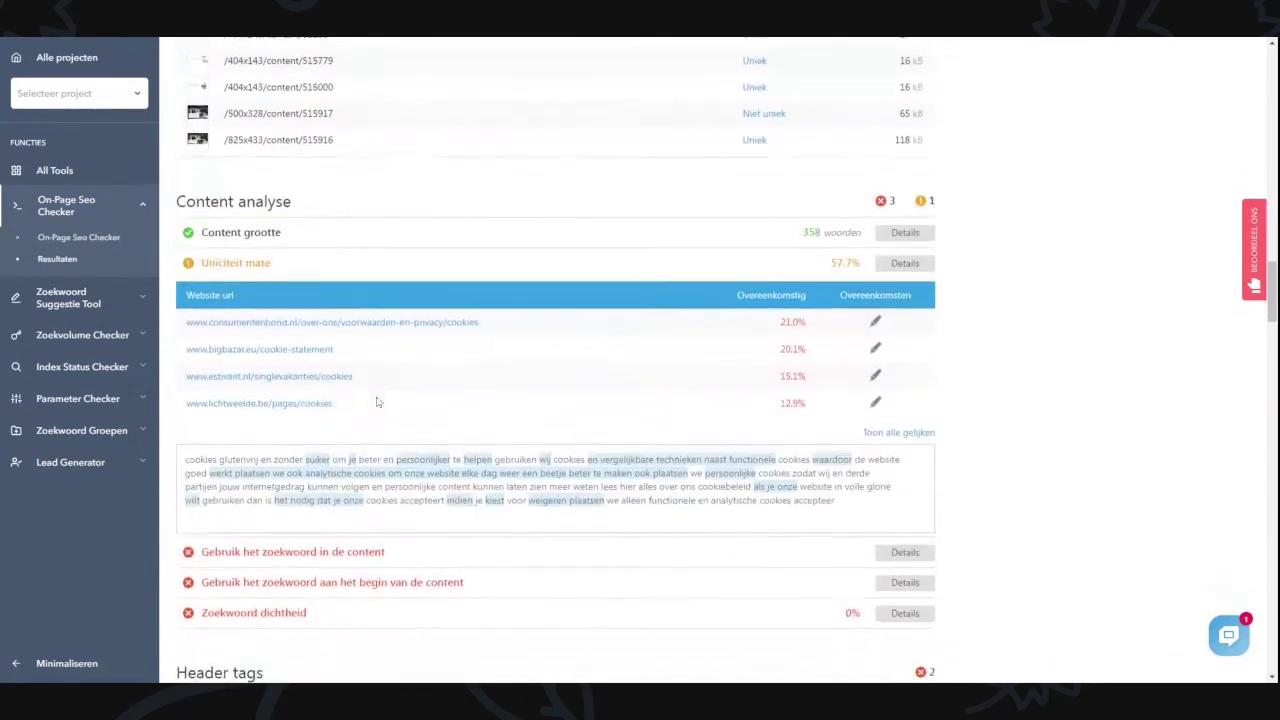
{"action": "scroll", "coordinate": [267, 453], "scroll_direction": "down", "scroll_amount": 3}
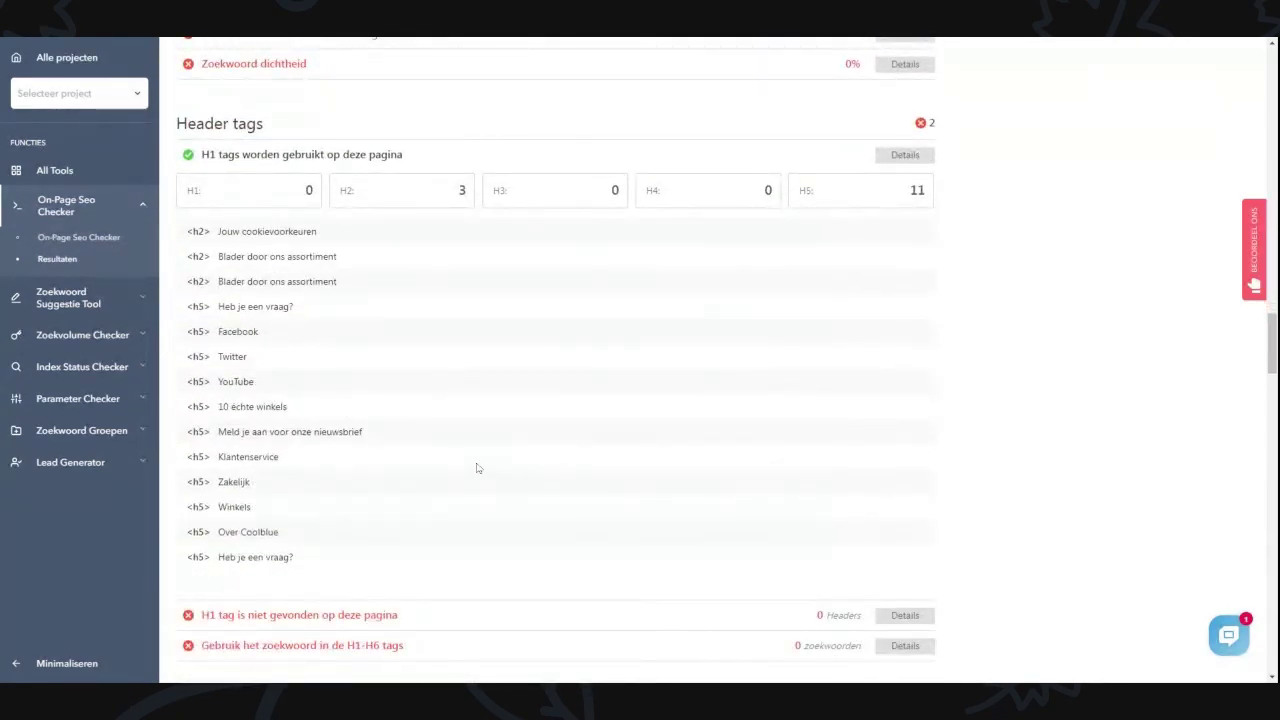
{"action": "scroll", "coordinate": [480, 466], "scroll_direction": "down", "scroll_amount": 3}
{"action": "scroll", "coordinate": [477, 467], "scroll_direction": "down", "scroll_amount": 3}
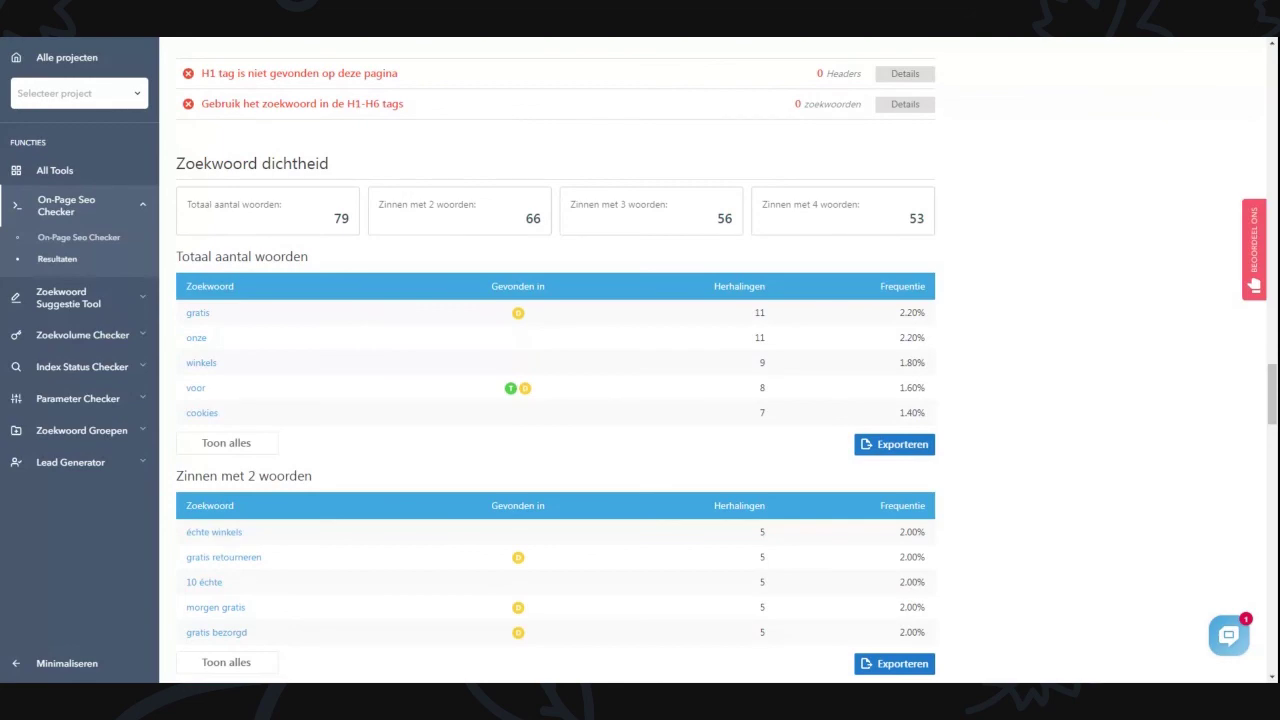
{"action": "left_click_drag", "start_coordinate": [1266, 424], "coordinate": [1273, 462]}
{"action": "scroll", "coordinate": [411, 378], "scroll_direction": "up", "scroll_amount": 20}
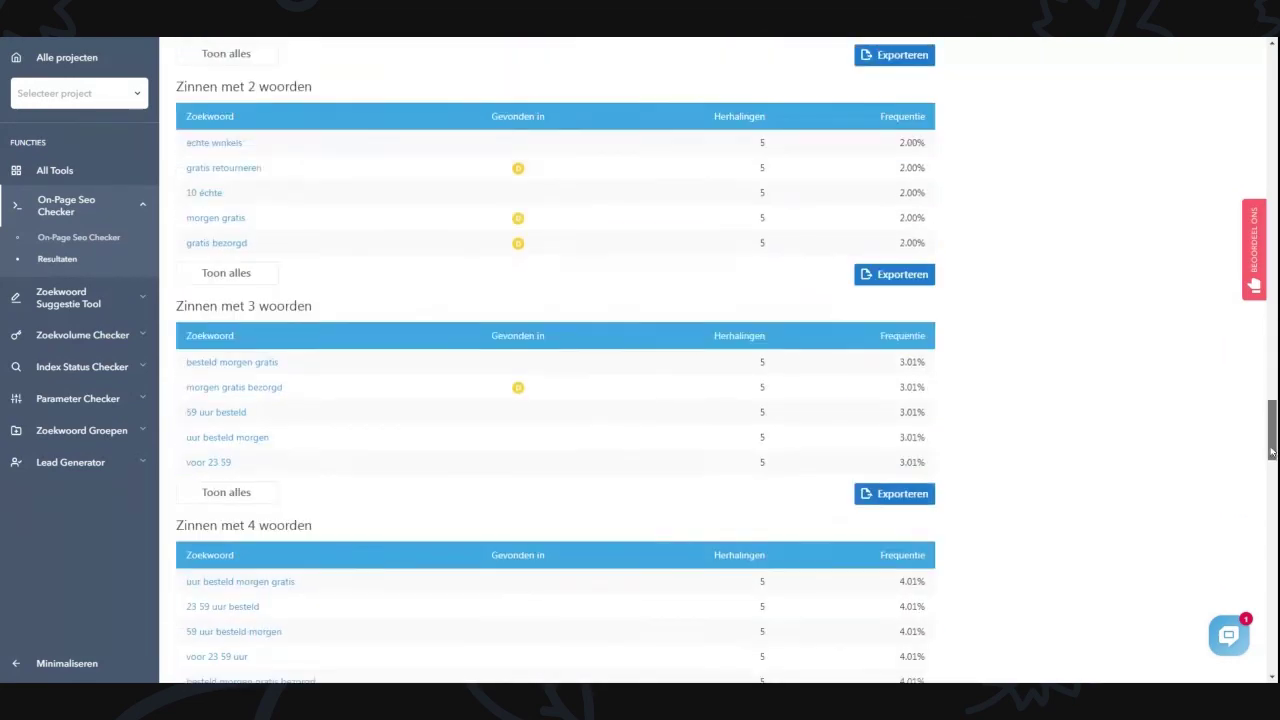
{"action": "left_click_drag", "start_coordinate": [256, 369], "coordinate": [322, 369]}
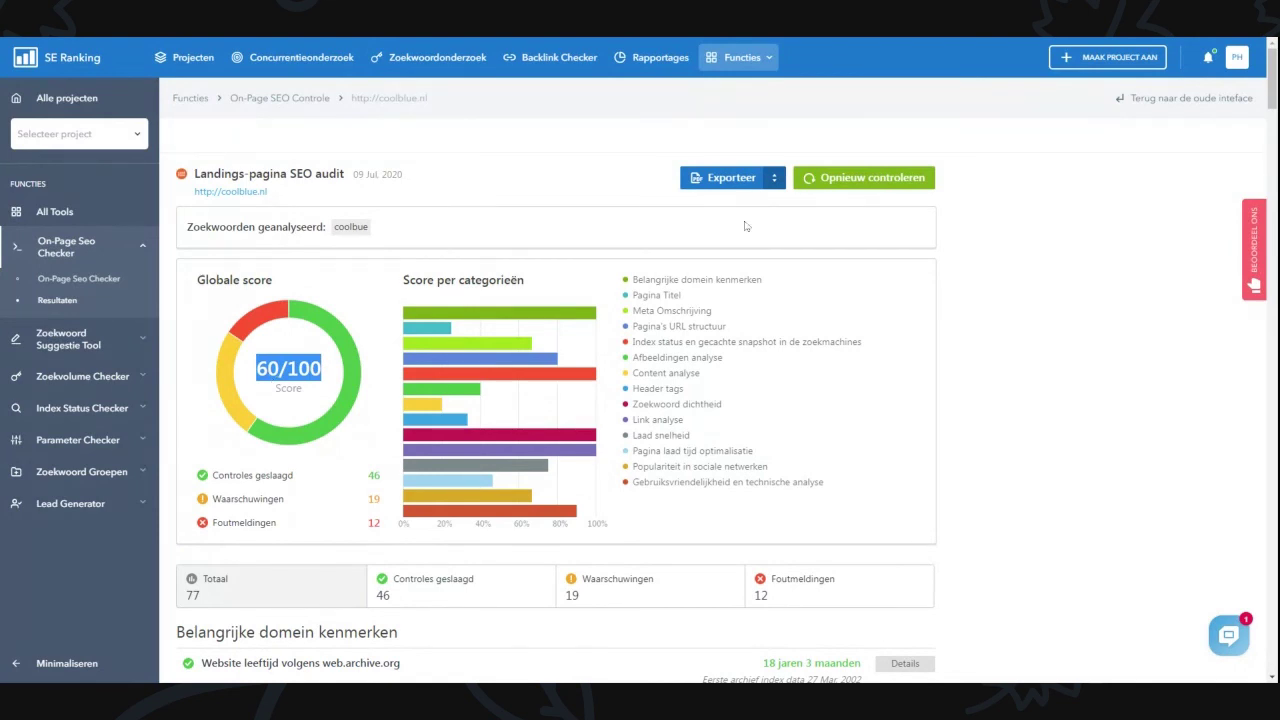
Open the CoolBlue project's detailed rankings and set the average position graph to the 3M period.
{"action": "left_click", "coordinate": [765, 57]}
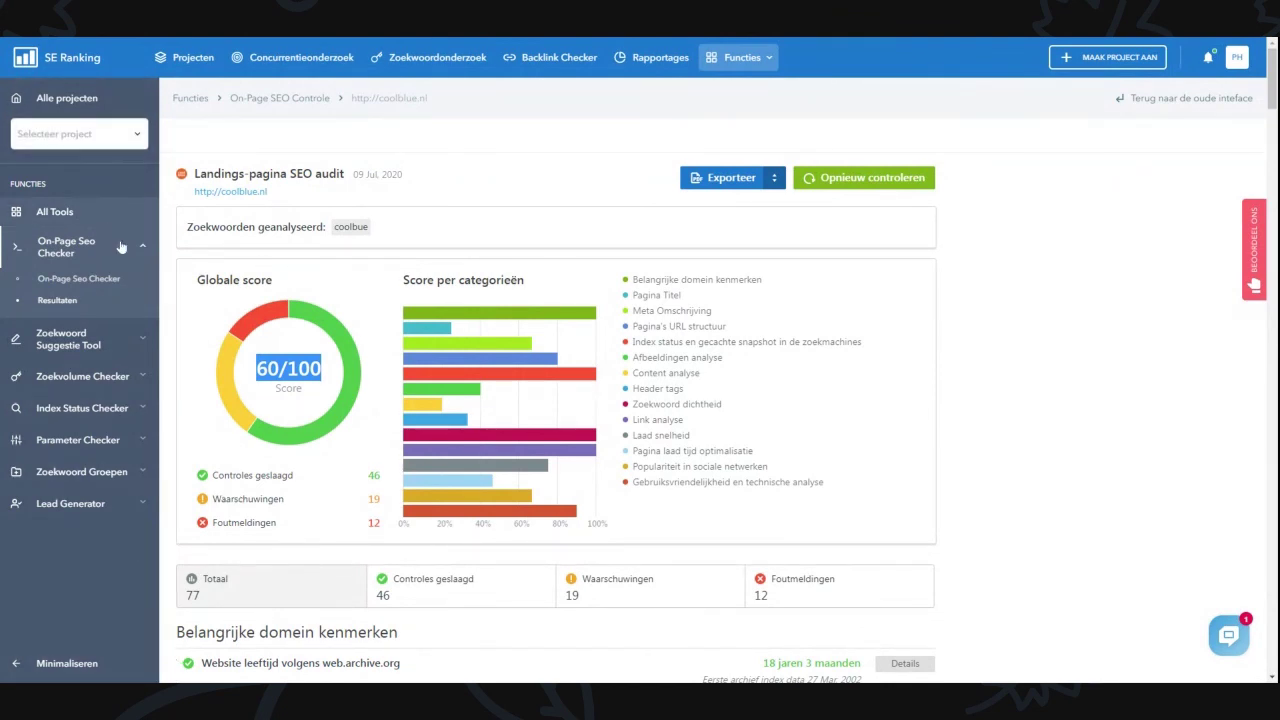
{"action": "mouse_move", "coordinate": [742, 57]}
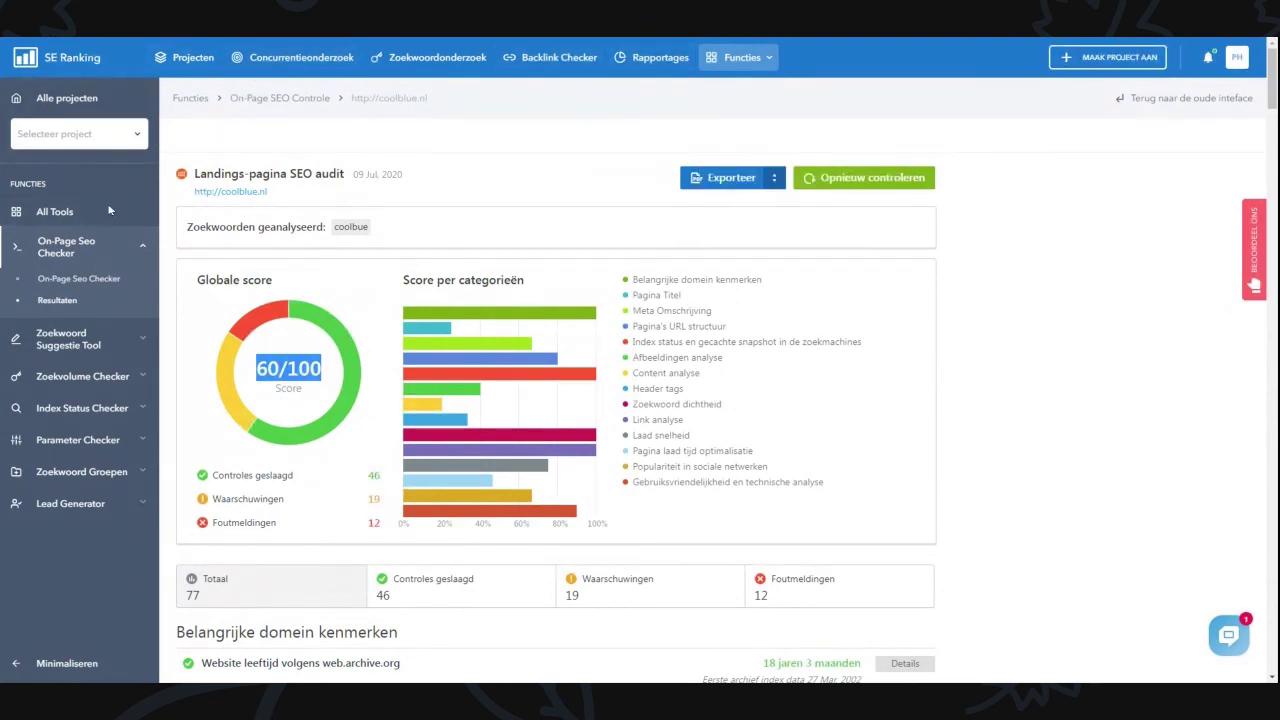
{"action": "left_click", "coordinate": [103, 138]}
{"action": "mouse_move", "coordinate": [100, 196]}
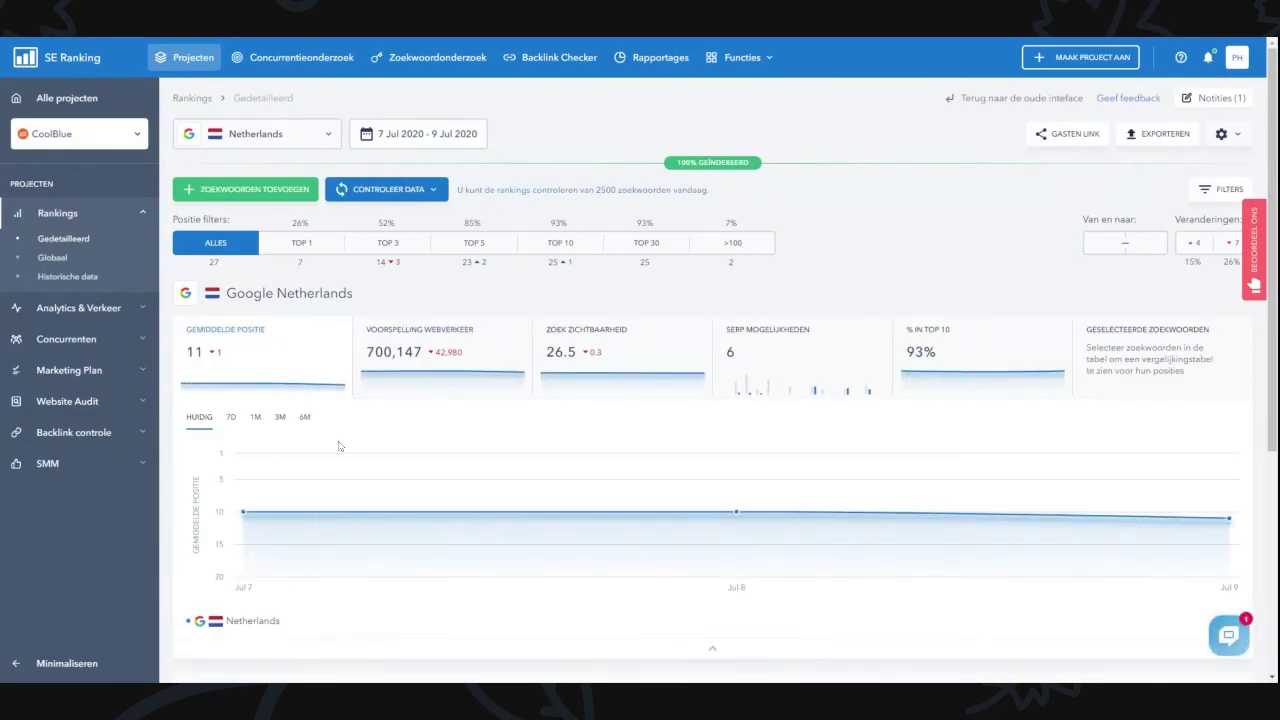
{"action": "left_click", "coordinate": [297, 430]}
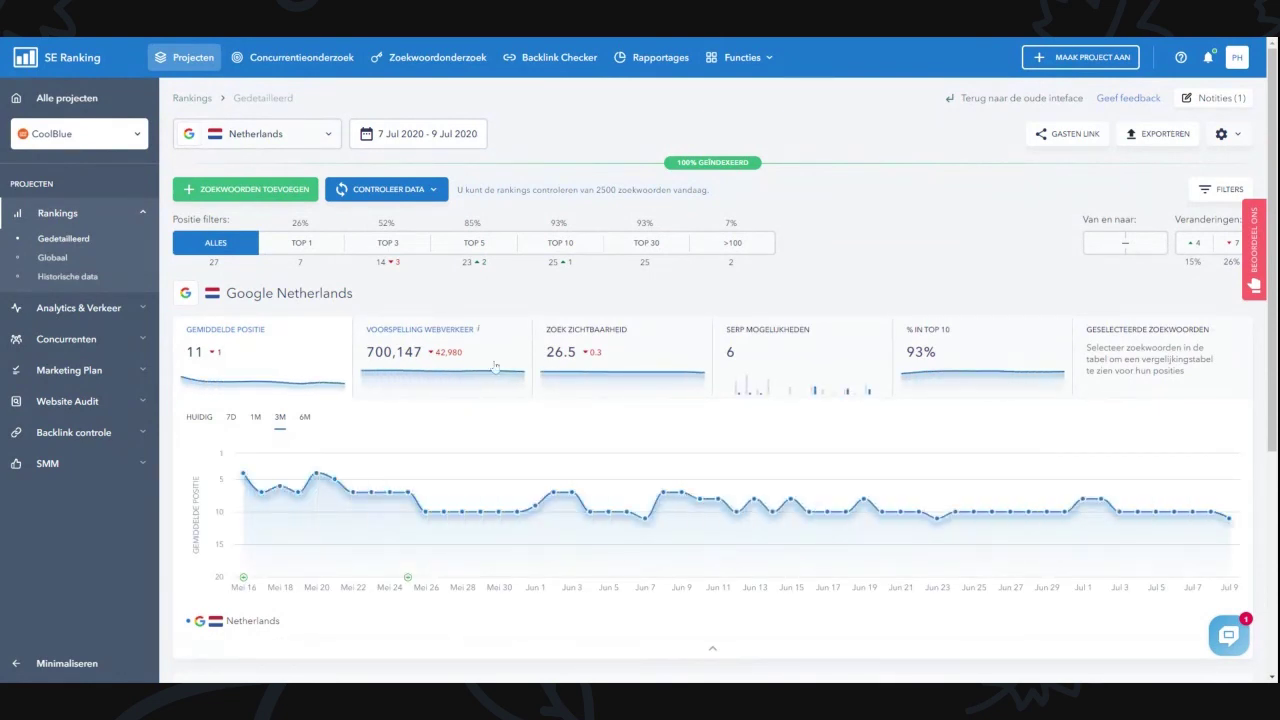
Review the three-month average position graph and ranking metrics, and expand the Algemene keyword group.
{"action": "scroll", "coordinate": [380, 314], "scroll_direction": "down", "scroll_amount": 2}
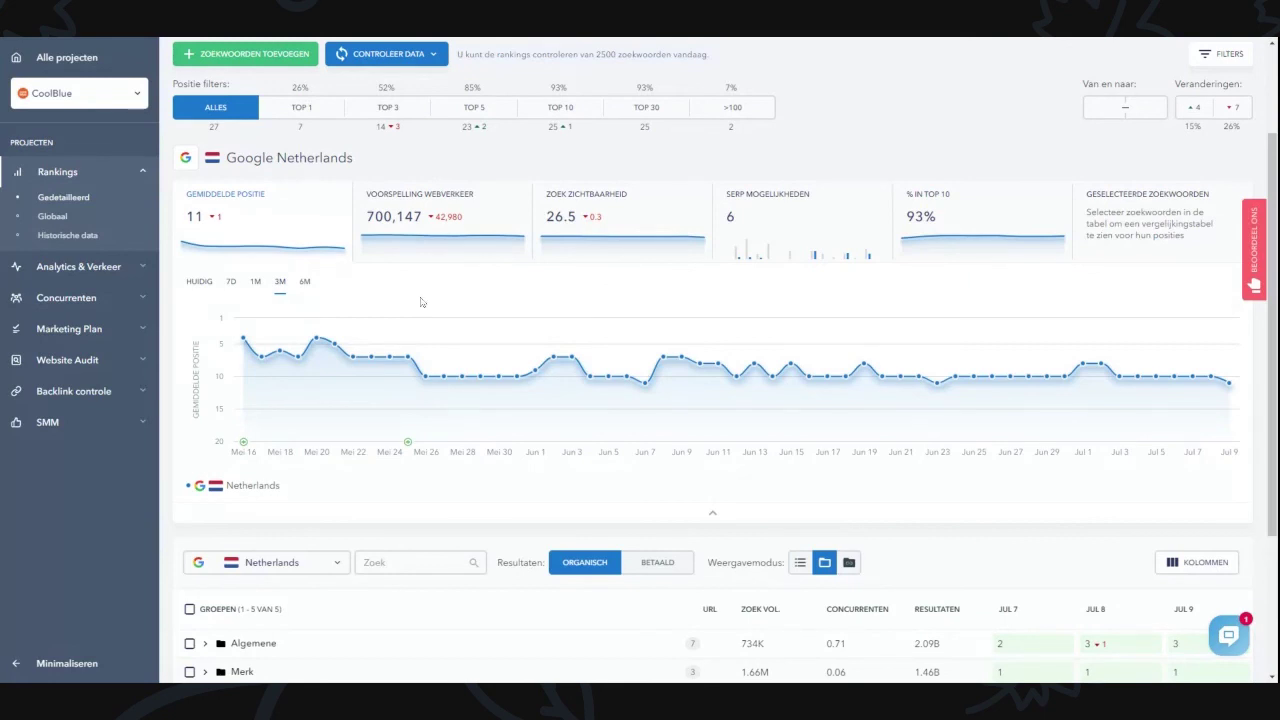
{"action": "scroll", "coordinate": [455, 308], "scroll_direction": "down", "scroll_amount": 3}
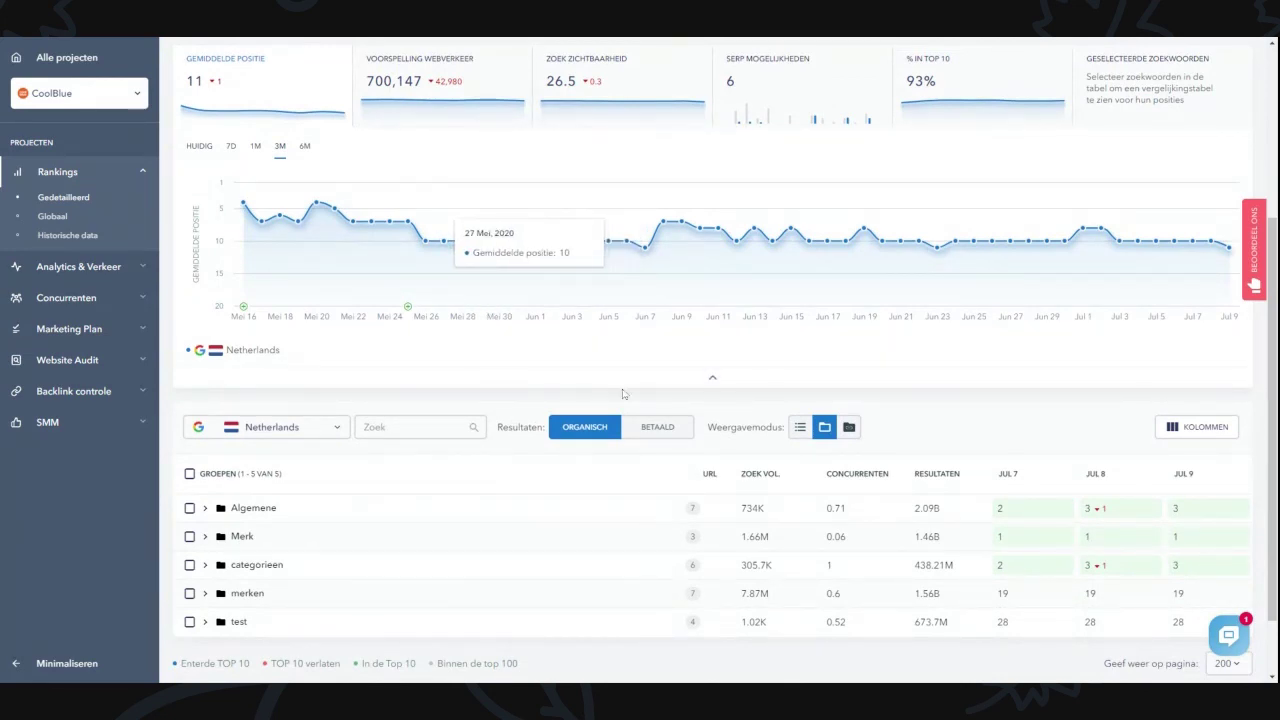
{"action": "scroll", "coordinate": [180, 244], "scroll_direction": "up", "scroll_amount": 3}
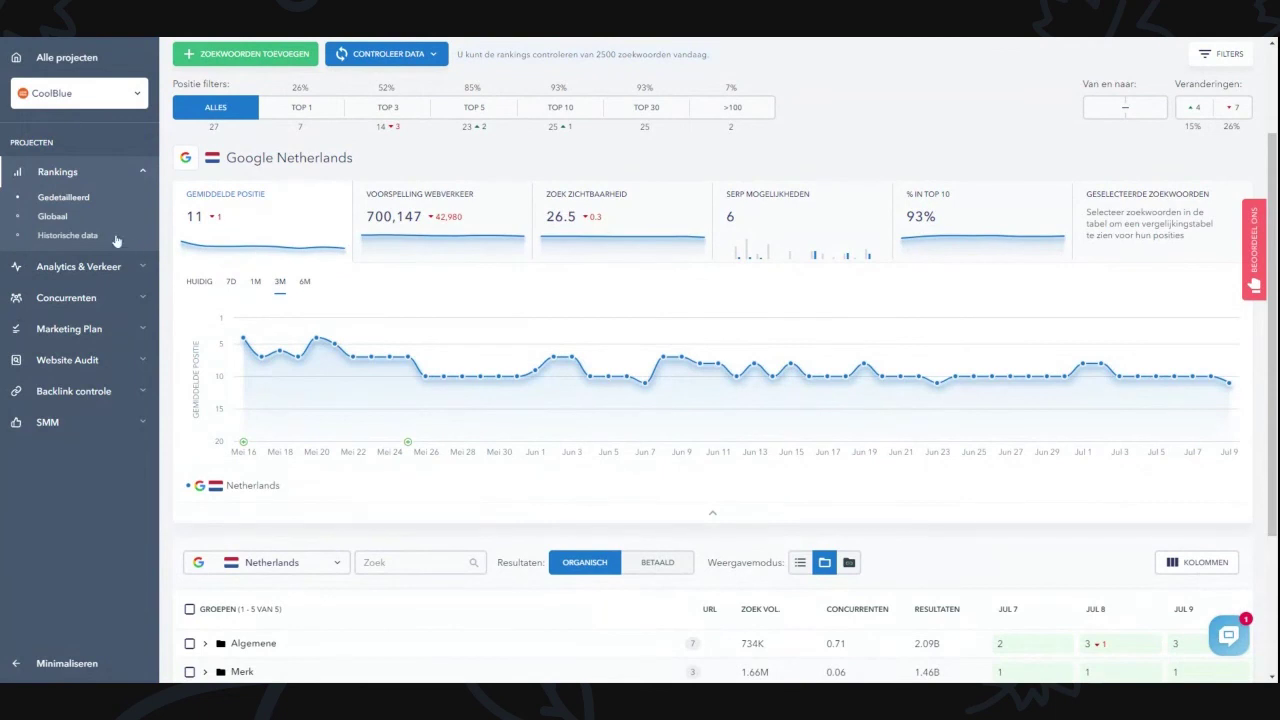
{"action": "scroll", "coordinate": [375, 245], "scroll_direction": "up", "scroll_amount": 3}
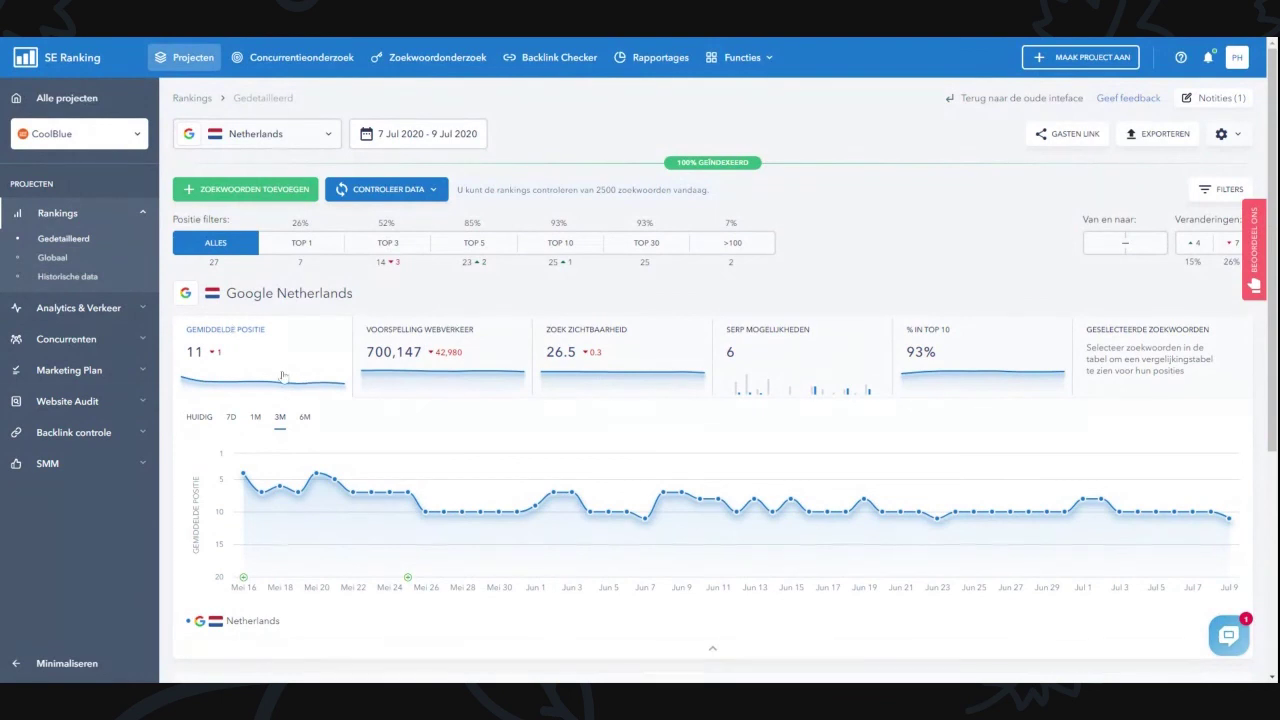
{"action": "scroll", "coordinate": [410, 500], "scroll_direction": "down", "scroll_amount": 2}
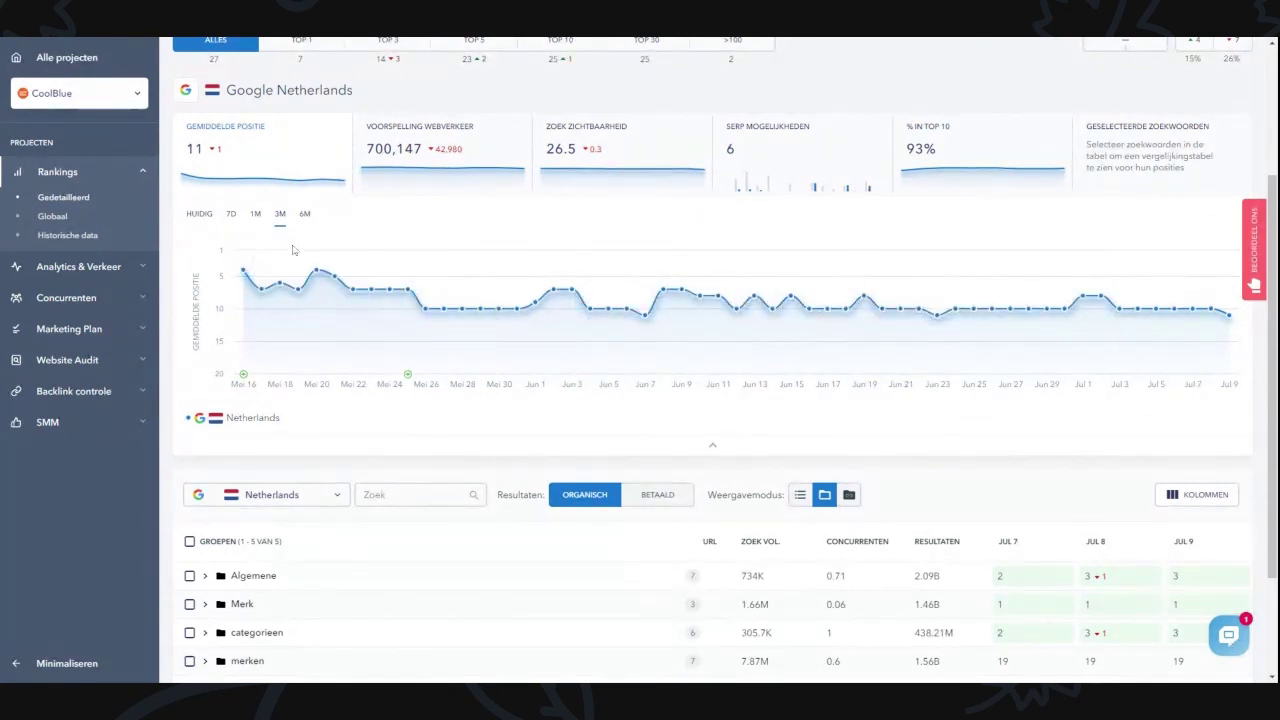
{"action": "scroll", "coordinate": [300, 457], "scroll_direction": "down", "scroll_amount": 2}
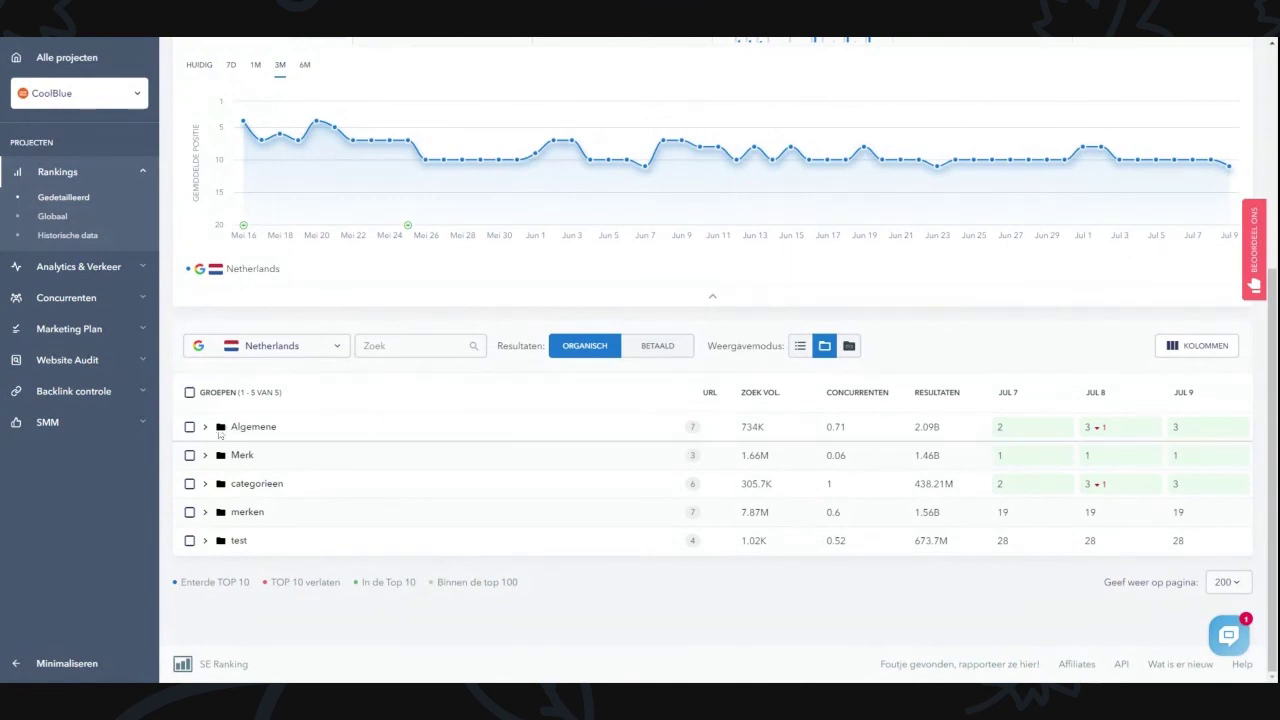
{"action": "left_click", "coordinate": [282, 432]}
{"action": "scroll", "coordinate": [400, 425], "scroll_direction": "down", "scroll_amount": 1}
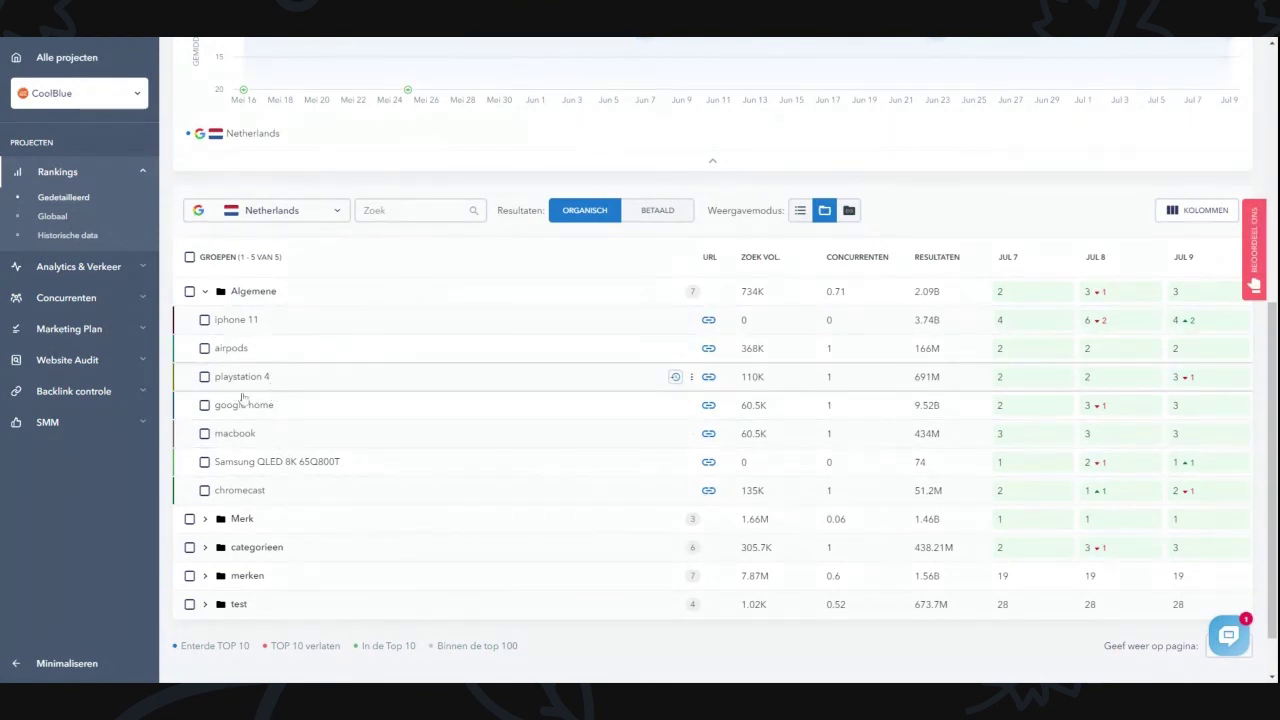
Check the changed-URL history of playstation 4, highlighting its date, and highlight the keyword and its search volume in the table.
{"action": "mouse_move", "coordinate": [714, 390]}
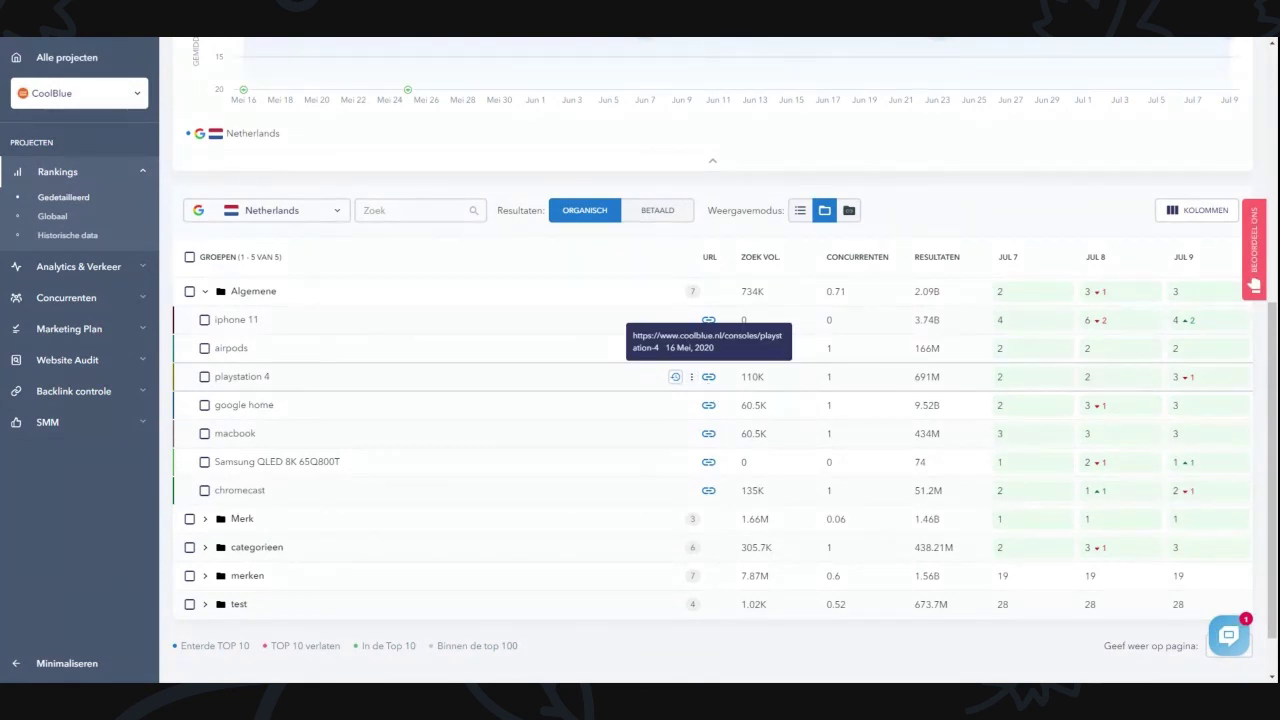
{"action": "left_click", "coordinate": [717, 392]}
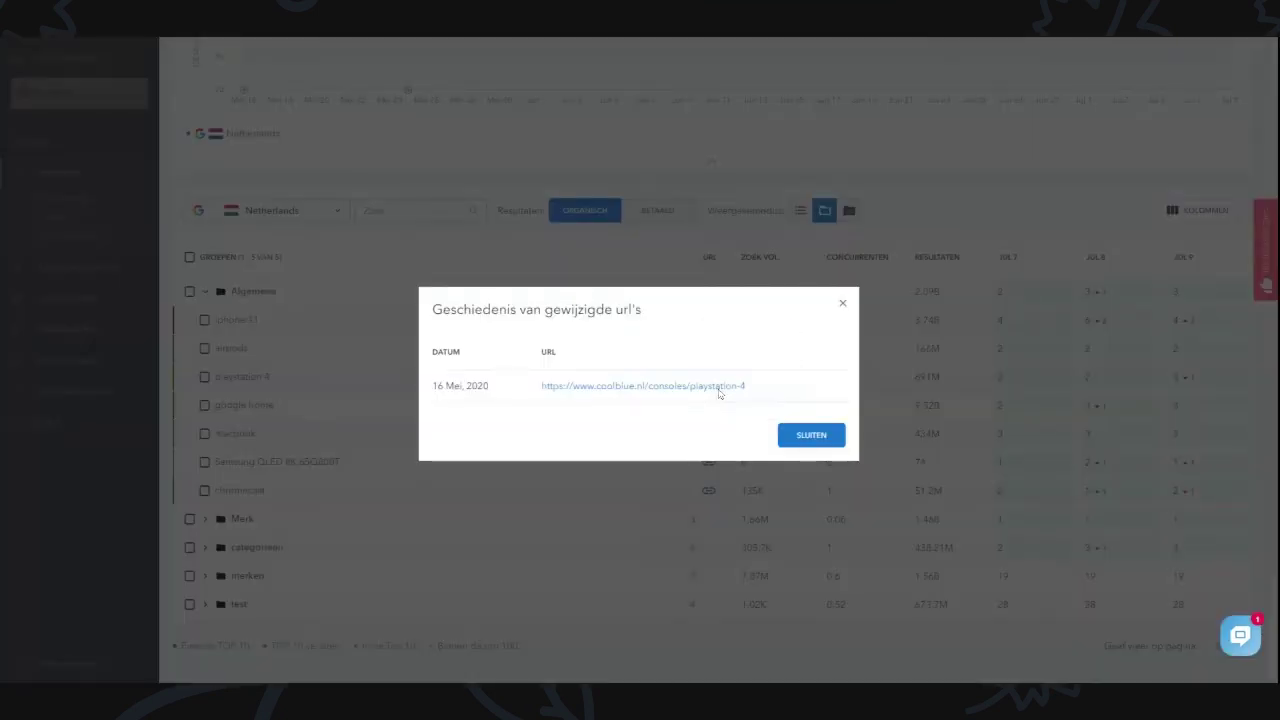
{"action": "left_click_drag", "start_coordinate": [426, 403], "coordinate": [494, 434]}
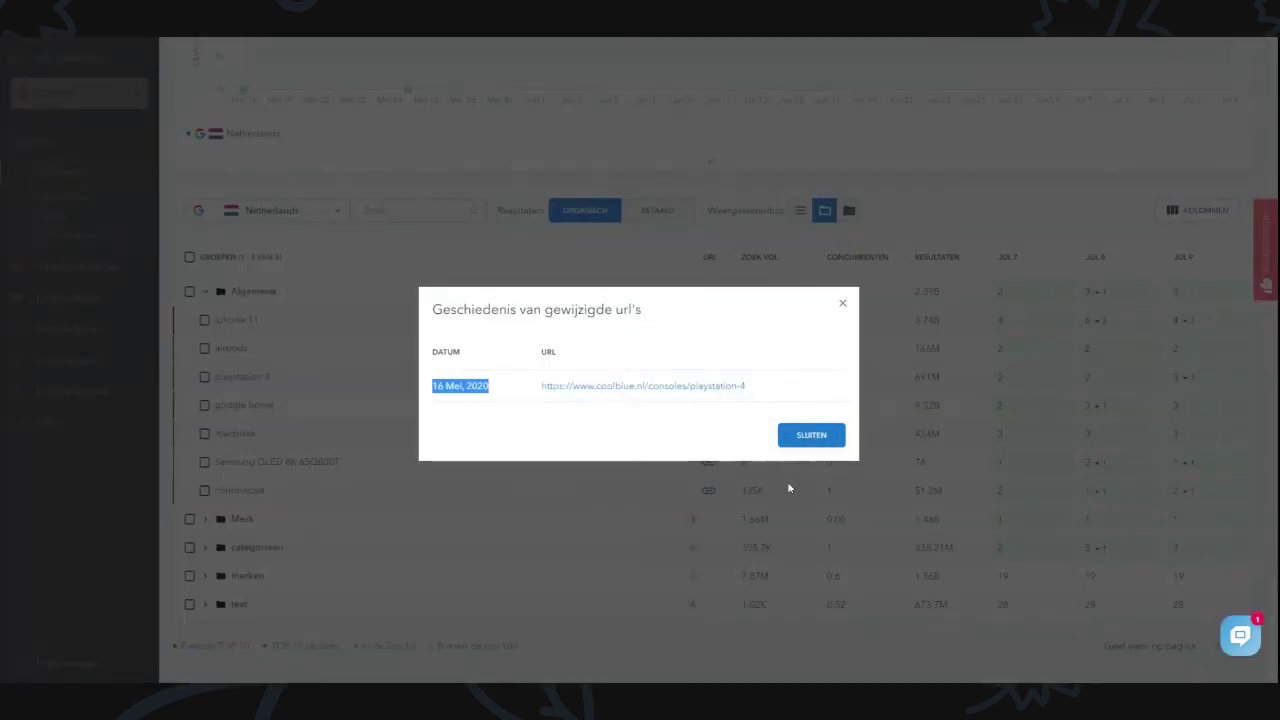
{"action": "left_click", "coordinate": [811, 435]}
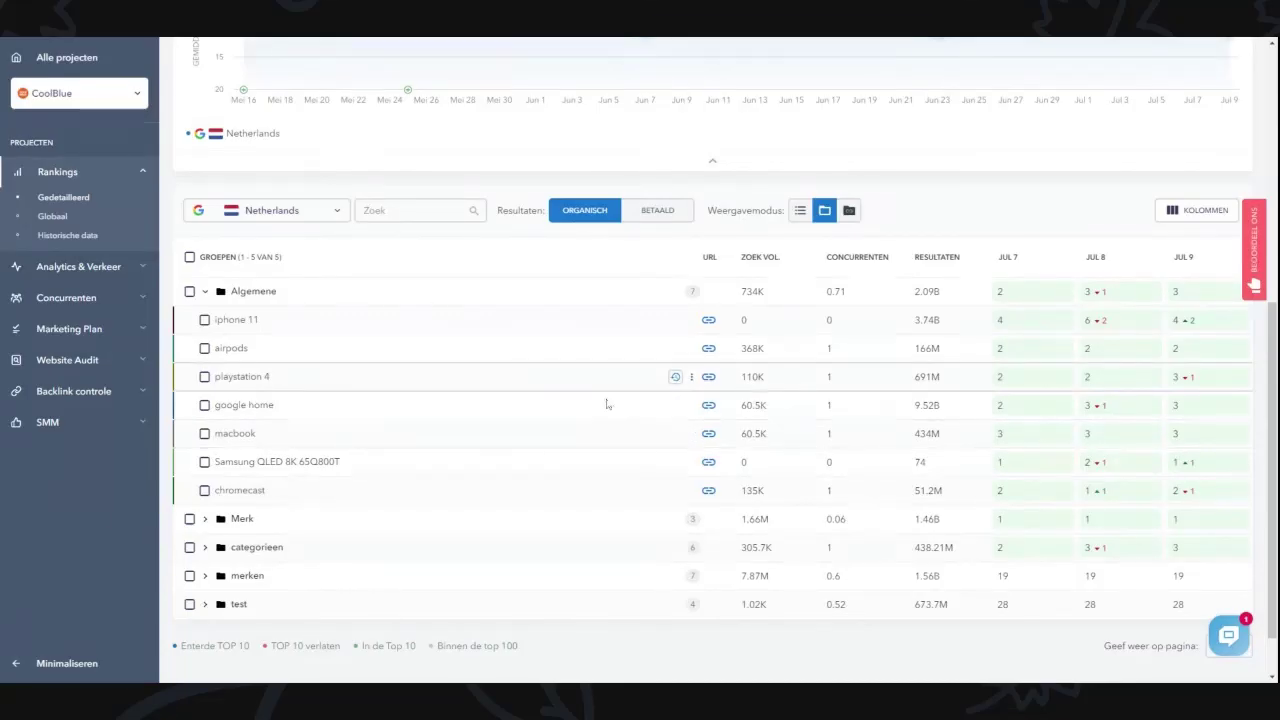
{"action": "triple_click", "coordinate": [232, 387]}
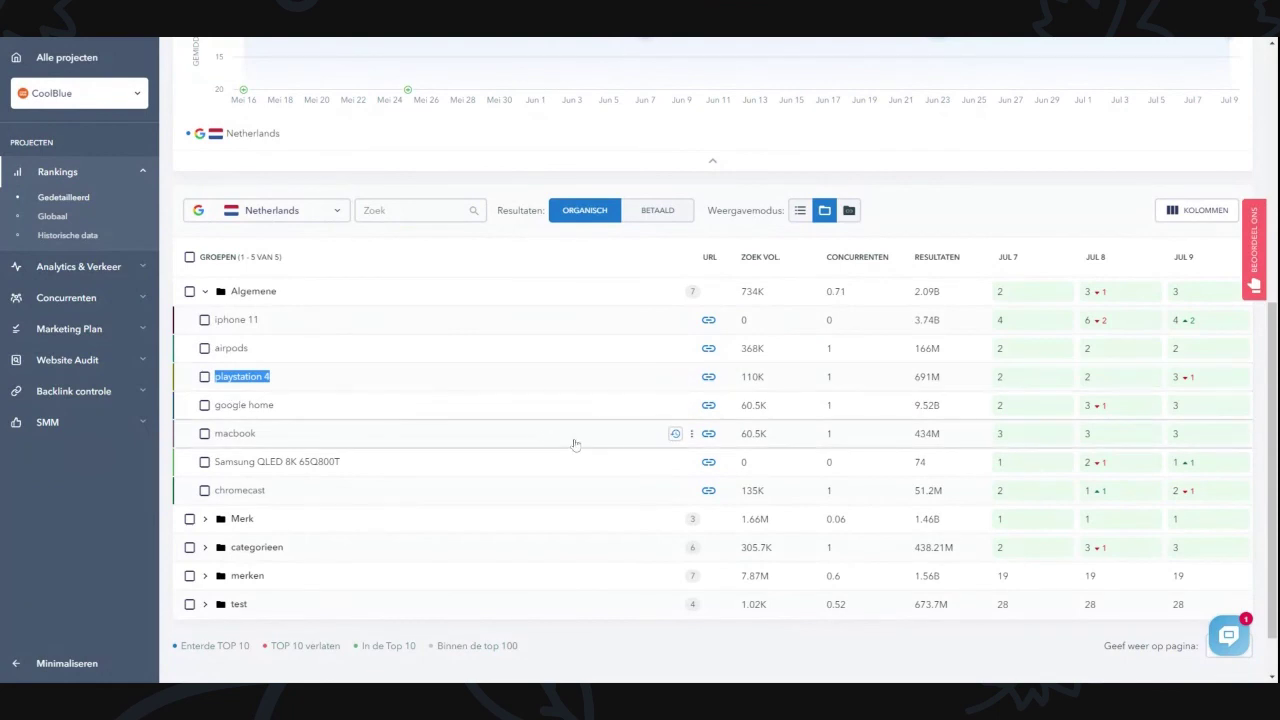
{"action": "left_click_drag", "start_coordinate": [768, 380], "coordinate": [737, 397]}
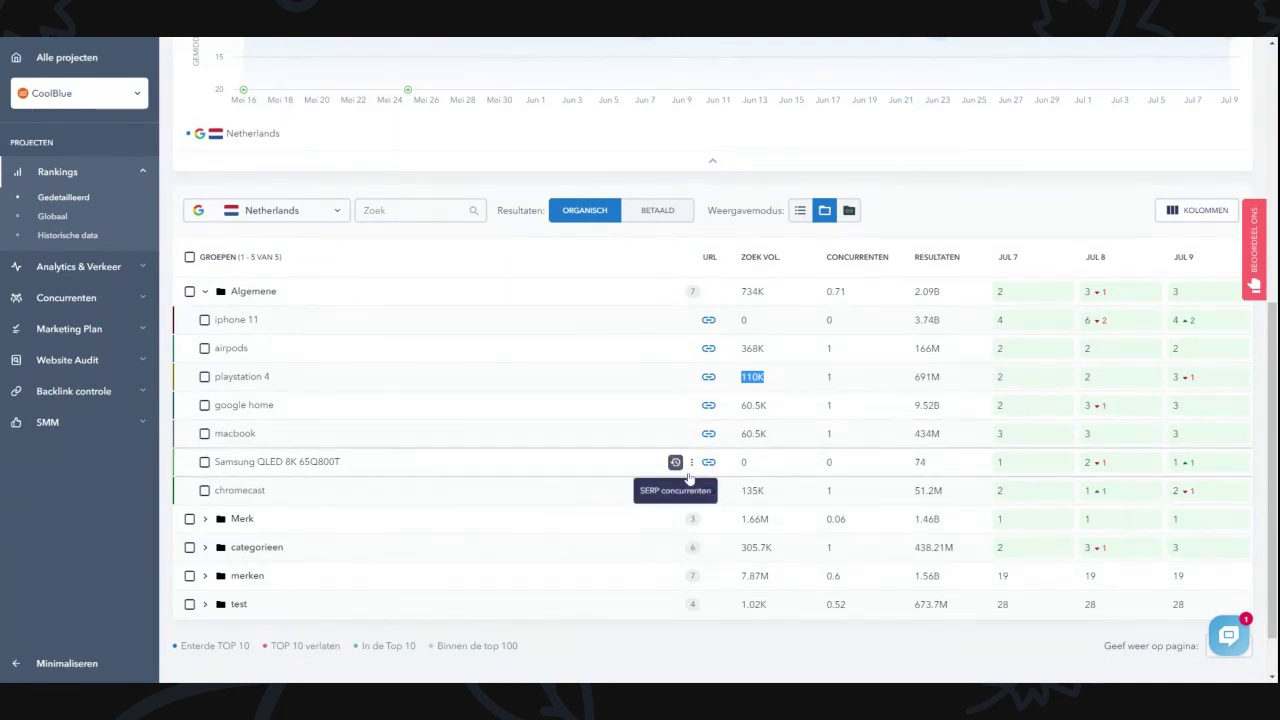
Expand the Merk keyword group and examine the rankings of its brand keywords.
{"action": "scroll", "coordinate": [675, 466], "scroll_direction": "down", "scroll_amount": 1}
{"action": "left_click", "coordinate": [224, 465]}
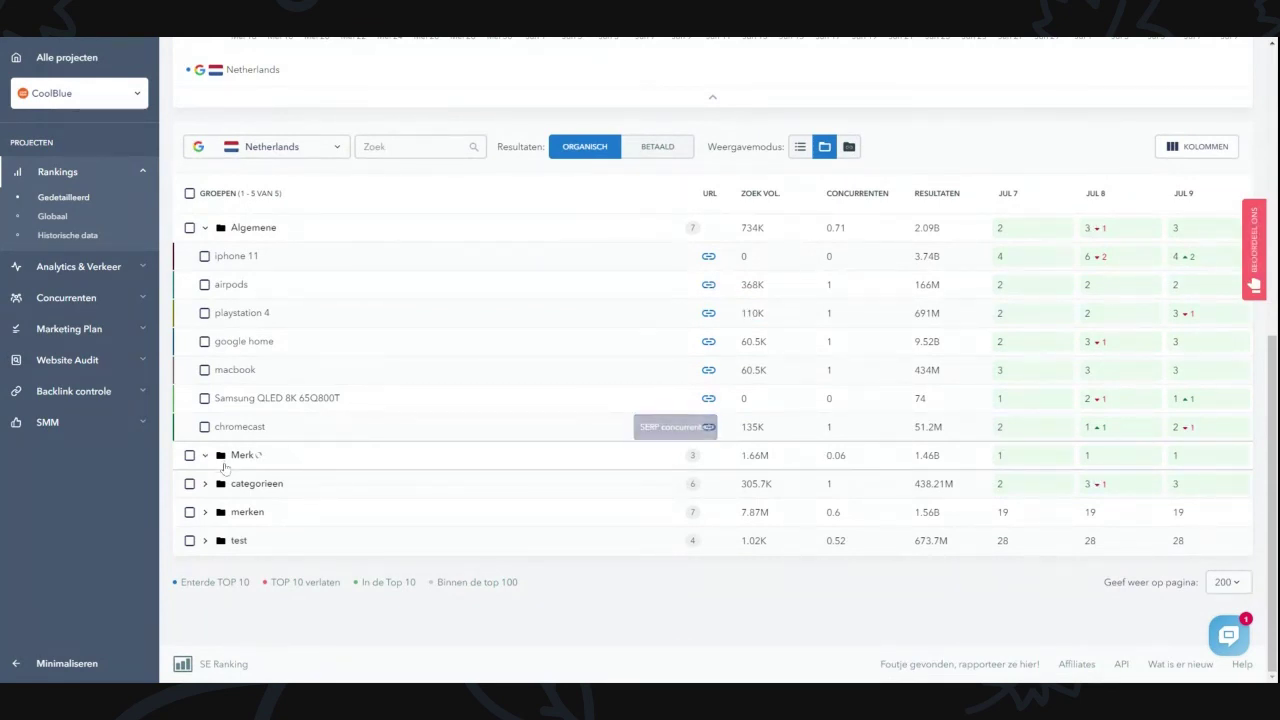
{"action": "scroll", "coordinate": [226, 466], "scroll_direction": "down", "scroll_amount": 2}
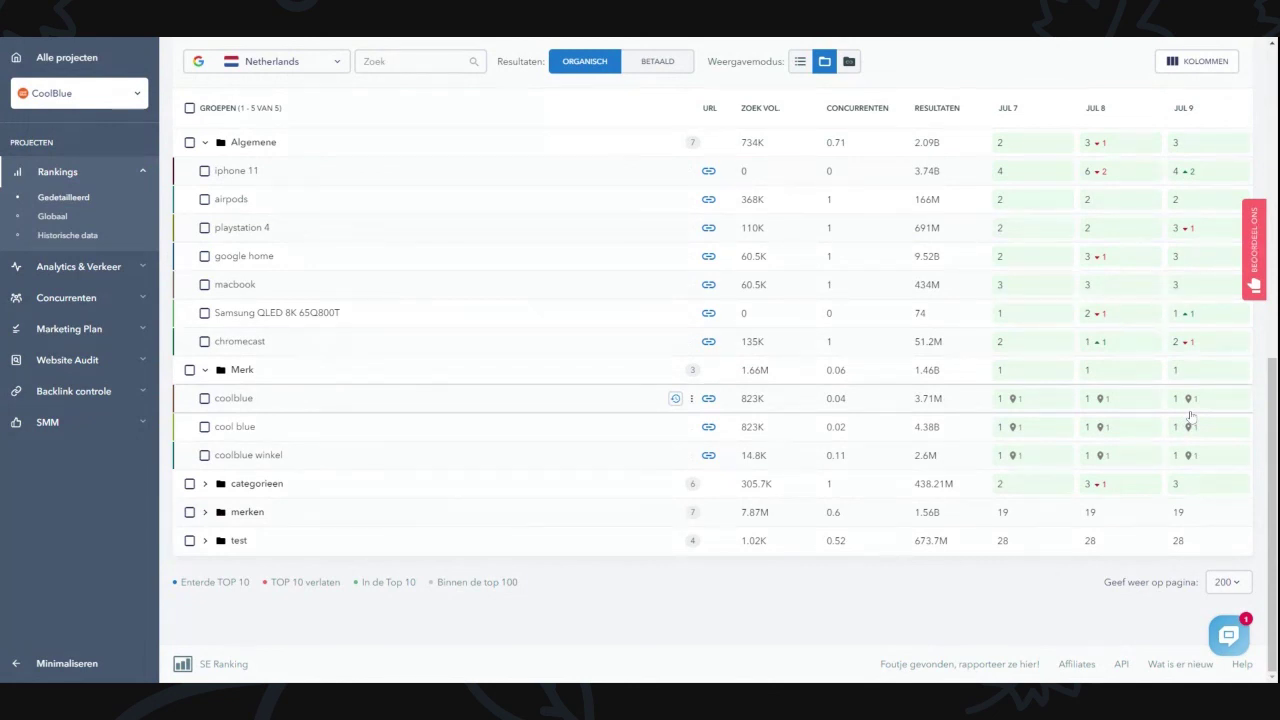
Add the SERP mogelijkheden column to the keyword rankings table.
{"action": "scroll", "coordinate": [1190, 416], "scroll_direction": "up", "scroll_amount": 3}
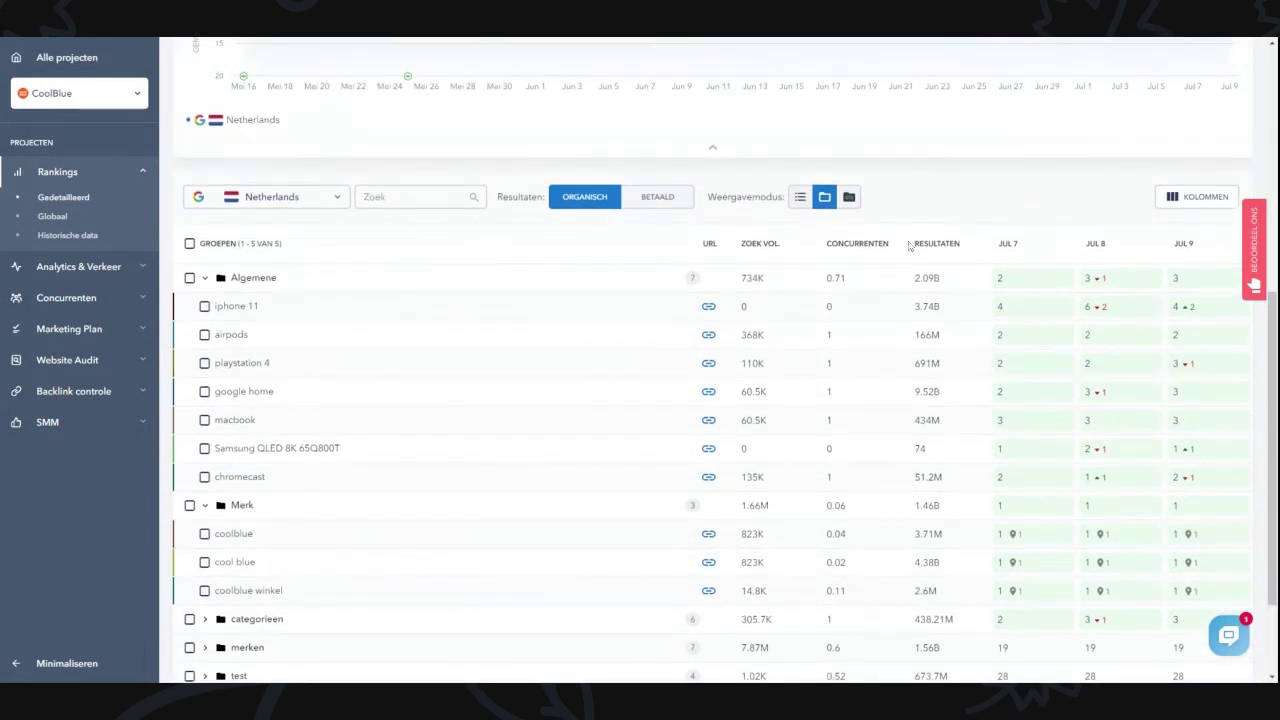
{"action": "left_click", "coordinate": [1197, 197]}
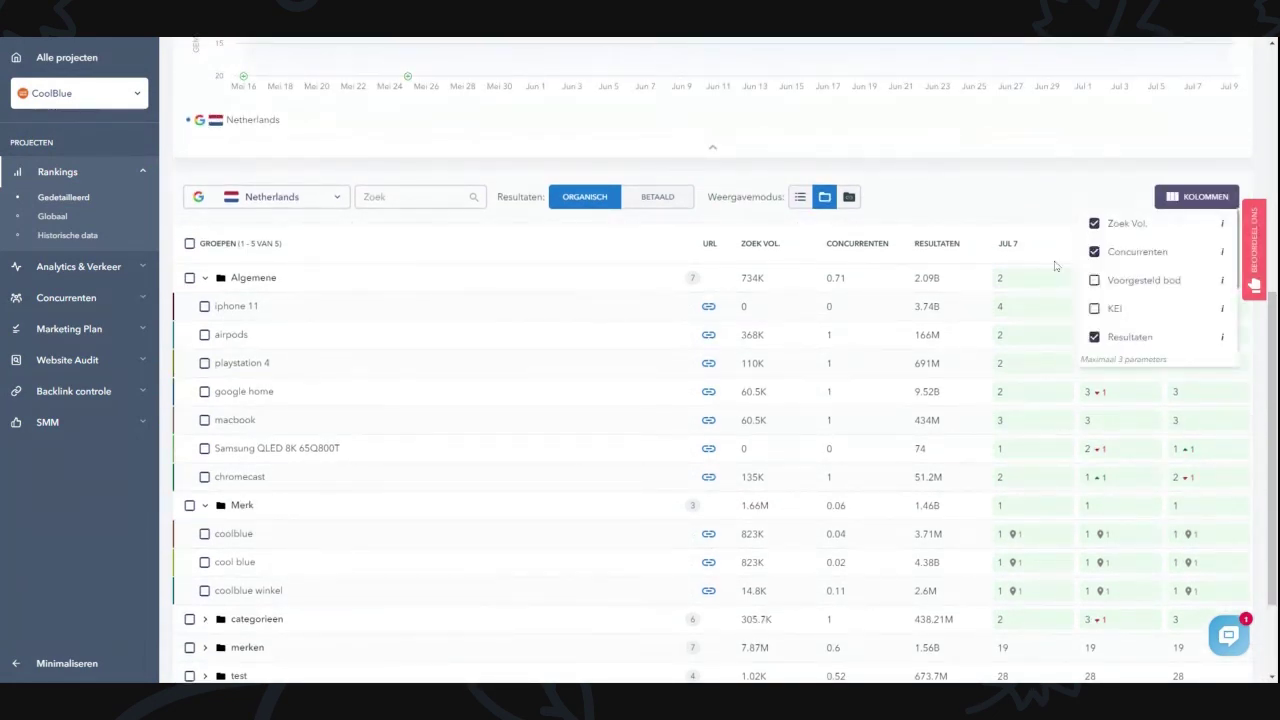
{"action": "scroll", "coordinate": [1166, 290], "scroll_direction": "down", "scroll_amount": 1}
{"action": "scroll", "coordinate": [1200, 330], "scroll_direction": "down", "scroll_amount": 1}
{"action": "left_click", "coordinate": [1095, 281]}
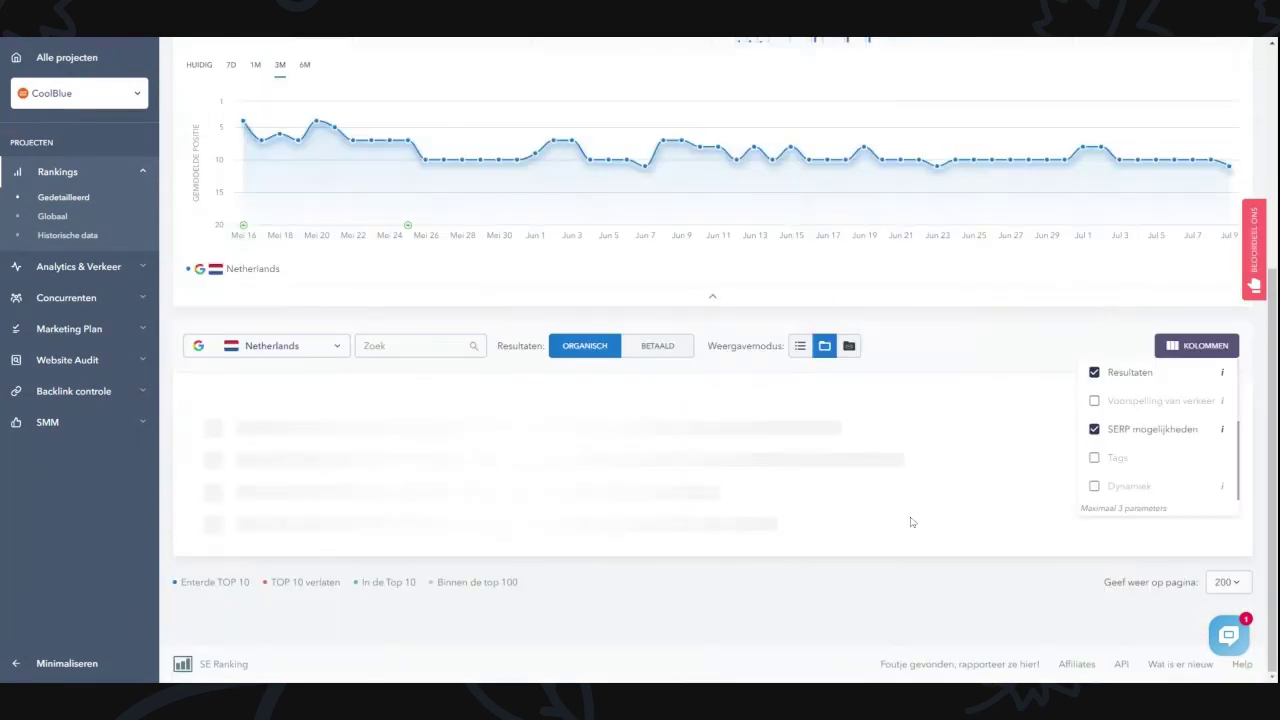
{"action": "left_click", "coordinate": [1055, 344]}
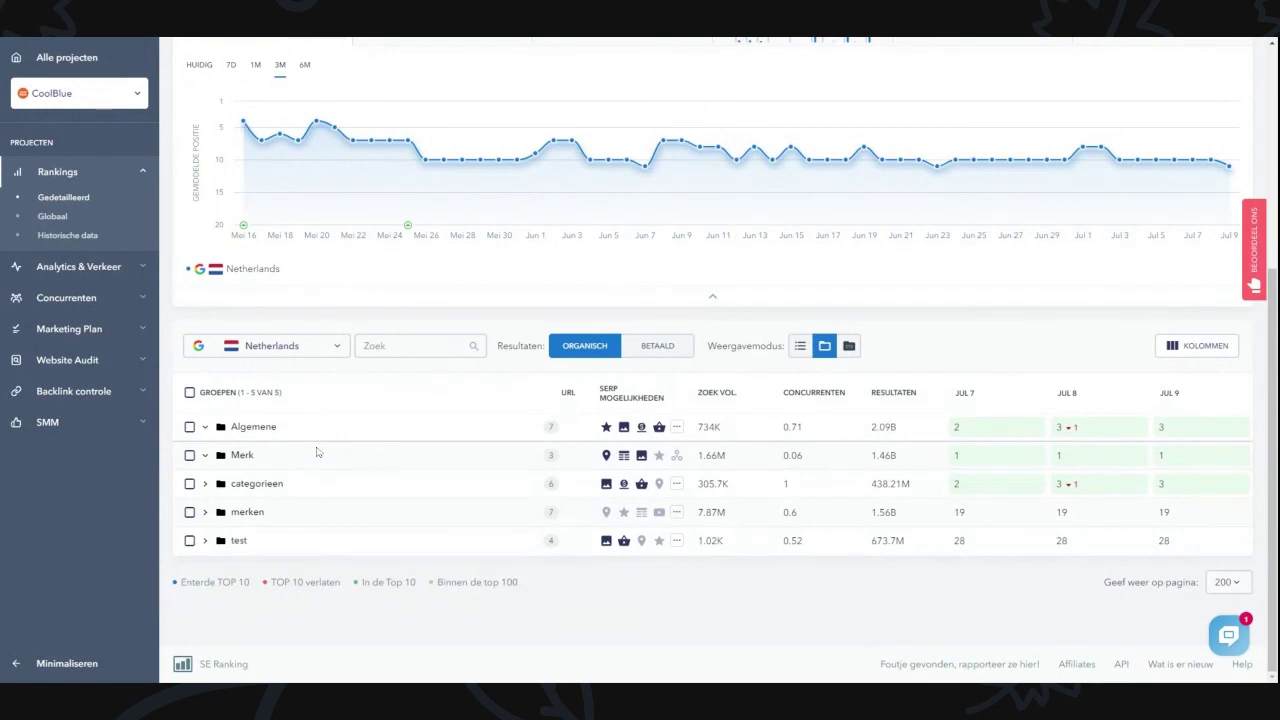
Expand the Algemene group, highlight the airpods keyword and inspect its SERP features, and return to the rankings overview.
{"action": "left_click", "coordinate": [231, 437]}
{"action": "scroll", "coordinate": [240, 440], "scroll_direction": "down", "scroll_amount": 2}
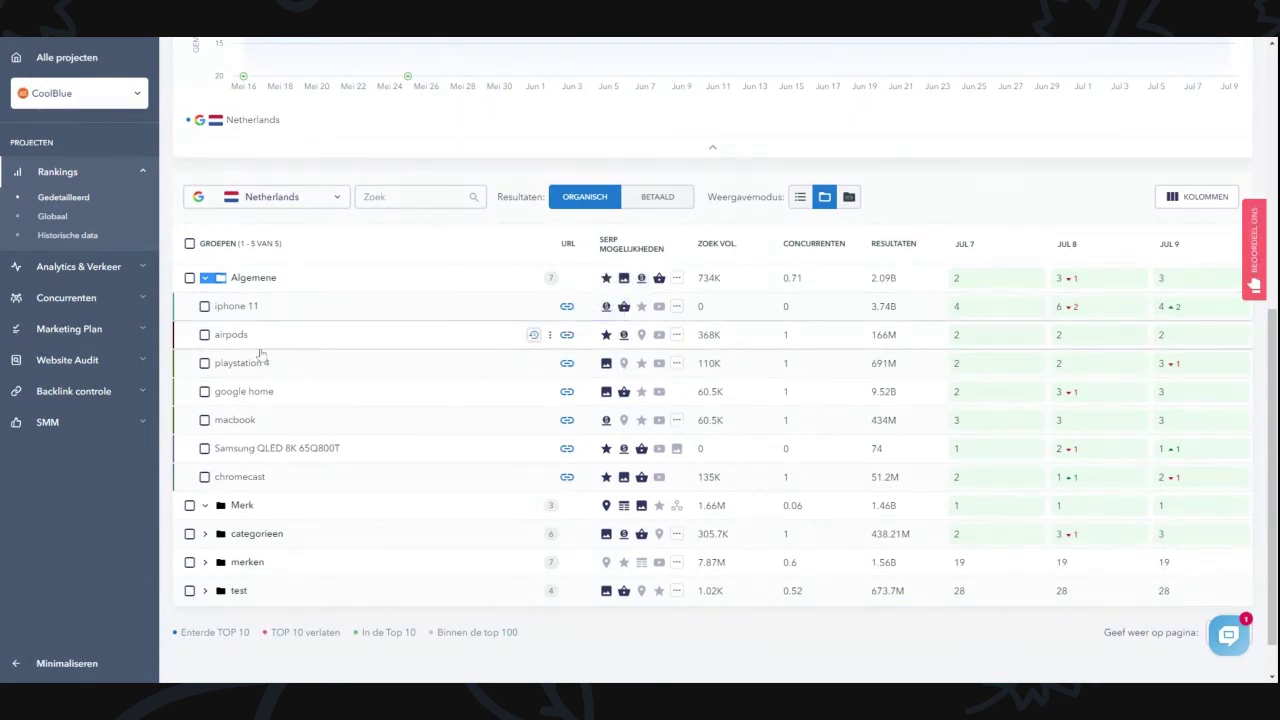
{"action": "left_click_drag", "start_coordinate": [278, 354], "coordinate": [236, 350]}
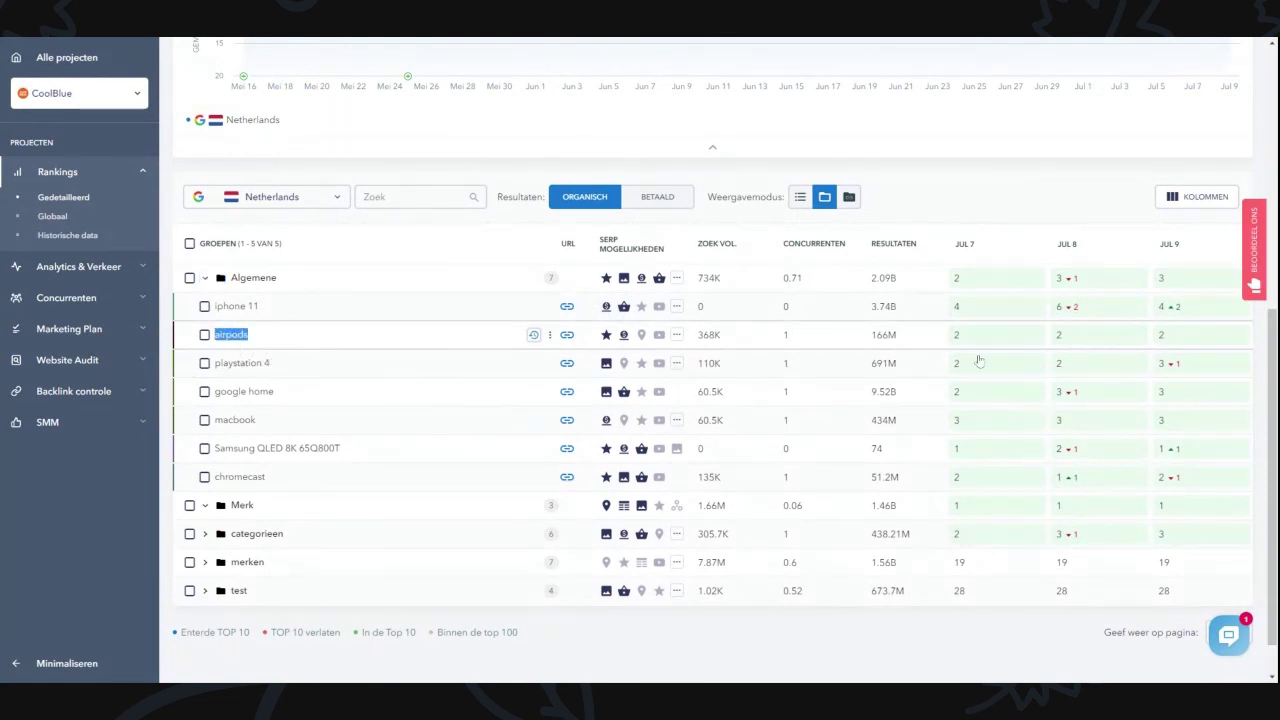
{"action": "mouse_move", "coordinate": [581, 351]}
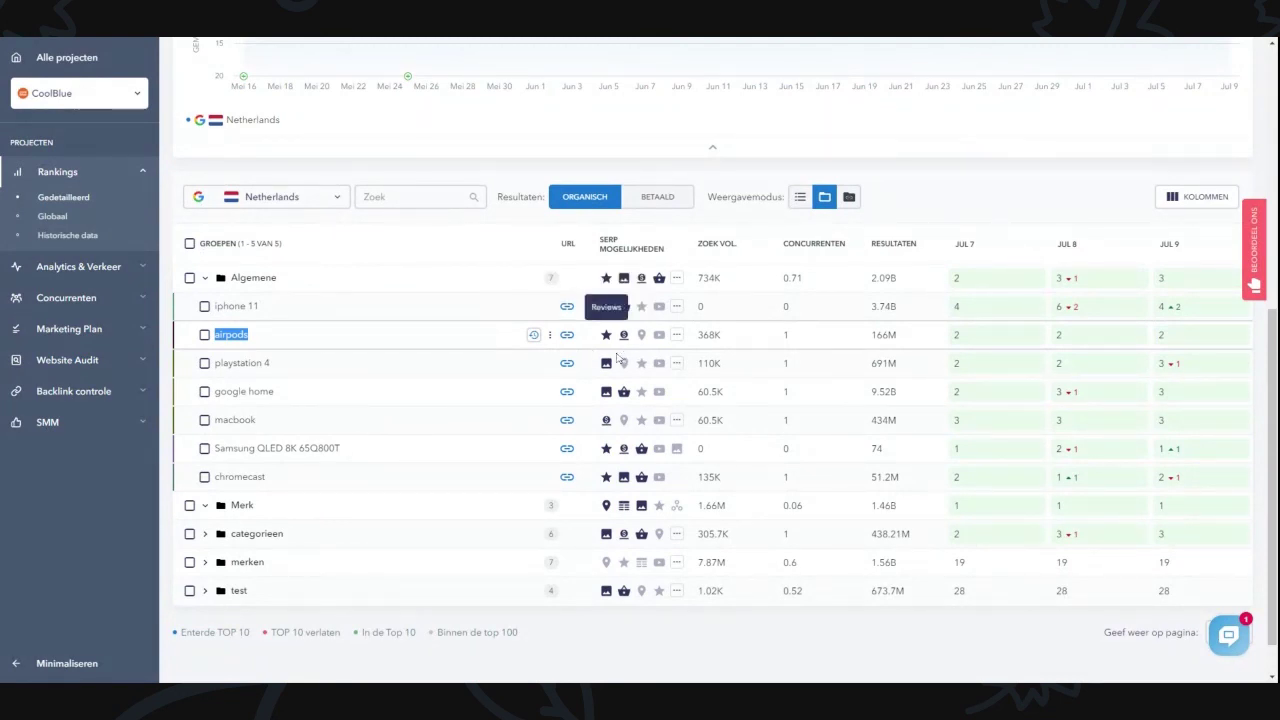
{"action": "scroll", "coordinate": [650, 360], "scroll_direction": "down", "scroll_amount": 1}
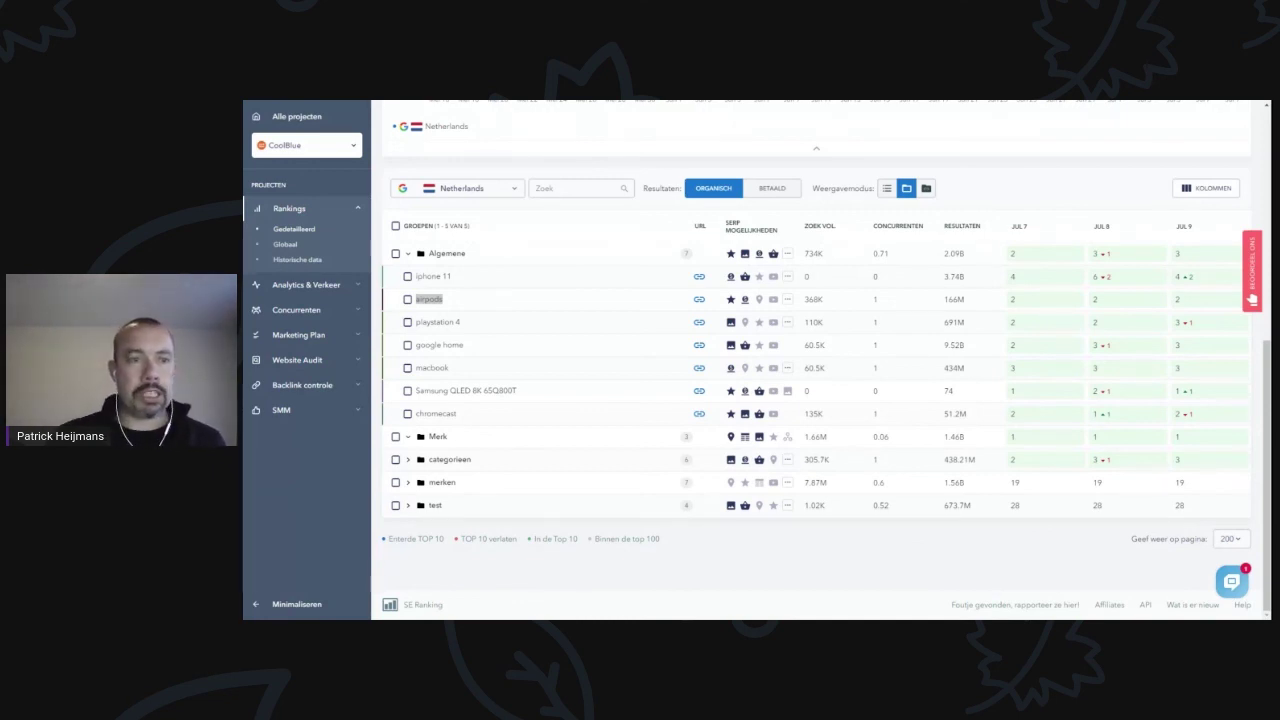
{"action": "scroll", "coordinate": [560, 400], "scroll_direction": "up", "scroll_amount": 3}
{"action": "scroll", "coordinate": [560, 400], "scroll_direction": "up", "scroll_amount": 3}
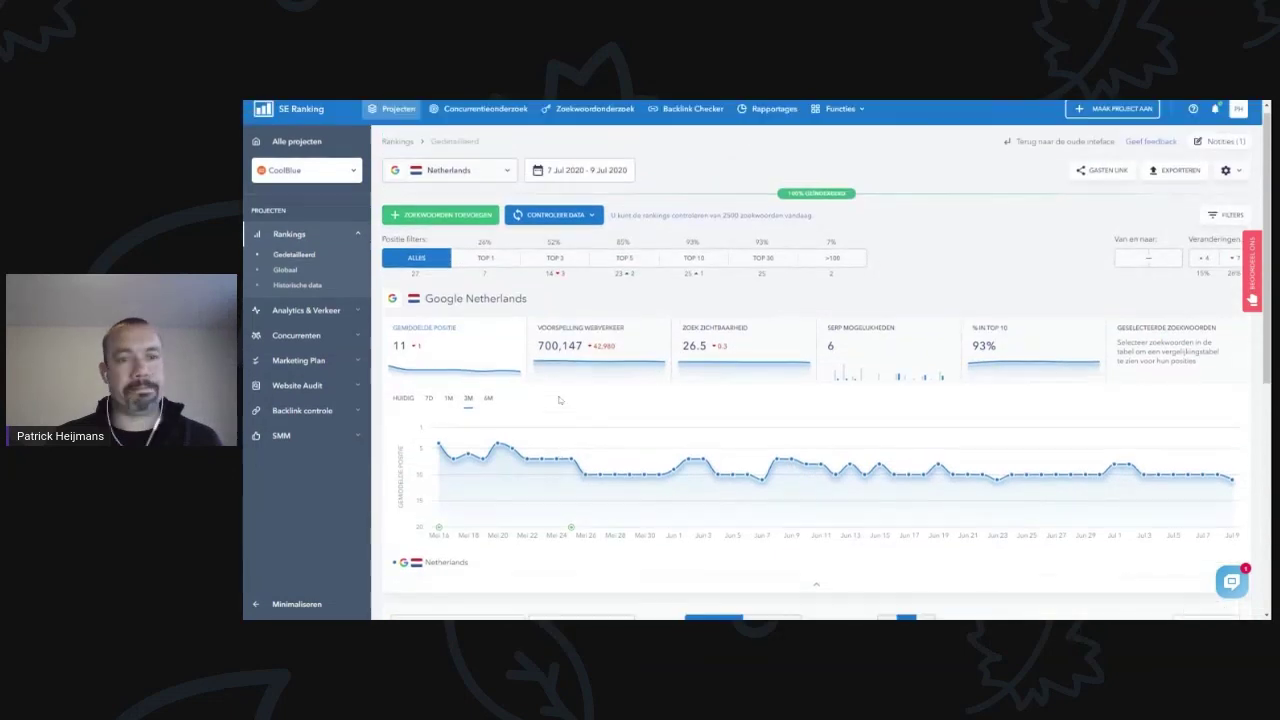